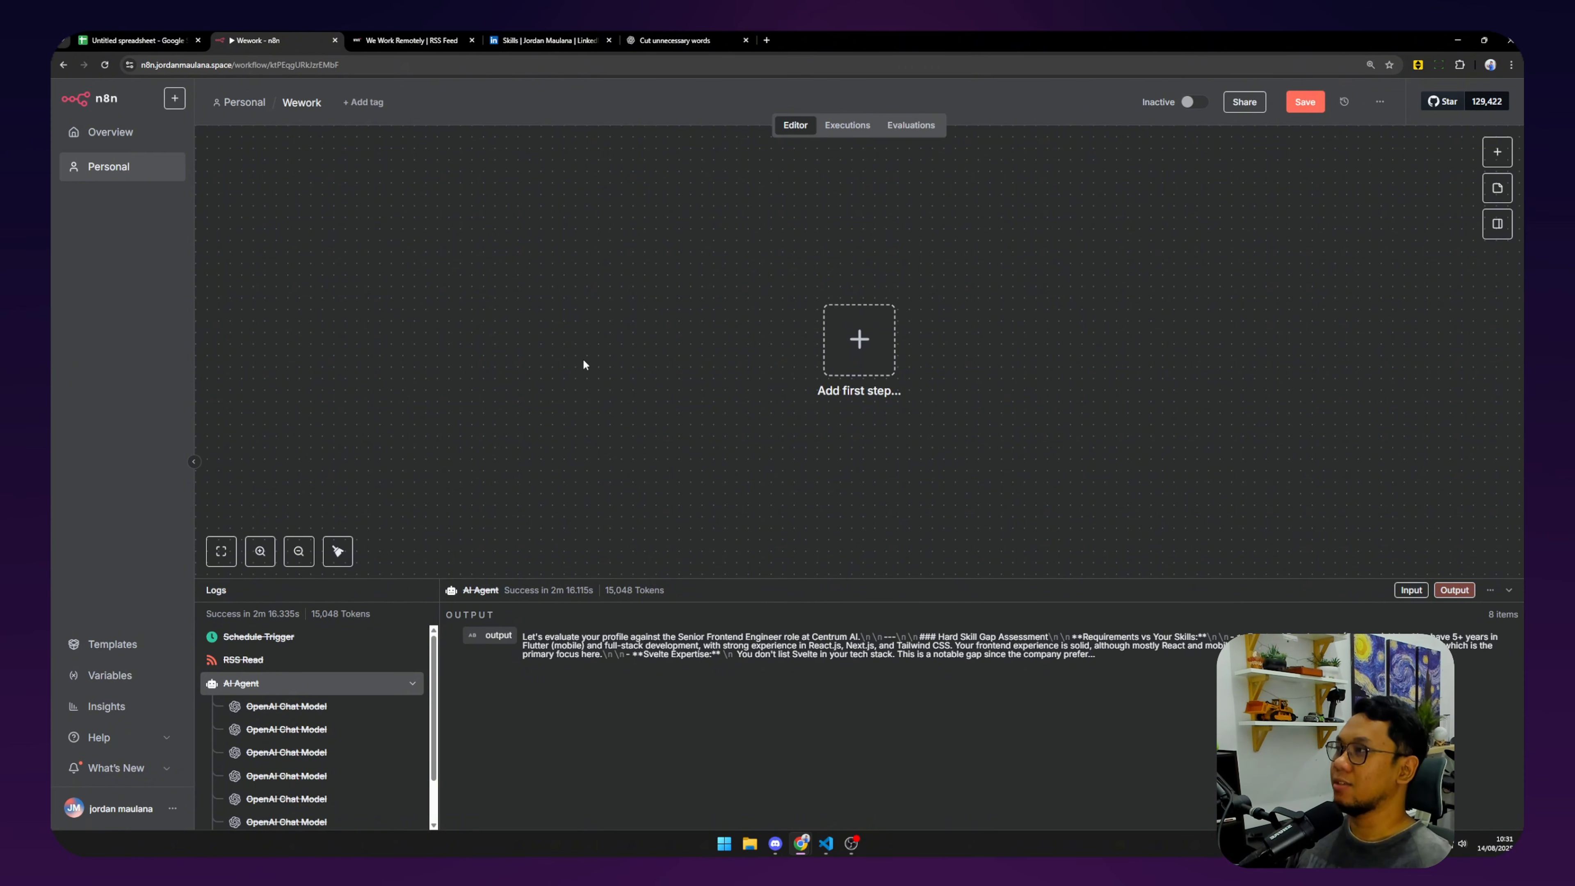
Look over the We Work Remotely site and open its public RSS feed page.
{"action": "left_click", "coordinate": [434, 40]}
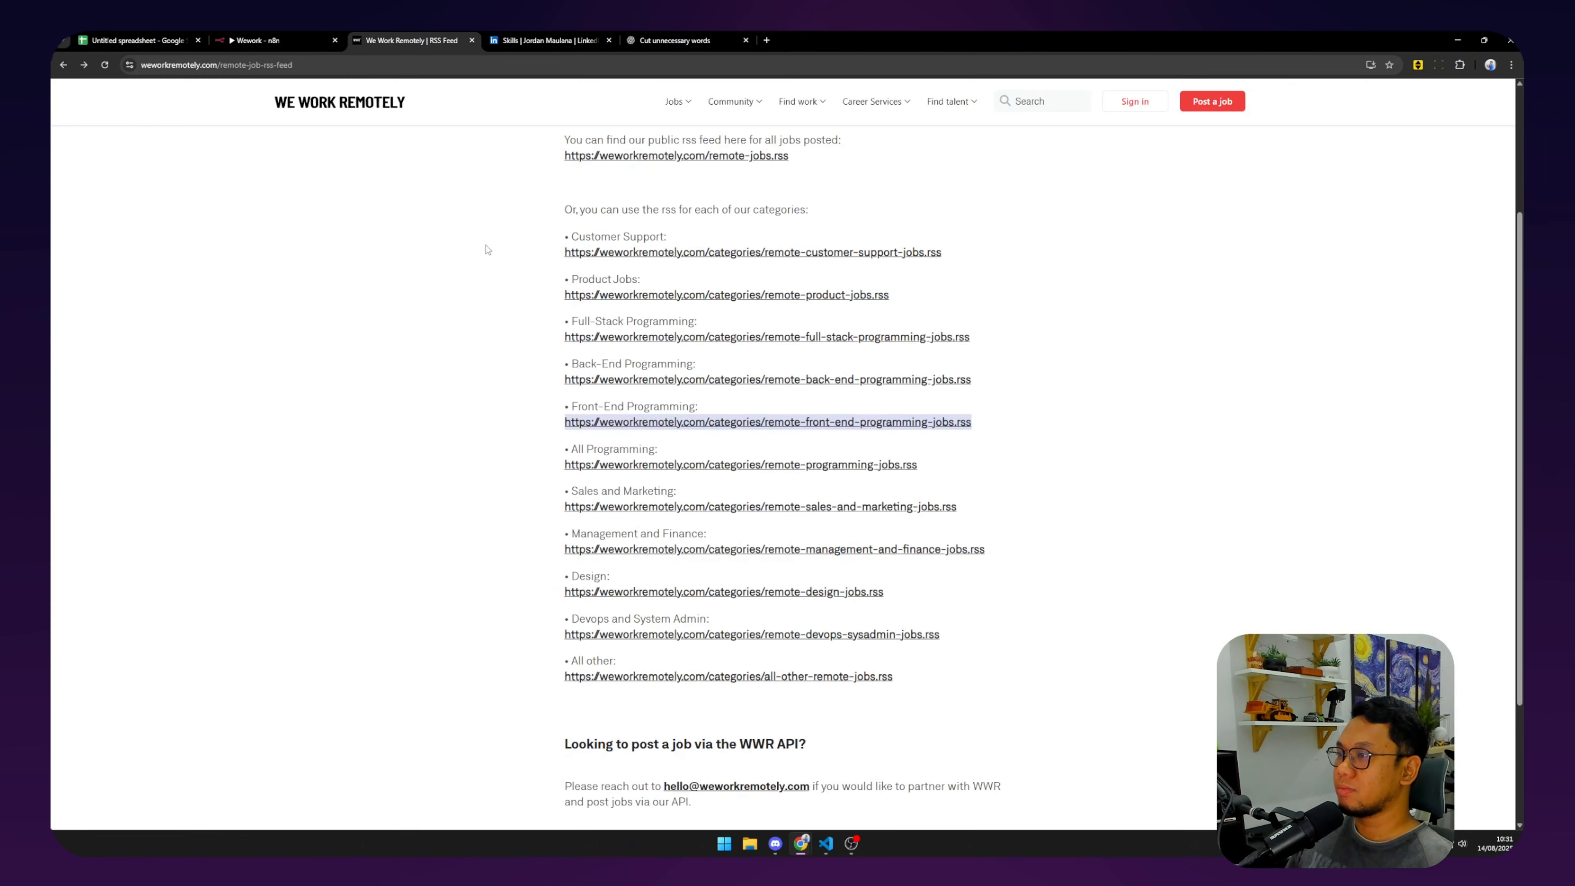
{"action": "scroll", "coordinate": [531, 235], "scroll_direction": "up", "scroll_amount": 3}
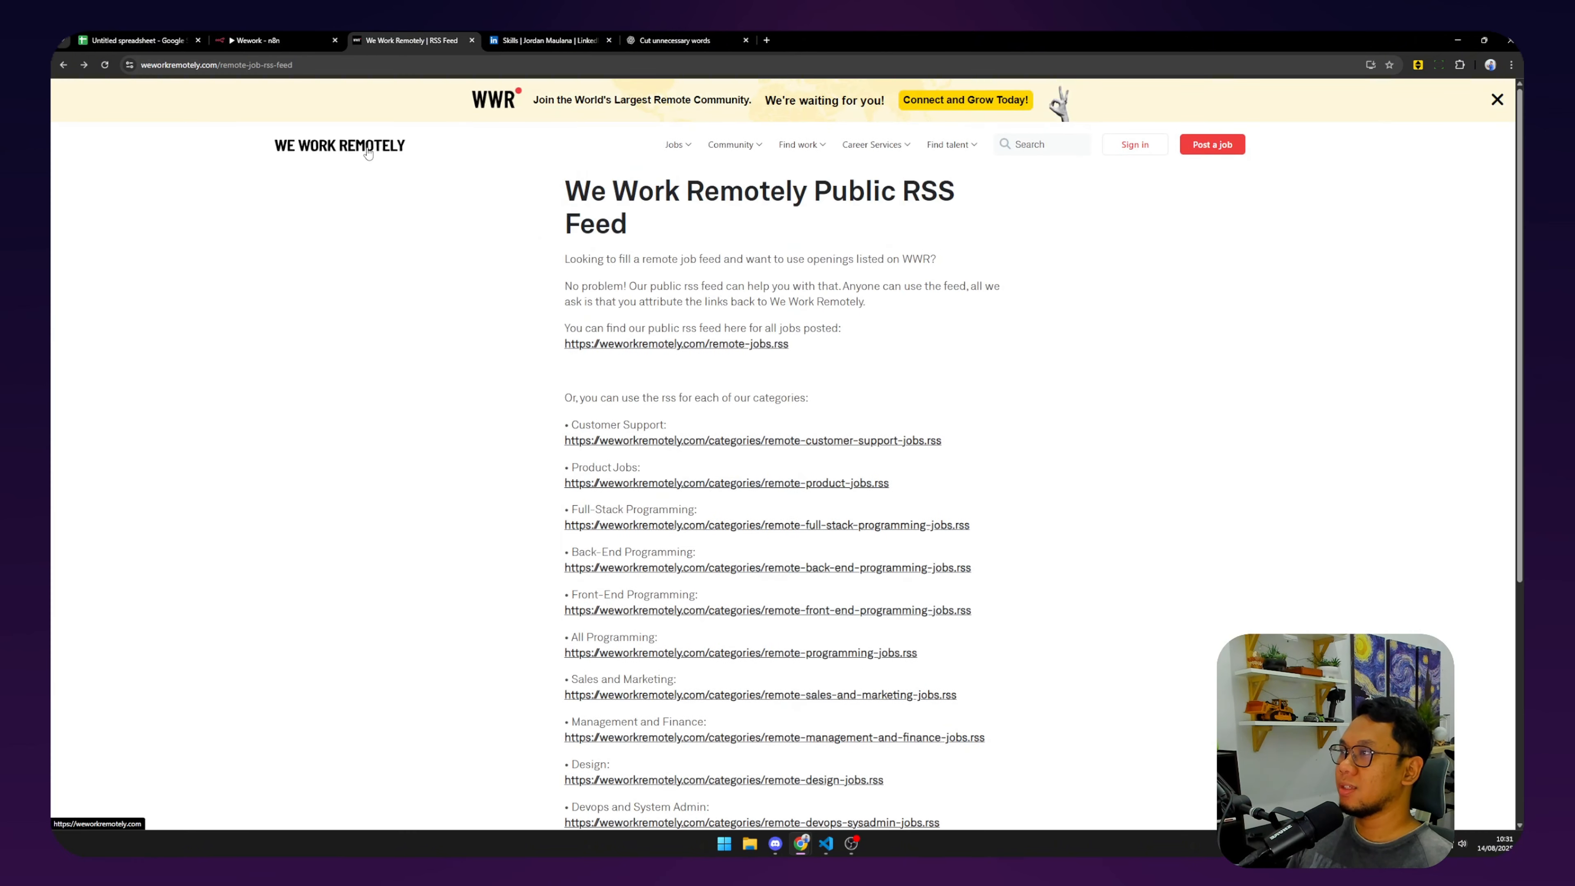
{"action": "left_click", "coordinate": [136, 40]}
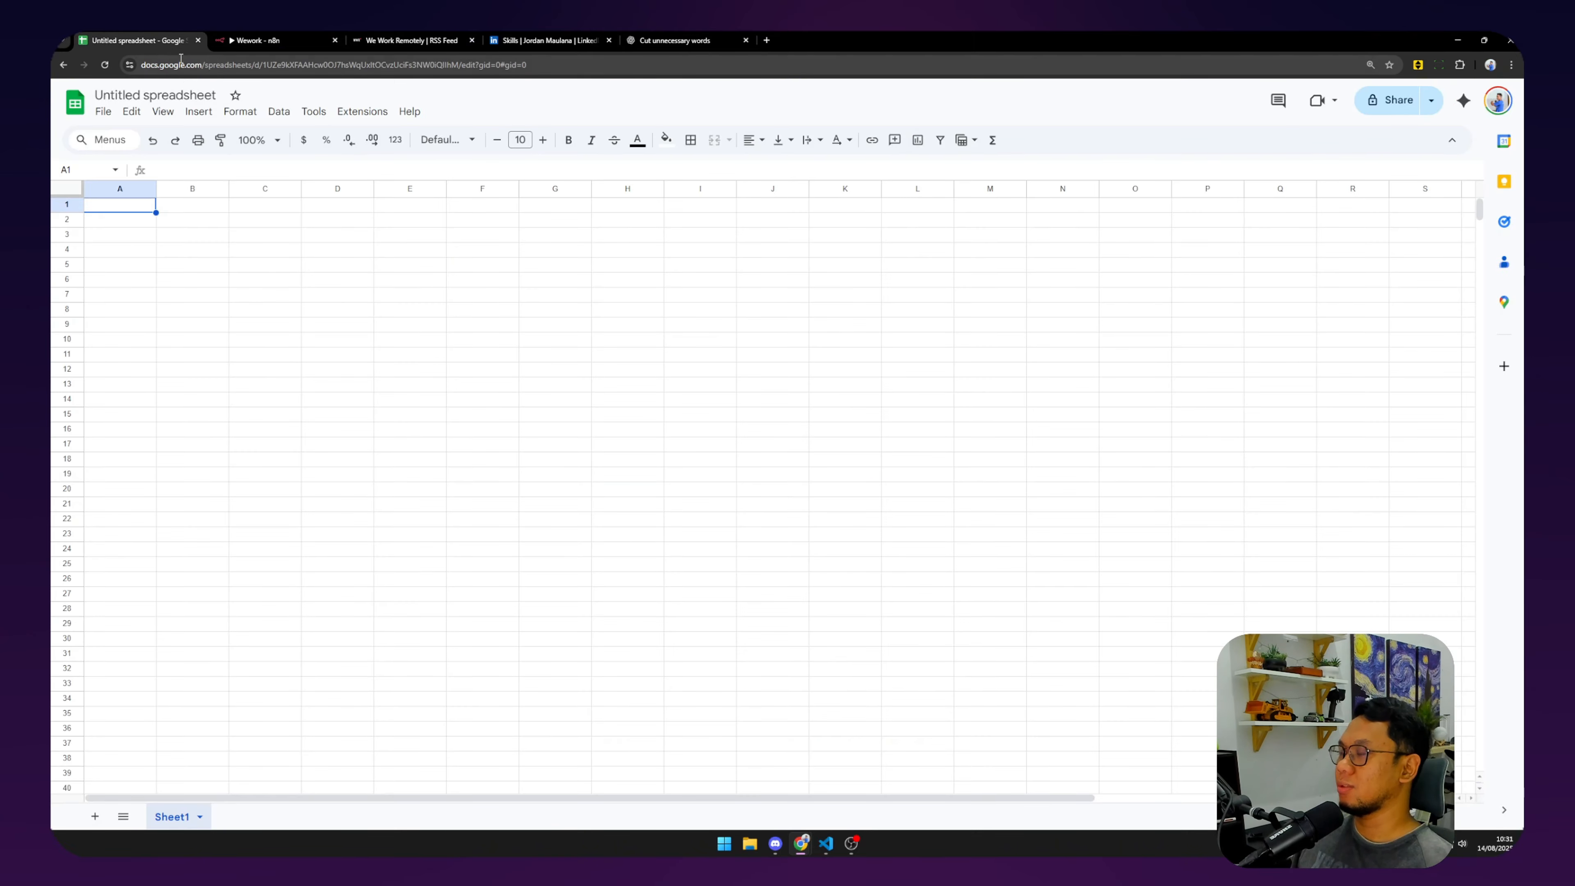
{"action": "left_click", "coordinate": [256, 40]}
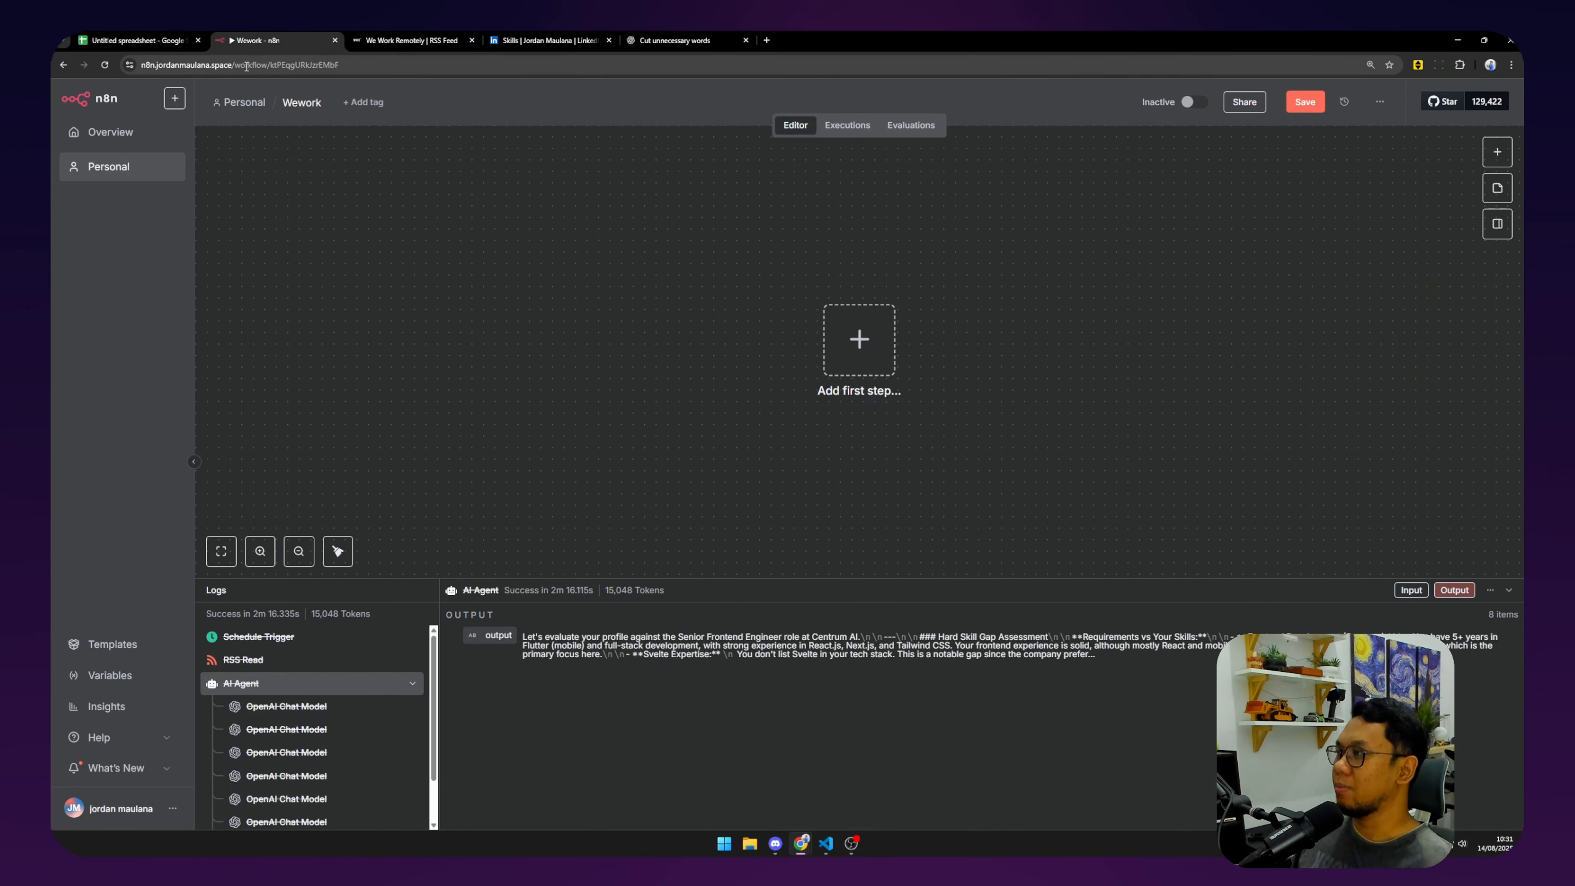
{"action": "key", "text": "ctrl+Tab"}
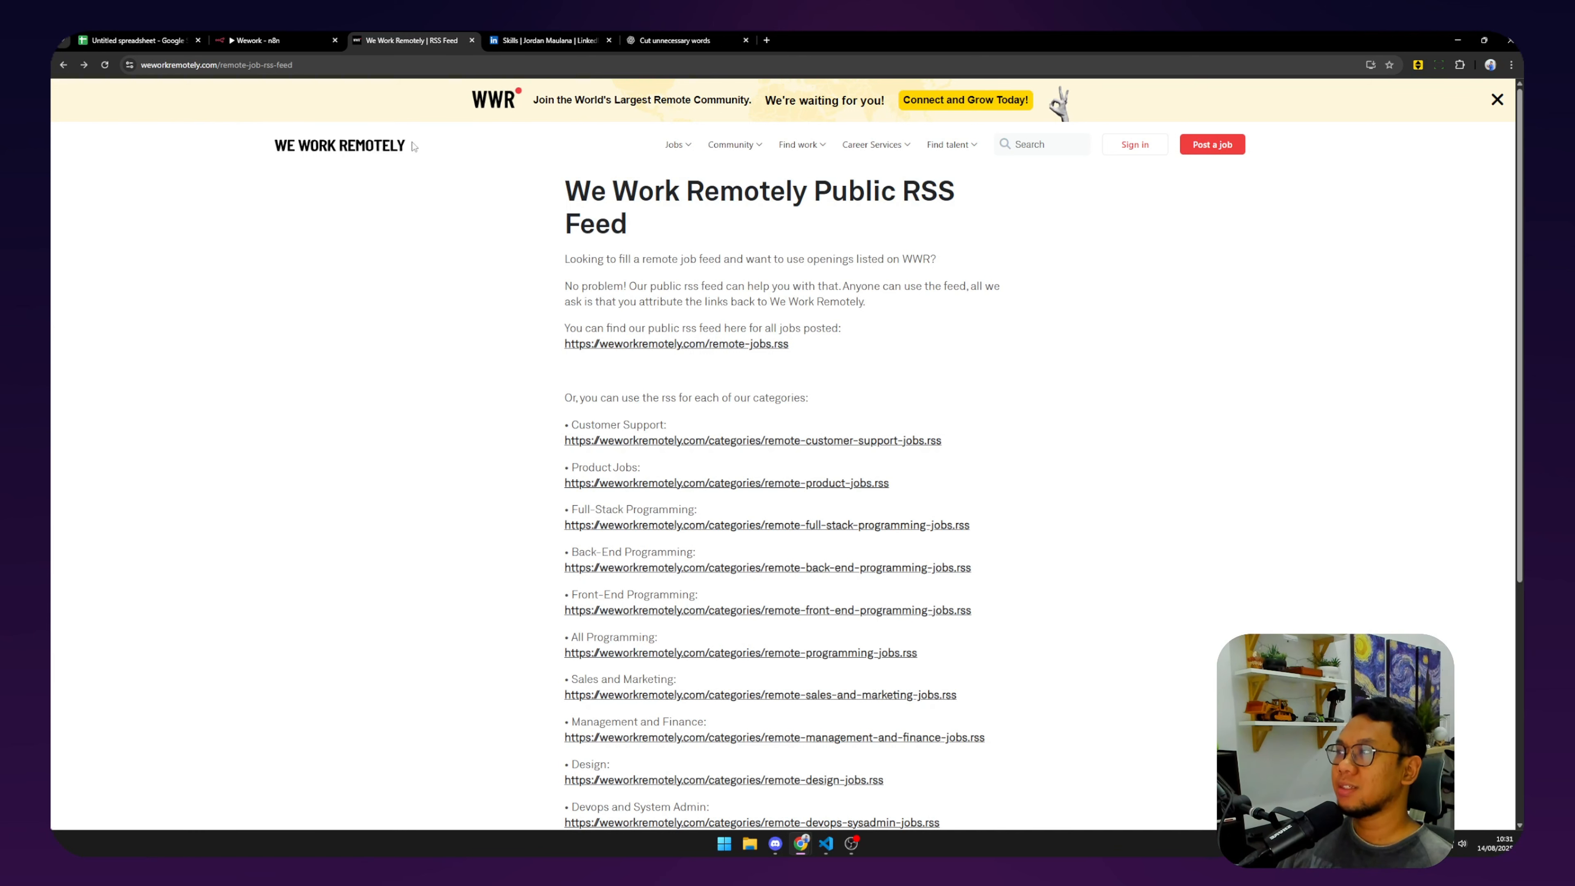
{"action": "left_click", "coordinate": [352, 151]}
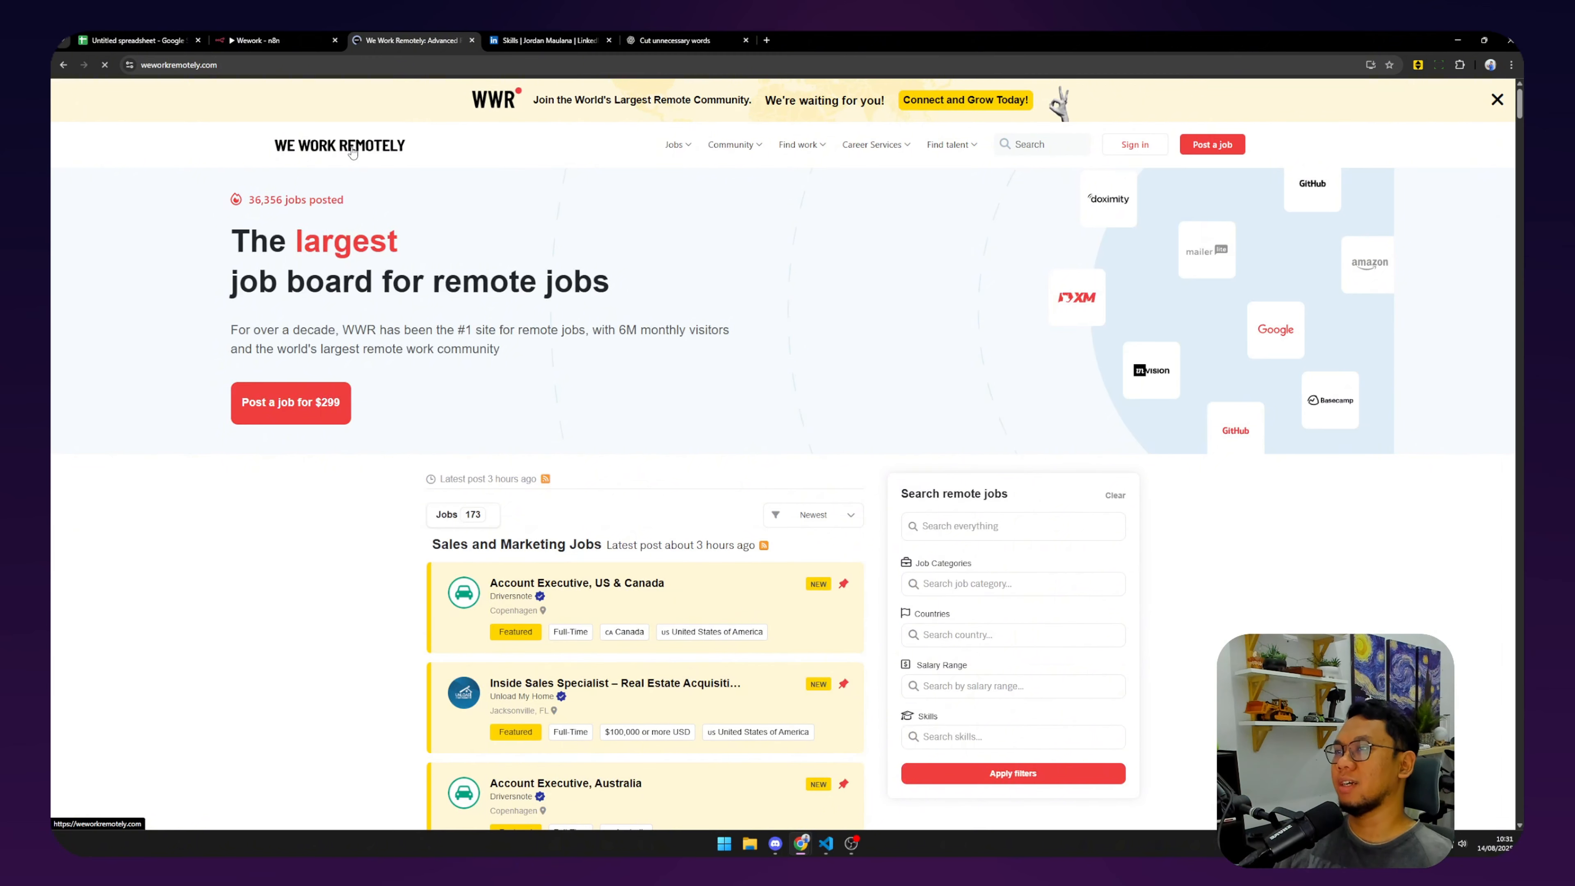
{"action": "mouse_move", "coordinate": [911, 155]}
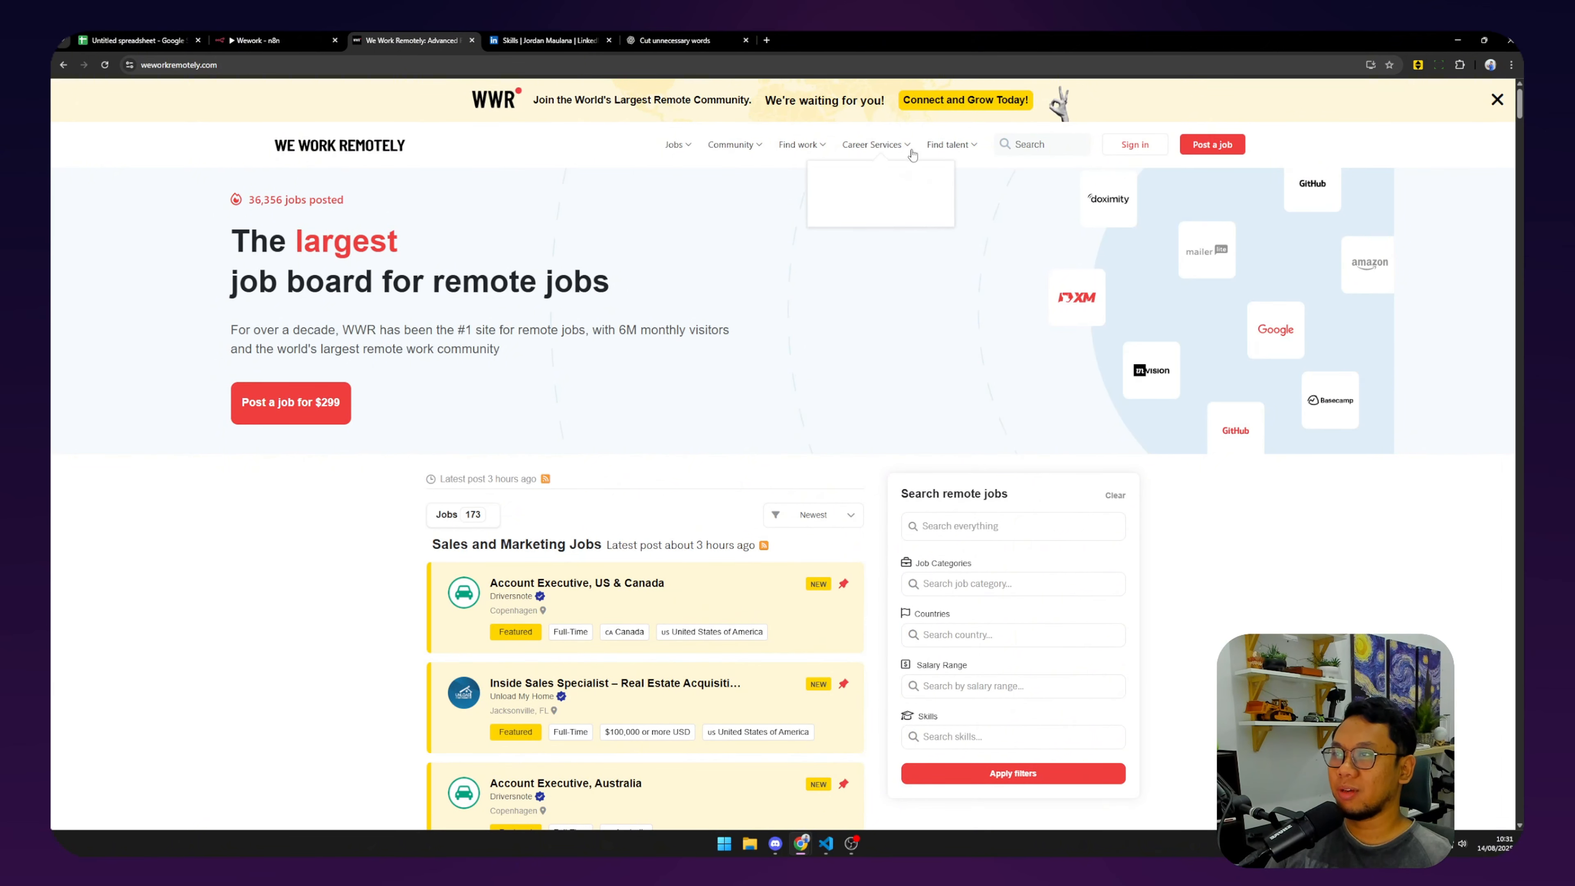
{"action": "mouse_move", "coordinate": [801, 147]}
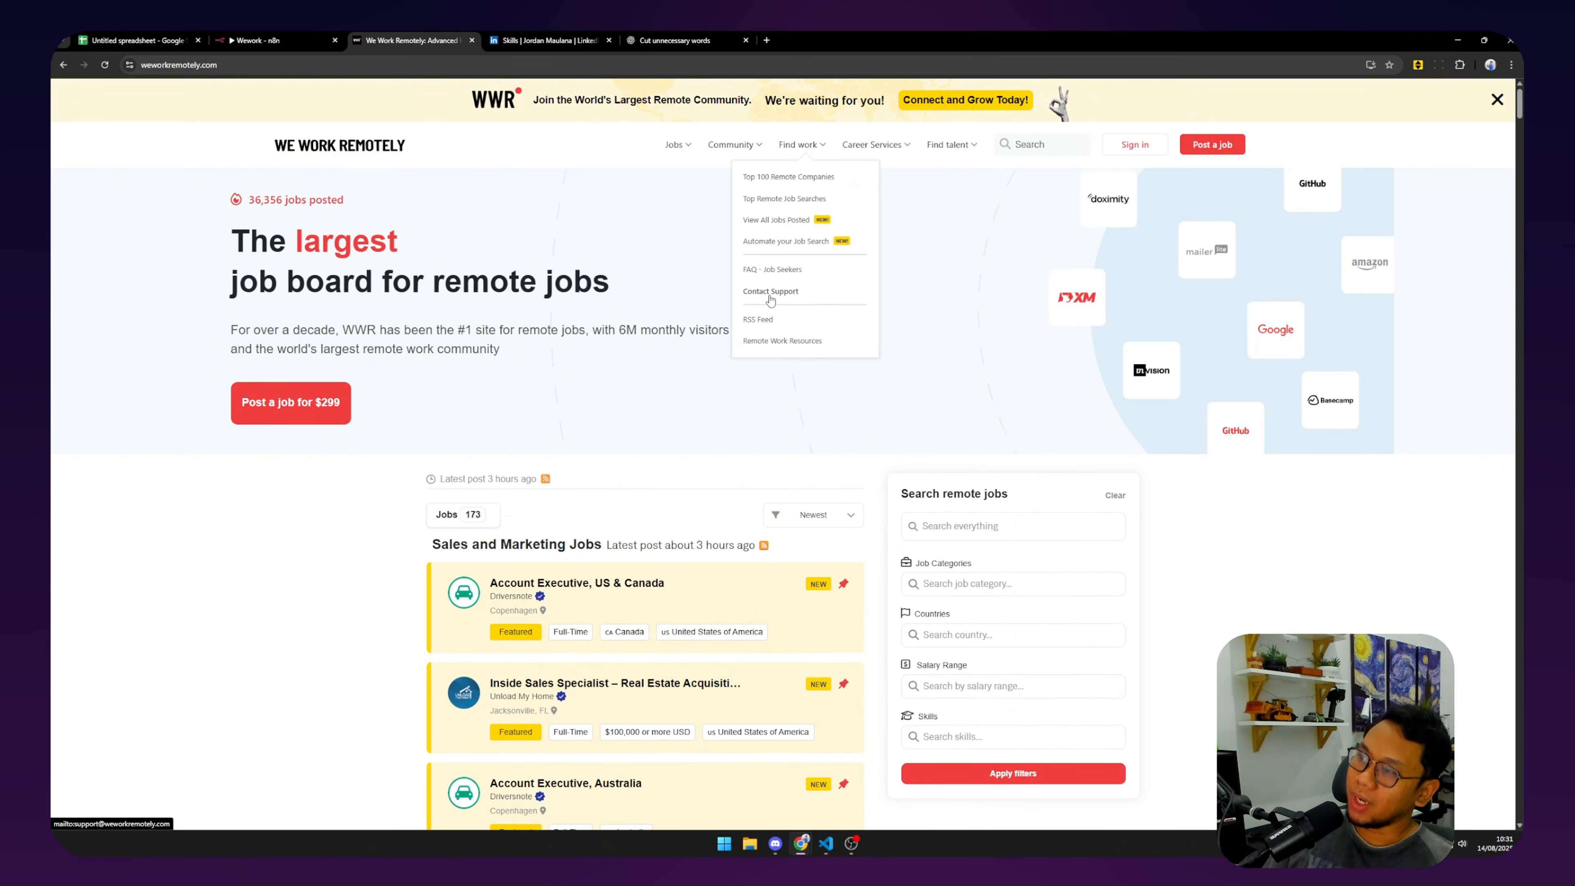
{"action": "left_click", "coordinate": [759, 320]}
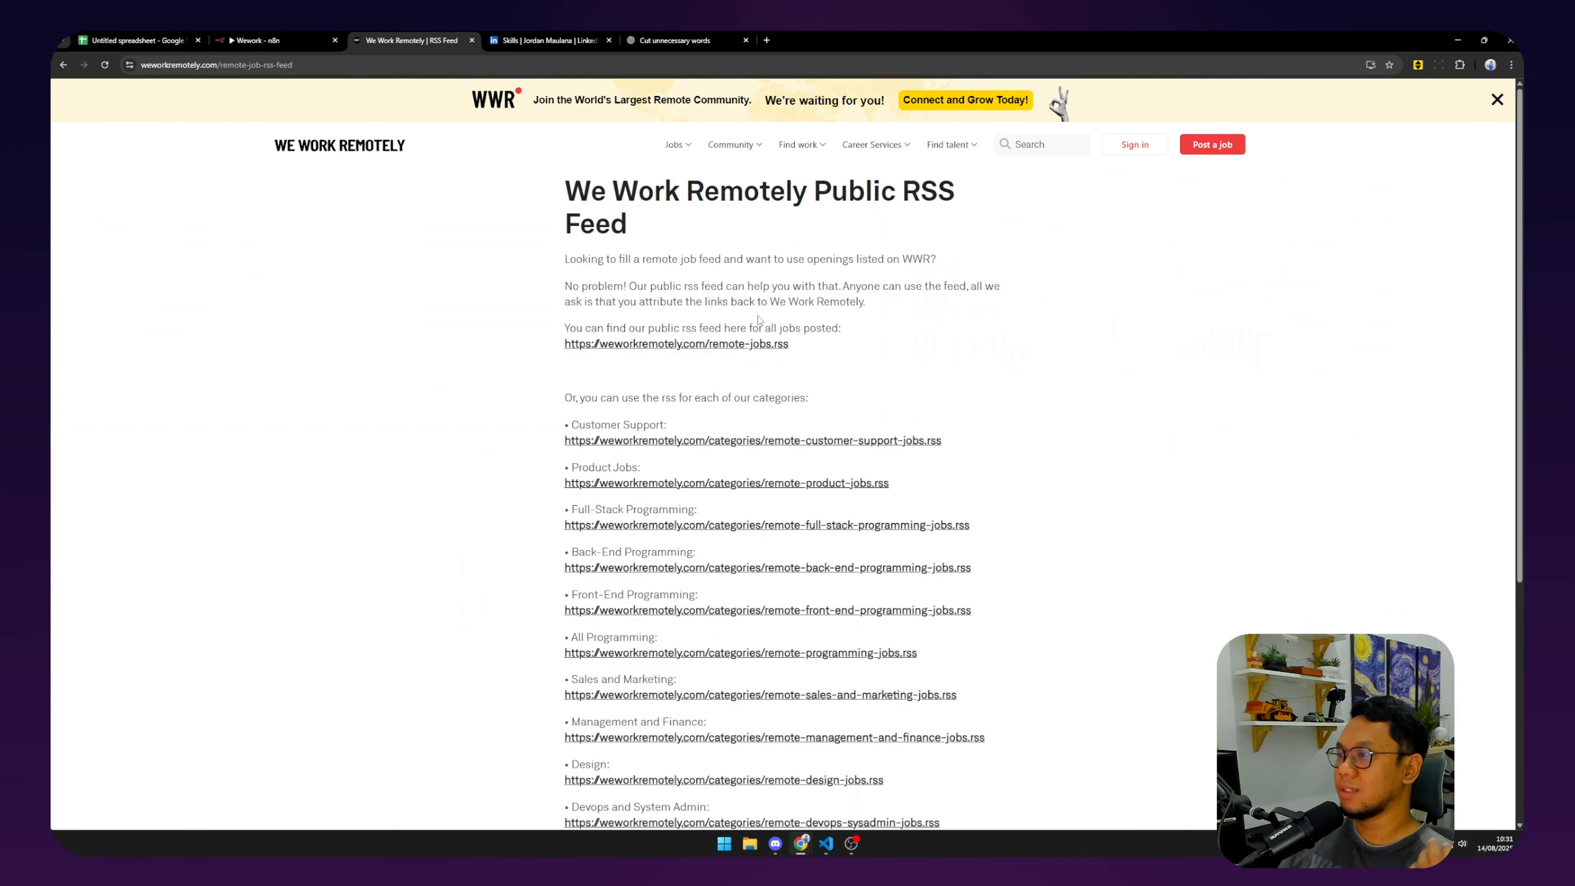
{"action": "scroll", "coordinate": [753, 354], "scroll_direction": "down", "scroll_amount": 3}
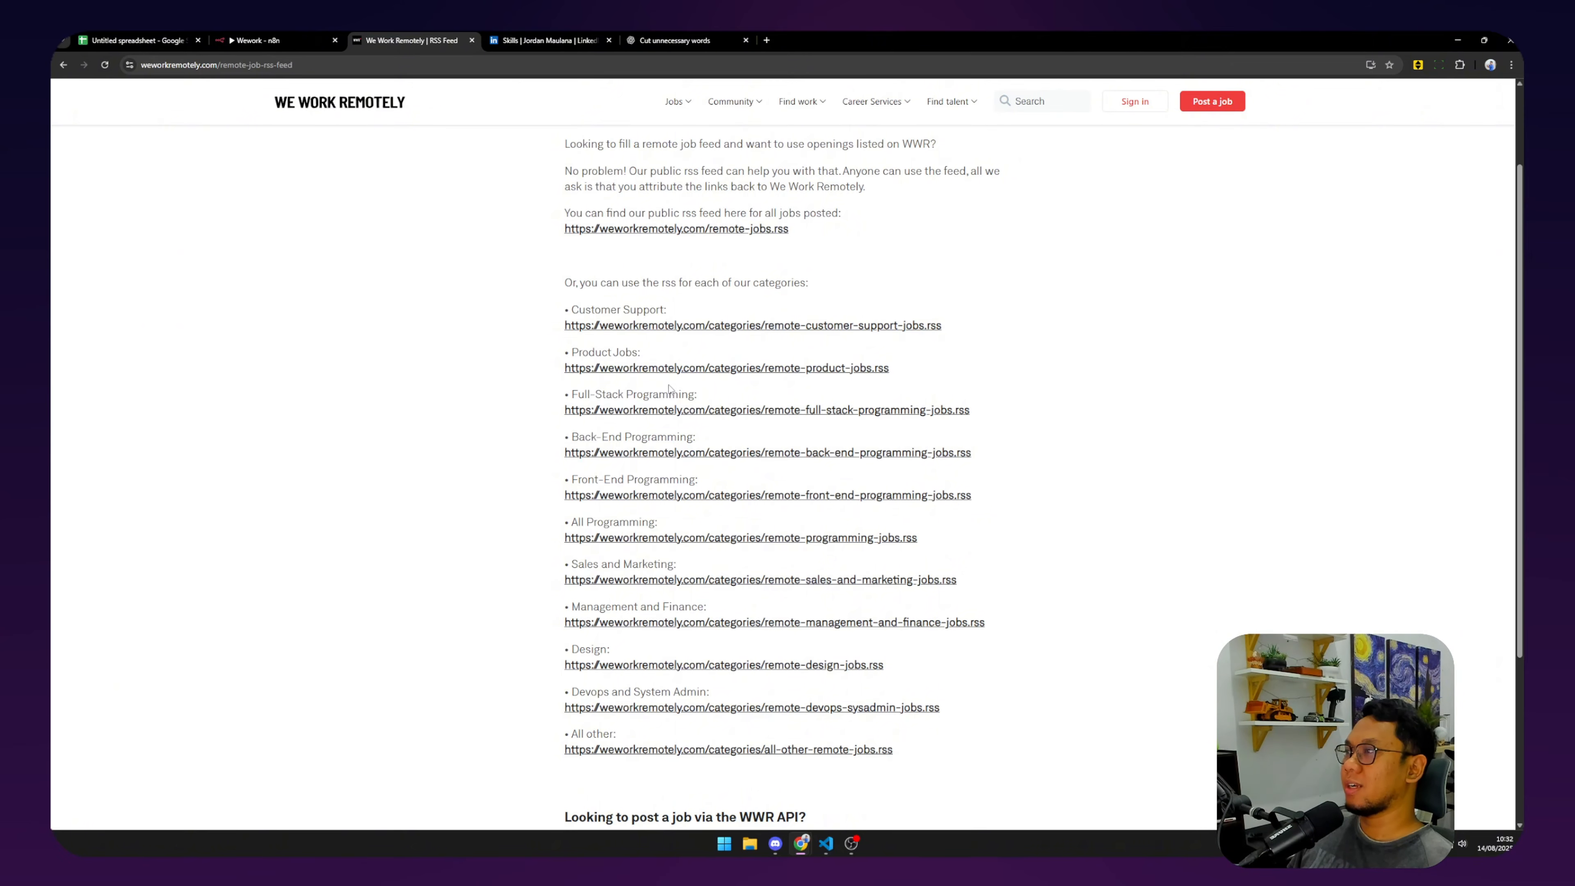
Add a Schedule Trigger as the workflow's first step, firing daily at 7am.
{"action": "left_click", "coordinate": [294, 32]}
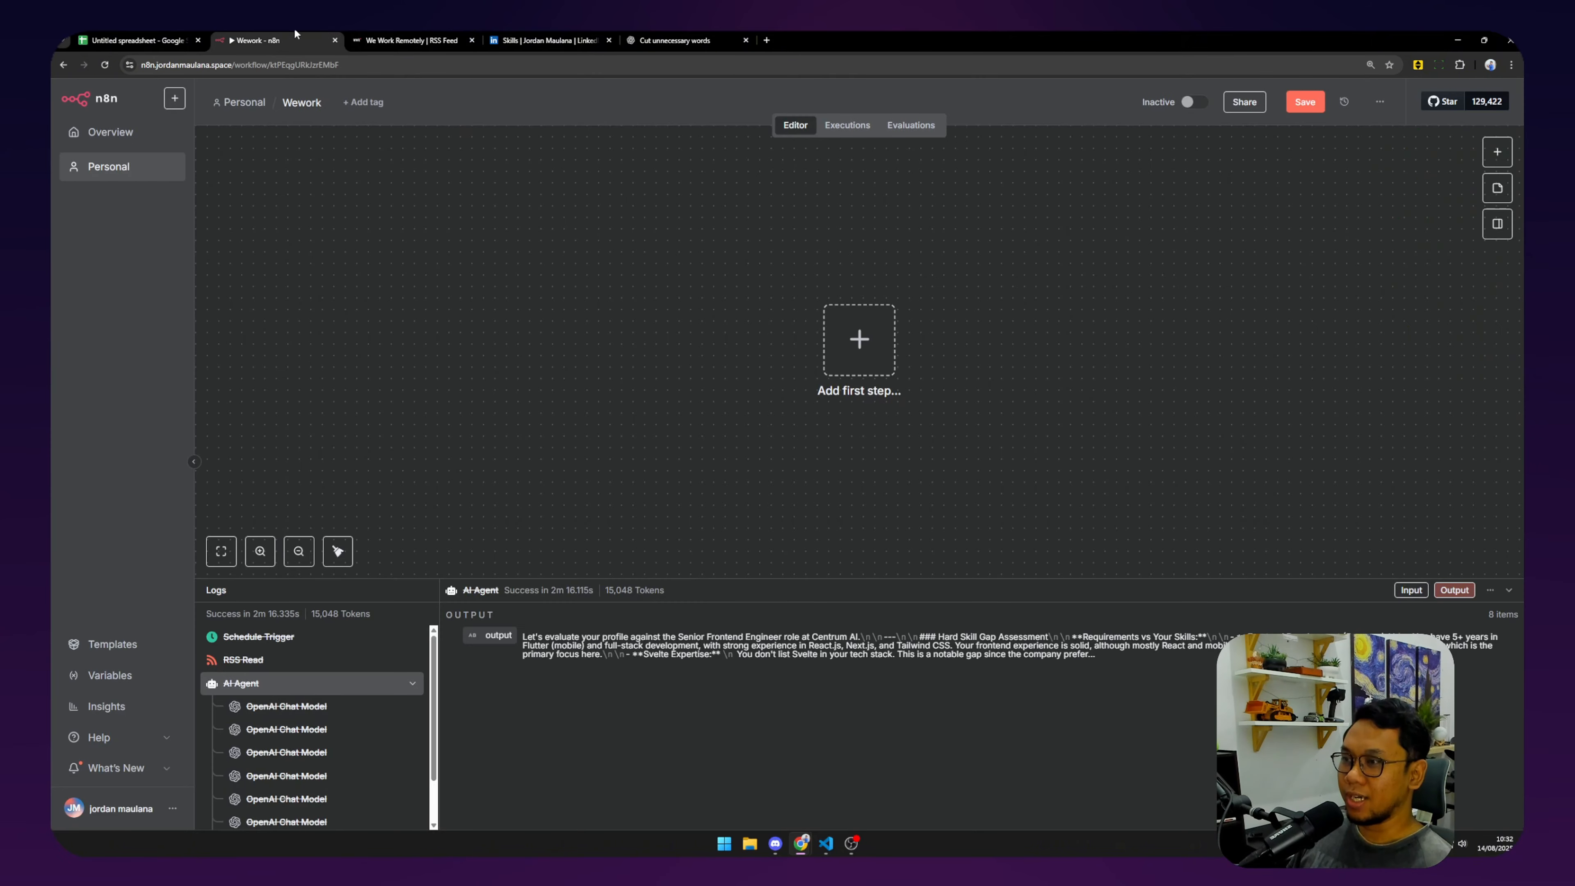
{"action": "left_click", "coordinate": [848, 349]}
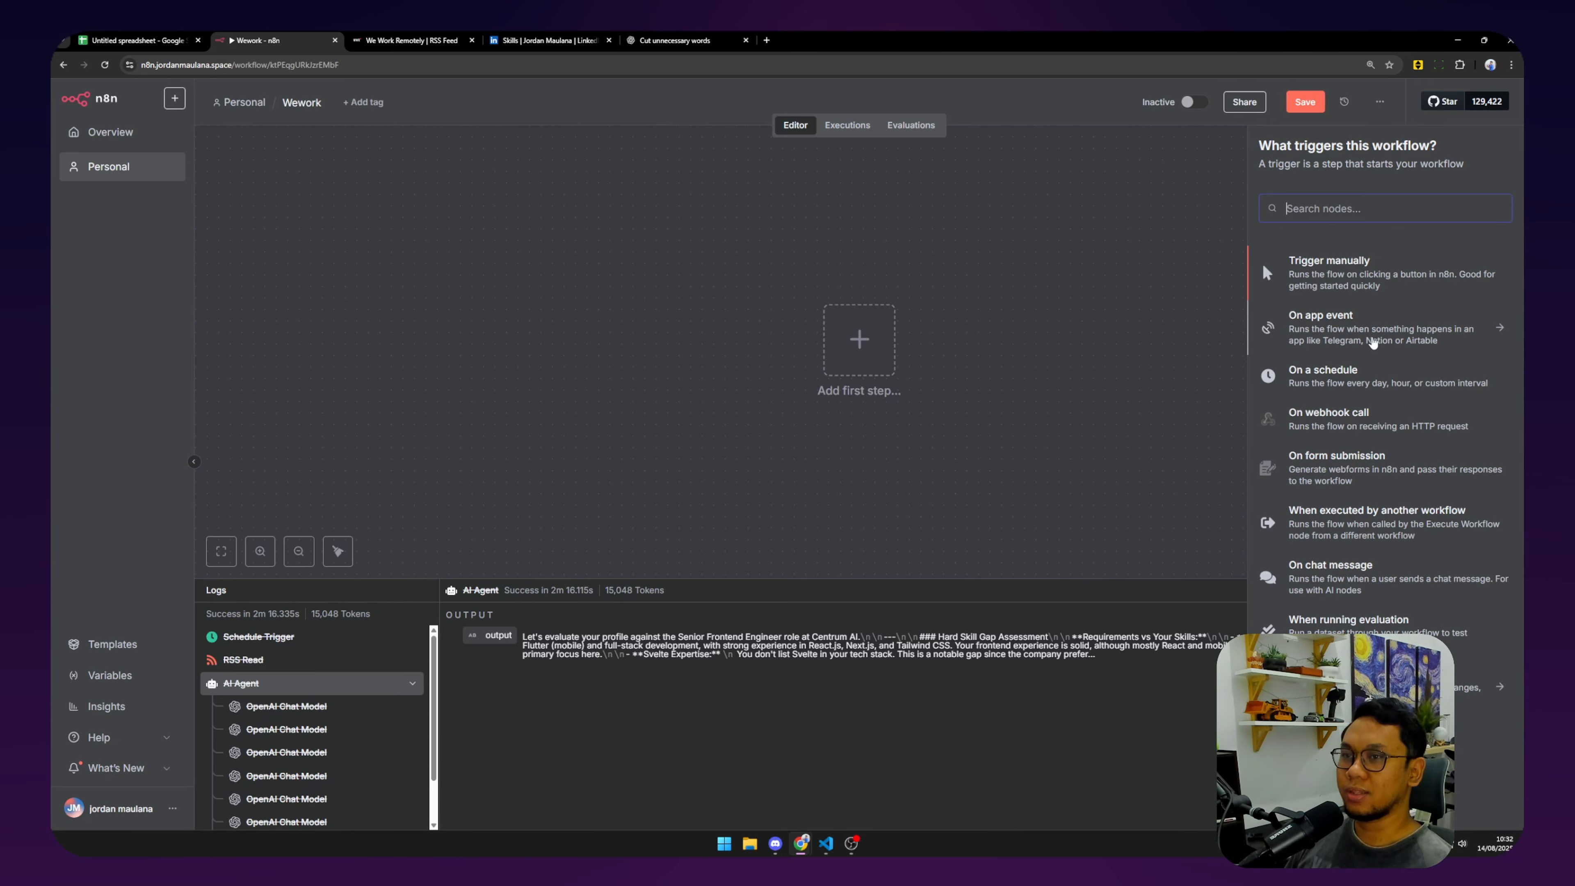
{"action": "left_click", "coordinate": [1378, 376]}
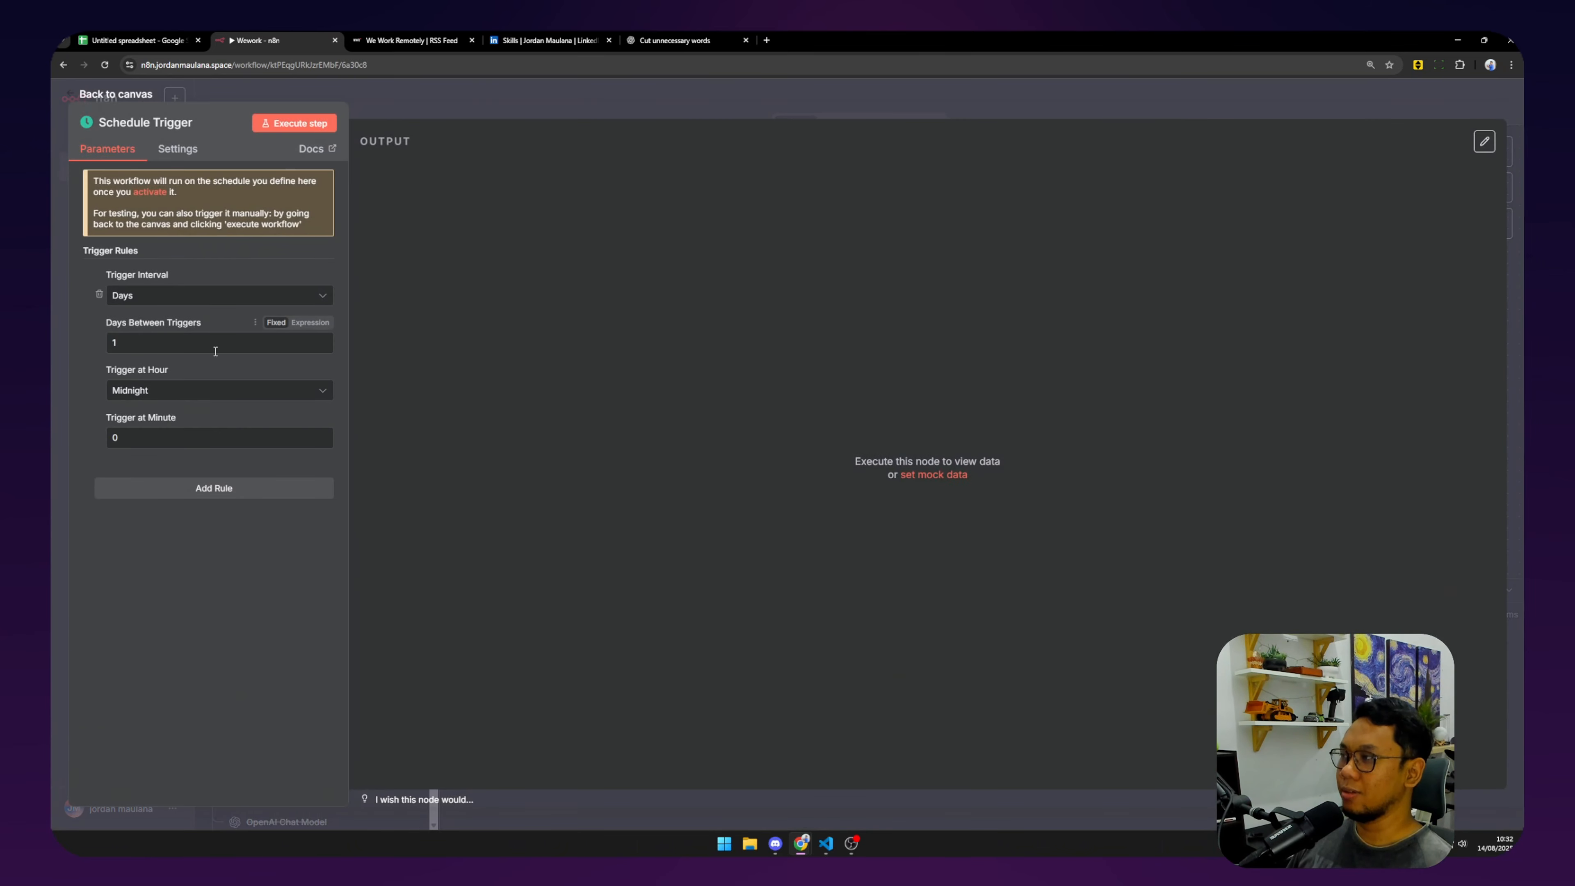
{"action": "left_click", "coordinate": [176, 389]}
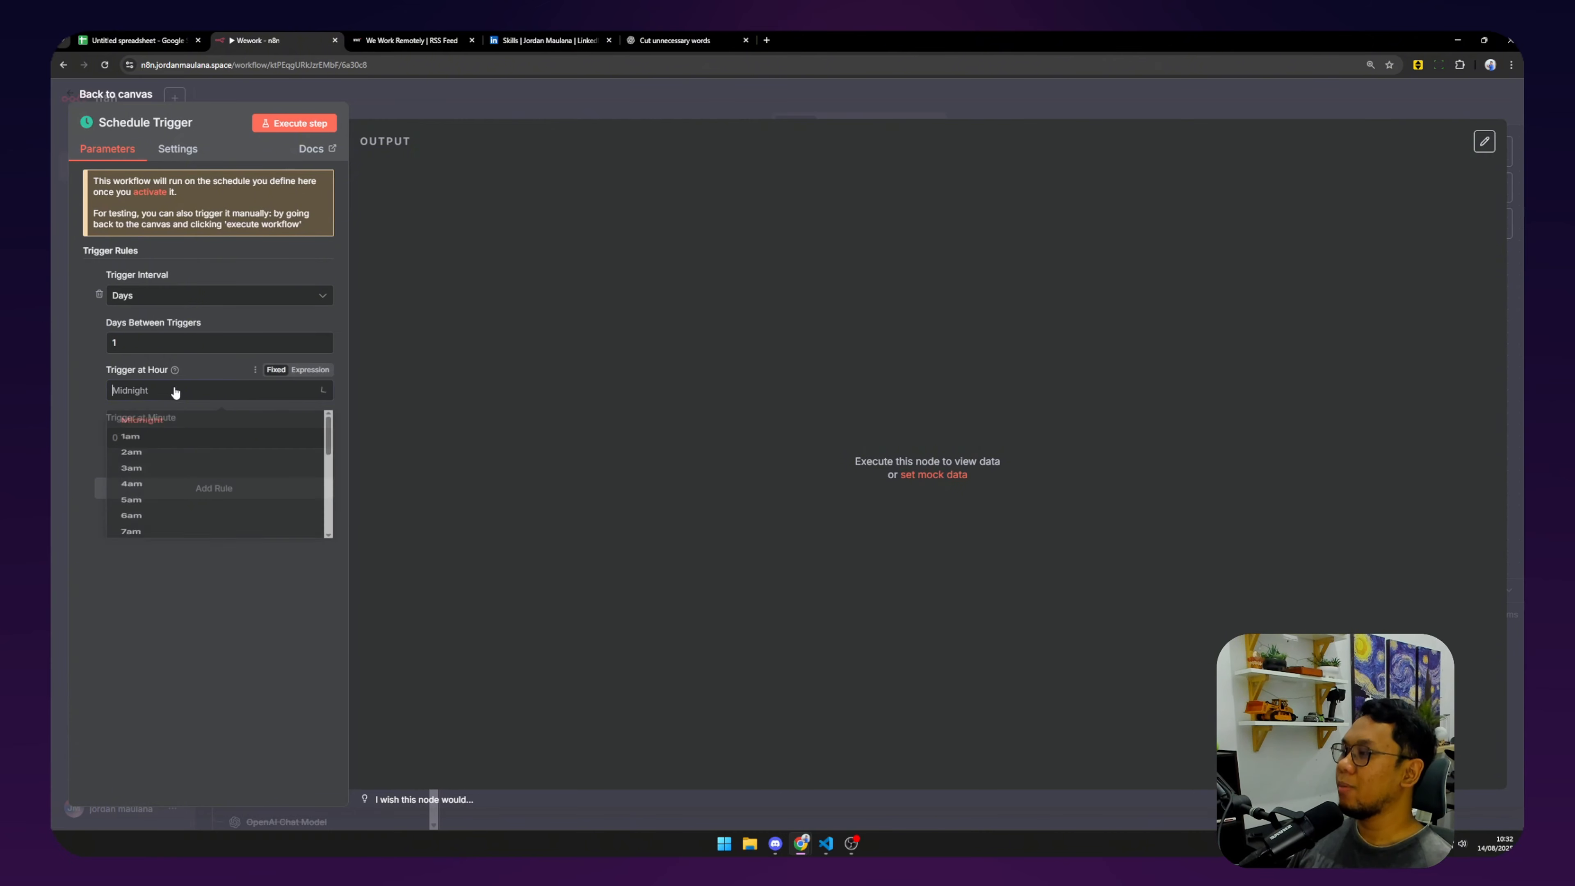
{"action": "left_click", "coordinate": [146, 597]}
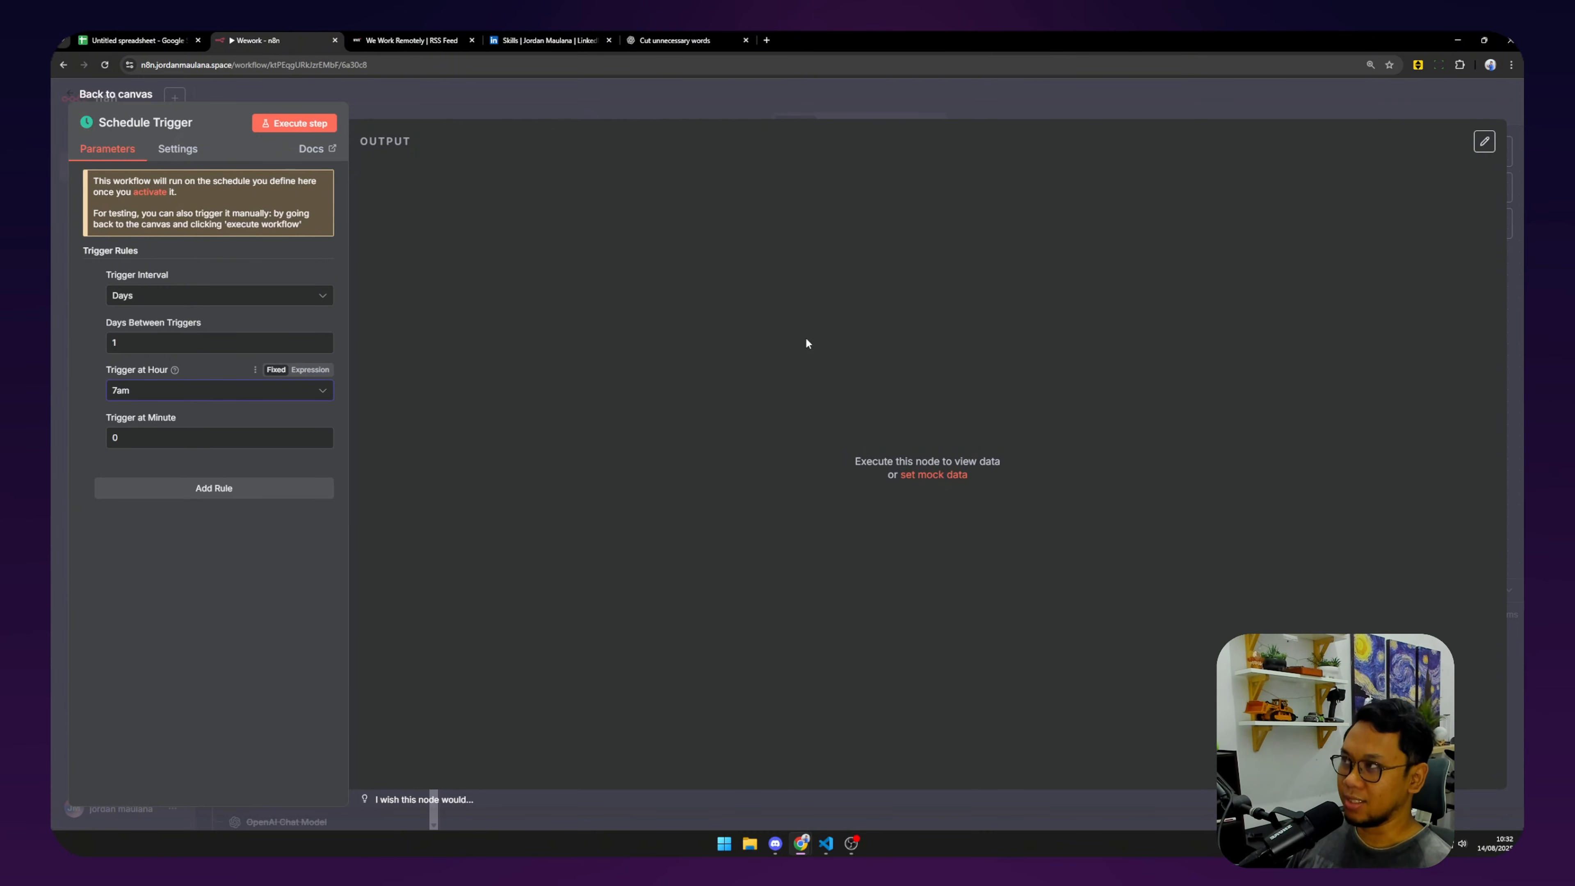
{"action": "left_click", "coordinate": [102, 96]}
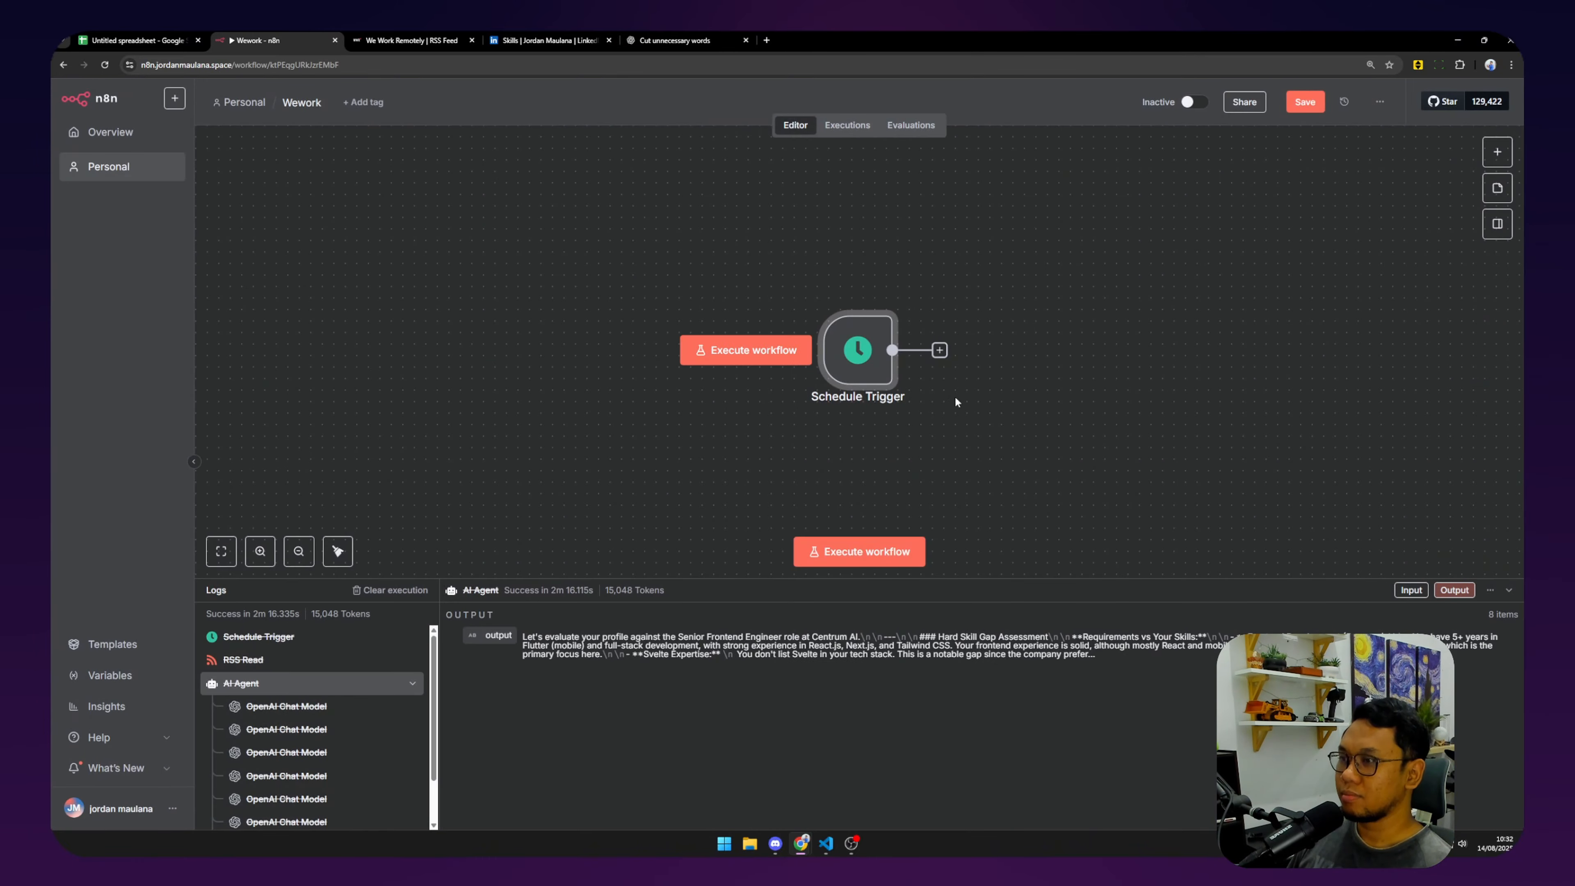
Set the workflow timezone to Asia/Jakarta and save the settings.
{"action": "left_click", "coordinate": [1379, 101]}
{"action": "left_click", "coordinate": [1355, 264]}
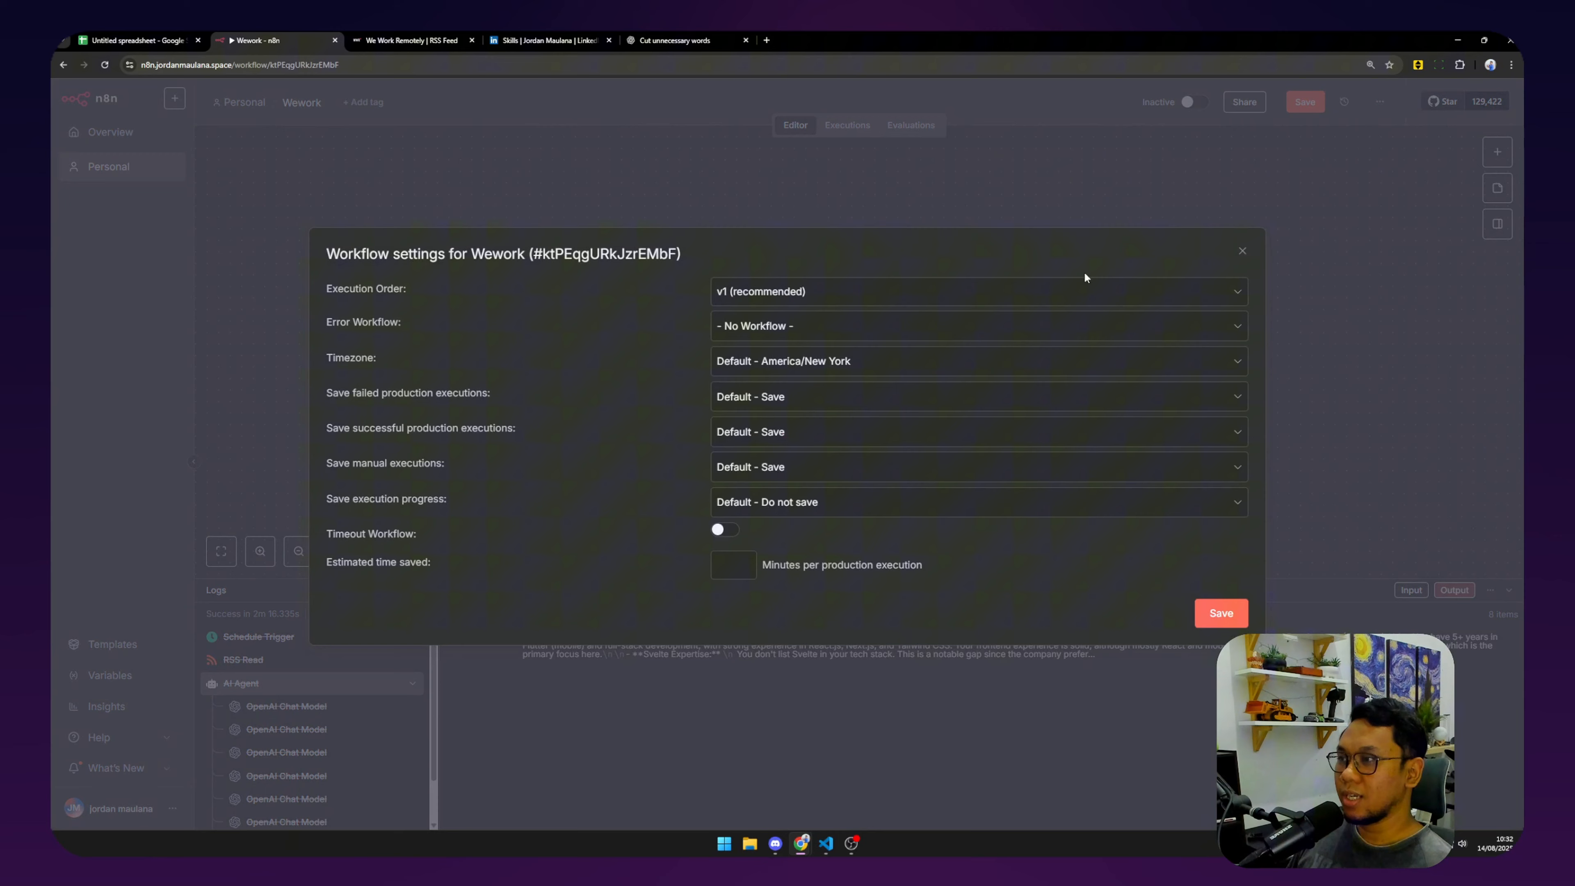
{"action": "left_click", "coordinate": [850, 363]}
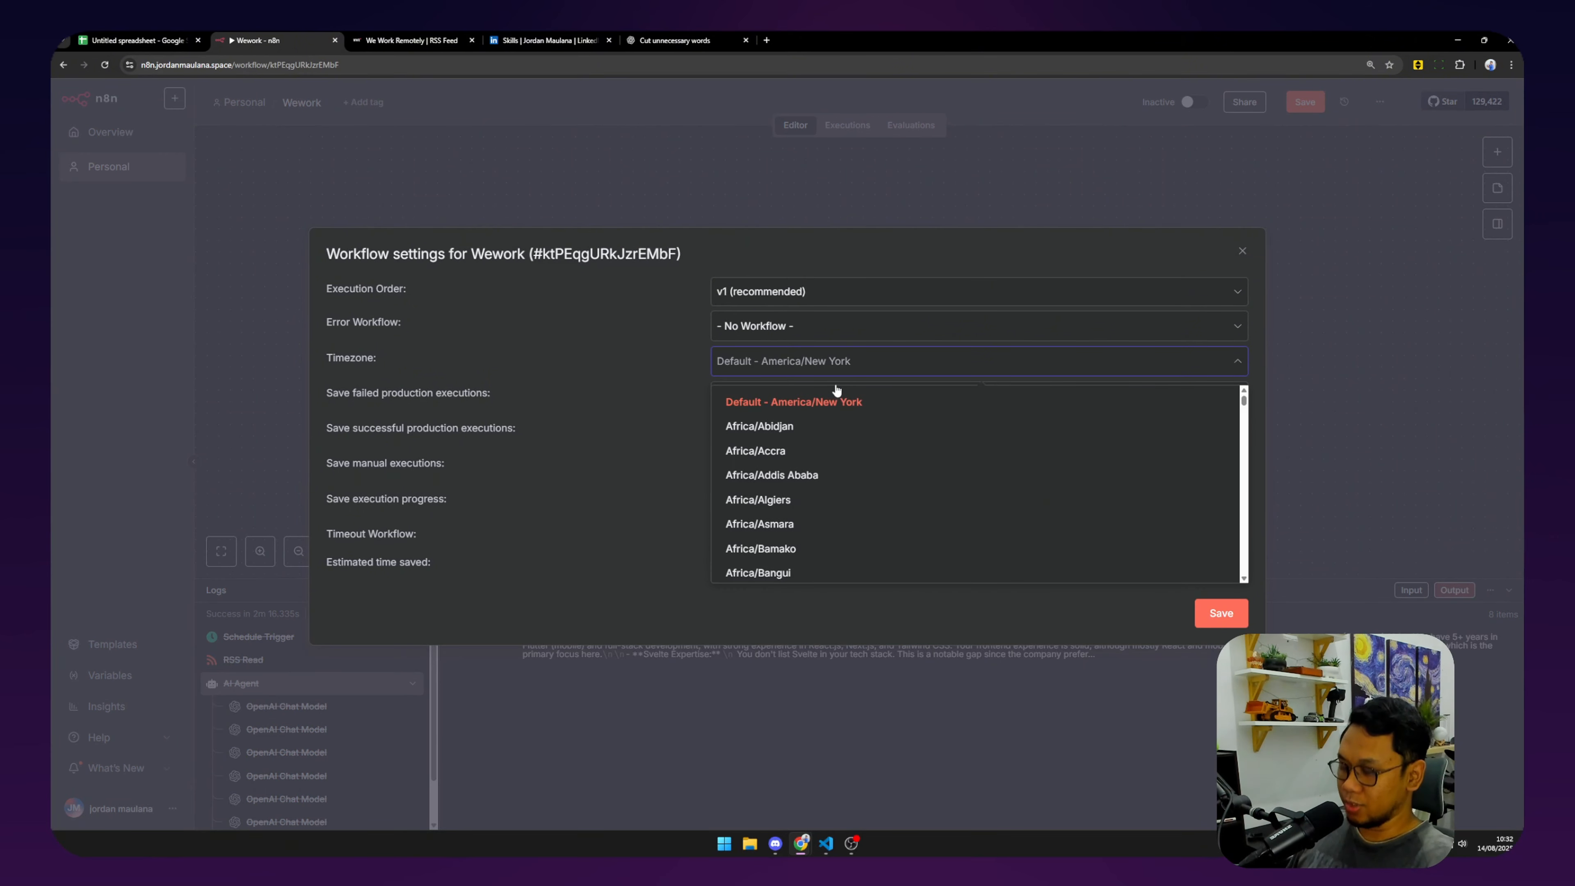
{"action": "type", "text": "jaka"}
{"action": "left_click", "coordinate": [836, 404]}
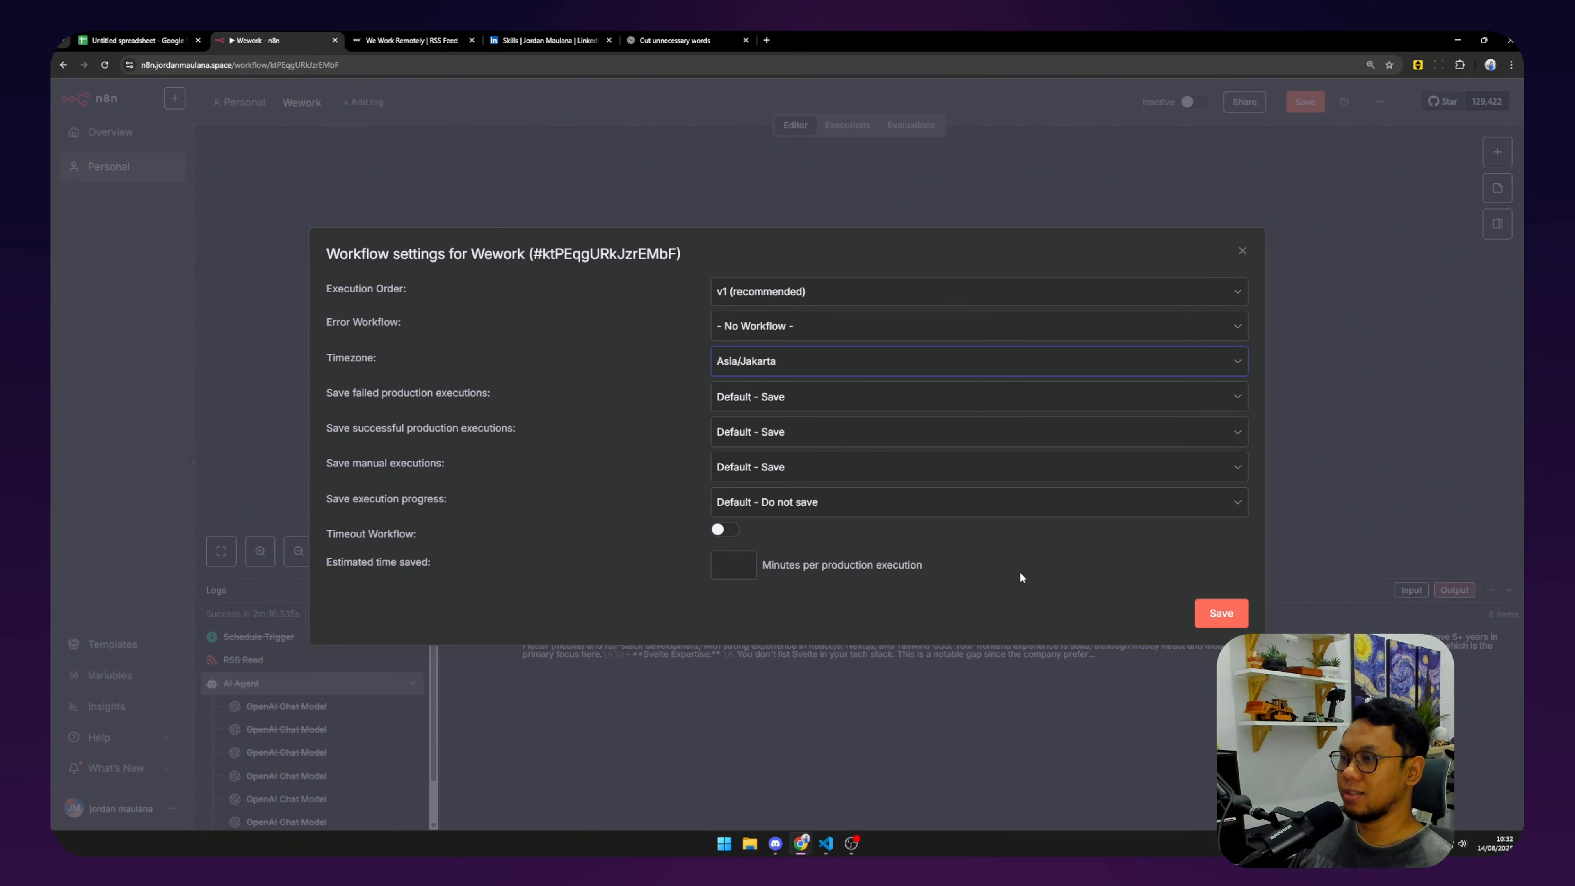
{"action": "left_click", "coordinate": [1220, 614]}
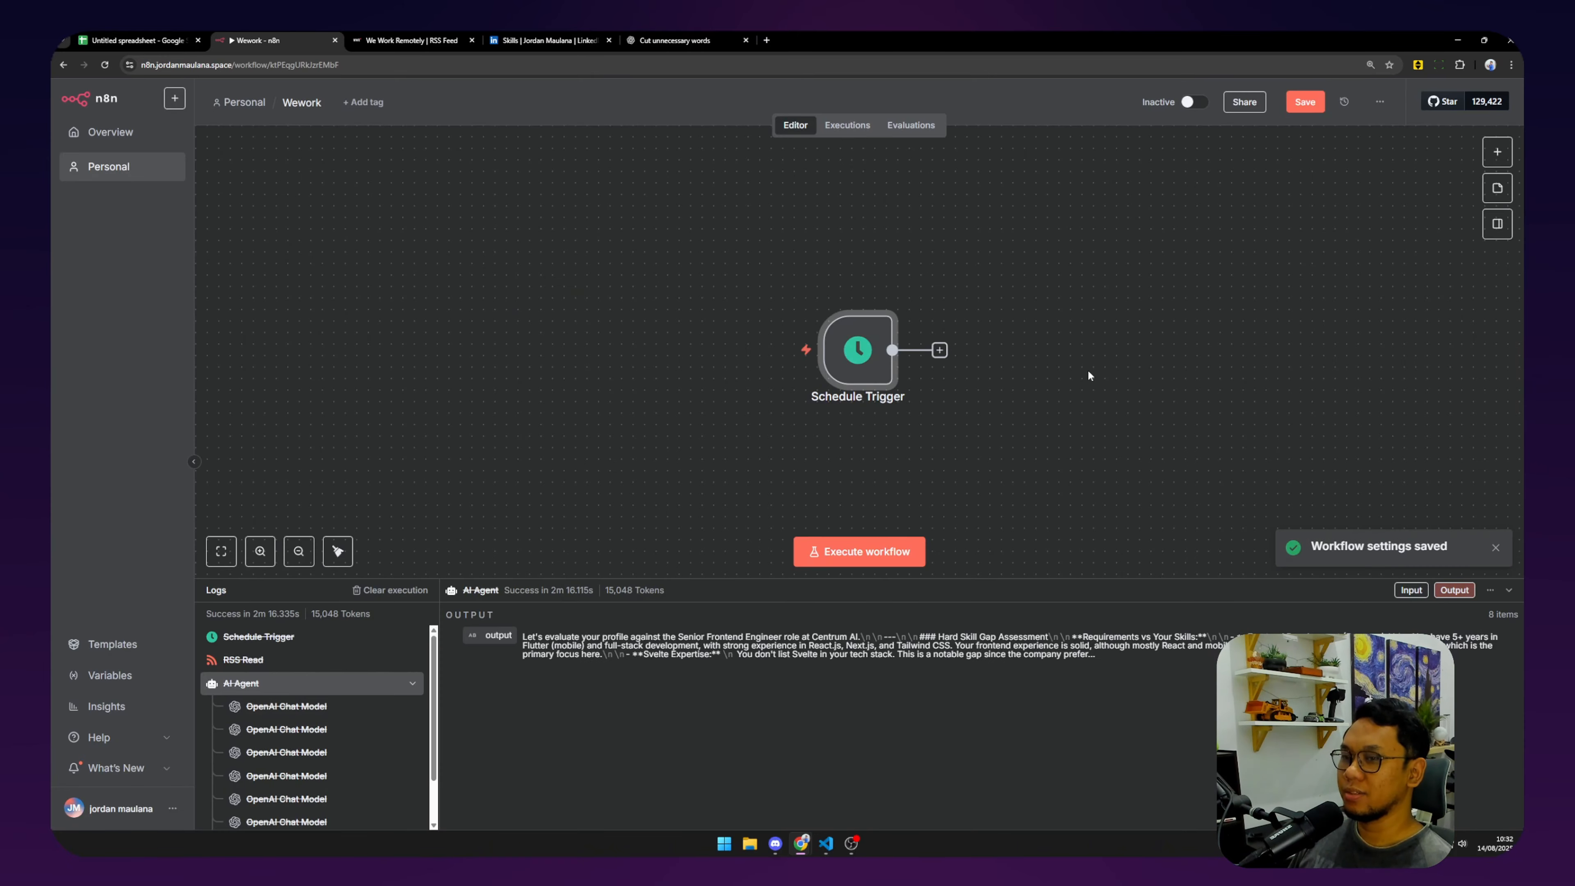
{"action": "left_click_drag", "start_coordinate": [931, 407], "coordinate": [798, 400]}
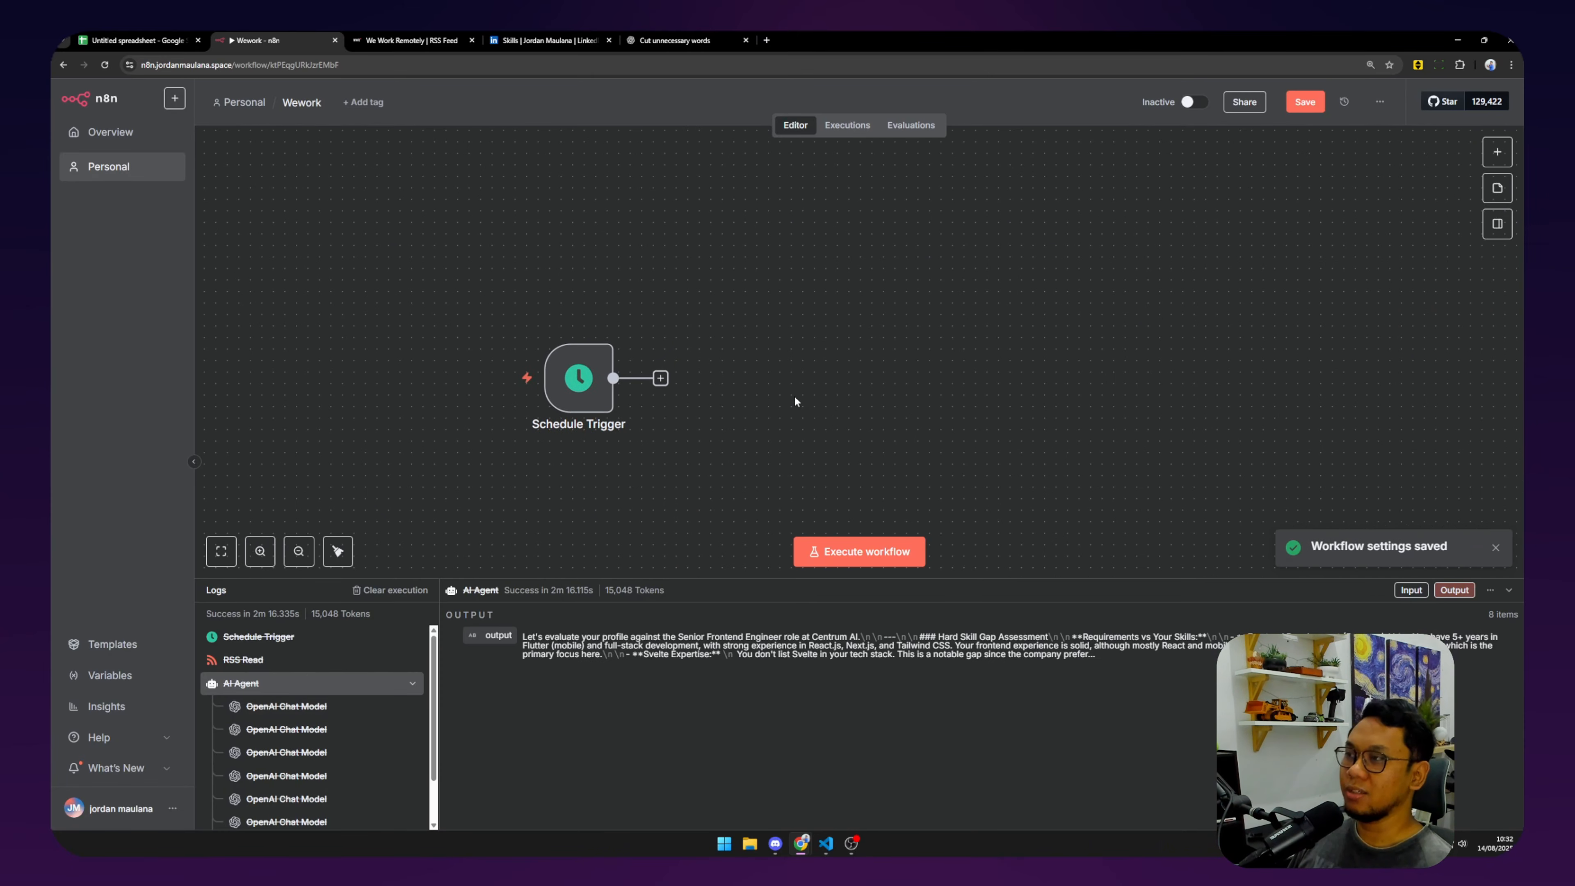
Add an RSS Read step after the Schedule Trigger.
{"action": "mouse_move", "coordinate": [568, 411]}
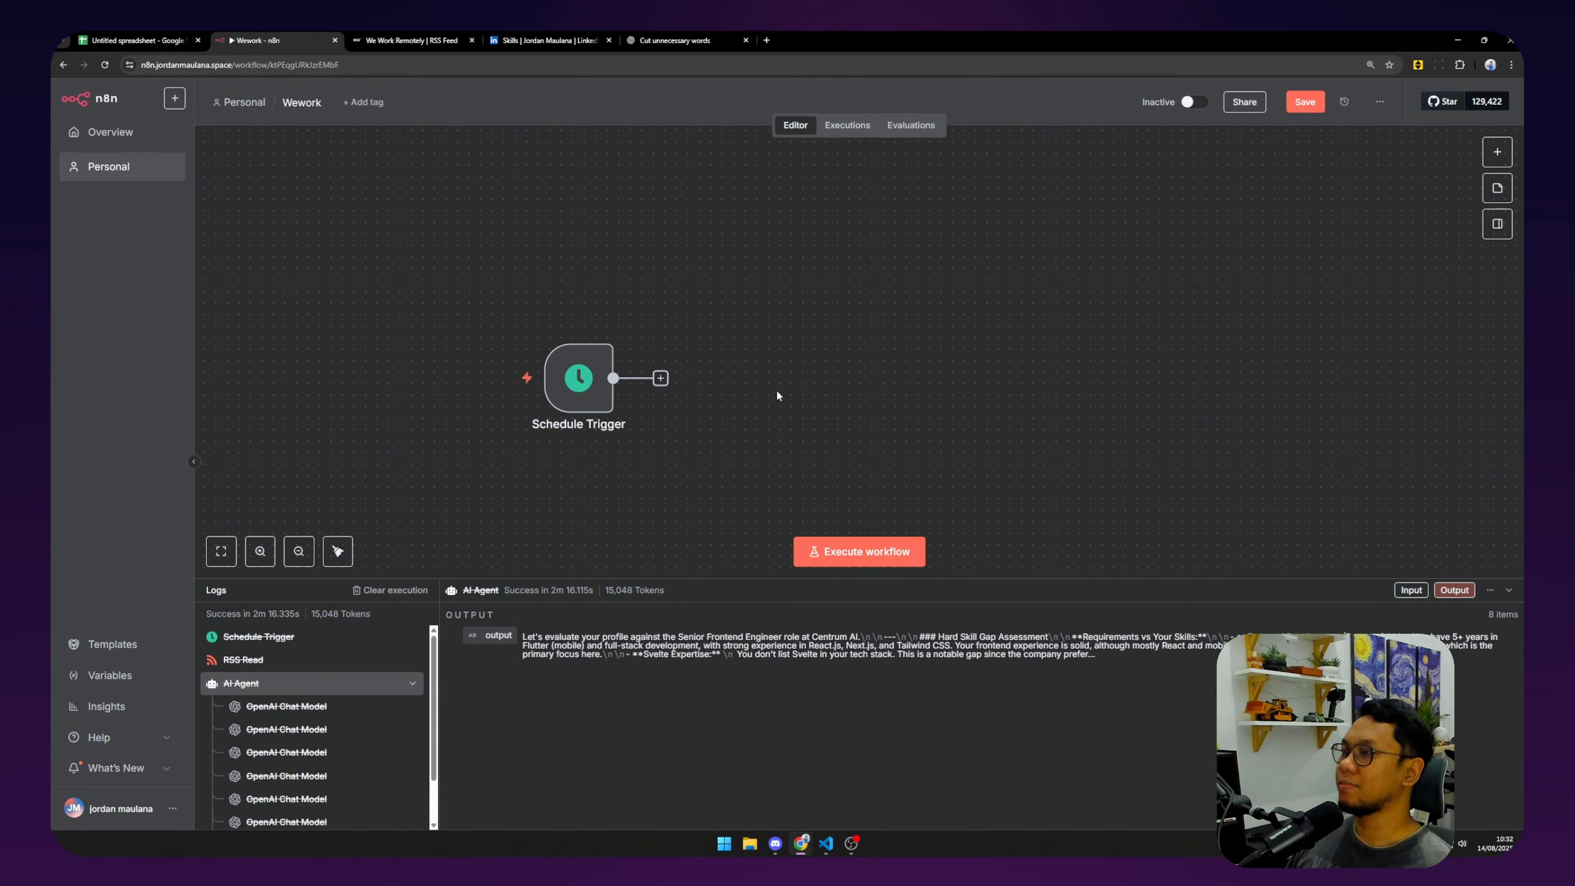
{"action": "left_click", "coordinate": [661, 378]}
{"action": "type", "text": "rs"}
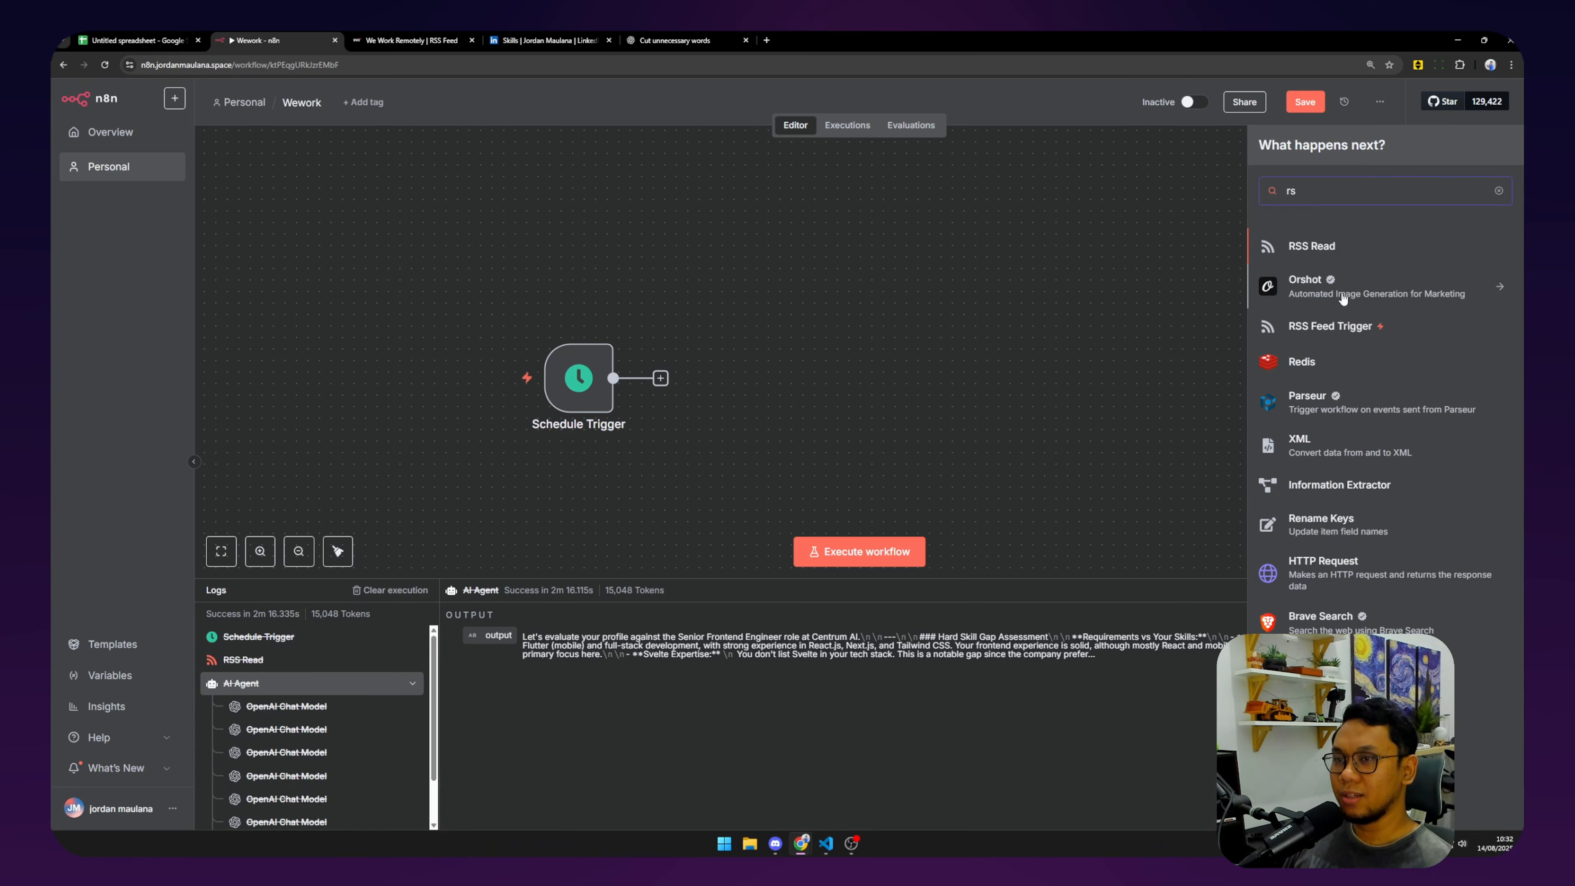
{"action": "left_click", "coordinate": [1337, 248]}
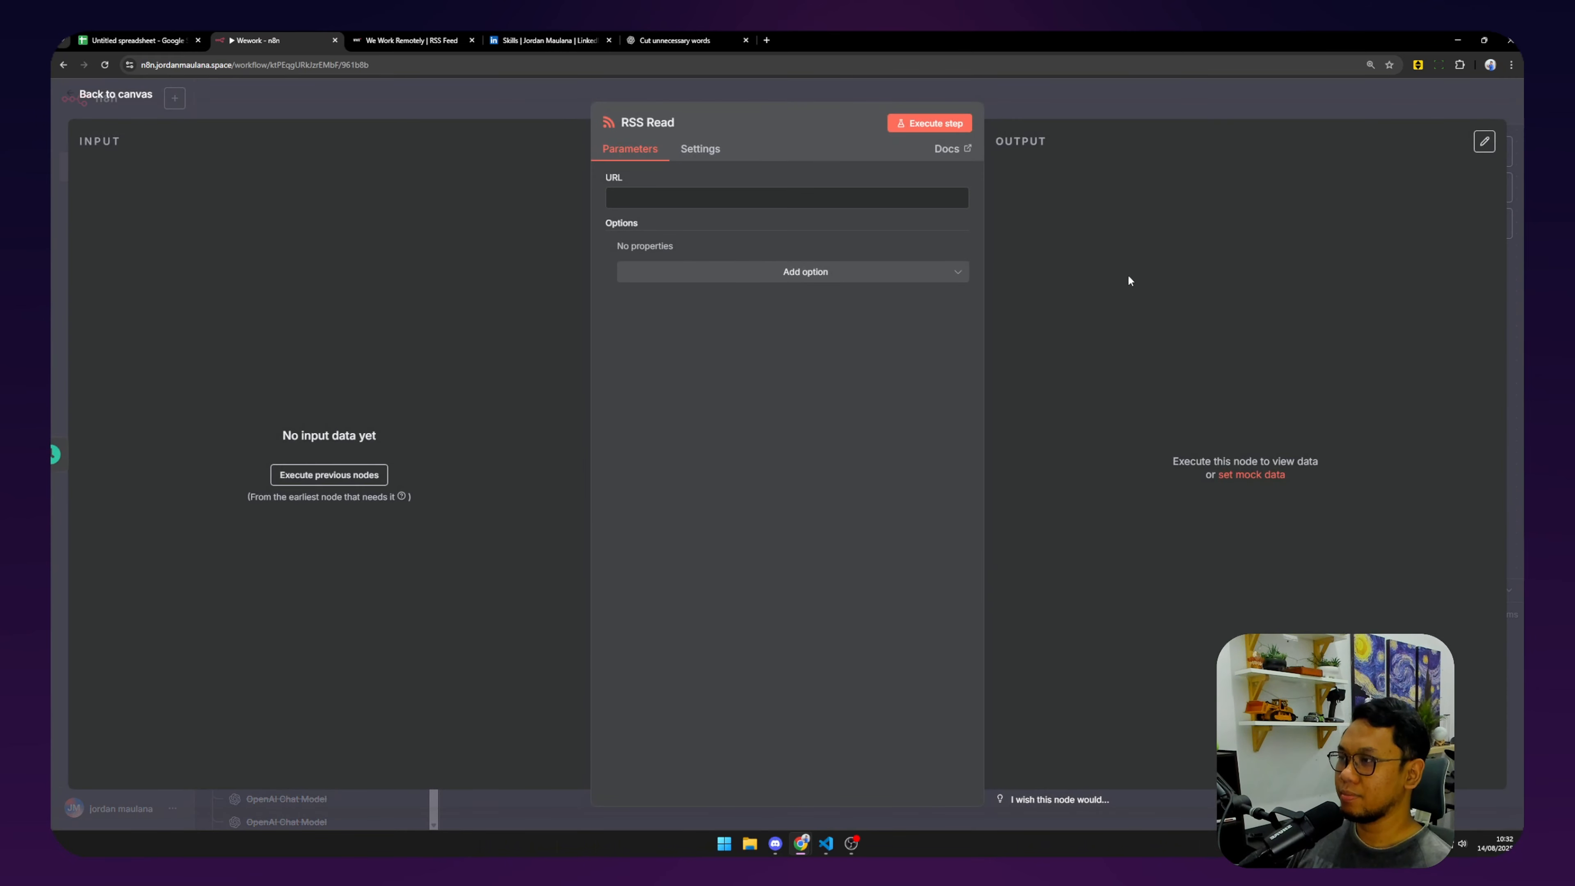
Paste the Front-End Programming feed URL into RSS Read and run it, fetching 8 jobs.
{"action": "left_click", "coordinate": [406, 40]}
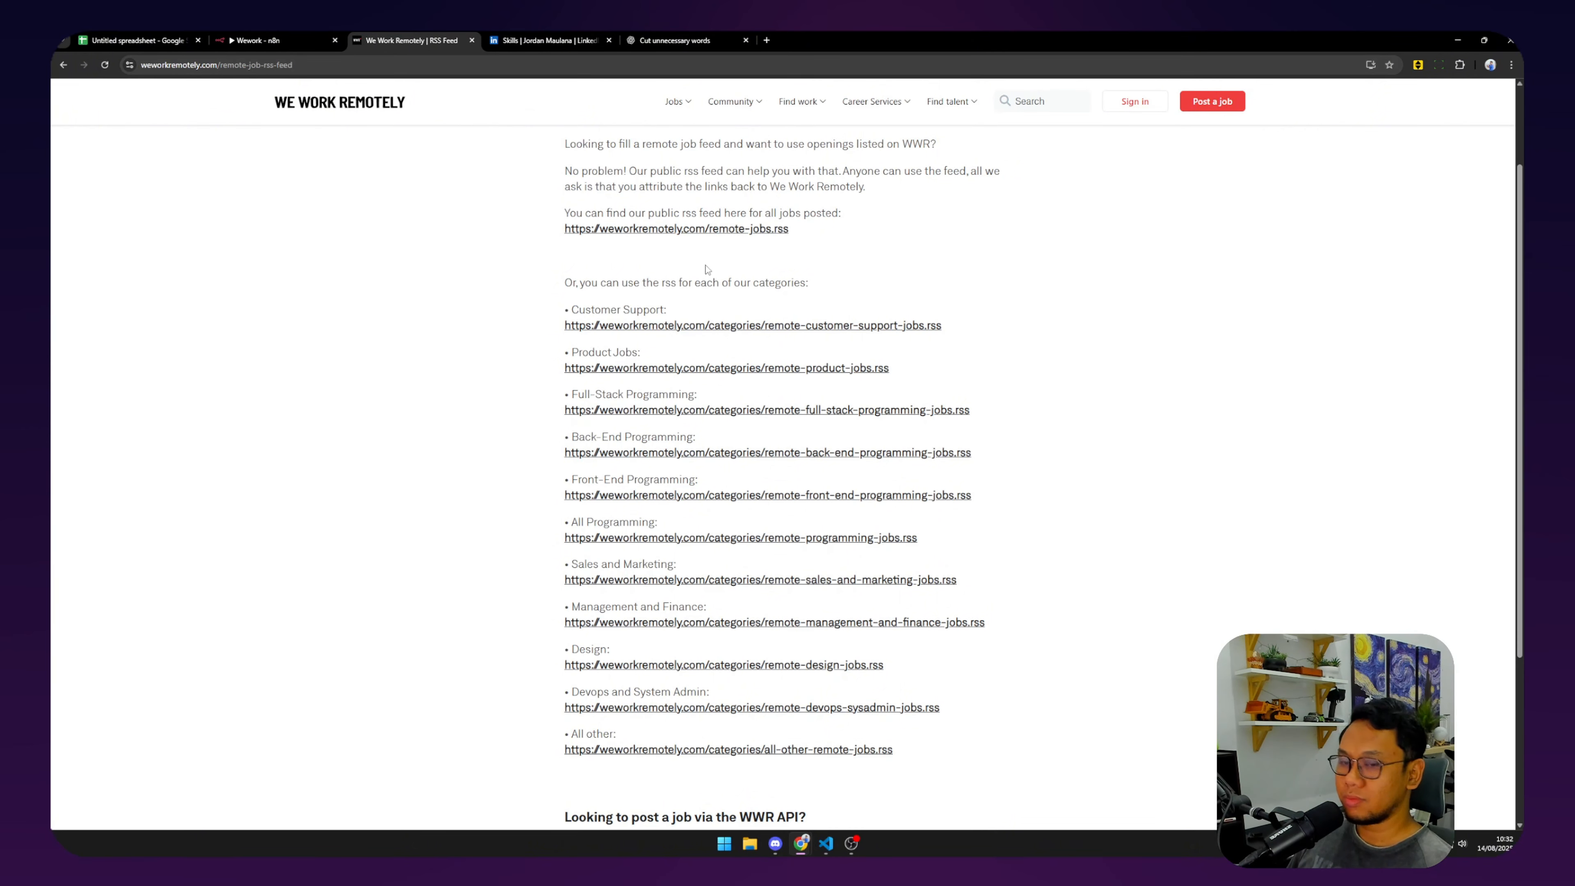
{"action": "scroll", "coordinate": [706, 265], "scroll_direction": "up", "scroll_amount": 4, "text": "ctrl"}
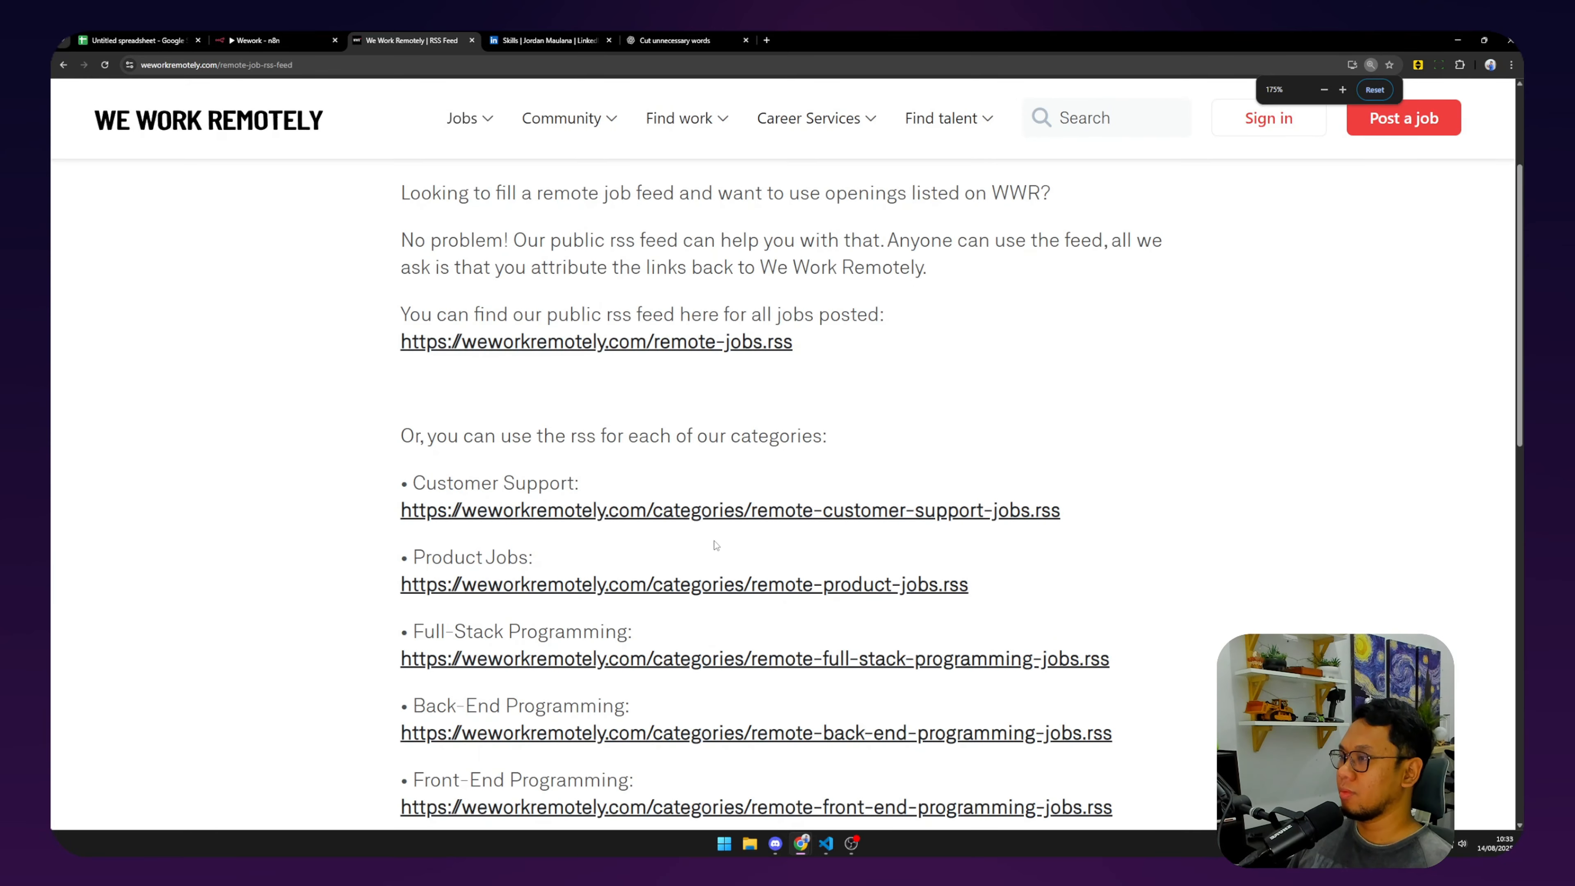
{"action": "scroll", "coordinate": [414, 514], "scroll_direction": "down", "scroll_amount": 3}
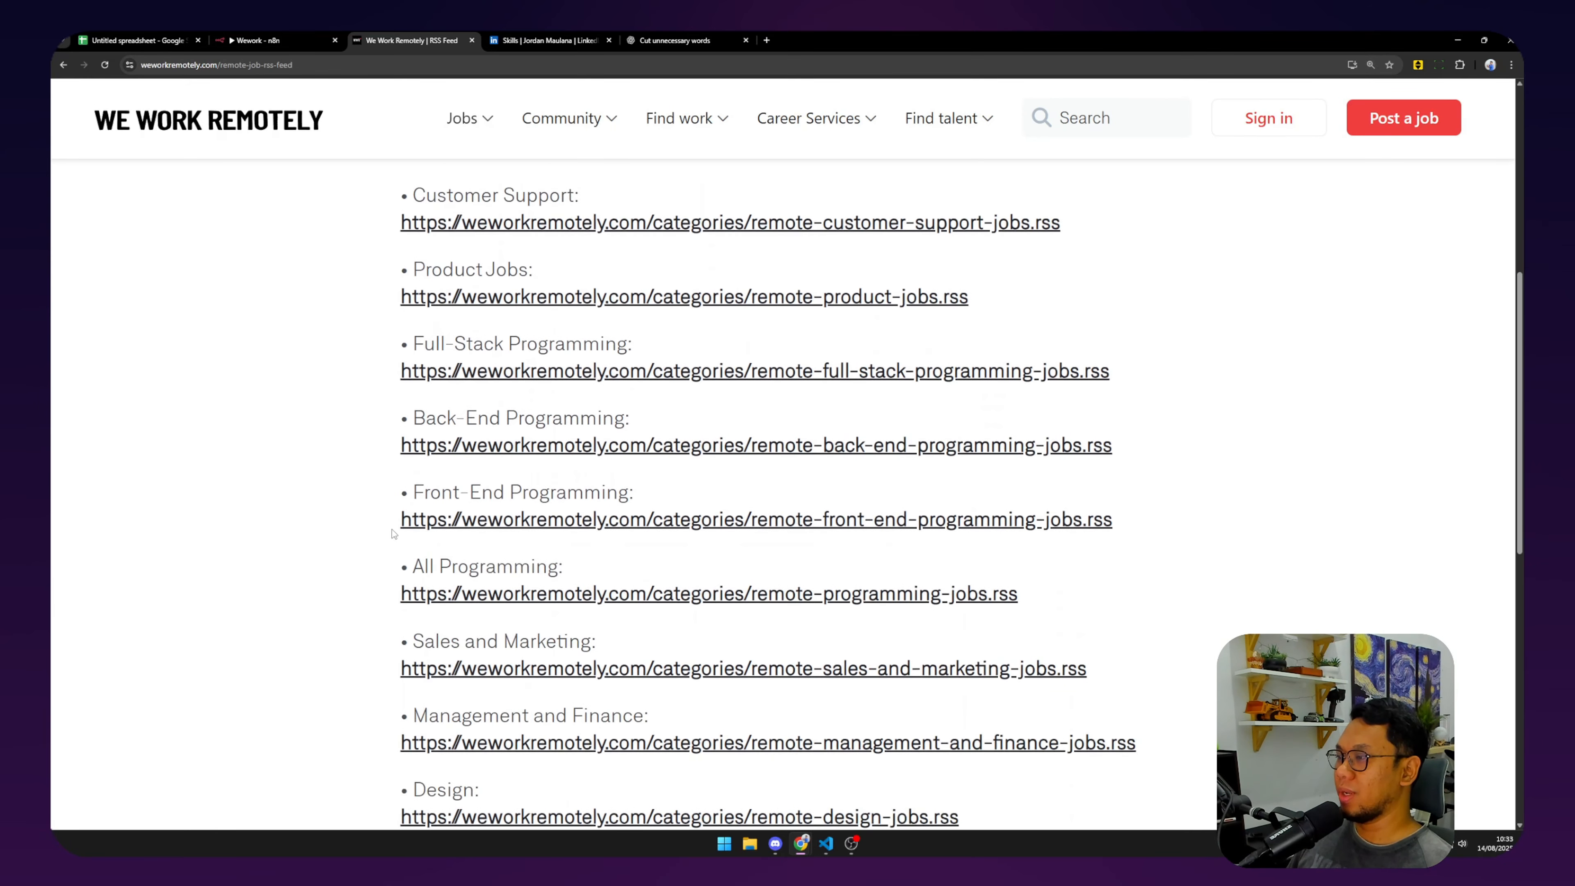
{"action": "left_click_drag", "start_coordinate": [390, 528], "coordinate": [1151, 519]}
{"action": "key", "text": "ctrl+c"}
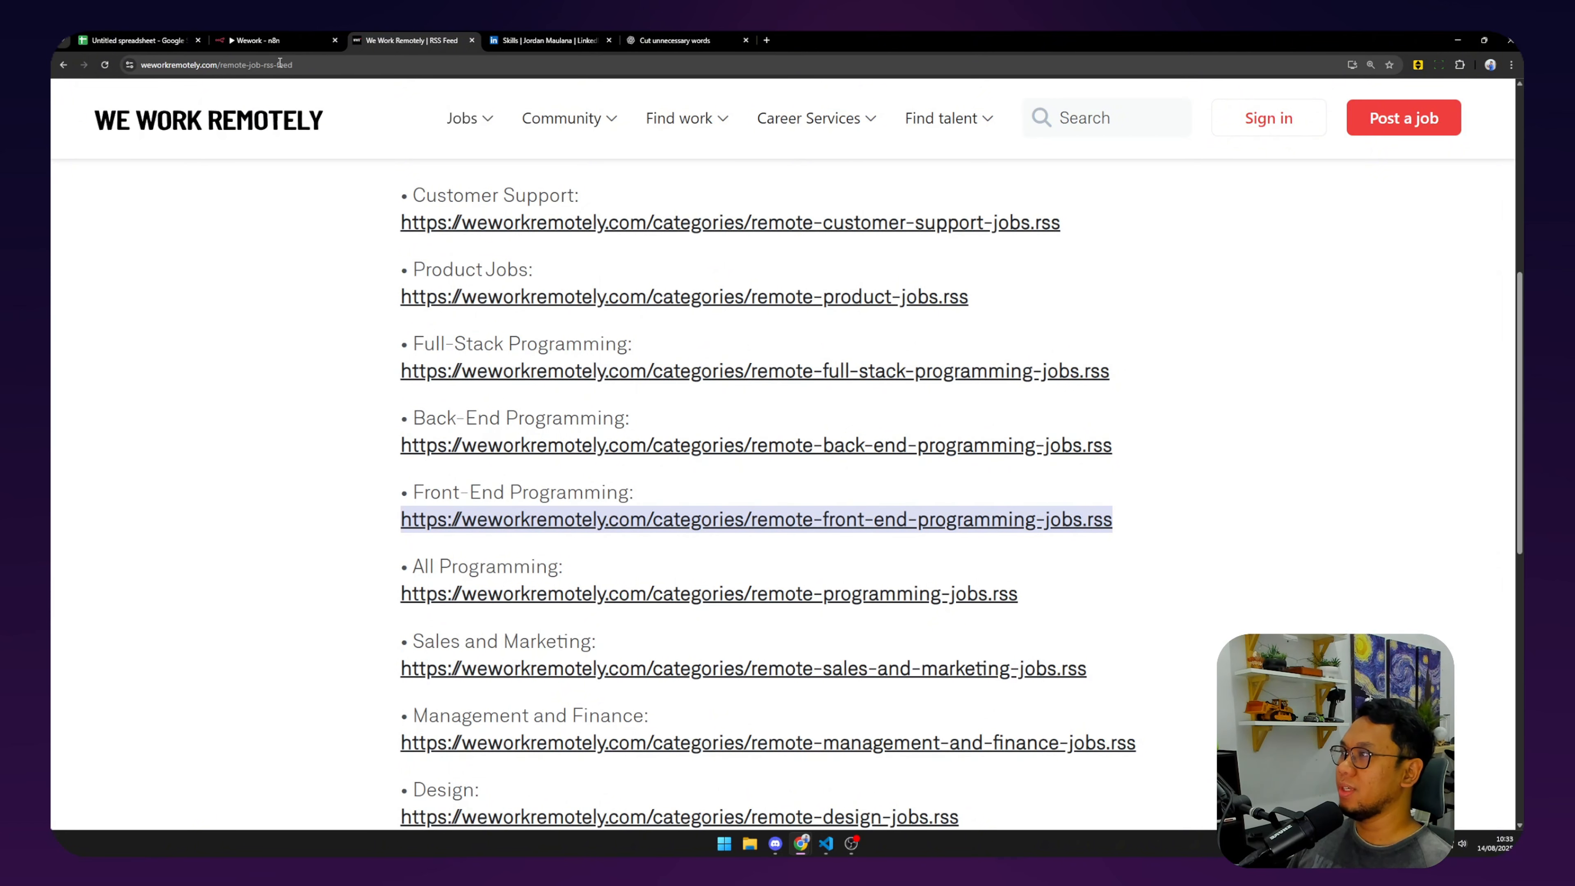
{"action": "left_click", "coordinate": [258, 40]}
{"action": "key", "text": "ctrl+v"}
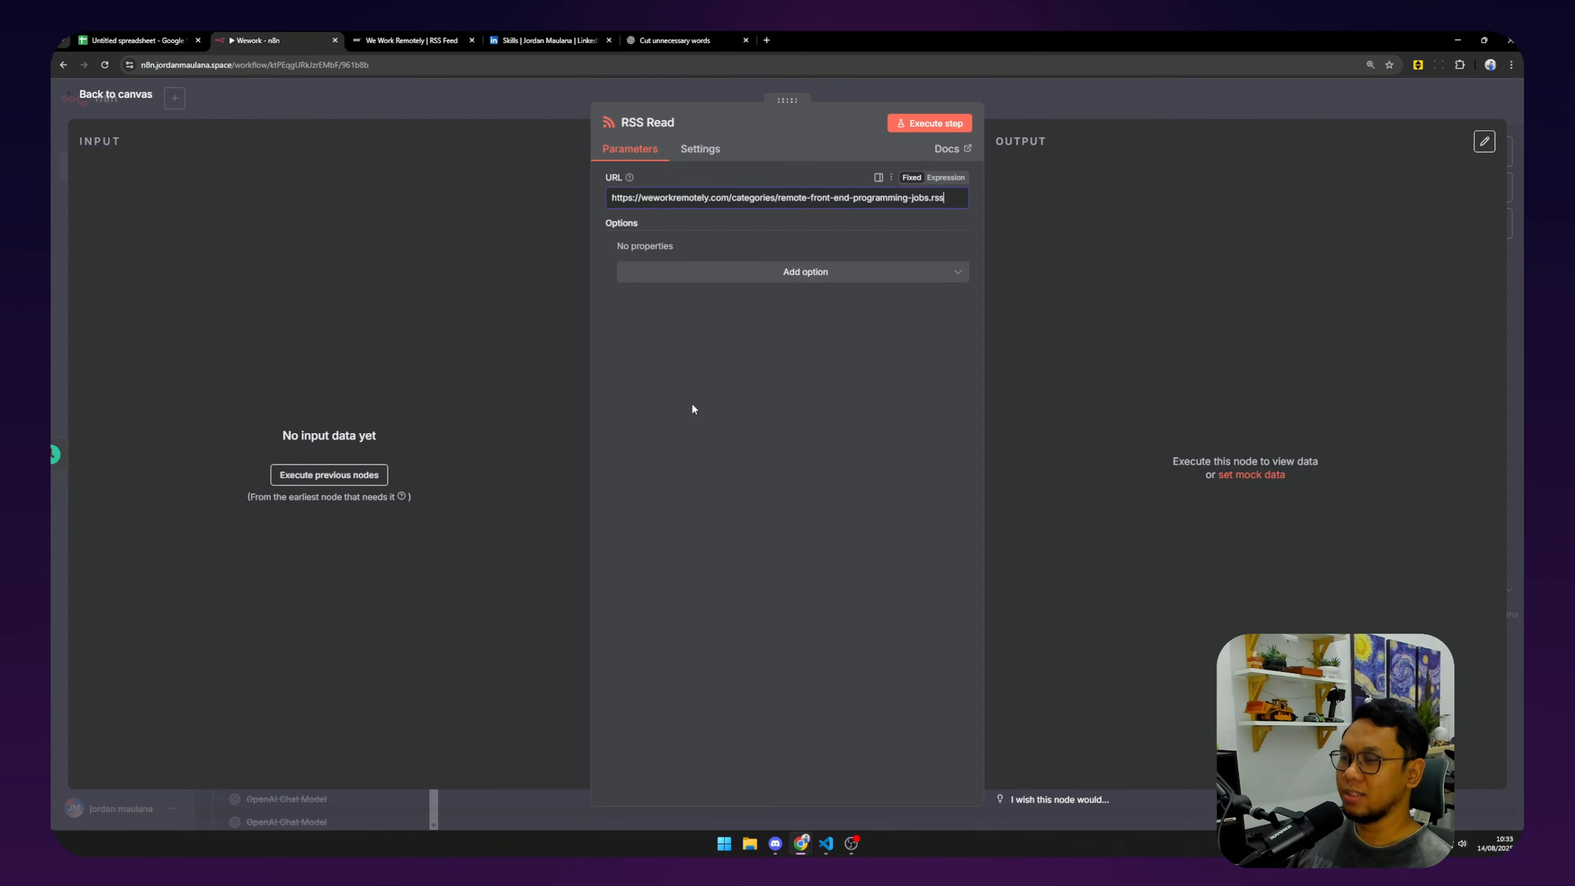
{"action": "left_click", "coordinate": [937, 128]}
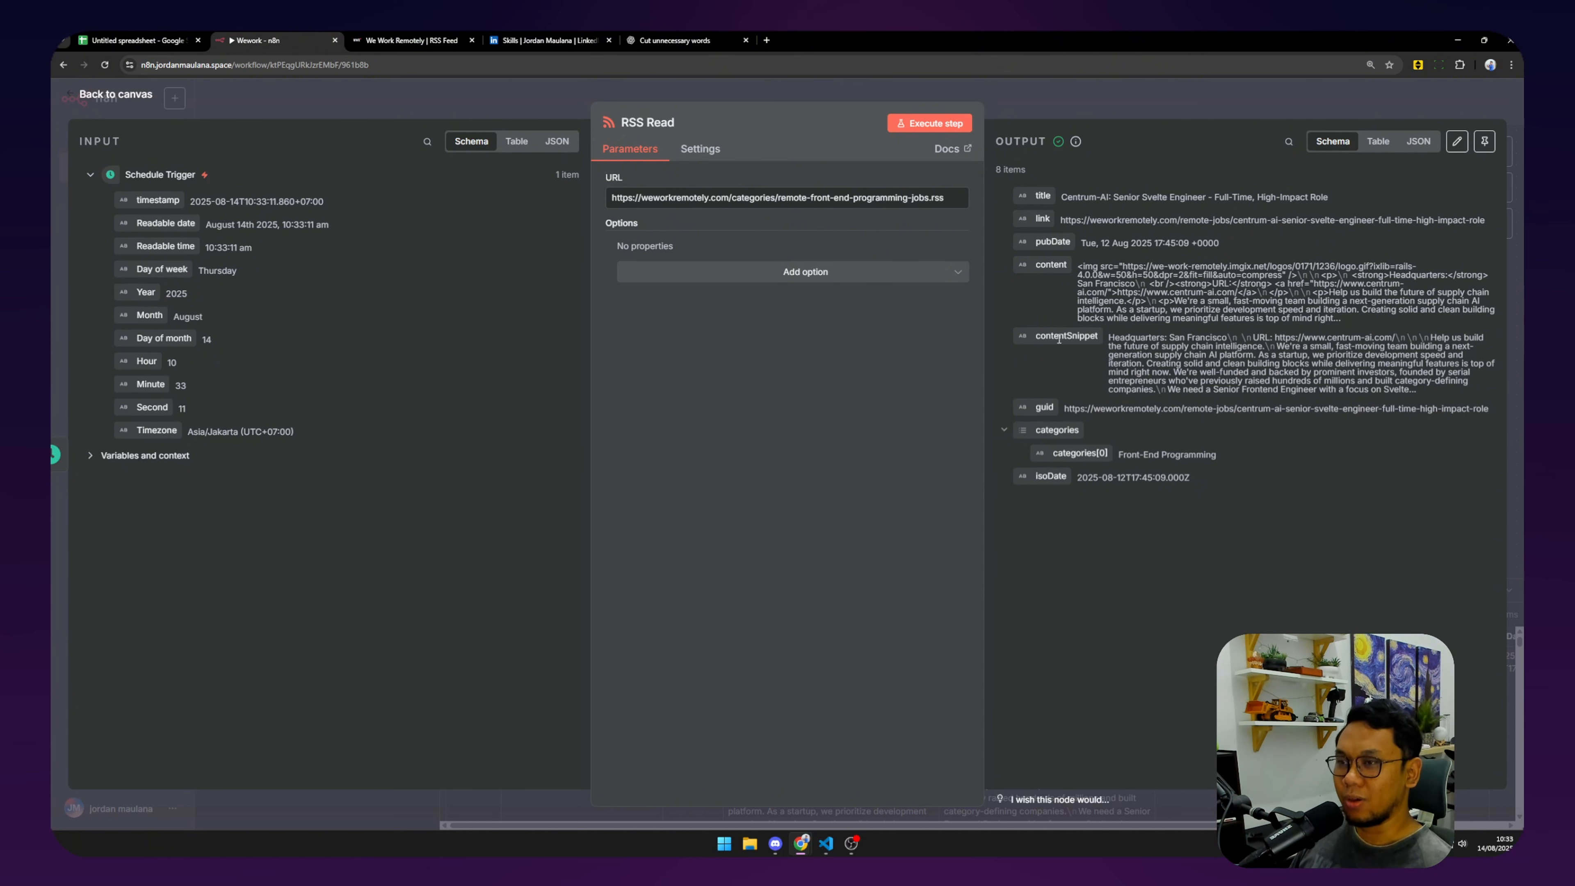
{"action": "left_click", "coordinate": [115, 98]}
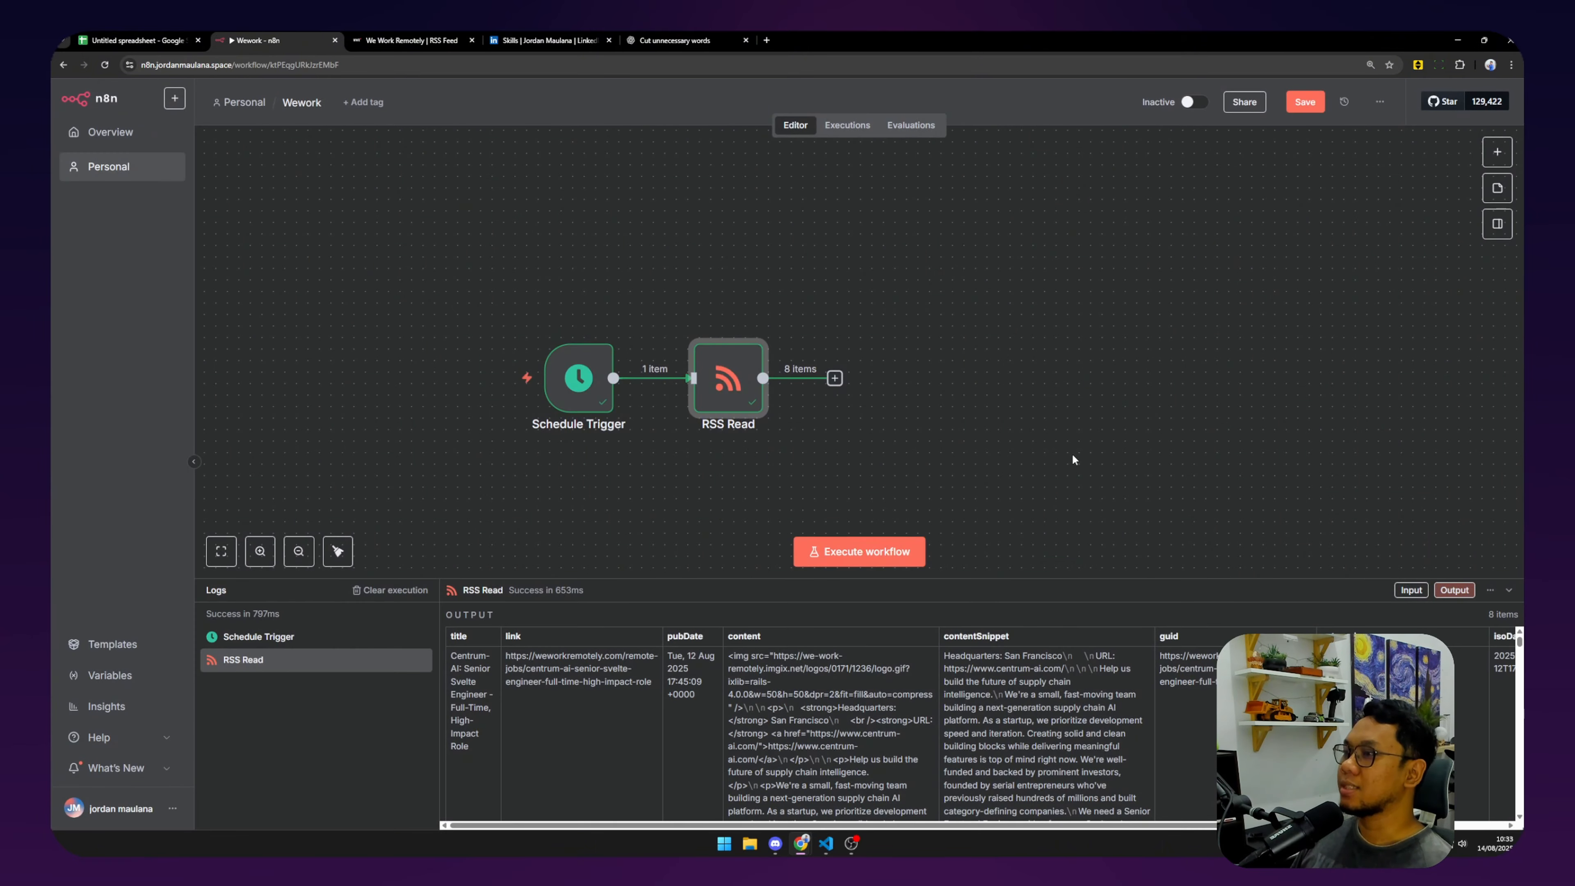
Add an AI Agent after RSS Read with a manually defined prompt of the job's contentSnippet.
{"action": "left_click", "coordinate": [837, 380]}
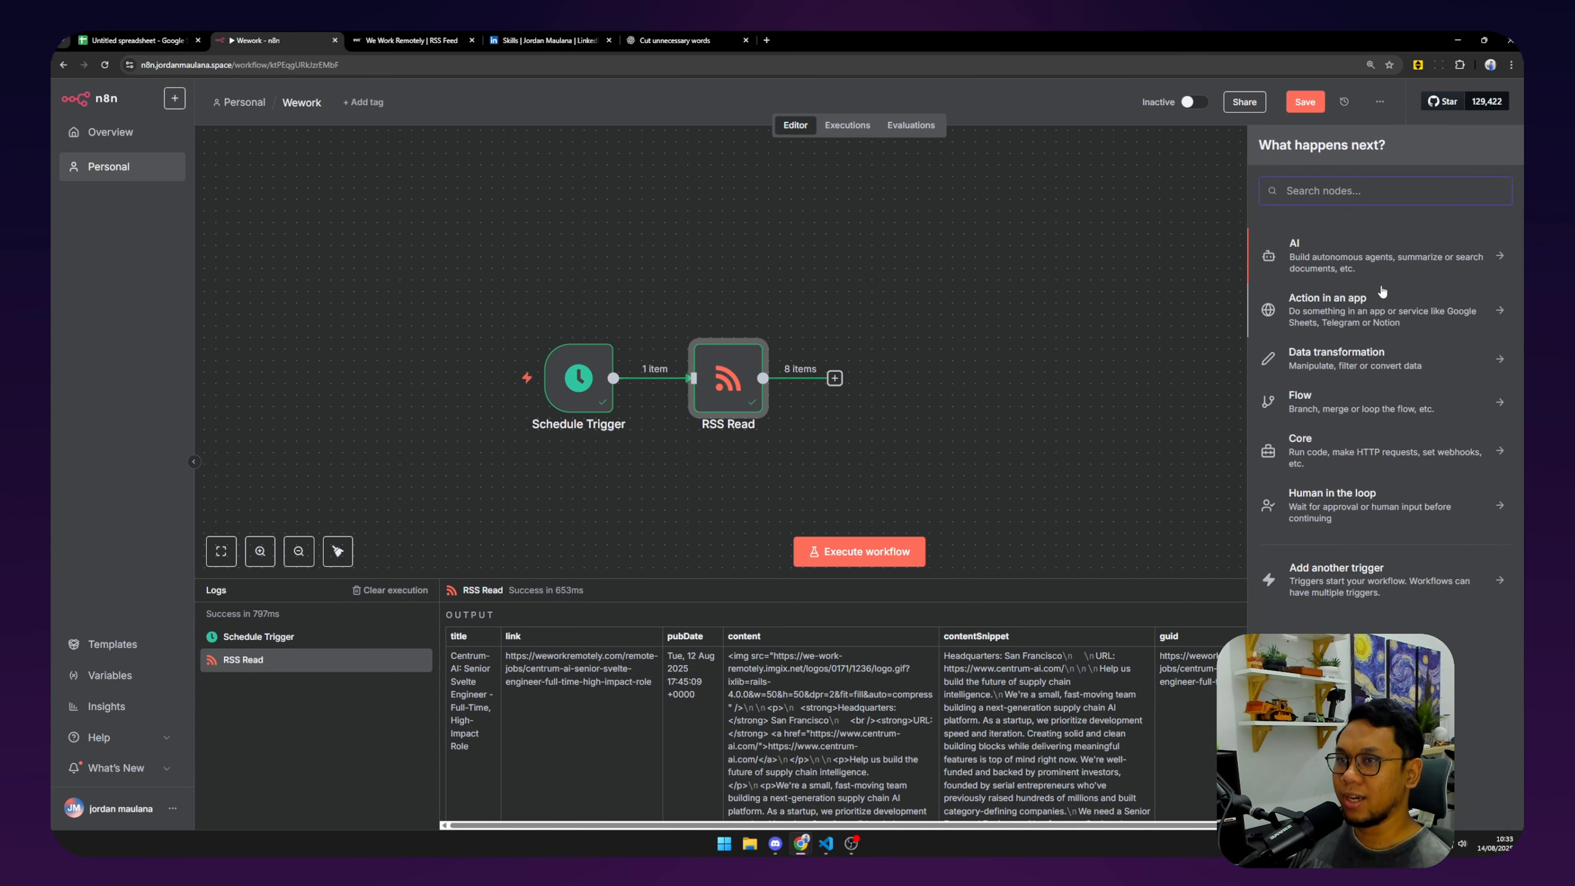
{"action": "left_click", "coordinate": [1370, 259]}
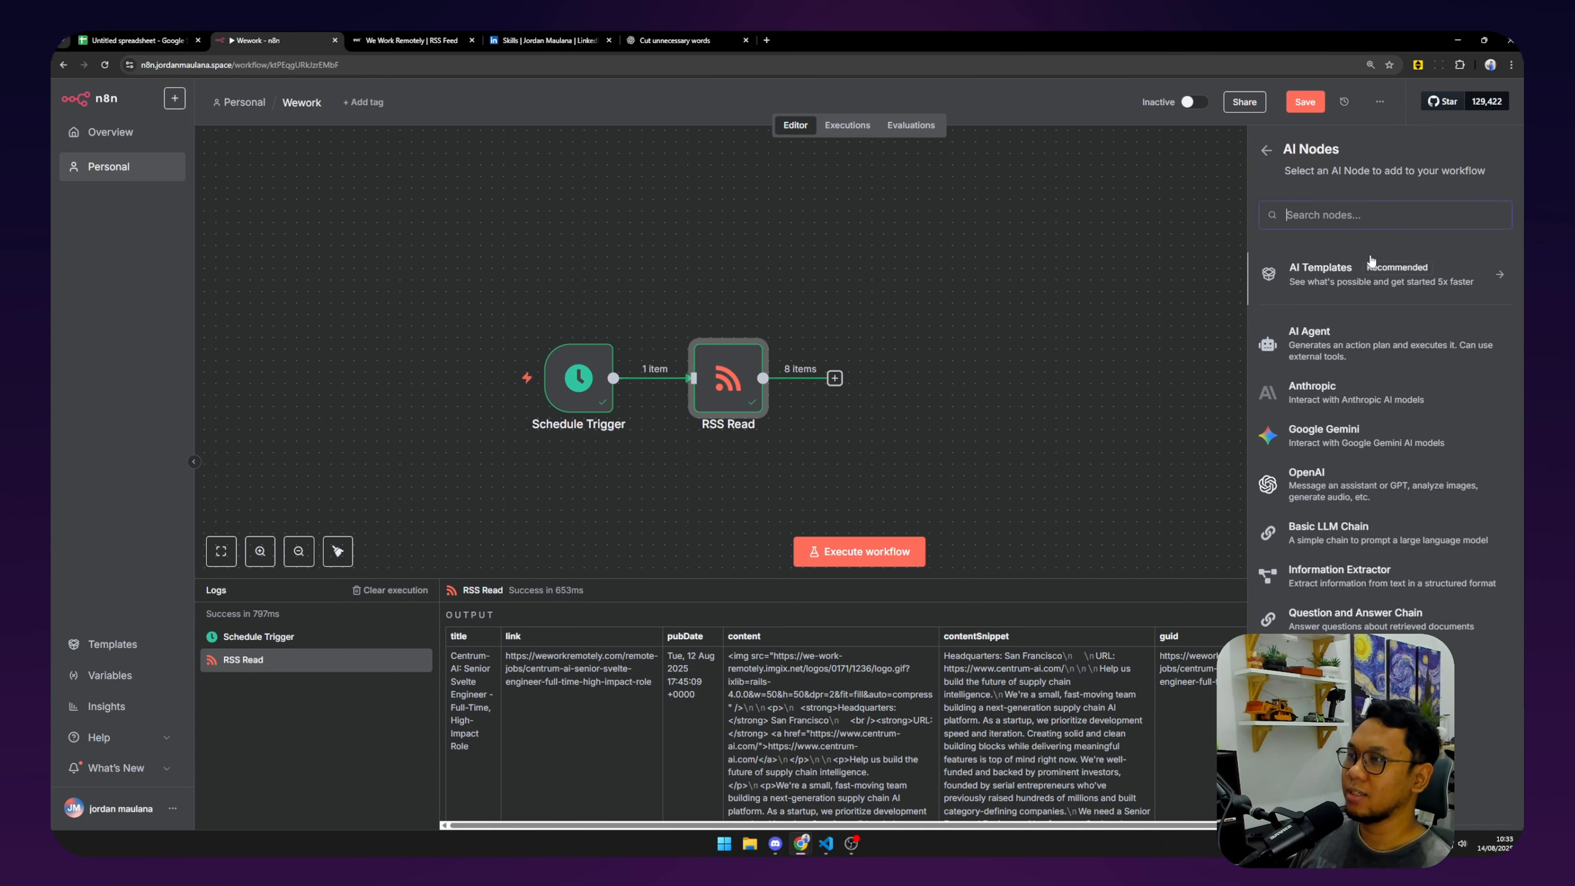
{"action": "left_click", "coordinate": [1346, 338]}
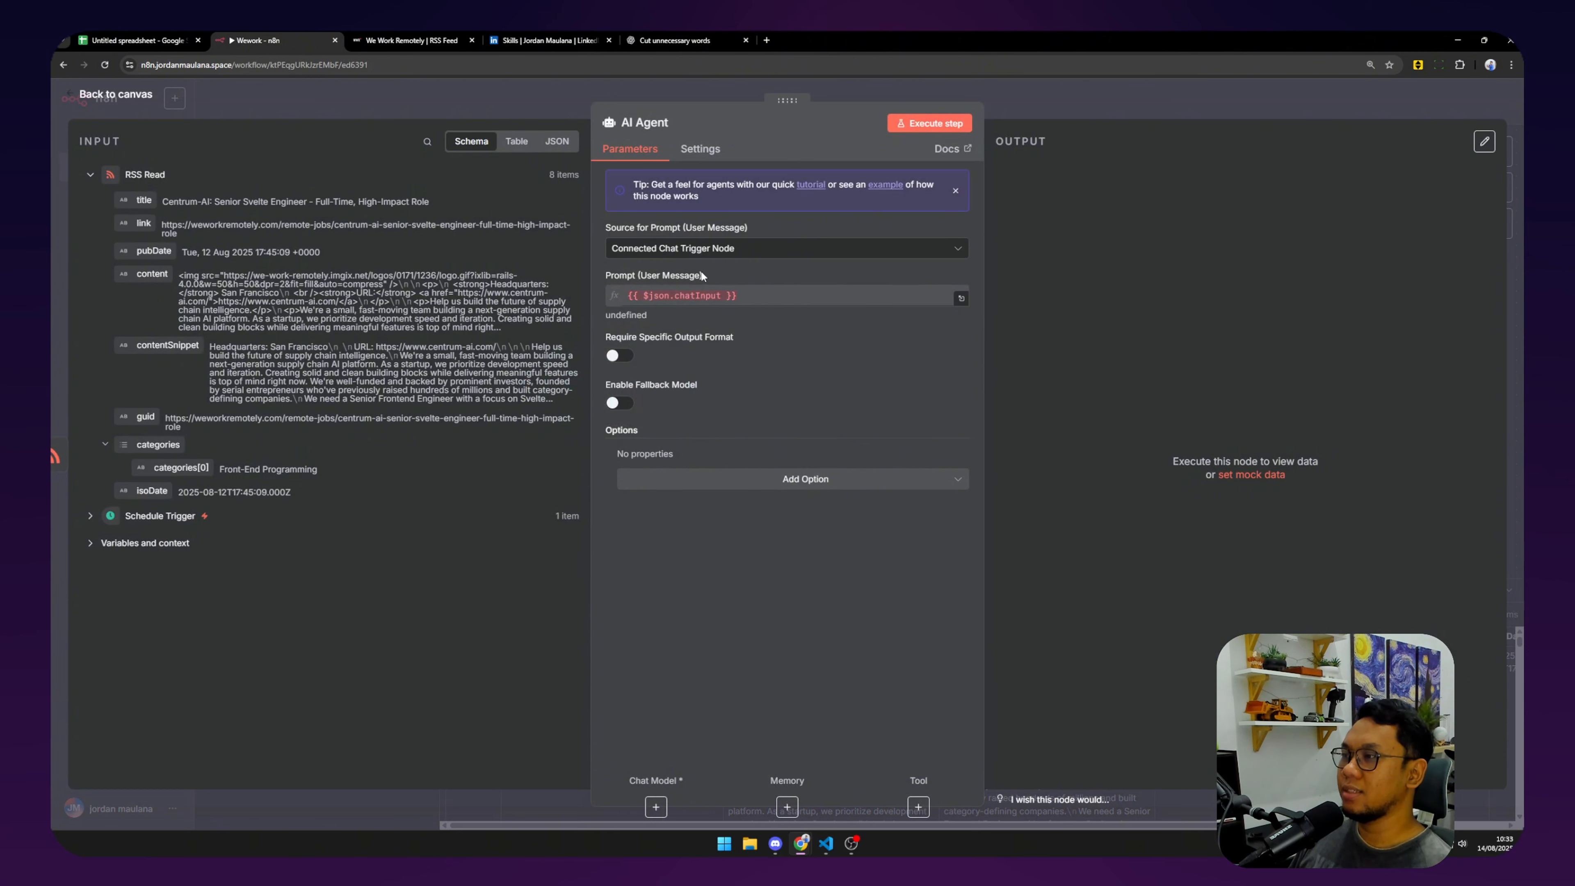
{"action": "left_click", "coordinate": [699, 248]}
{"action": "left_click", "coordinate": [701, 249]}
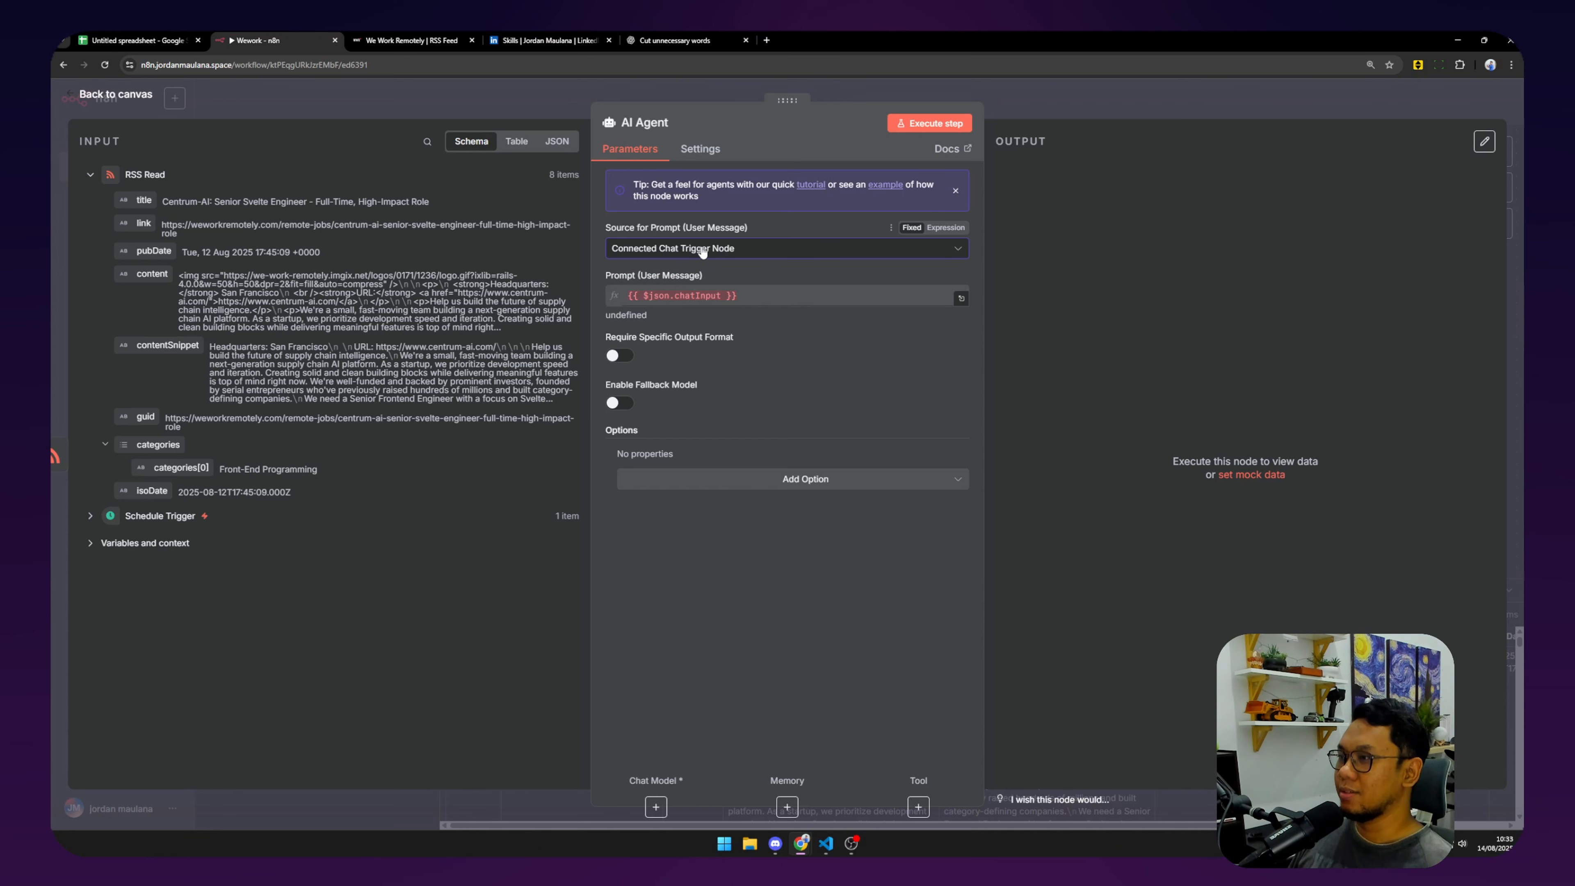
{"action": "left_click", "coordinate": [701, 249]}
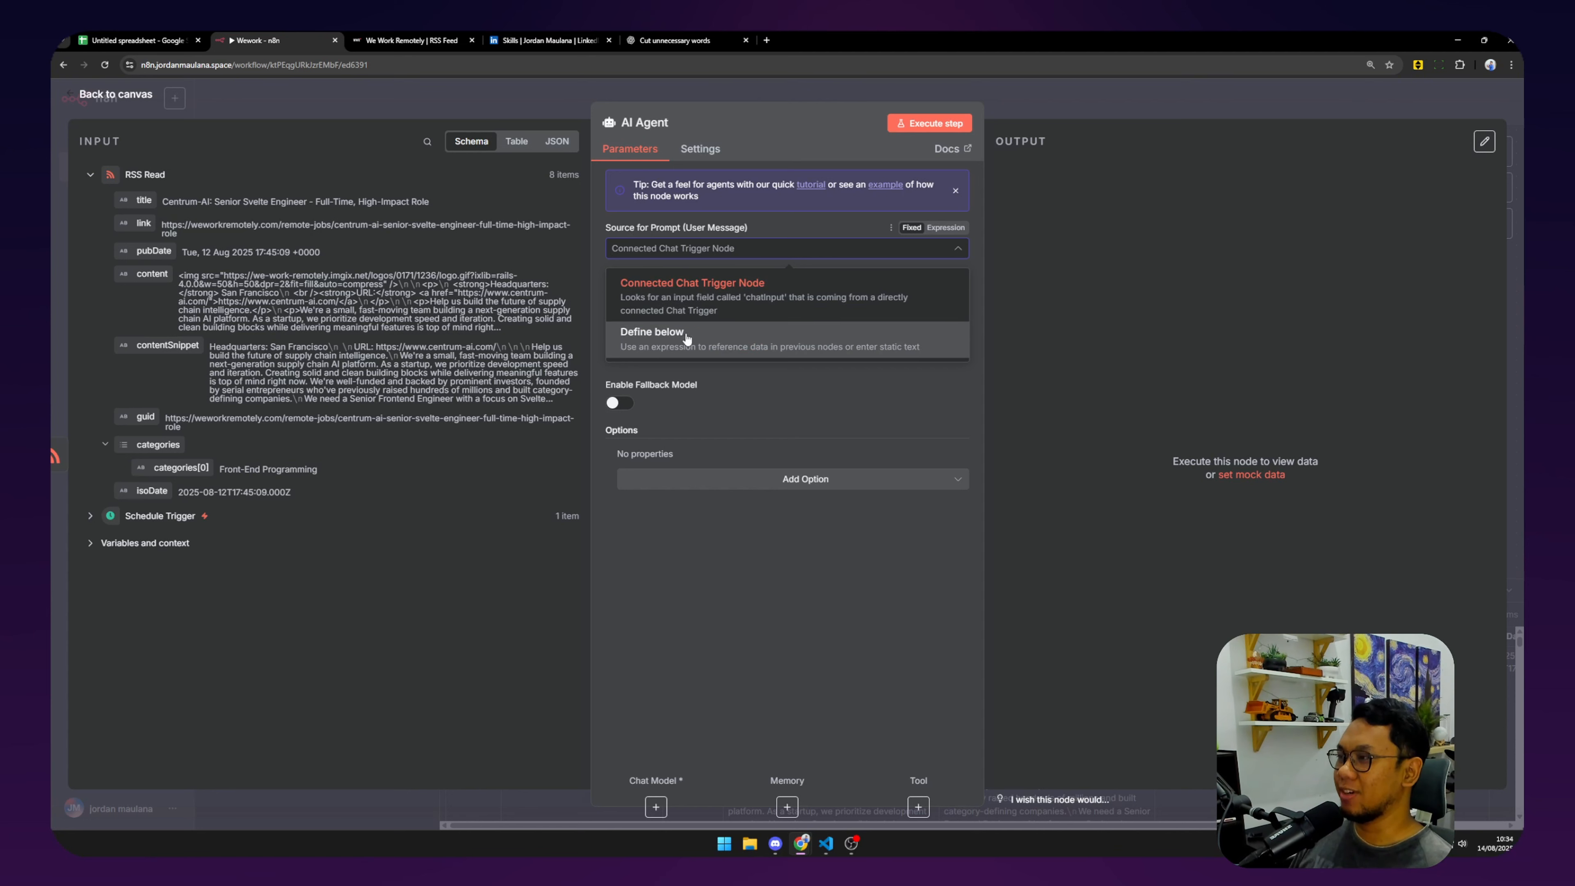
{"action": "left_click", "coordinate": [805, 341]}
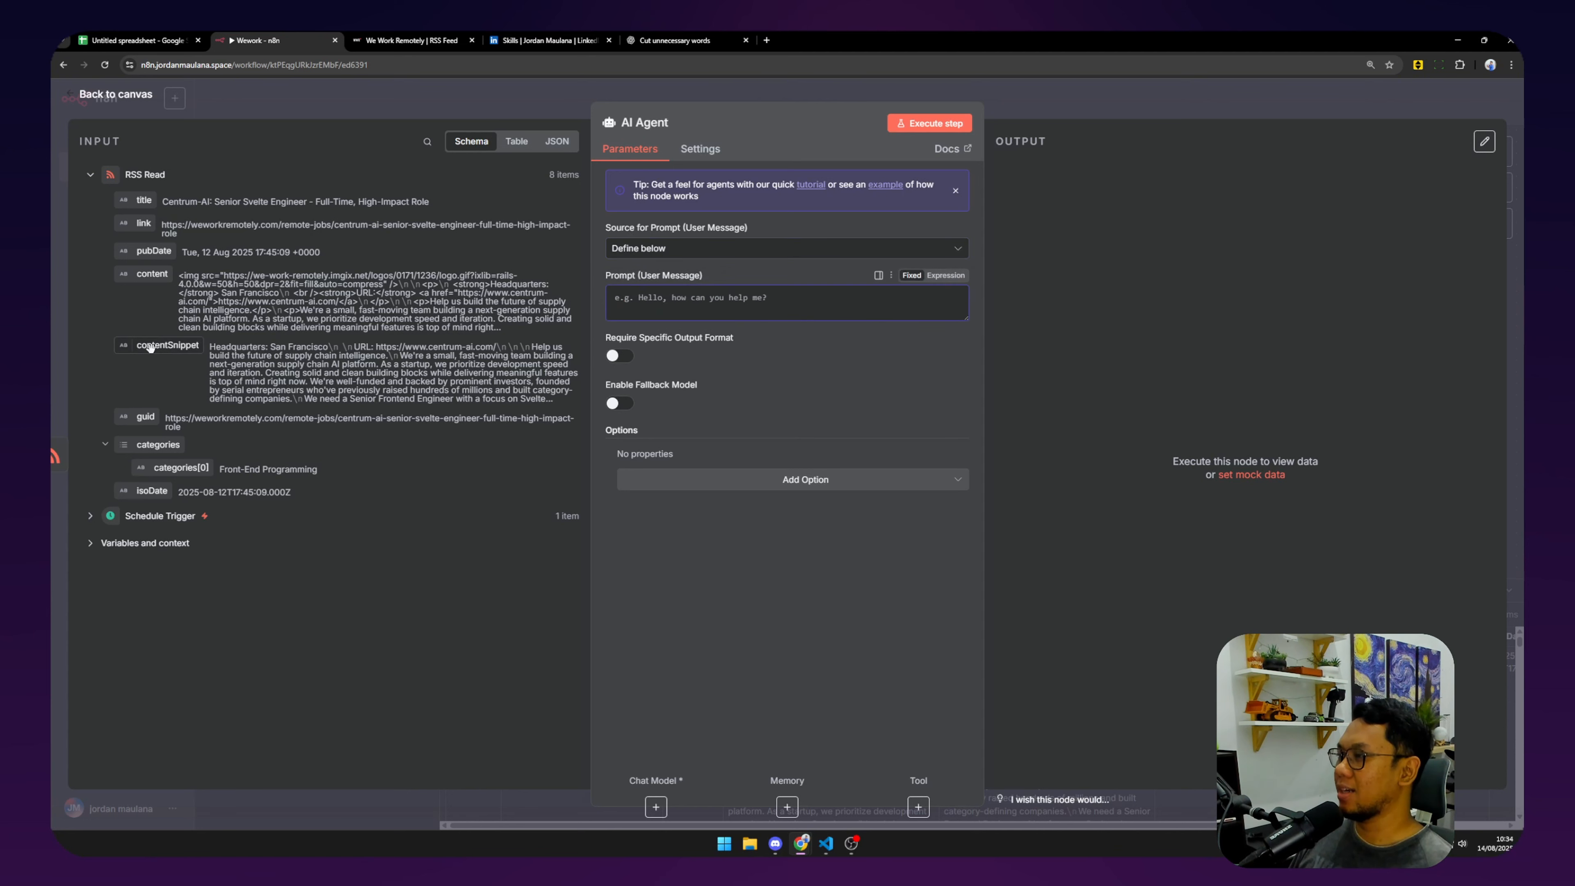
{"action": "left_click_drag", "start_coordinate": [168, 345], "coordinate": [675, 301]}
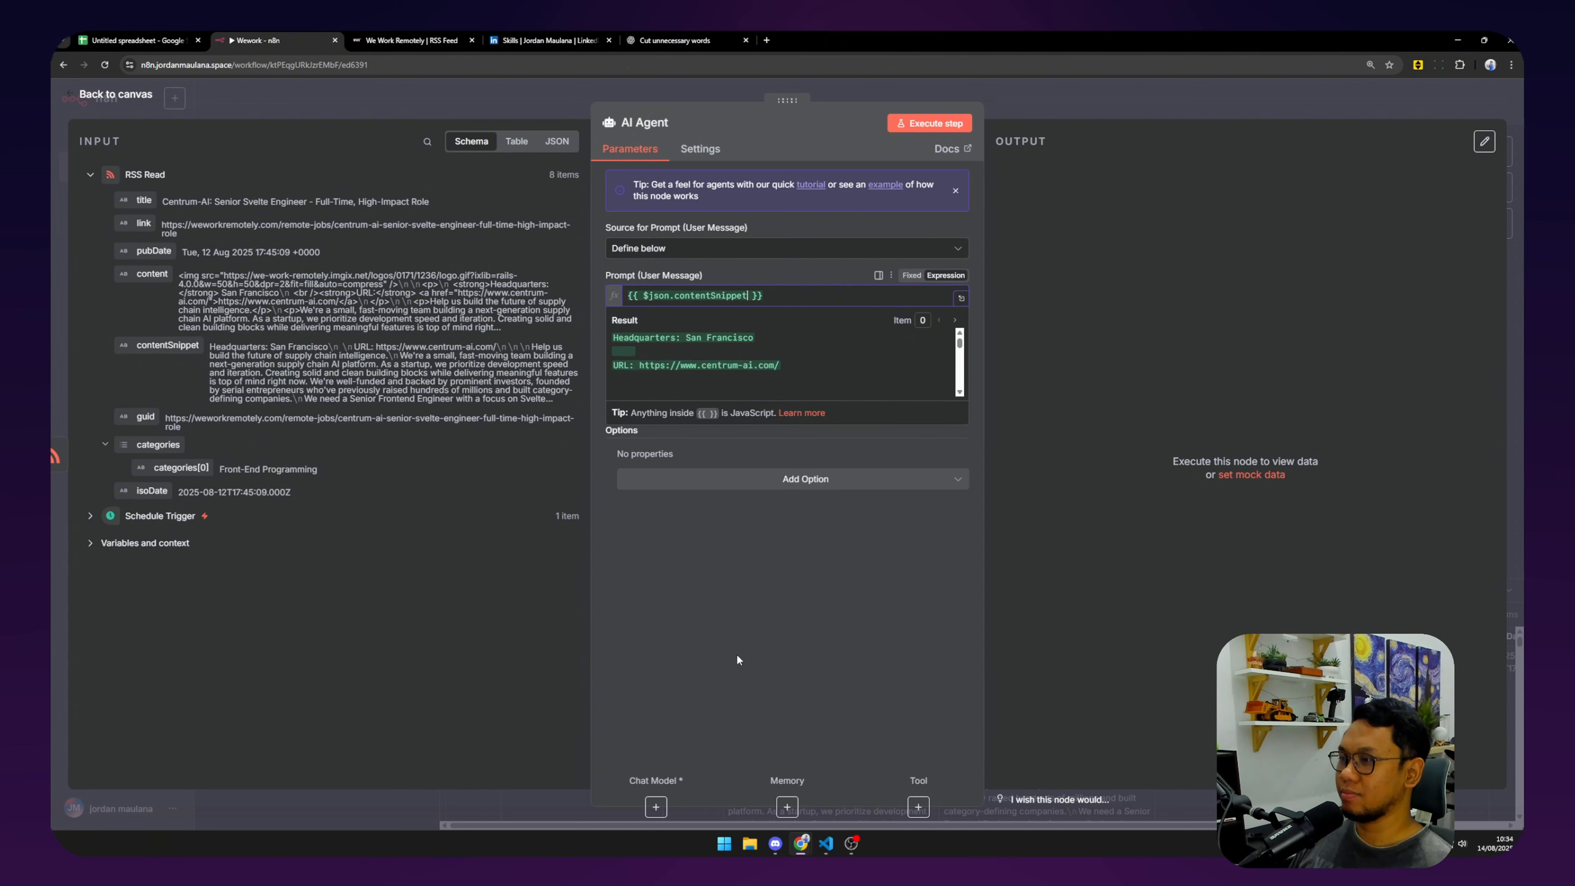
Add a System Message to assess hard and soft skill requirements, skill gaps and an overall score.
{"action": "left_click", "coordinate": [863, 483]}
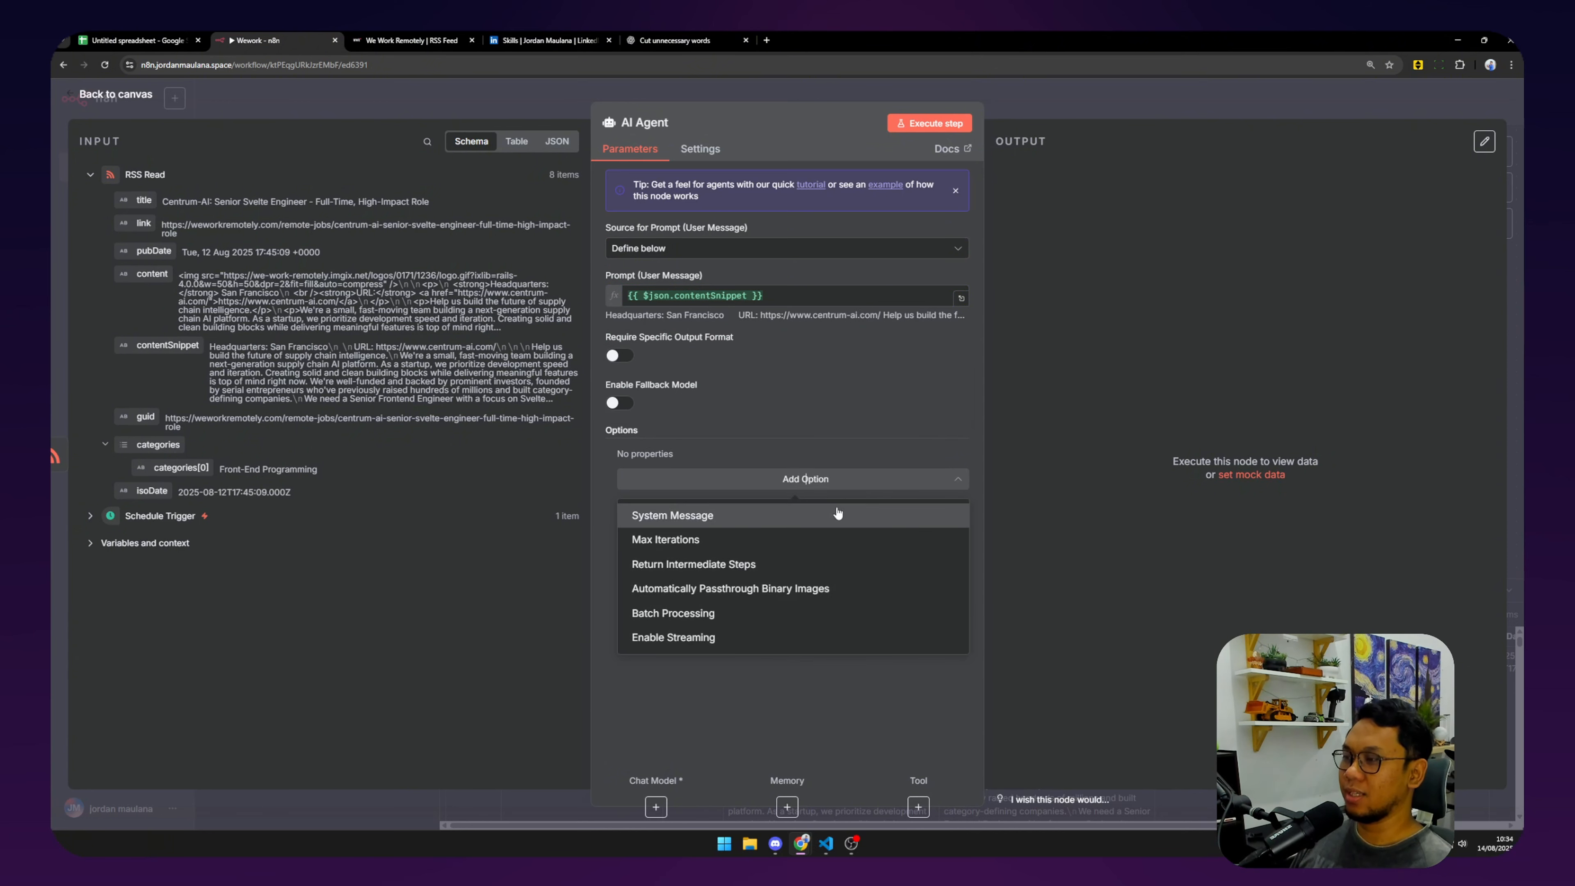
{"action": "left_click", "coordinate": [837, 514]}
{"action": "key", "text": "ctrl+a"}
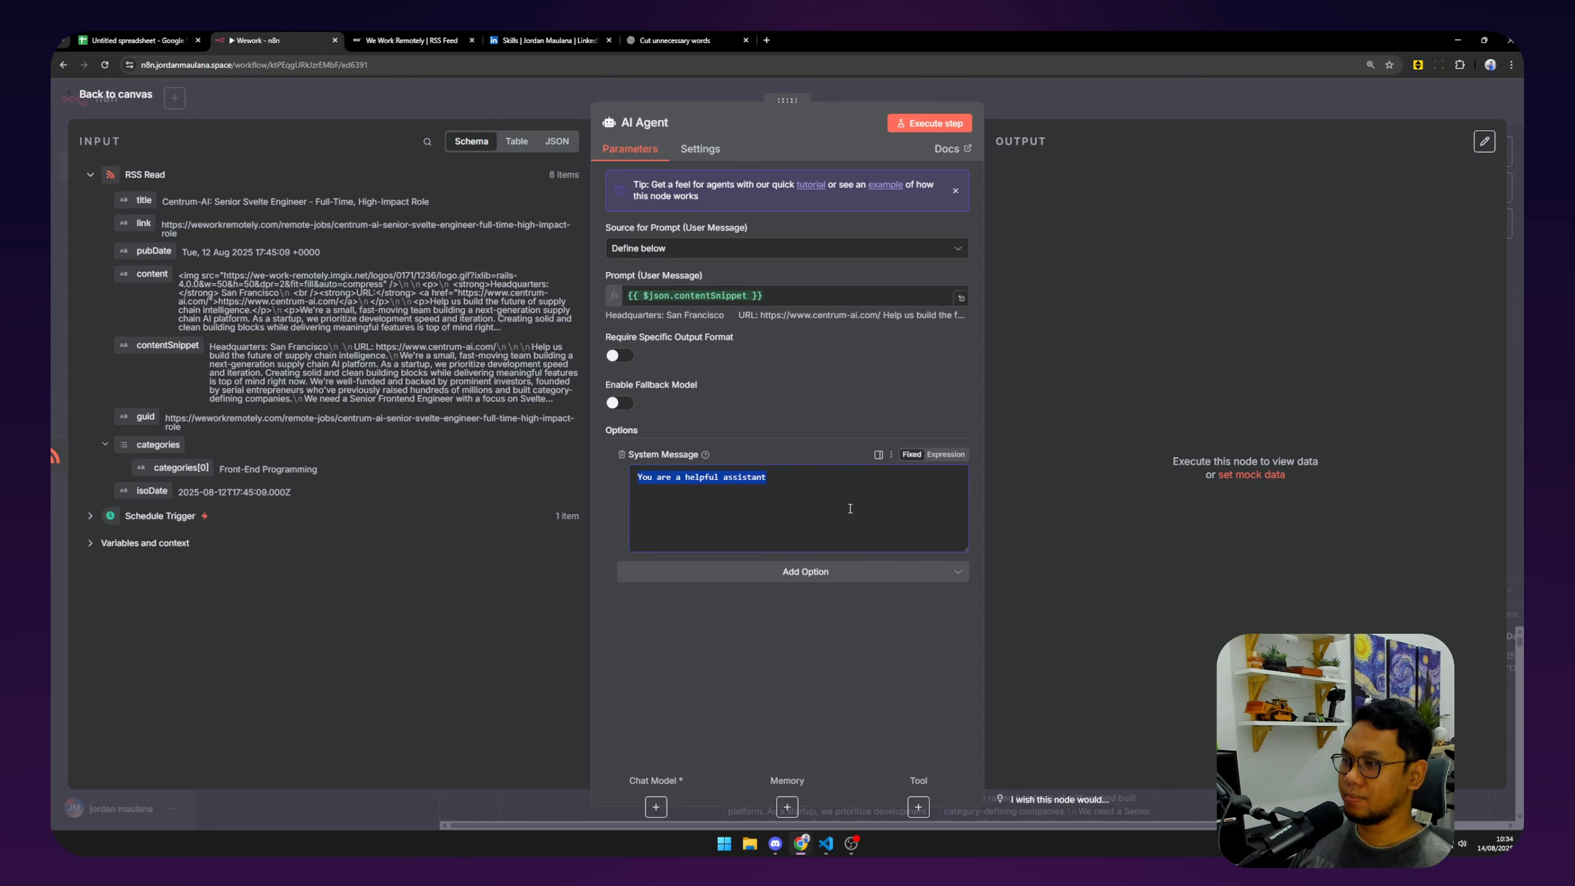
{"action": "key", "text": "BackSpace"}
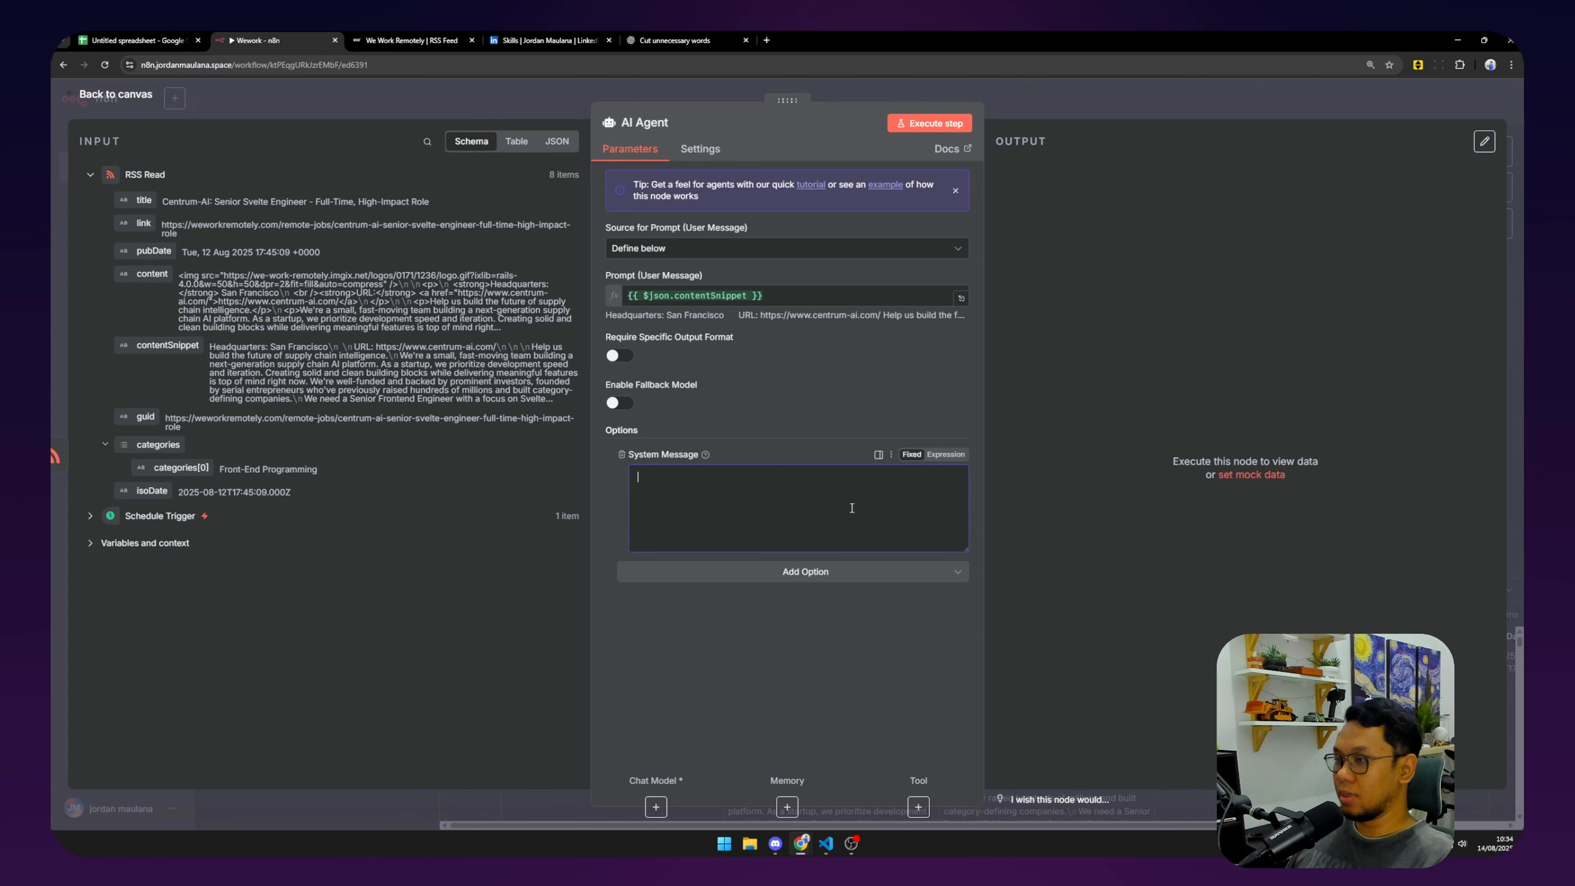
{"action": "type", "text": "Assess"}
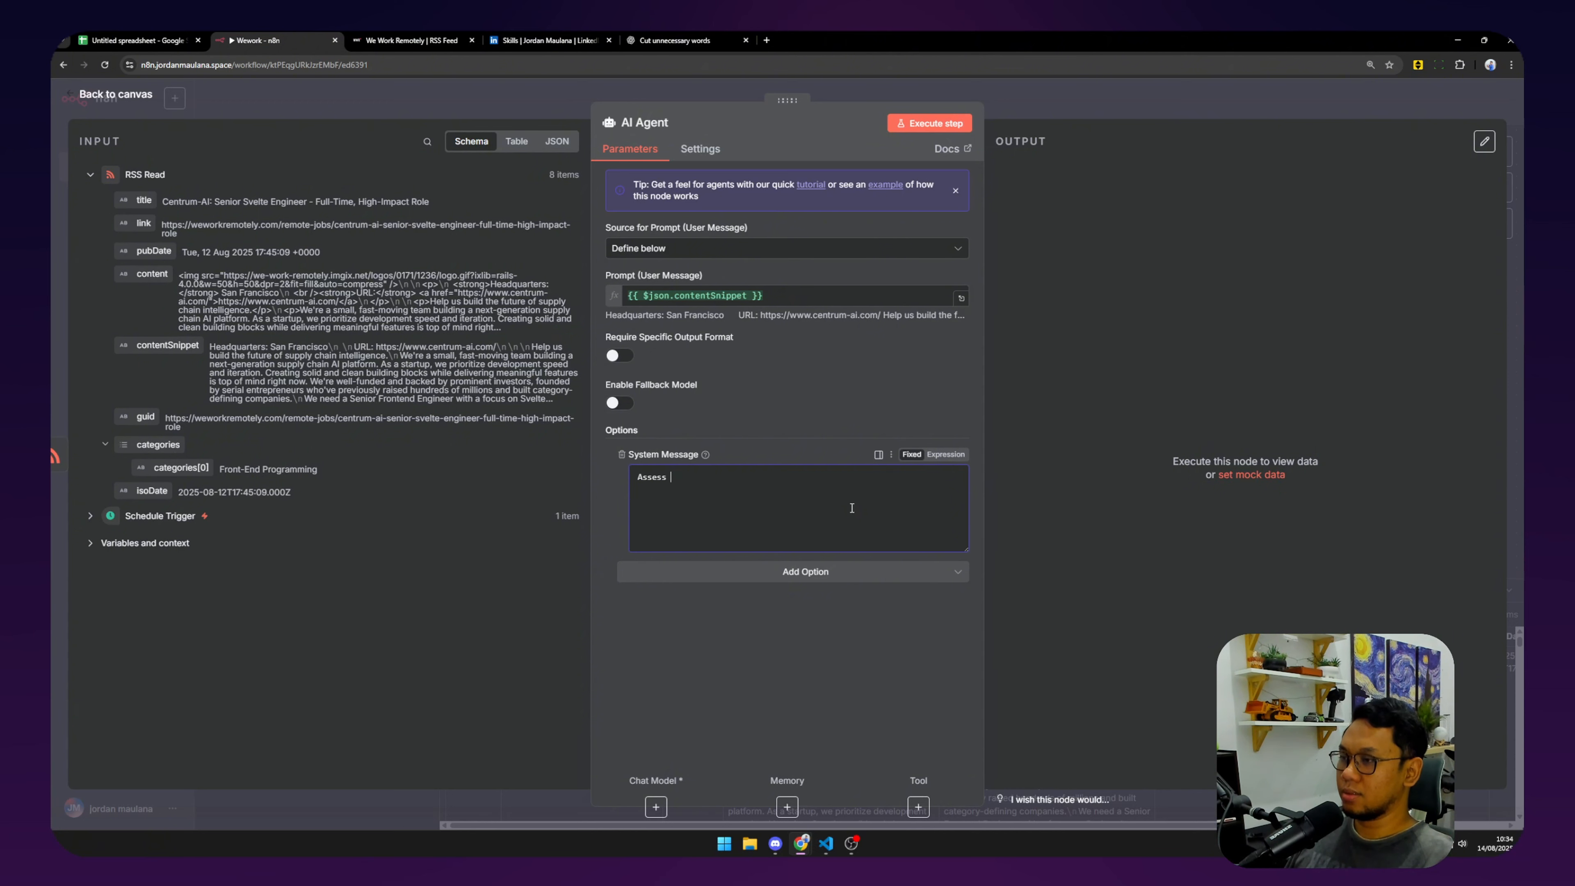
{"action": "type", "text": " my "}
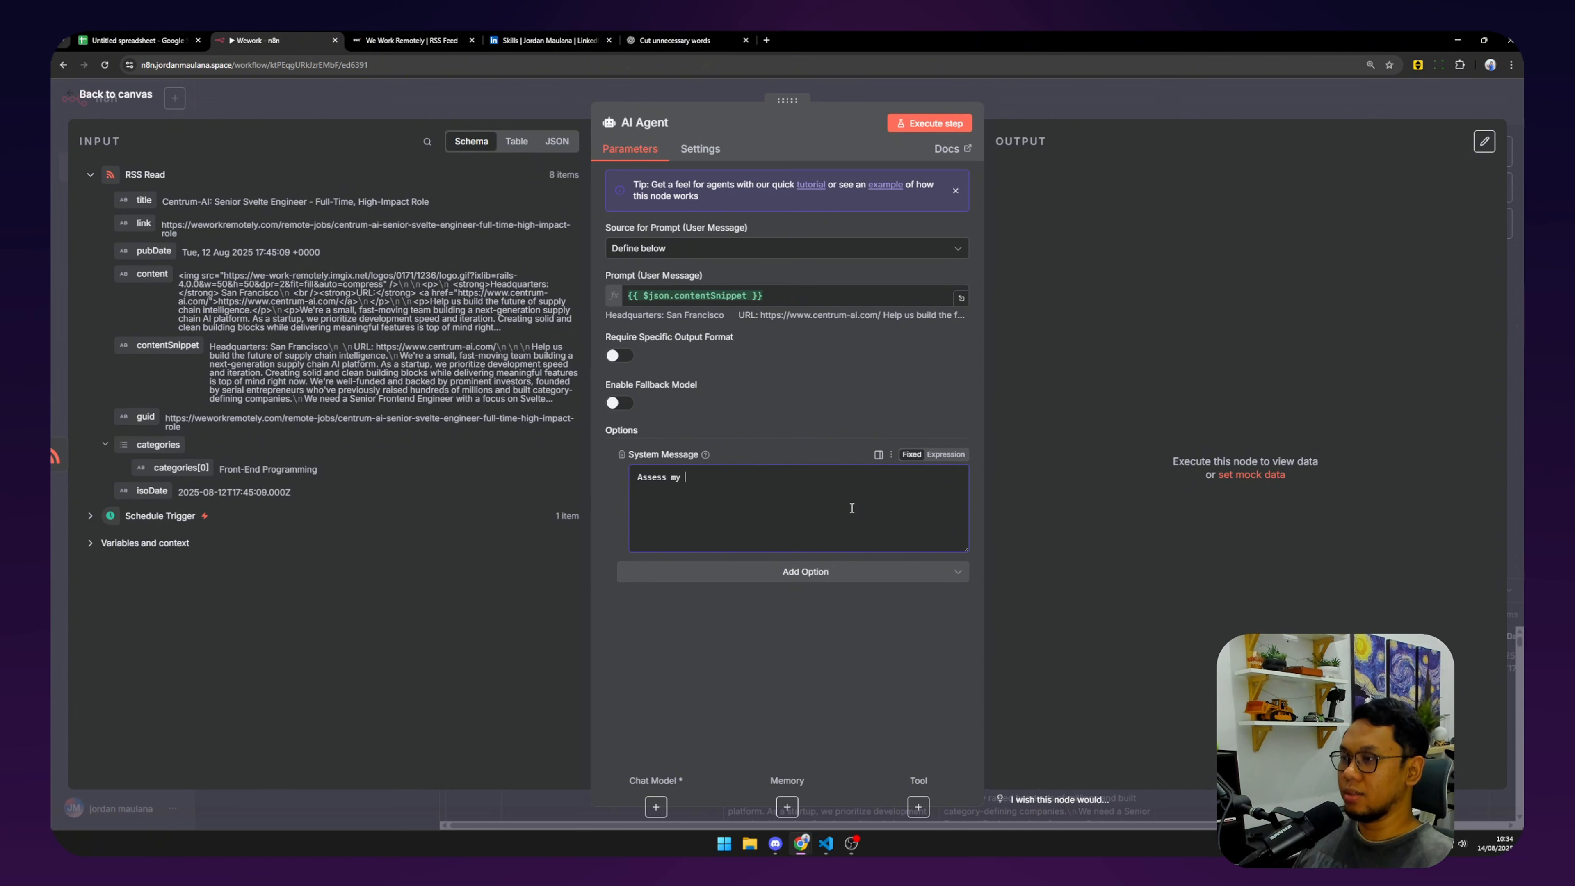
{"action": "type", "text": "hoard"}
{"action": "key", "text": "BackSpace"}
{"action": "key", "text": "BackSpace"}
{"action": "type", "text": "ar"}
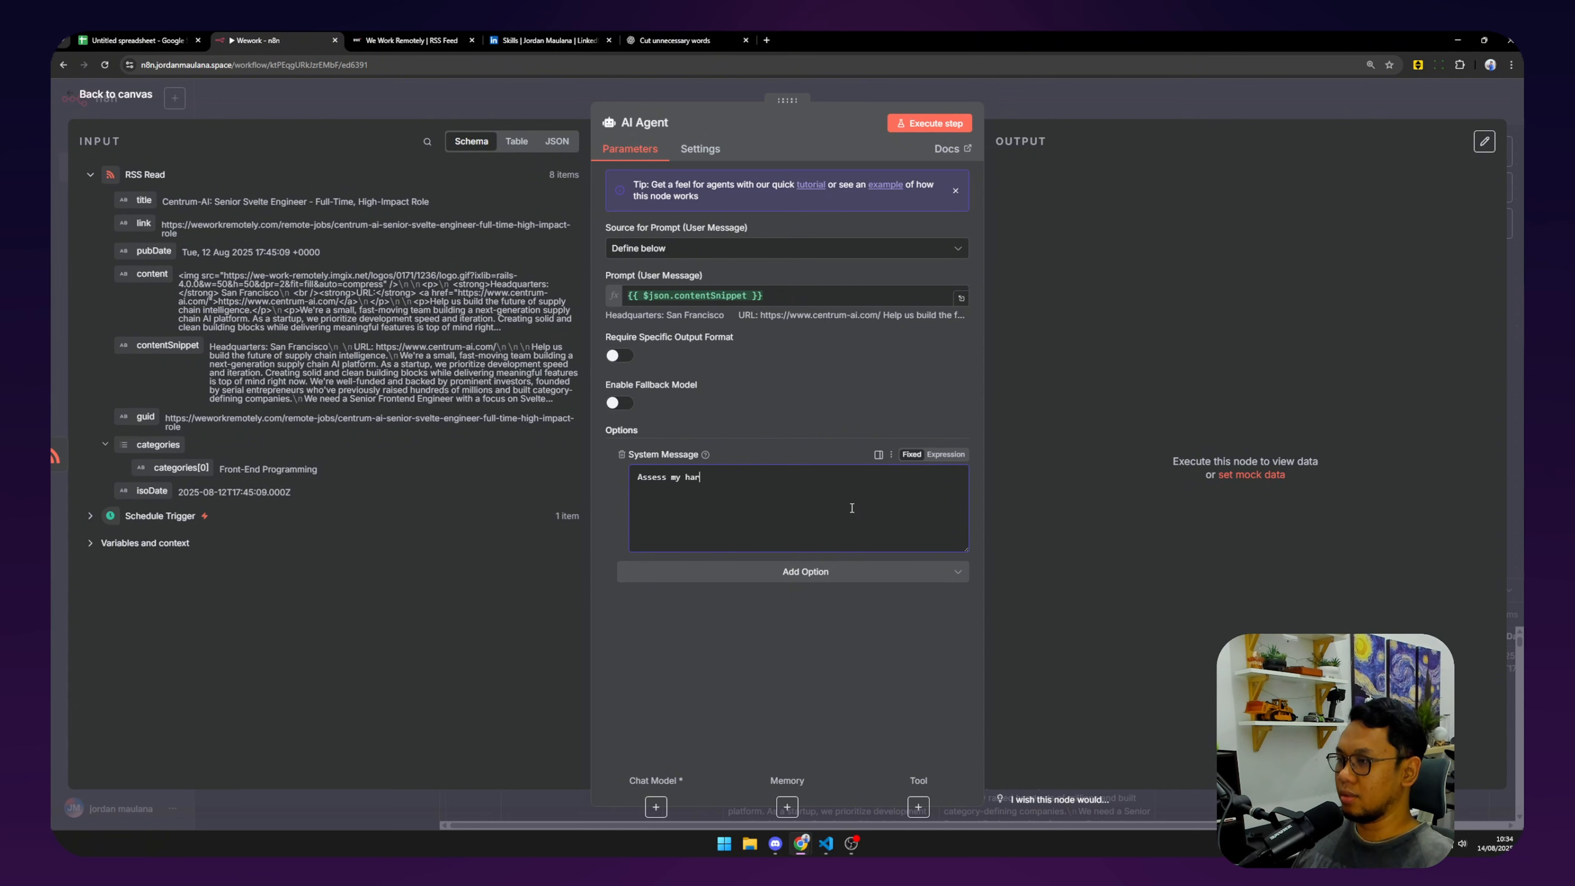
{"action": "type", "text": "d skills and so"}
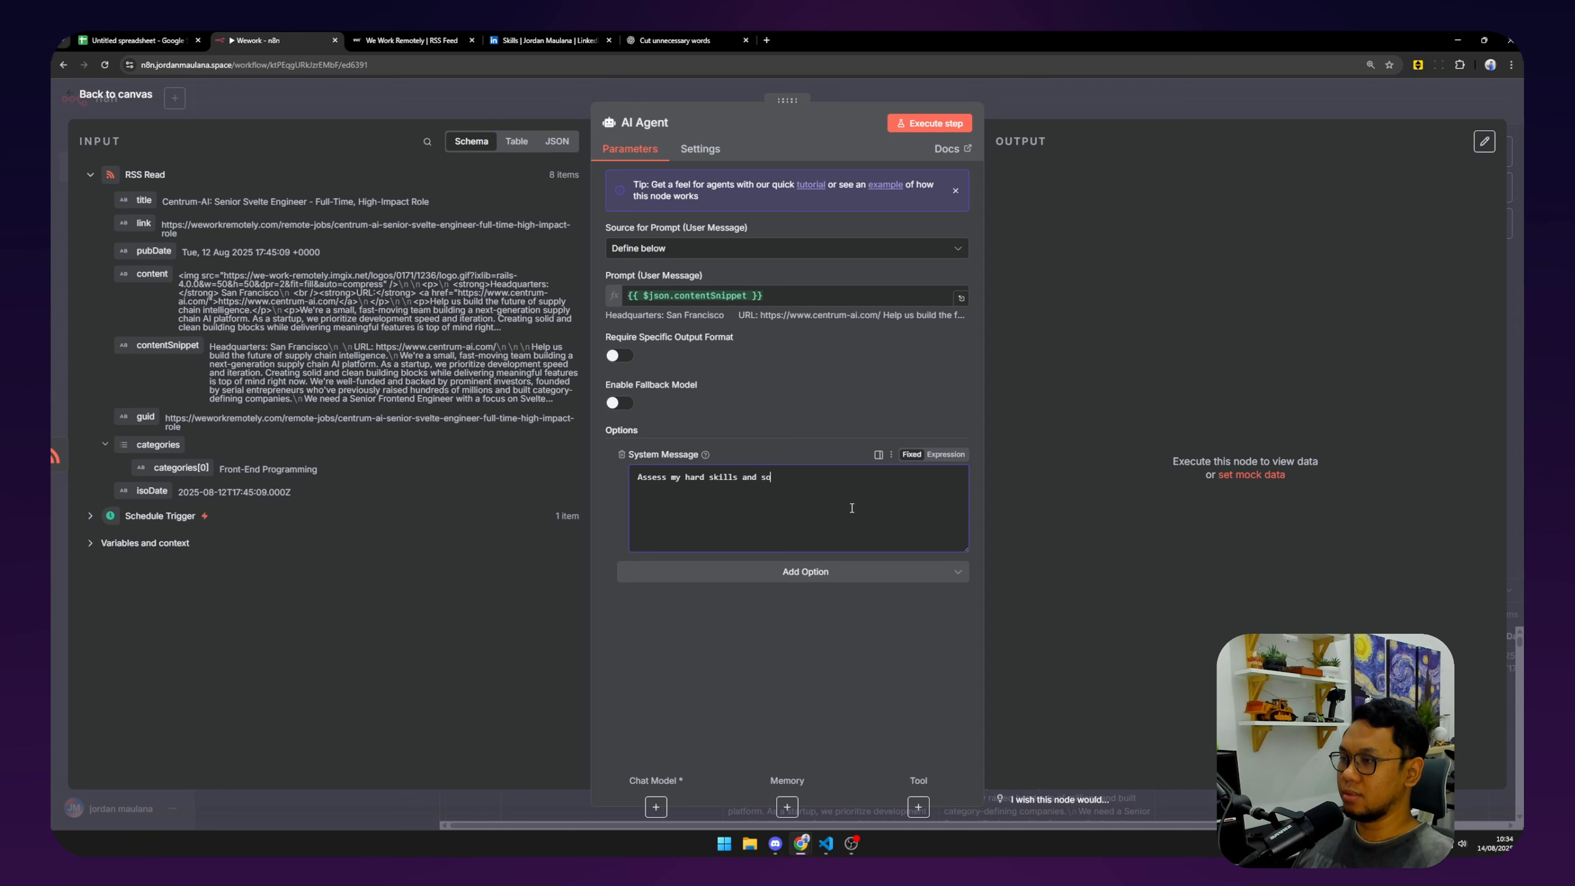
{"action": "type", "text": "ft skill g"}
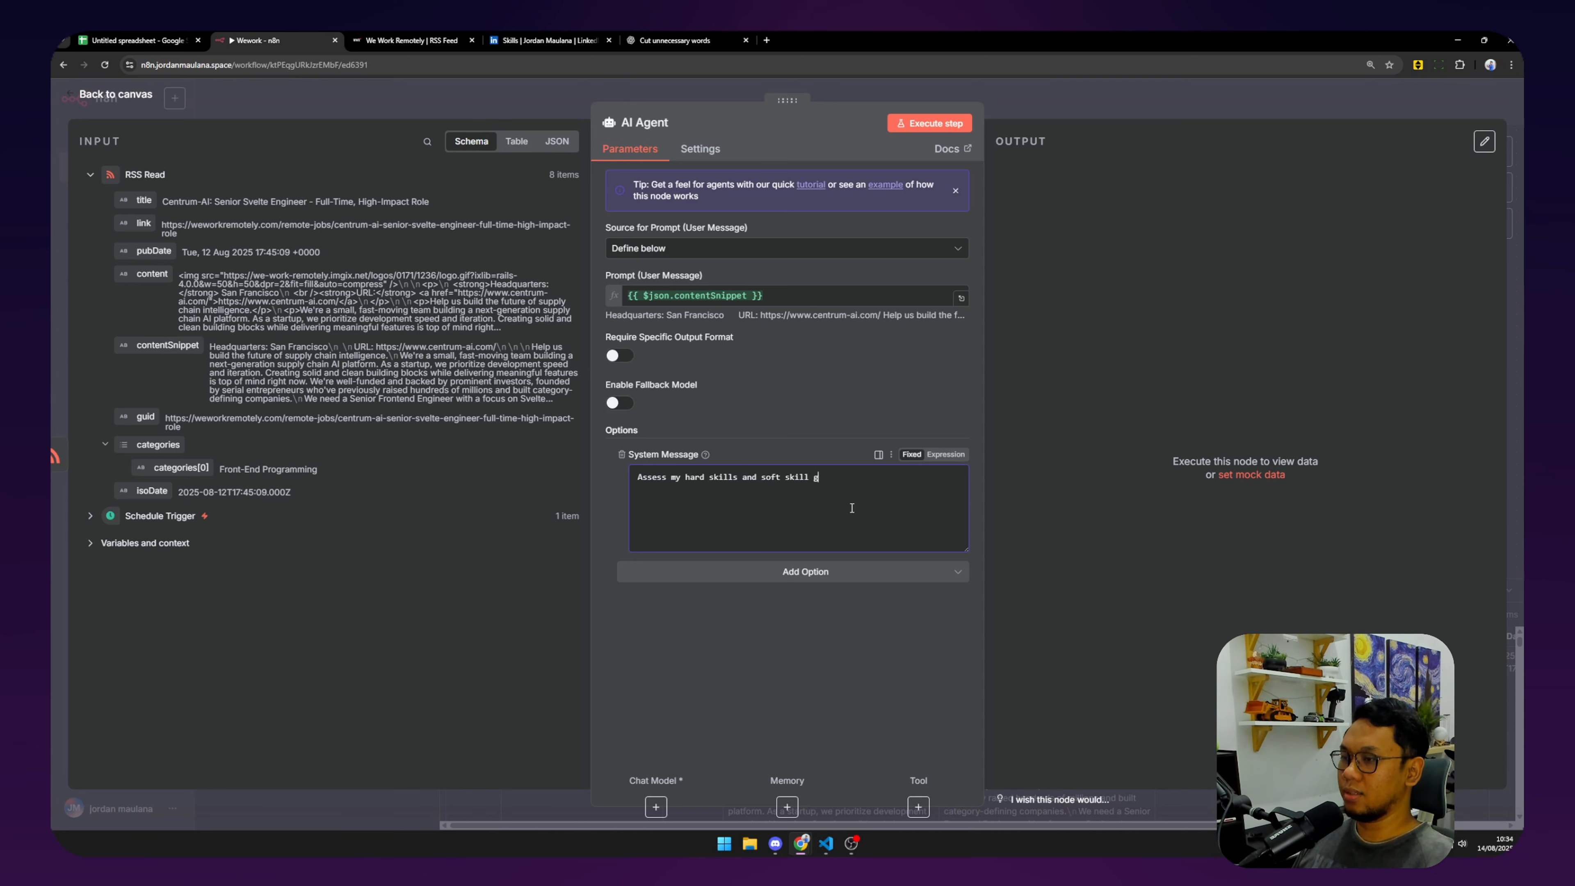
{"action": "type", "text": "aps"}
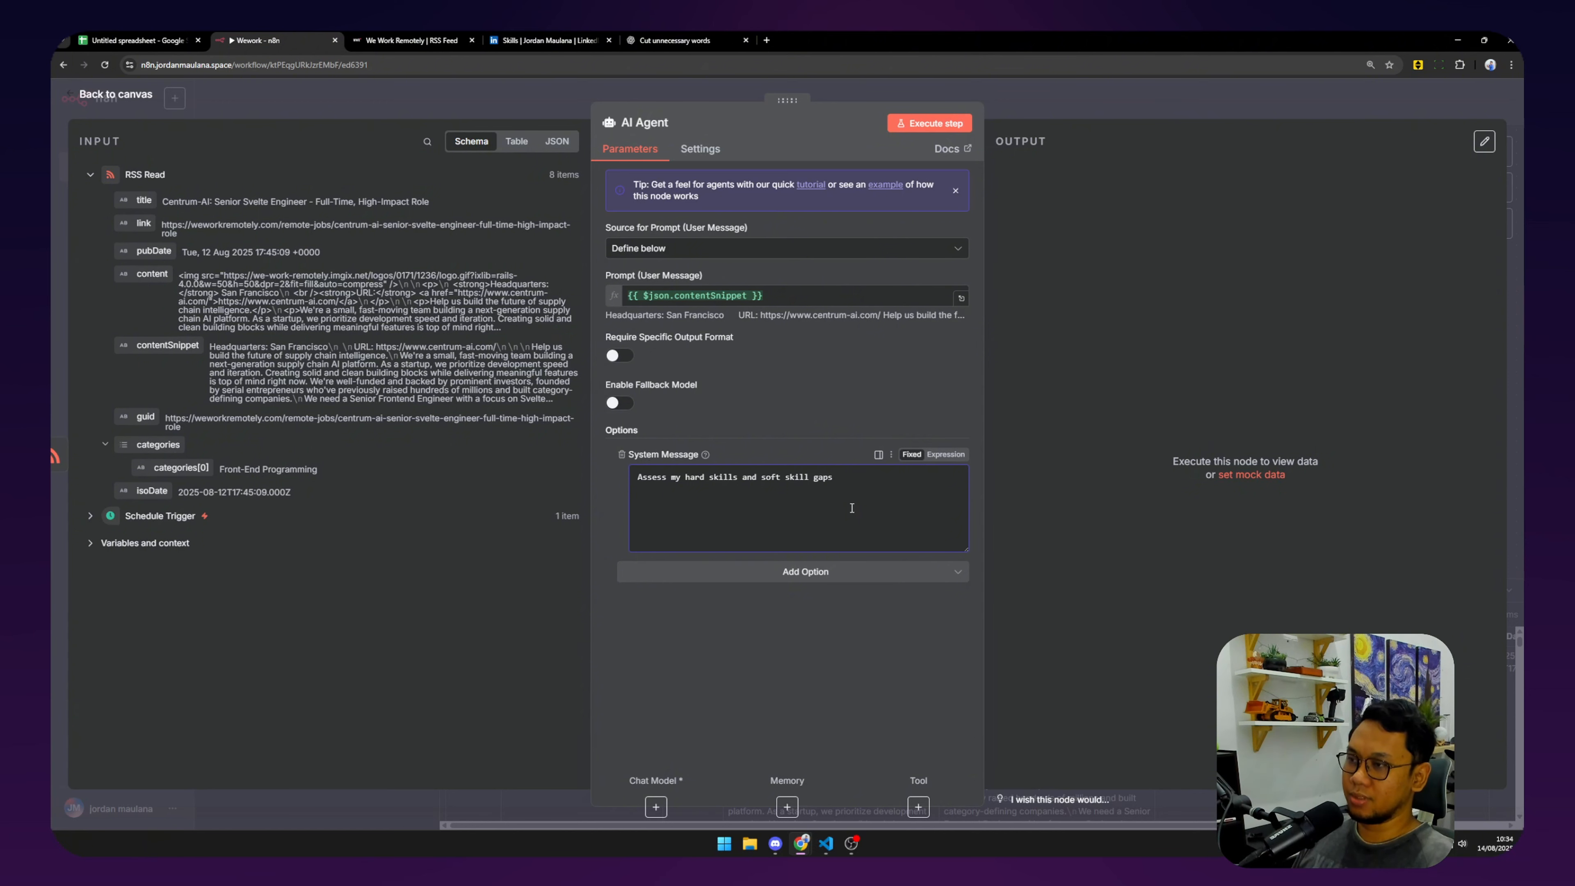
{"action": "key", "text": "BackSpace"}
{"action": "key", "text": "BackSpace"}
{"action": "key", "text": "BackSpace"}
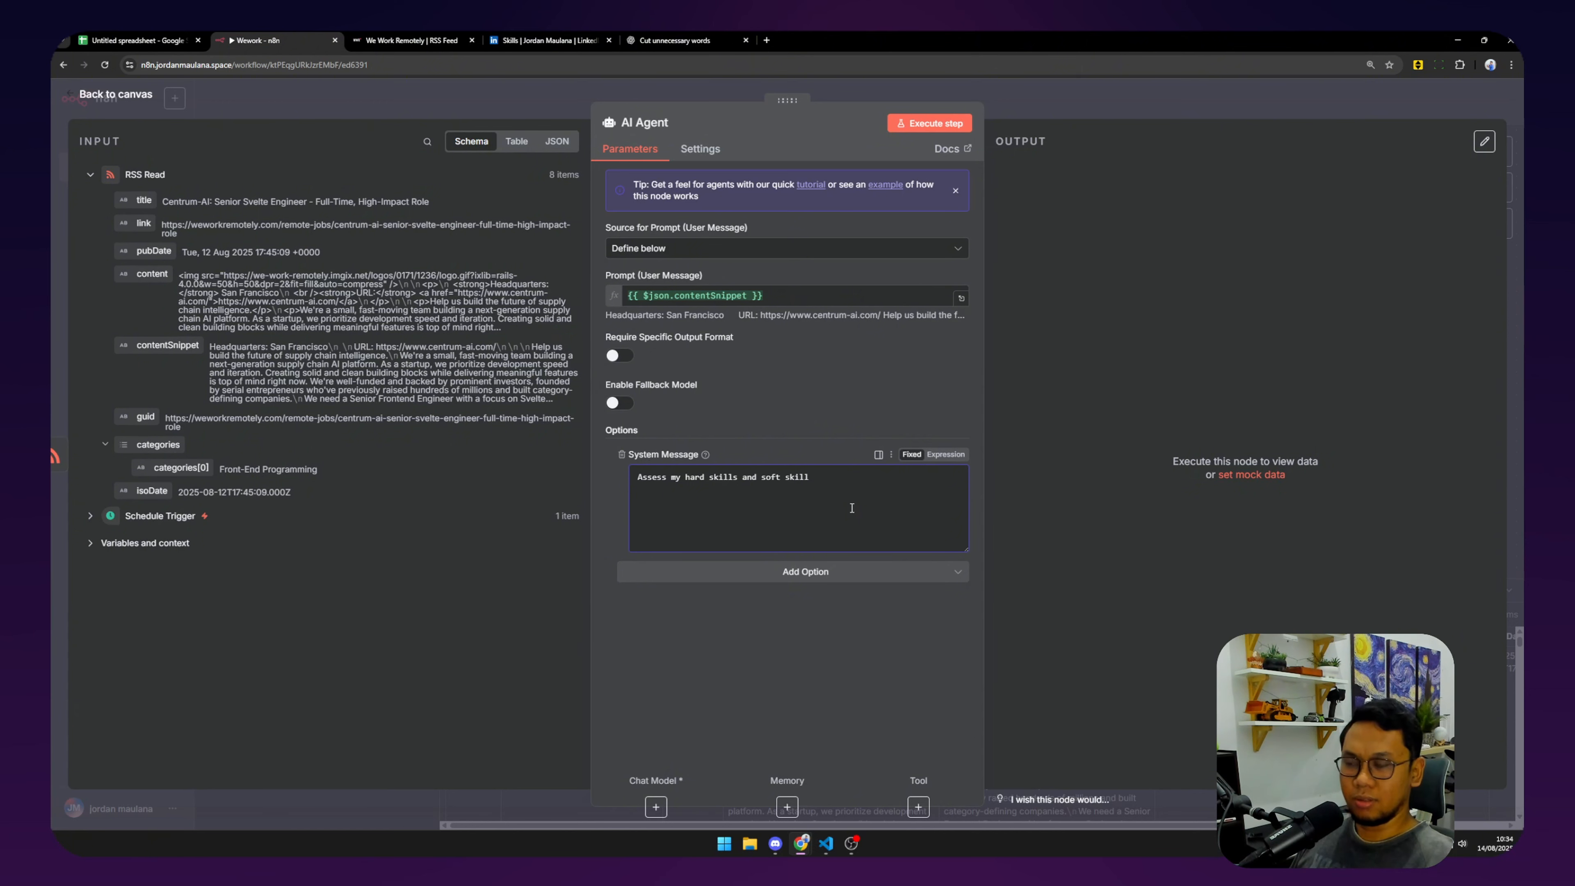
{"action": "type", "text": "requirements"}
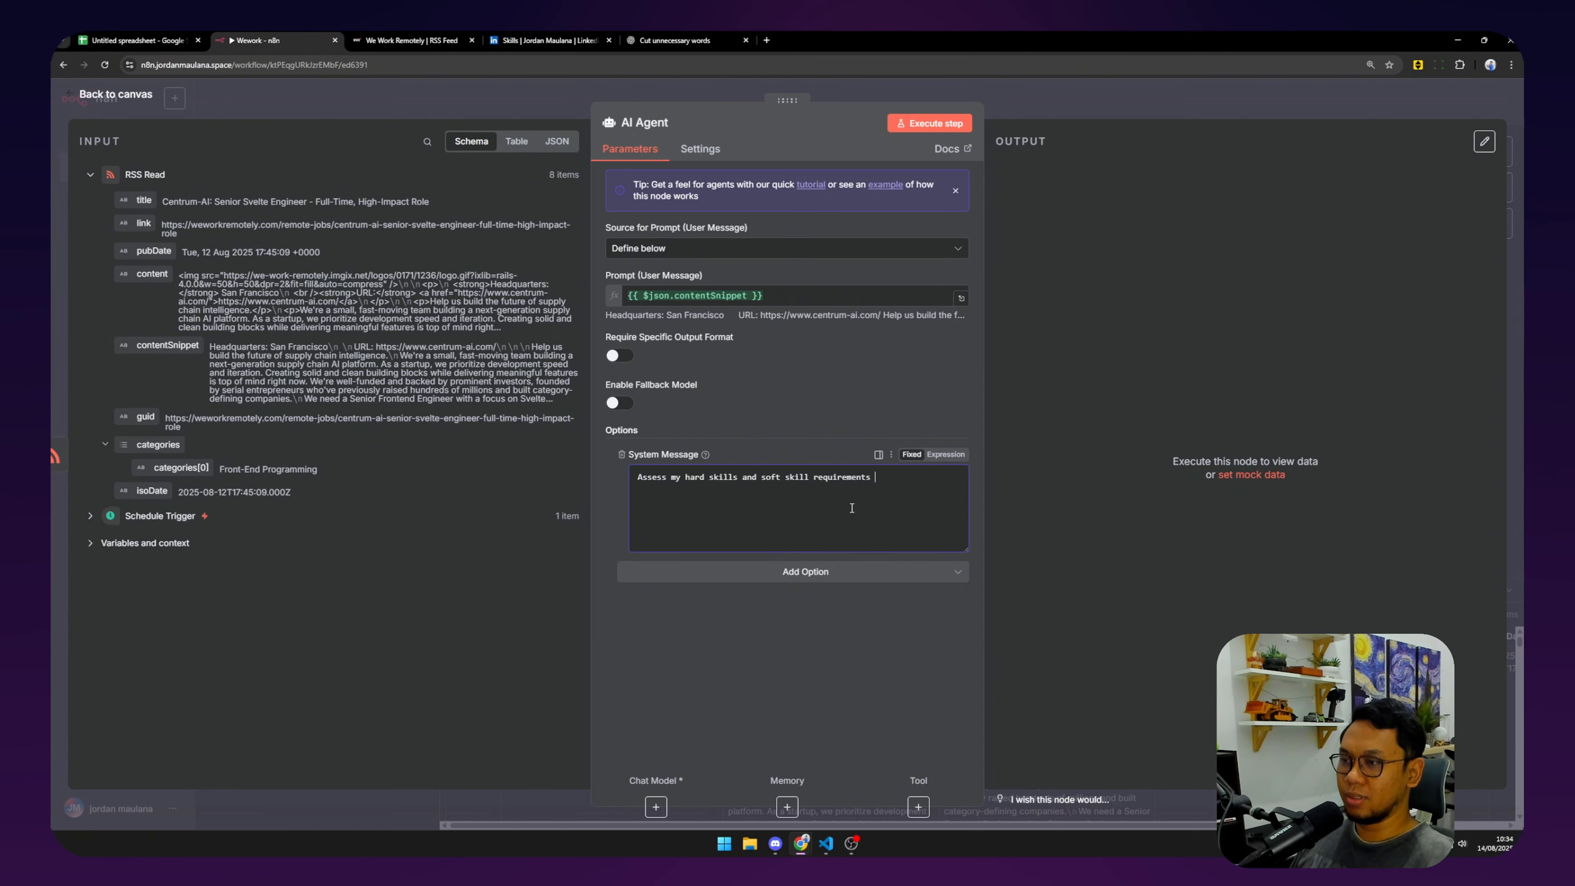
{"action": "type", "text": " and my skill gaps "}
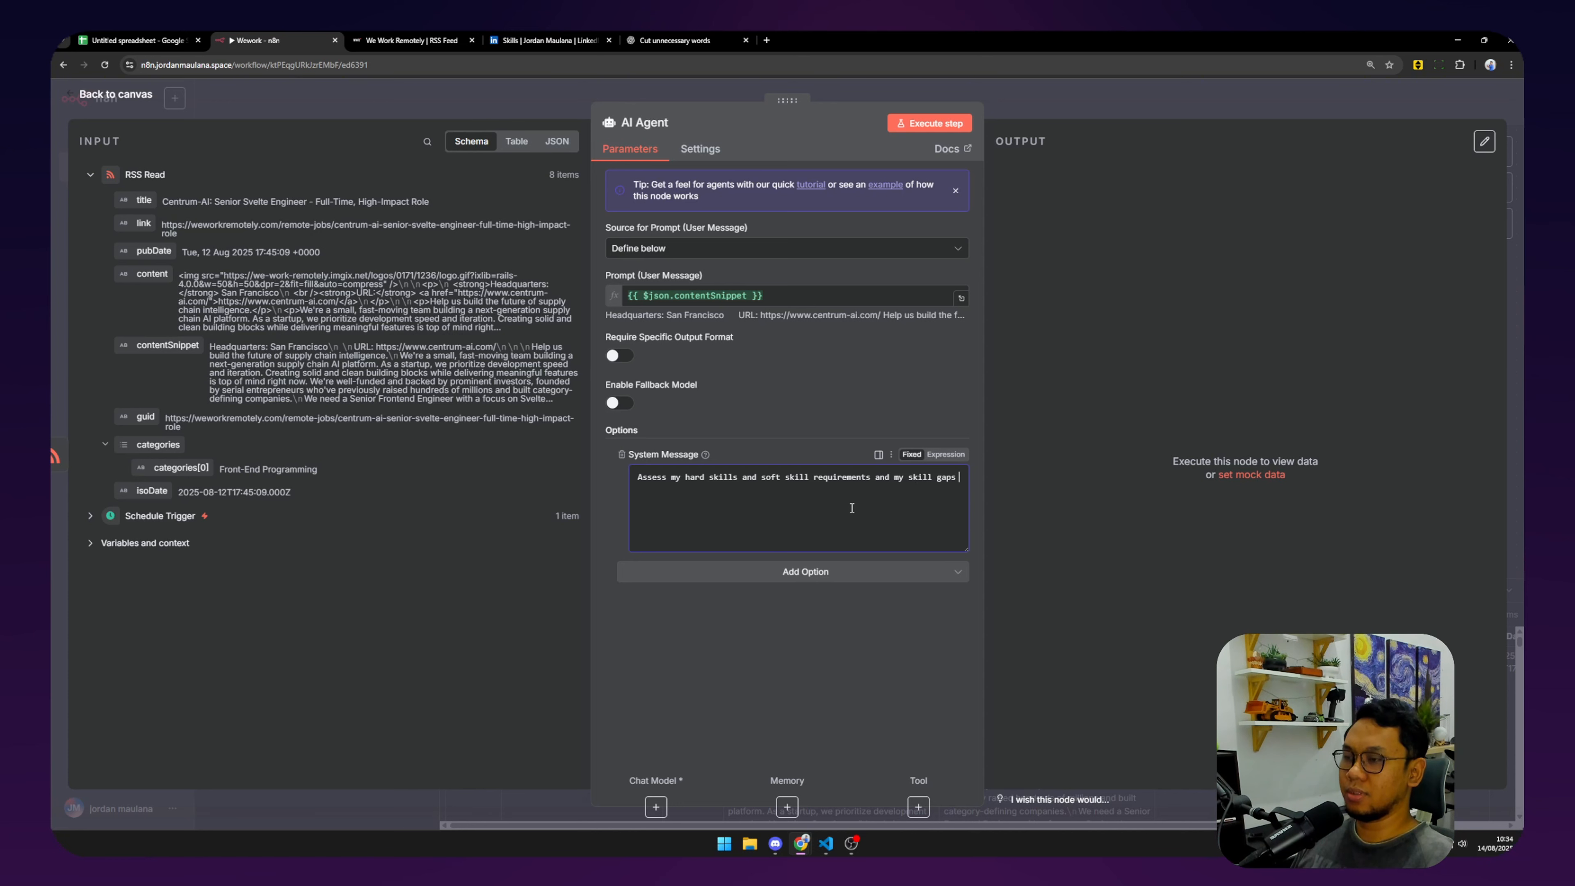
{"action": "type", "text": "and give "}
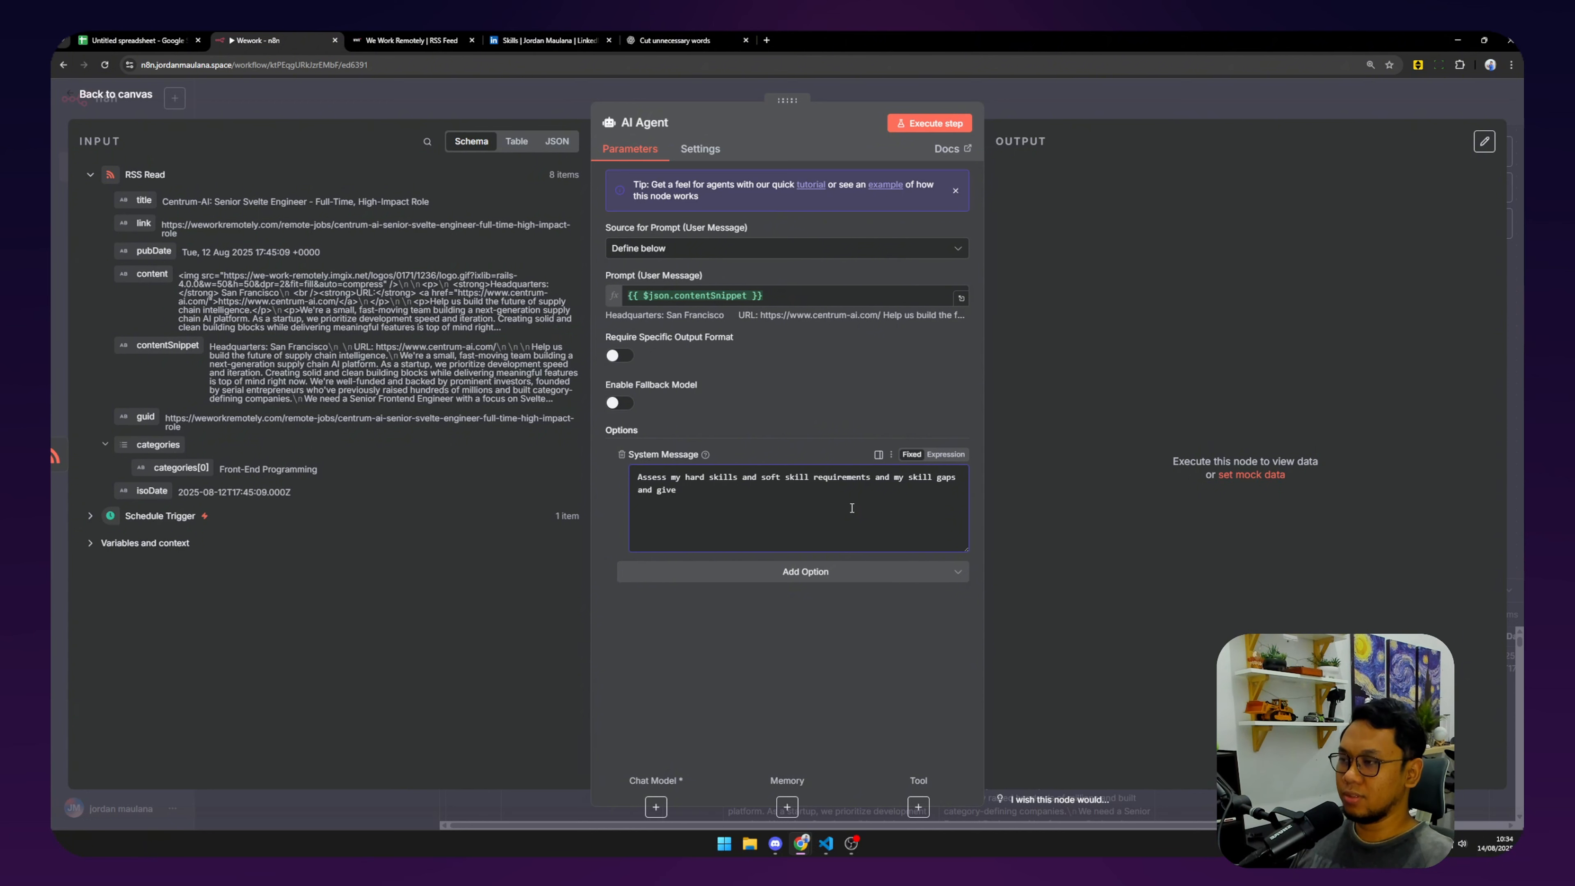
{"action": "type", "text": "a"}
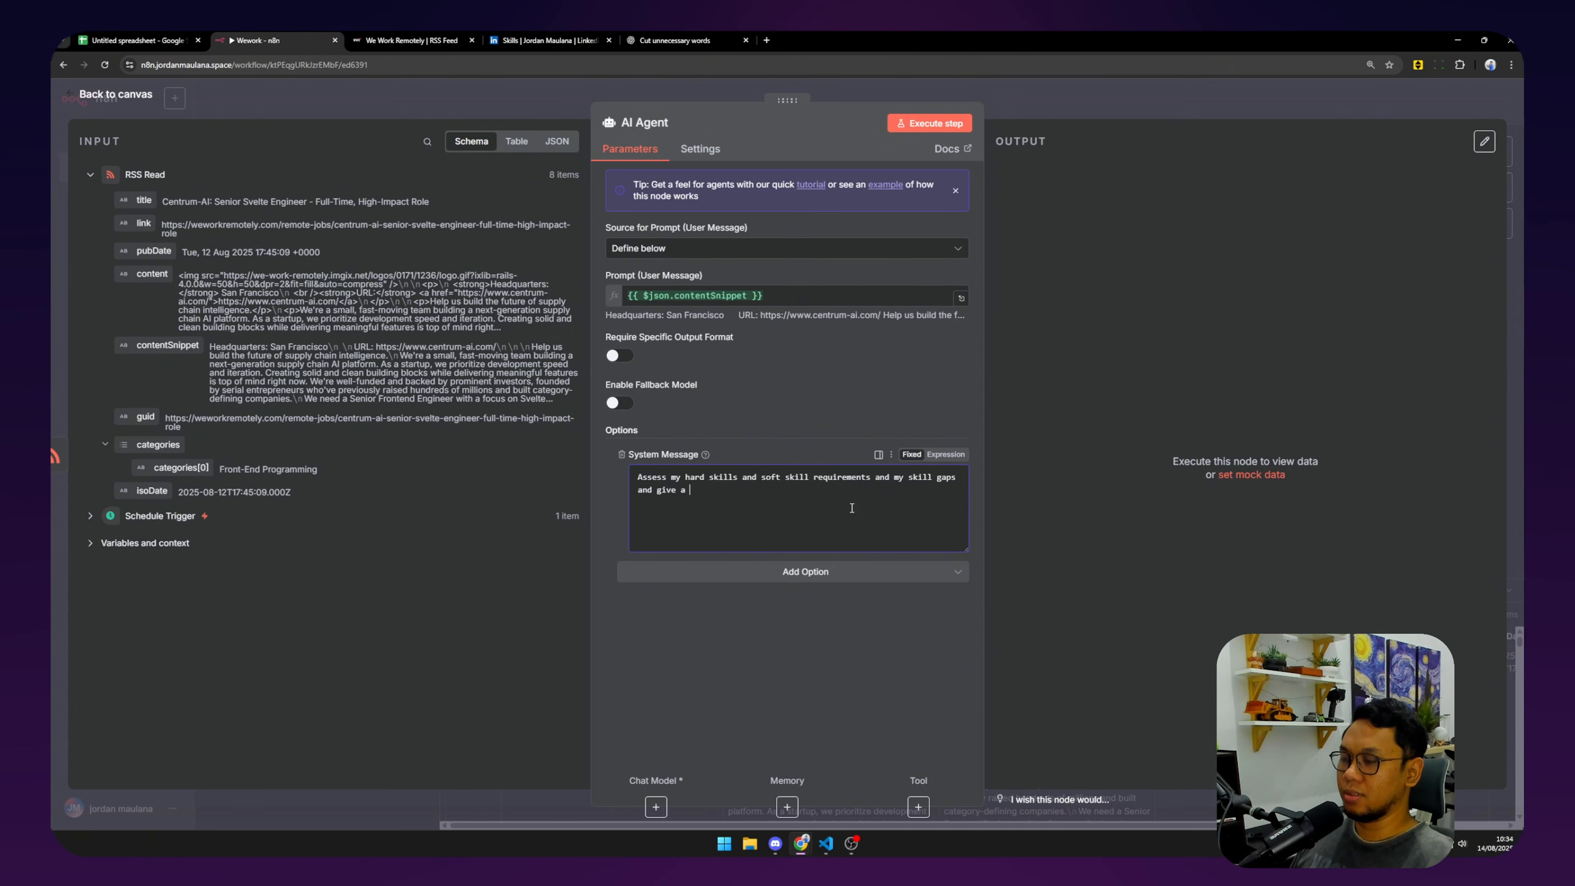
{"action": "type", "text": "n overall score base"}
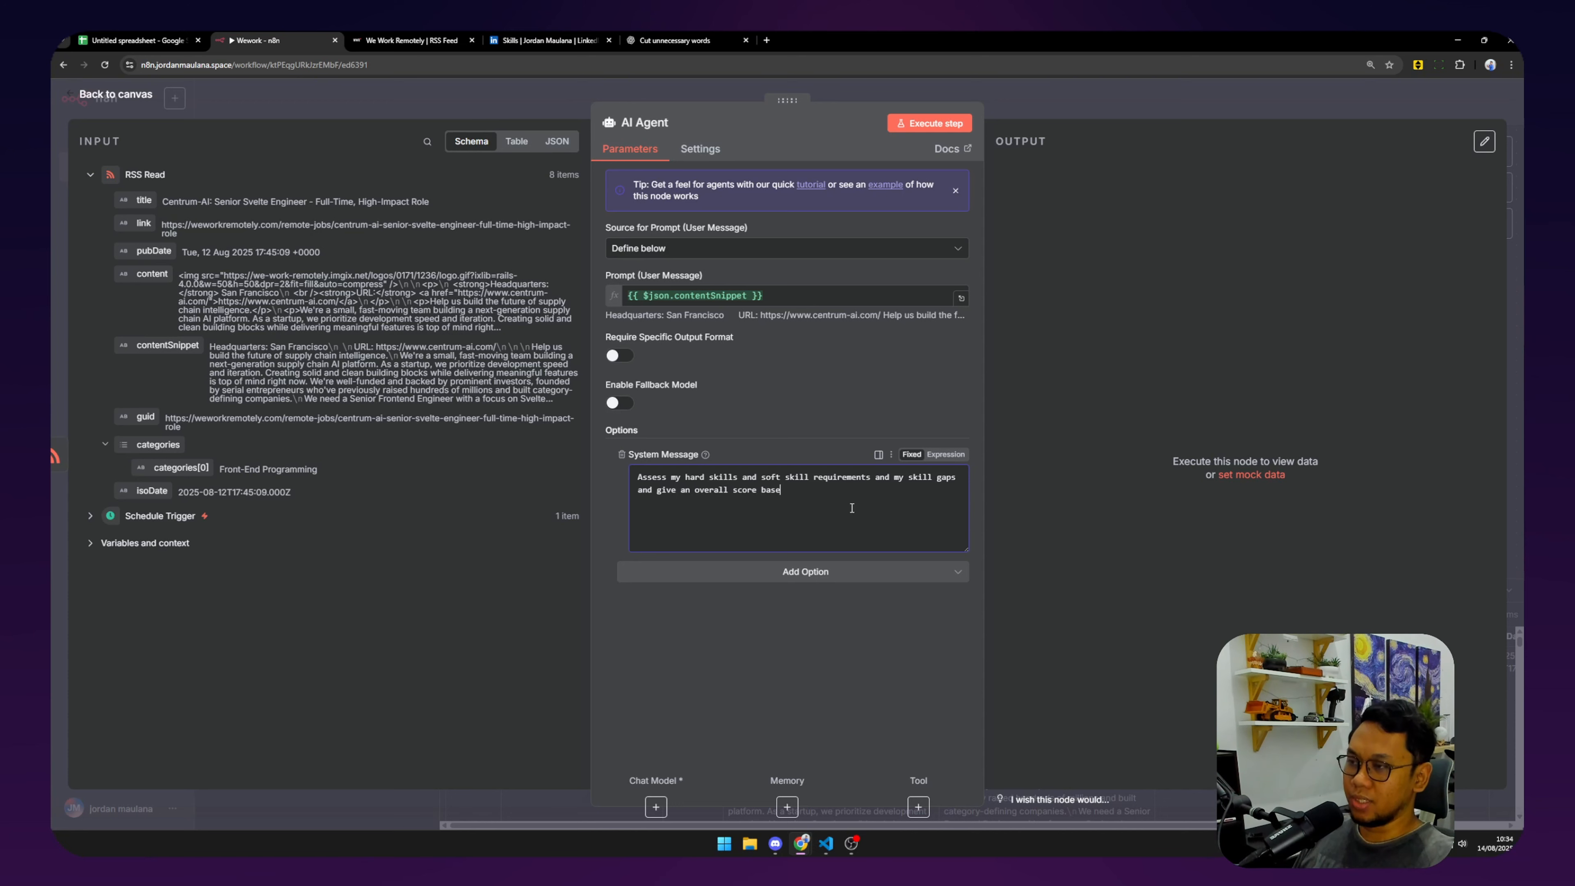
{"action": "type", "text": "d on my profile."}
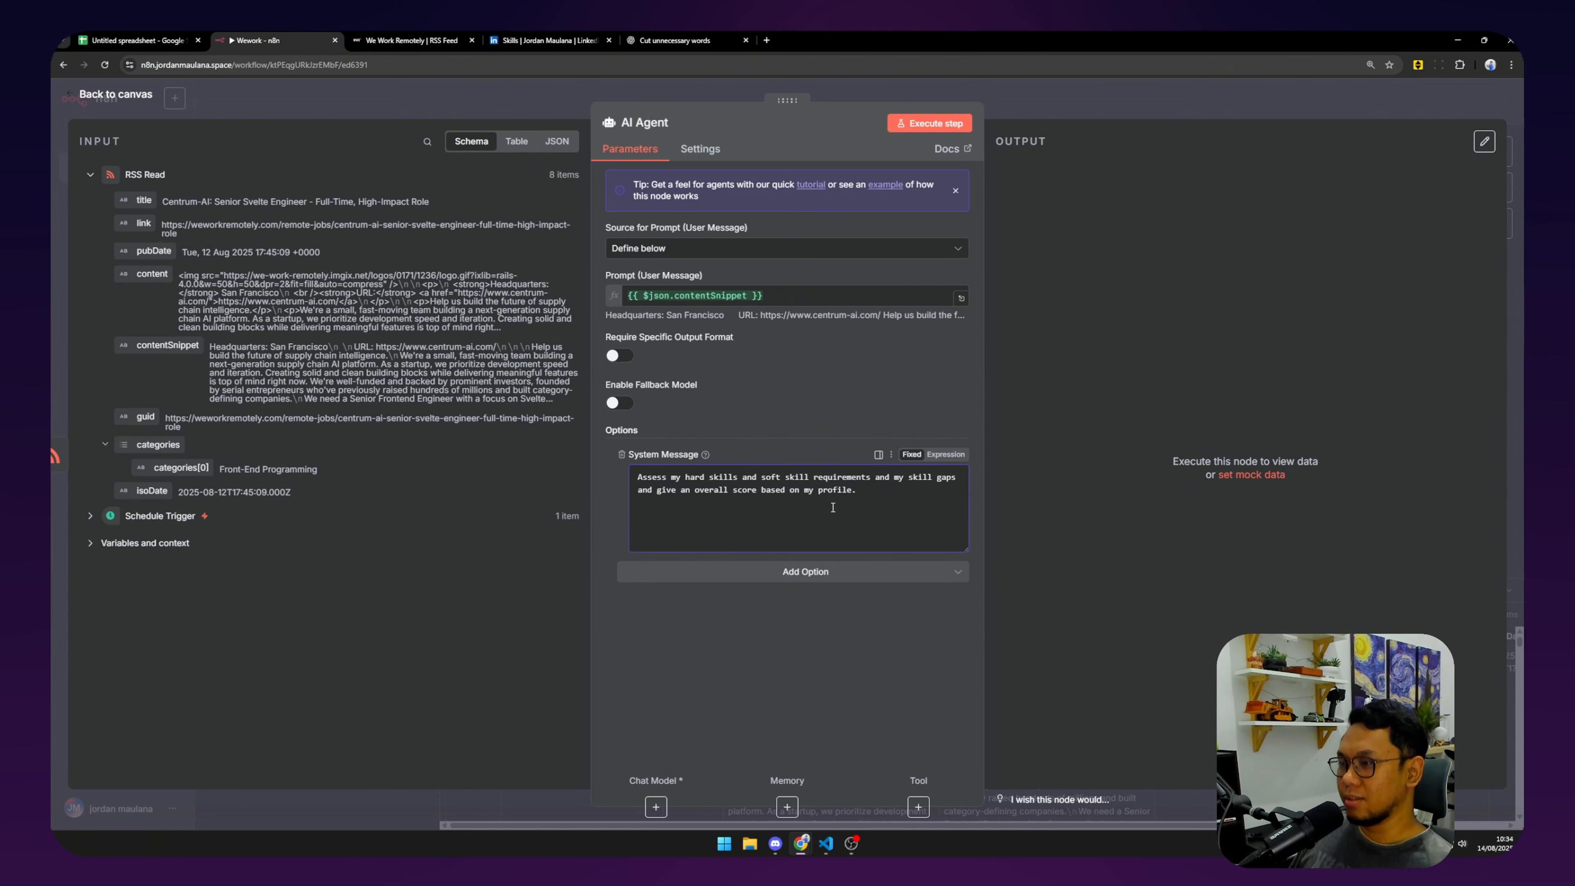
Reword the message to assess skill gaps 'from this job opportunity' and make it an expression.
{"action": "double_click", "coordinate": [673, 477]}
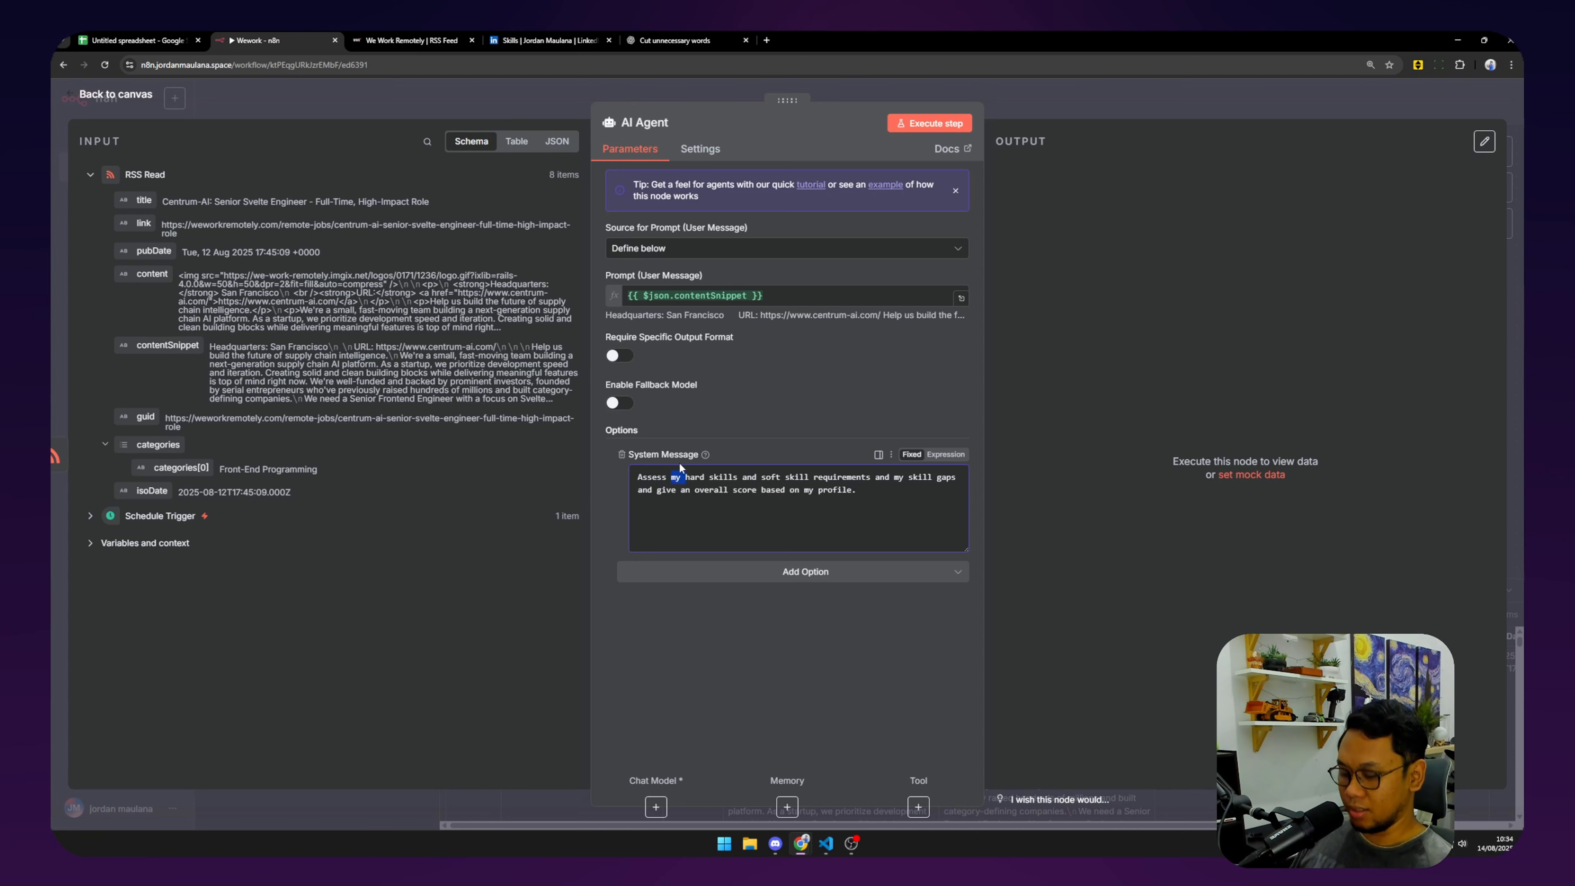
{"action": "key", "text": "BackSpace"}
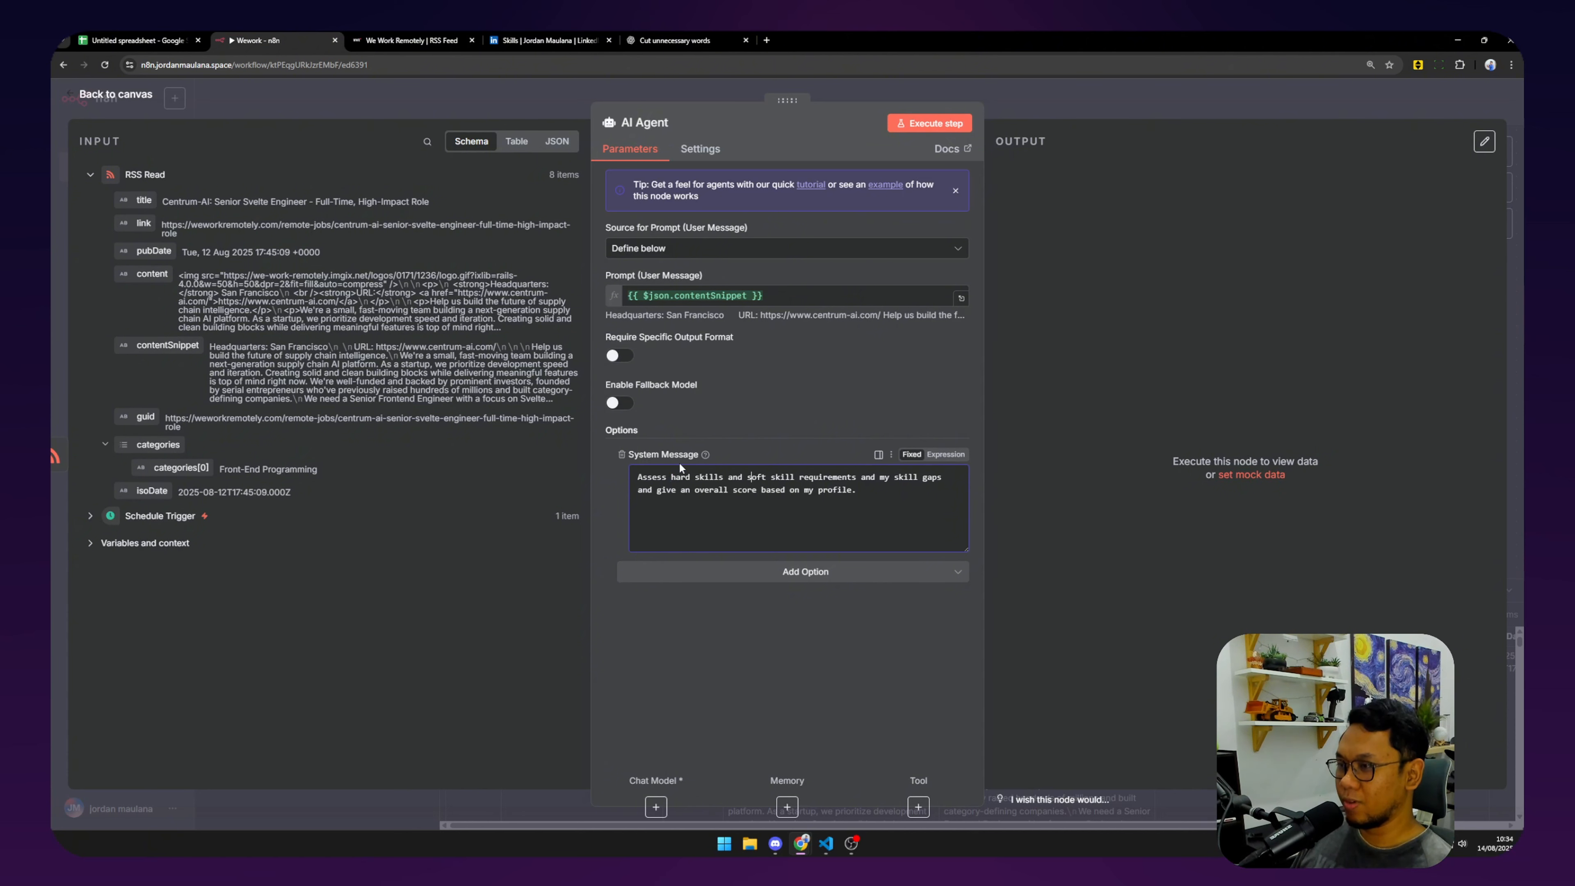
{"action": "type", "text": "from t"}
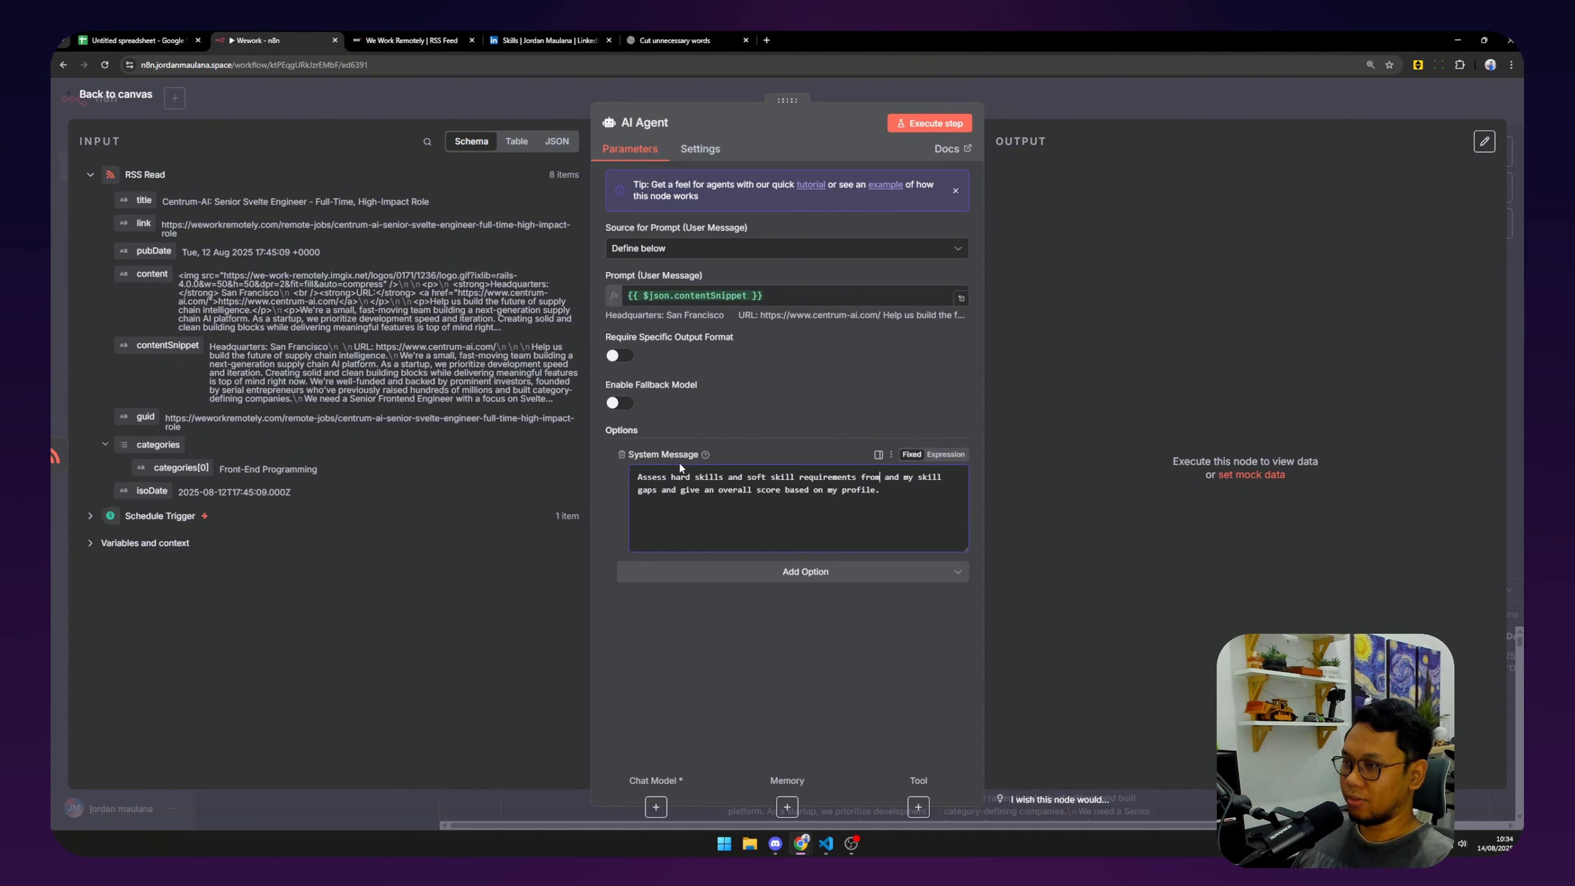
{"action": "type", "text": "his job"}
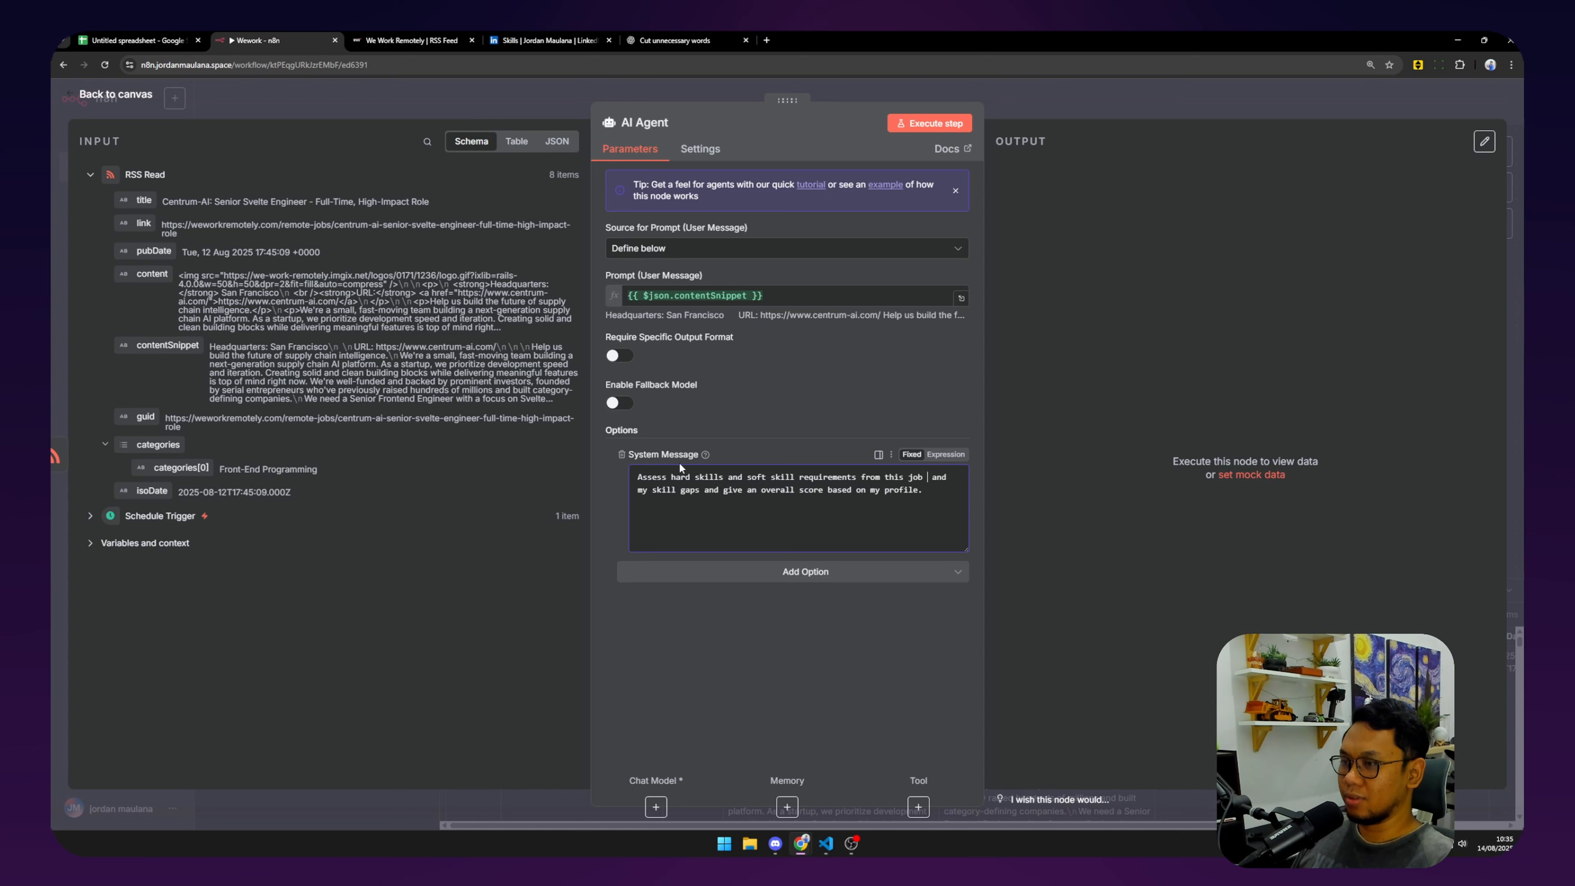
{"action": "type", "text": " oppr"}
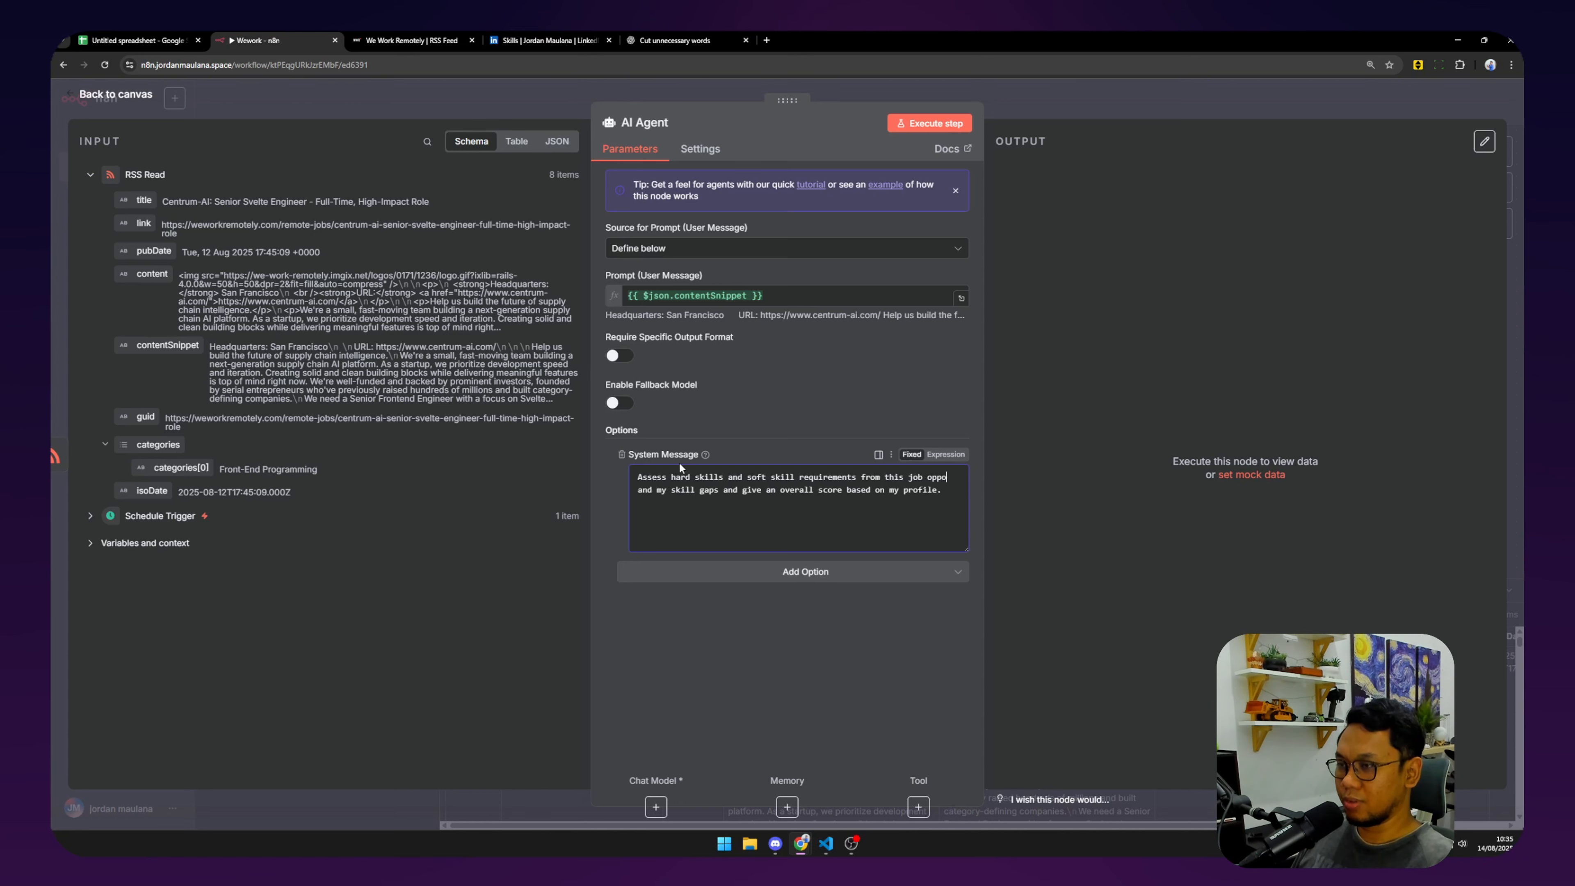
{"action": "type", "text": "rtunity"}
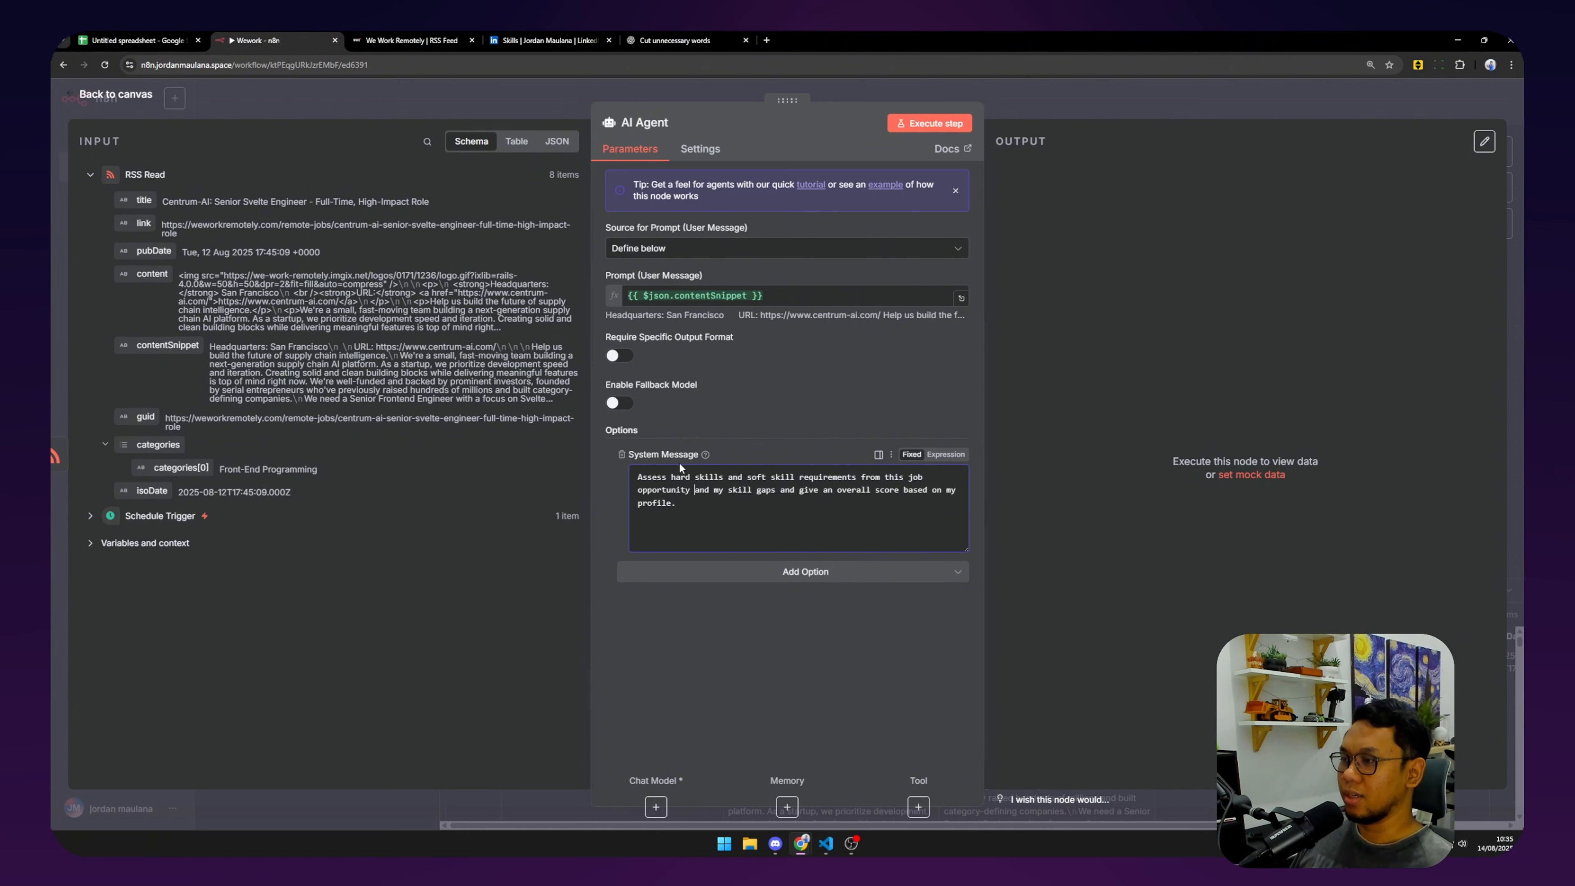
{"action": "key", "text": "Right"}
{"action": "key", "text": "Right"}
{"action": "key", "text": "Right"}
{"action": "type", "text": "asses"}
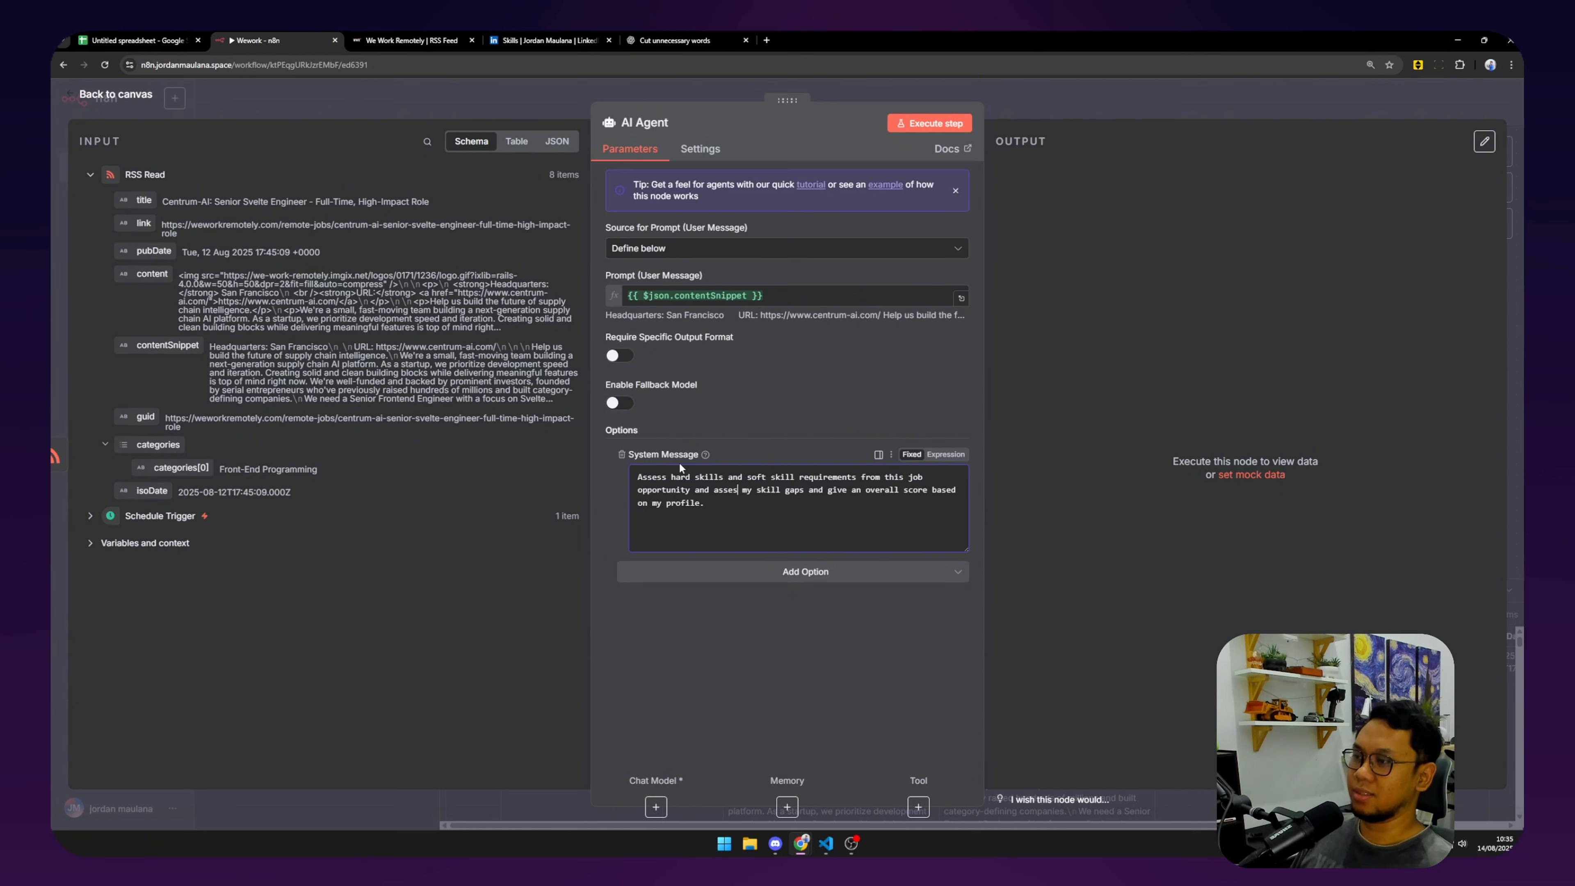
{"action": "type", "text": "s"}
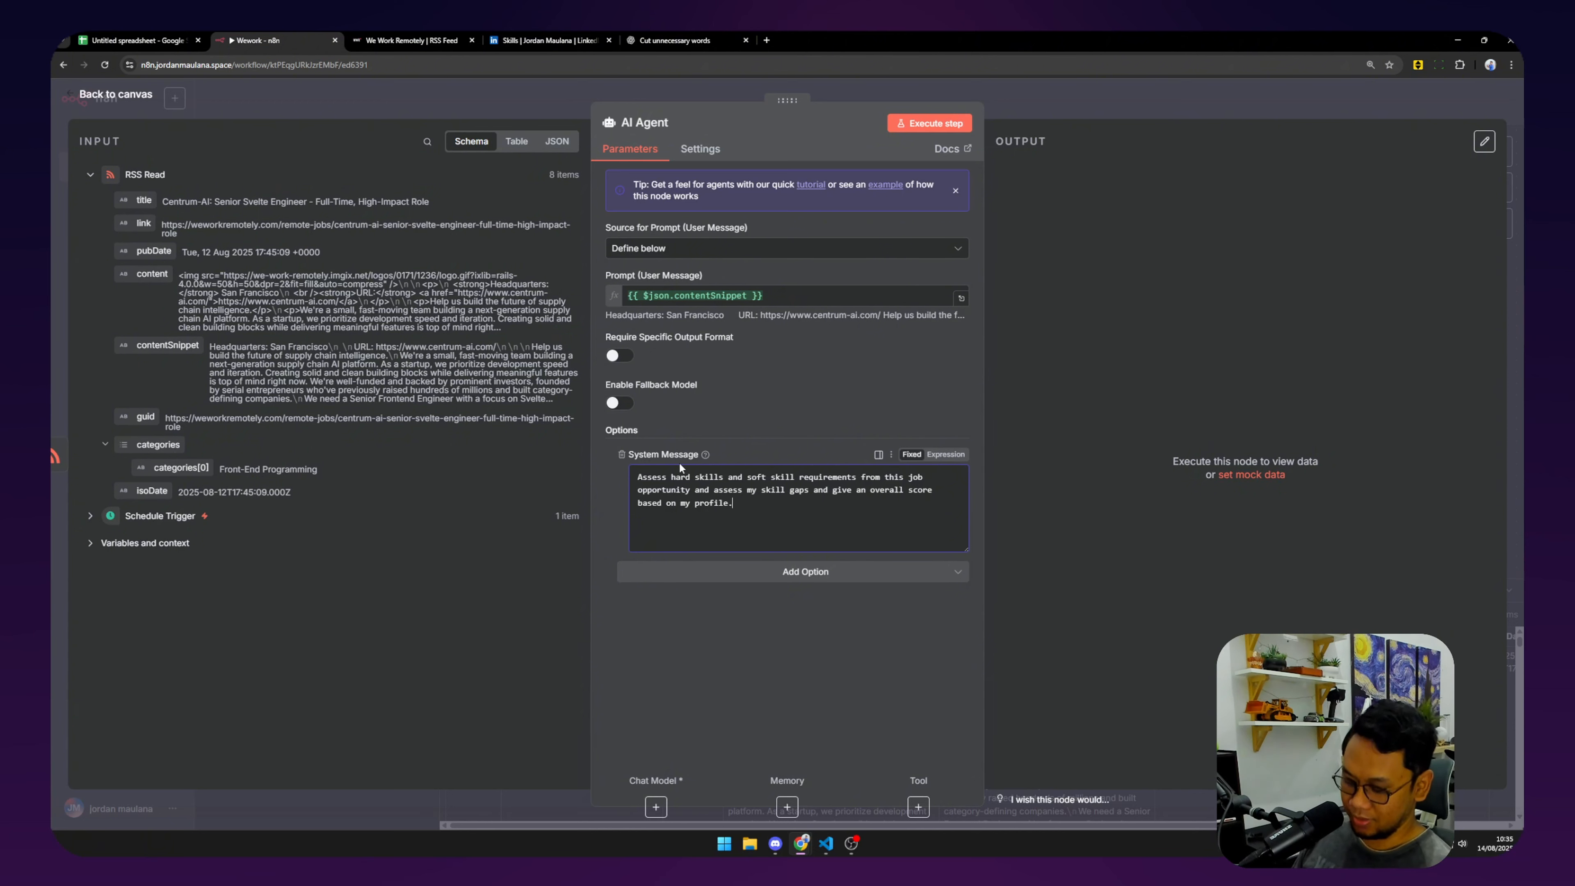
{"action": "left_click", "coordinate": [948, 455]}
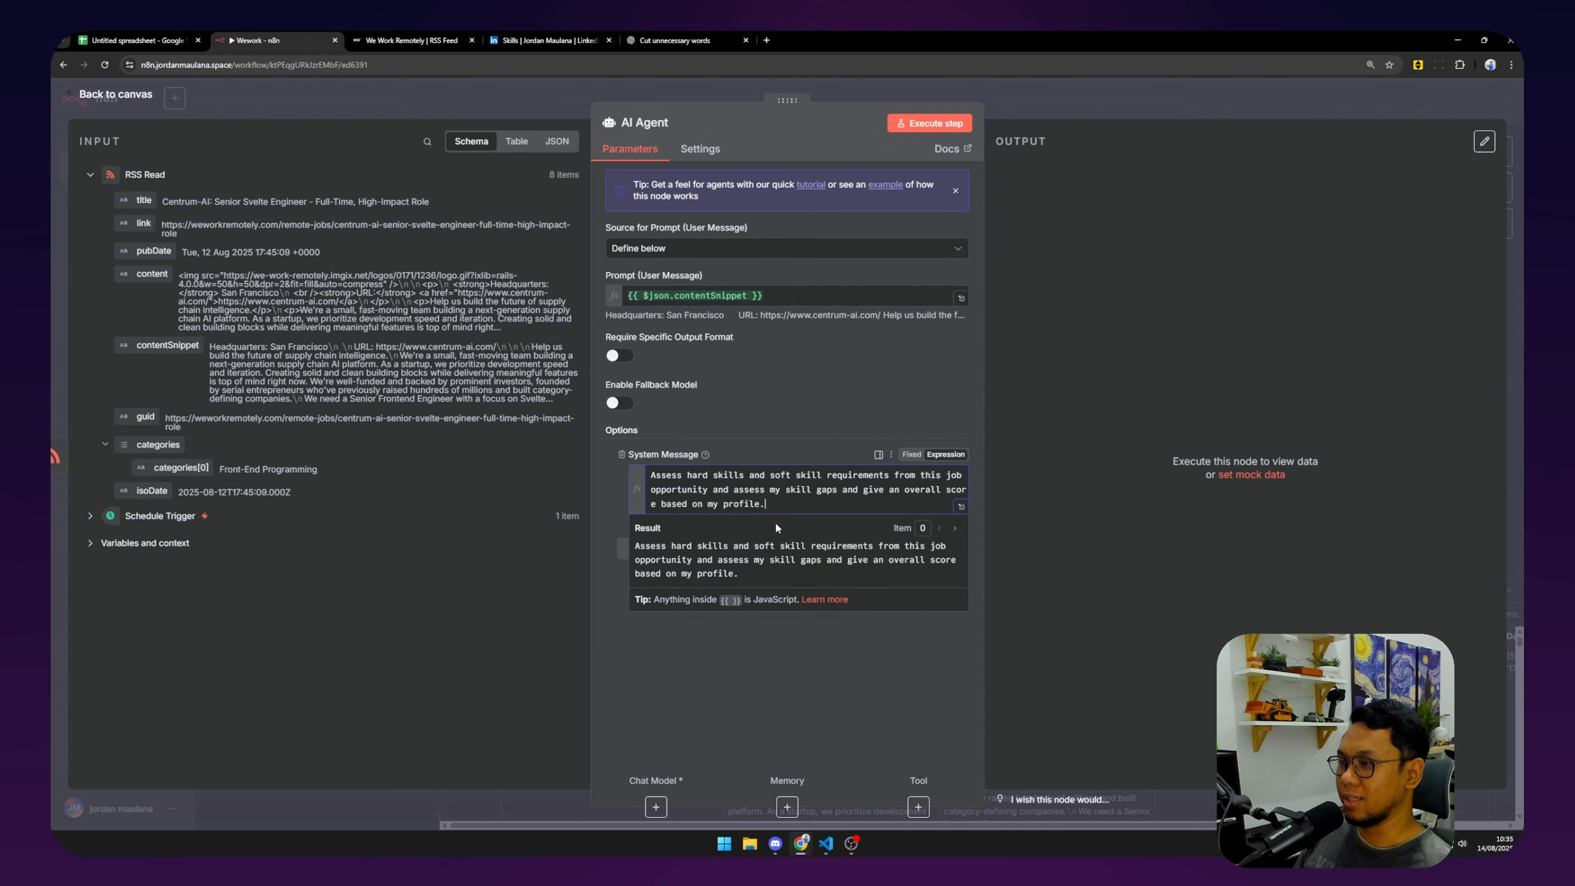
{"action": "key", "text": "Return"}
{"action": "key", "text": "Return"}
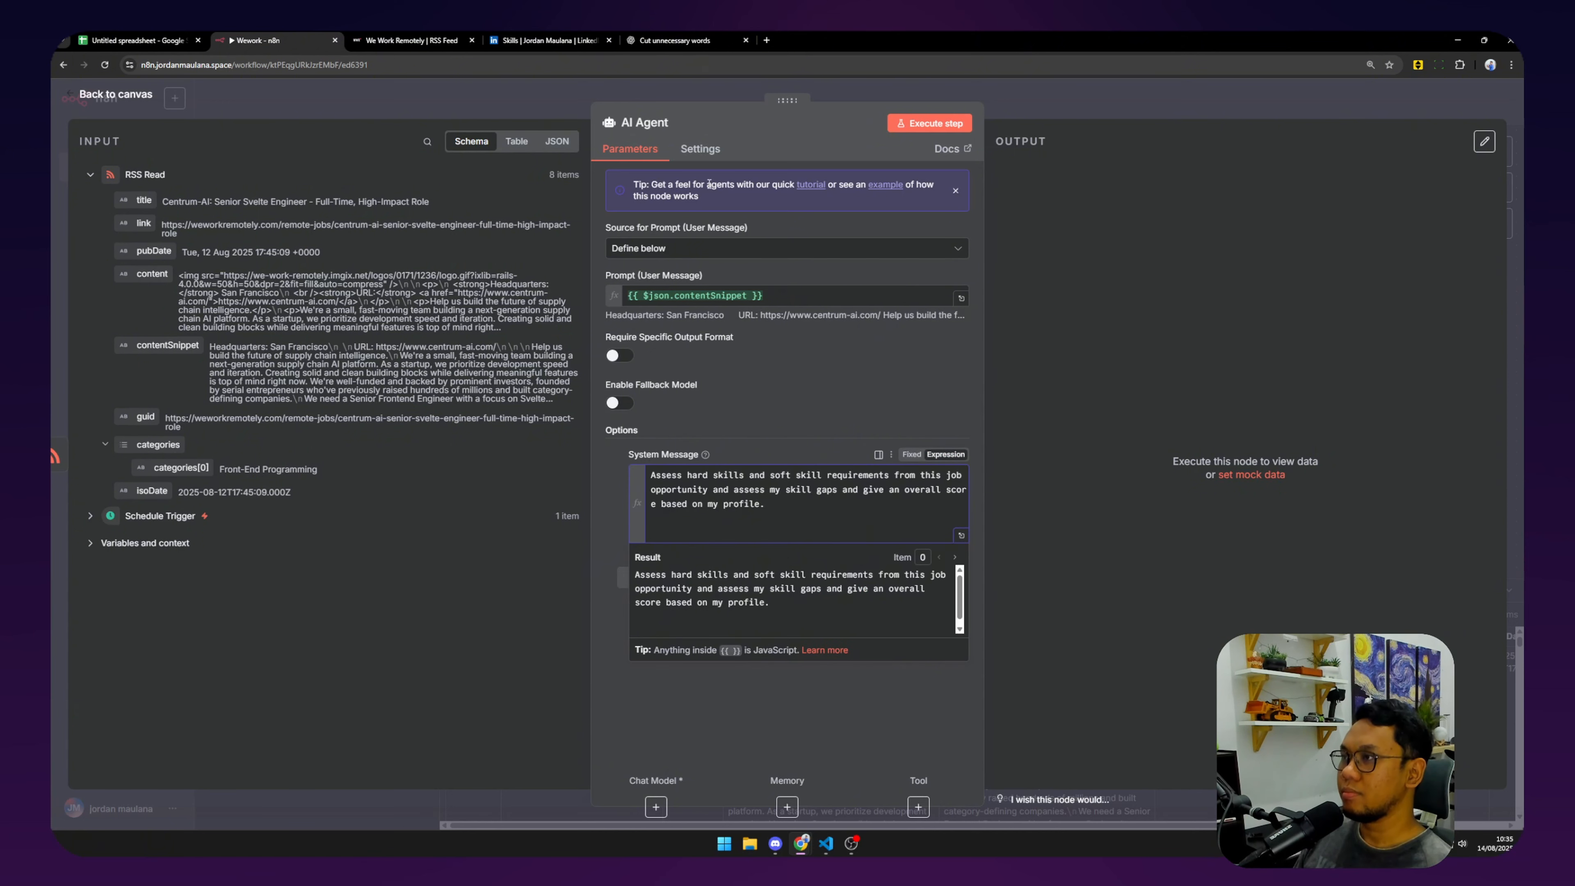
{"action": "left_click", "coordinate": [545, 39]}
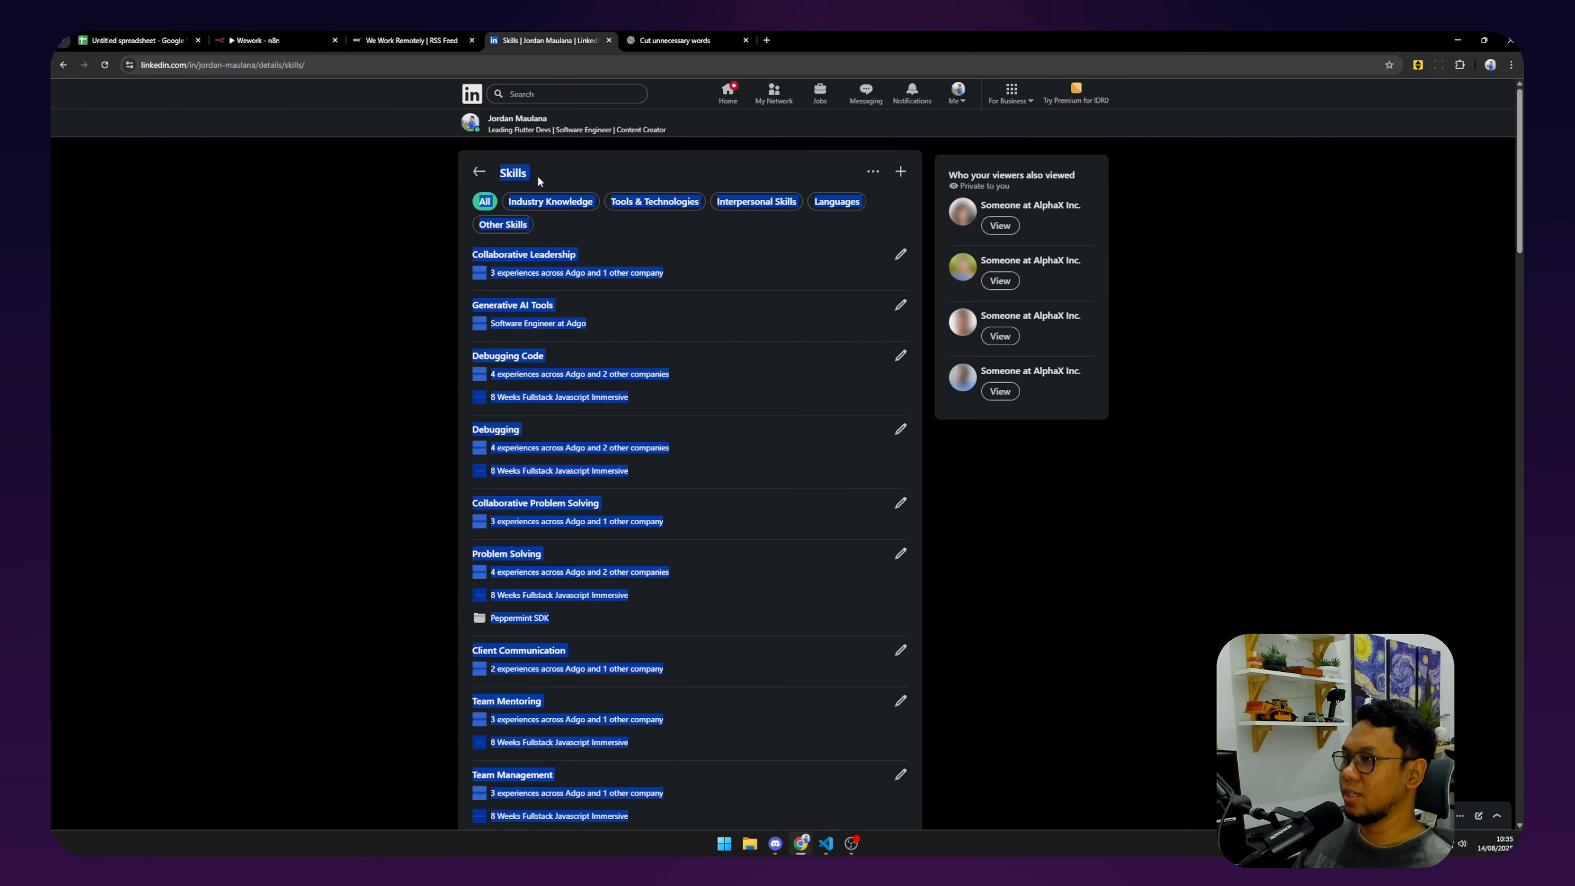
Review the ChatGPT conversation and the LinkedIn profile's licenses and certifications.
{"action": "left_click", "coordinate": [645, 38]}
{"action": "scroll", "coordinate": [614, 356], "scroll_direction": "up", "scroll_amount": 10}
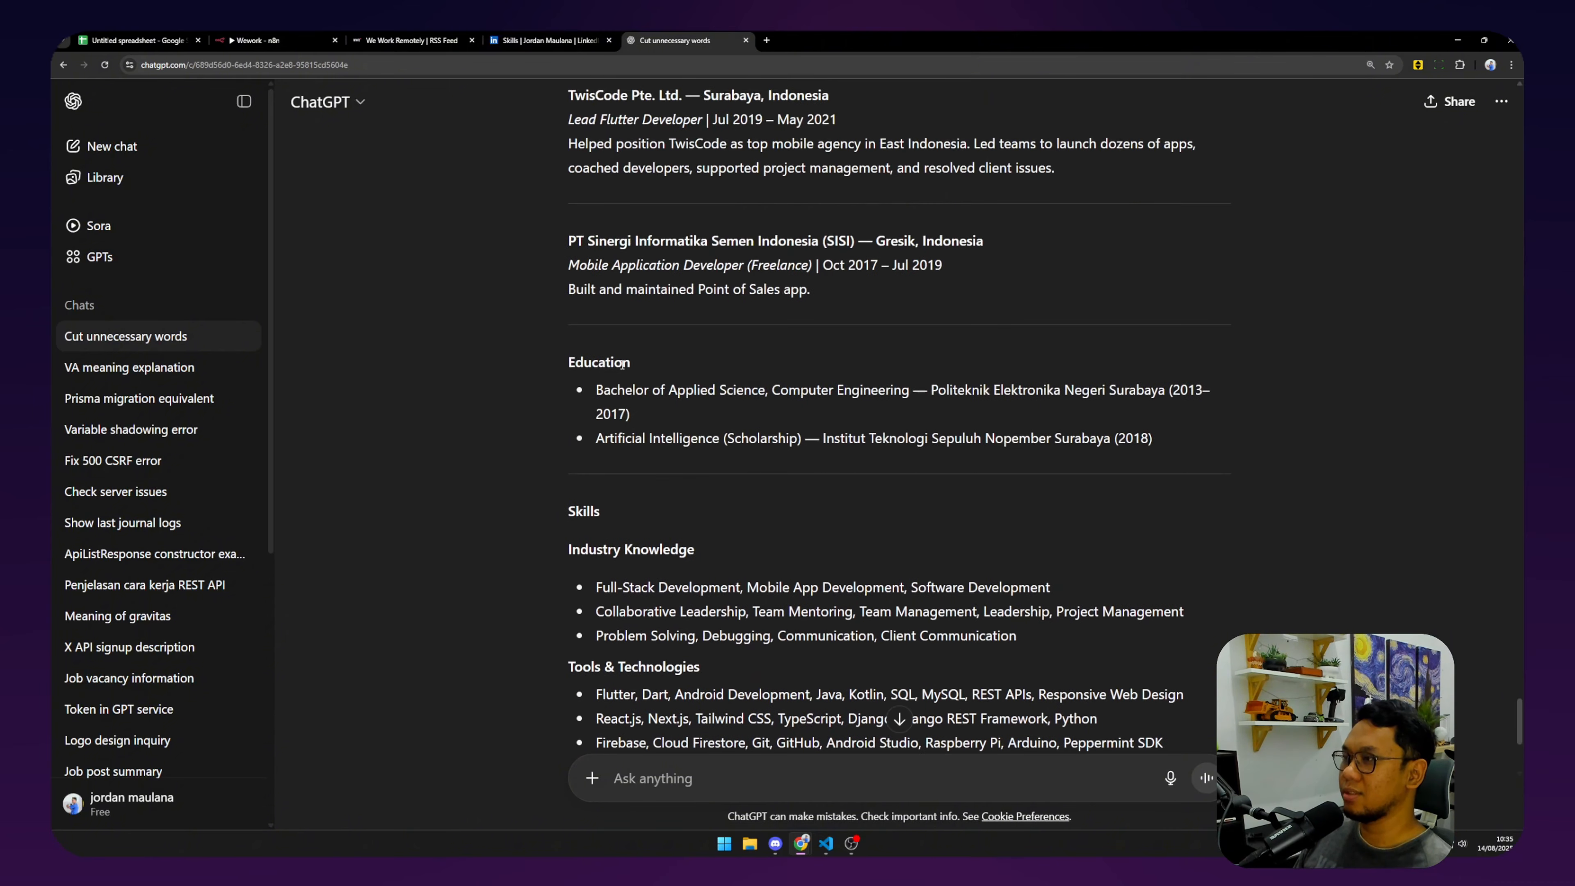
{"action": "scroll", "coordinate": [613, 356], "scroll_direction": "up", "scroll_amount": 5}
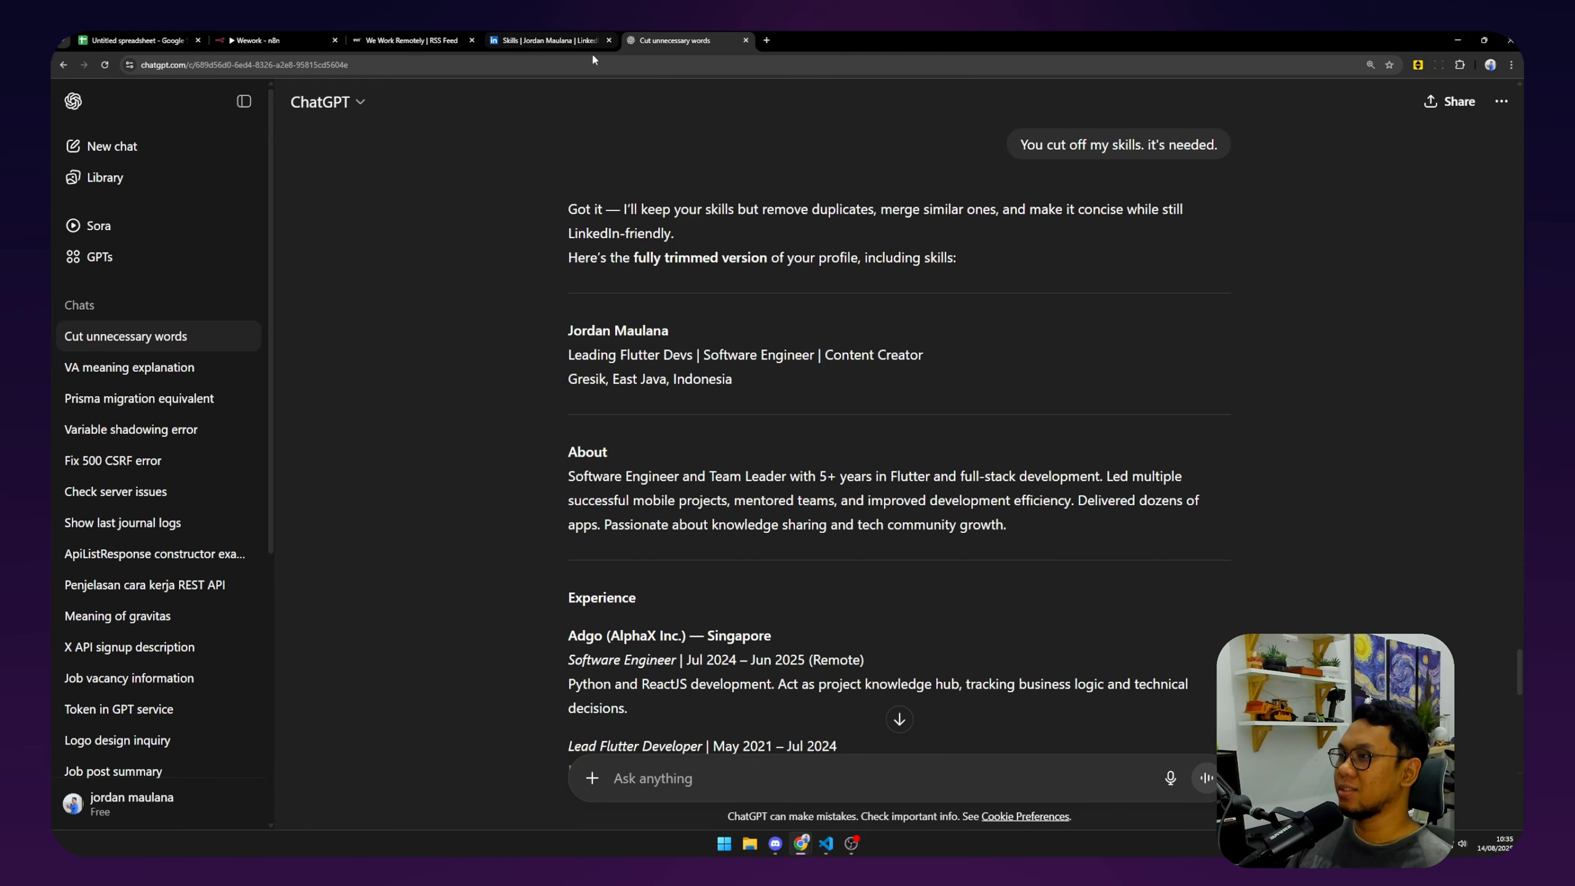
{"action": "scroll", "coordinate": [680, 379], "scroll_direction": "up", "scroll_amount": 1}
{"action": "scroll", "coordinate": [924, 373], "scroll_direction": "up", "scroll_amount": 20}
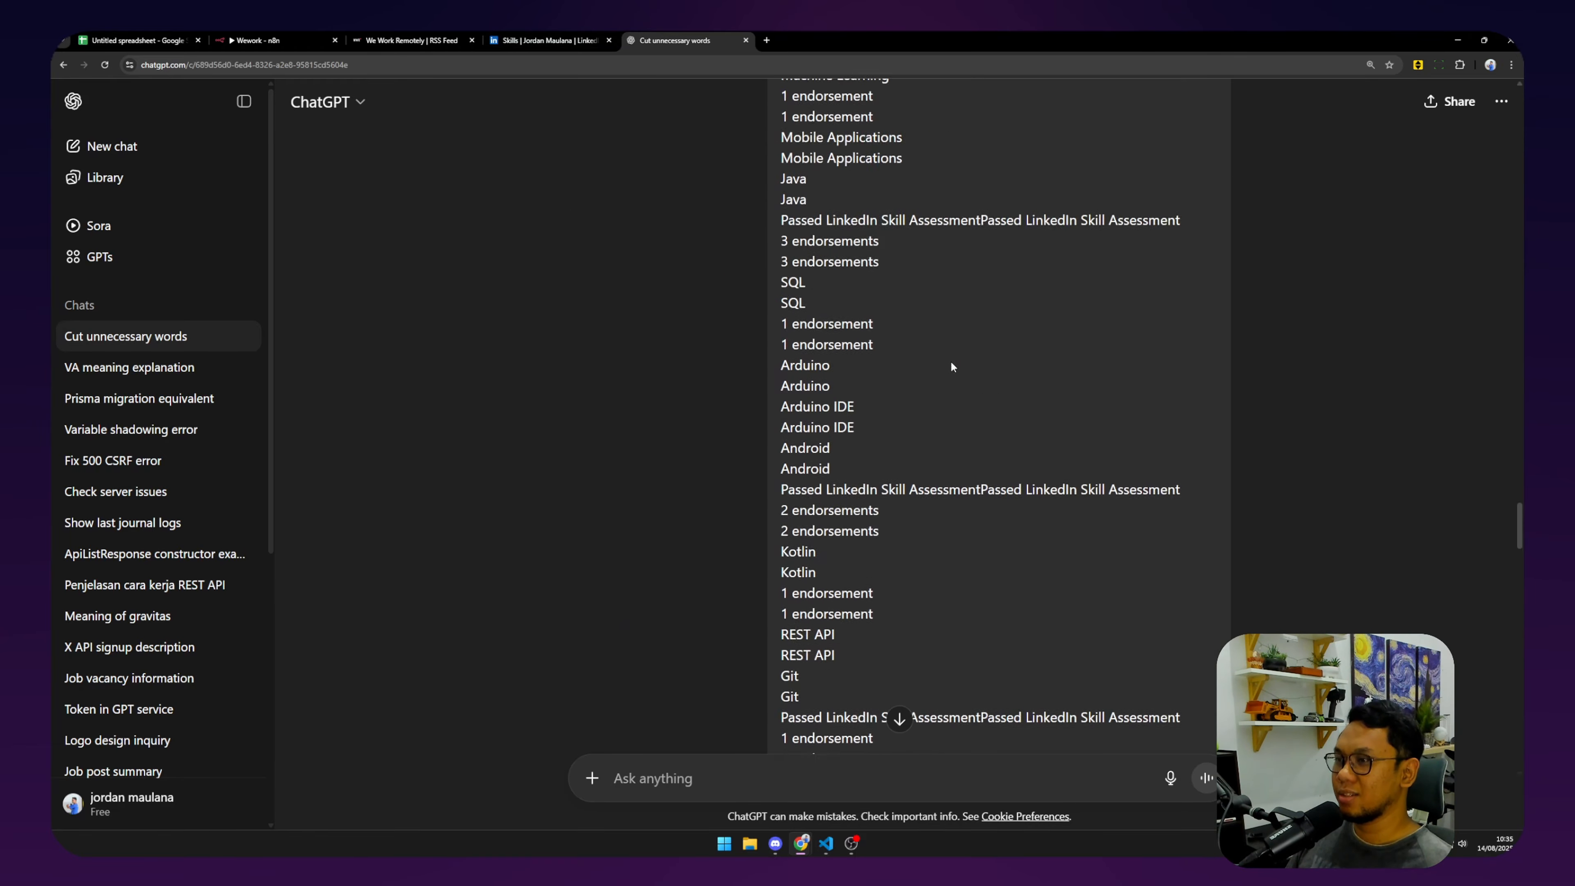
{"action": "scroll", "coordinate": [896, 332], "scroll_direction": "up", "scroll_amount": 15}
{"action": "scroll", "coordinate": [893, 313], "scroll_direction": "up", "scroll_amount": 20}
{"action": "left_click", "coordinate": [577, 40]}
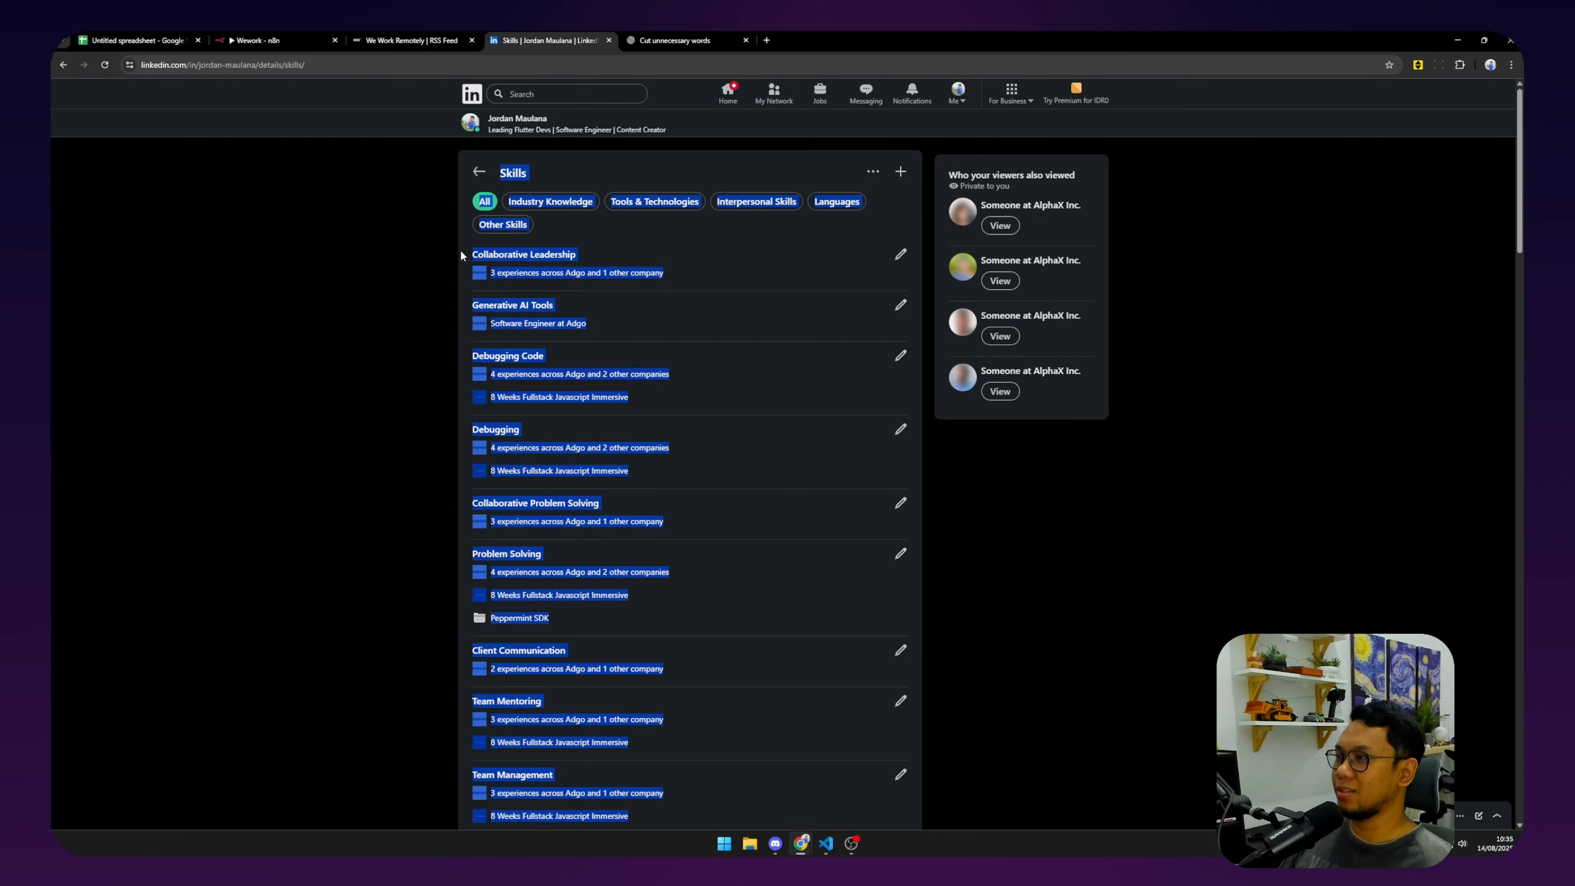
{"action": "left_click", "coordinate": [484, 174]}
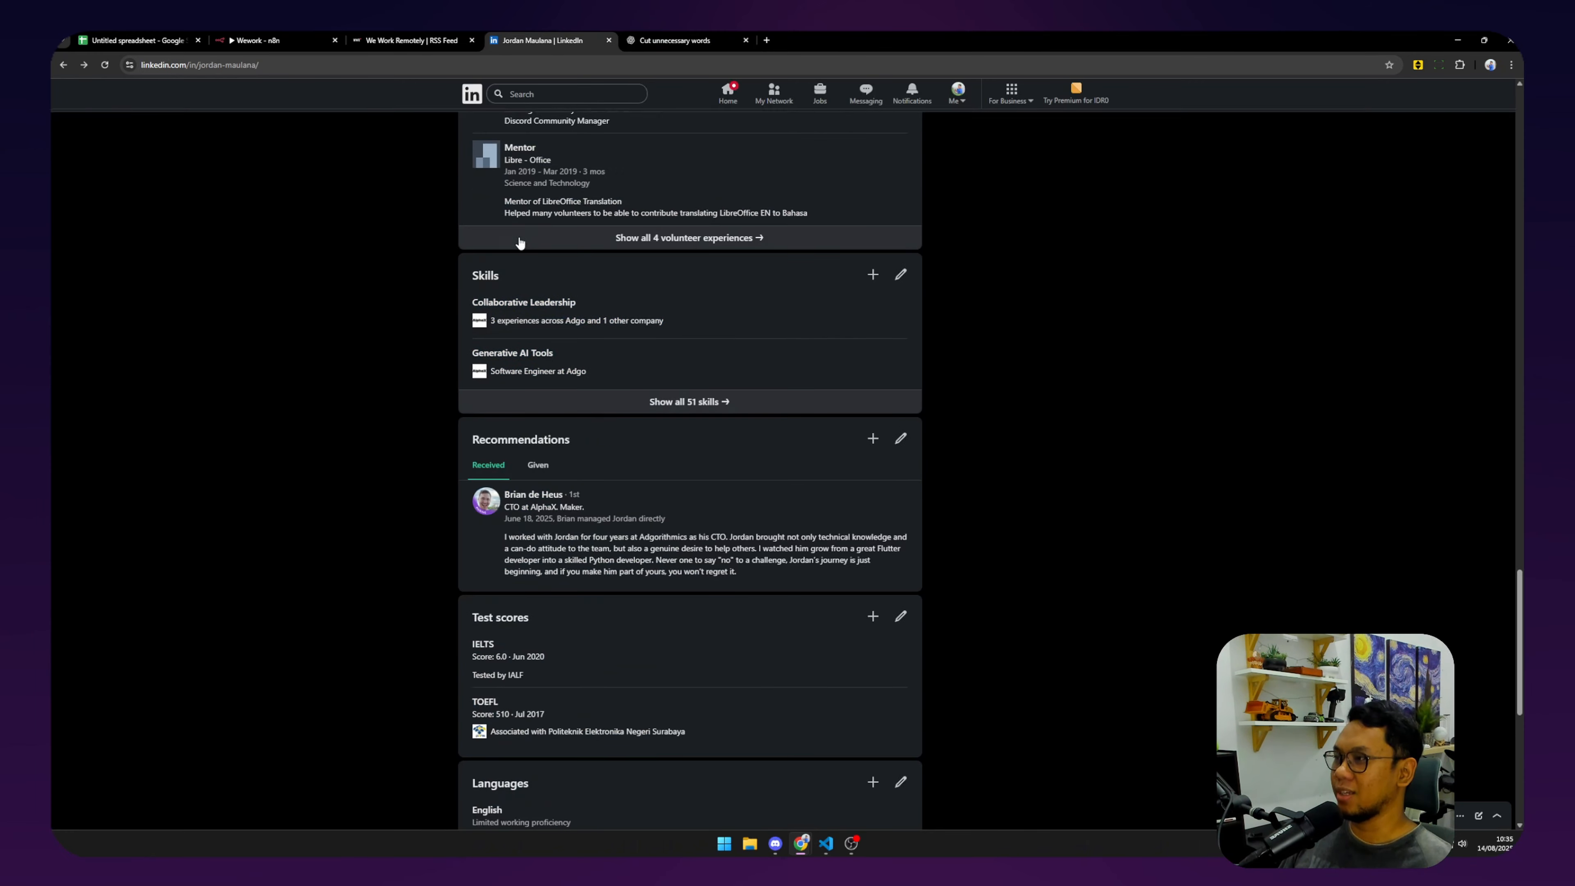
{"action": "scroll", "coordinate": [501, 250], "scroll_direction": "up", "scroll_amount": 10}
{"action": "left_click_drag", "start_coordinate": [447, 274], "coordinate": [1117, 468]}
{"action": "left_click", "coordinate": [1118, 468]}
Select the trimmed profile reply in ChatGPT, header through languages, then return to n8n.
{"action": "left_click", "coordinate": [675, 40]}
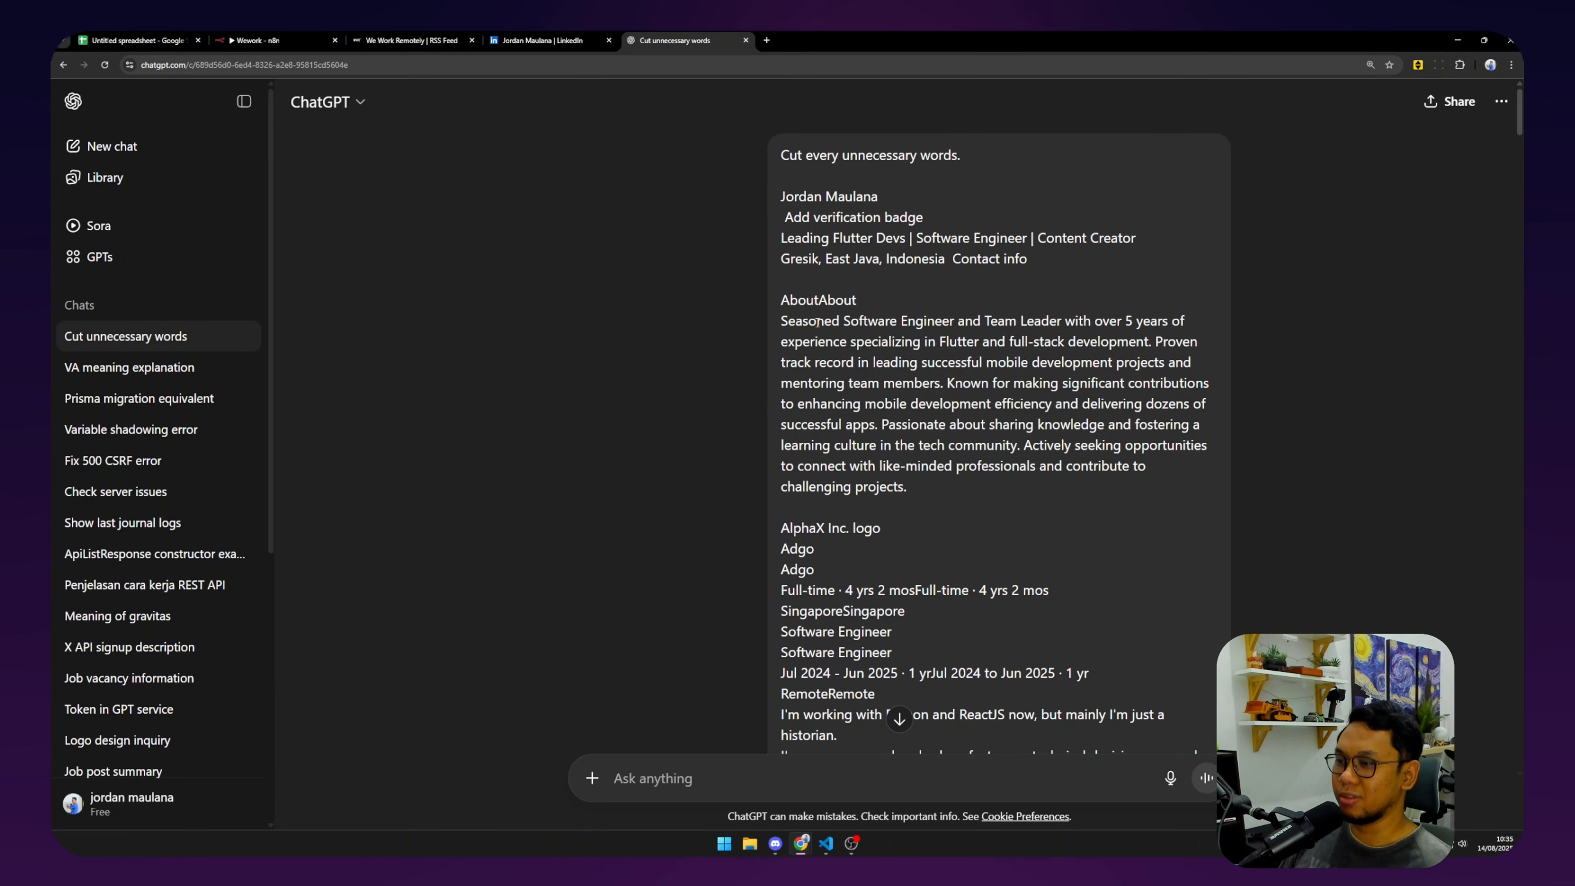
{"action": "scroll", "coordinate": [825, 306], "scroll_direction": "down", "scroll_amount": 5}
{"action": "double_click", "coordinate": [816, 208]}
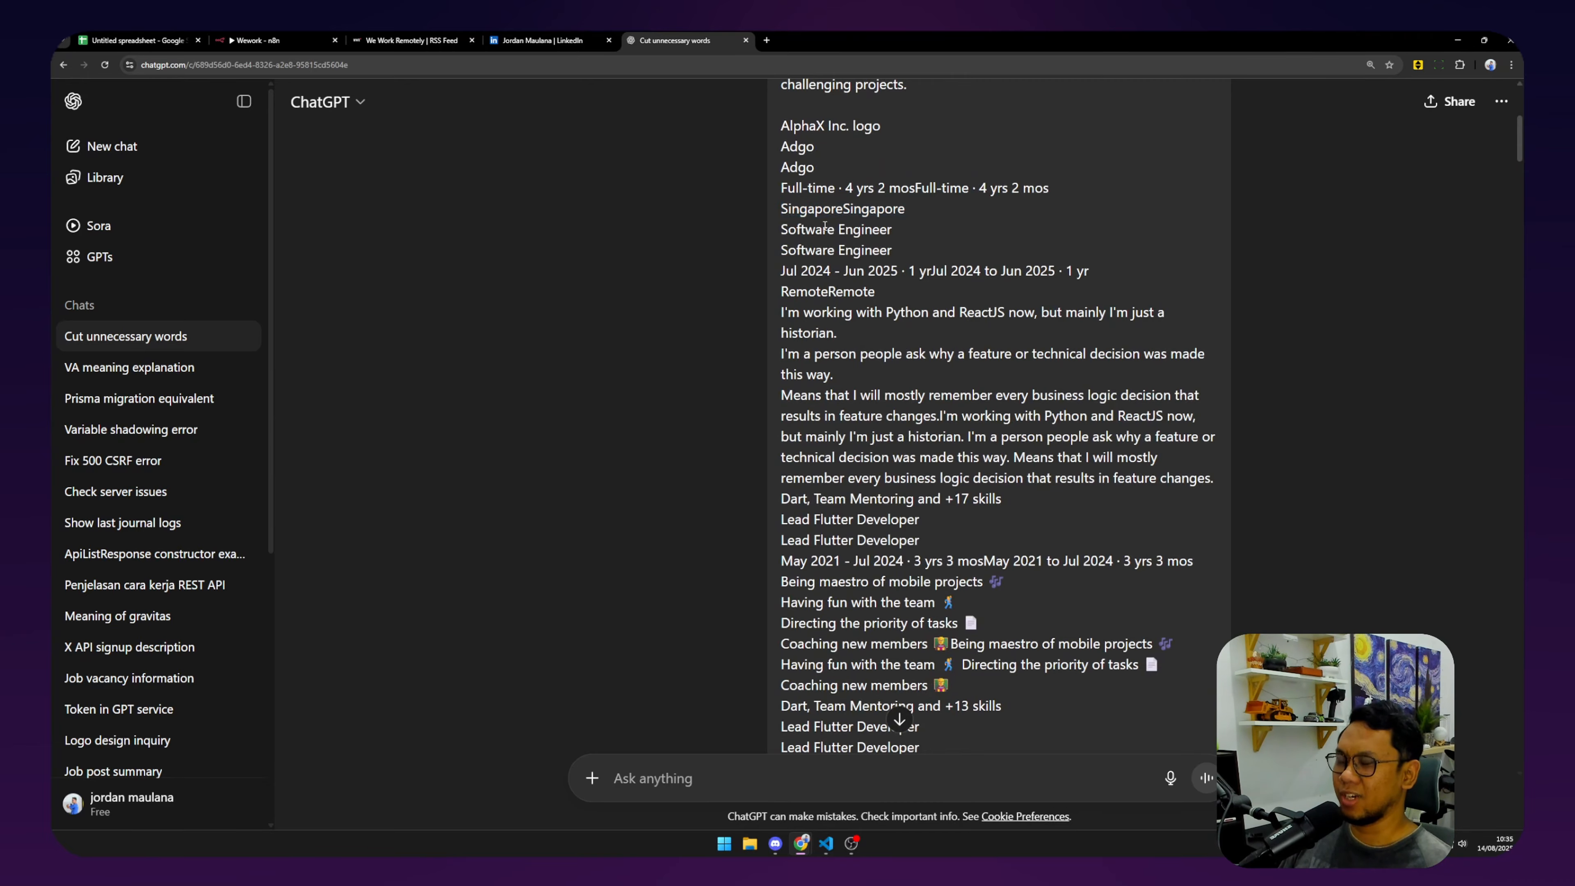
{"action": "triple_click", "coordinate": [831, 250]}
{"action": "scroll", "coordinate": [831, 251], "scroll_direction": "down", "scroll_amount": 20}
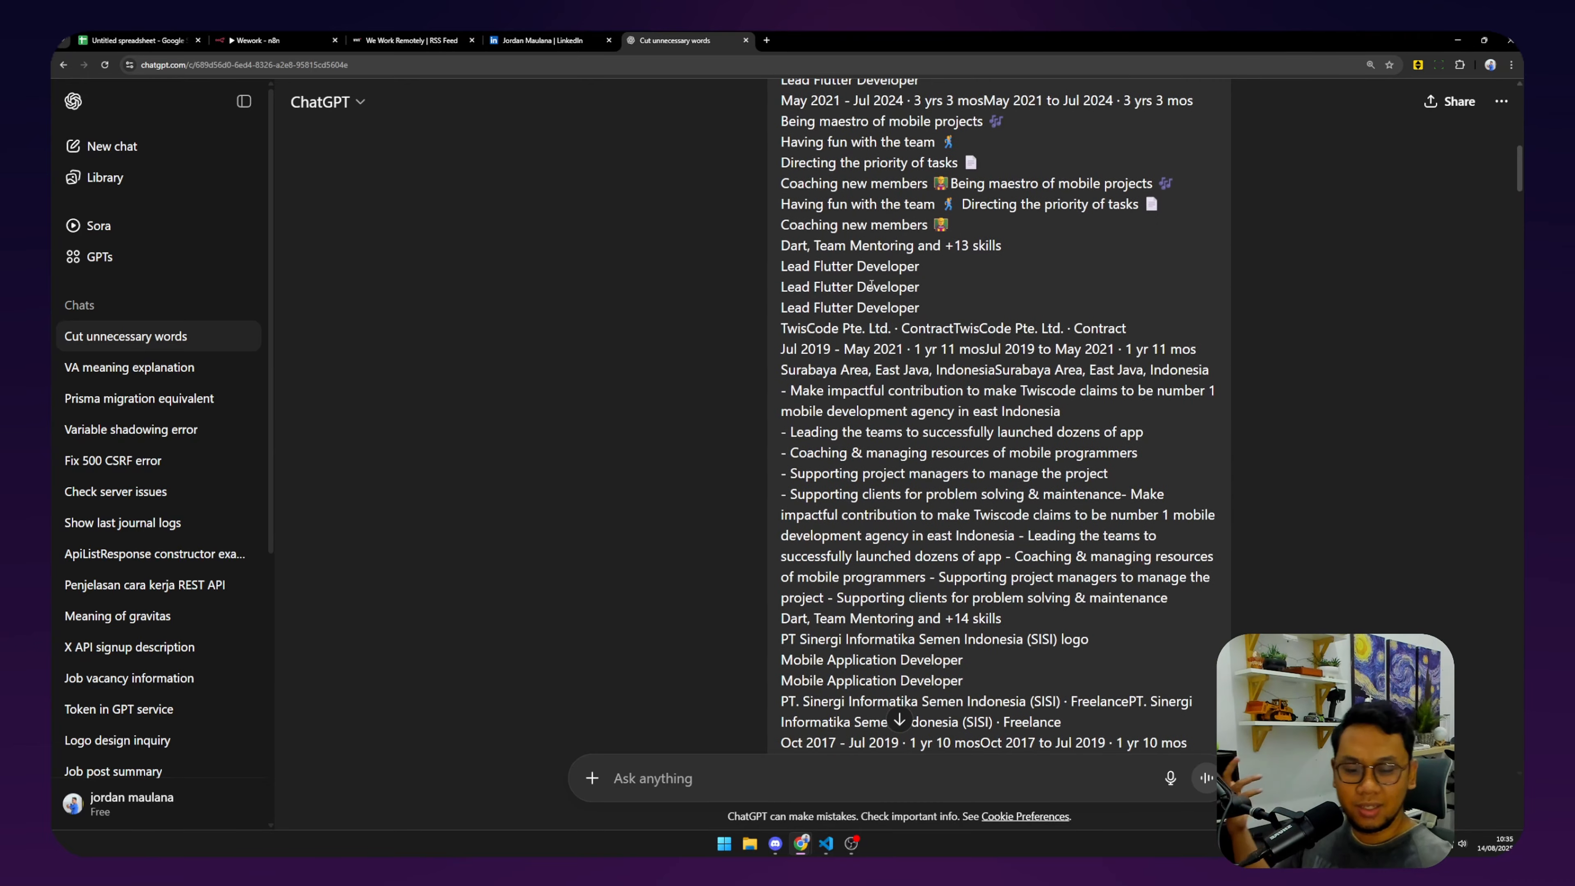
{"action": "scroll", "coordinate": [1352, 335], "scroll_direction": "down", "scroll_amount": 20}
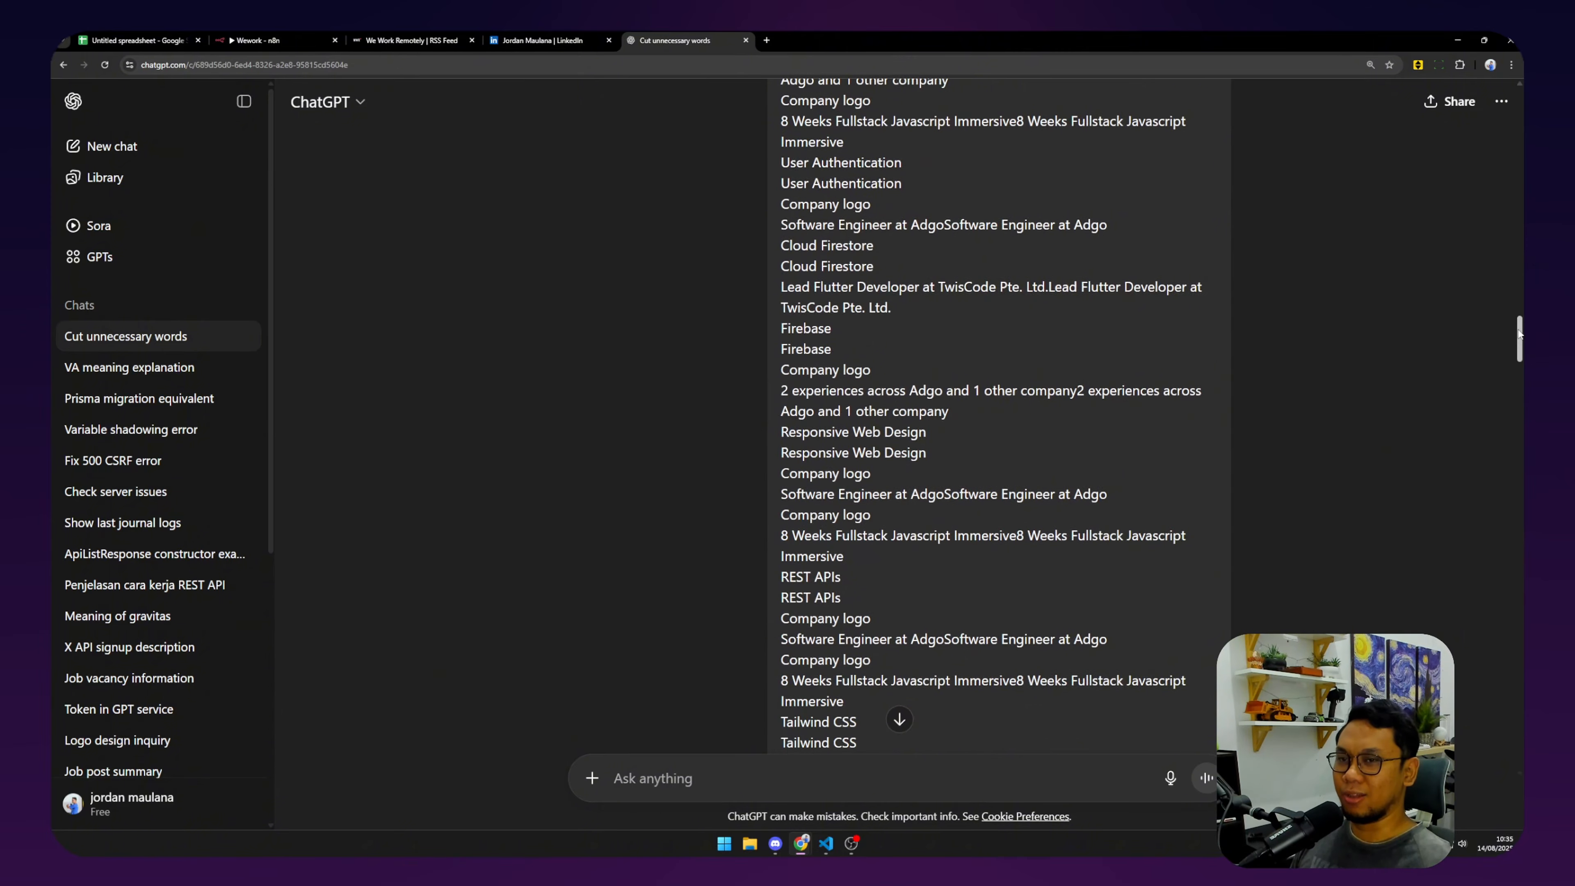
{"action": "scroll", "coordinate": [909, 449], "scroll_direction": "up", "scroll_amount": 15}
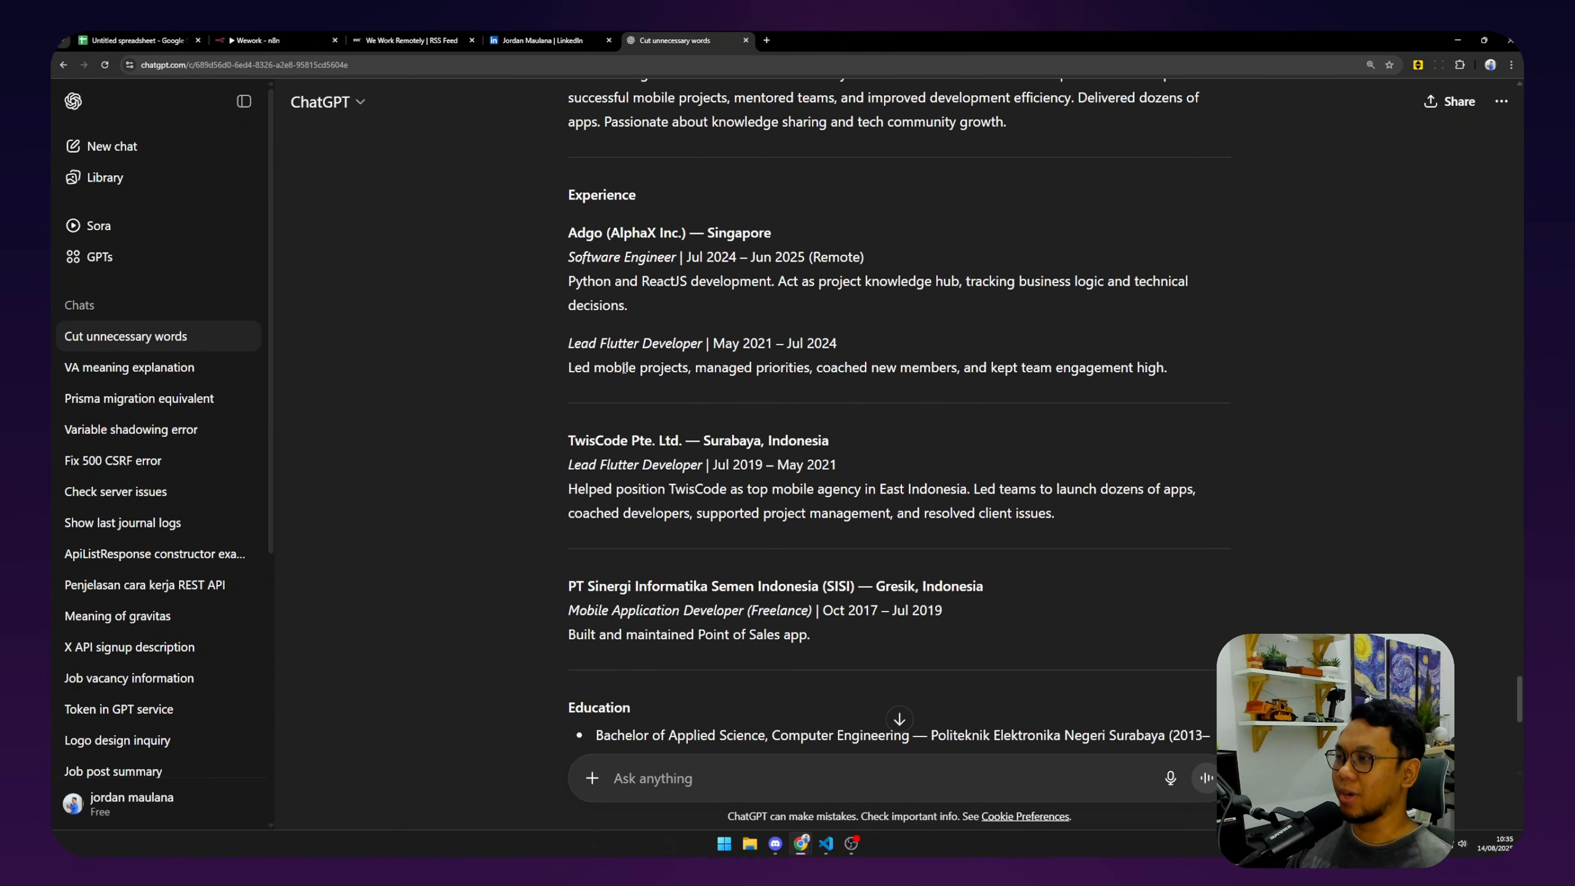
{"action": "scroll", "coordinate": [552, 264], "scroll_direction": "up", "scroll_amount": 1}
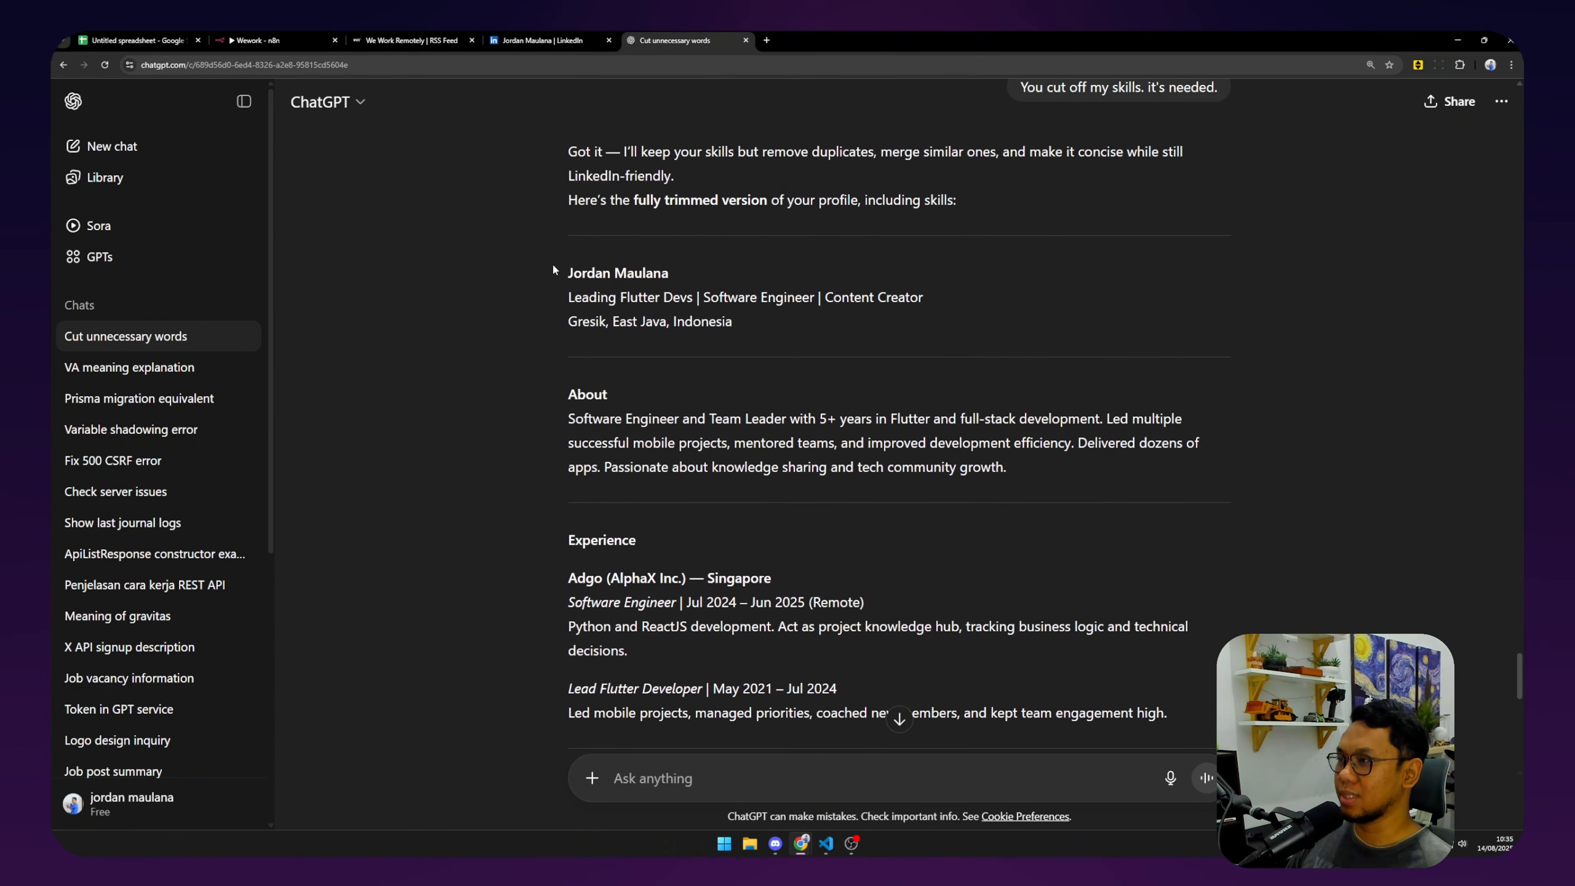
{"action": "left_click_drag", "start_coordinate": [553, 266], "coordinate": [860, 489]}
{"action": "scroll", "coordinate": [705, 355], "scroll_direction": "down", "scroll_amount": 8}
{"action": "scroll", "coordinate": [707, 363], "scroll_direction": "down", "scroll_amount": 7}
{"action": "left_click", "coordinate": [542, 40]}
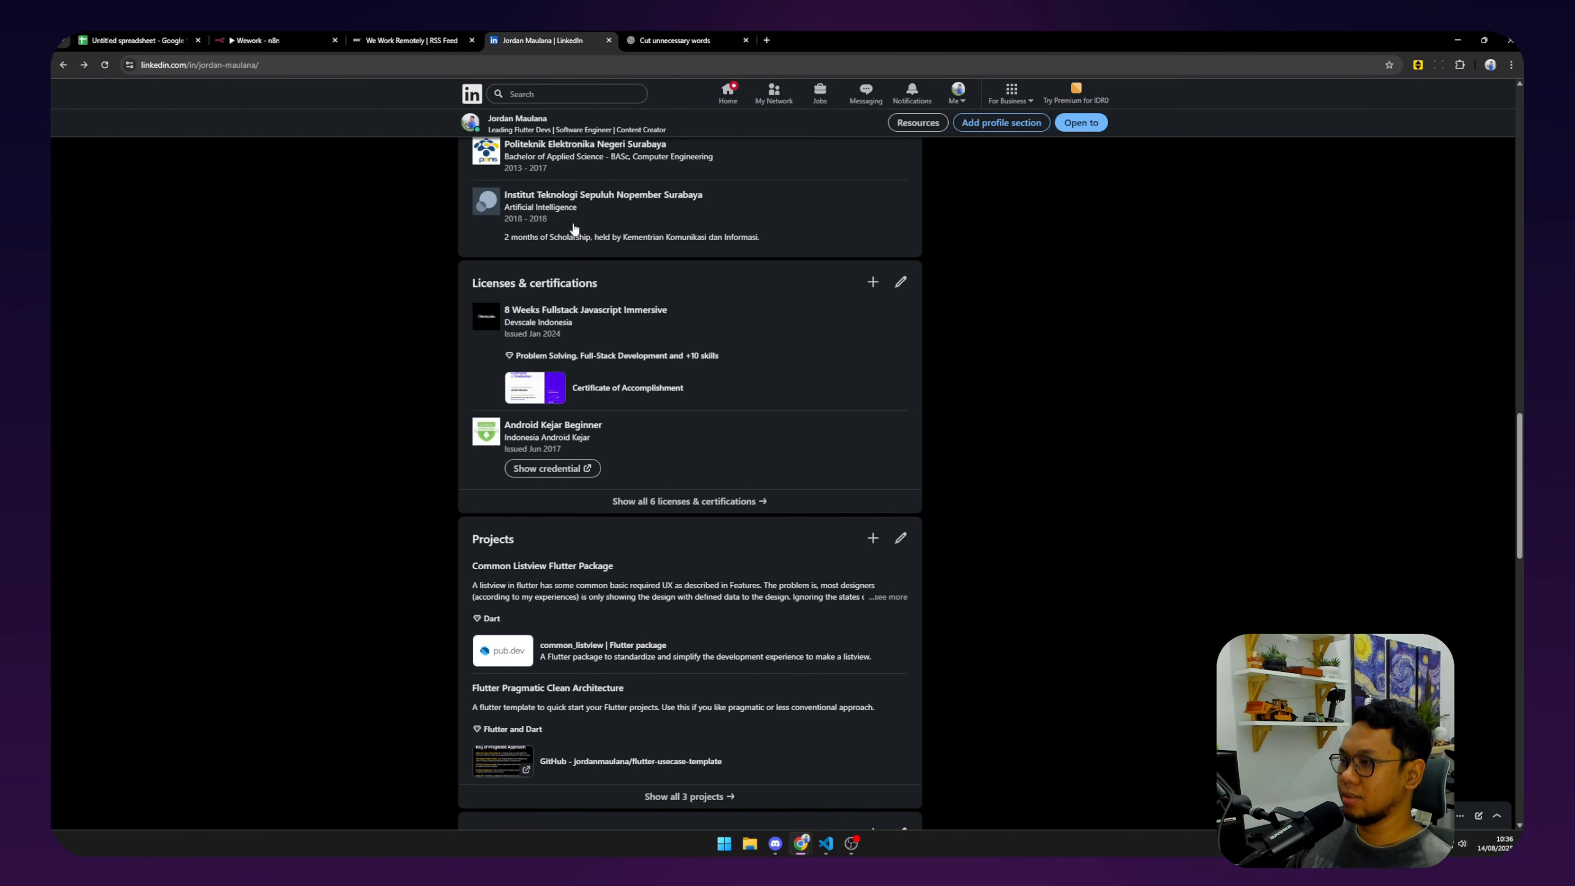
{"action": "left_click", "coordinate": [447, 38]}
{"action": "left_click", "coordinate": [276, 34]}
Turn on Execute Once in the AI Agent node's settings.
{"action": "left_click", "coordinate": [701, 150]}
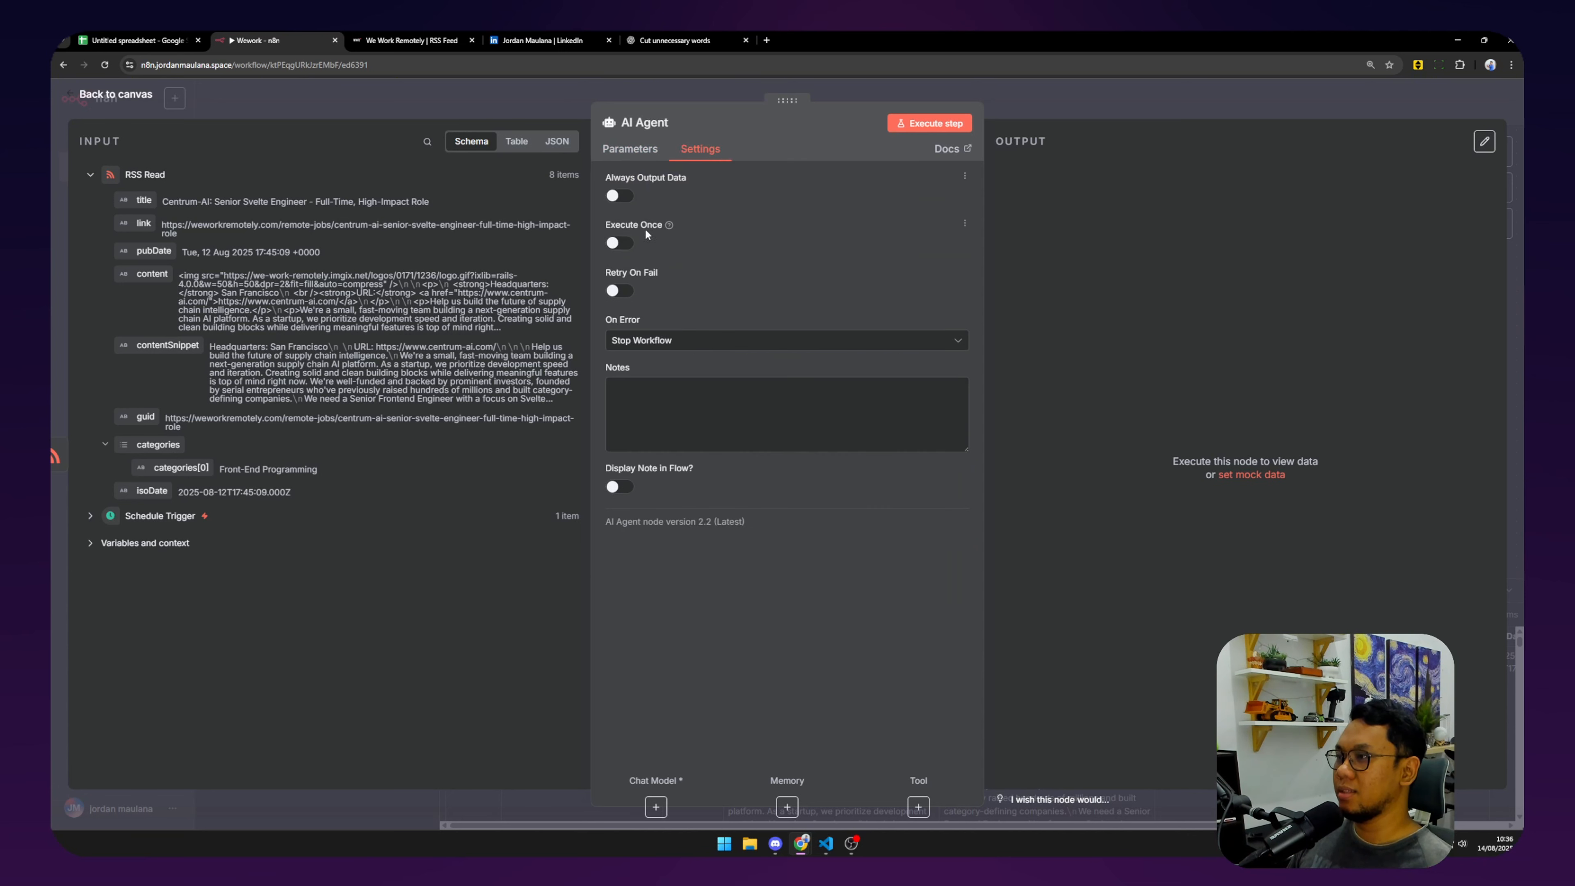
{"action": "left_click", "coordinate": [628, 244]}
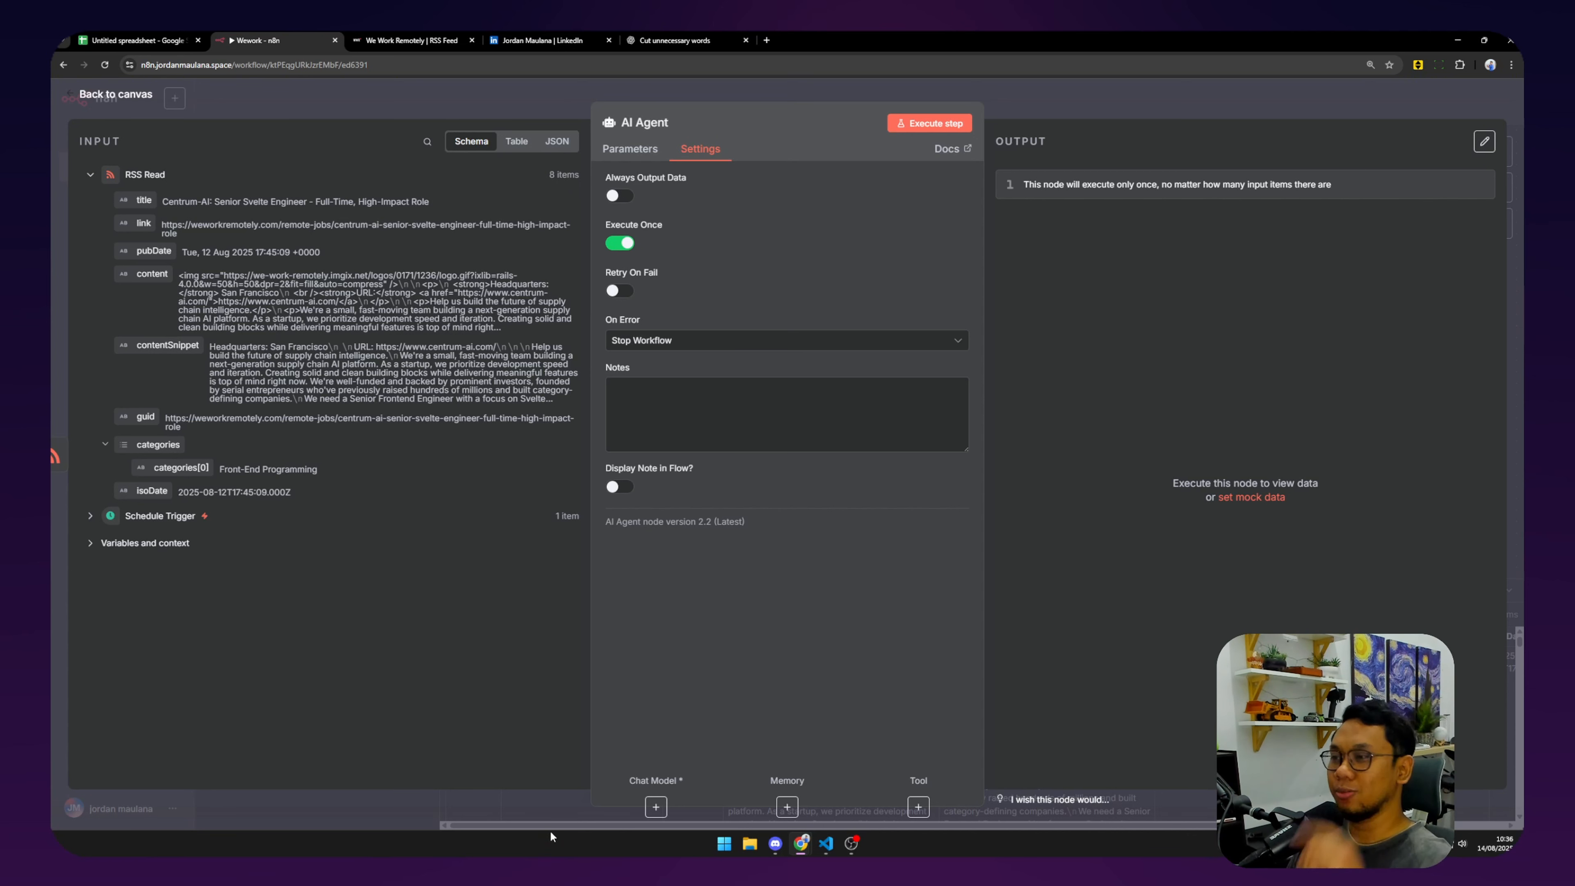
Attach an OpenAI Chat Model (gpt-4.1-mini) to the AI Agent, placed beneath the agent.
{"action": "left_click", "coordinate": [655, 807]}
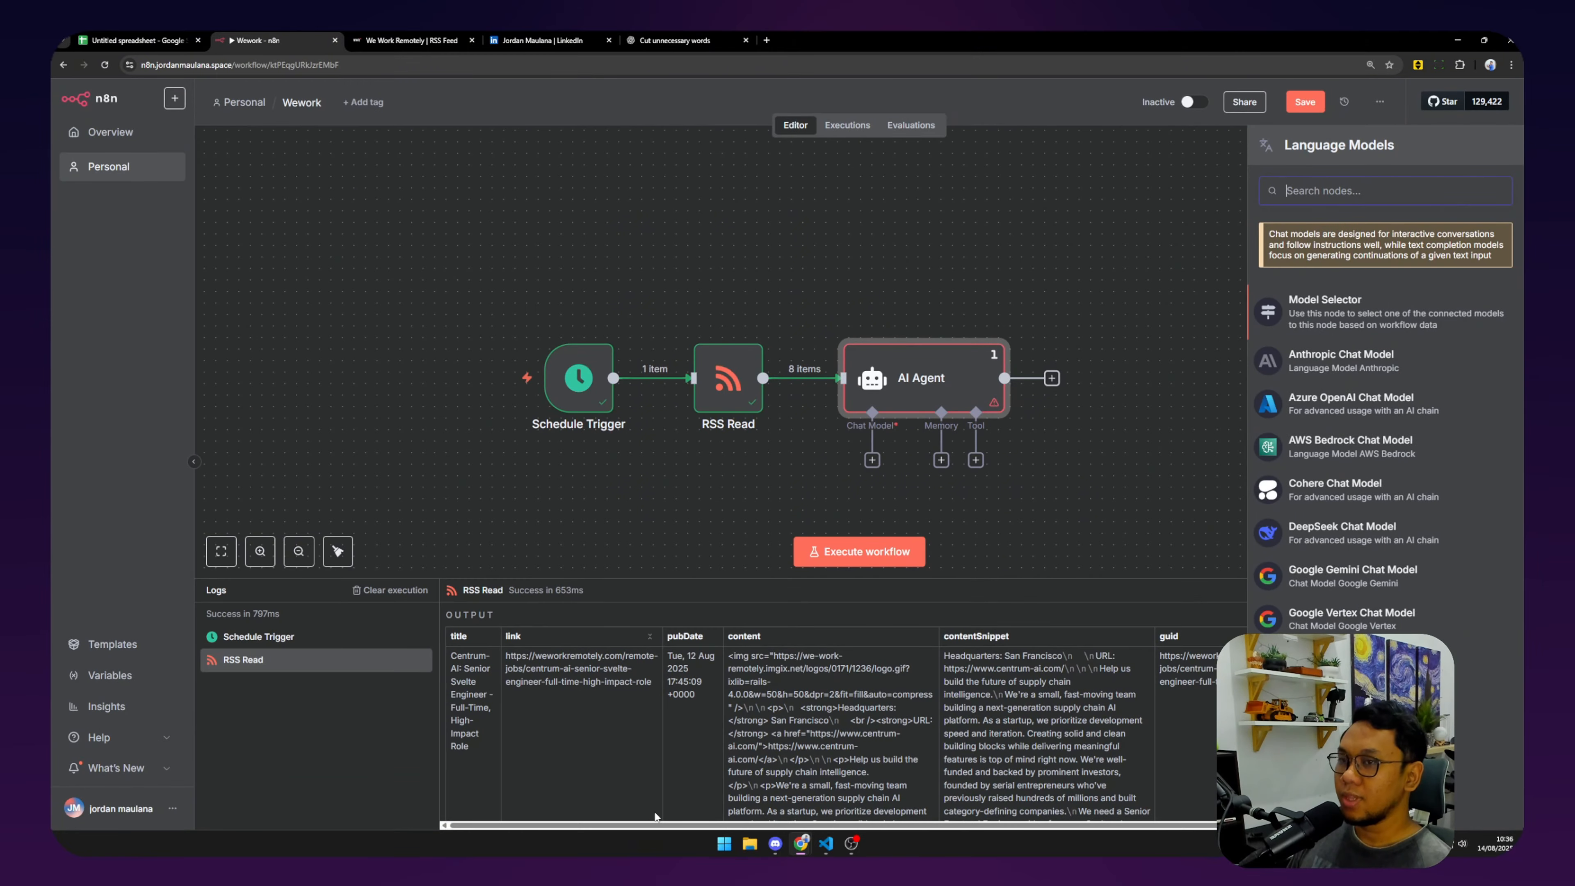
{"action": "scroll", "coordinate": [1382, 422], "scroll_direction": "down", "scroll_amount": 2}
{"action": "left_click", "coordinate": [1339, 687]}
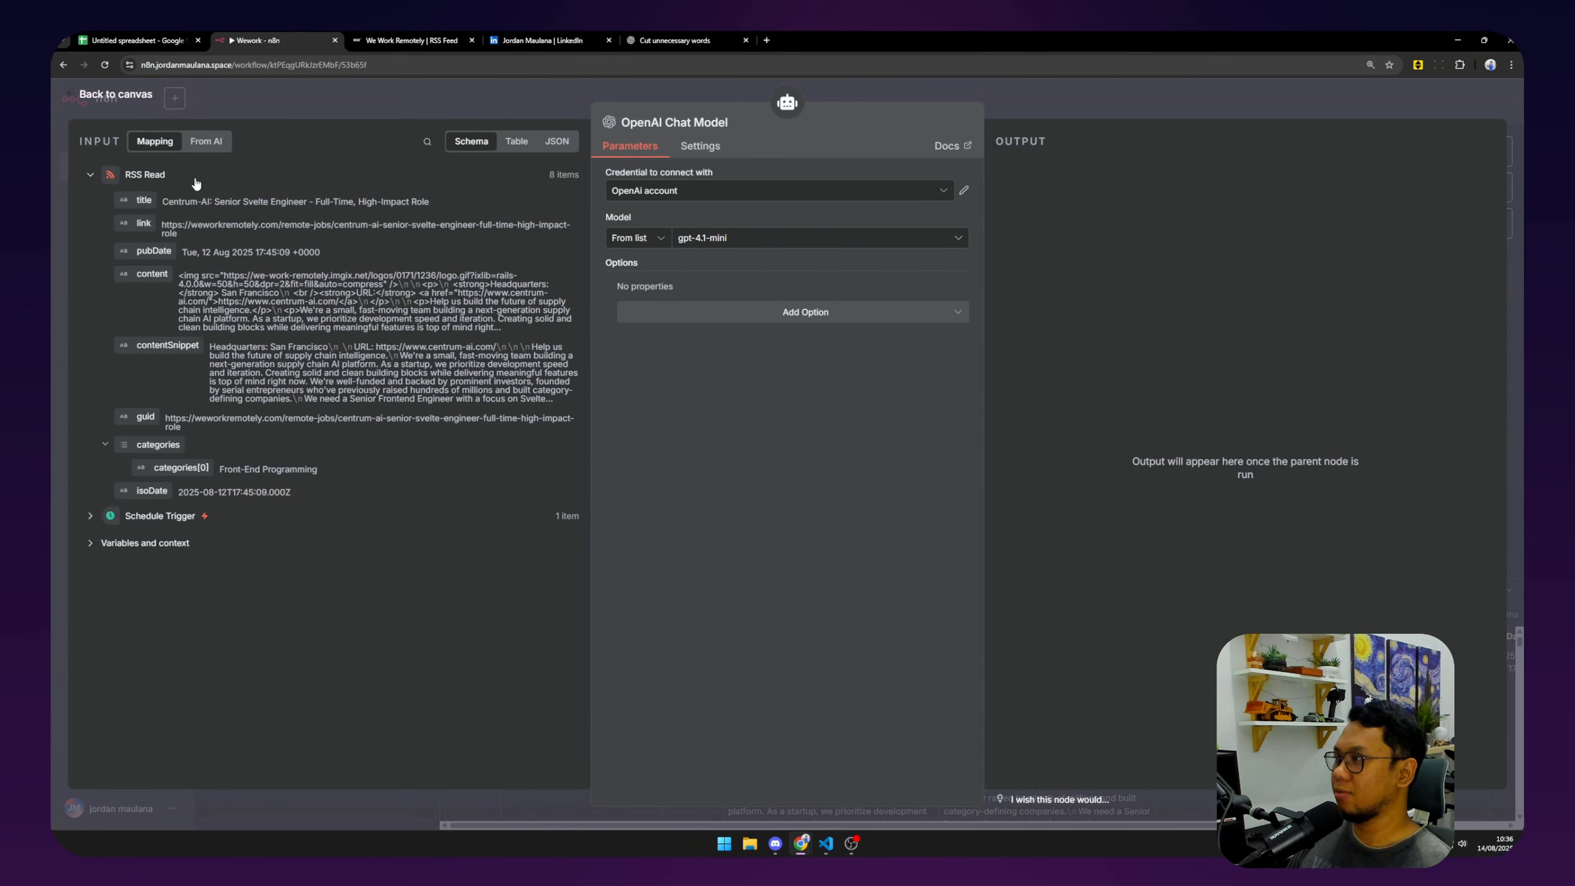
{"action": "left_click", "coordinate": [111, 96]}
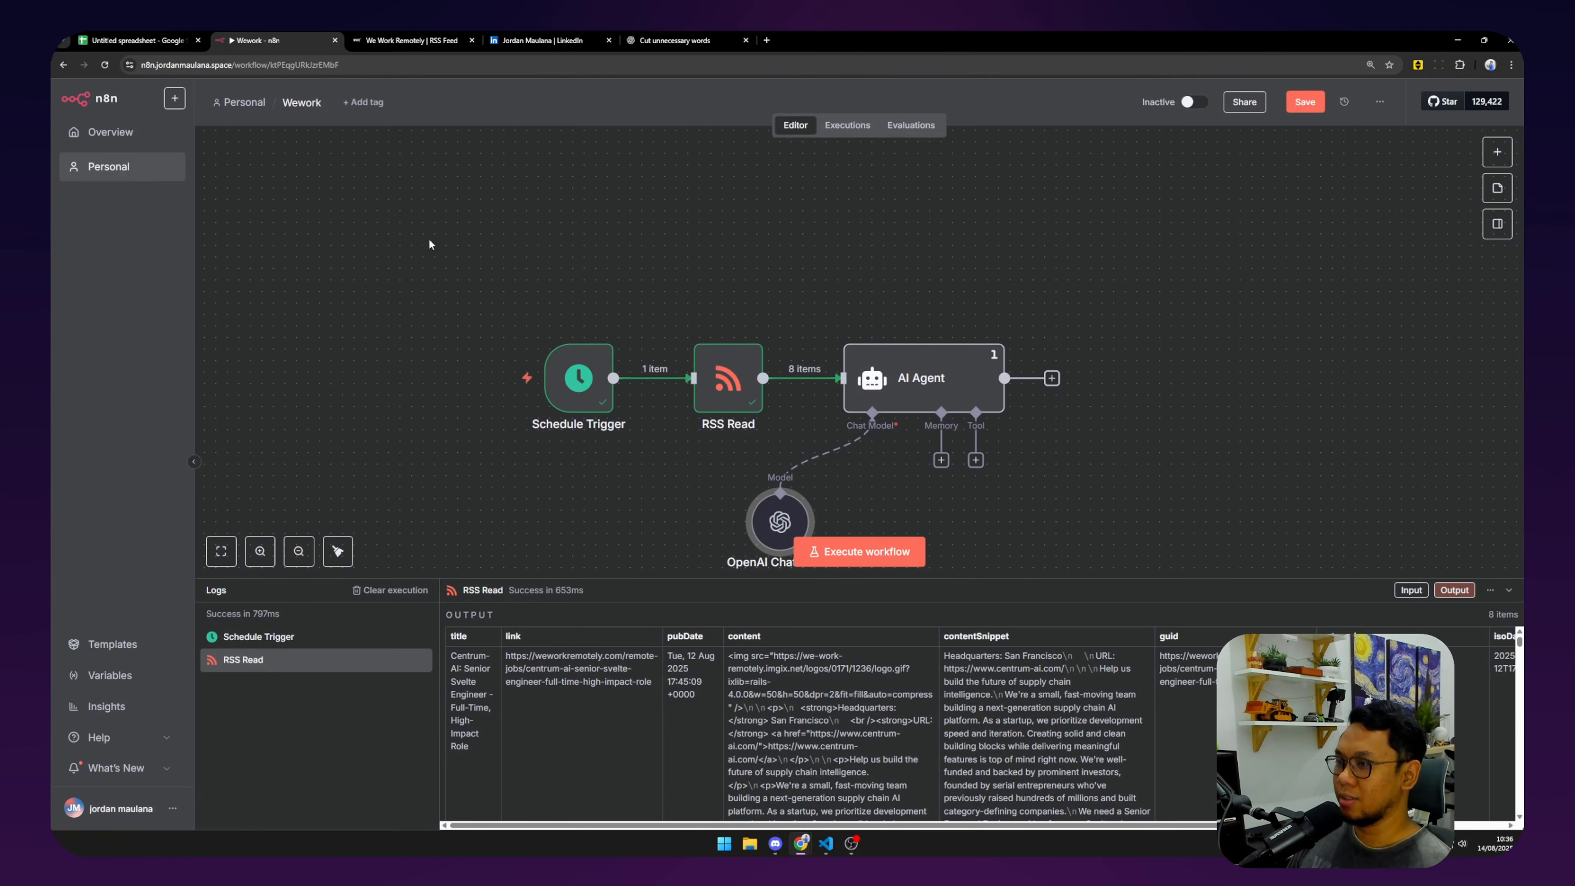
{"action": "left_click_drag", "start_coordinate": [780, 527], "coordinate": [872, 514]}
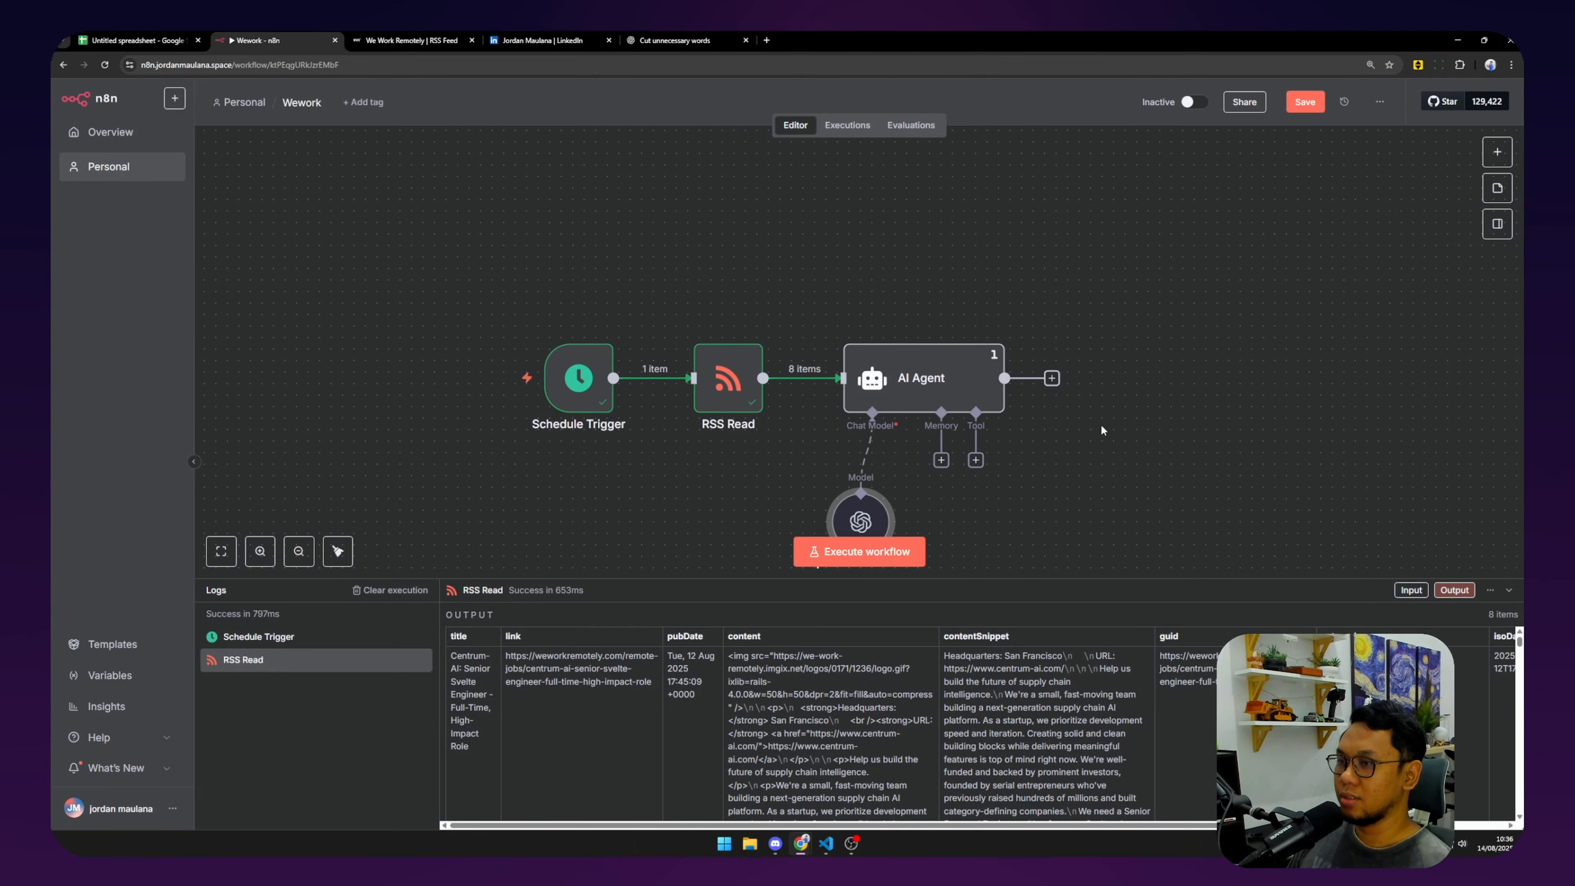
{"action": "left_click_drag", "start_coordinate": [1099, 422], "coordinate": [975, 399]}
{"action": "left_click", "coordinate": [836, 364]}
Execute the AI Agent step and scroll through the system message's profile text.
{"action": "double_click", "coordinate": [836, 363]}
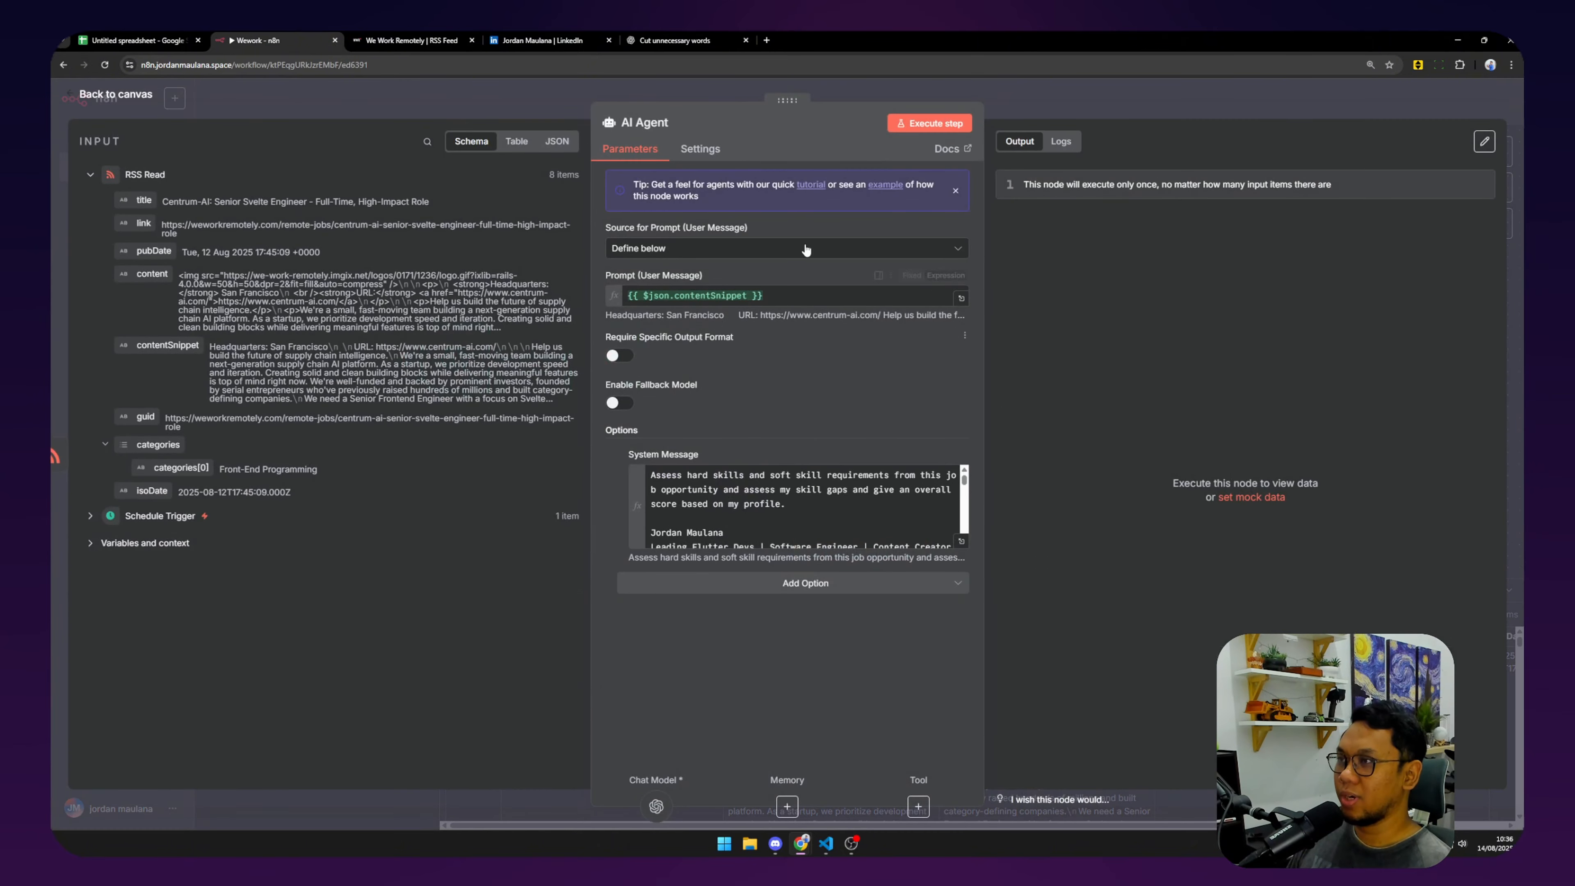
{"action": "left_click", "coordinate": [924, 122]}
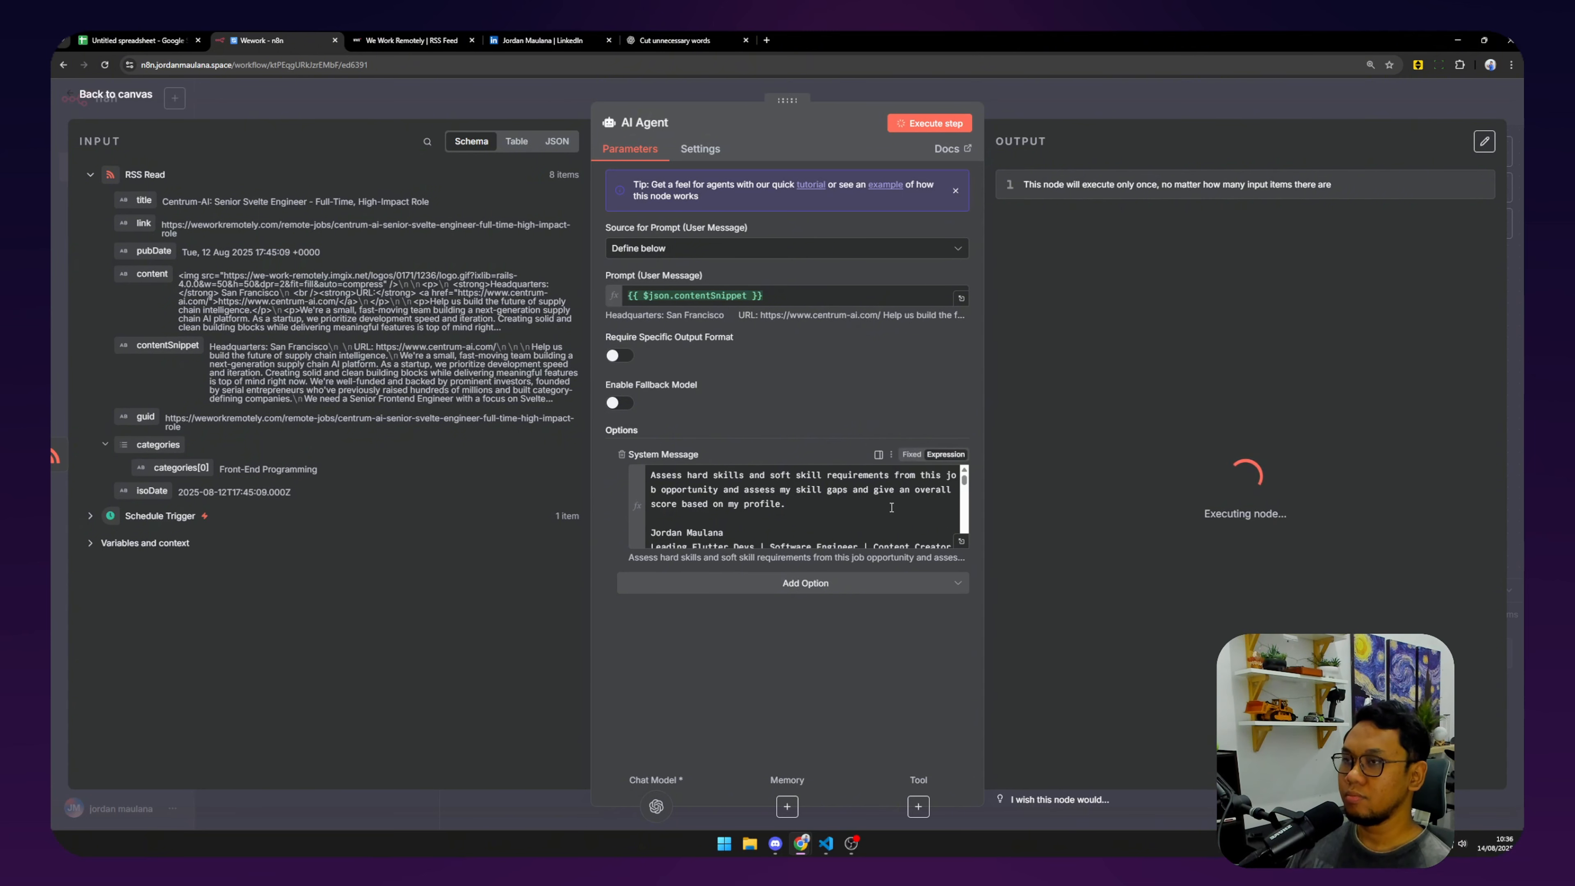
{"action": "scroll", "coordinate": [888, 508], "scroll_direction": "down", "scroll_amount": 5}
{"action": "scroll", "coordinate": [887, 509], "scroll_direction": "down", "scroll_amount": 8}
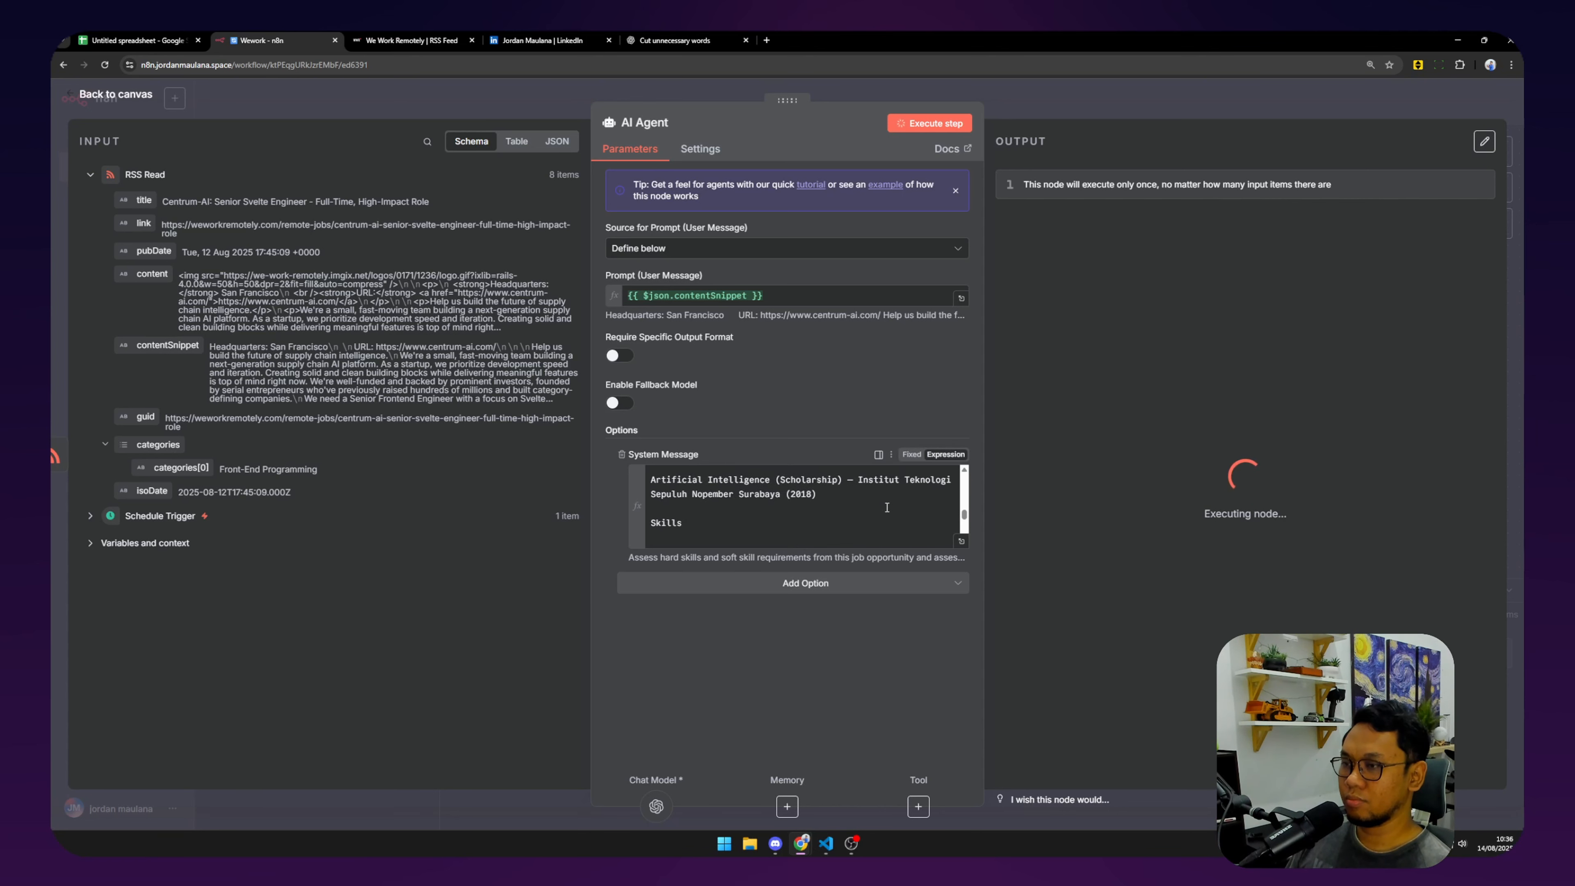
{"action": "scroll", "coordinate": [886, 507], "scroll_direction": "down", "scroll_amount": 3}
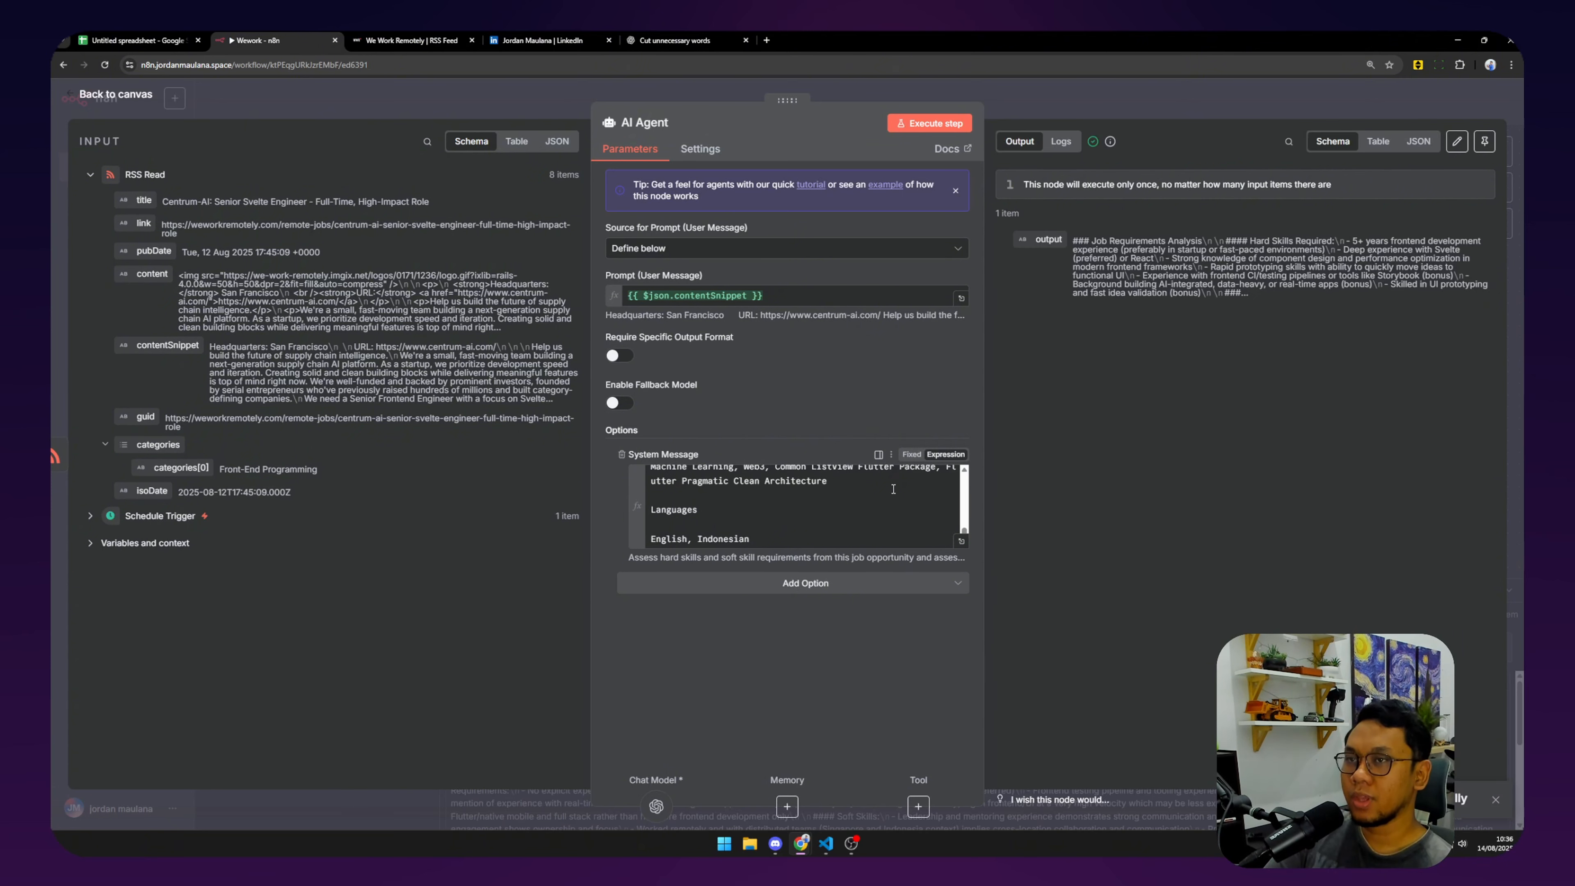
Read the agent's job analysis in Table view, then switch to the untitled Google spreadsheet.
{"action": "left_click", "coordinate": [1377, 141]}
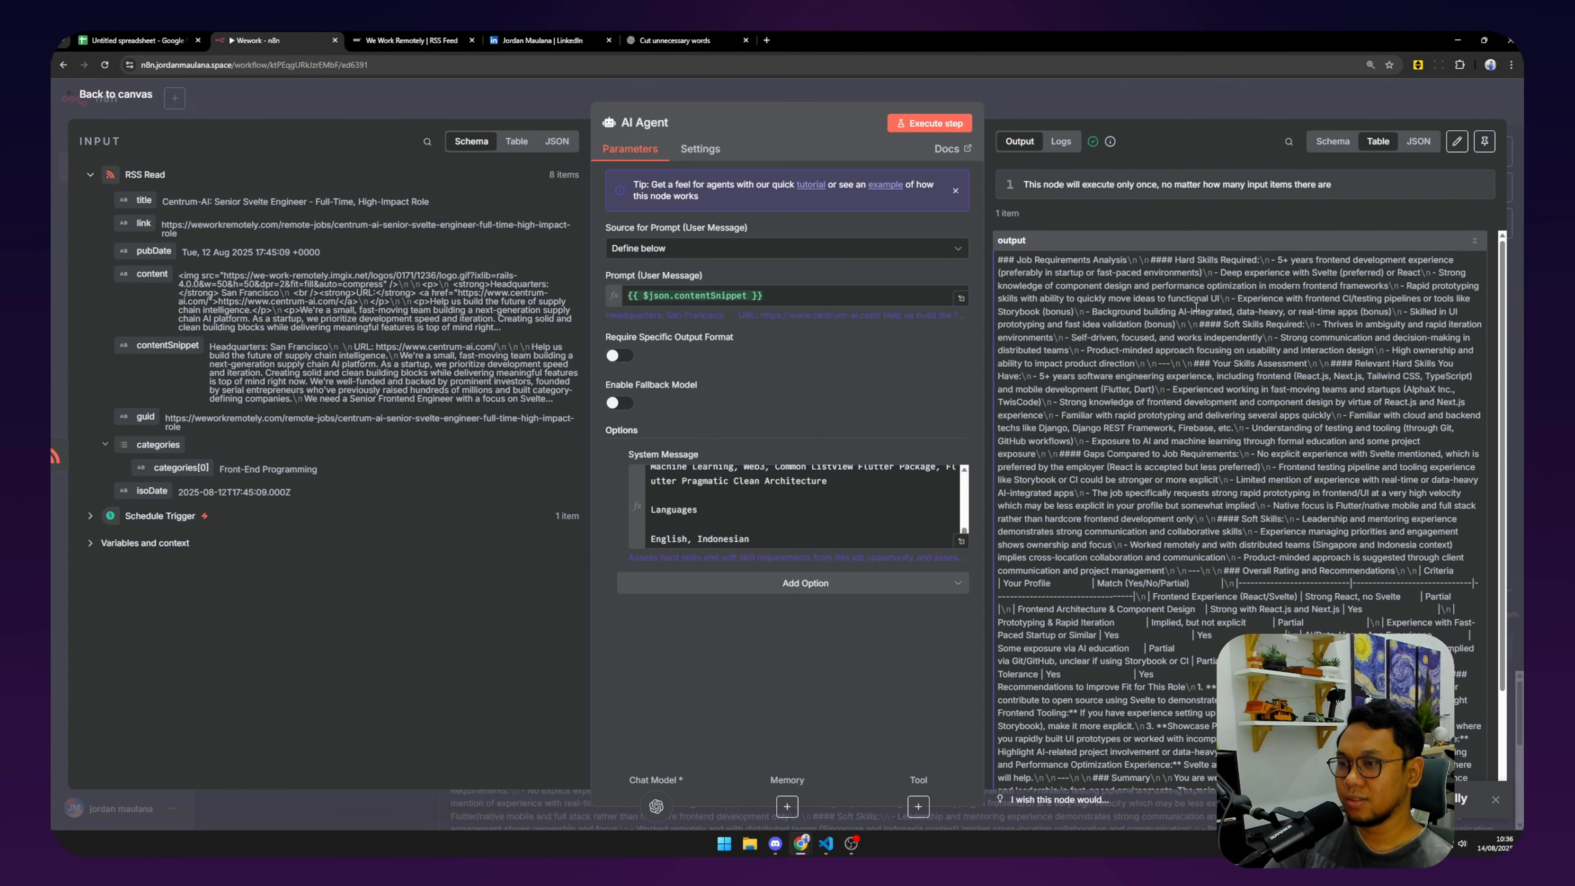
{"action": "scroll", "coordinate": [1196, 307], "scroll_direction": "down", "scroll_amount": 2}
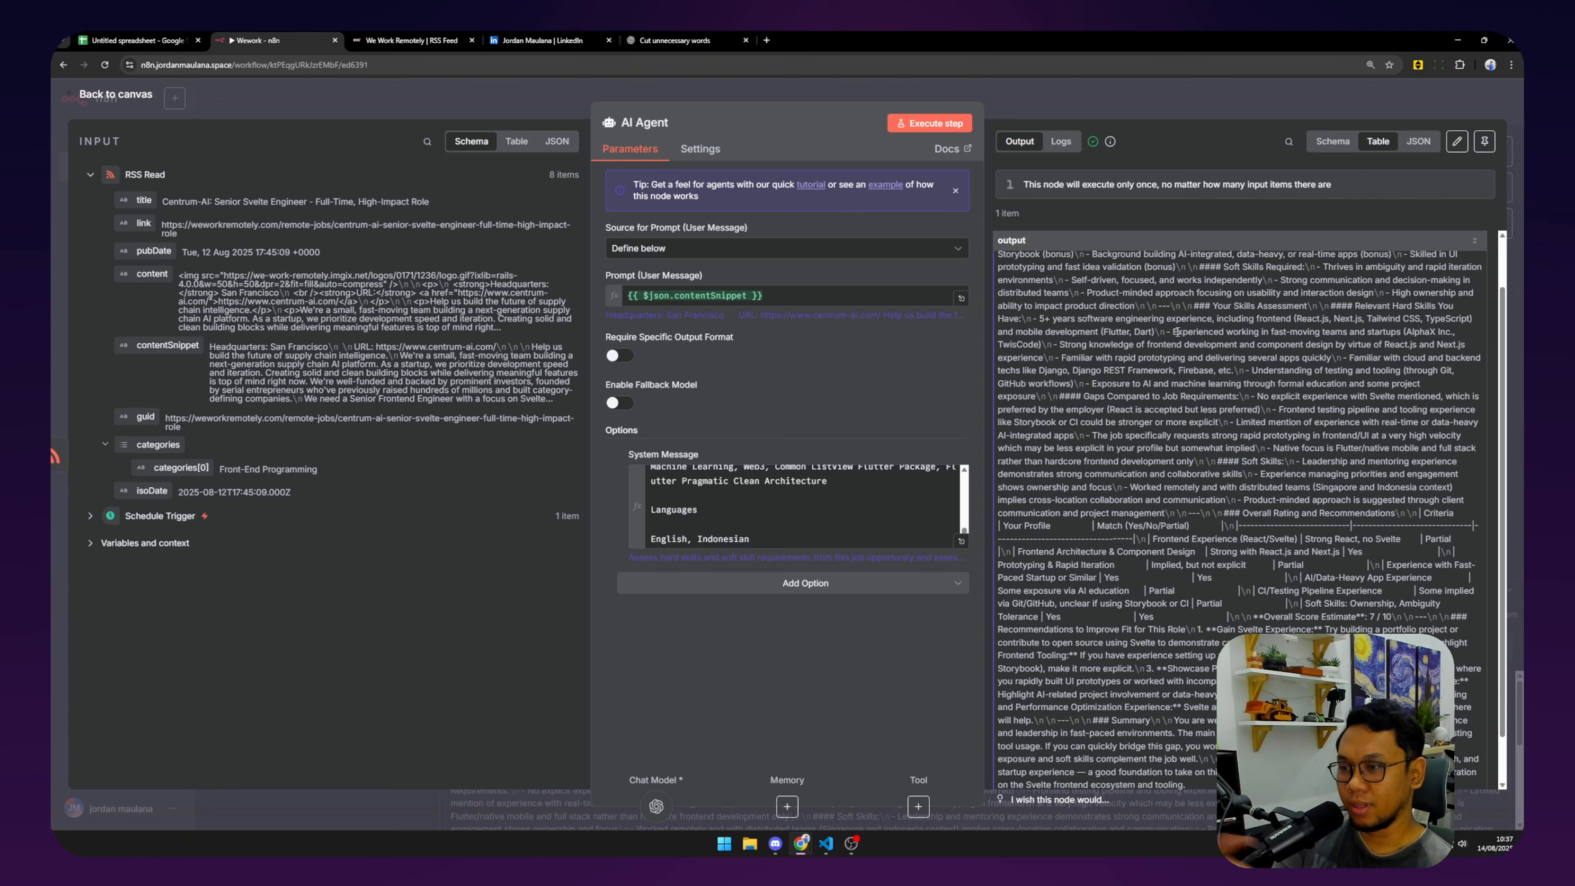
{"action": "scroll", "coordinate": [1176, 332], "scroll_direction": "down", "scroll_amount": 2}
{"action": "scroll", "coordinate": [1178, 333], "scroll_direction": "up", "scroll_amount": 4}
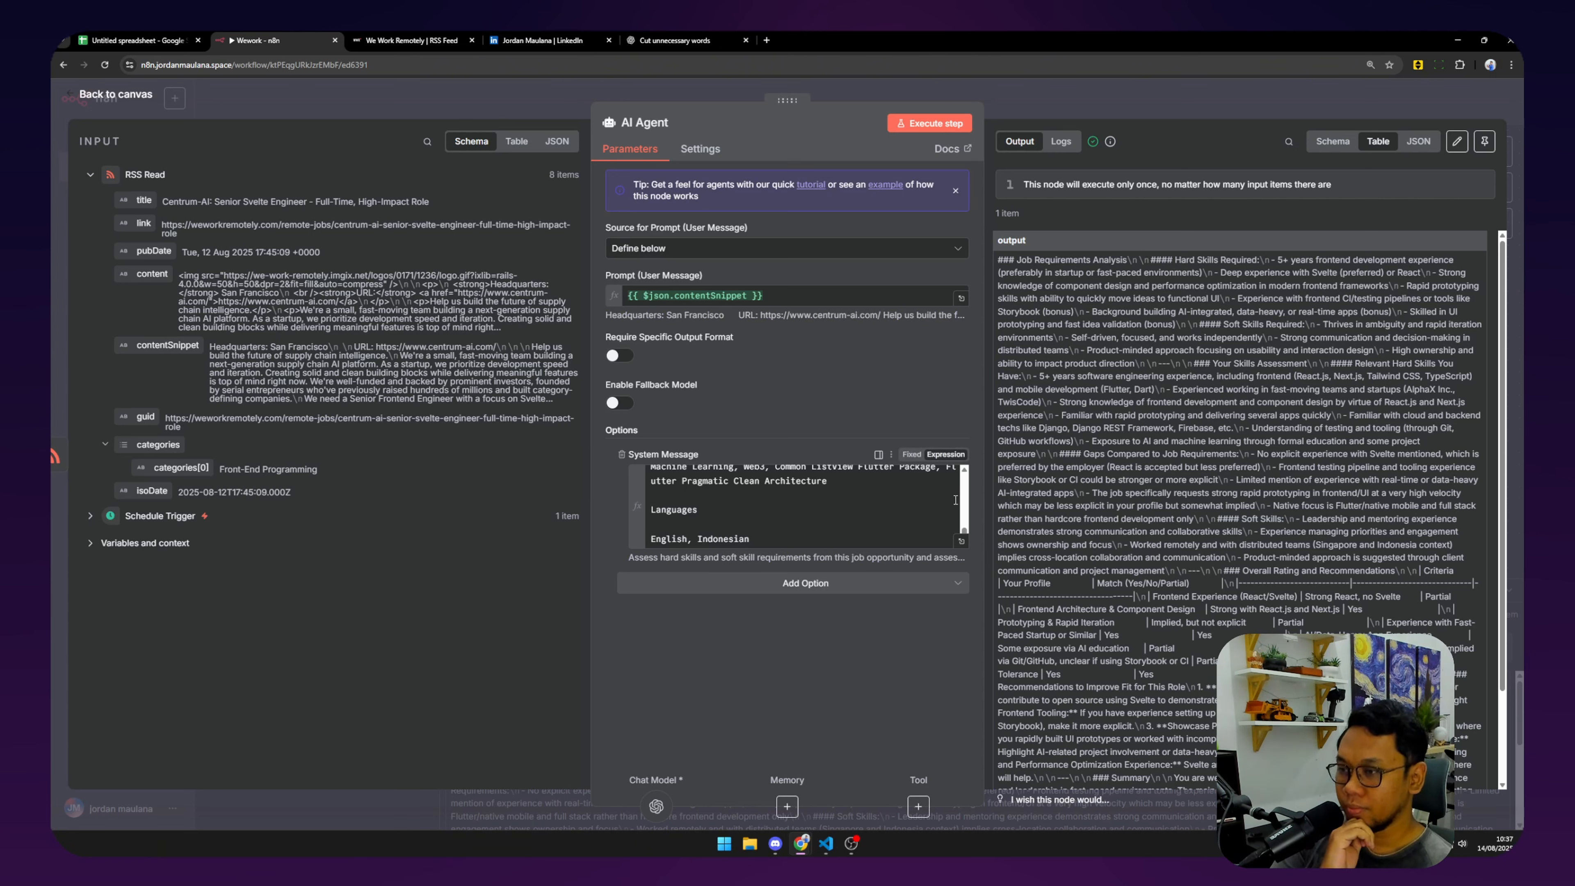
{"action": "scroll", "coordinate": [1193, 380], "scroll_direction": "down", "scroll_amount": 2}
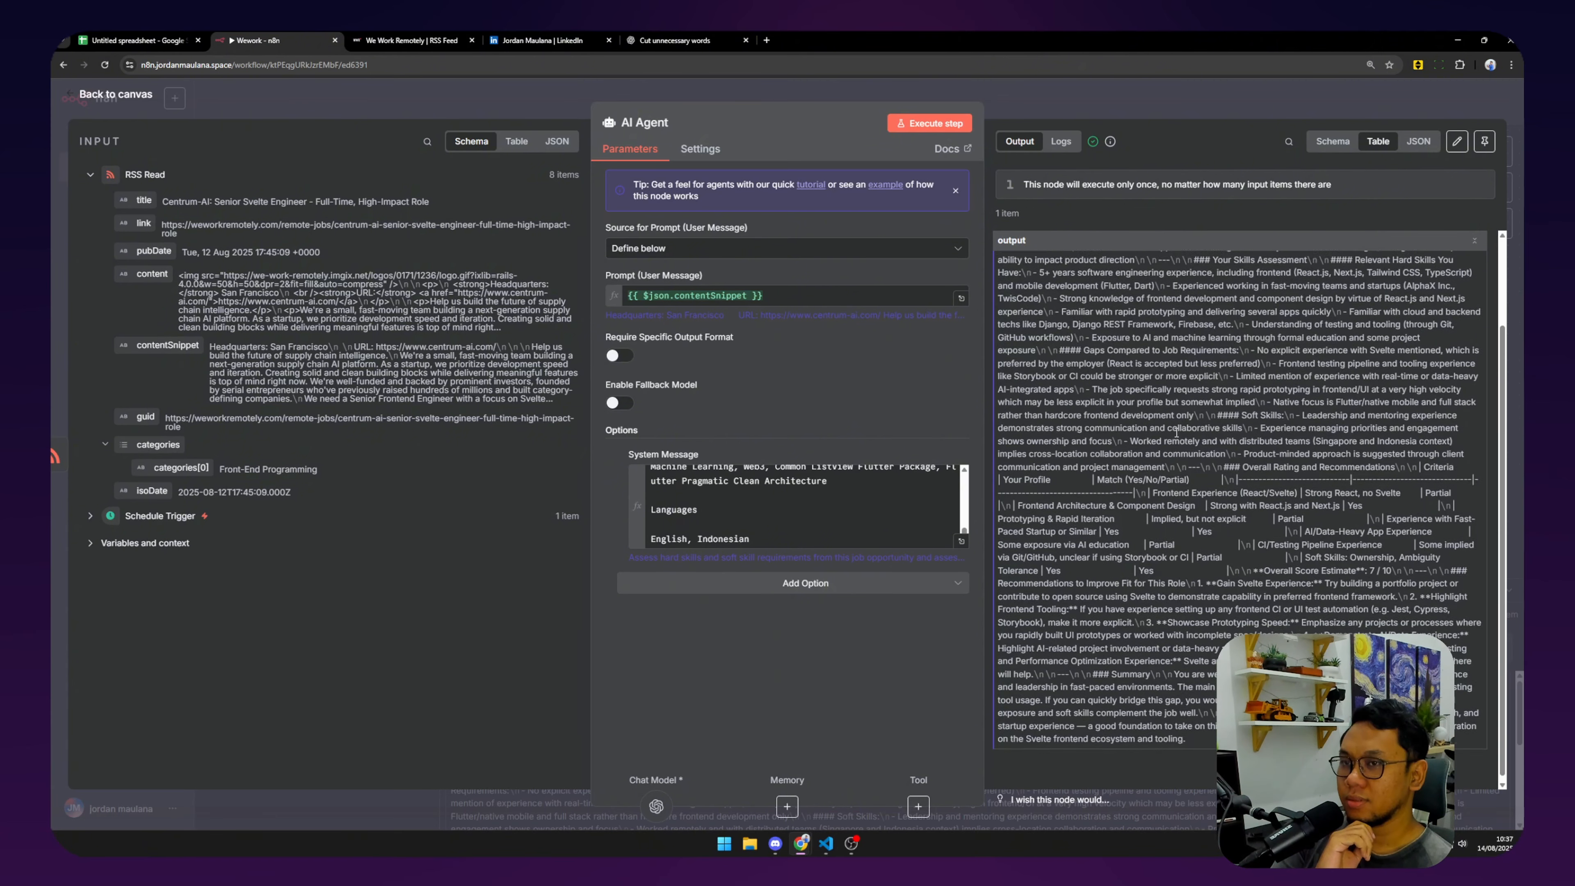
{"action": "scroll", "coordinate": [1193, 380], "scroll_direction": "up", "scroll_amount": 2}
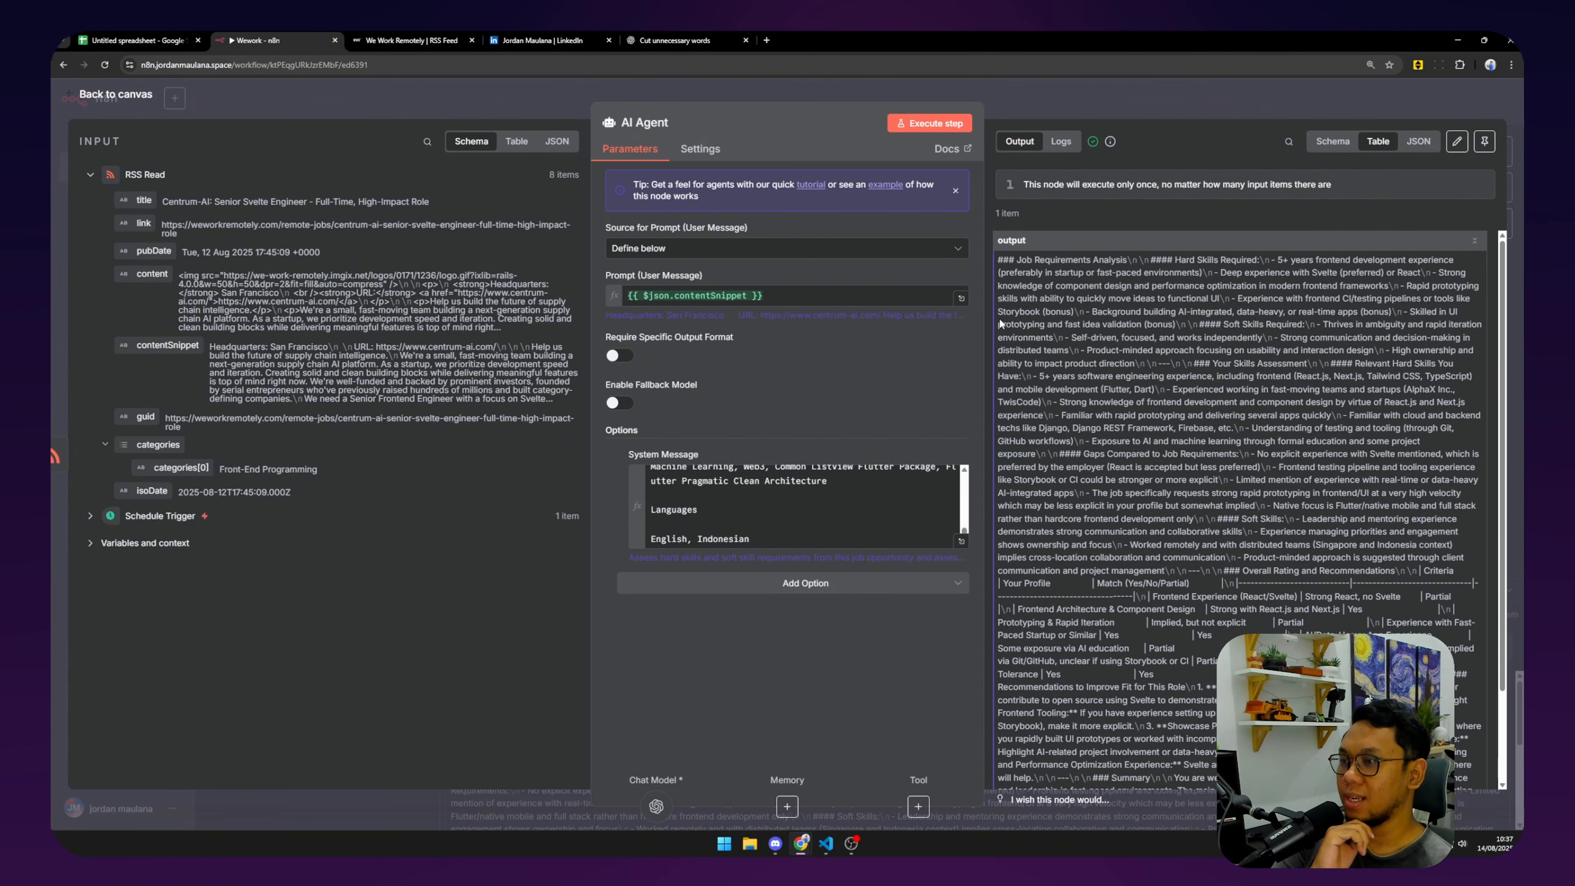
{"action": "left_click", "coordinate": [139, 41]}
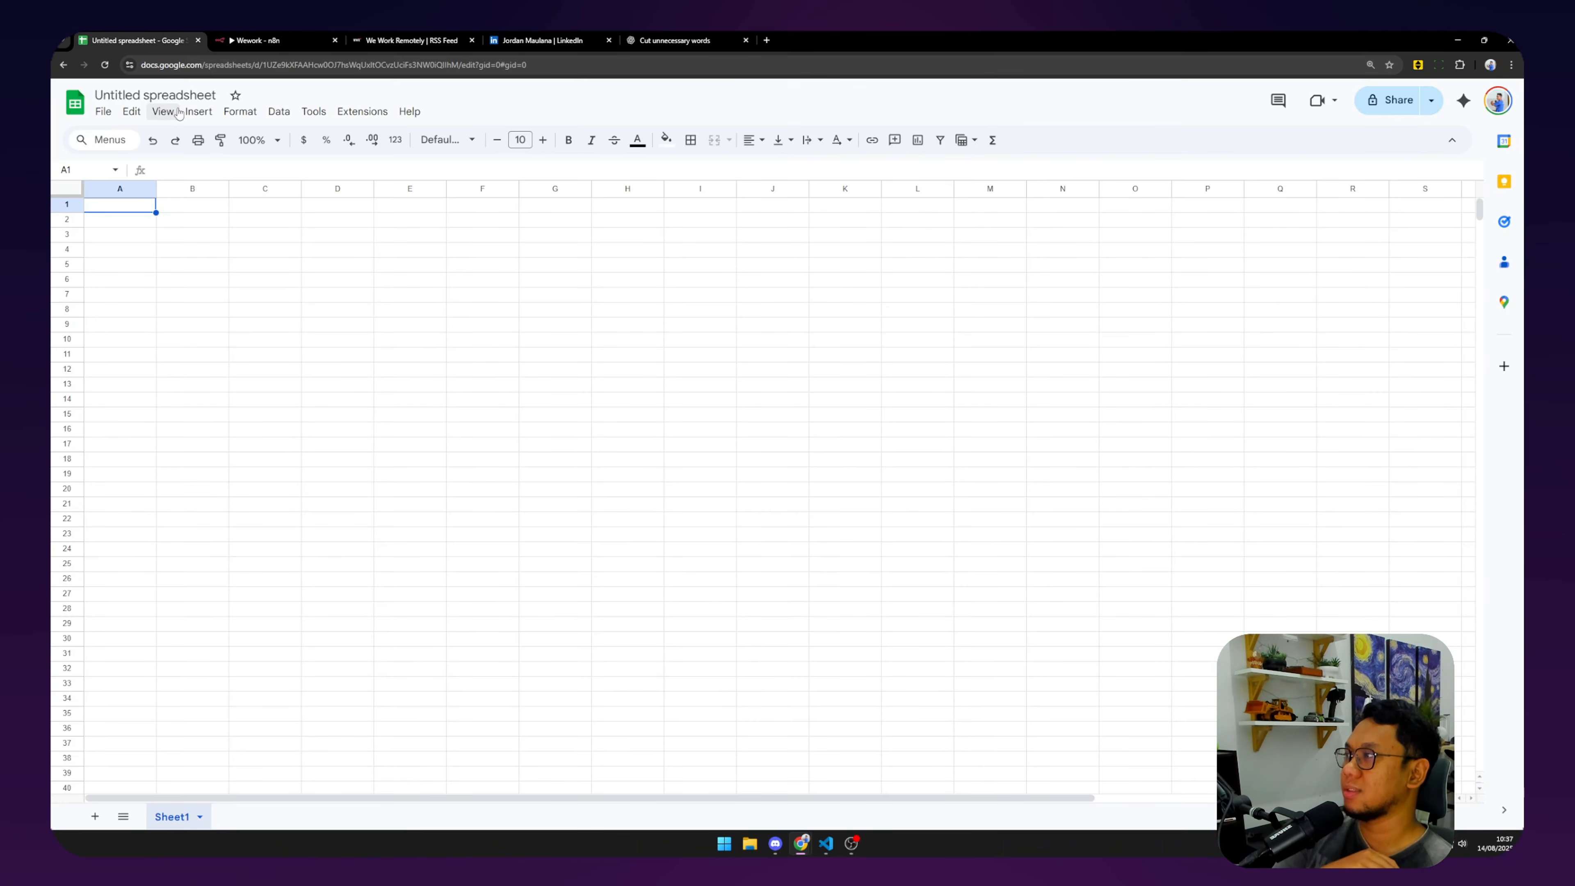
Rename the spreadsheet to 'Loker'.
{"action": "left_click", "coordinate": [155, 94]}
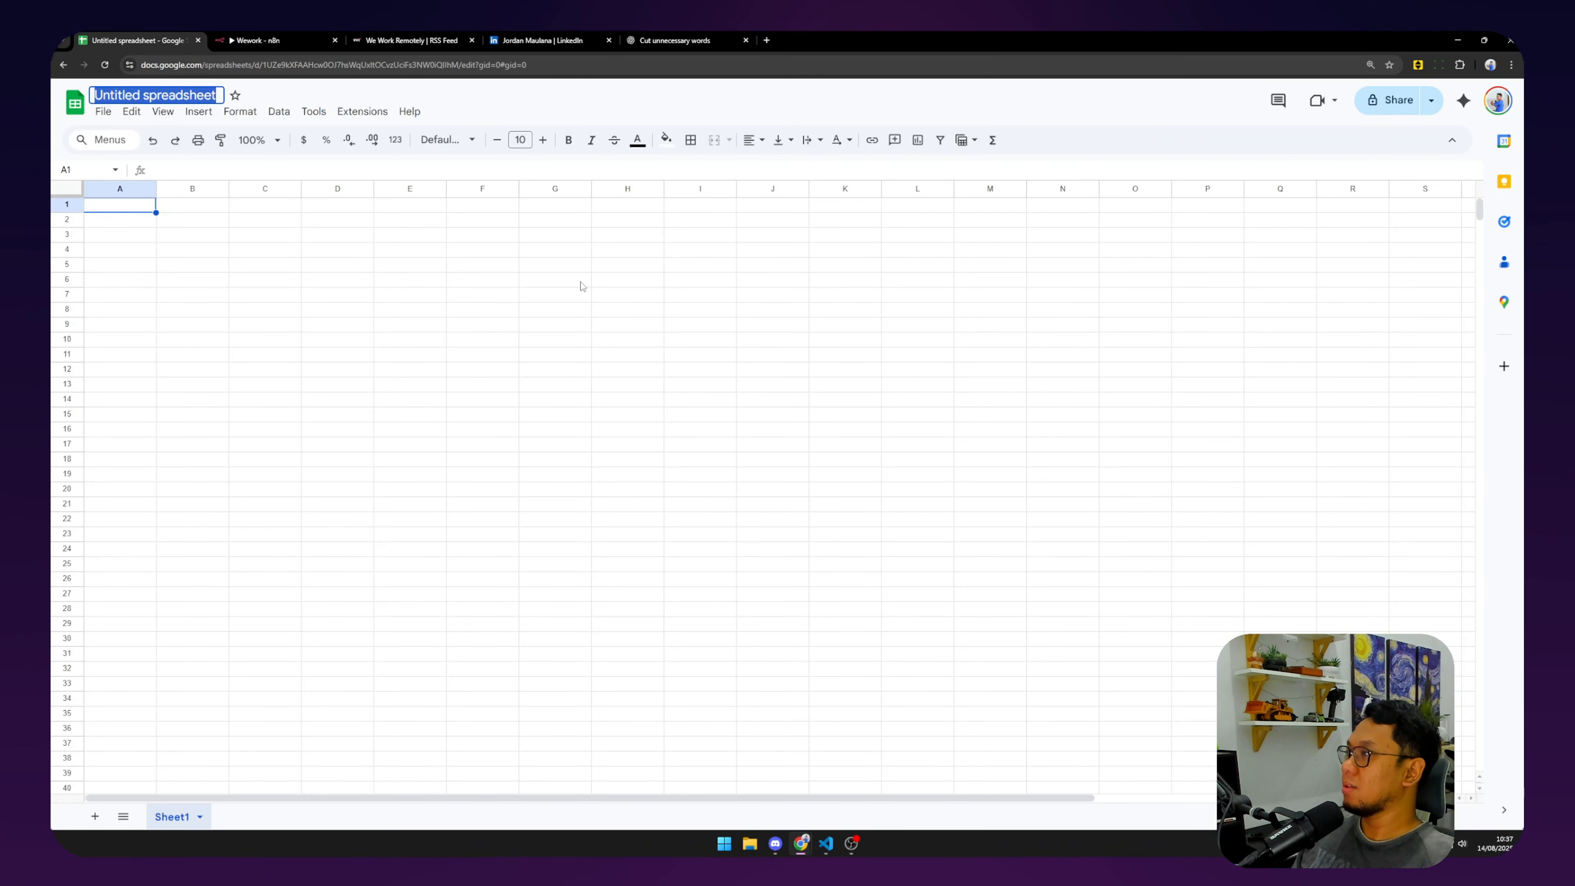
{"action": "type", "text": "Loker"}
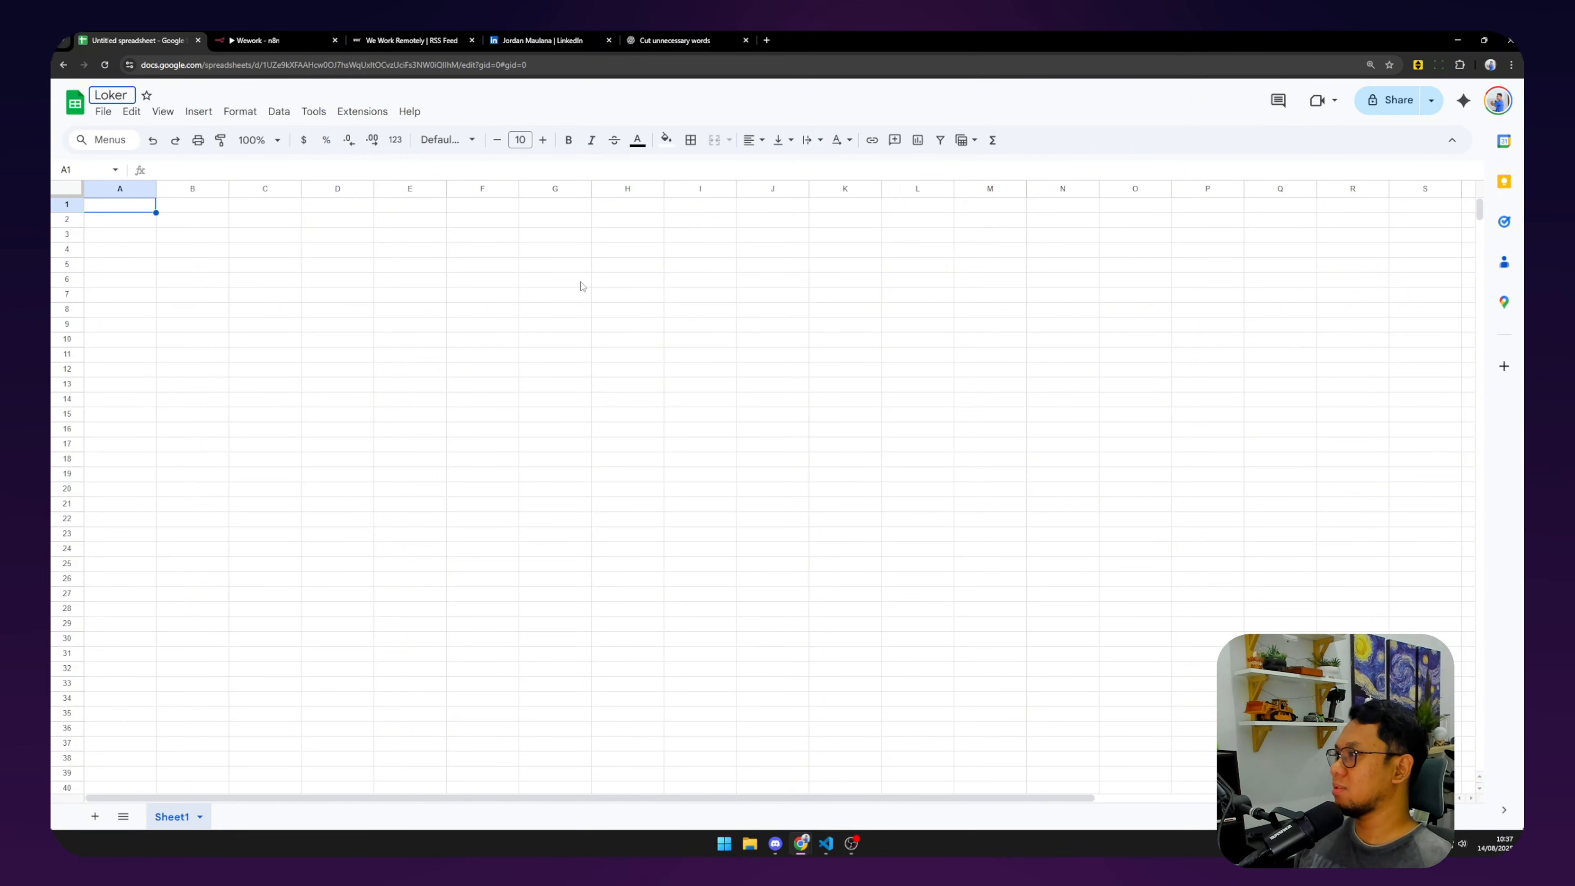
{"action": "left_click", "coordinate": [172, 374]}
Enter the headers no, link and hard skill in A1 to C1.
{"action": "left_click", "coordinate": [120, 210]}
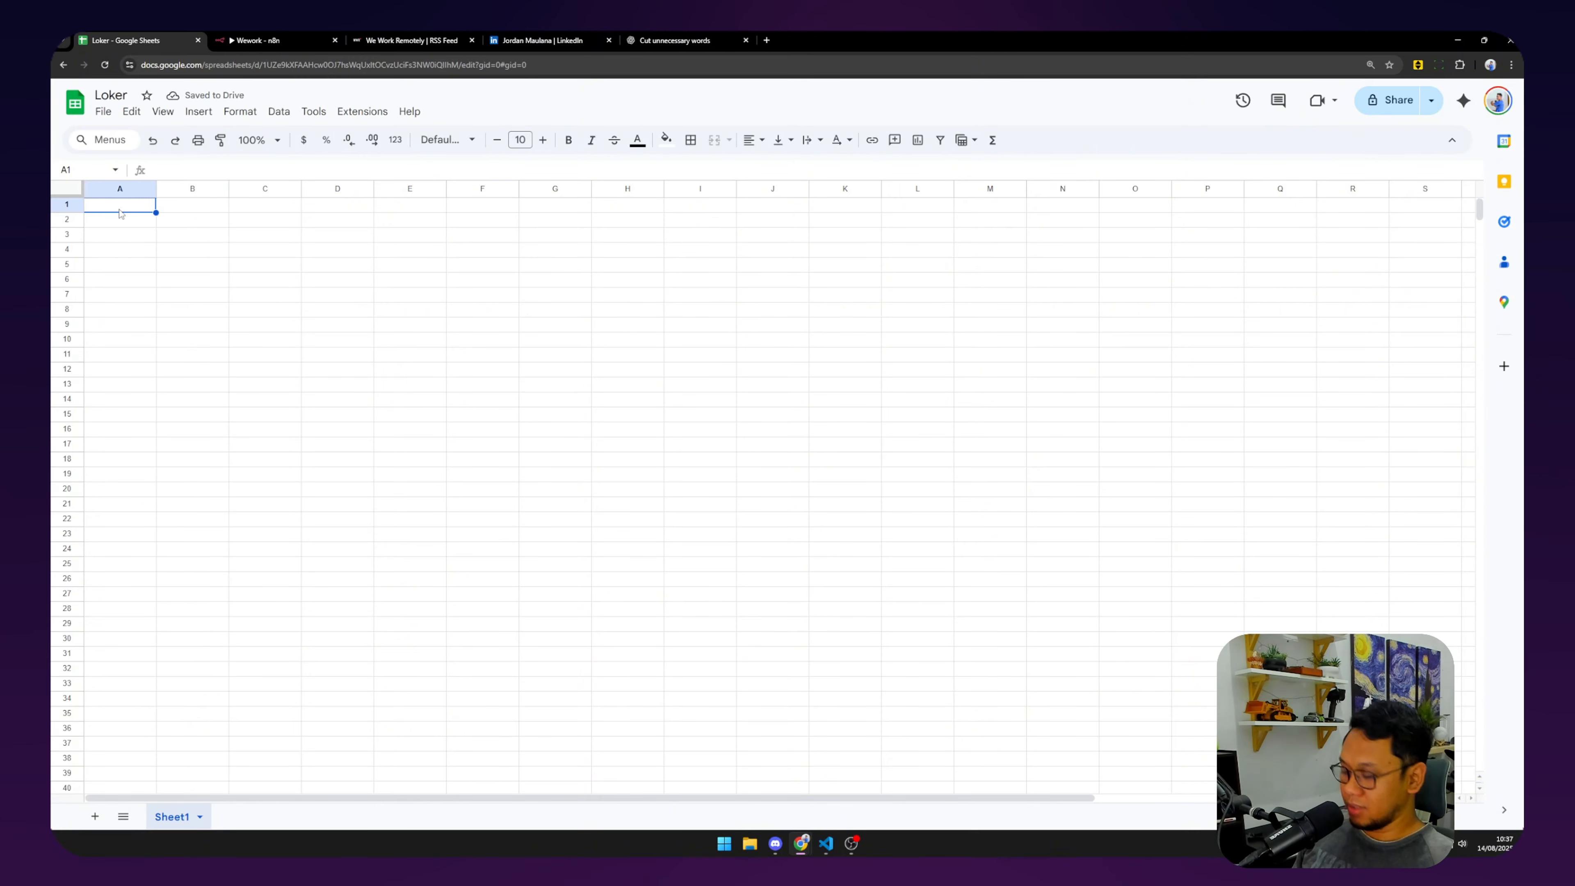
{"action": "type", "text": "no"}
{"action": "key", "text": "Tab"}
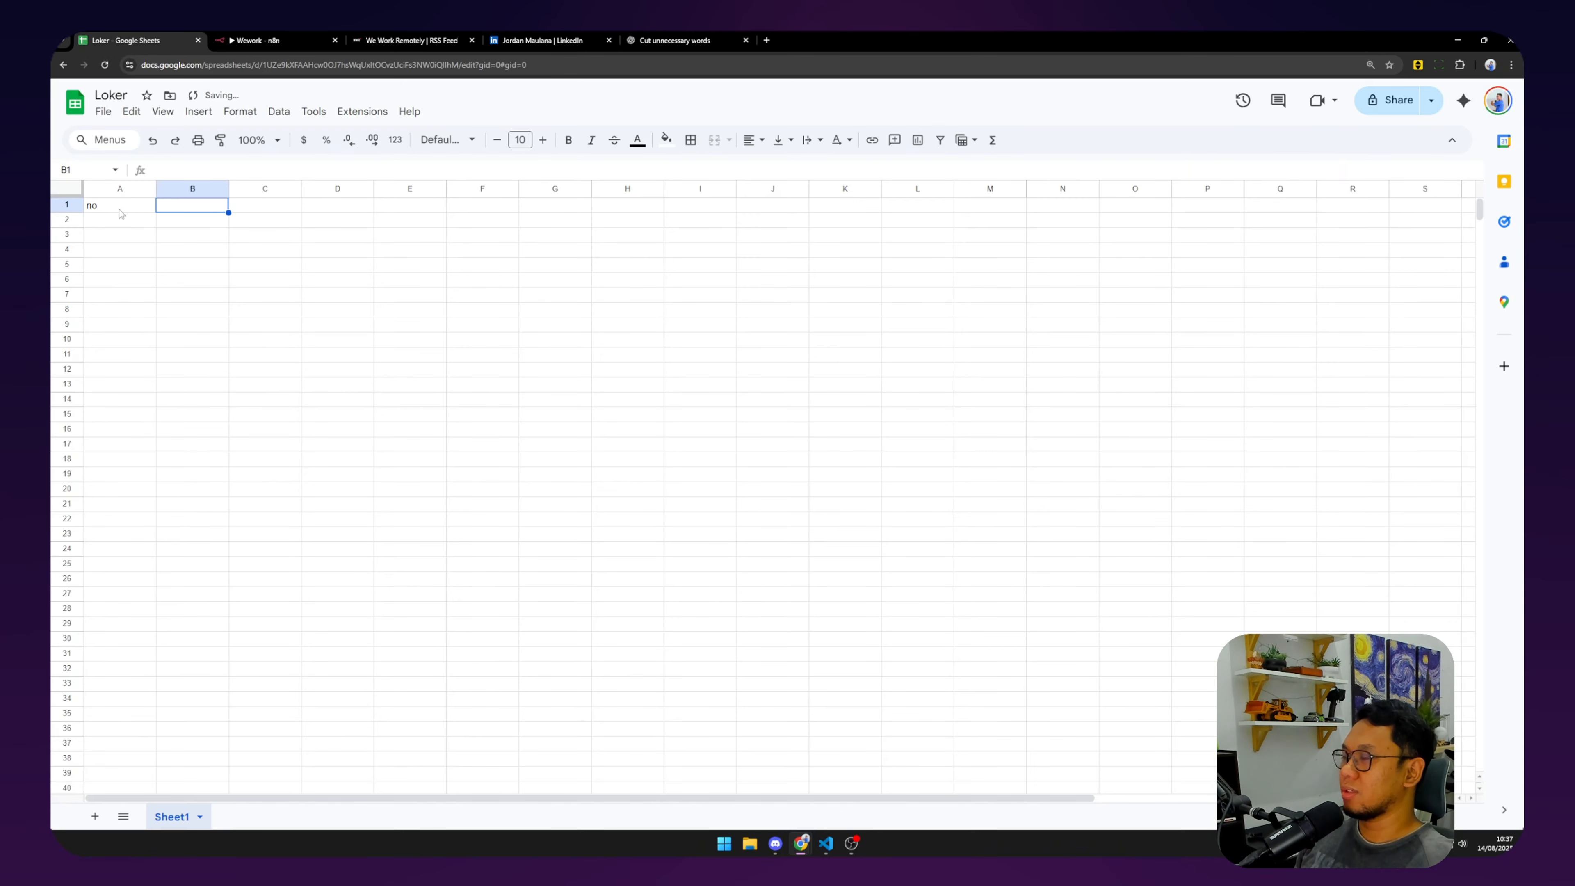
{"action": "type", "text": "link"}
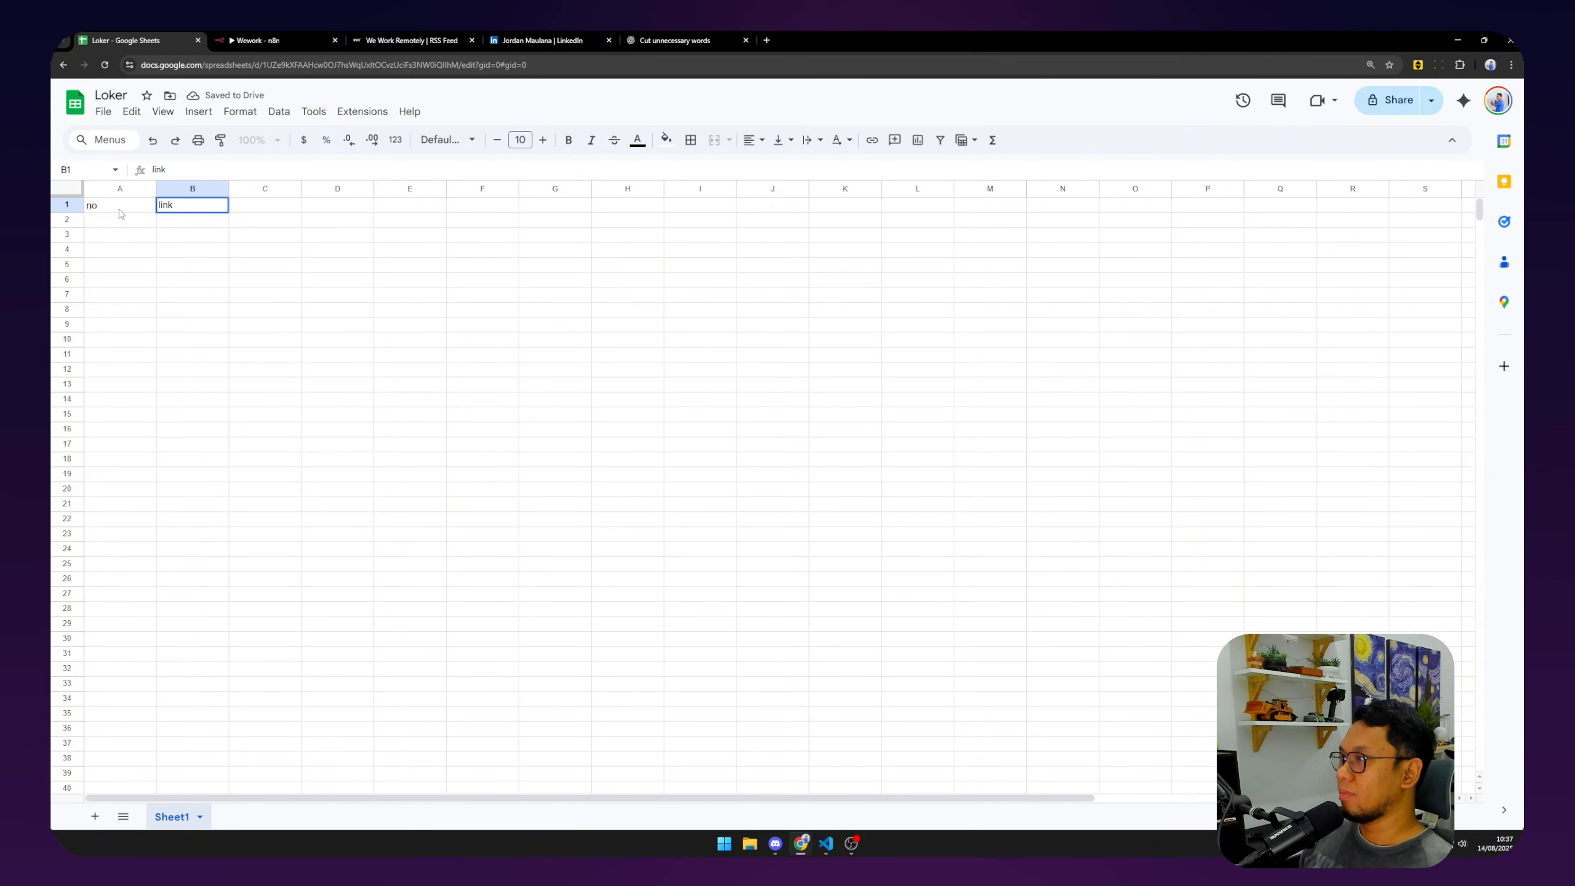
{"action": "key", "text": "Tab"}
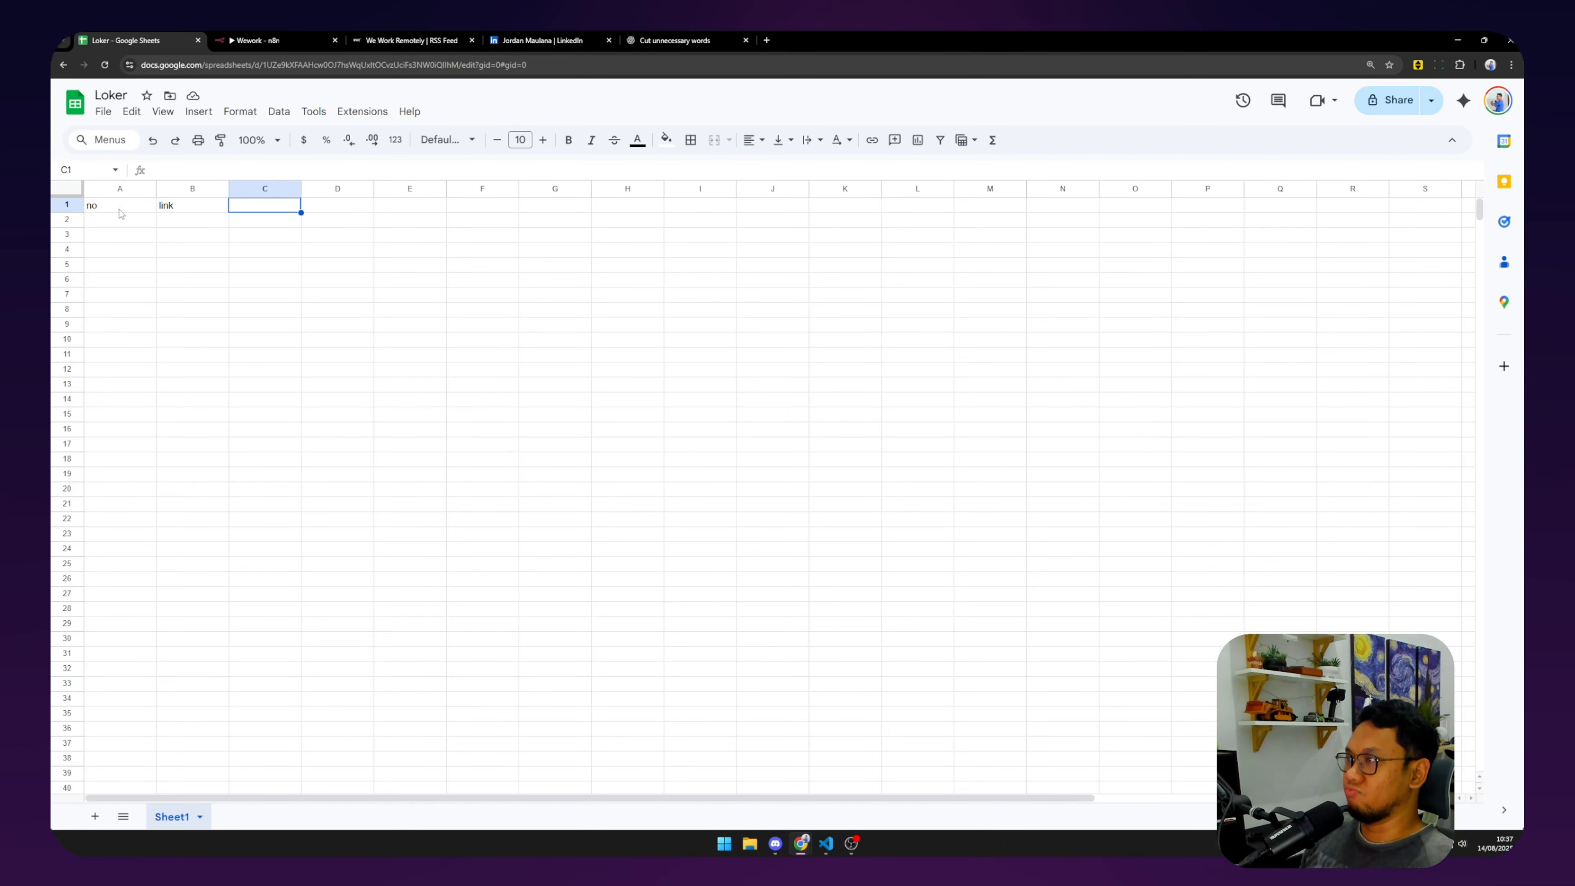
{"action": "type", "text": "s"}
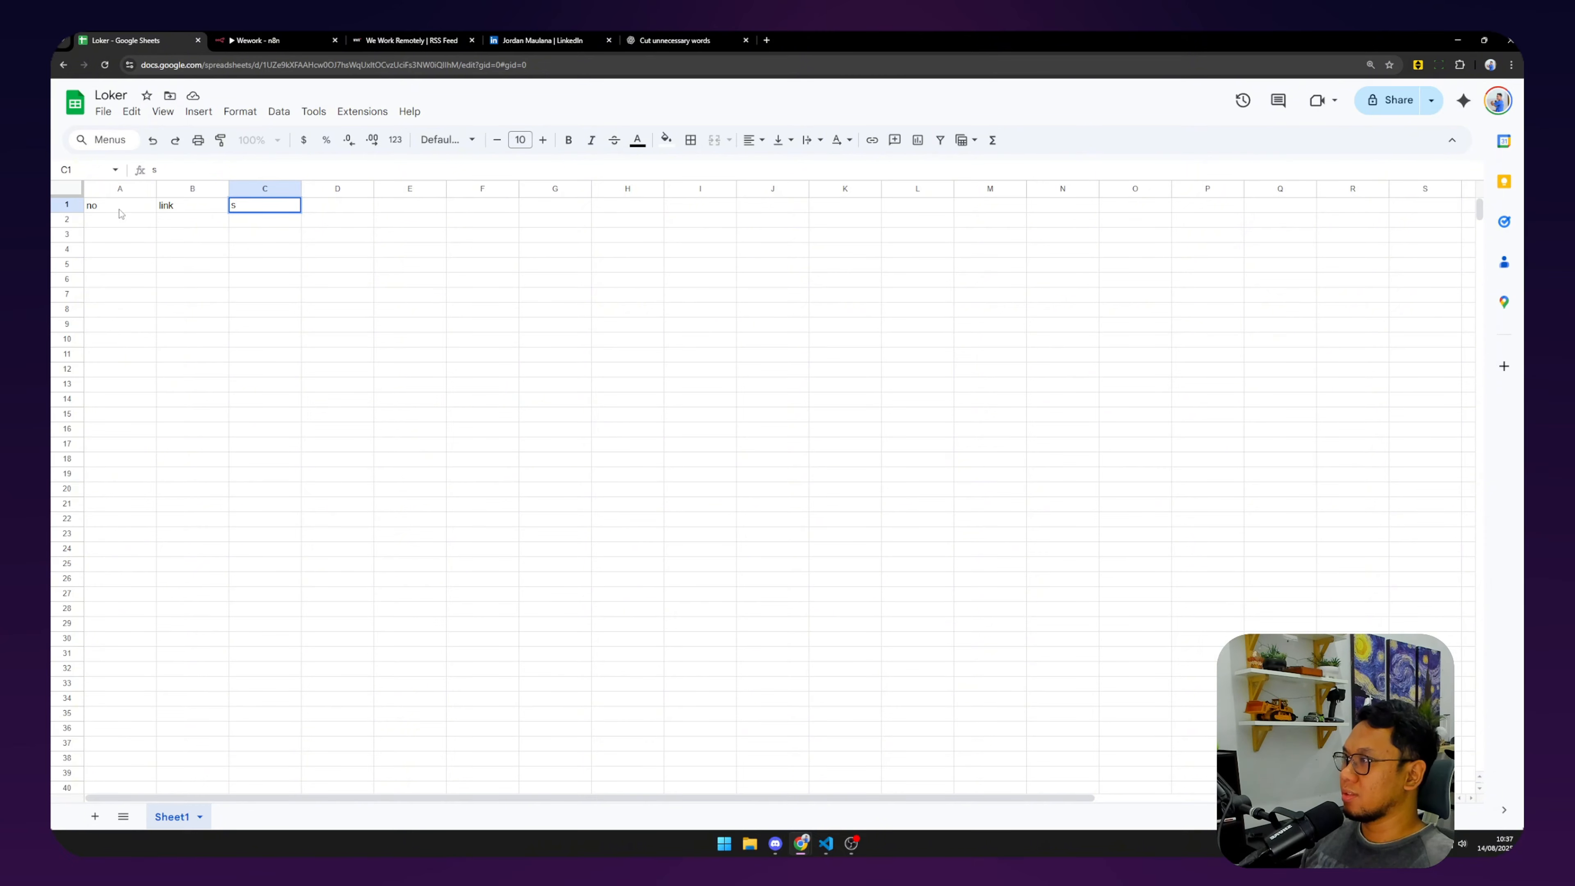
{"action": "type", "text": "o"}
{"action": "type", "text": "core"}
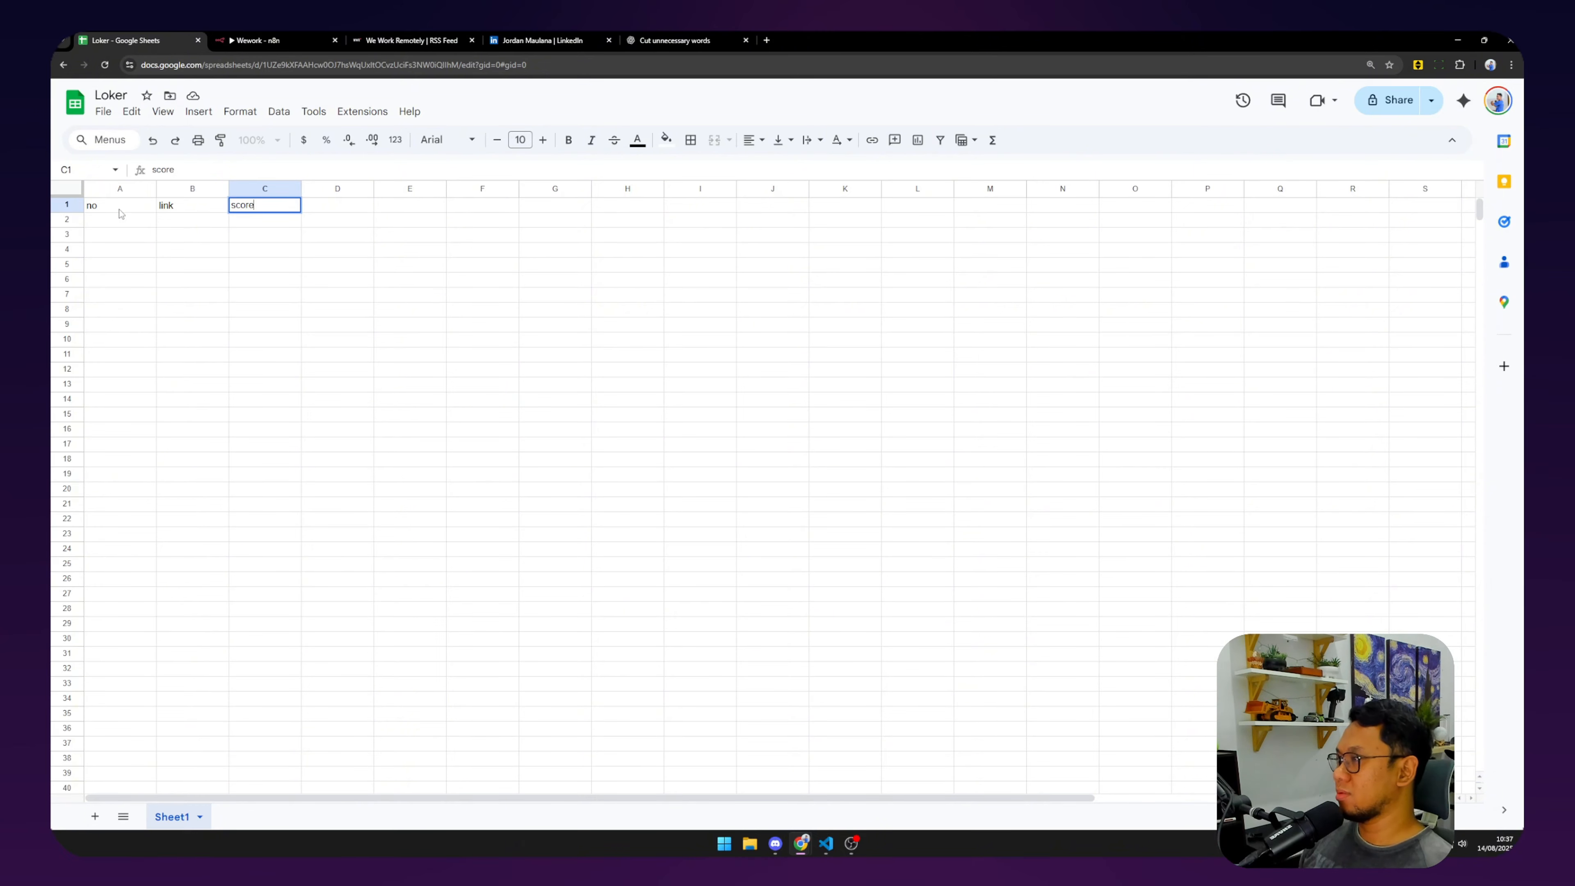
{"action": "key", "text": "Tab"}
{"action": "key", "text": "Left"}
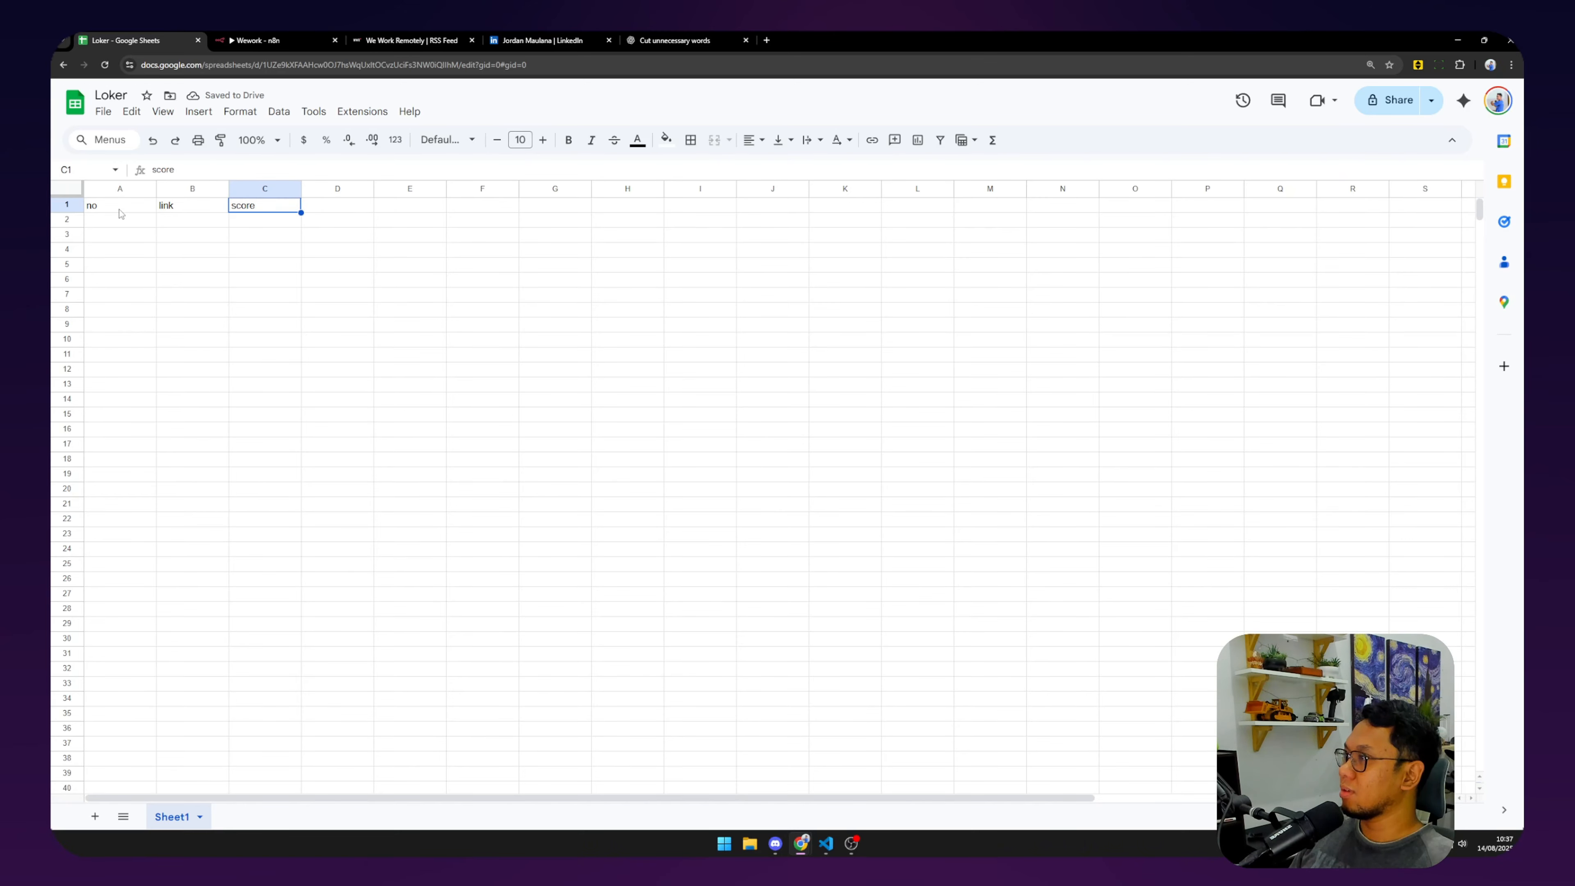
{"action": "type", "text": "hard skill"}
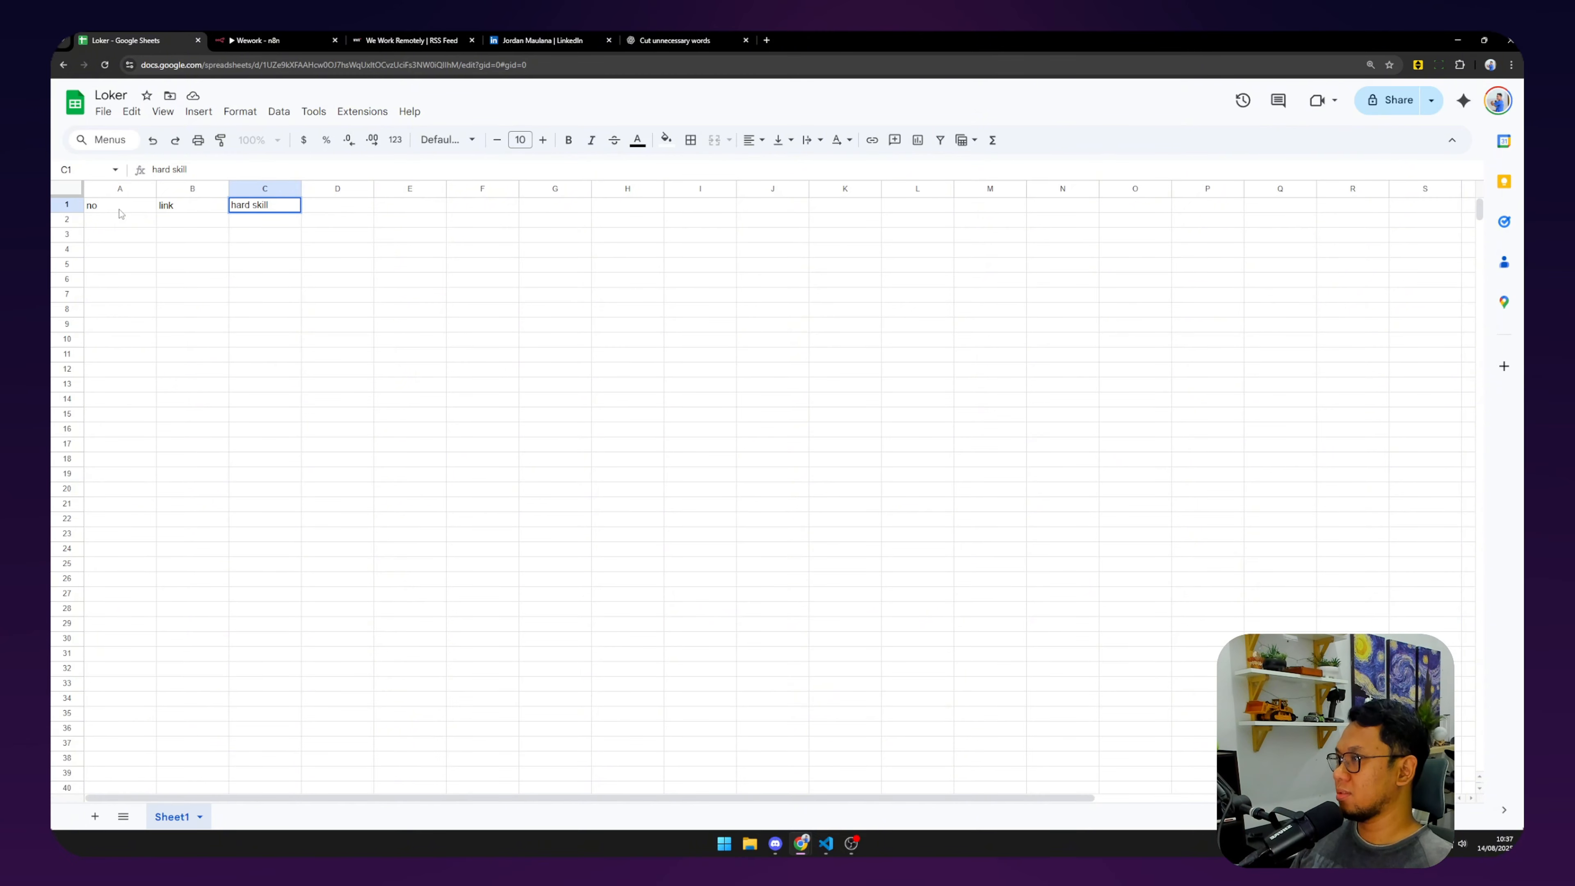
{"action": "key", "text": "Tab"}
Enter the headers soft skill, hard skill gap, soft skill gap and score in D1 to G1.
{"action": "type", "text": "soft ski"}
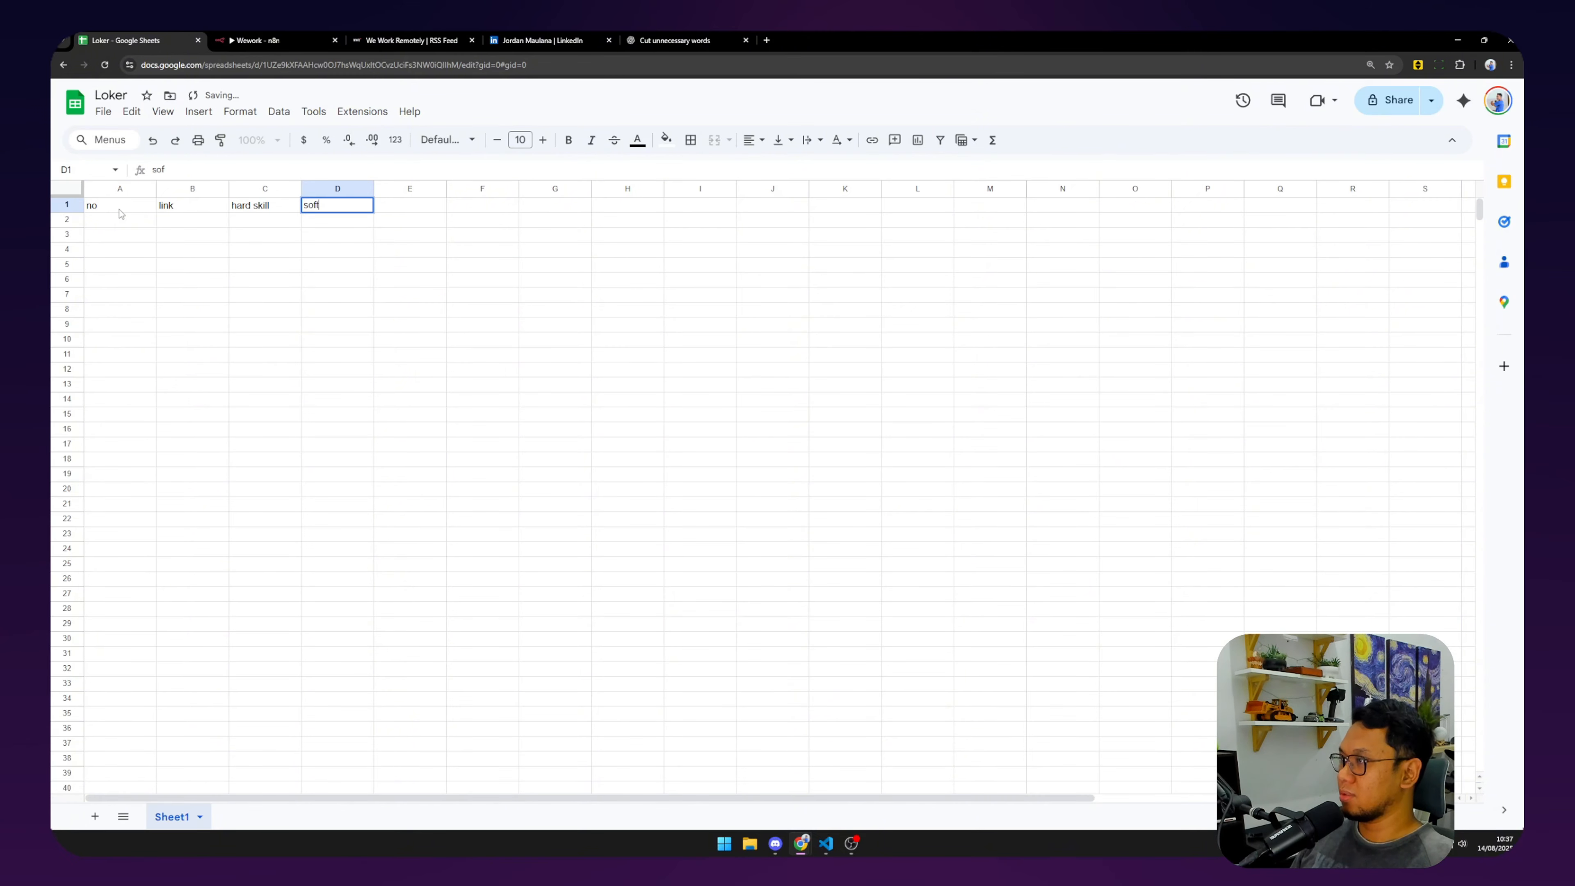
{"action": "key", "text": "Tab"}
{"action": "type", "text": "ha"}
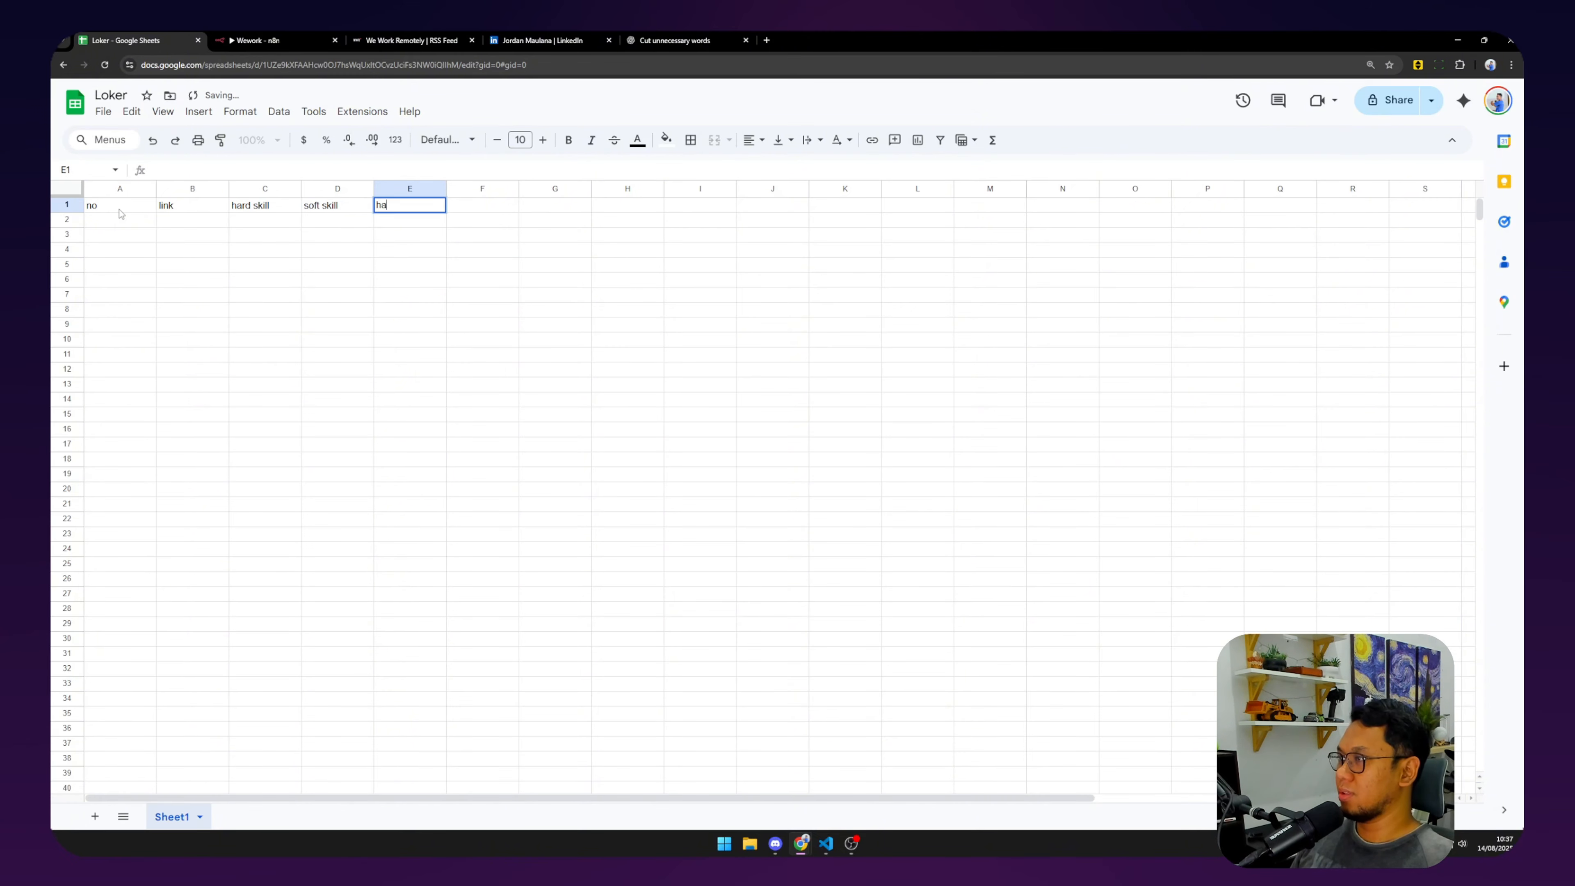
{"action": "type", "text": "rd skill gap"}
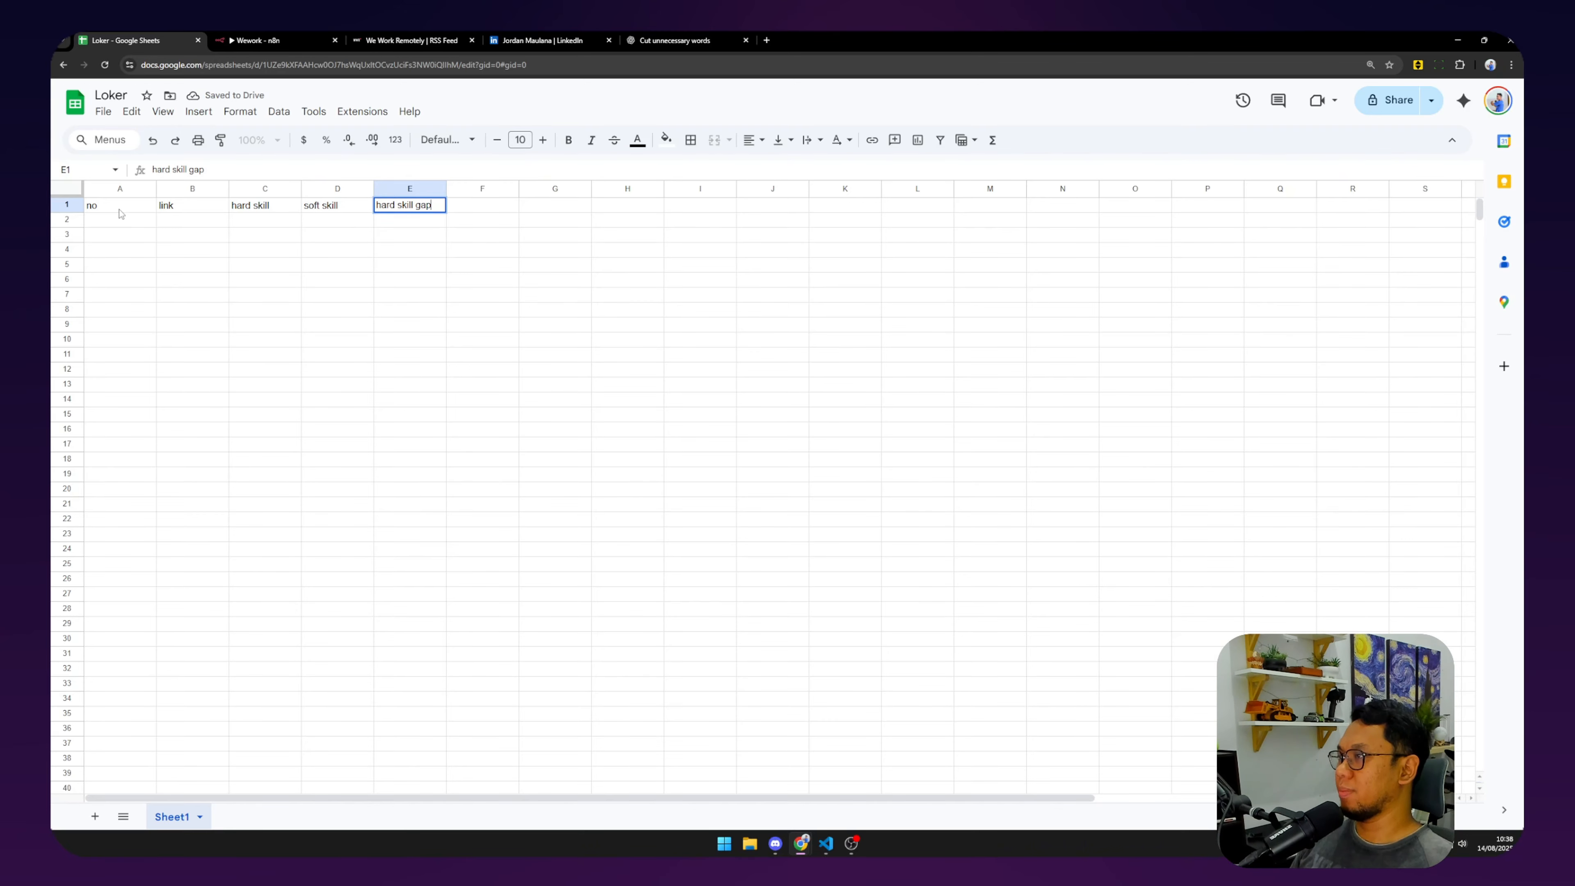
{"action": "key", "text": "Tab"}
{"action": "type", "text": "soft skill"}
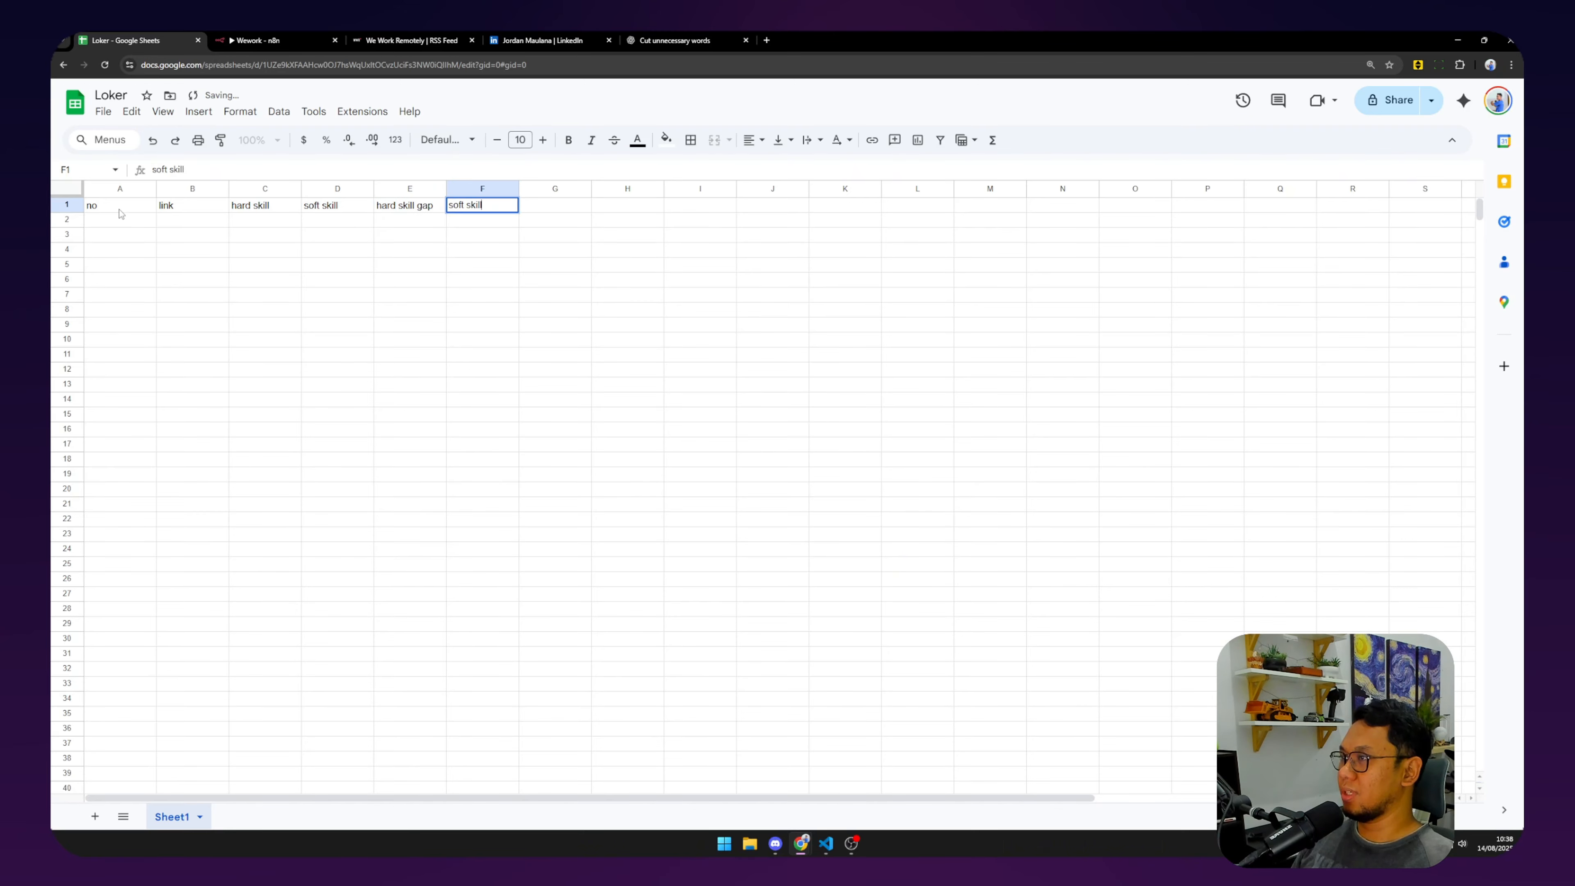
{"action": "type", "text": " gap"}
{"action": "key", "text": "Tab"}
{"action": "type", "text": "ore"}
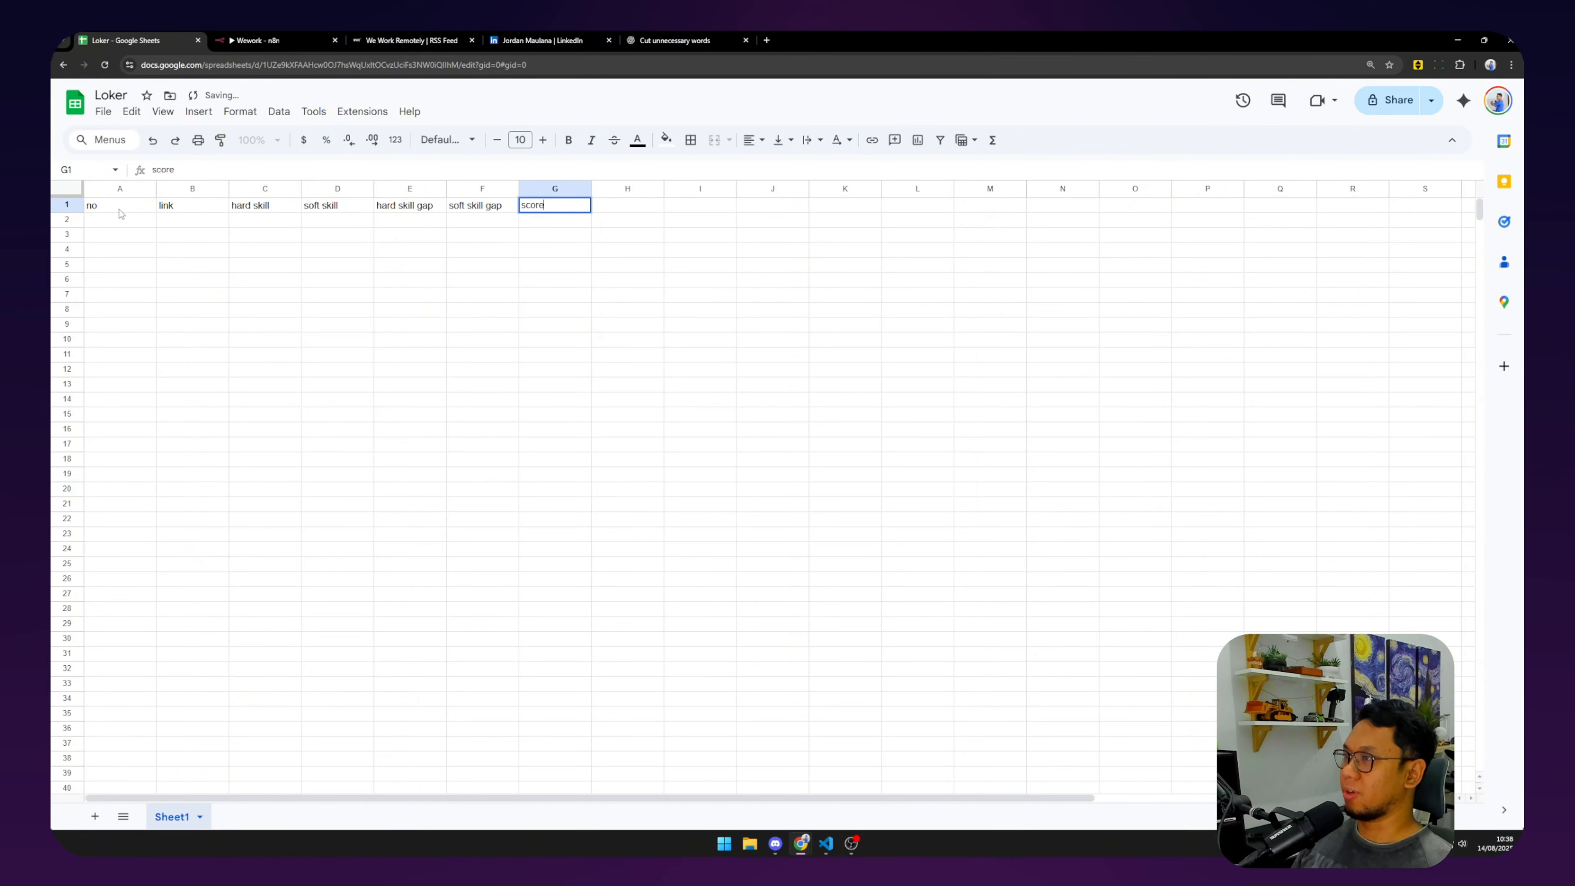
{"action": "key", "text": "Return"}
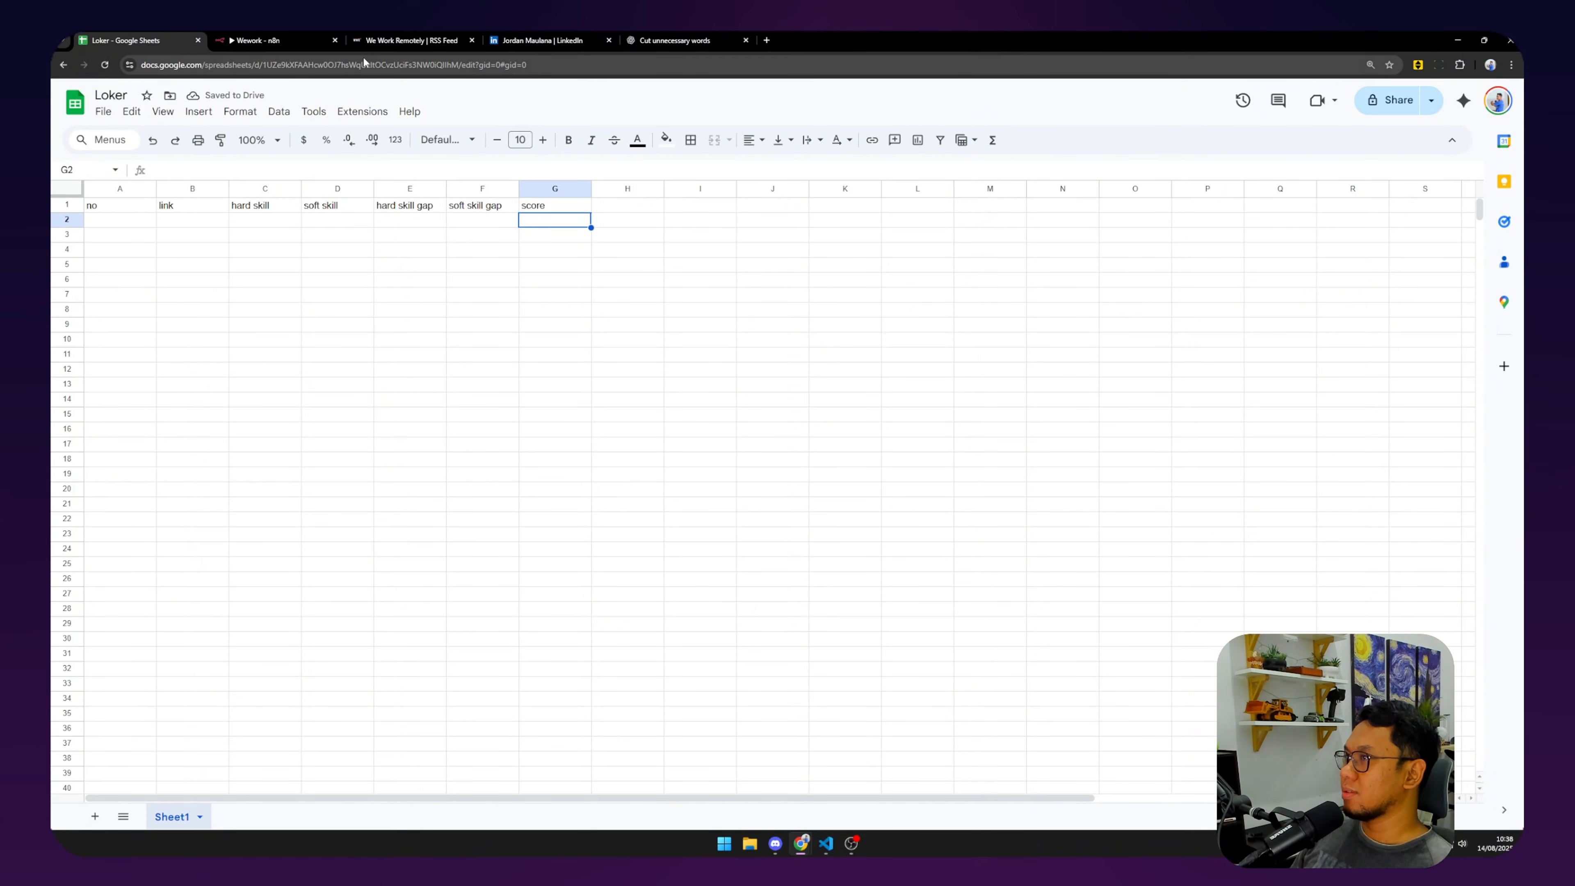
Review the Loker headers A1–G1, then select the skill columns C and D and gap headers E1:F1.
{"action": "left_click", "coordinate": [136, 209]}
{"action": "left_click", "coordinate": [197, 208]}
{"action": "left_click", "coordinate": [271, 209]}
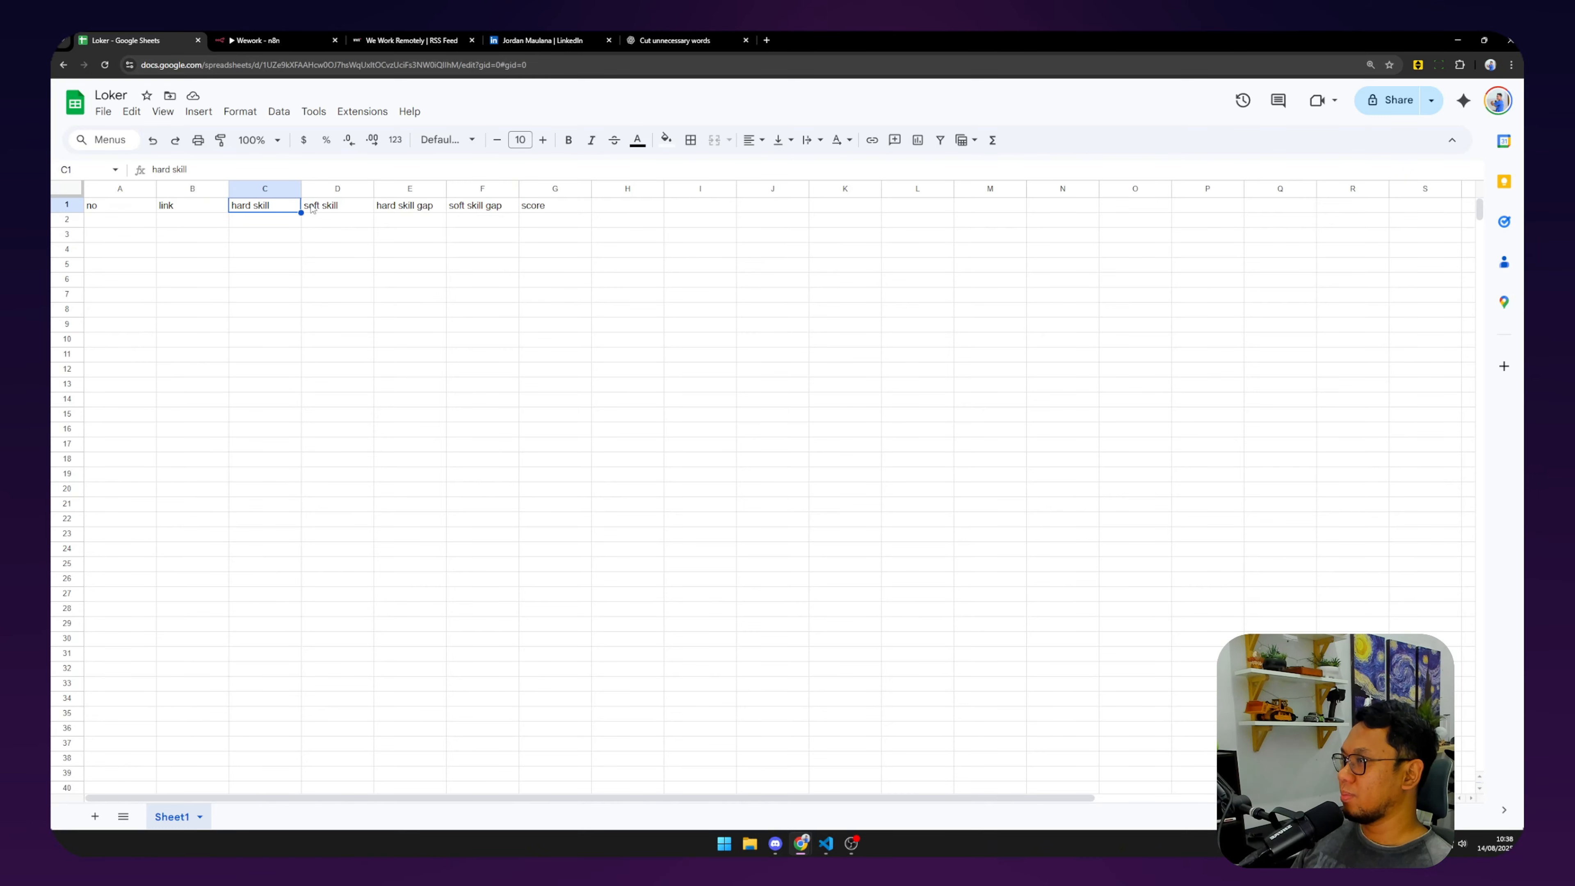
{"action": "left_click", "coordinate": [343, 207]}
{"action": "left_click", "coordinate": [416, 209]}
{"action": "left_click", "coordinate": [474, 208]}
{"action": "left_click", "coordinate": [531, 204]}
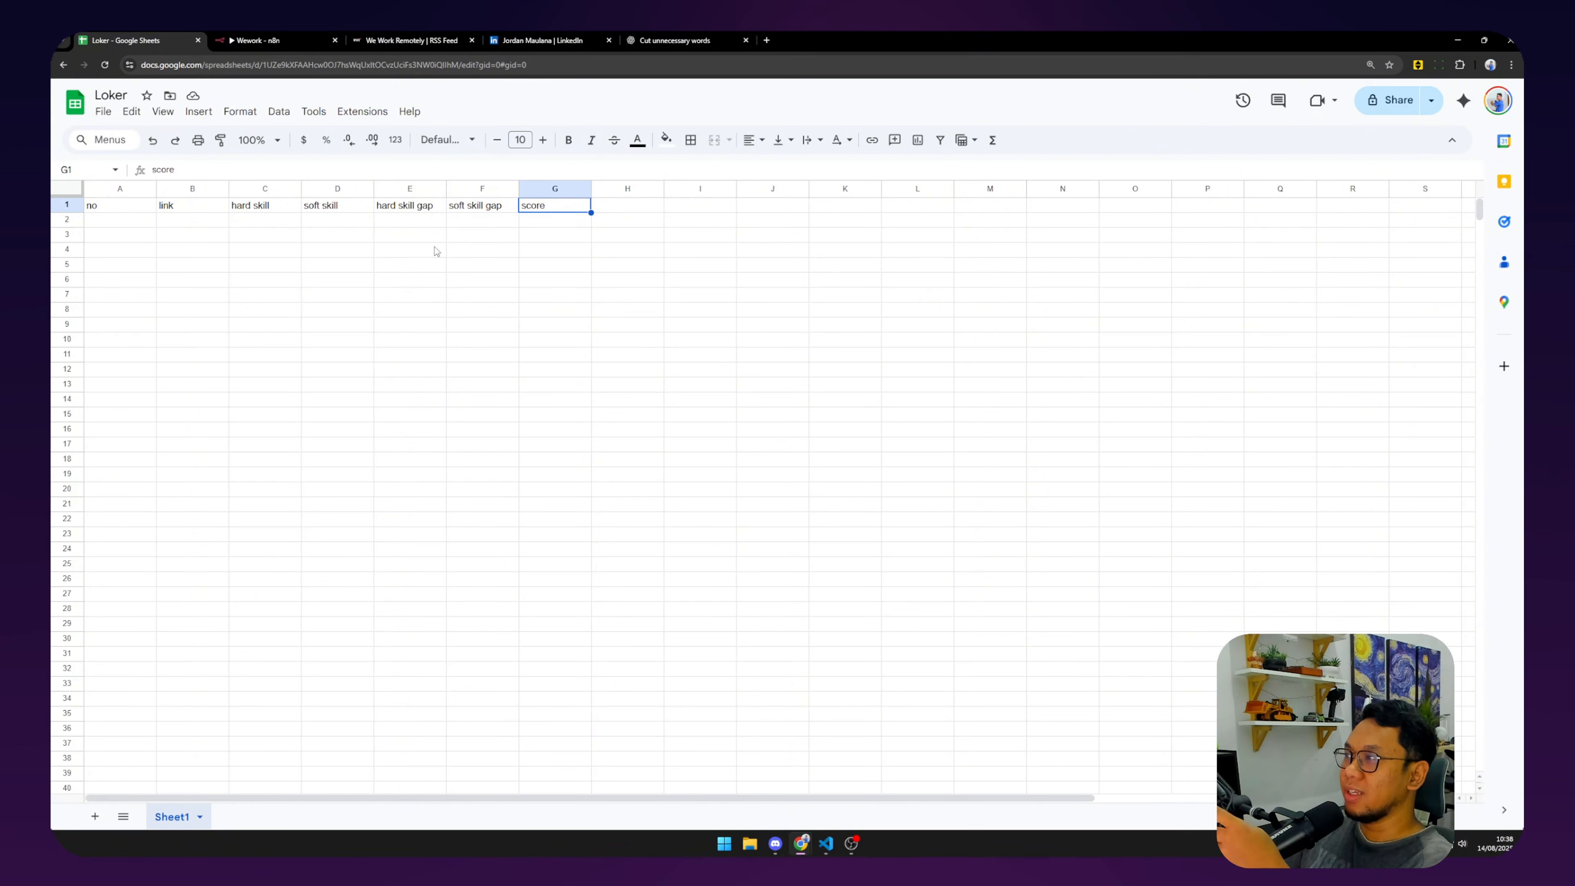
{"action": "left_click", "coordinate": [260, 189]}
{"action": "left_click", "coordinate": [340, 189]}
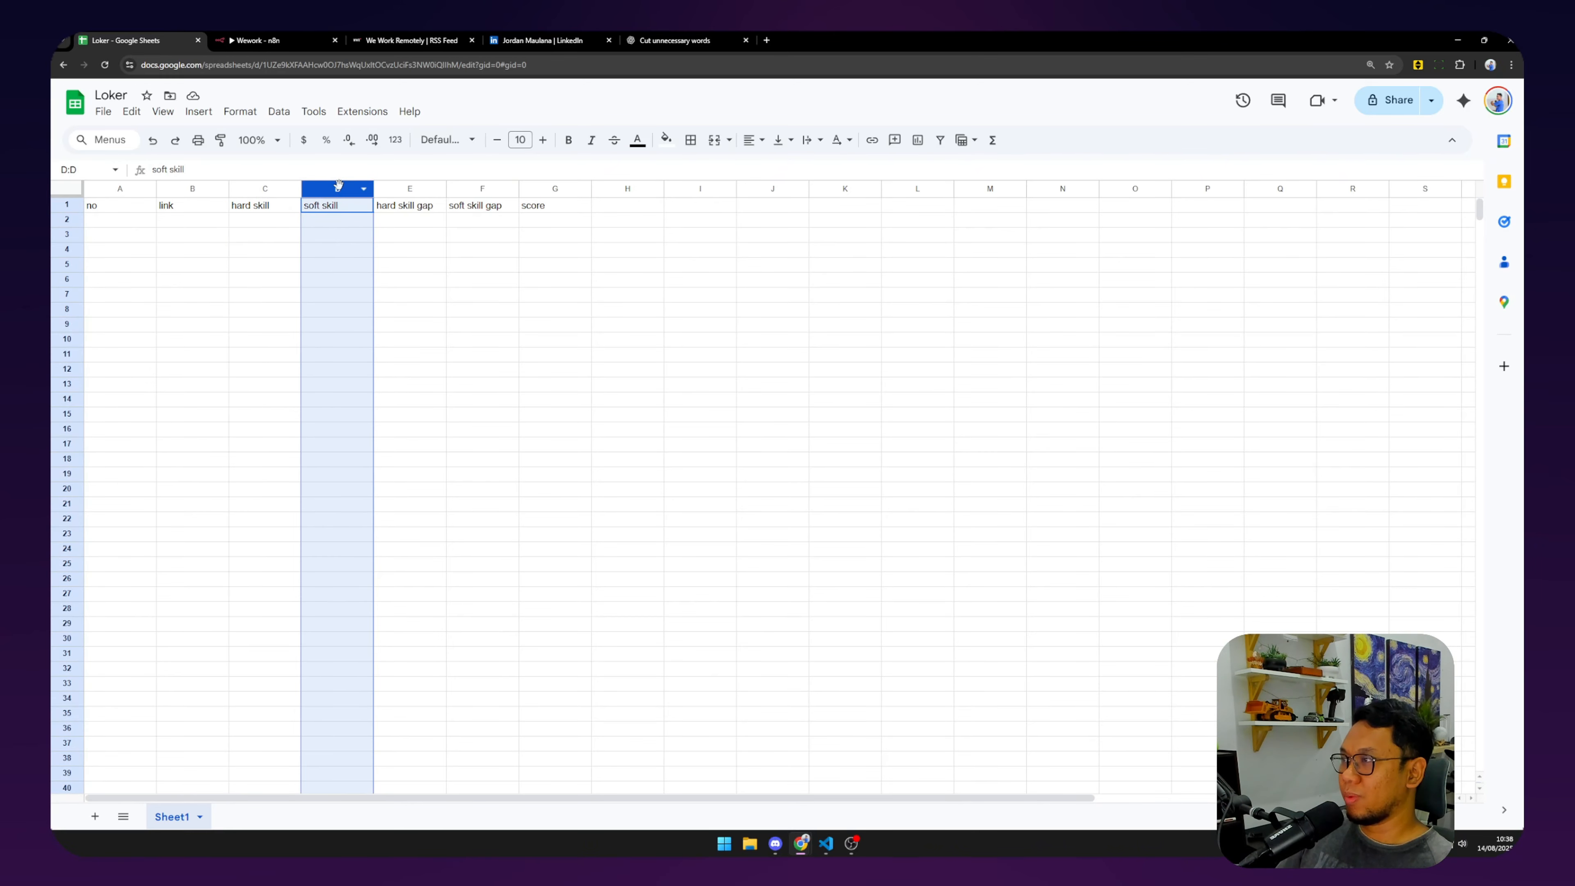
{"action": "left_click_drag", "start_coordinate": [410, 204], "coordinate": [481, 207]}
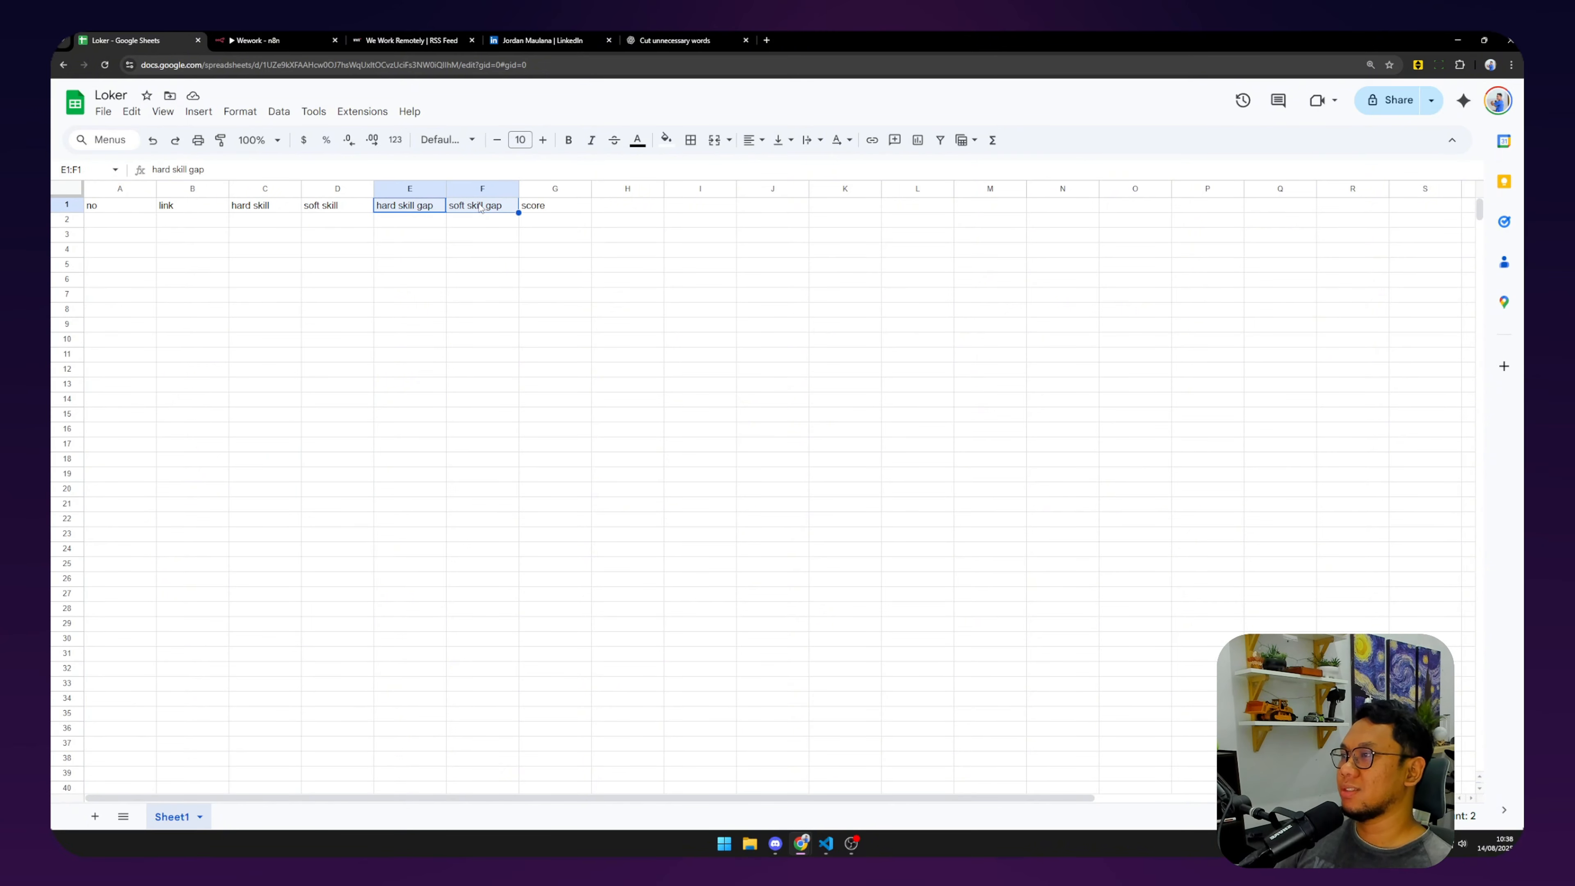
Glance at the LinkedIn and ChatGPT tabs, then recheck Loker's score header G1 and row 2.
{"action": "left_click", "coordinate": [539, 39]}
{"action": "left_click", "coordinate": [676, 40]}
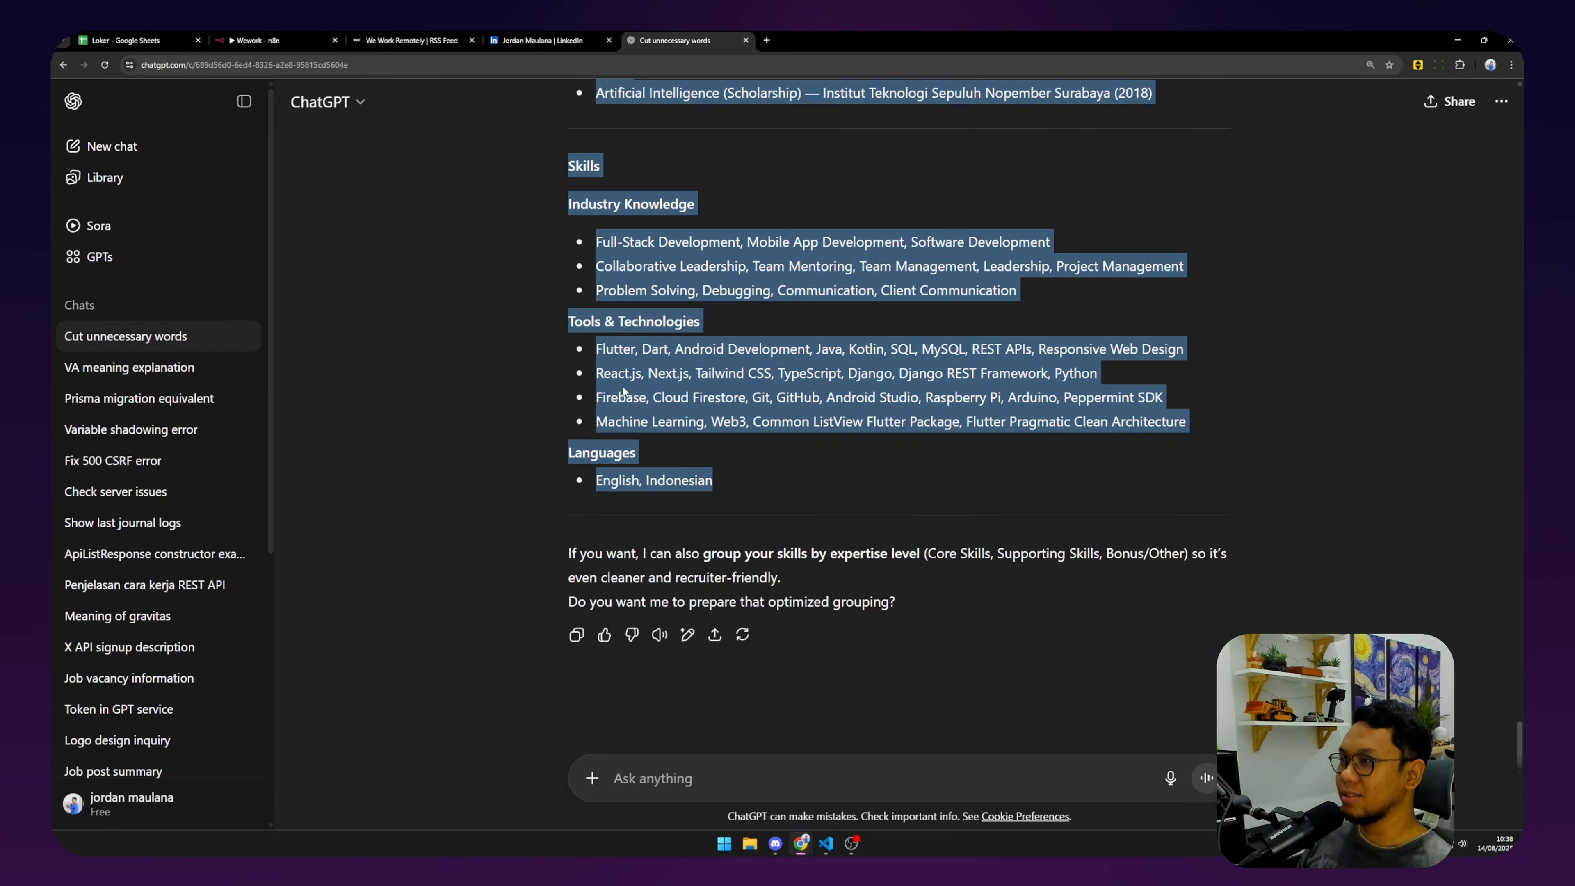
{"action": "left_click", "coordinate": [290, 41]}
{"action": "left_click", "coordinate": [136, 40]}
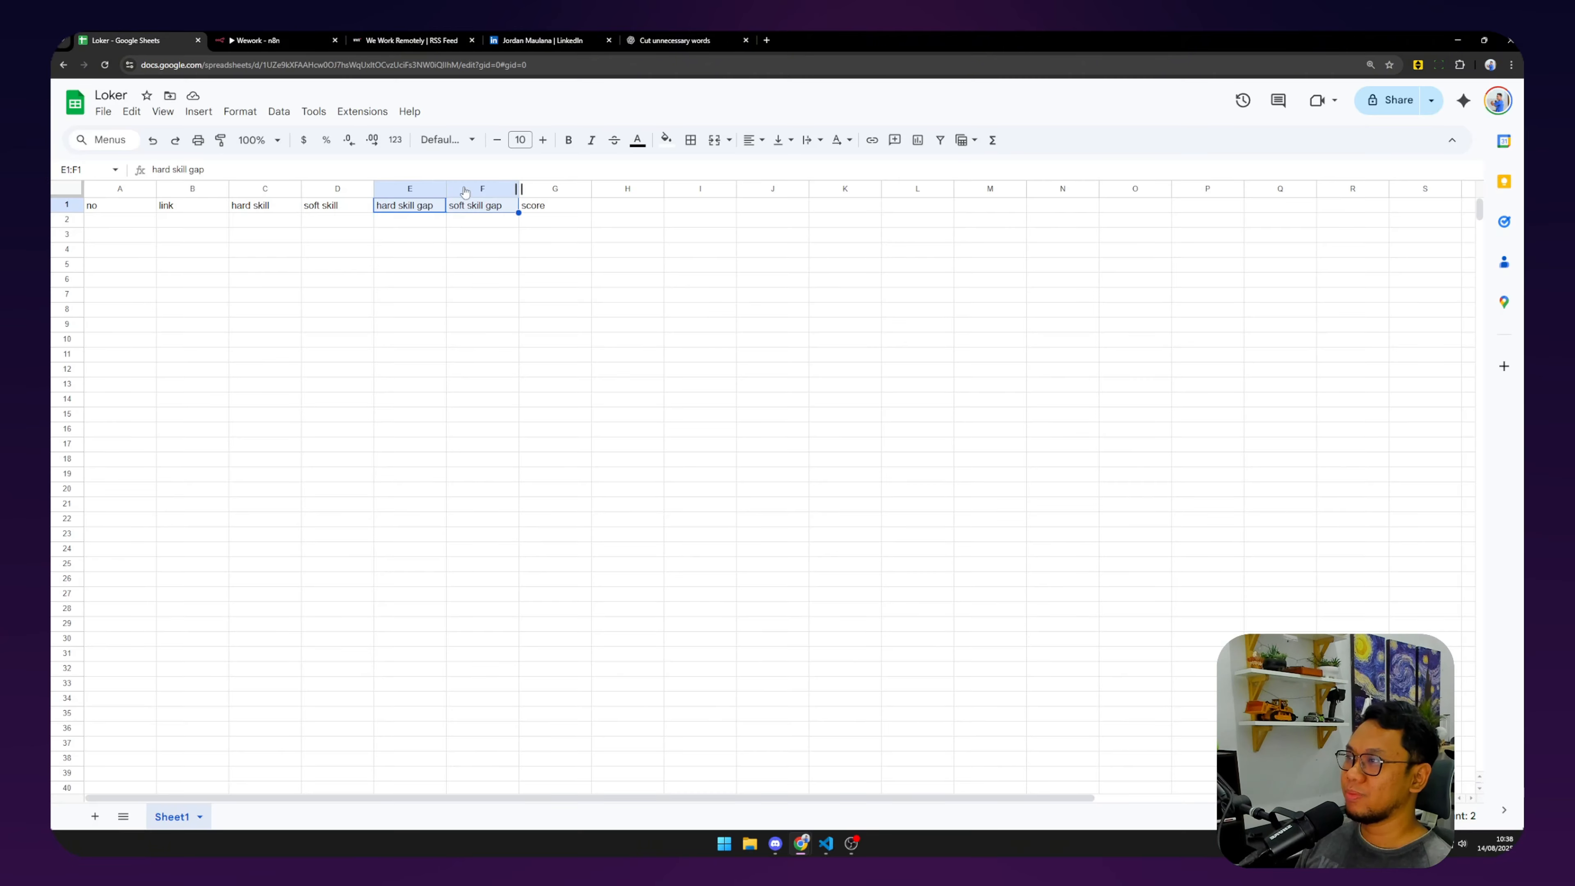
{"action": "left_click", "coordinate": [532, 210]}
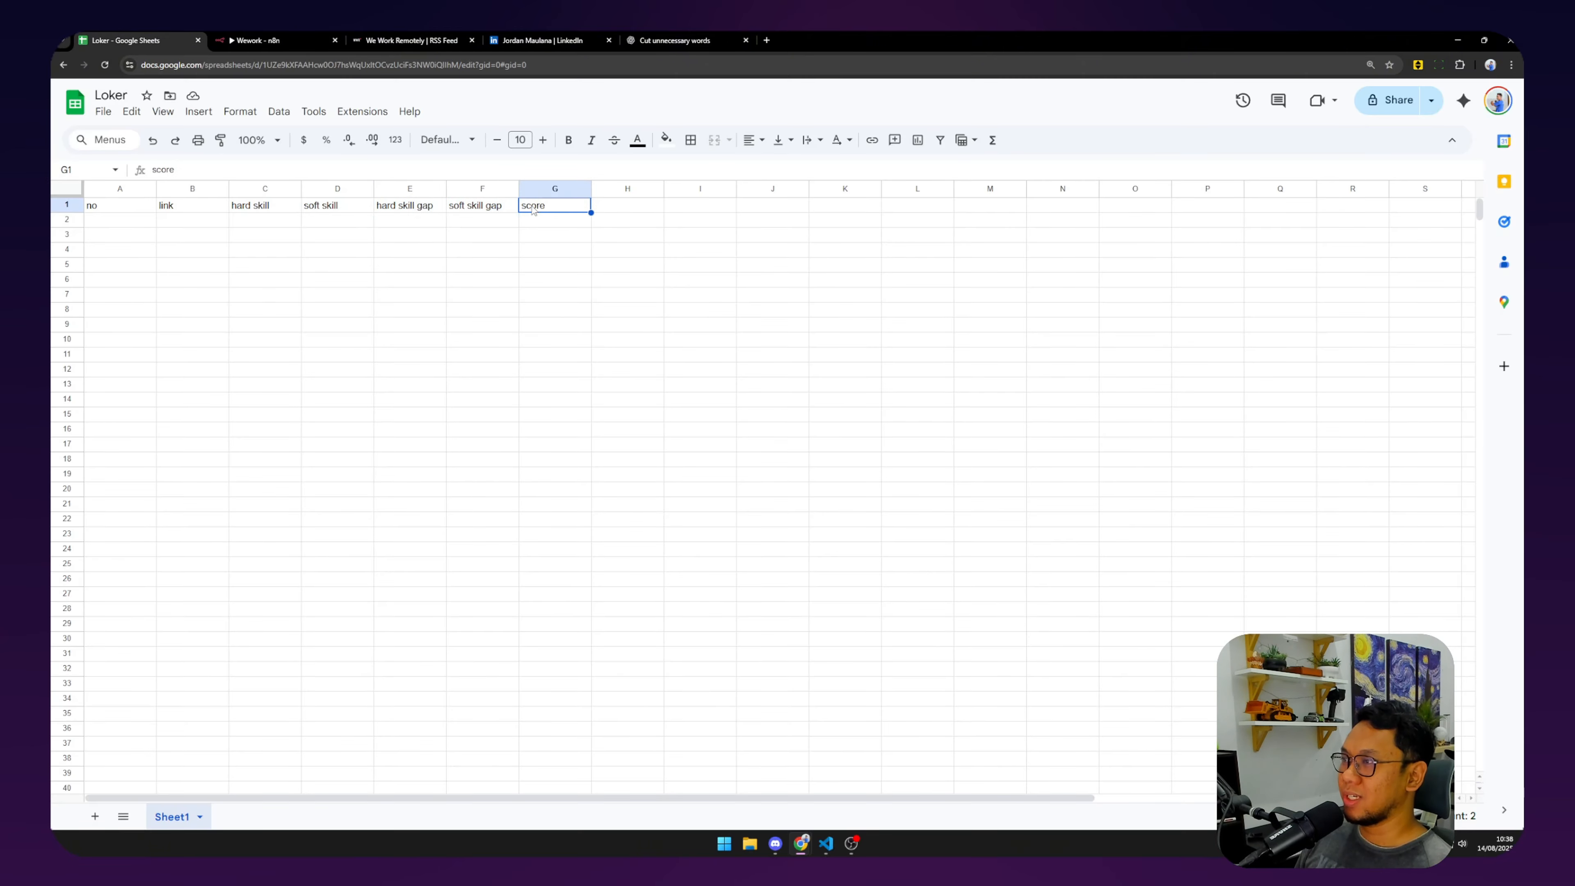
{"action": "left_click", "coordinate": [565, 223]}
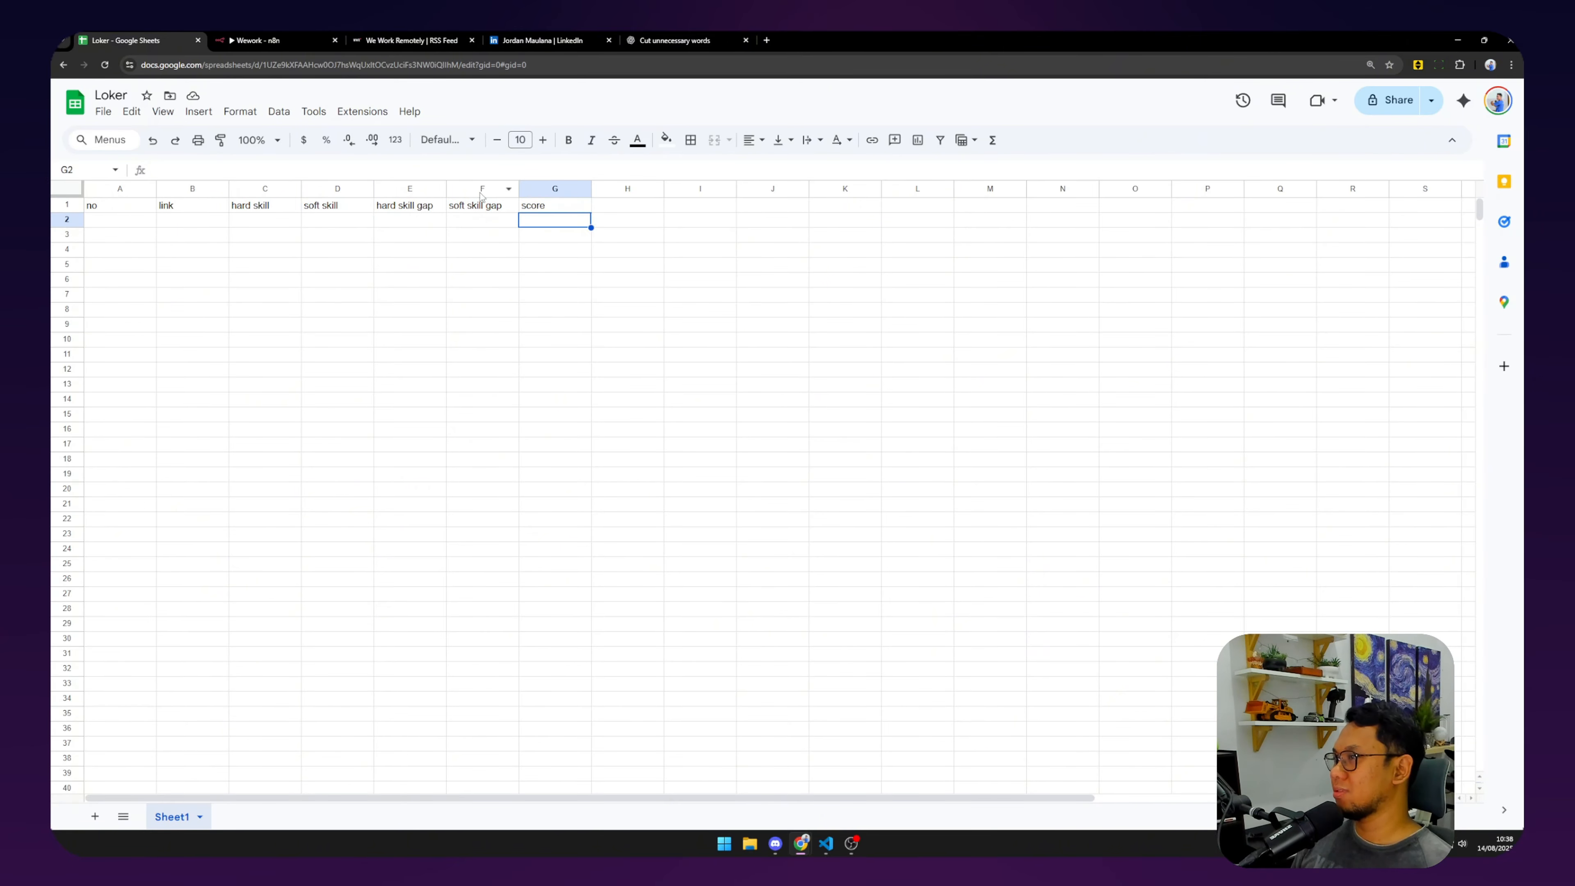
{"action": "left_click", "coordinate": [130, 221]}
Back in the Wework workflow, bring up the tools that can attach to the AI Agent.
{"action": "left_click", "coordinate": [257, 40]}
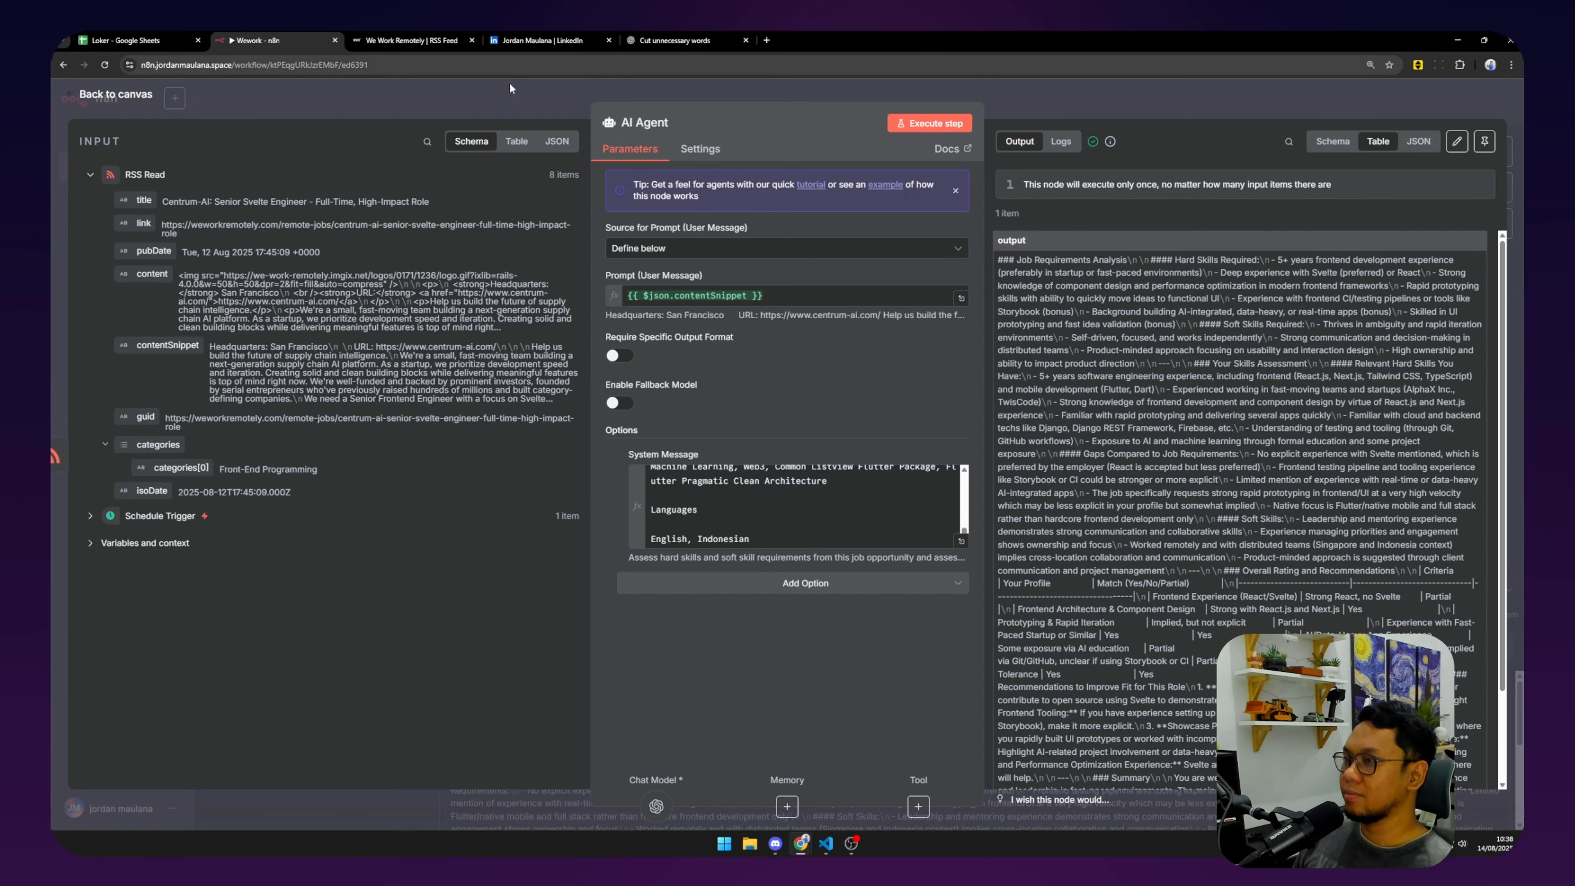
{"action": "left_click", "coordinate": [133, 40]}
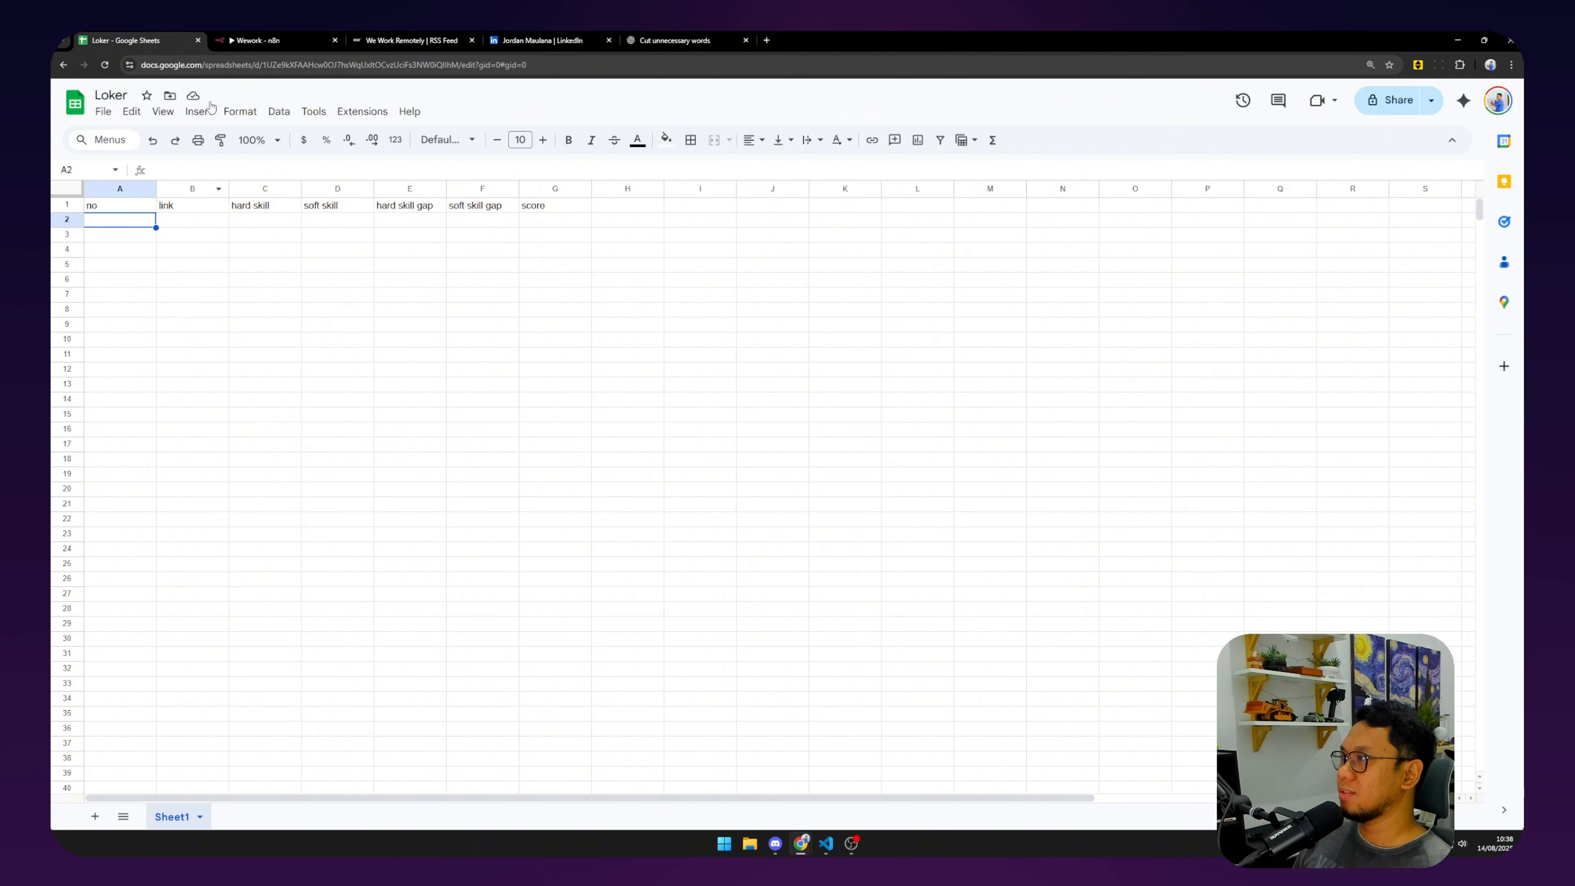
{"action": "left_click", "coordinate": [257, 40]}
{"action": "left_click", "coordinate": [918, 806]}
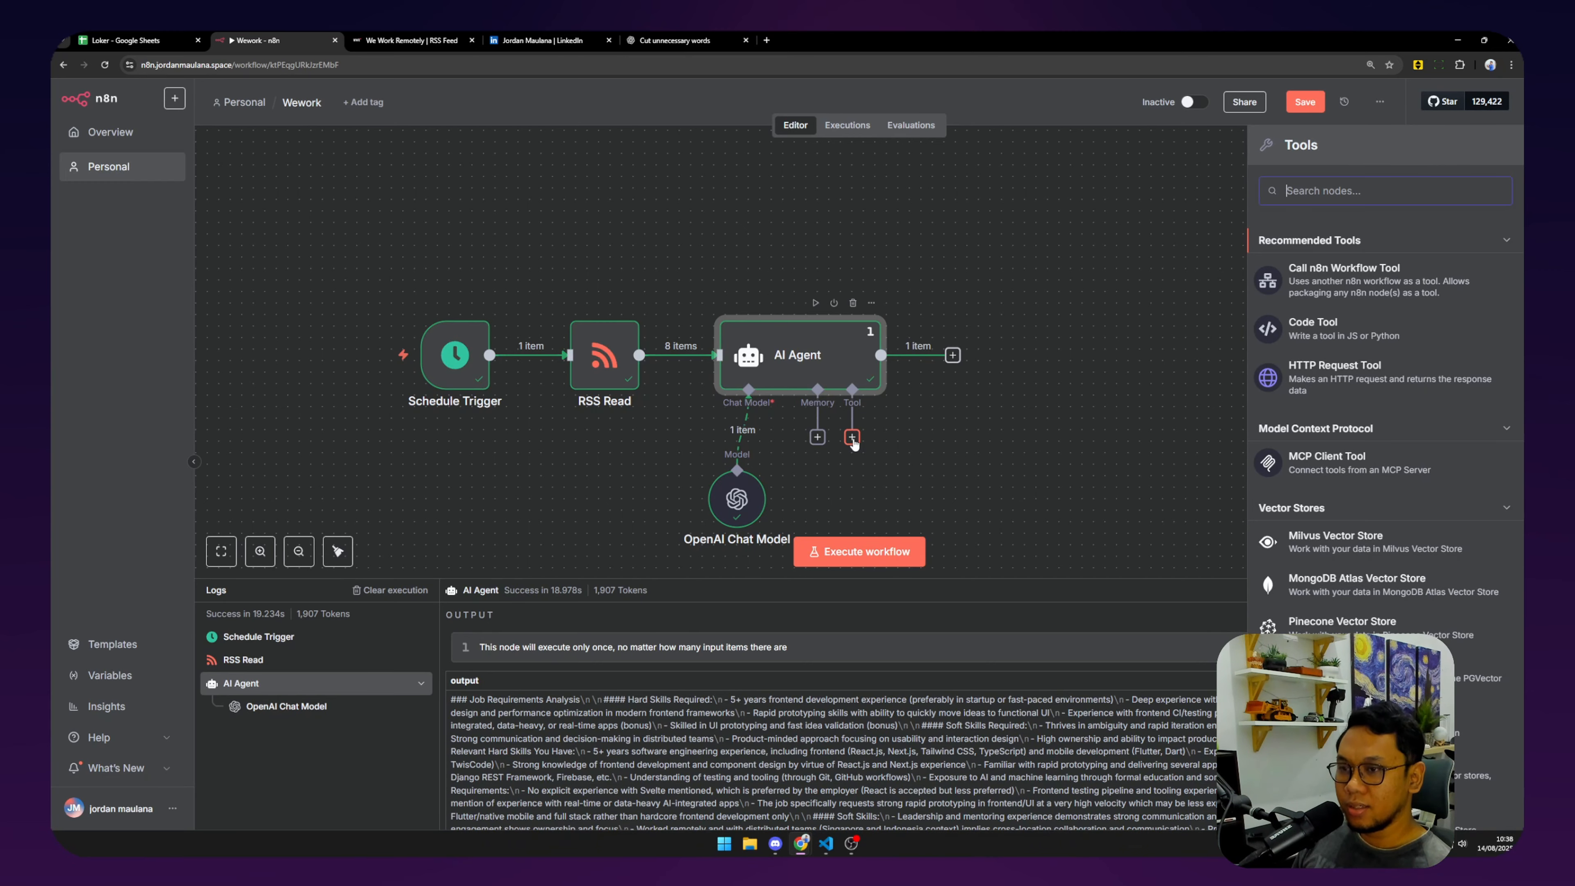
Turn on Require Specific Output Format in the AI Agent node's options.
{"action": "double_click", "coordinate": [774, 368]}
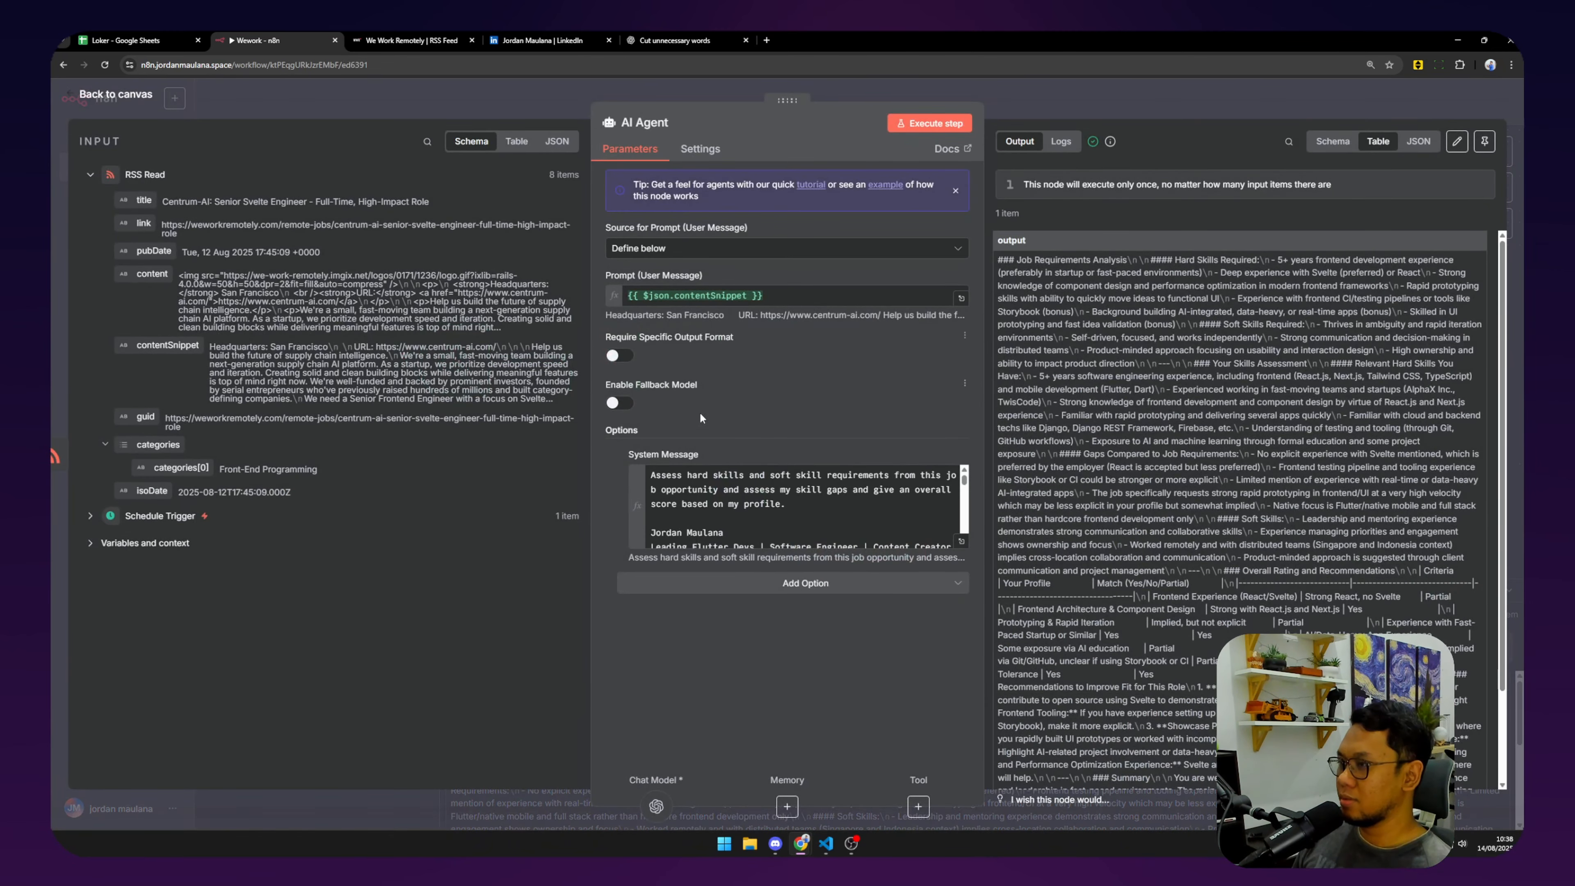
{"action": "left_click", "coordinate": [741, 583]}
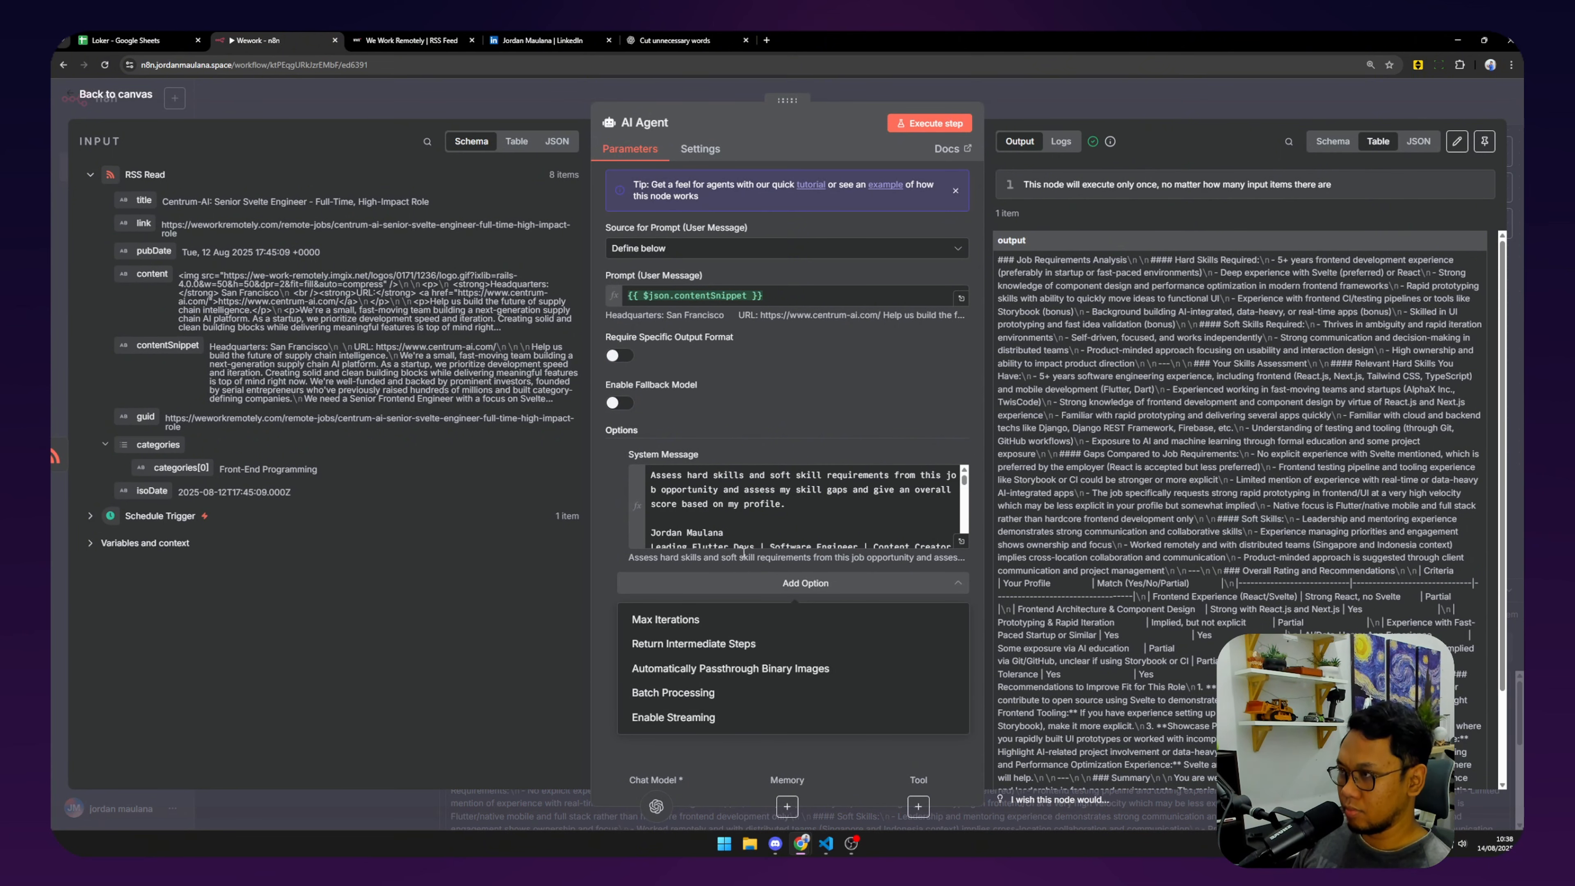
{"action": "left_click", "coordinate": [629, 360]}
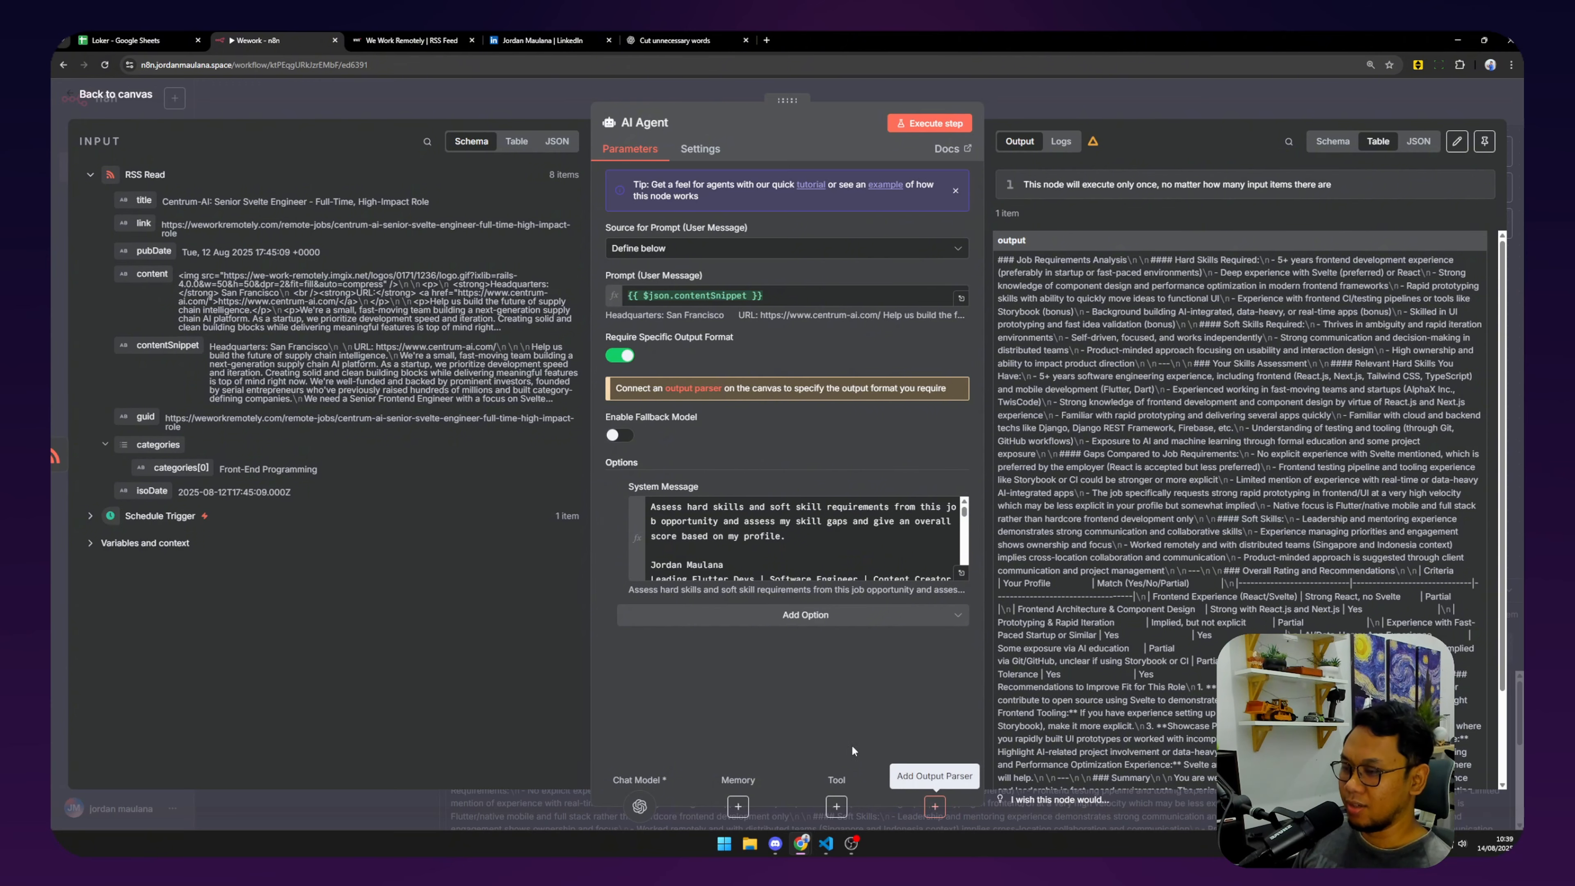
Attach a Structured Output Parser and set its example key hard_skills to firebase, Java, C++.
{"action": "left_click", "coordinate": [933, 807]}
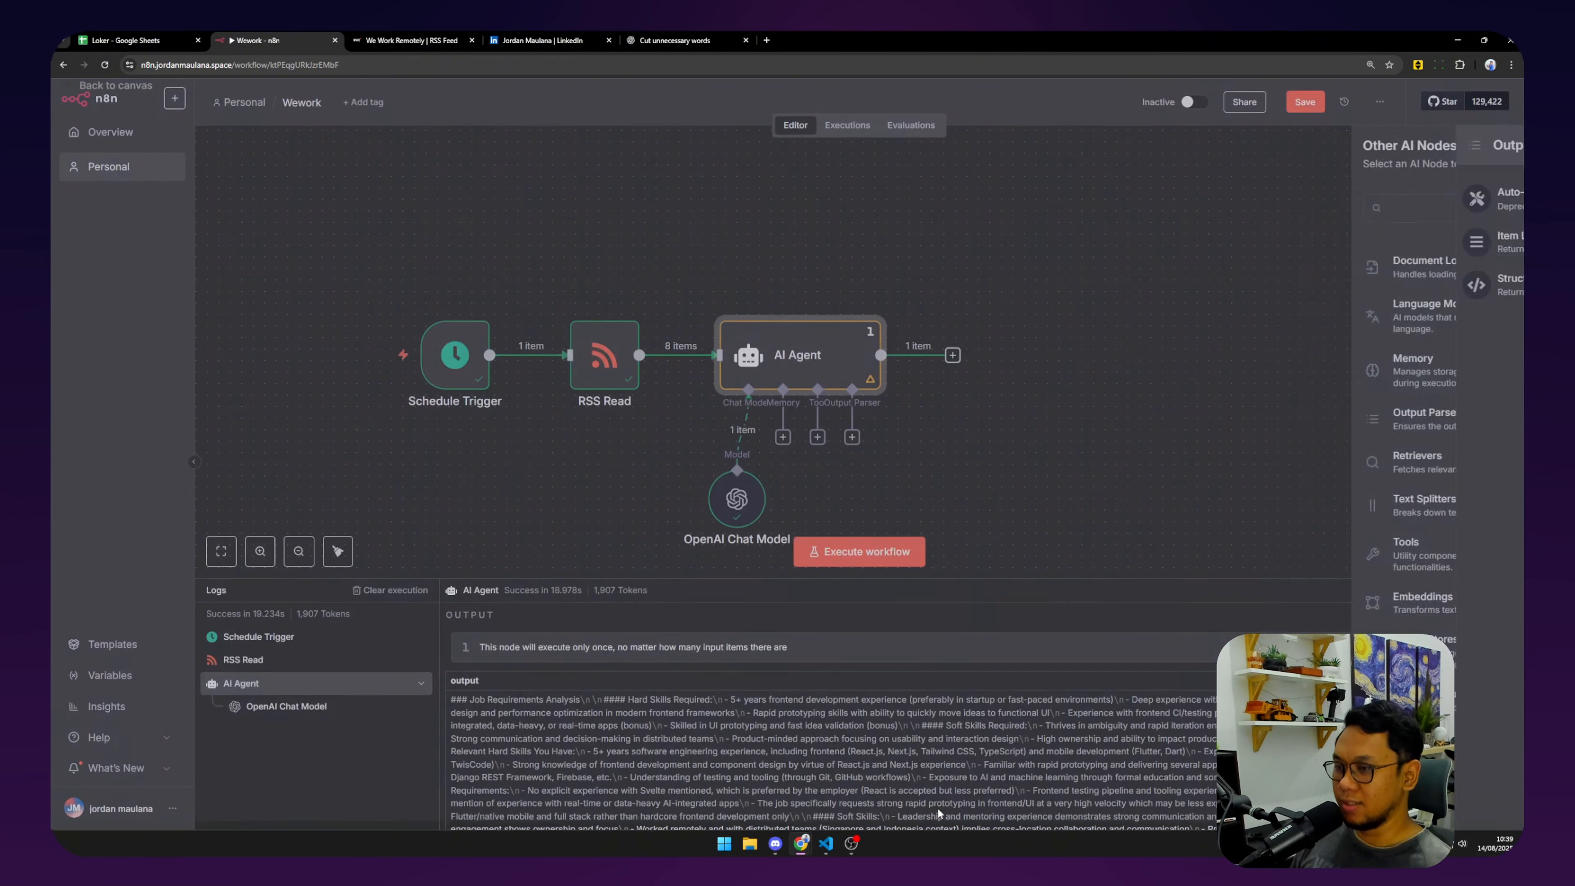
{"action": "left_click", "coordinate": [1369, 287]}
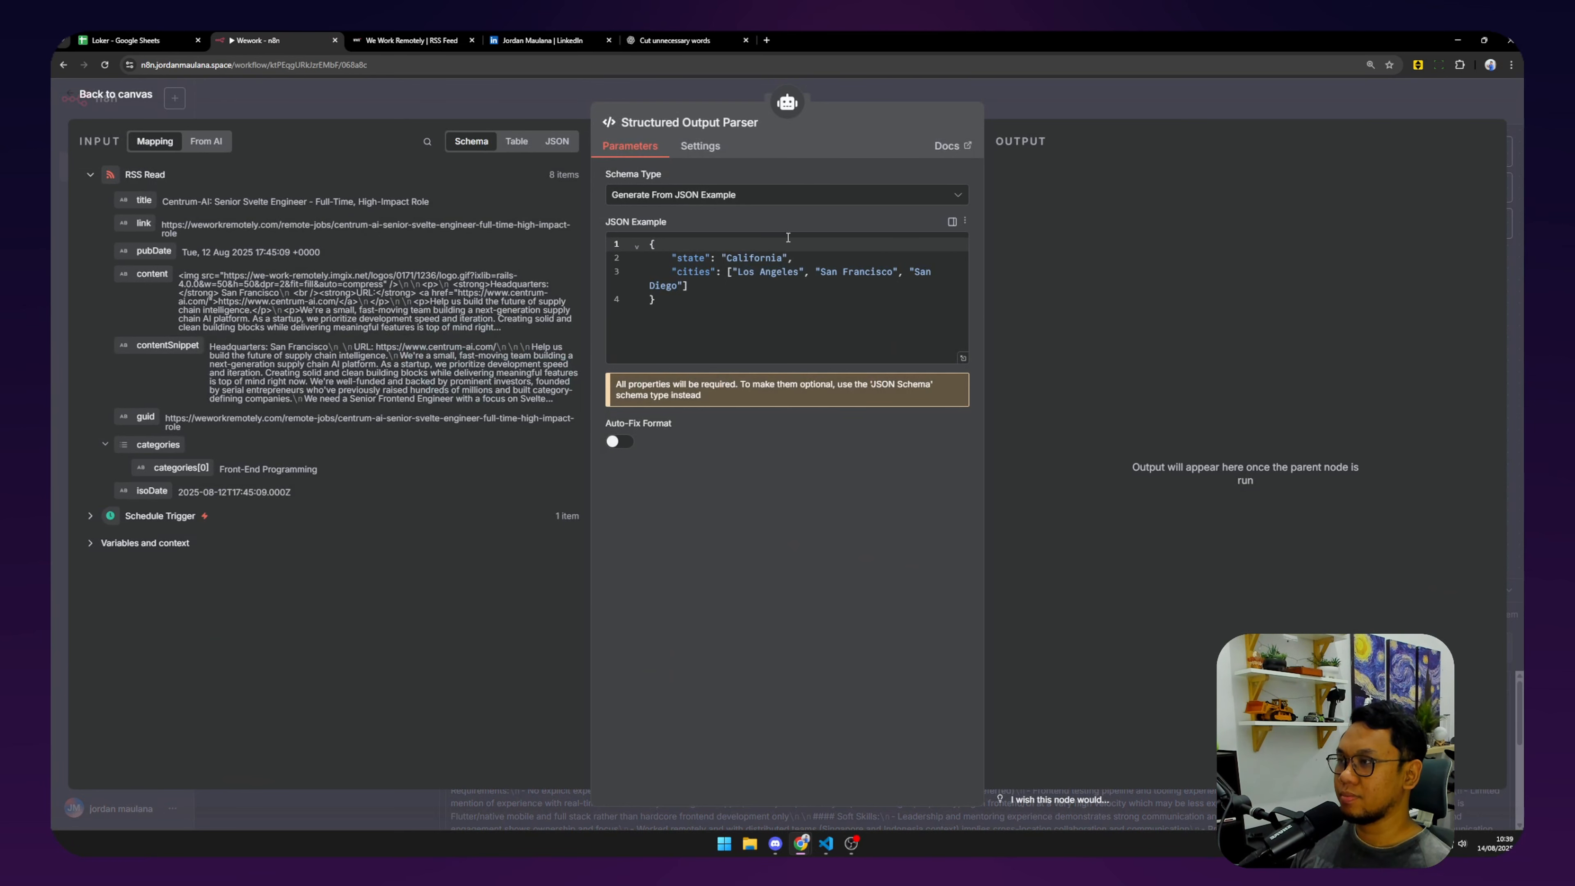
{"action": "double_click", "coordinate": [688, 257]}
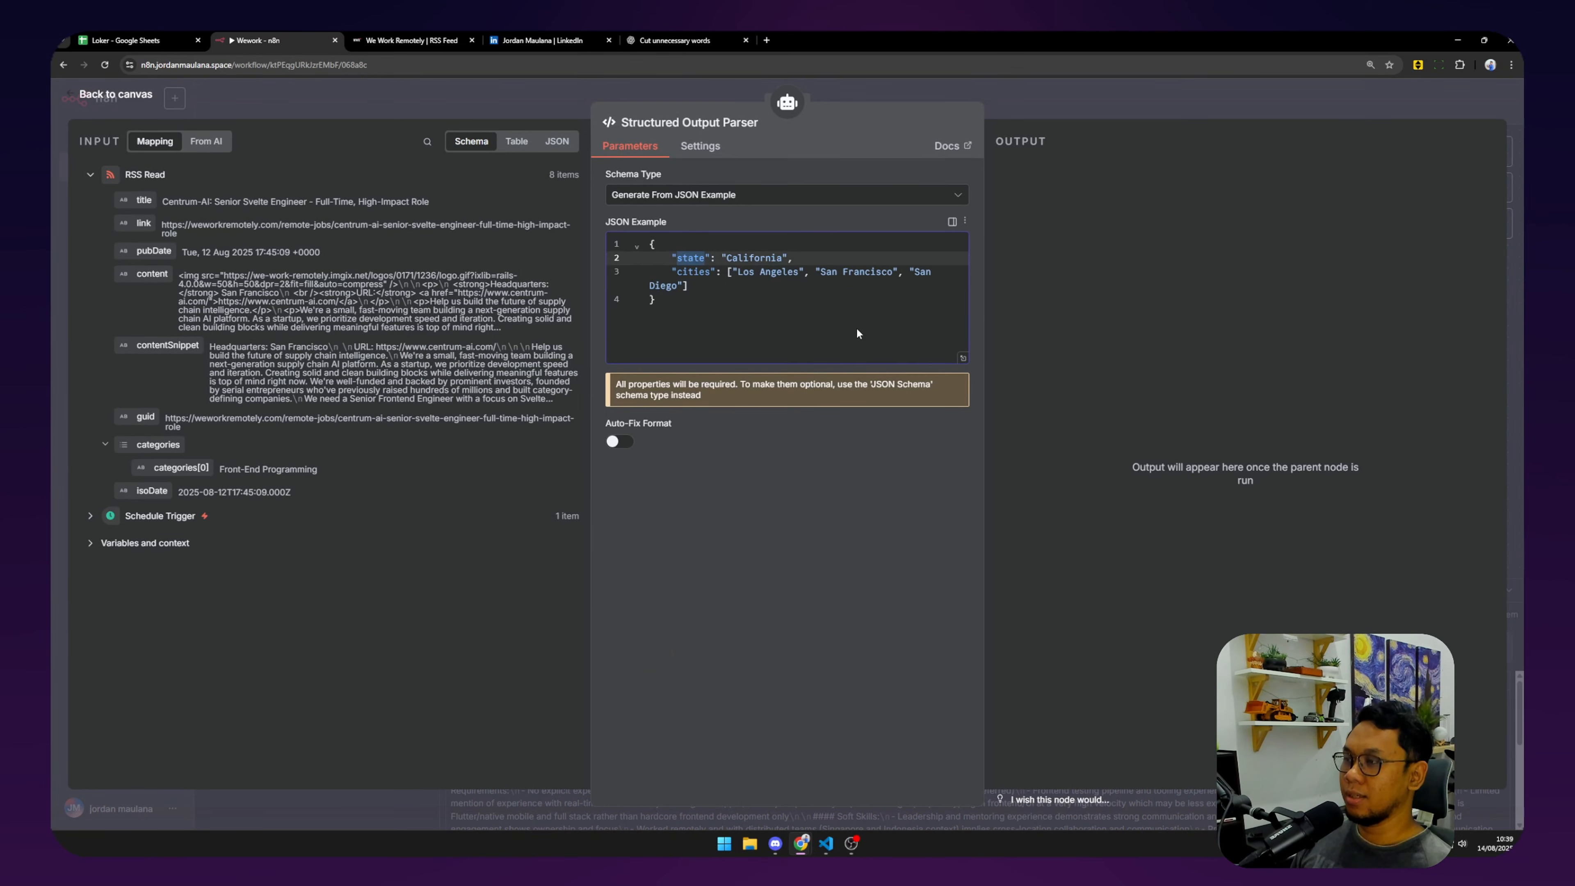
{"action": "type", "text": "hard_sk"}
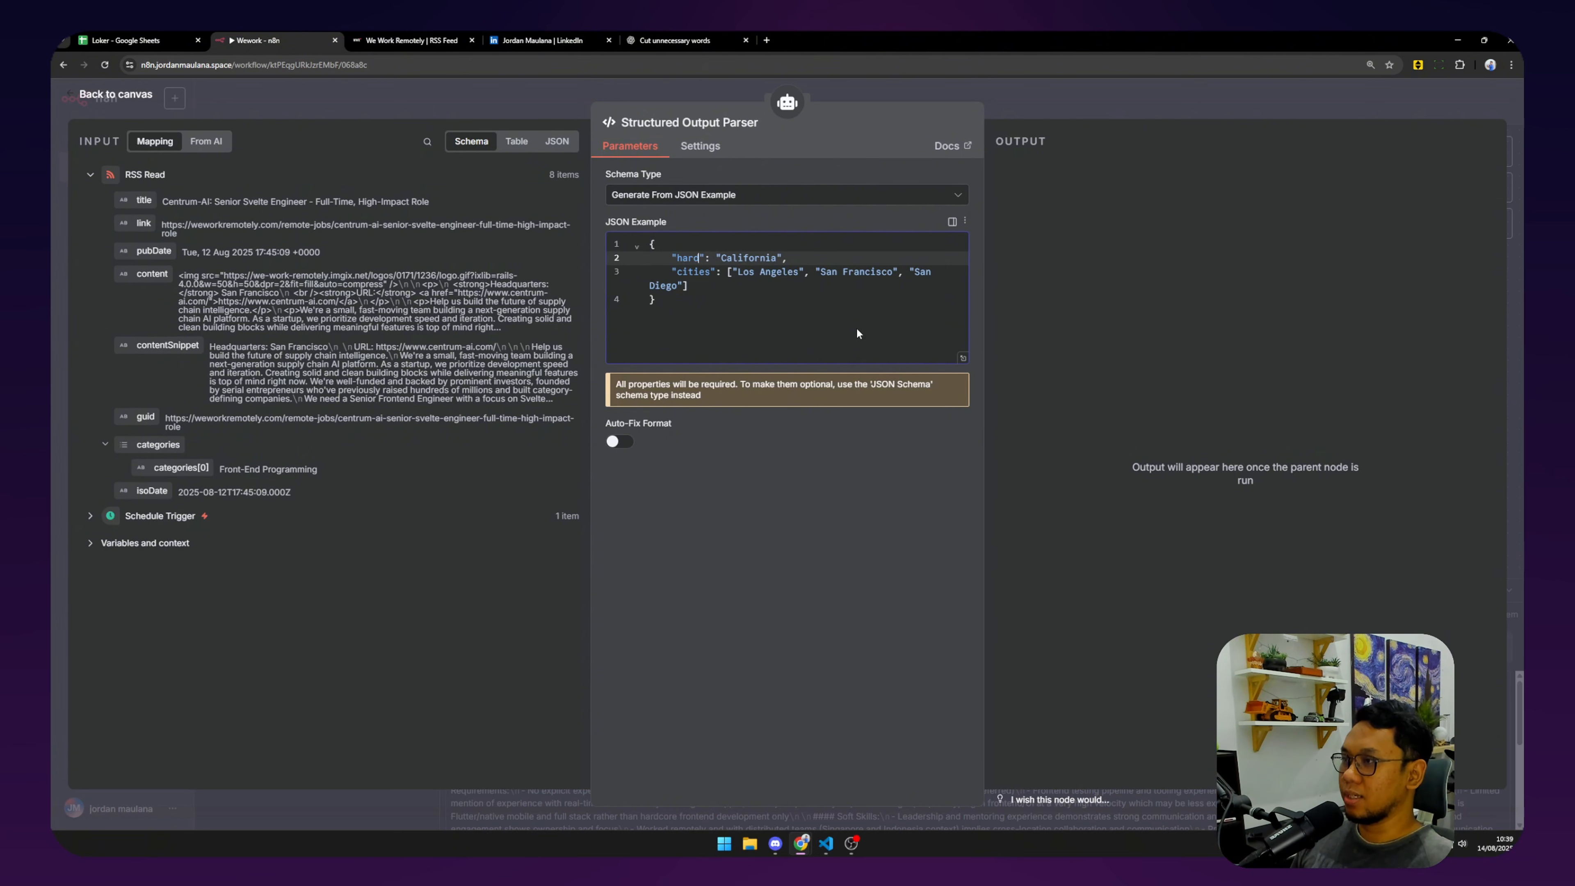
{"action": "type", "text": "ills"}
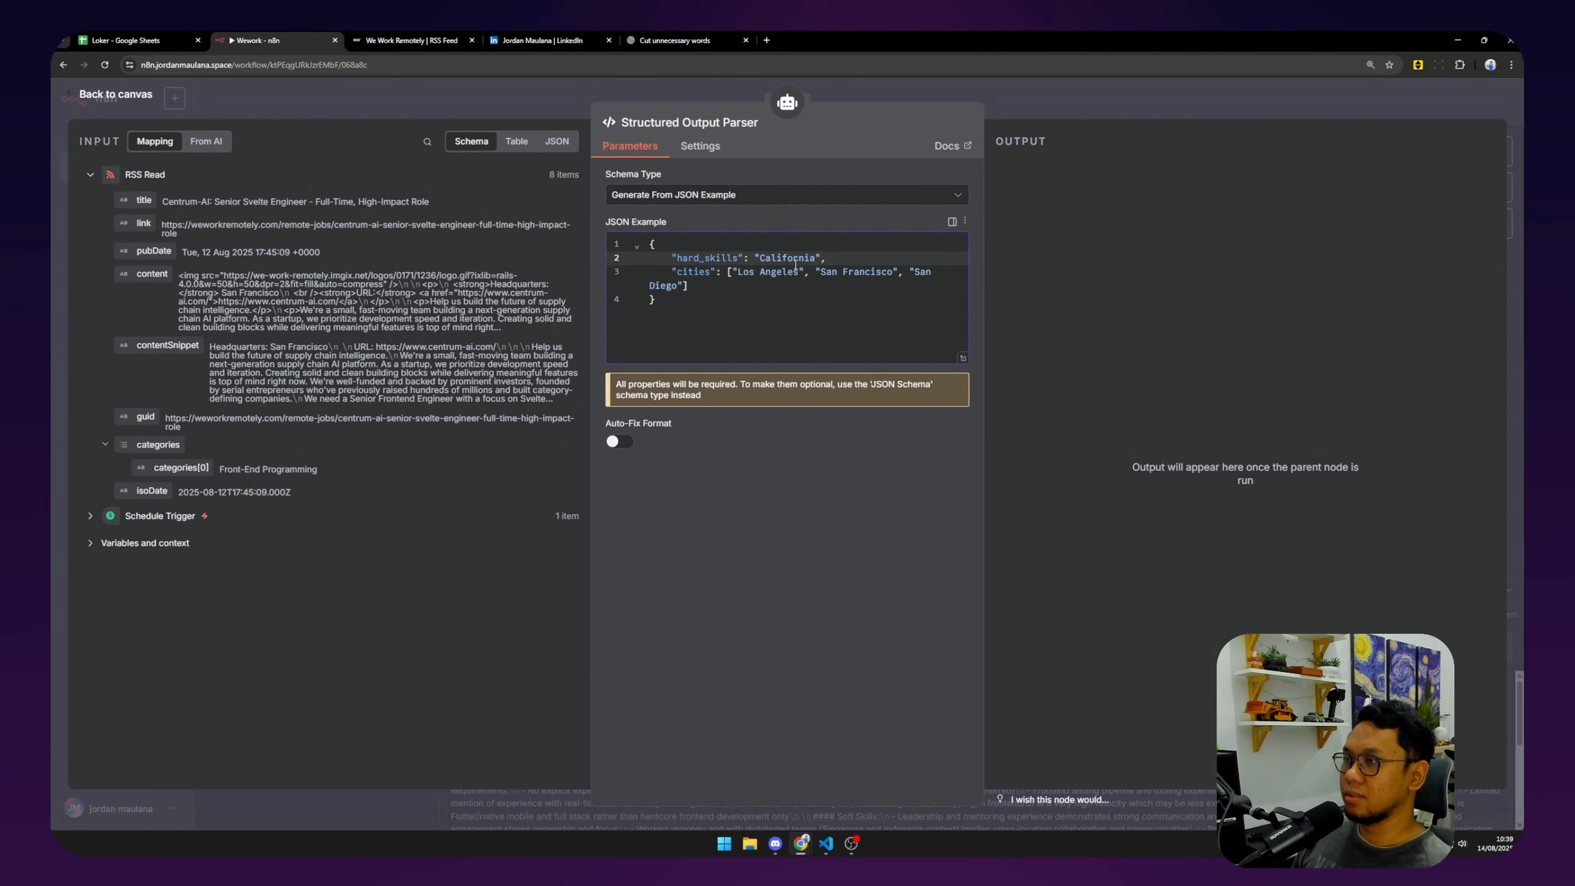
{"action": "left_click_drag", "start_coordinate": [755, 257], "coordinate": [825, 254]}
{"action": "type", "text": "[]"}
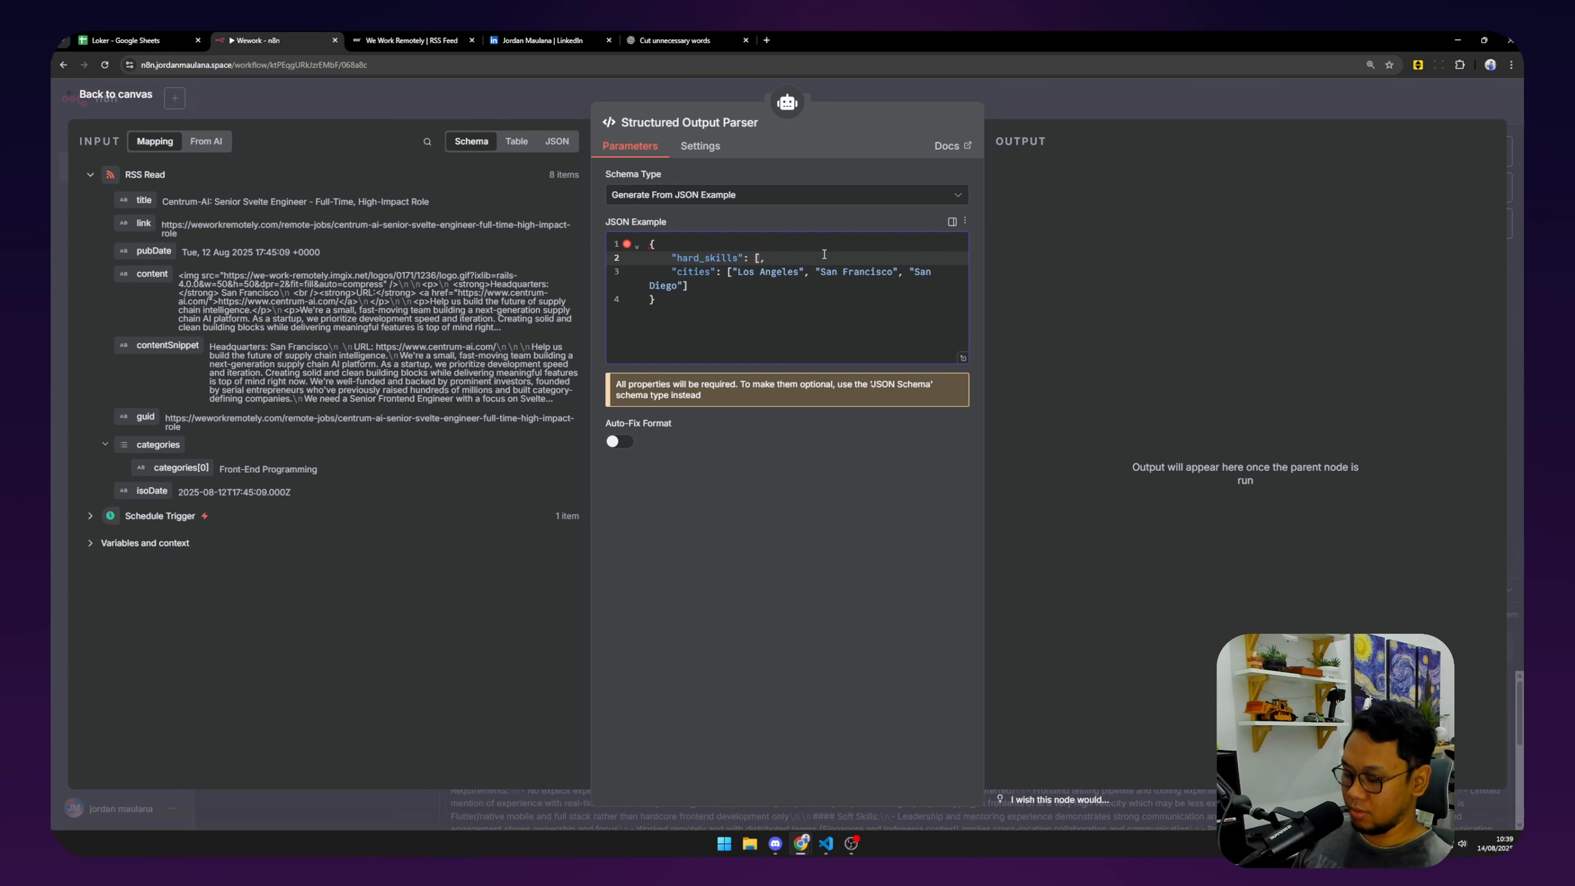
{"action": "type", "text": "\""}
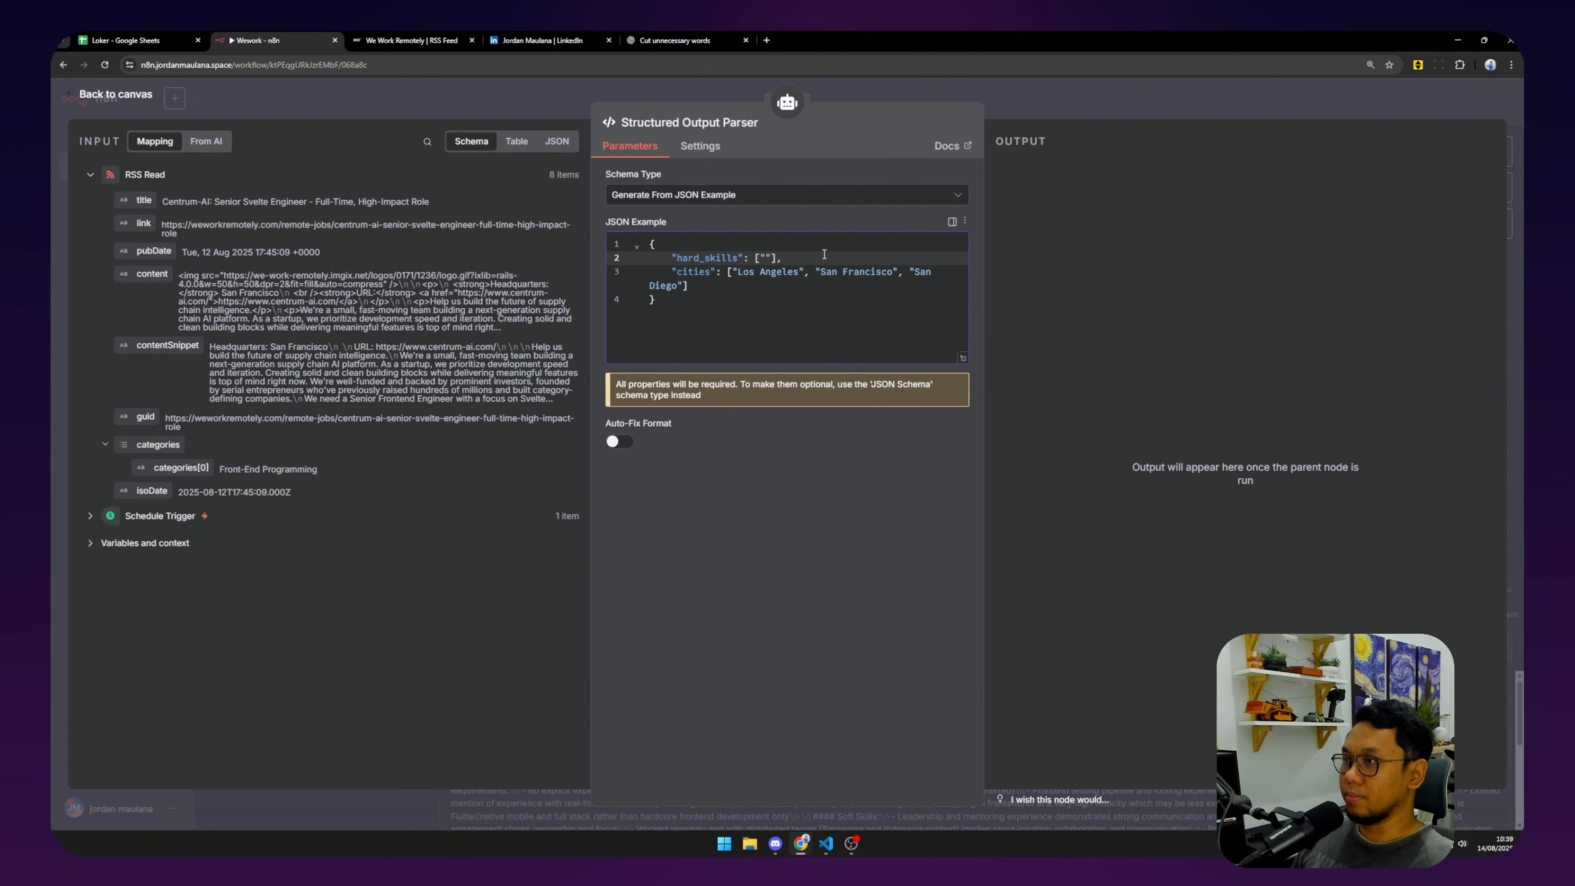
{"action": "type", "text": "firebase"}
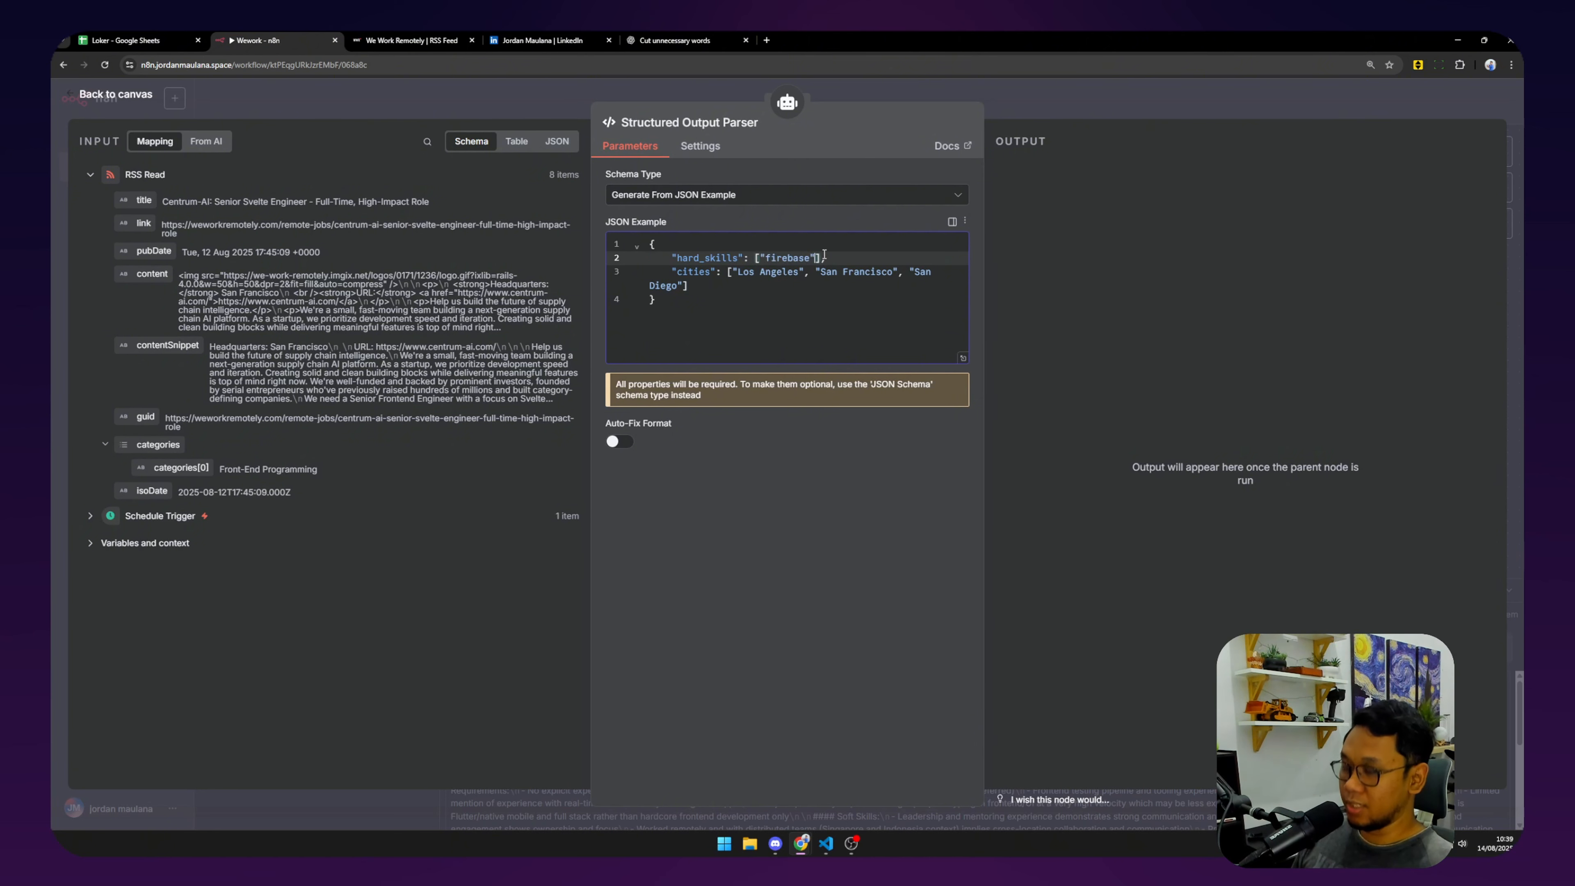
{"action": "type", "text": ", \""}
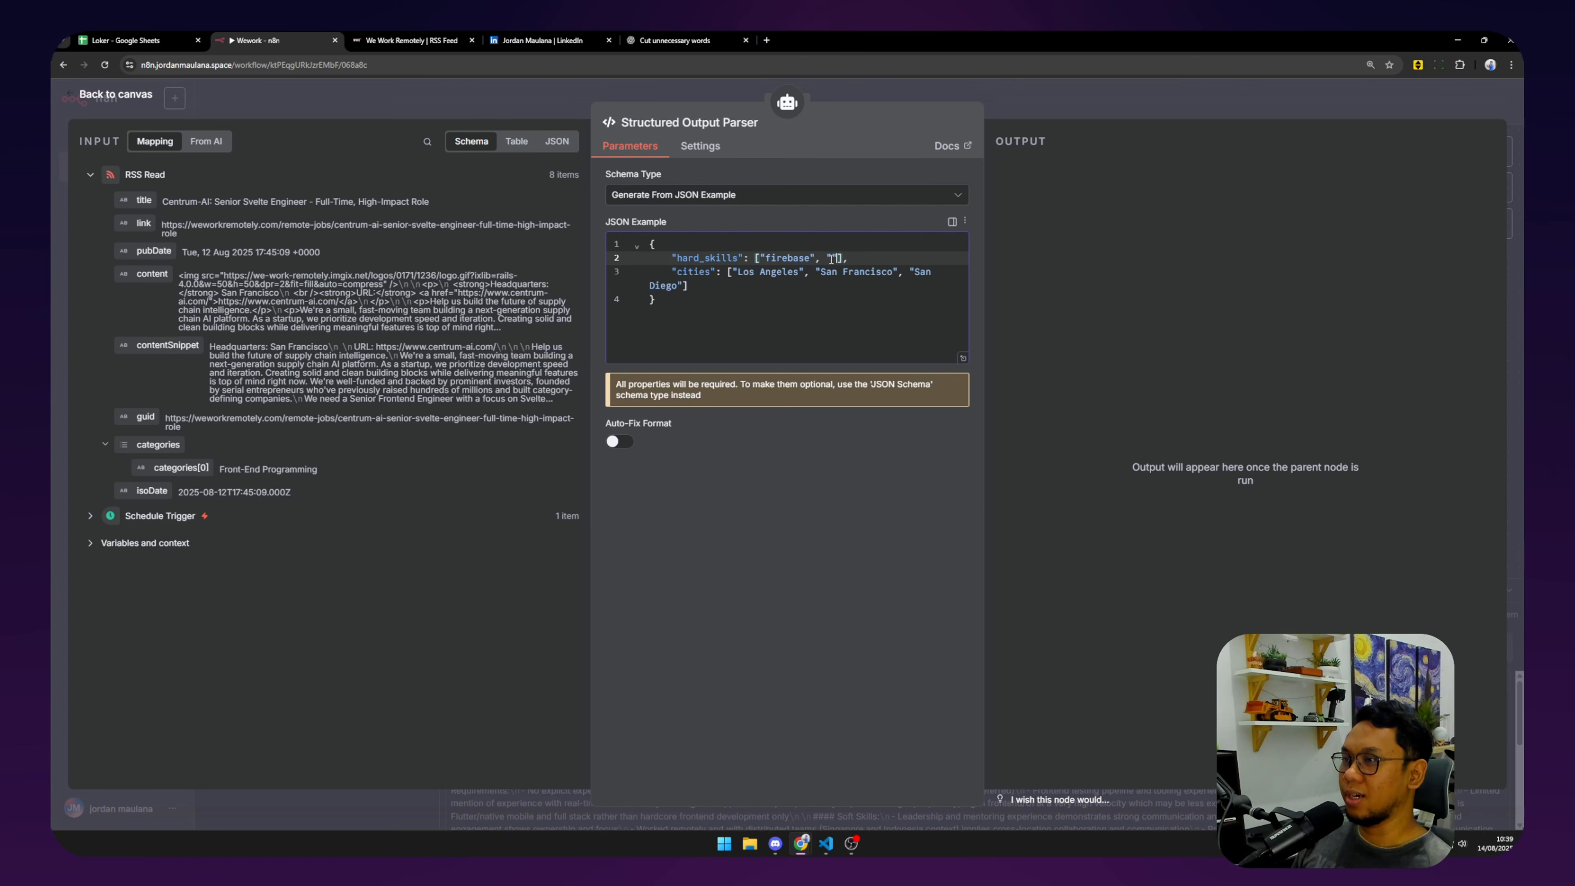
{"action": "type", "text": "Java\""}
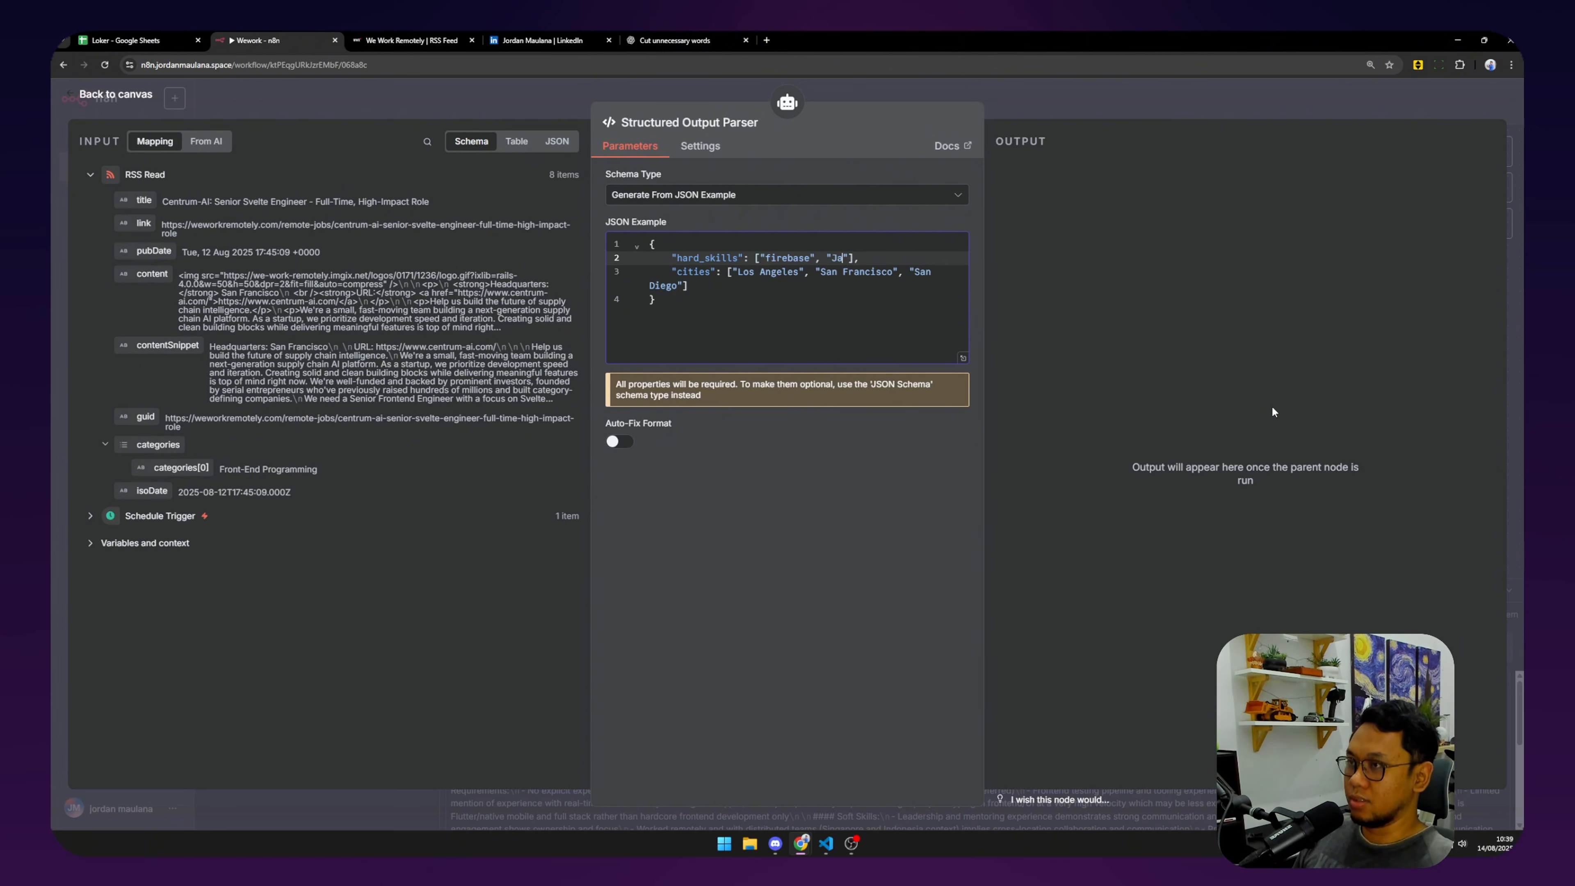
{"action": "type", "text": ", \""}
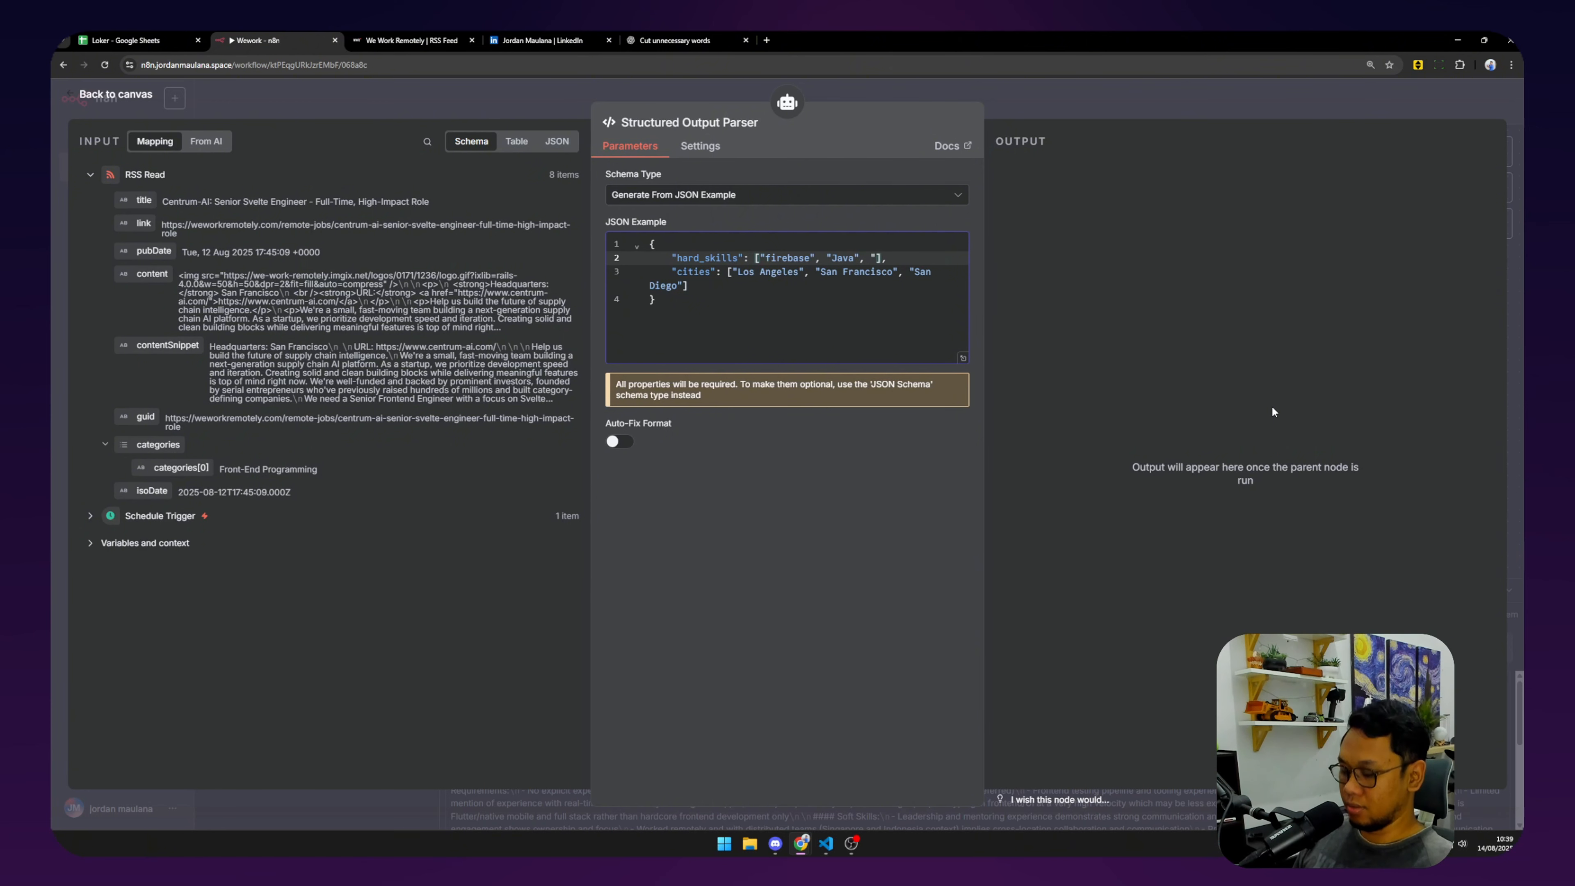
{"action": "type", "text": "C++"}
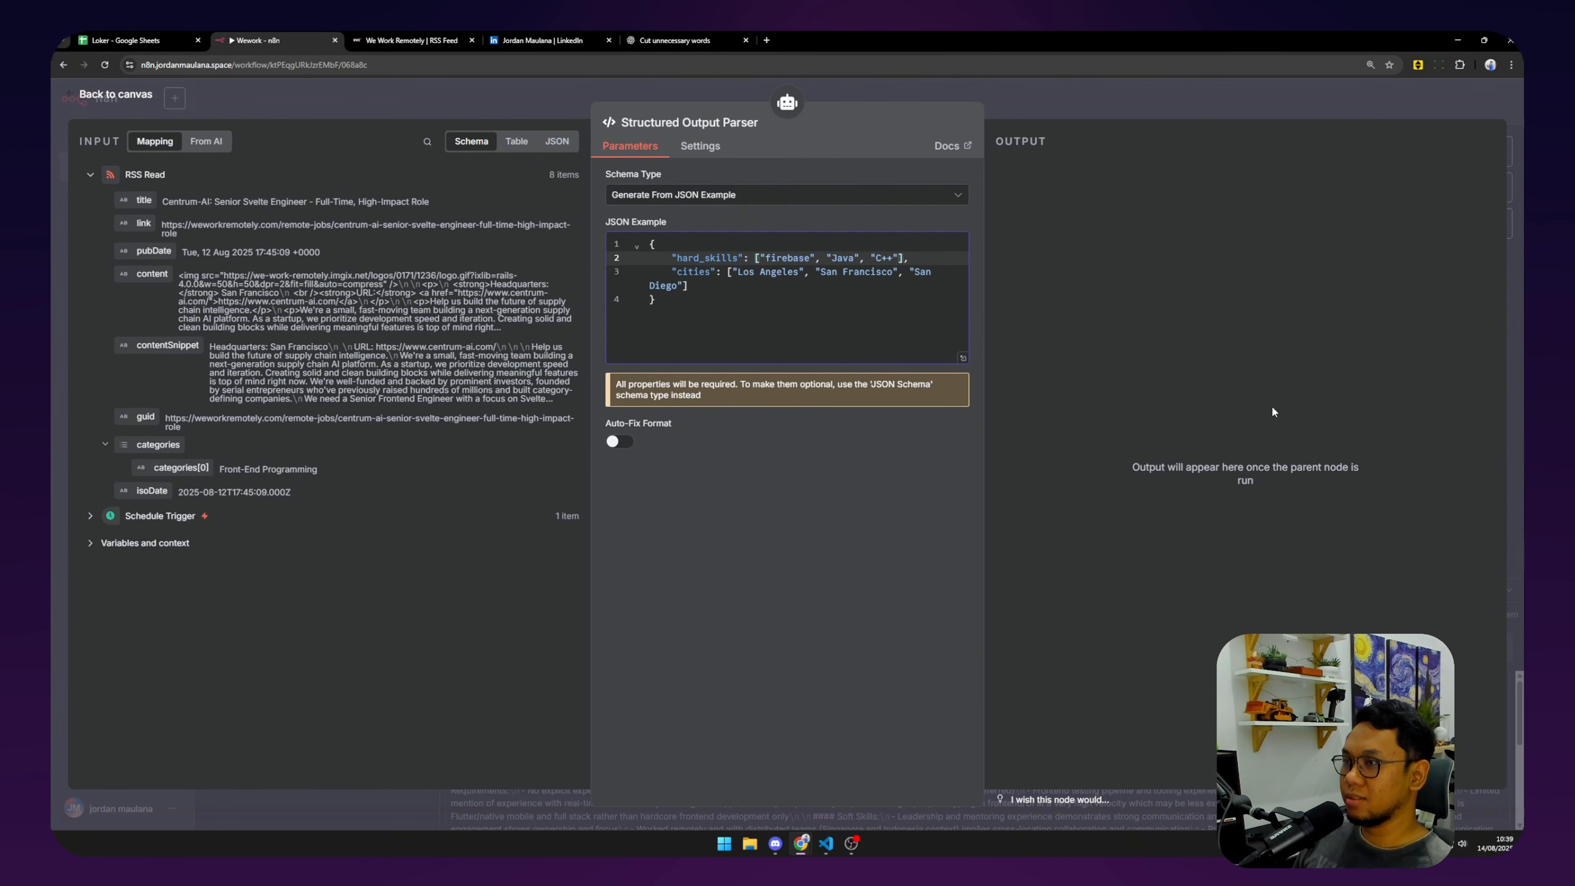
Replace cities with soft_skills: Management, Teamwork, Work under pressure, and start a new line.
{"action": "double_click", "coordinate": [687, 271]}
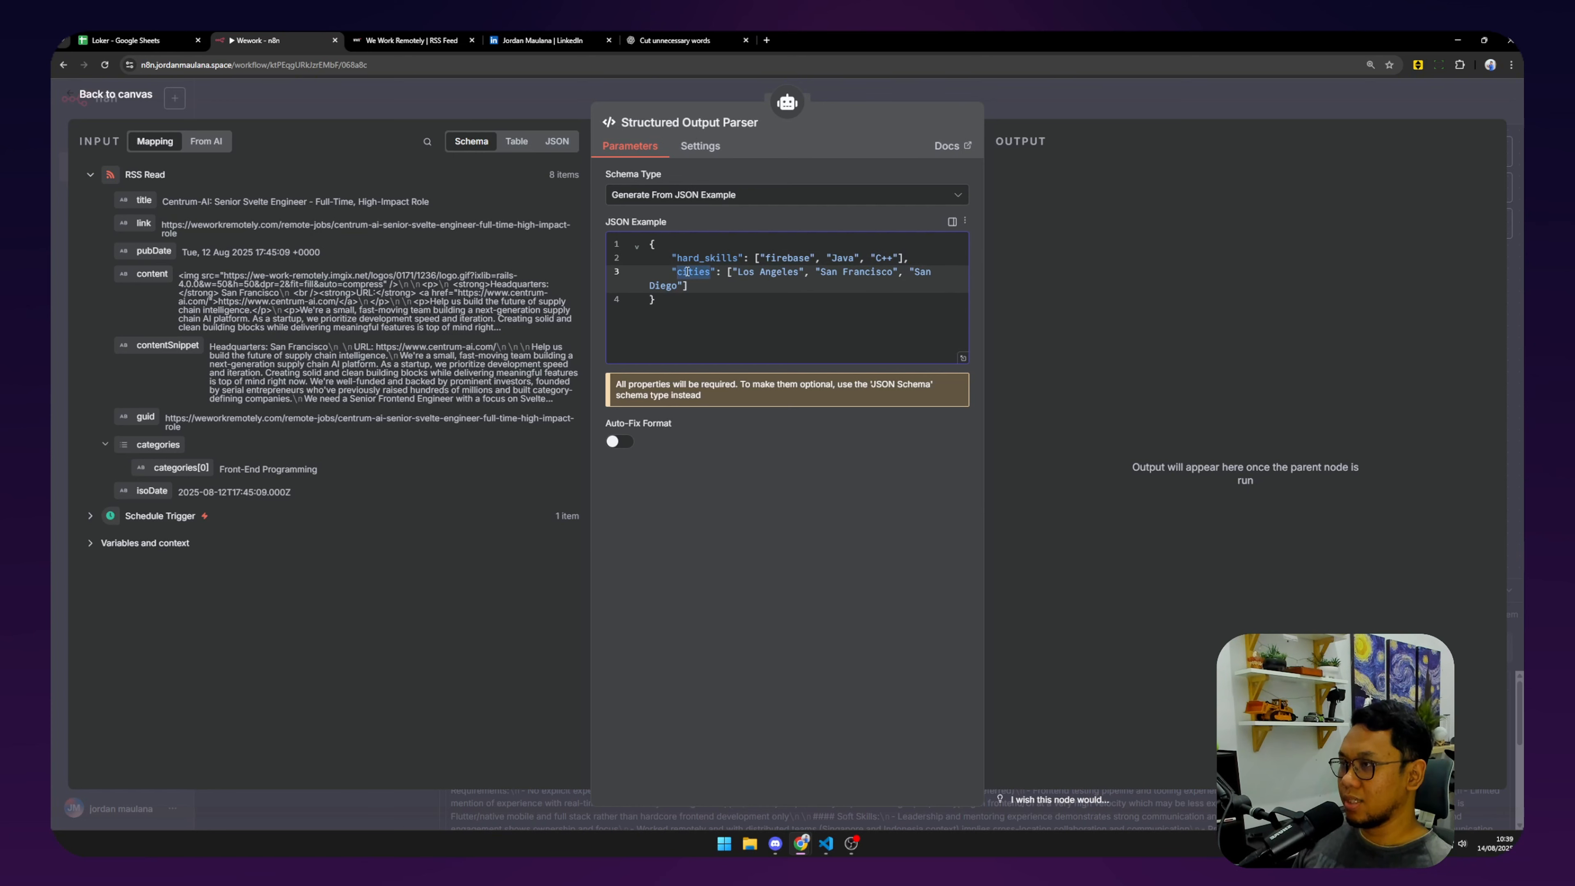
{"action": "type", "text": "soft_skil"}
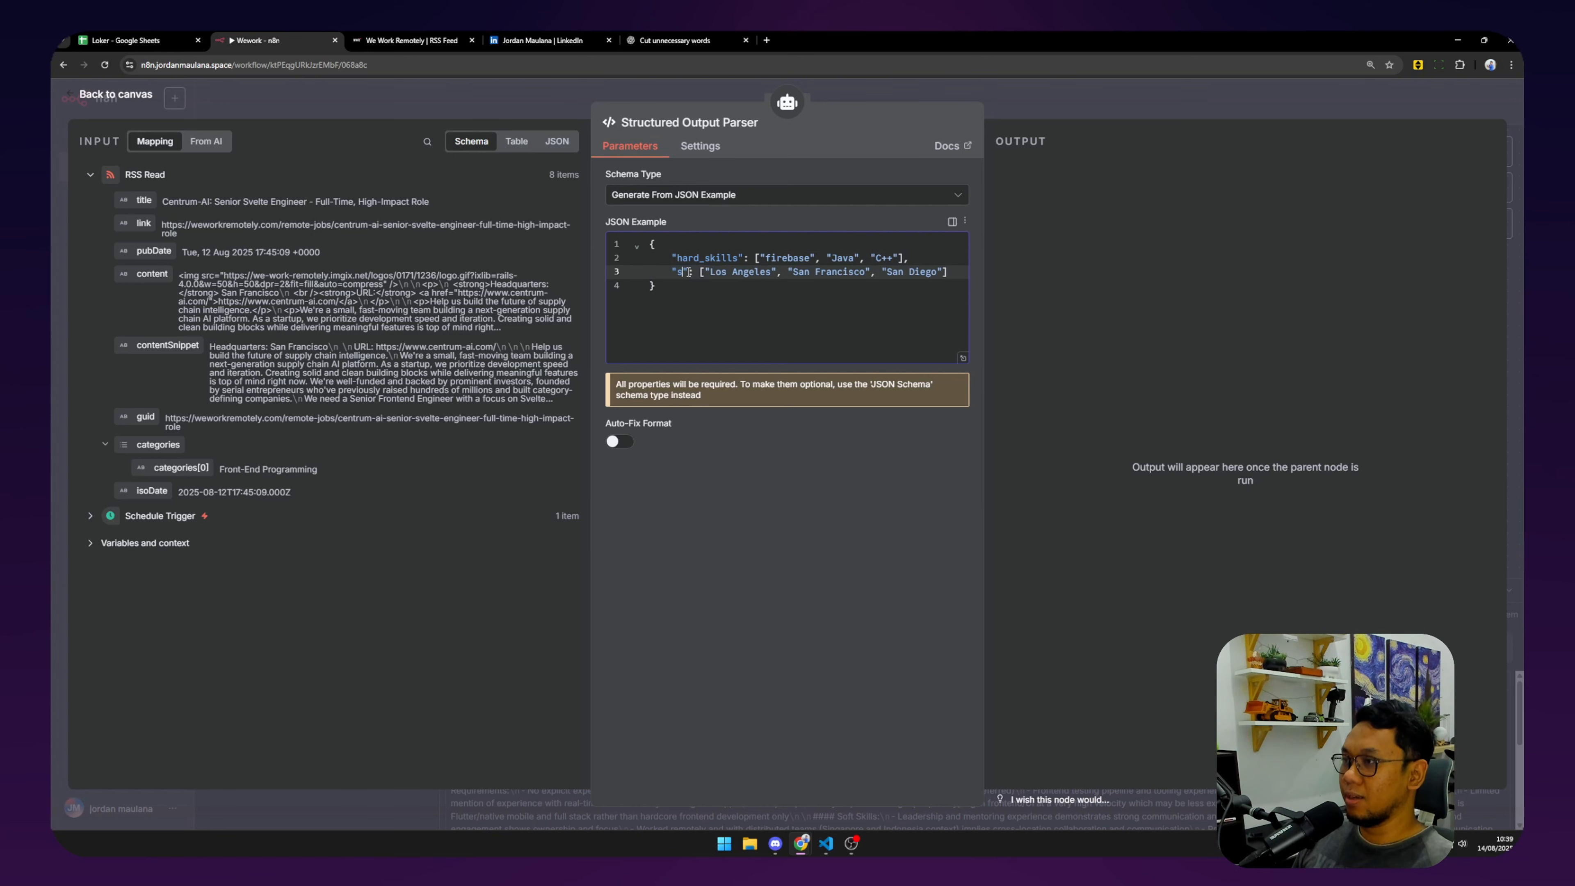
{"action": "type", "text": "ls"}
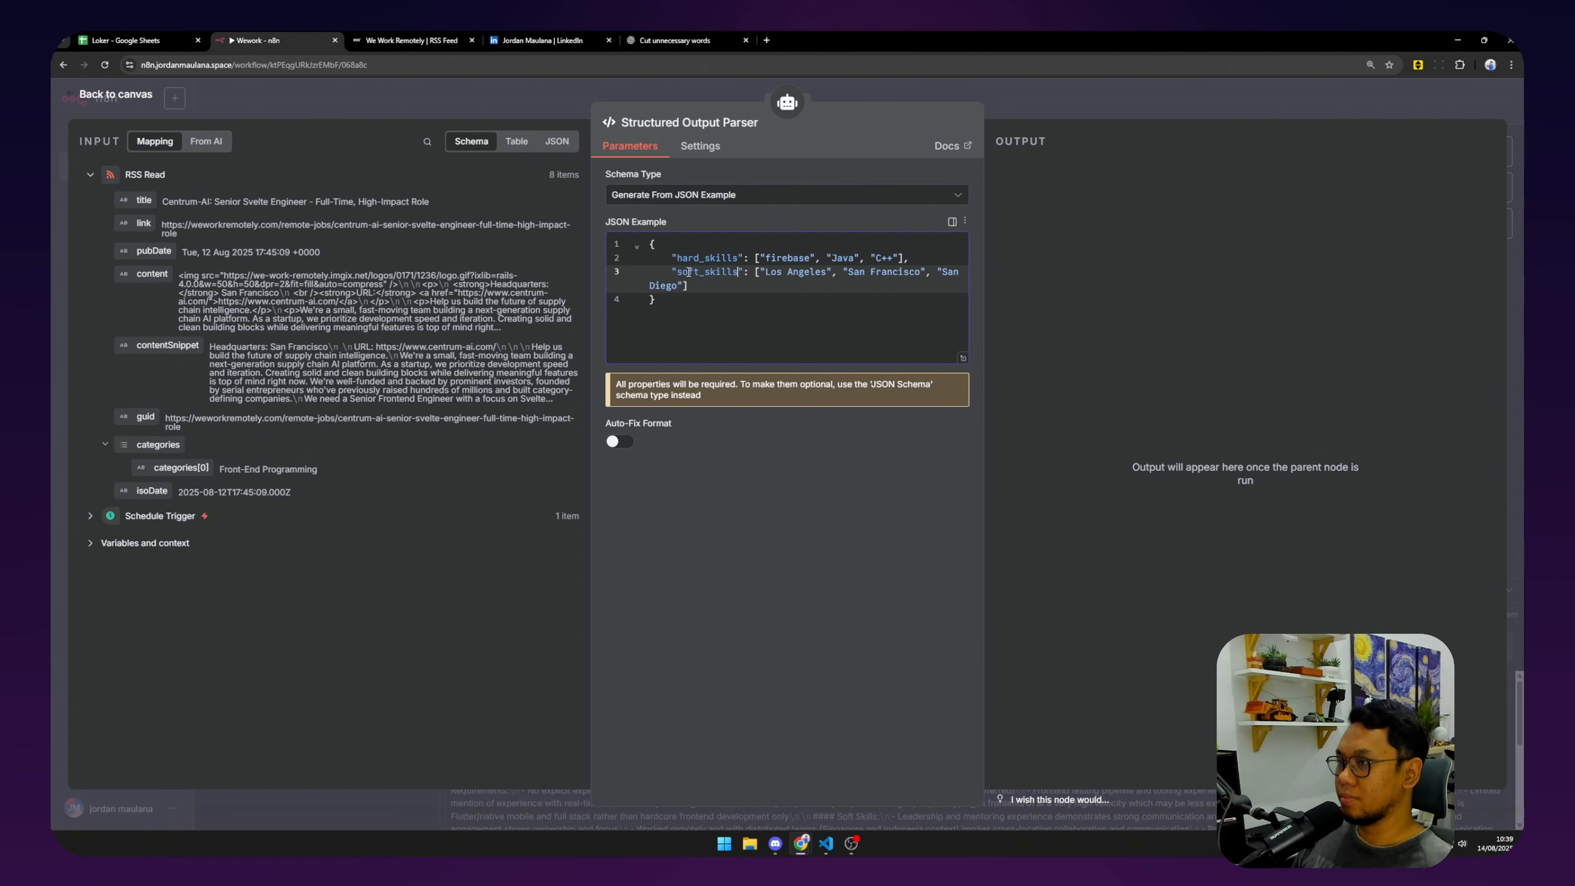
{"action": "left_click_drag", "start_coordinate": [765, 271], "coordinate": [832, 271]}
{"action": "type", "text": "Manageme"}
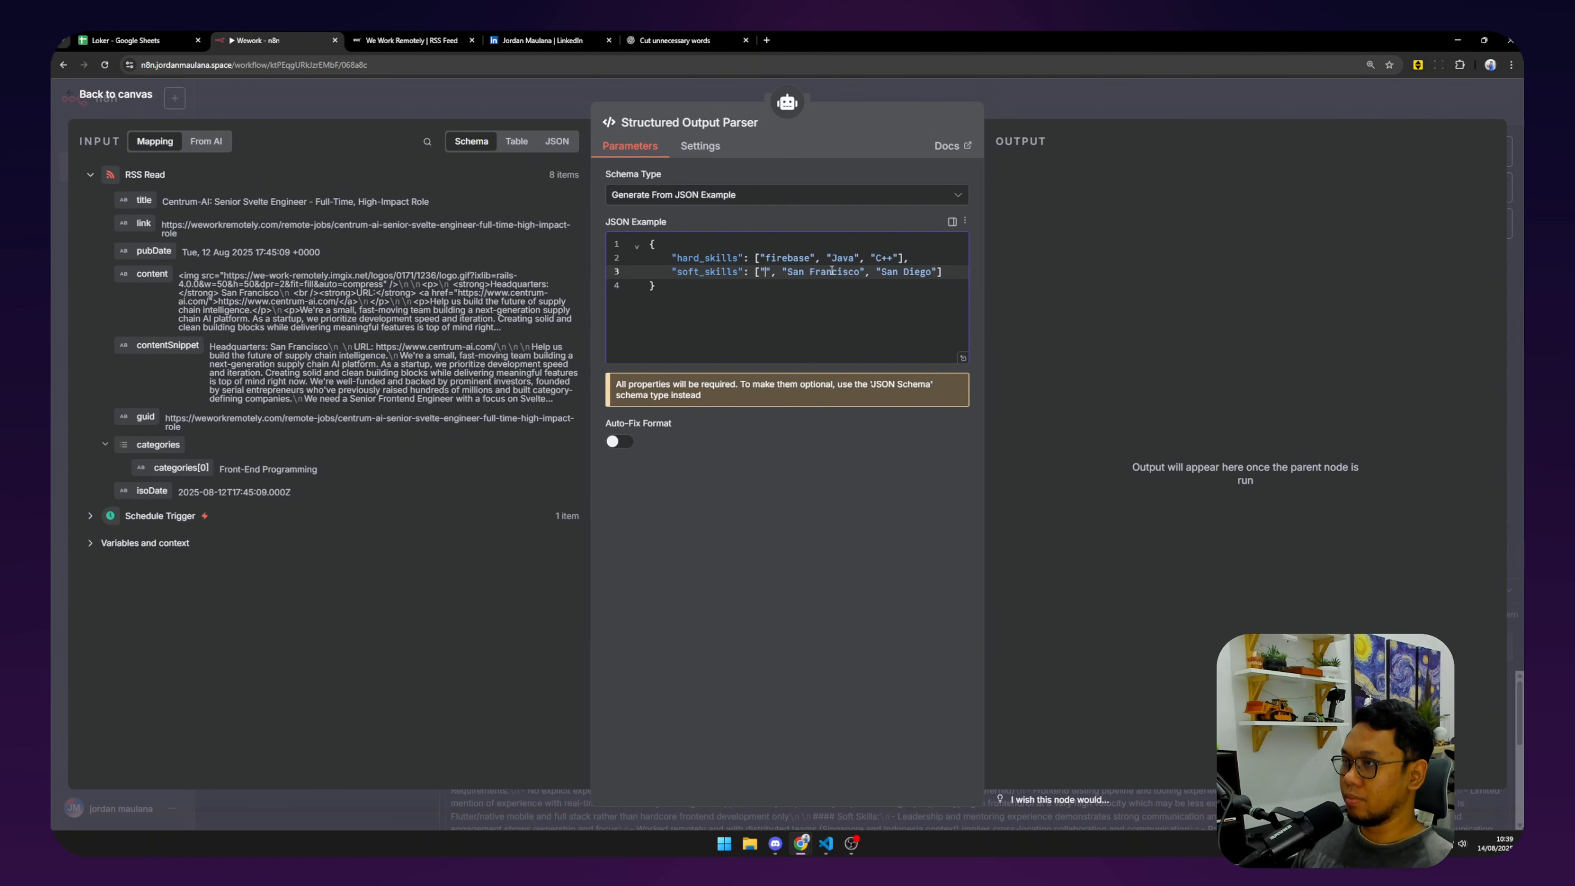
{"action": "type", "text": "nt"}
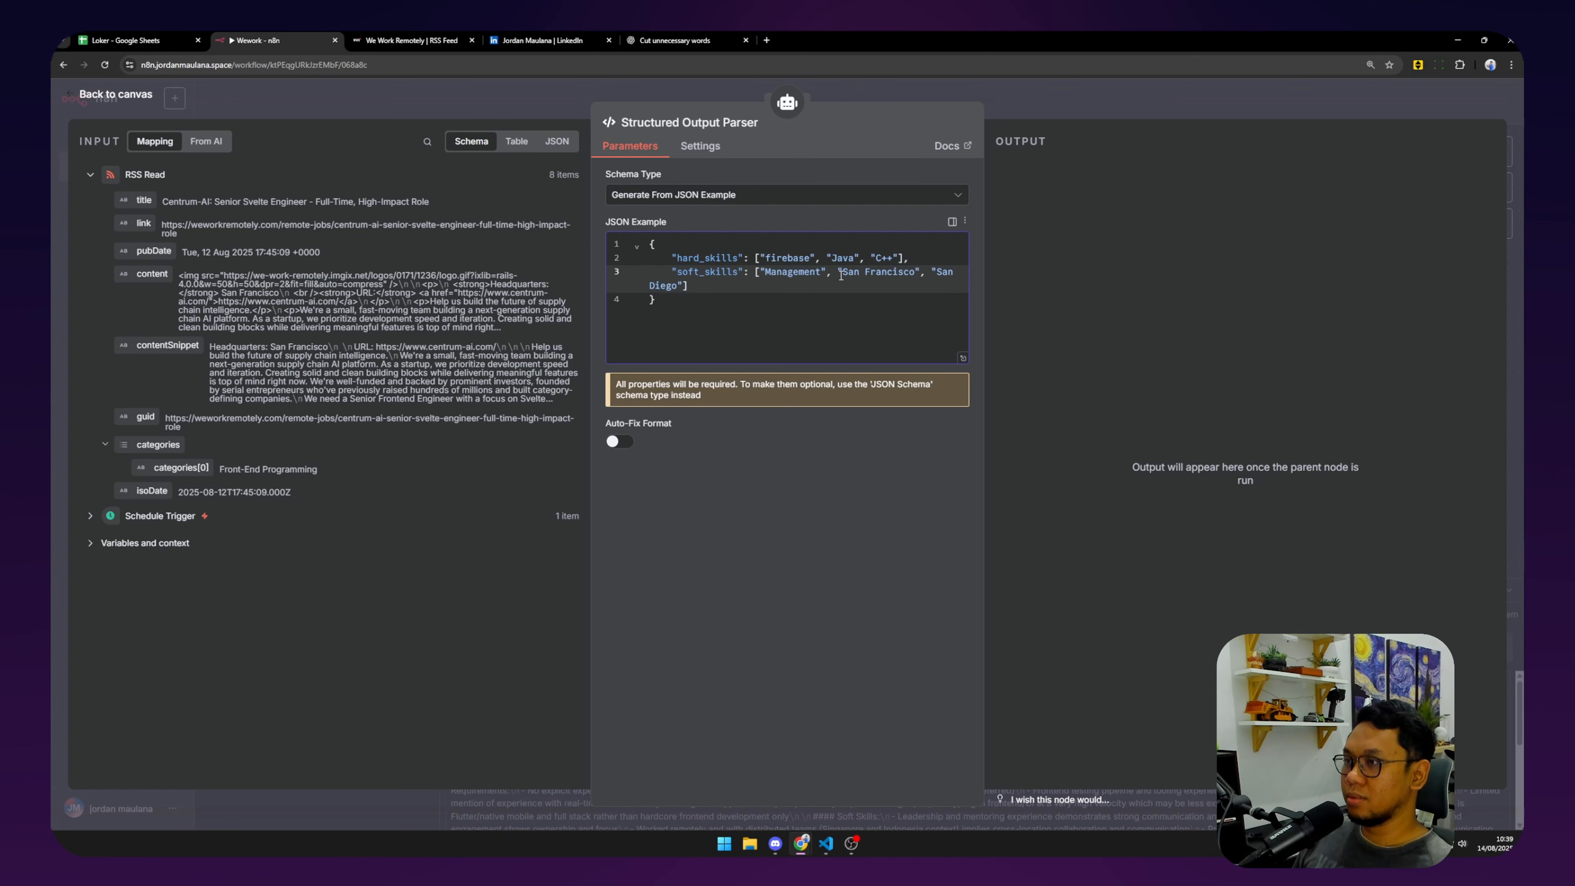
{"action": "left_click_drag", "start_coordinate": [840, 274], "coordinate": [920, 274]}
{"action": "key", "text": "BackSpace"}
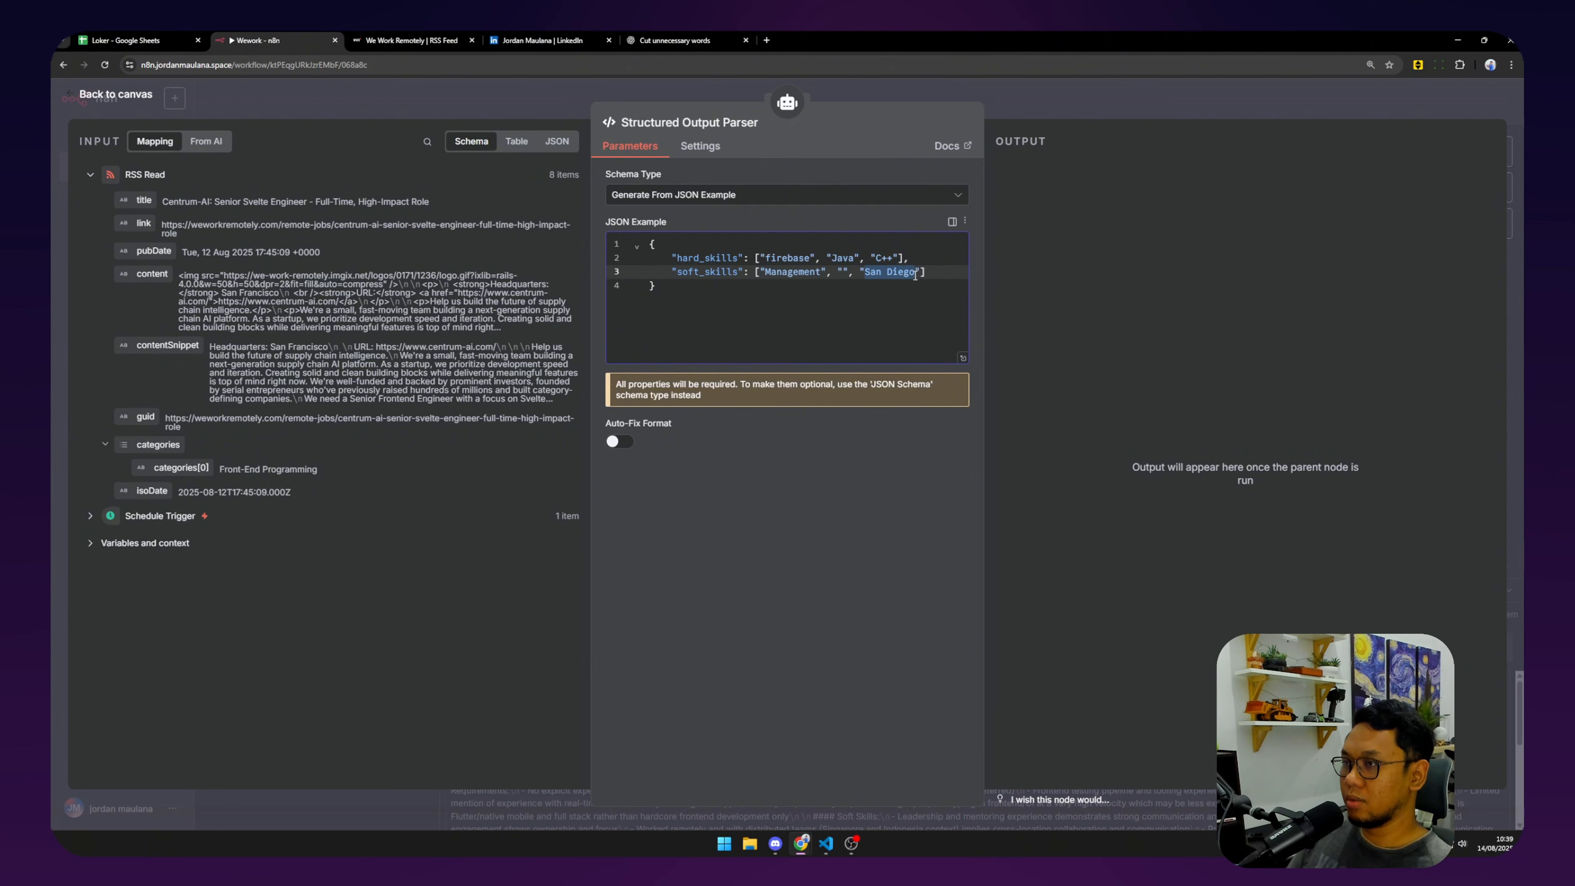
{"action": "key", "text": "BackSpace"}
{"action": "type", "text": "Teamwork"}
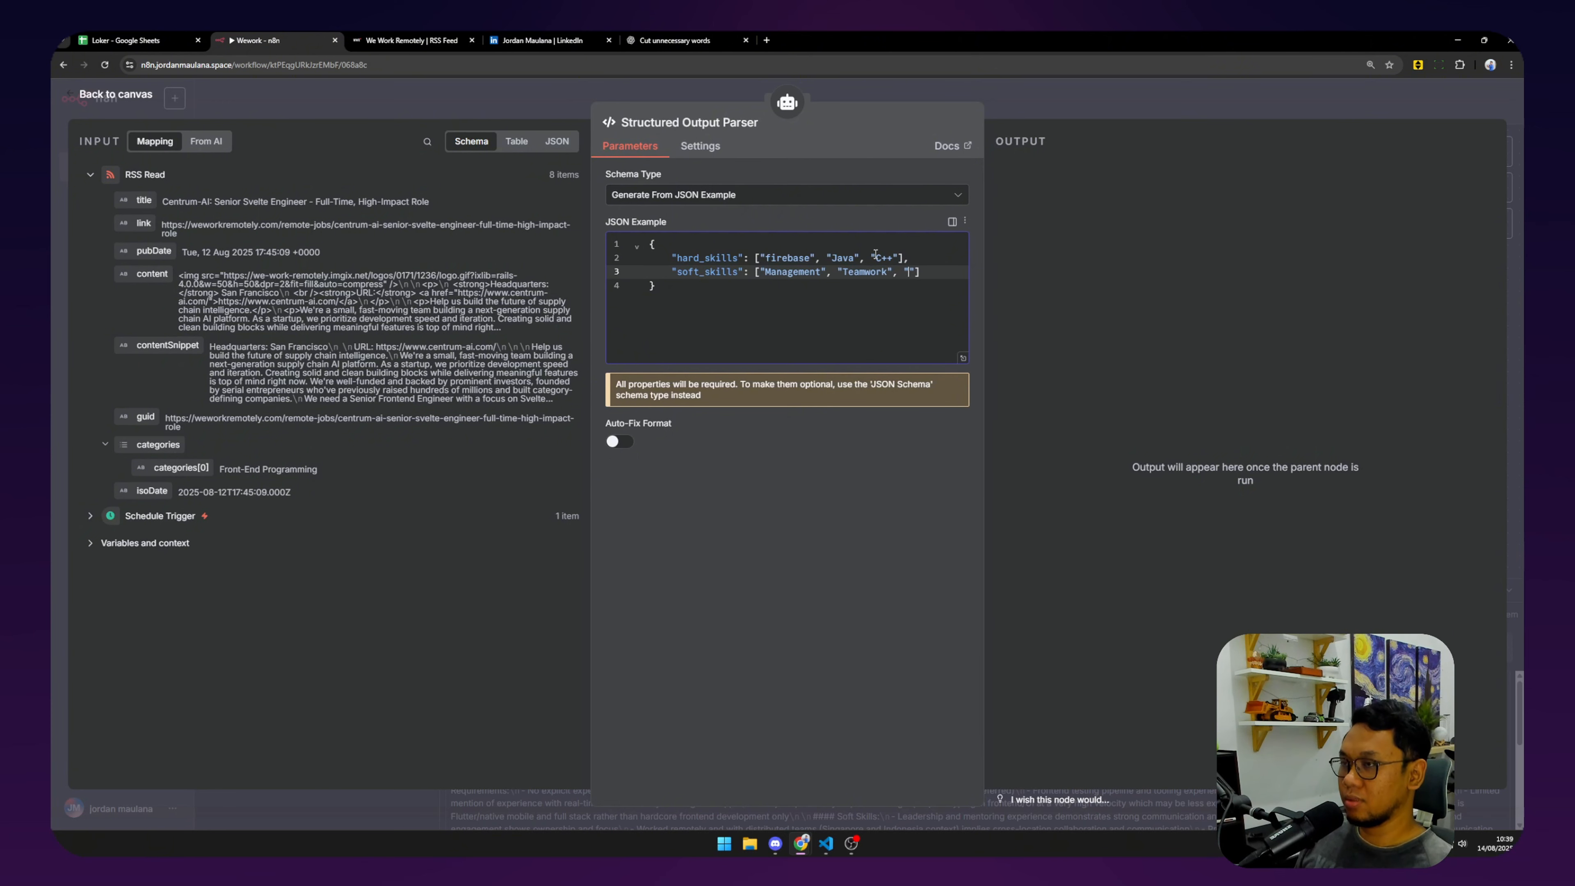
{"action": "type", "text": "\", \"Work "}
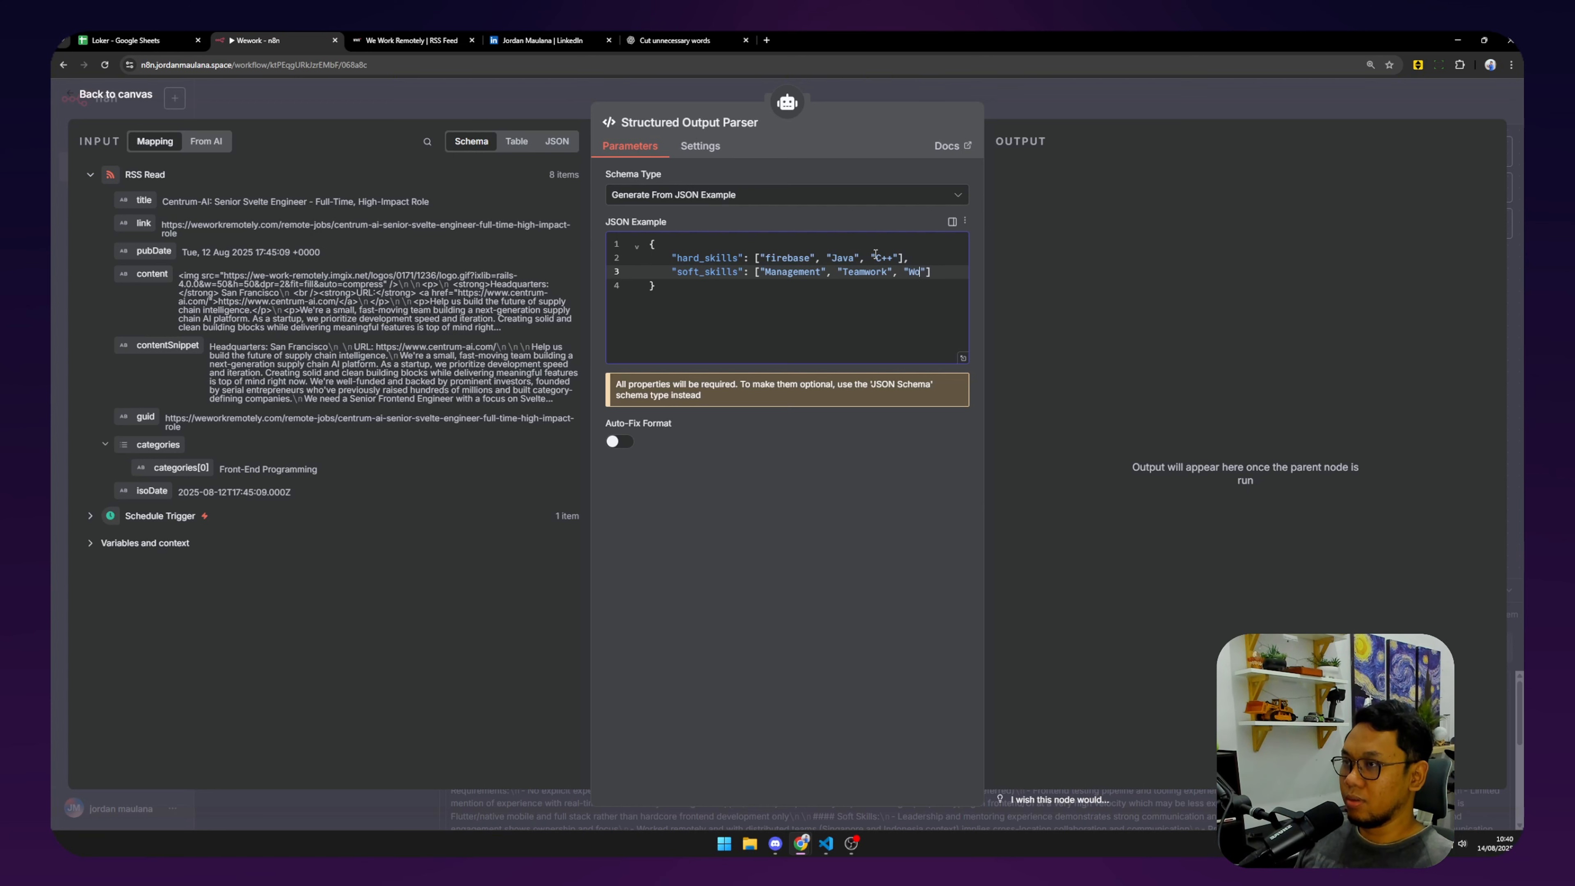
{"action": "type", "text": "under pressure"}
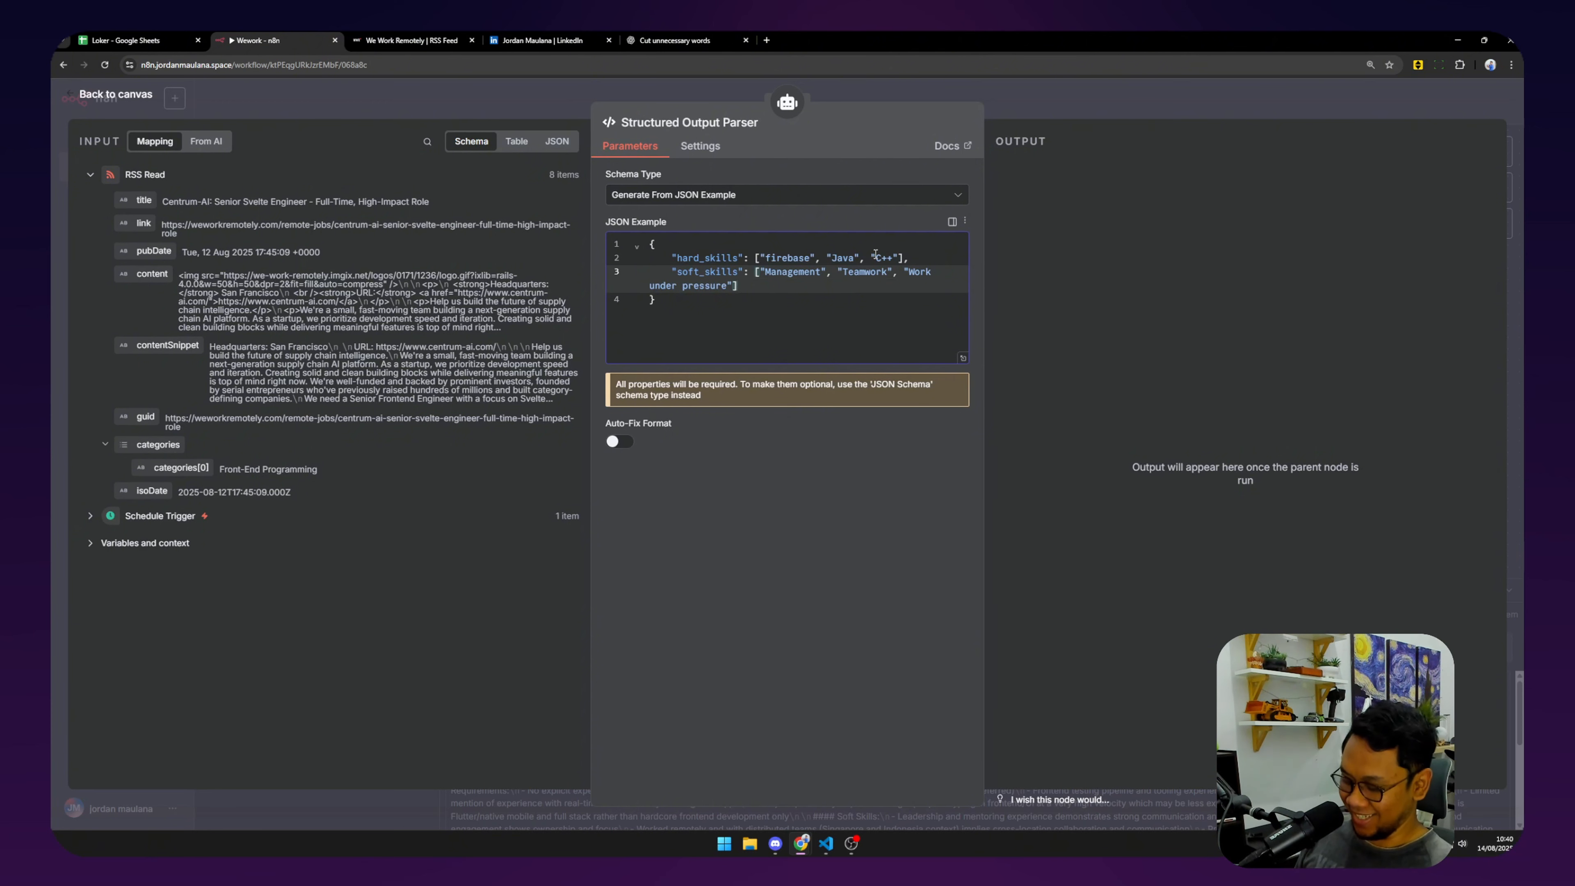
{"action": "key", "text": "End"}
{"action": "type", "text": ","}
{"action": "key", "text": "Return"}
Add "hard_skill_gaps" with values Flutter and React to the JSON example.
{"action": "type", "text": "\""}
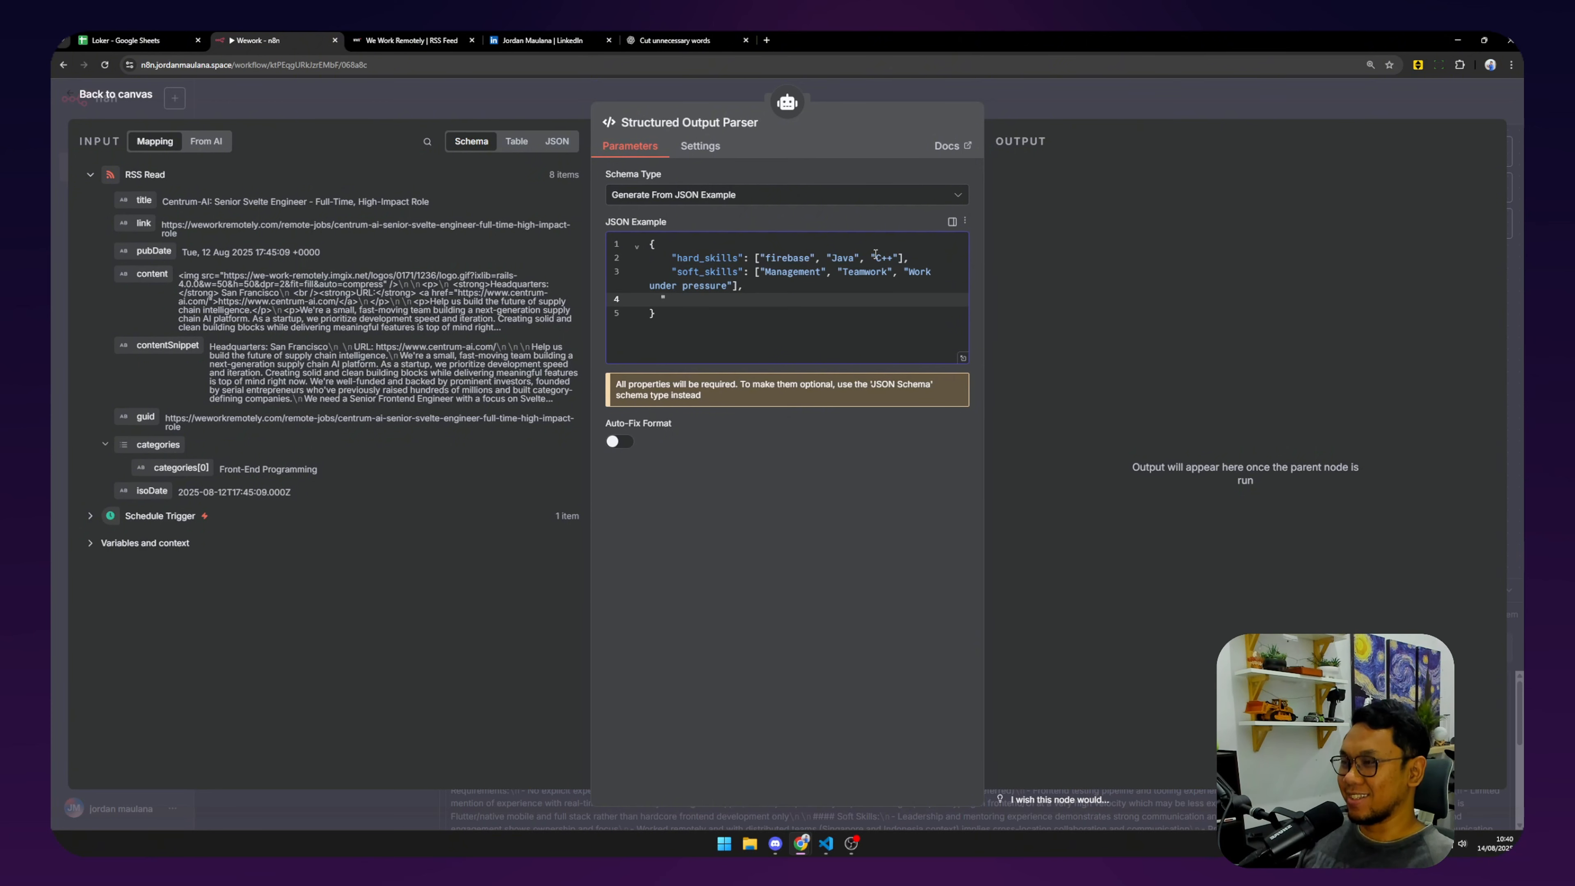
{"action": "type", "text": "hard_sk"}
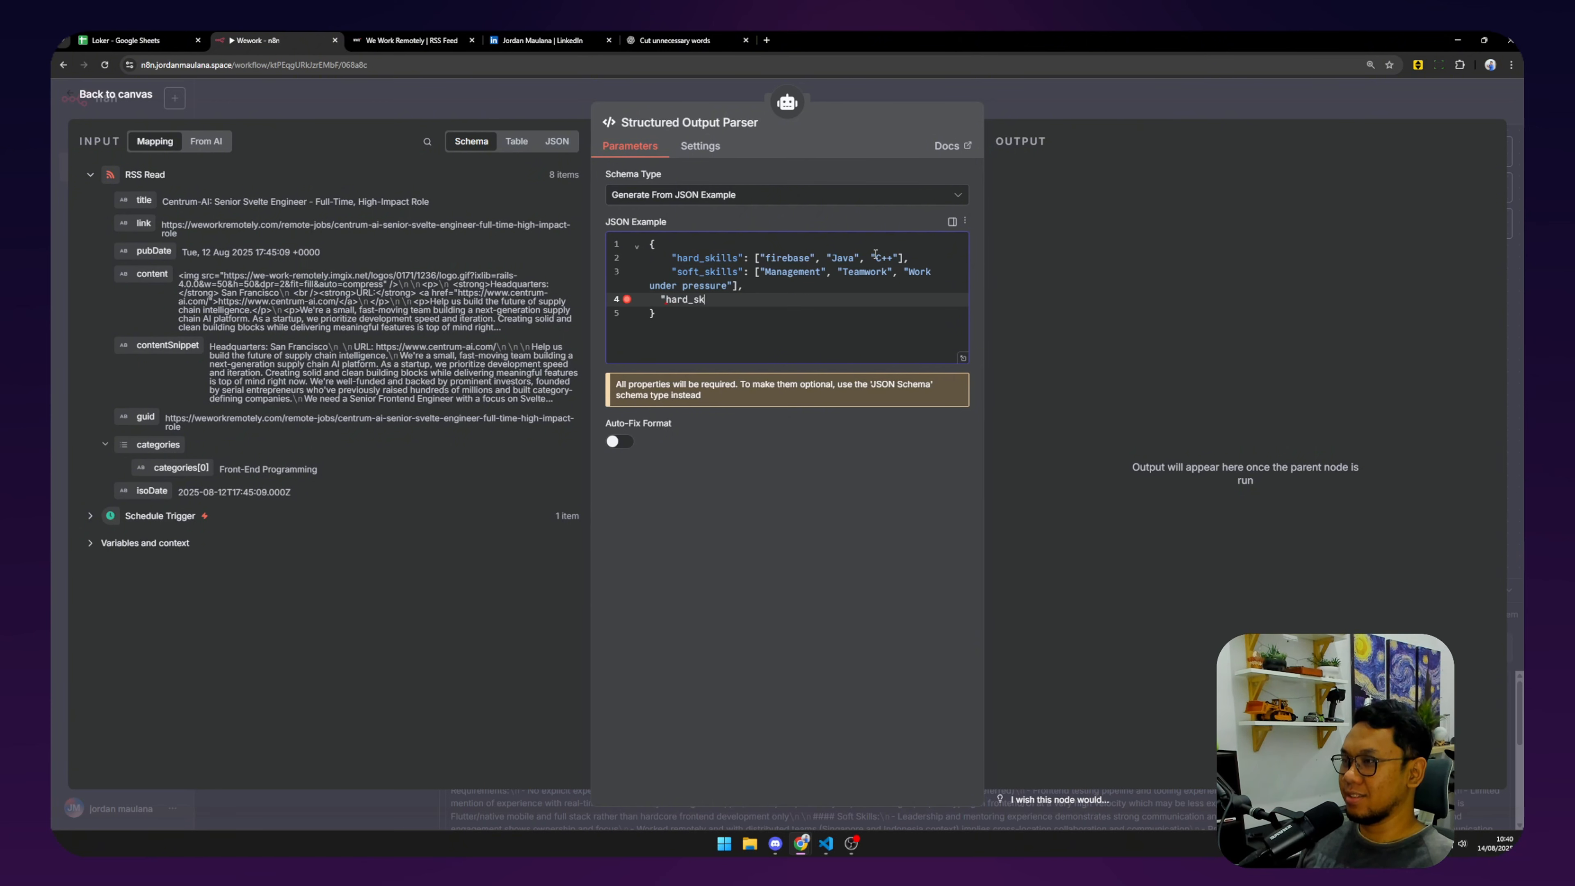
{"action": "type", "text": "ill_gaps"}
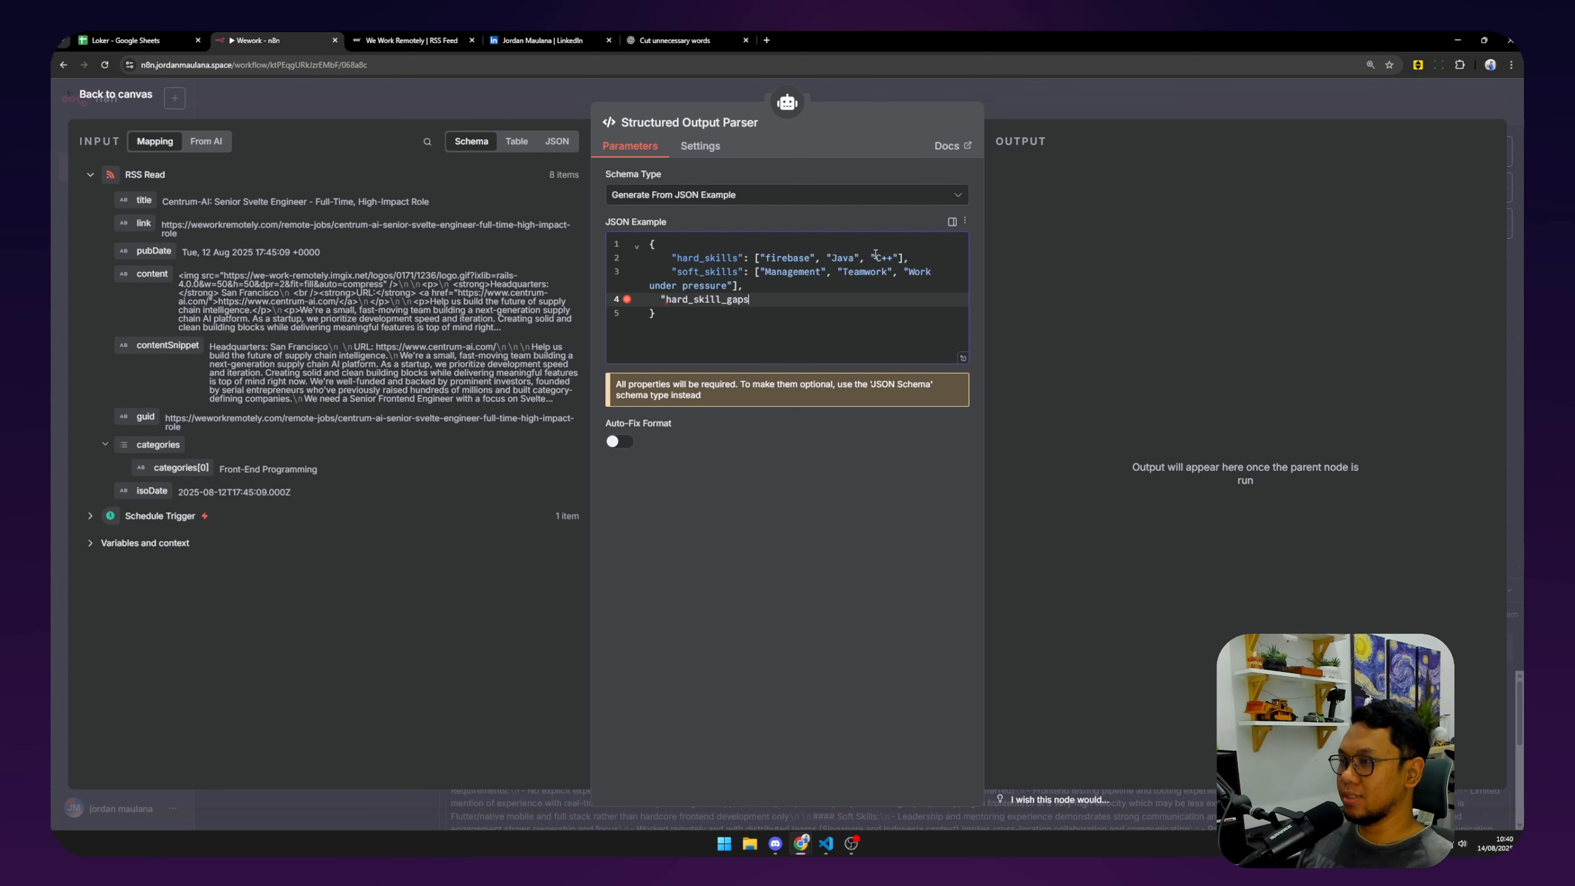
{"action": "type", "text": "\":["}
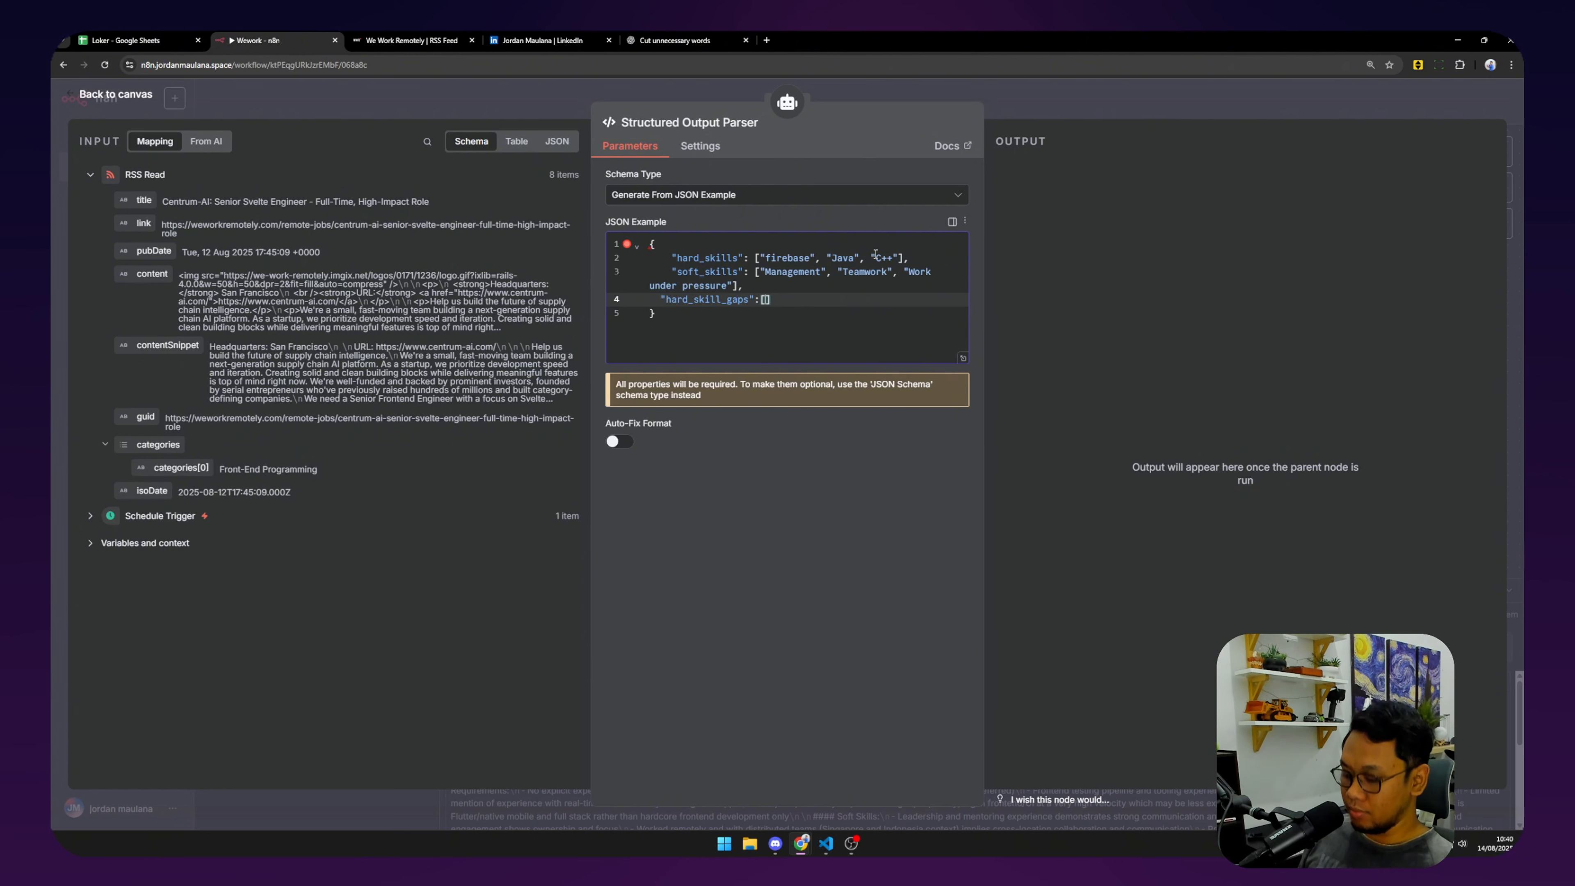
{"action": "type", "text": "\"\""}
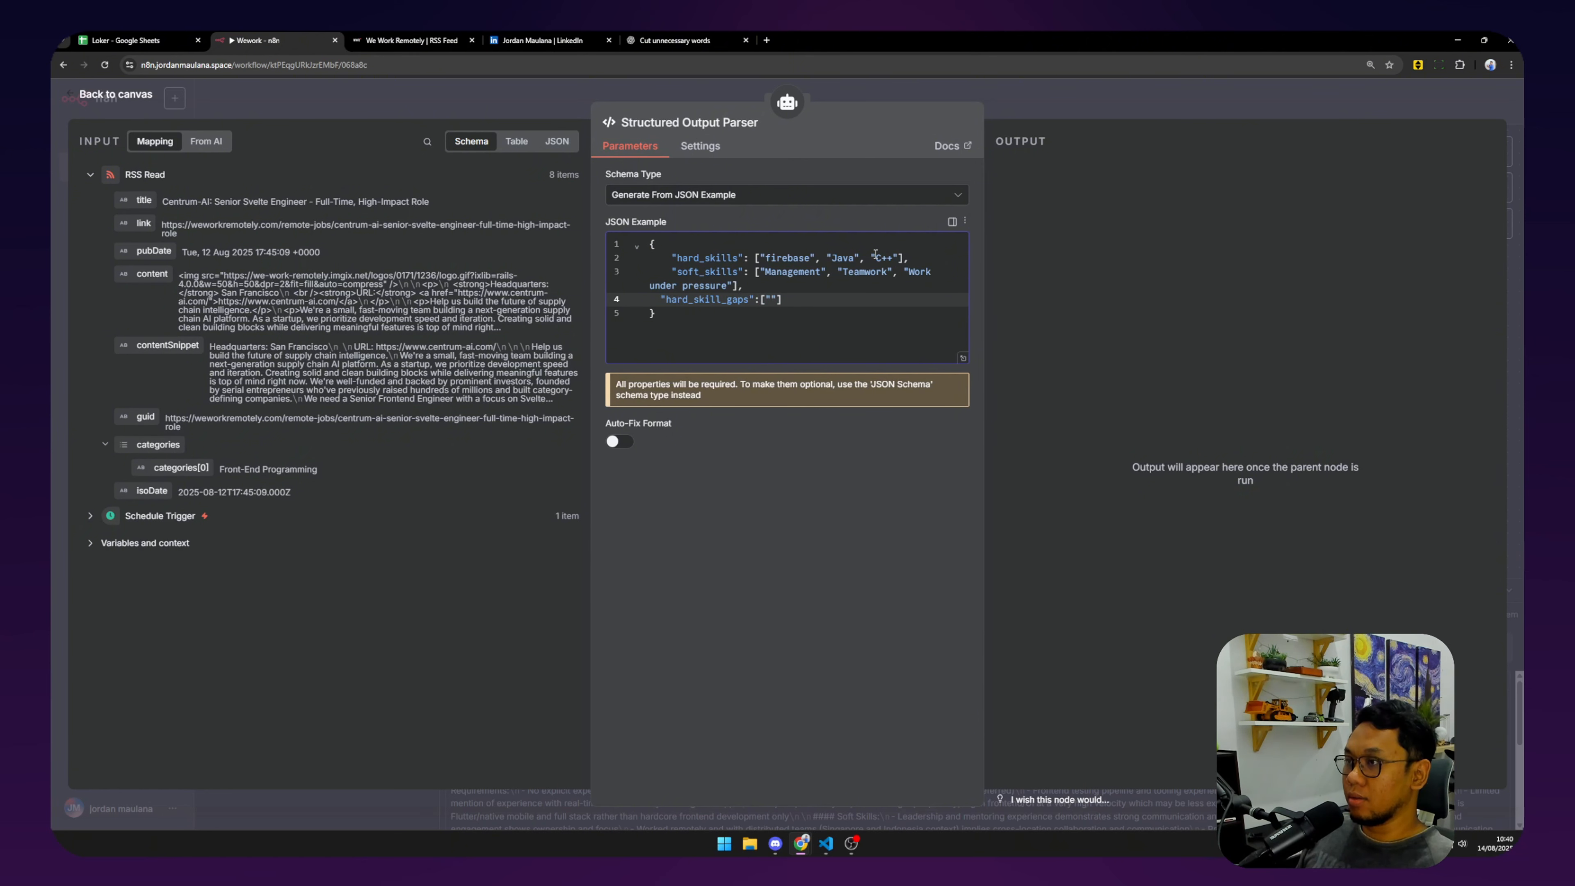
{"action": "type", "text": "flutter"}
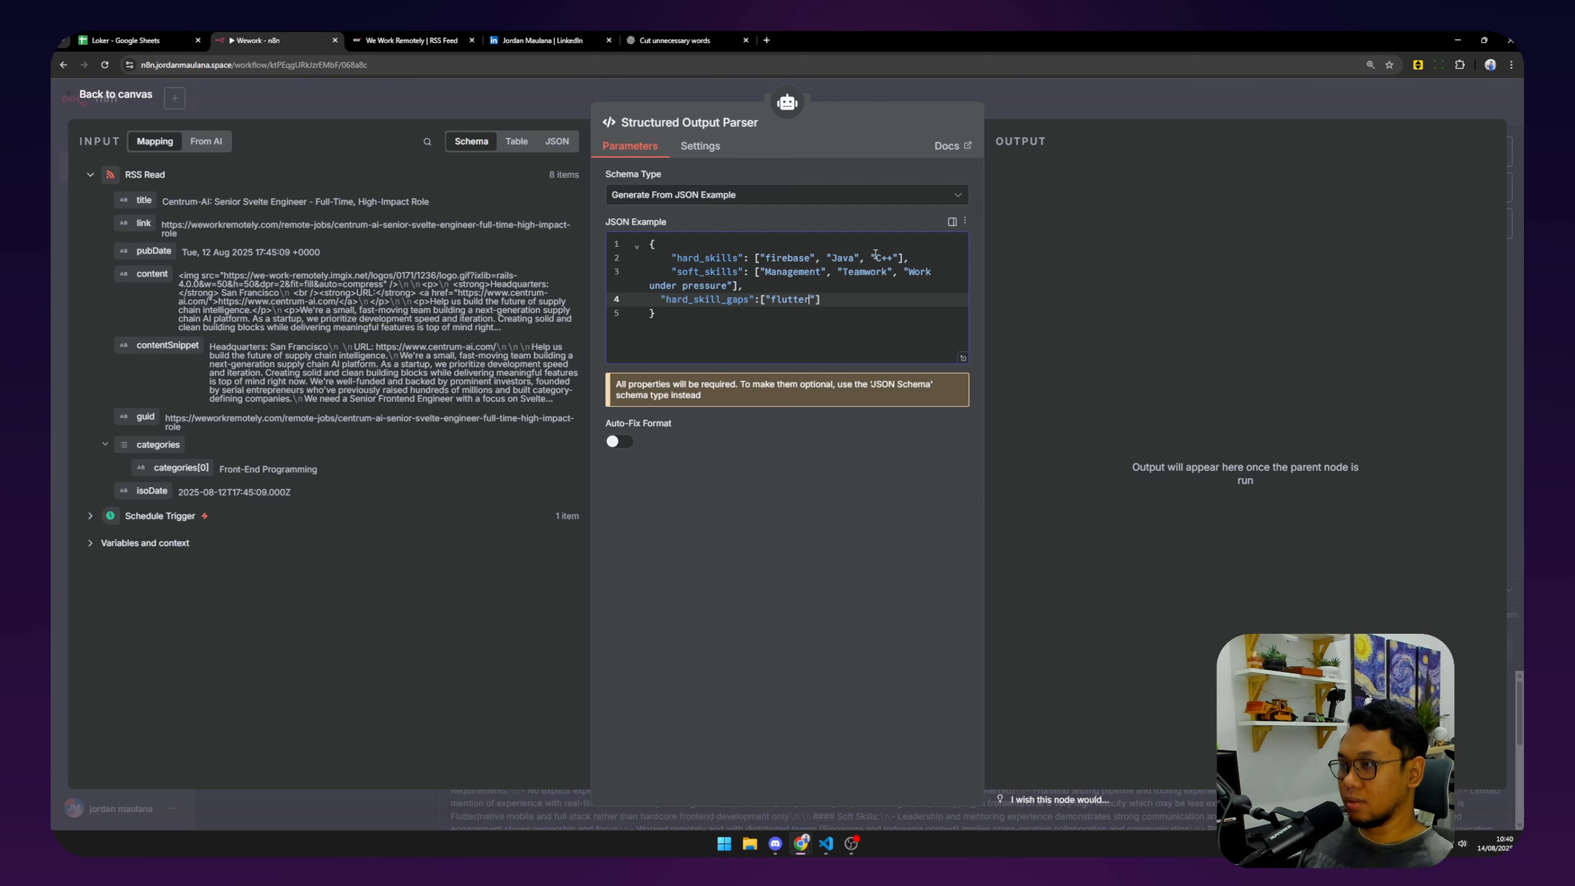
{"action": "type", "text": ", \"\""}
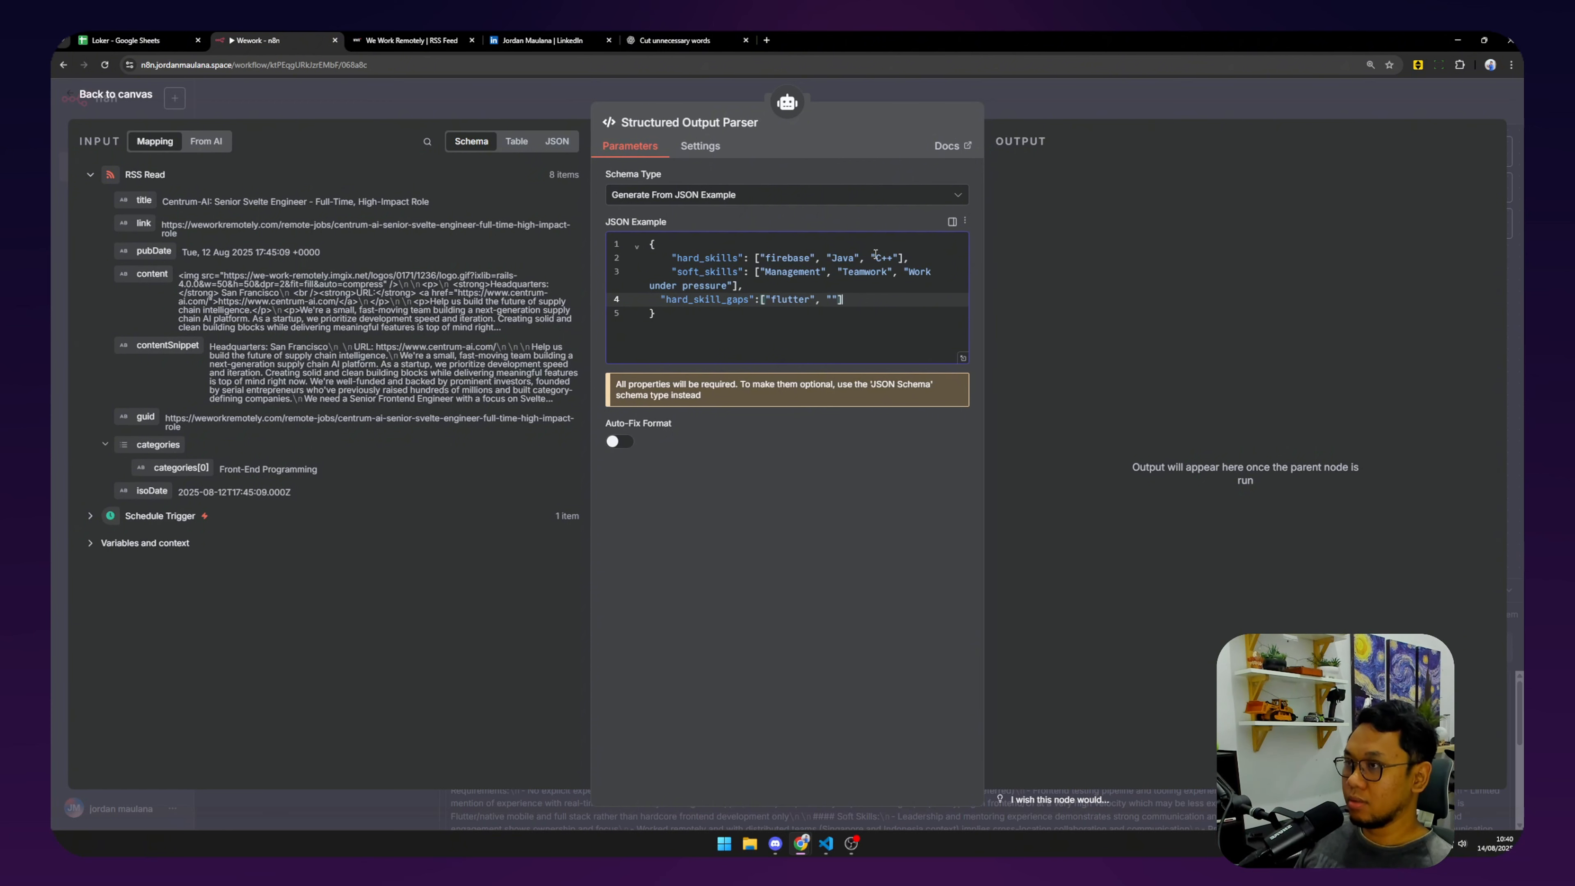
{"action": "type", "text": ","}
{"action": "key", "text": "Left"}
{"action": "key", "text": "Left"}
{"action": "key", "text": "Left"}
{"action": "type", "text": "react"}
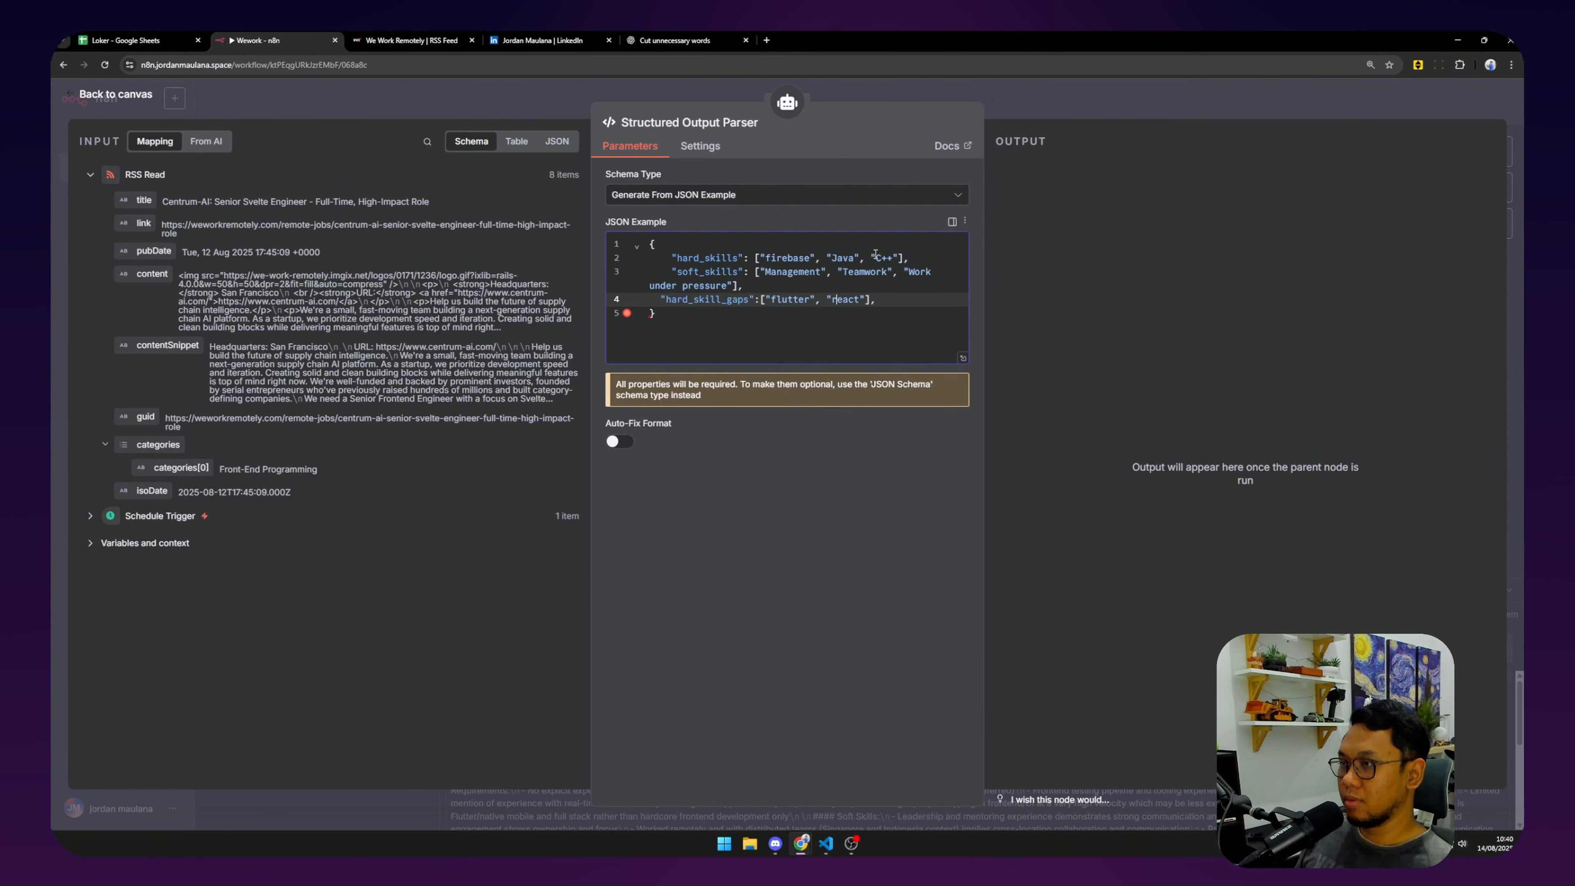
{"action": "key", "text": "Delete"}
{"action": "type", "text": "R"}
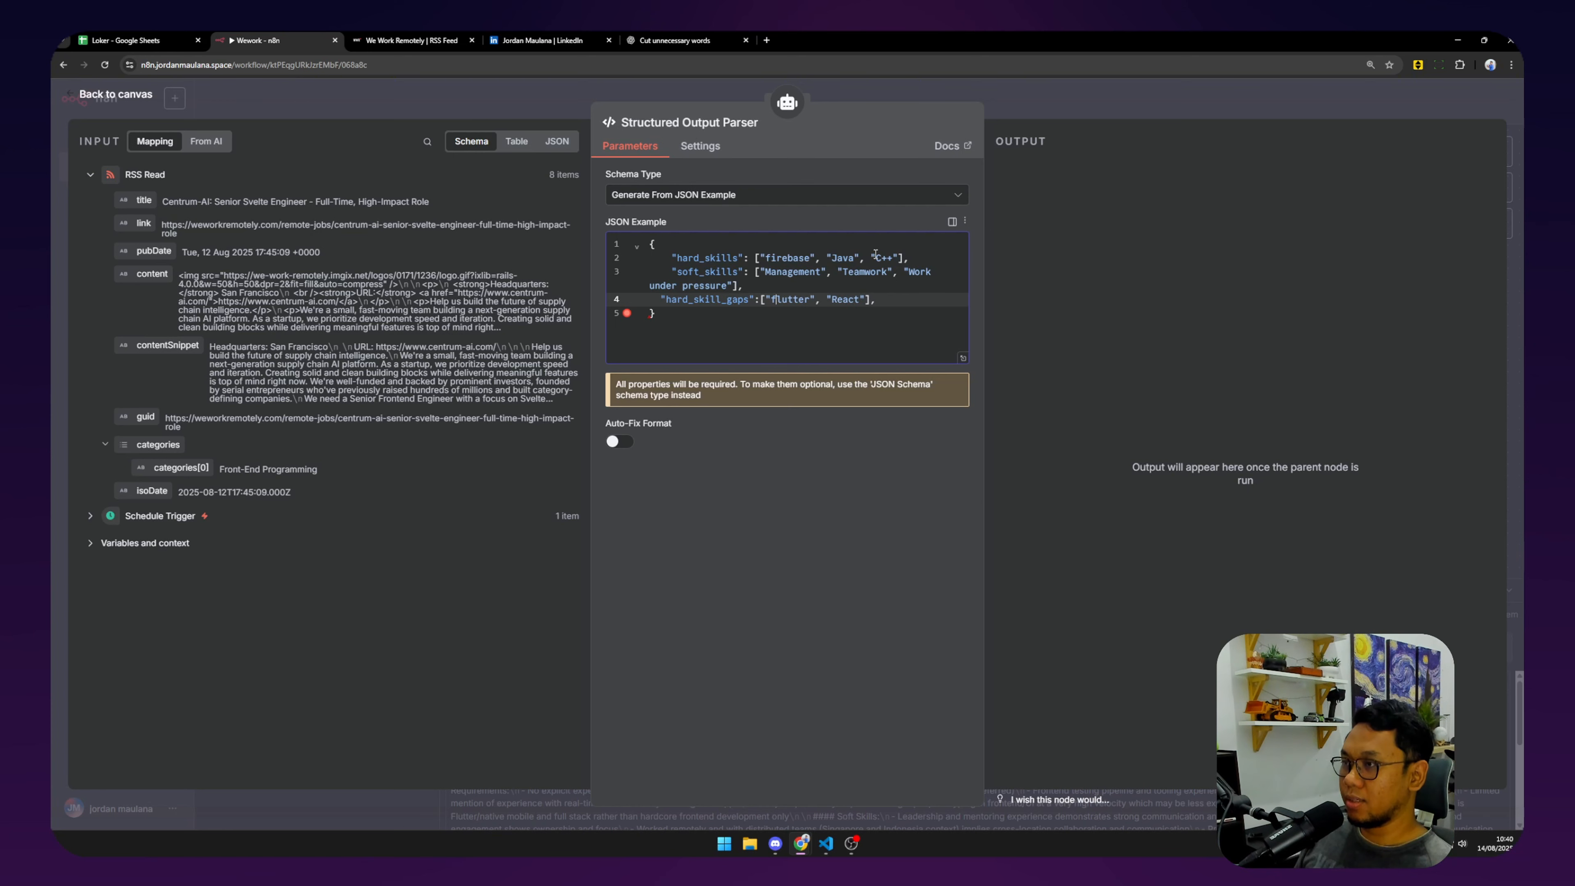
{"action": "key", "text": "BackSpace"}
{"action": "type", "text": "F"}
{"action": "key", "text": "Return"}
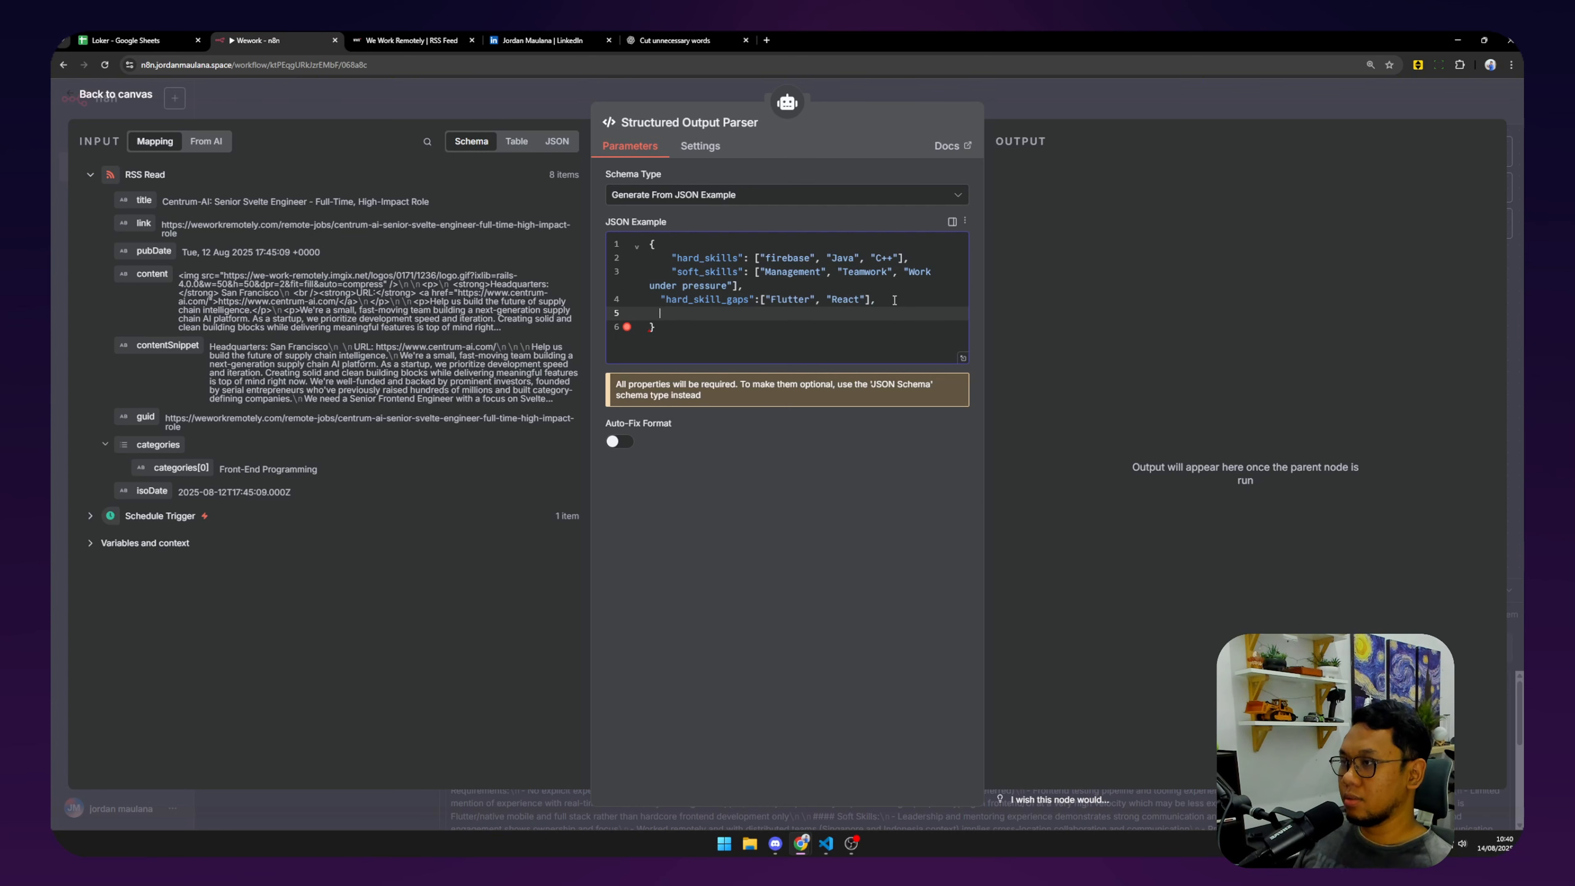
Add "soft_skill_gaps" with Leadership and a "score": 80 line to the example.
{"action": "type", "text": "\"sof"}
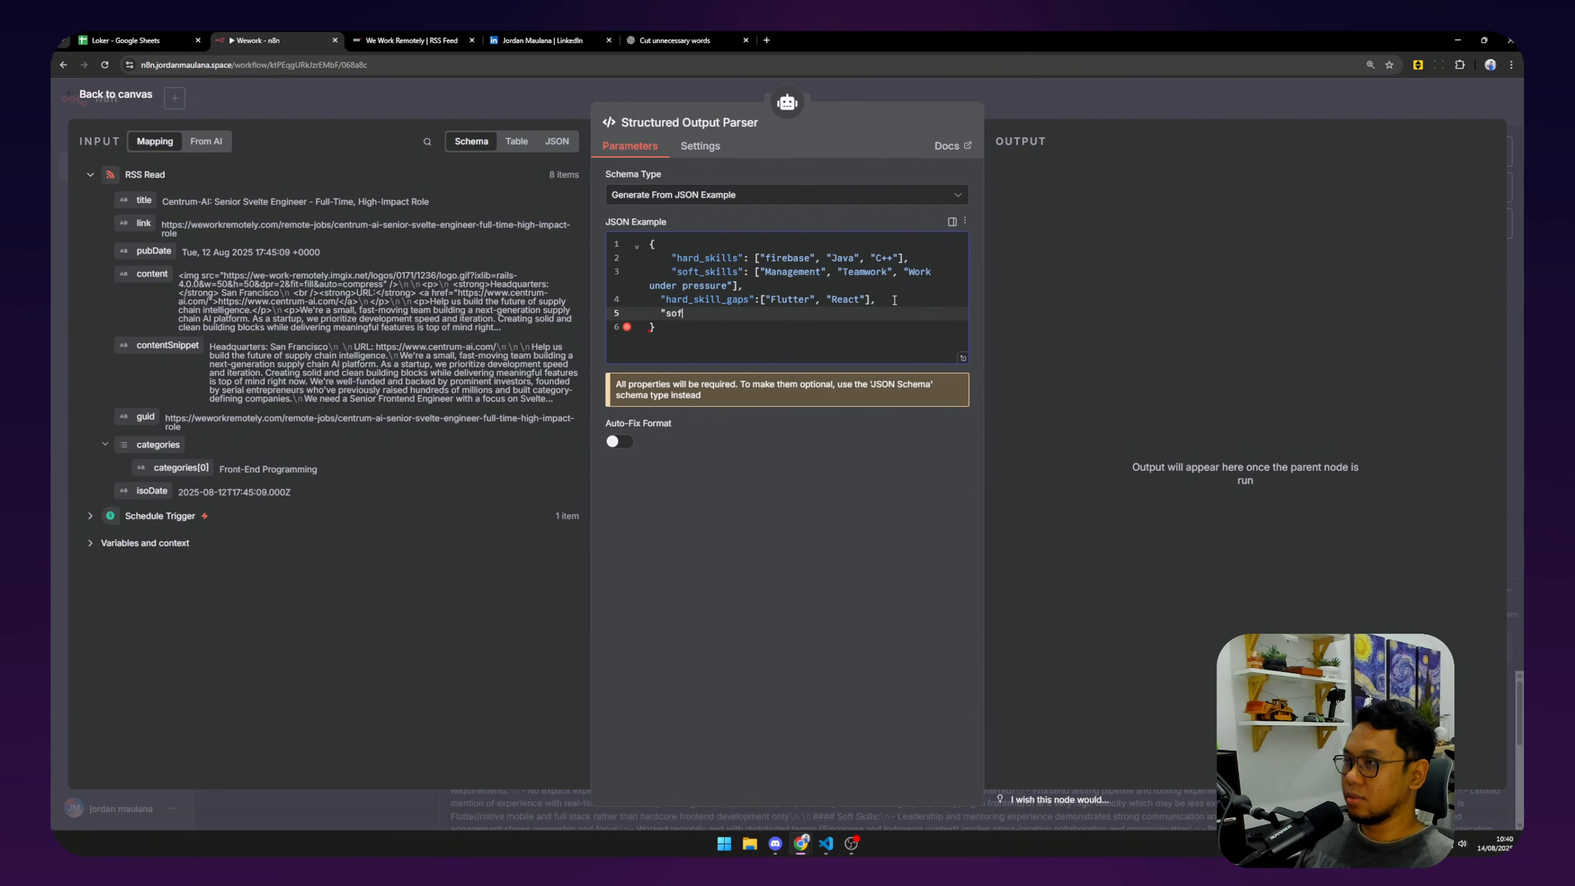
{"action": "type", "text": "t_skill"}
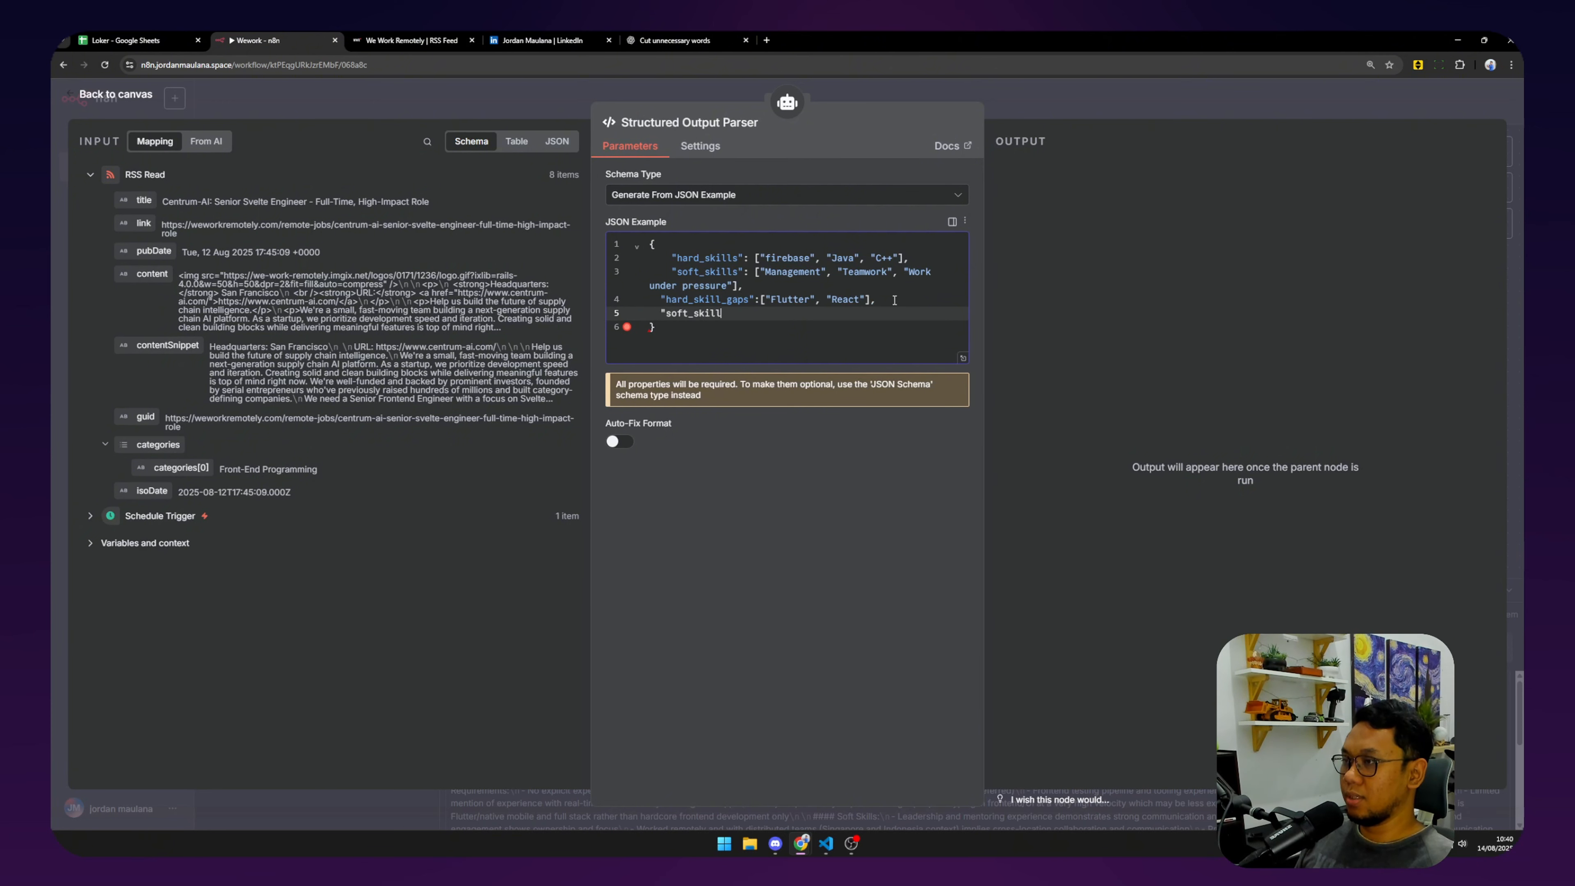
{"action": "type", "text": "_gaps\""}
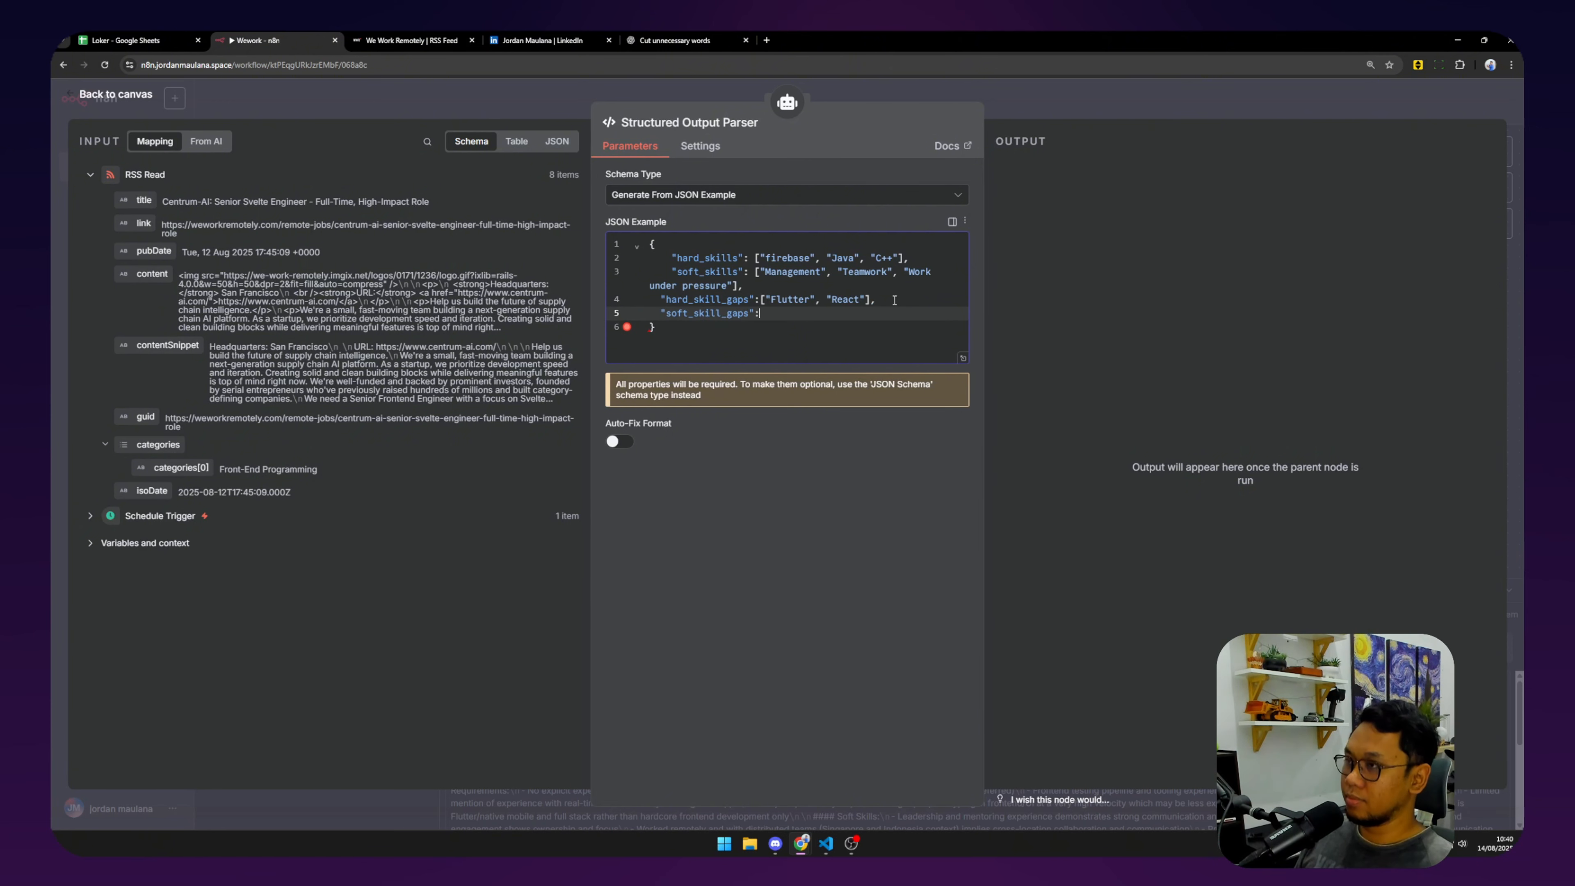
{"action": "type", "text": ":[]"}
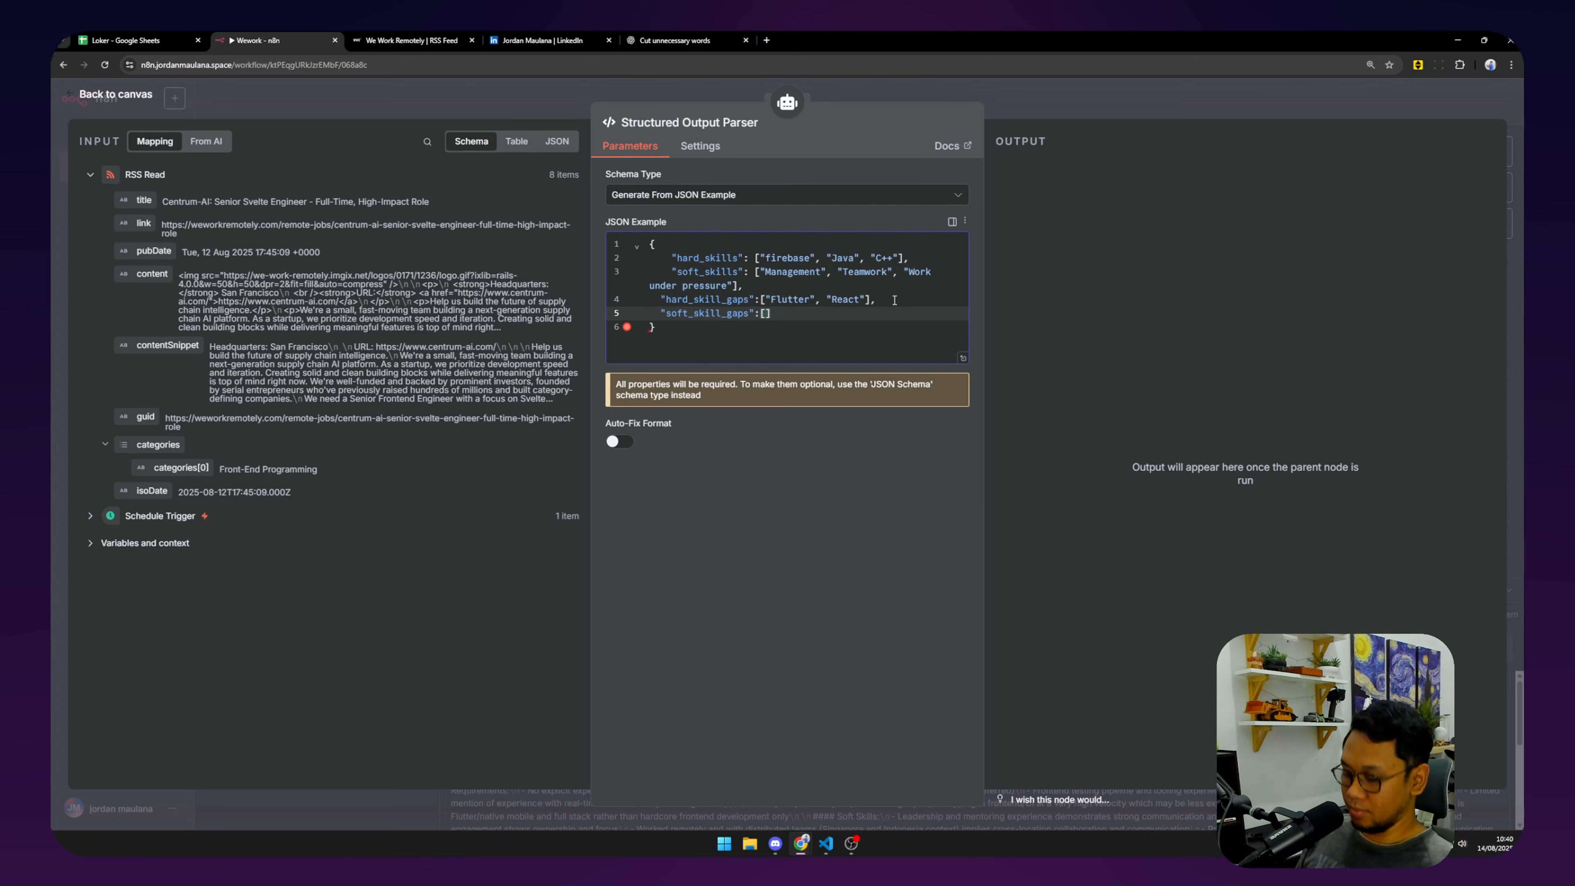
{"action": "type", "text": ",\"Leaders"}
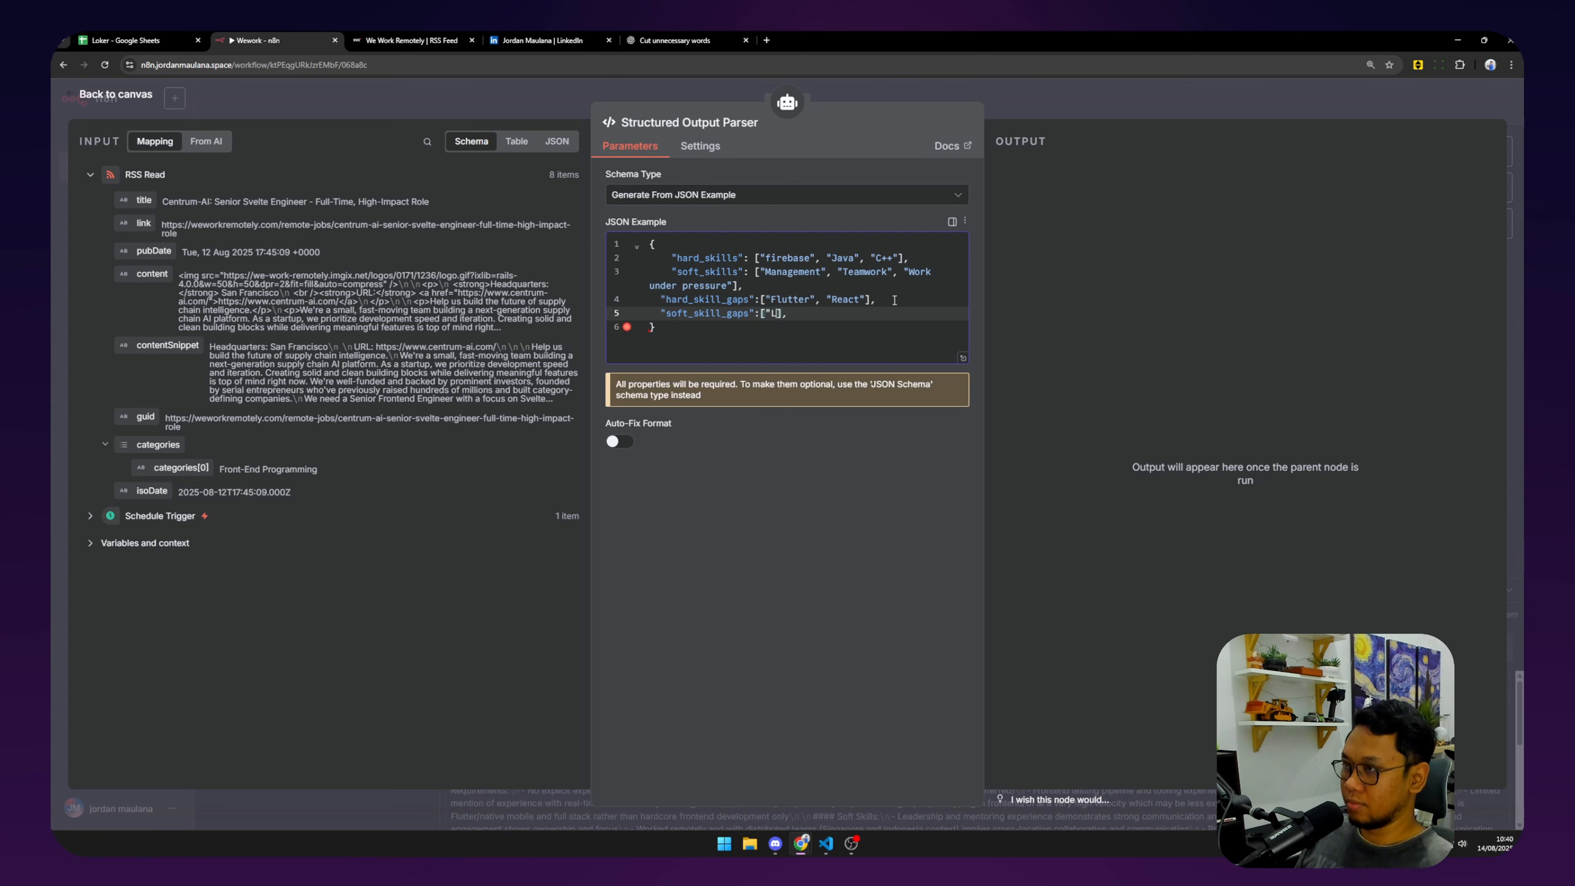
{"action": "type", "text": "hip\""}
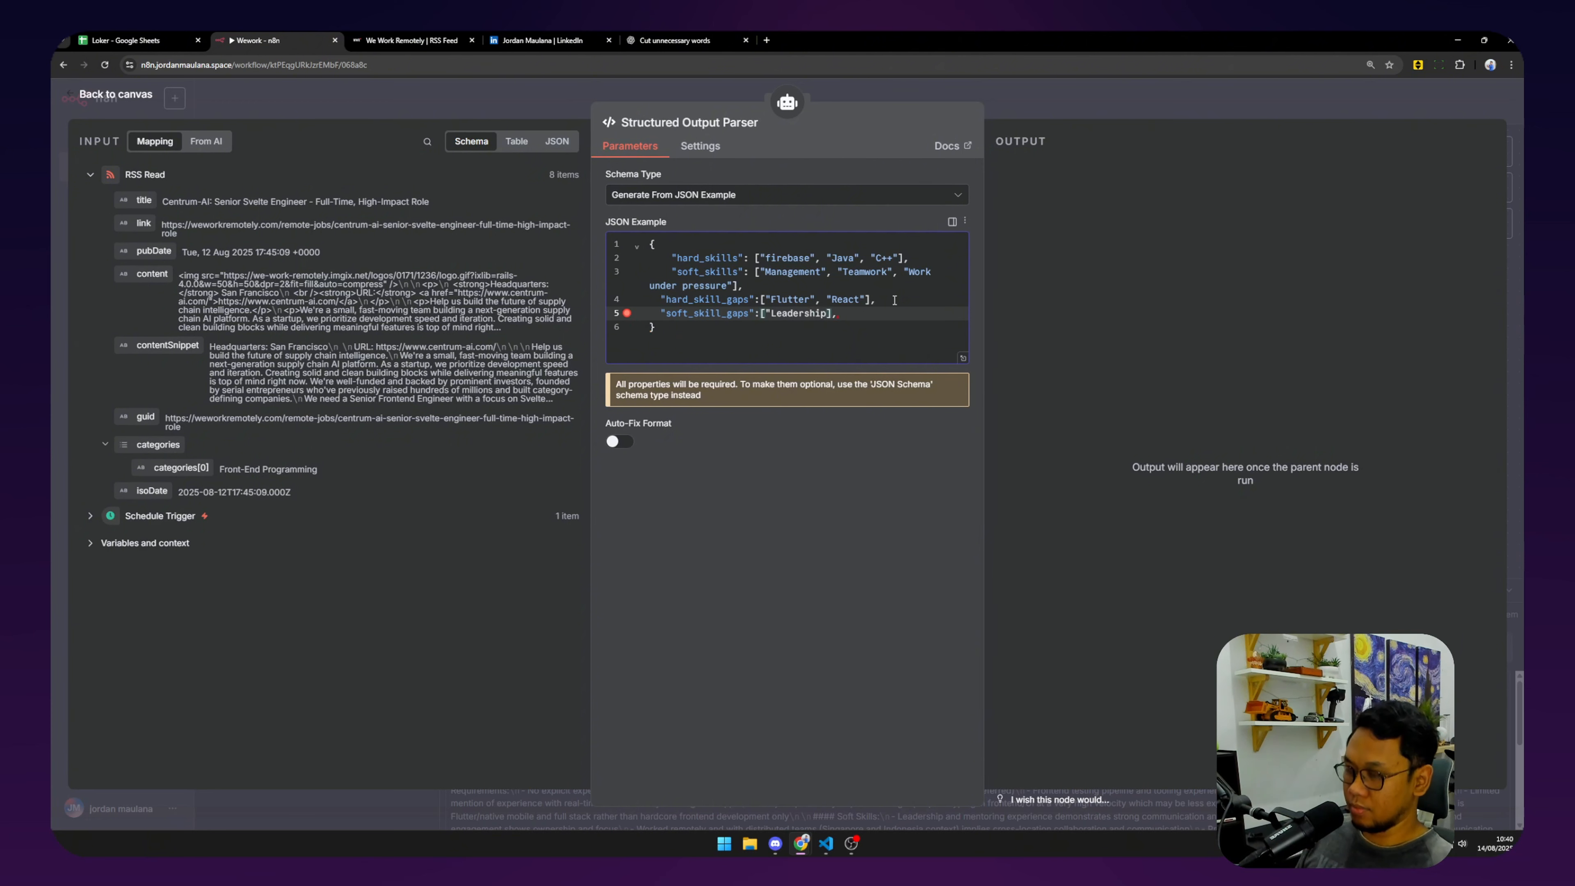
{"action": "key", "text": "End"}
{"action": "key", "text": "Return"}
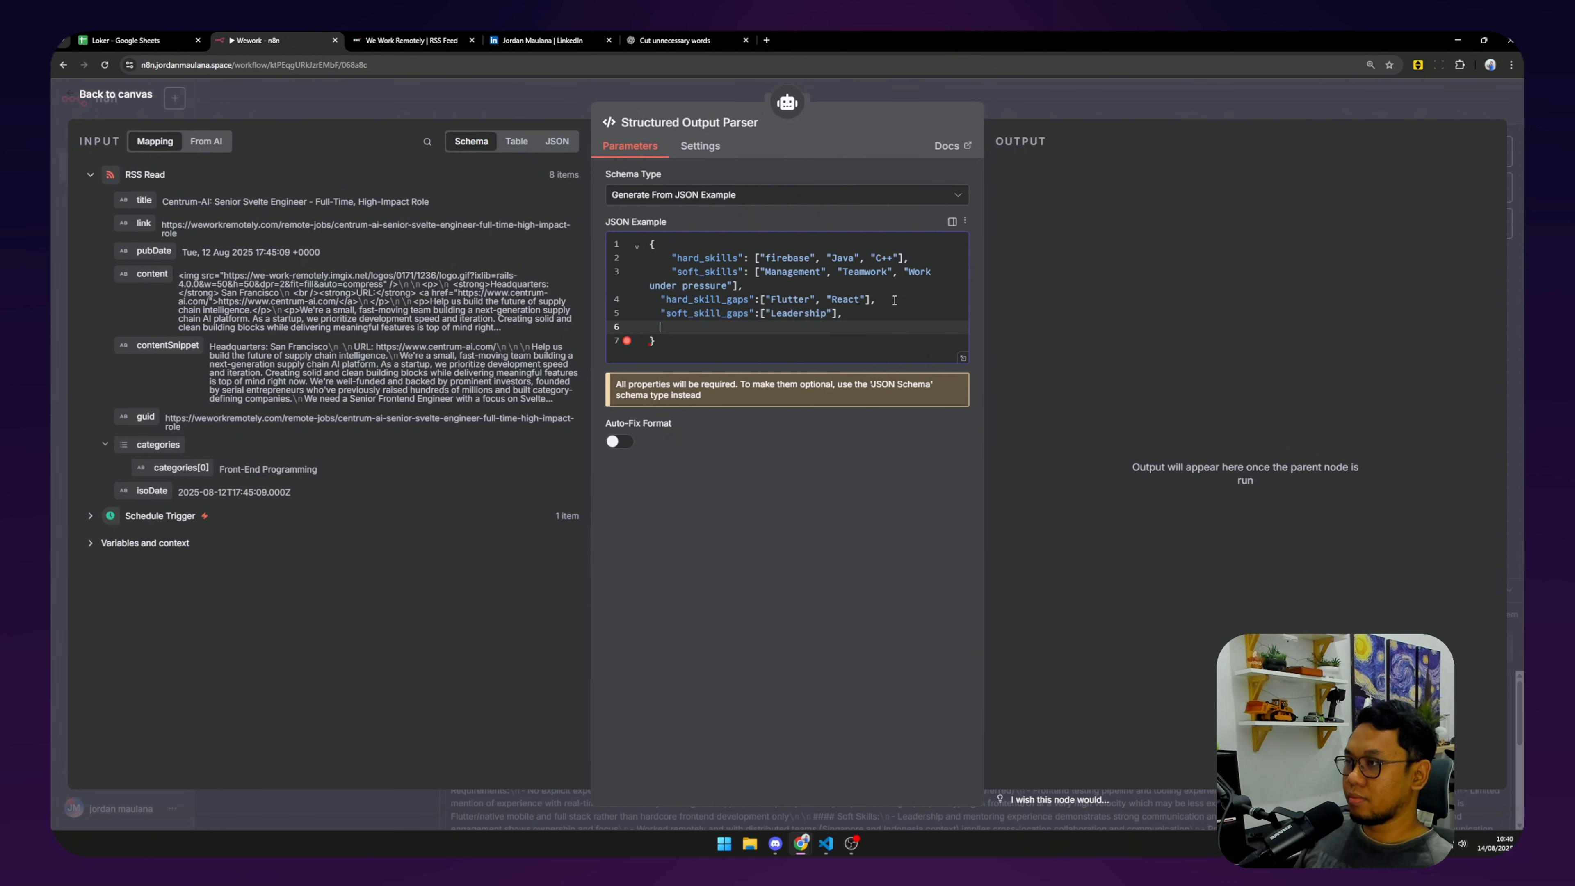
{"action": "type", "text": "\"score"}
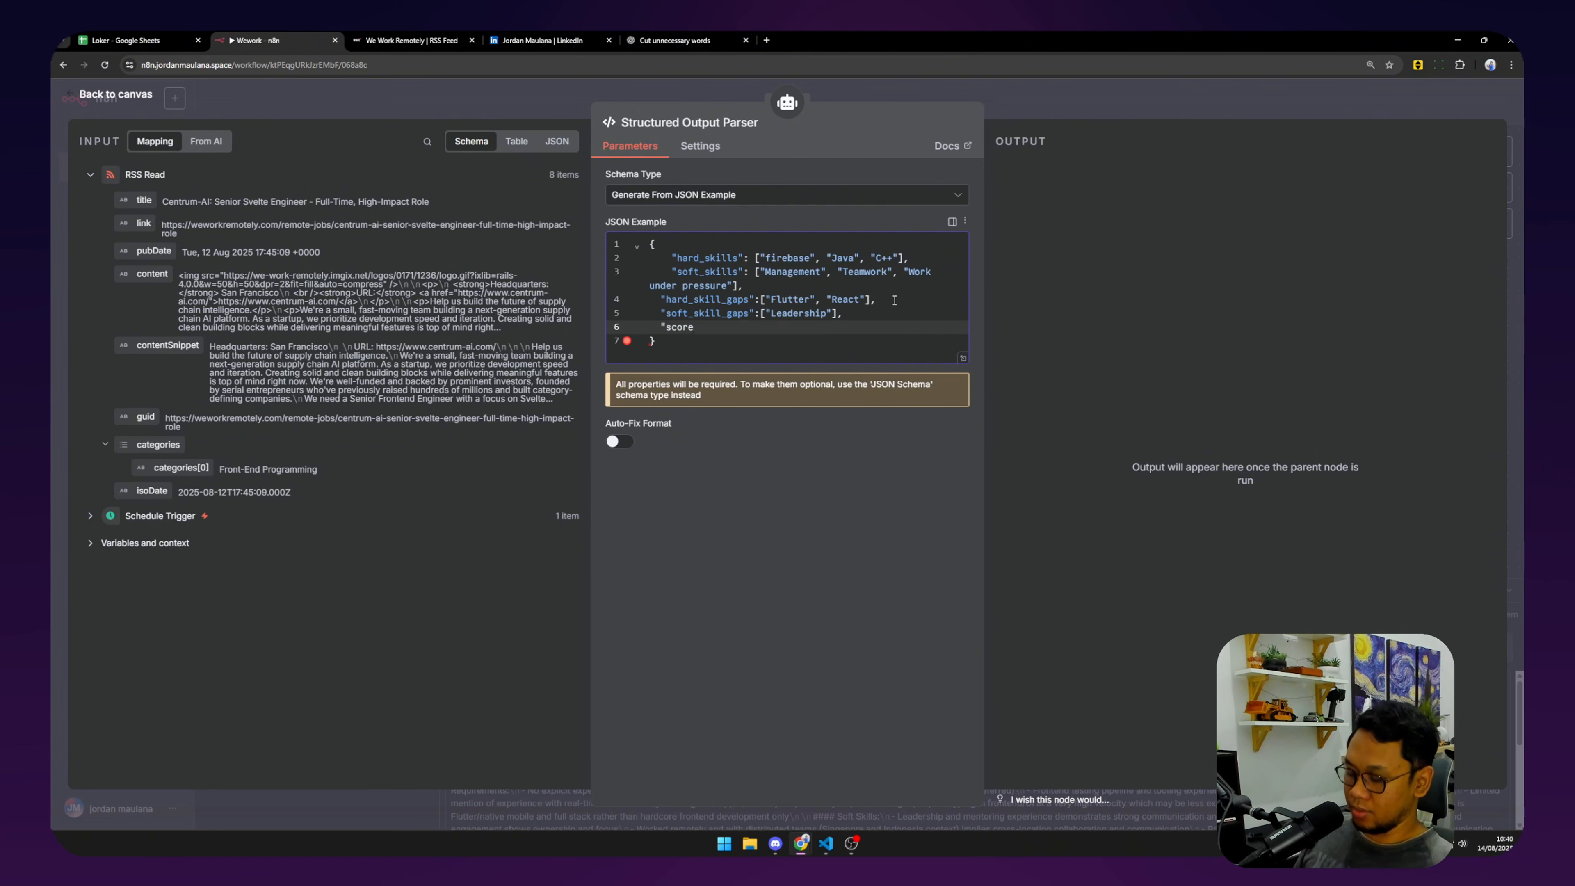
{"action": "type", "text": "\""}
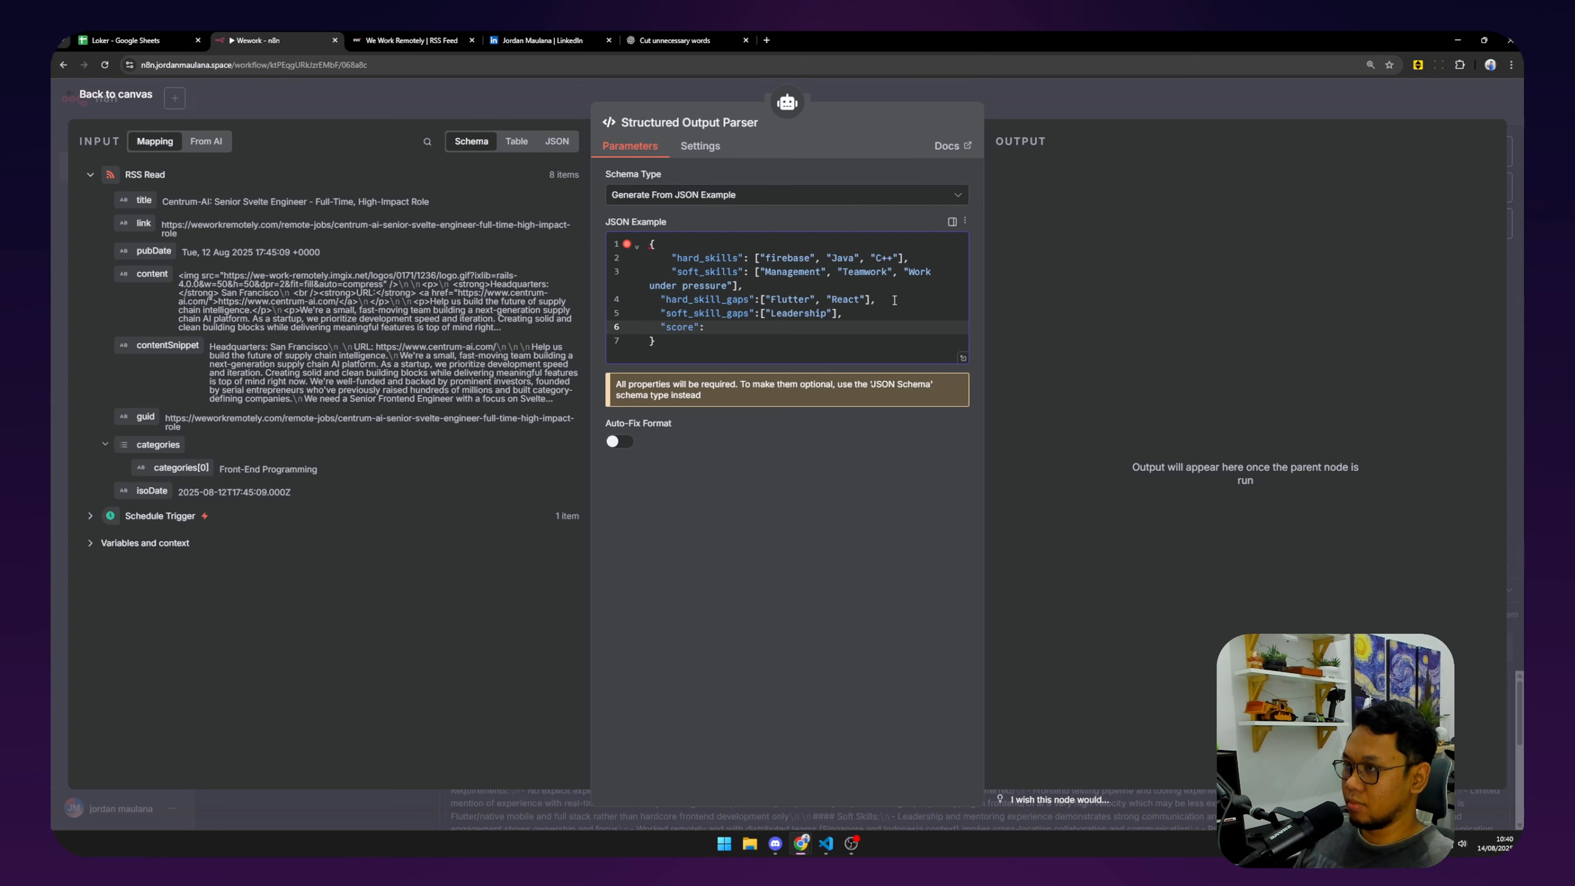
{"action": "type", "text": ": 80"}
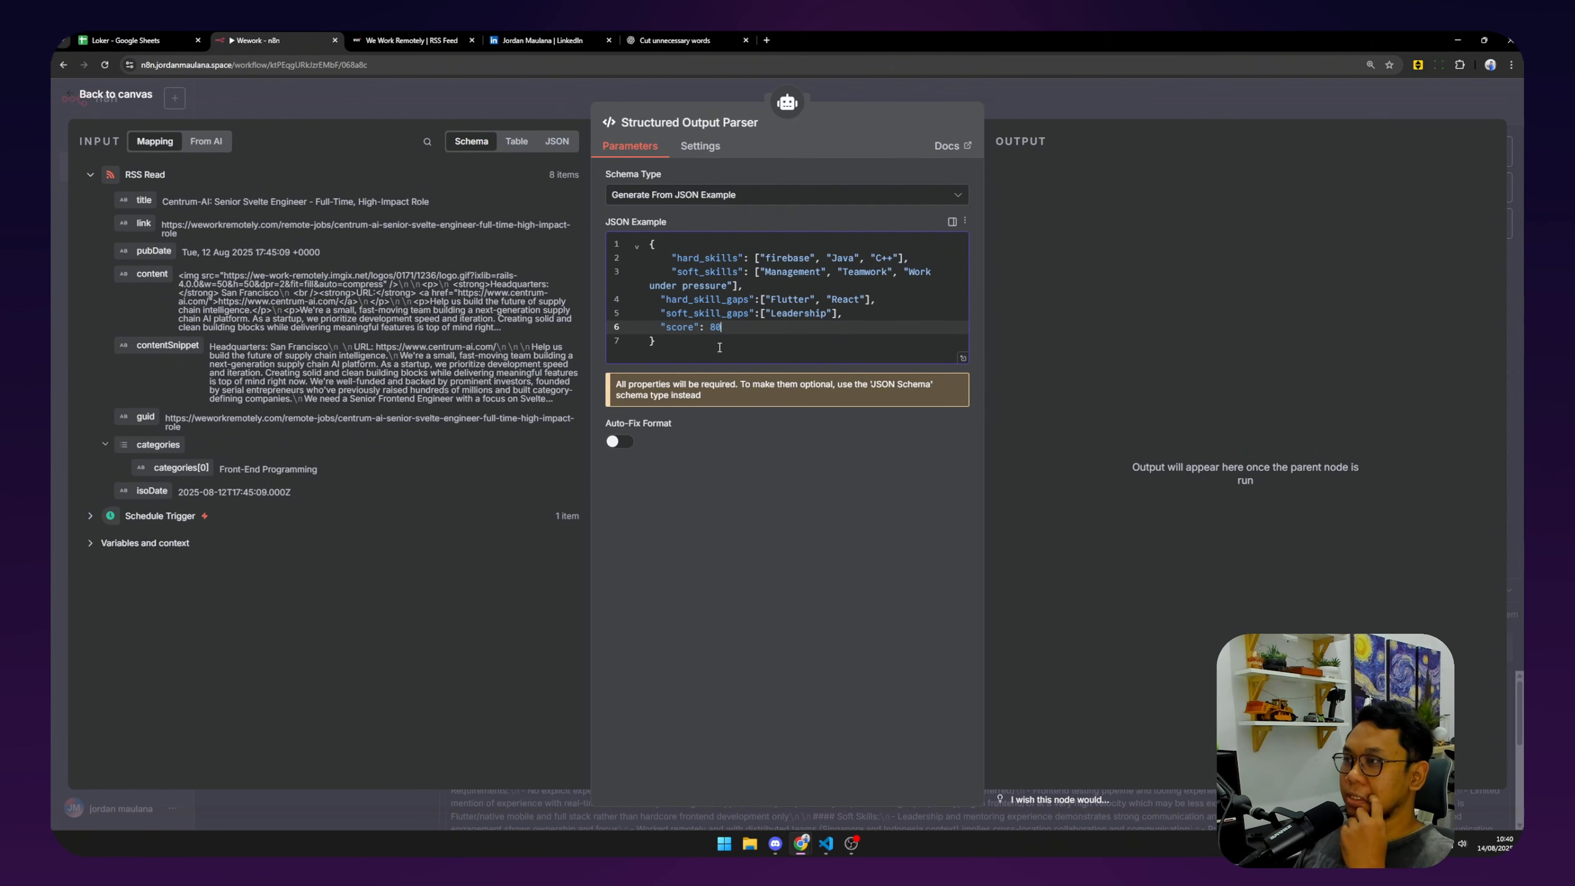
{"action": "double_click", "coordinate": [699, 258]}
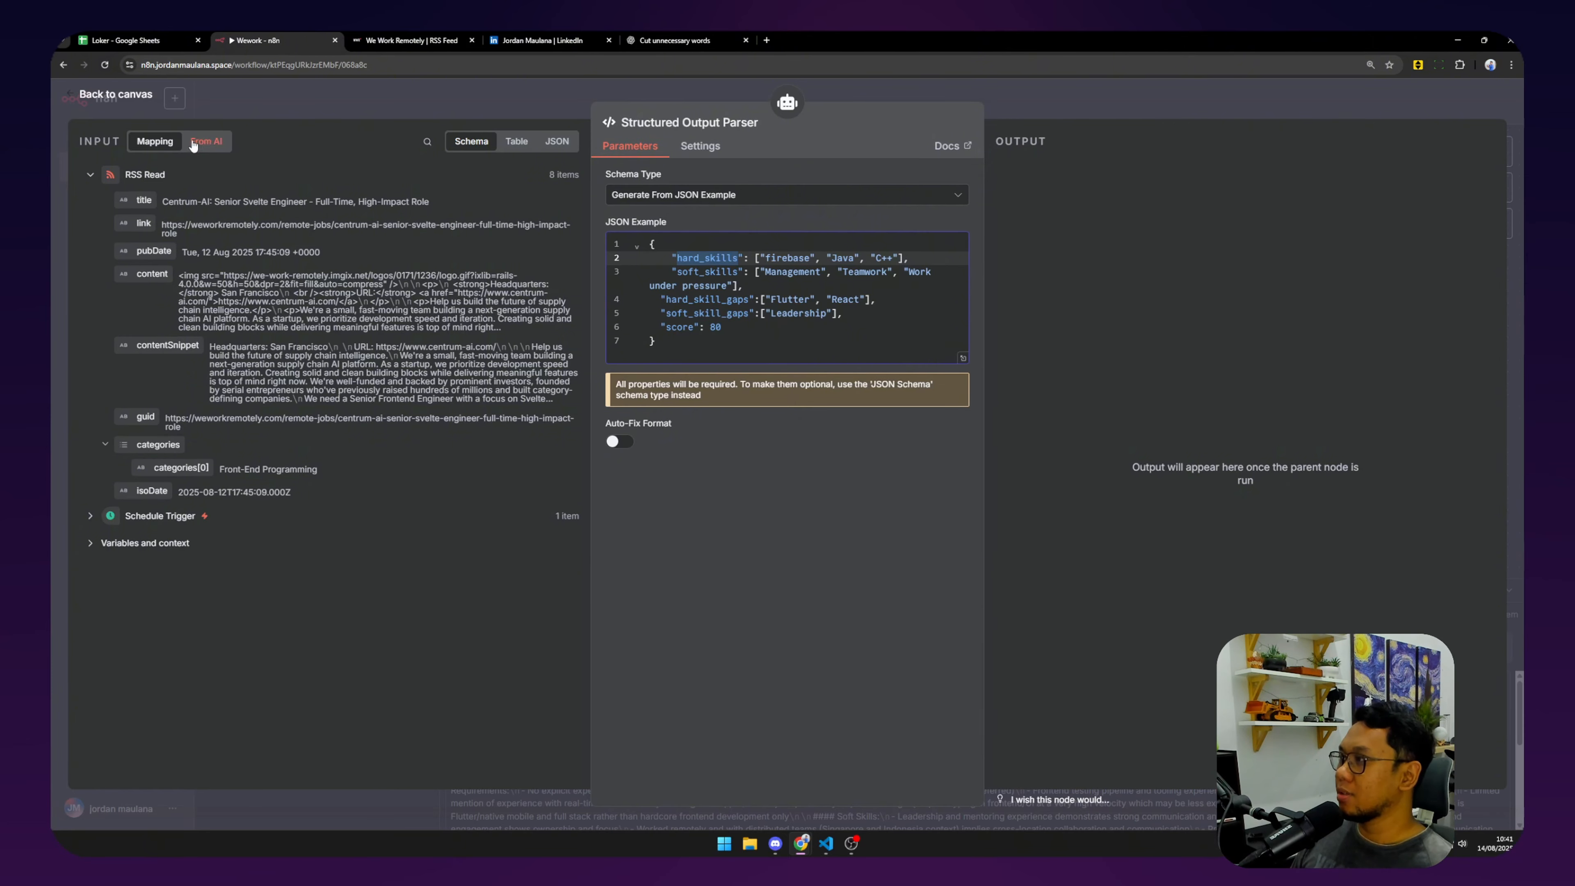
Execute the AI Agent again, getting hard_skill_gaps Svelte and score 80, and compare with Loker's headers.
{"action": "left_click", "coordinate": [117, 96]}
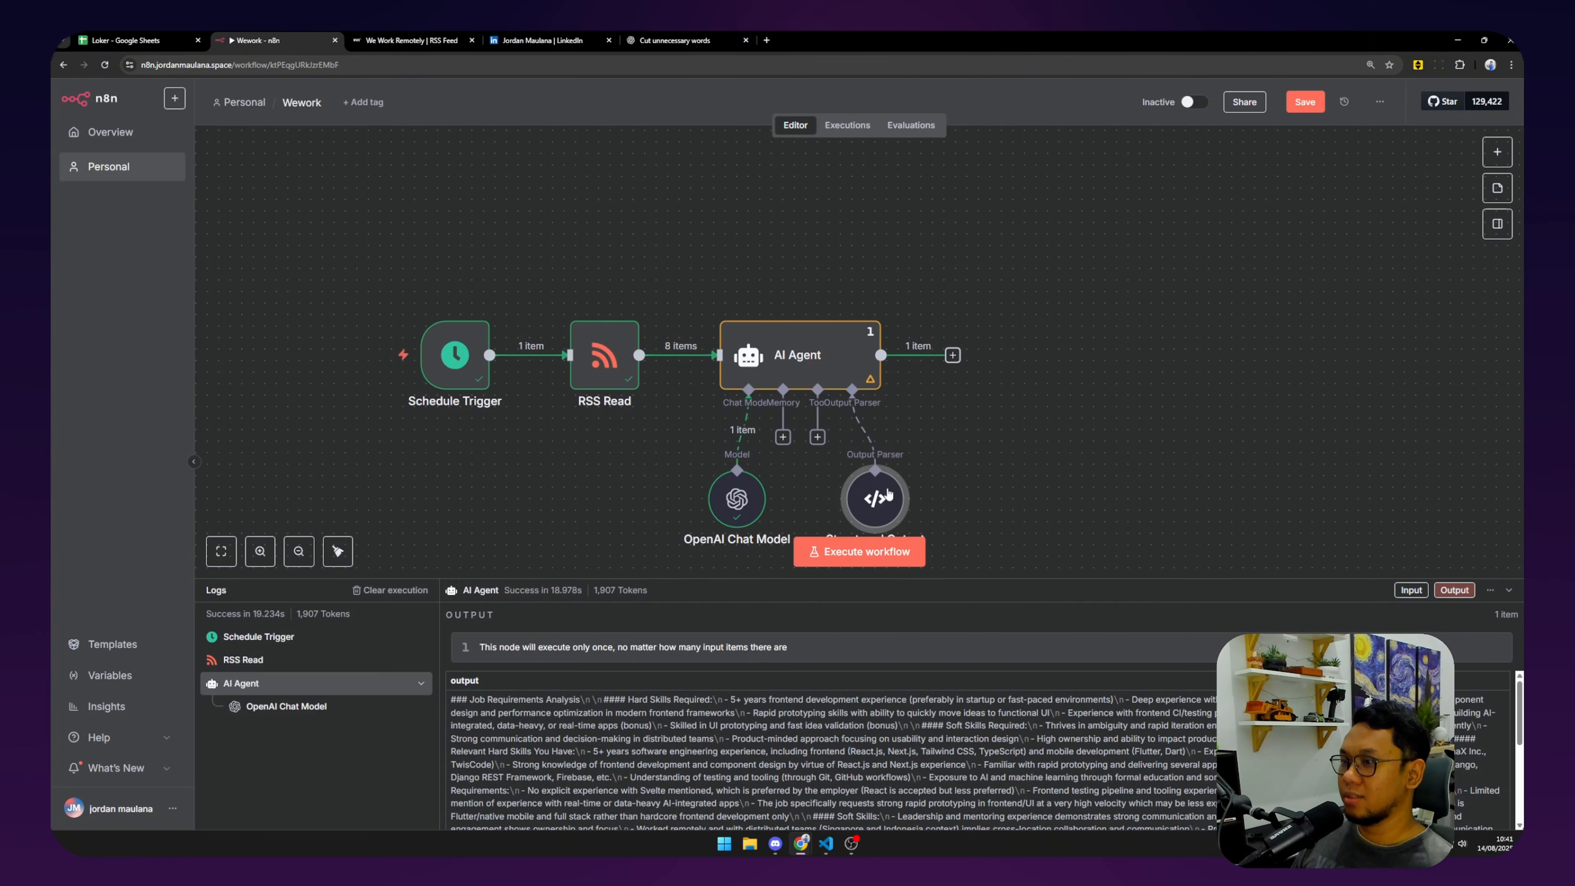
{"action": "double_click", "coordinate": [844, 362]}
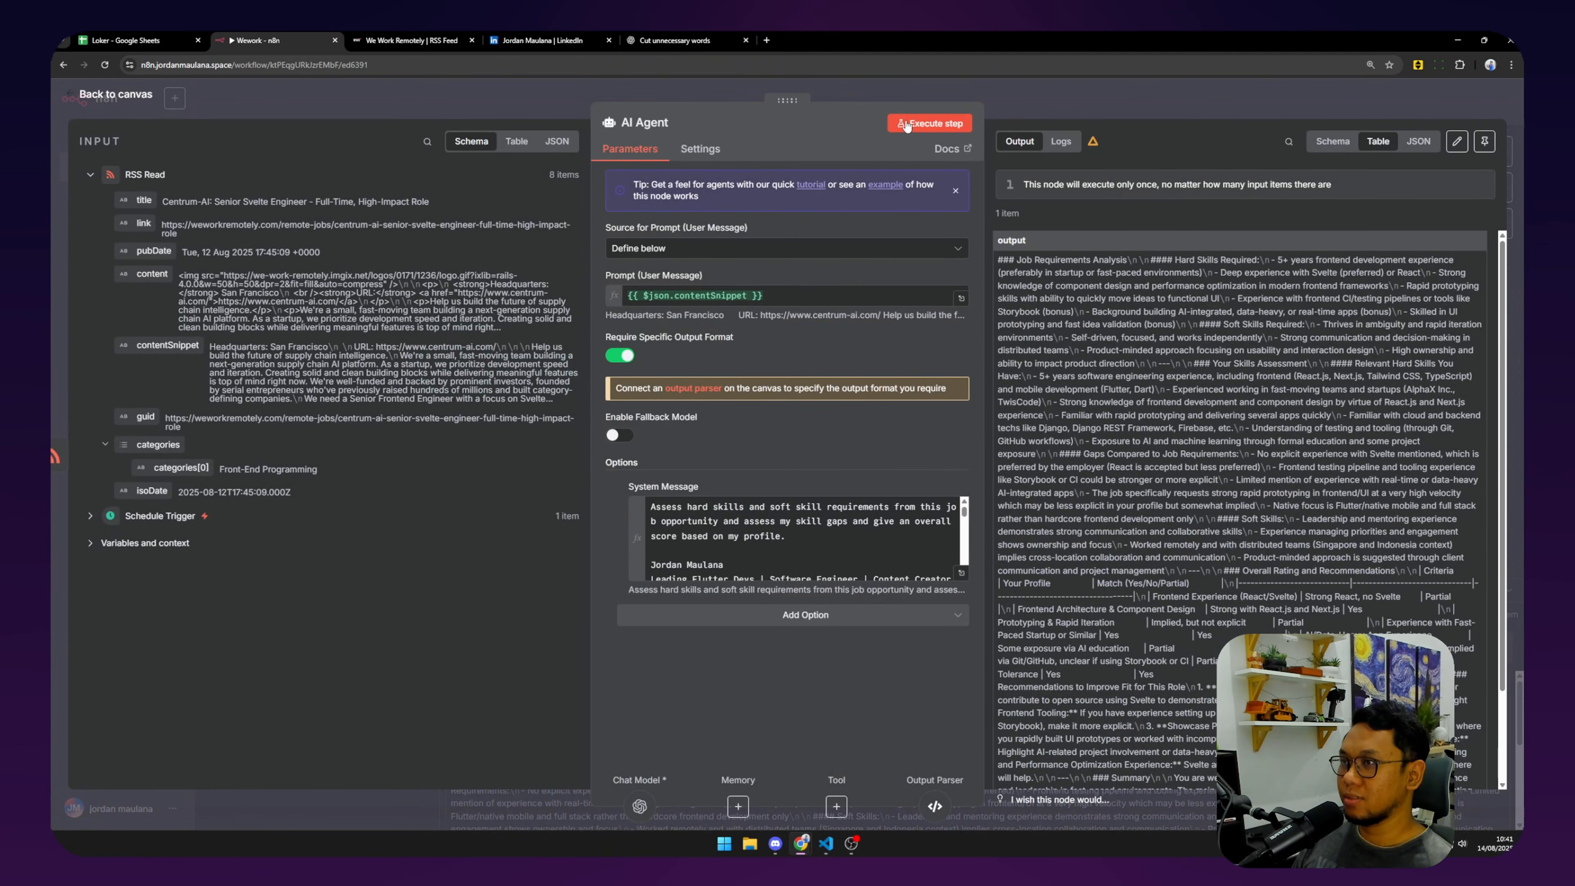
{"action": "left_click", "coordinate": [930, 123]}
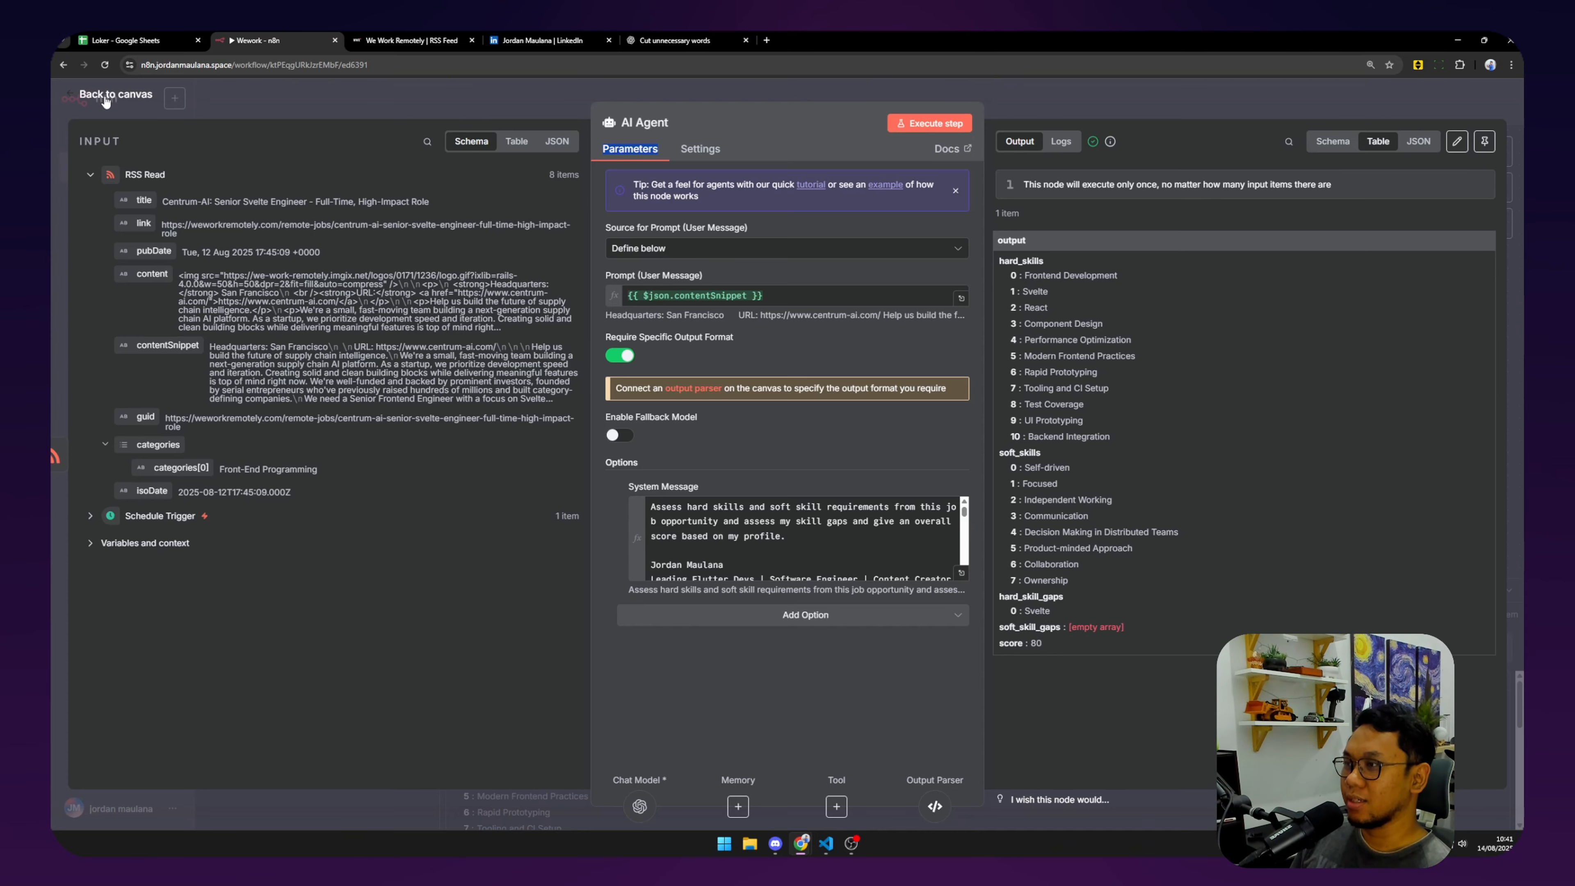
{"action": "left_click", "coordinate": [124, 39]}
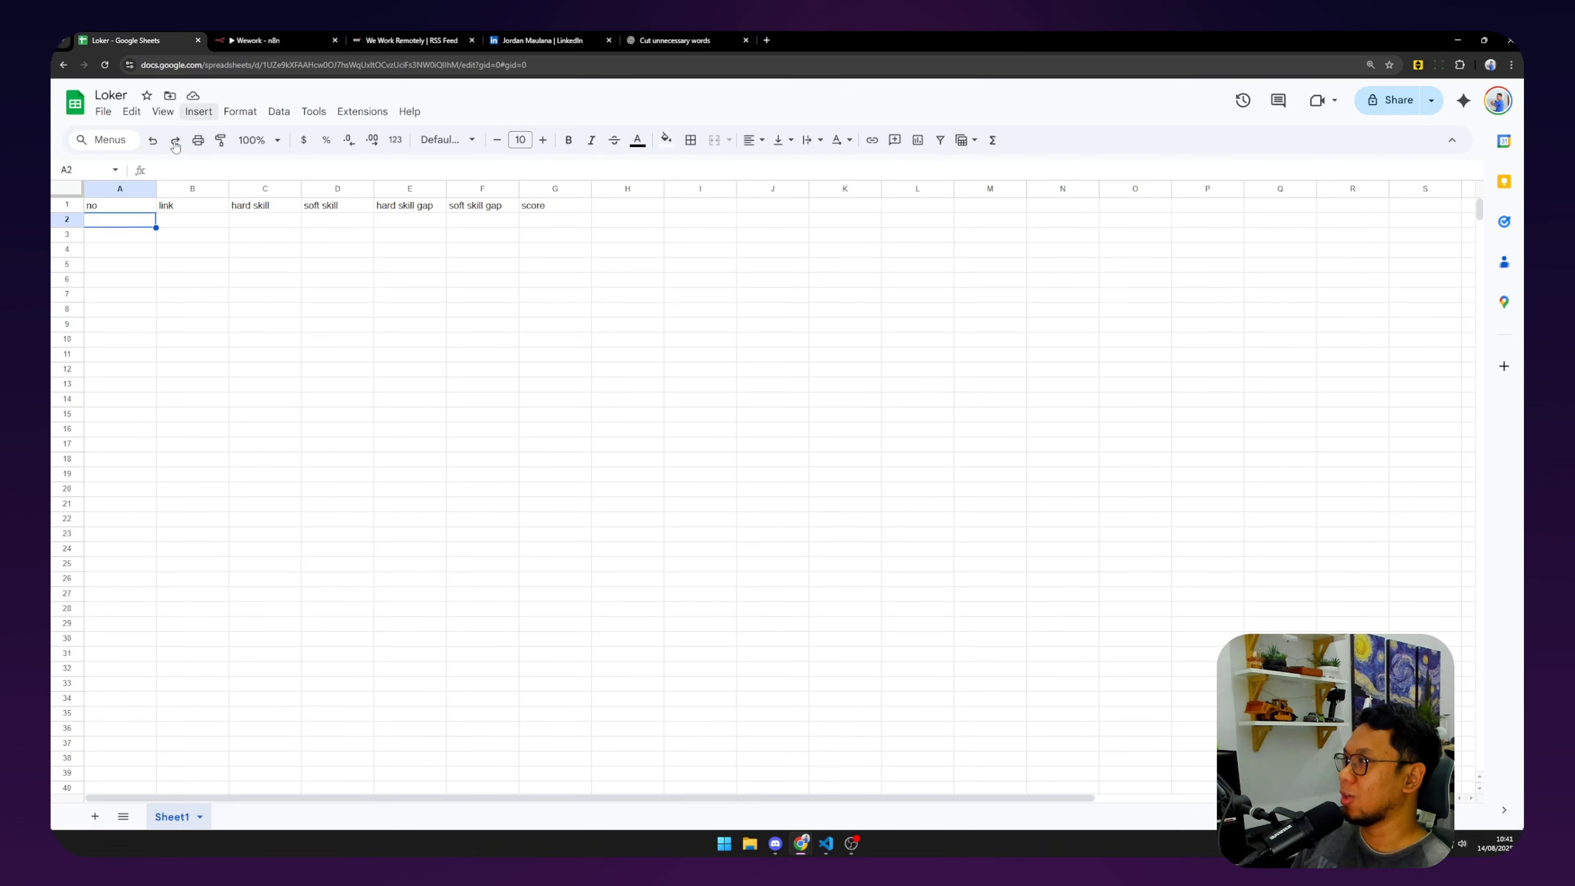
{"action": "left_click", "coordinate": [276, 37]}
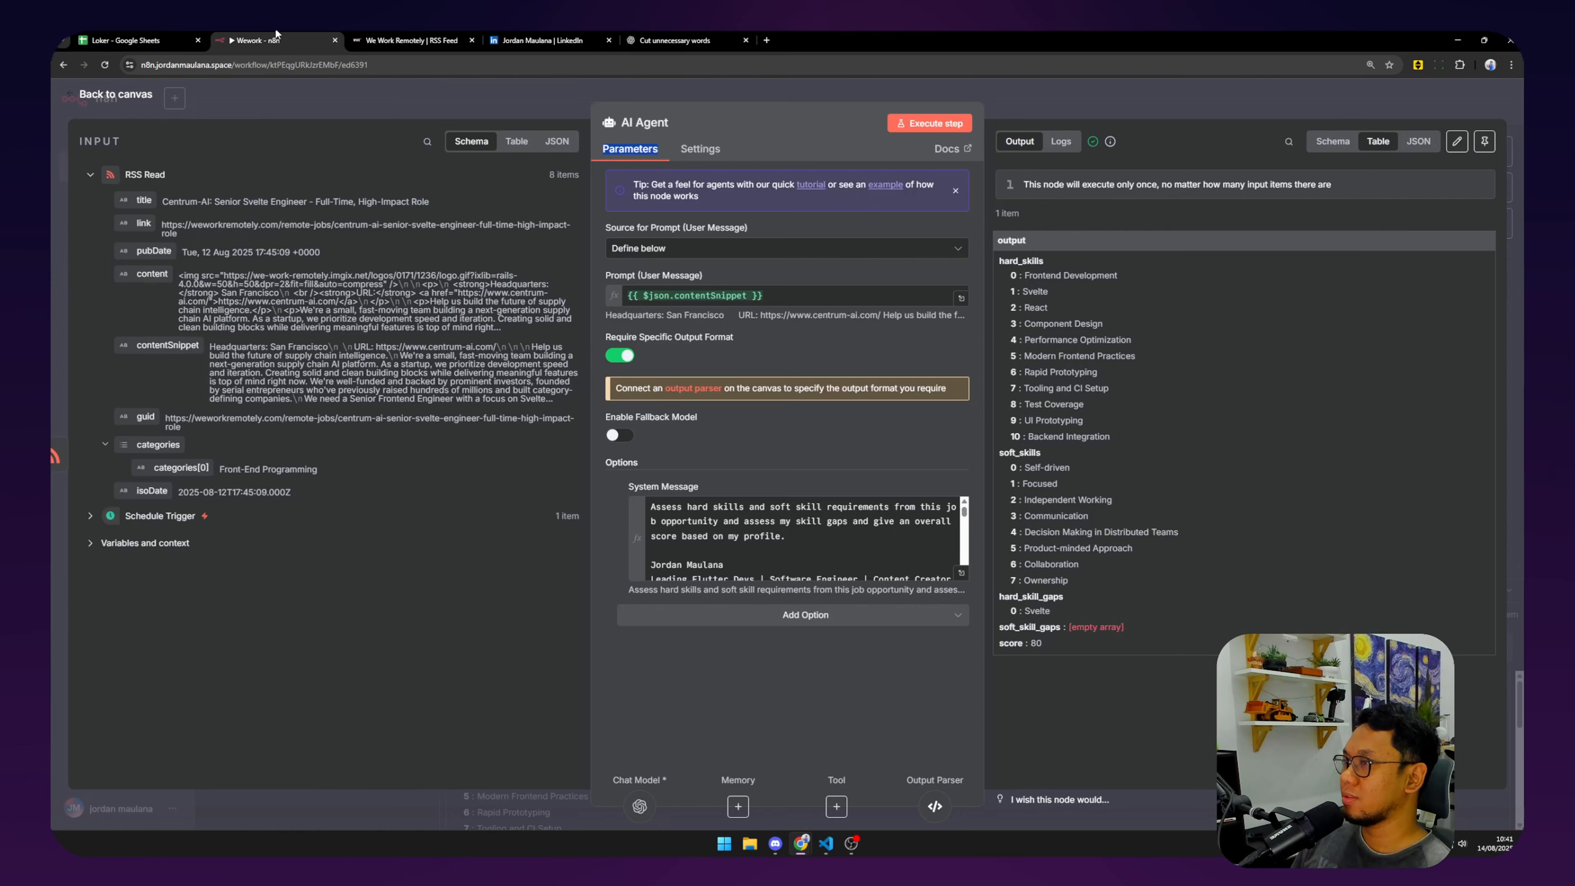
{"action": "left_click", "coordinate": [117, 98]}
Add a Google Sheets 'Append row in sheet' node after the AI Agent by searching 'goog'.
{"action": "left_click", "coordinate": [953, 356]}
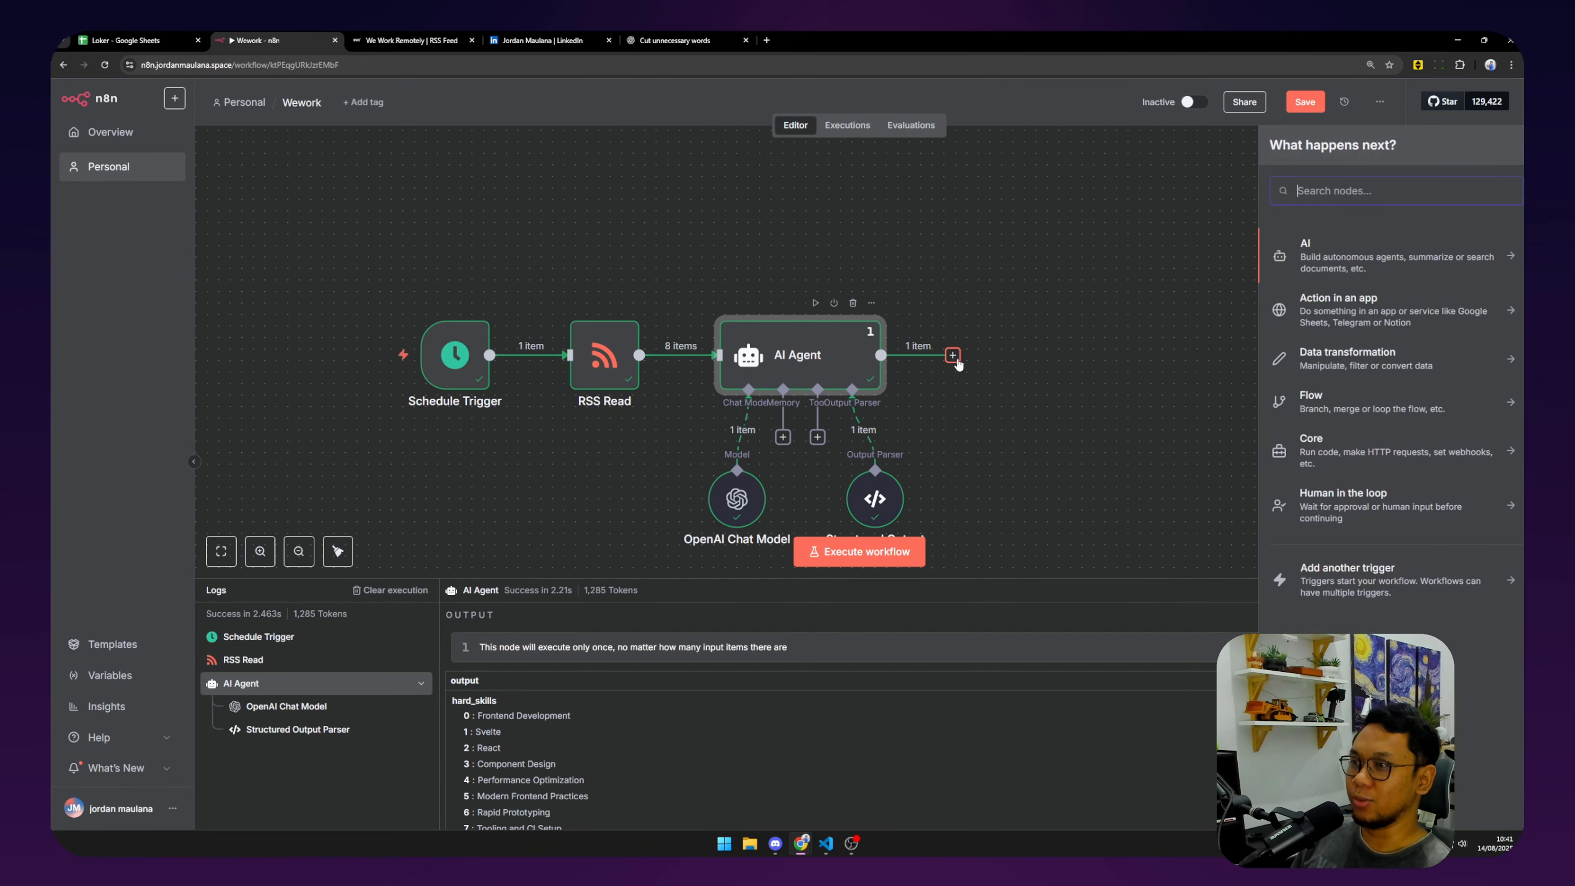
{"action": "type", "text": "goog"}
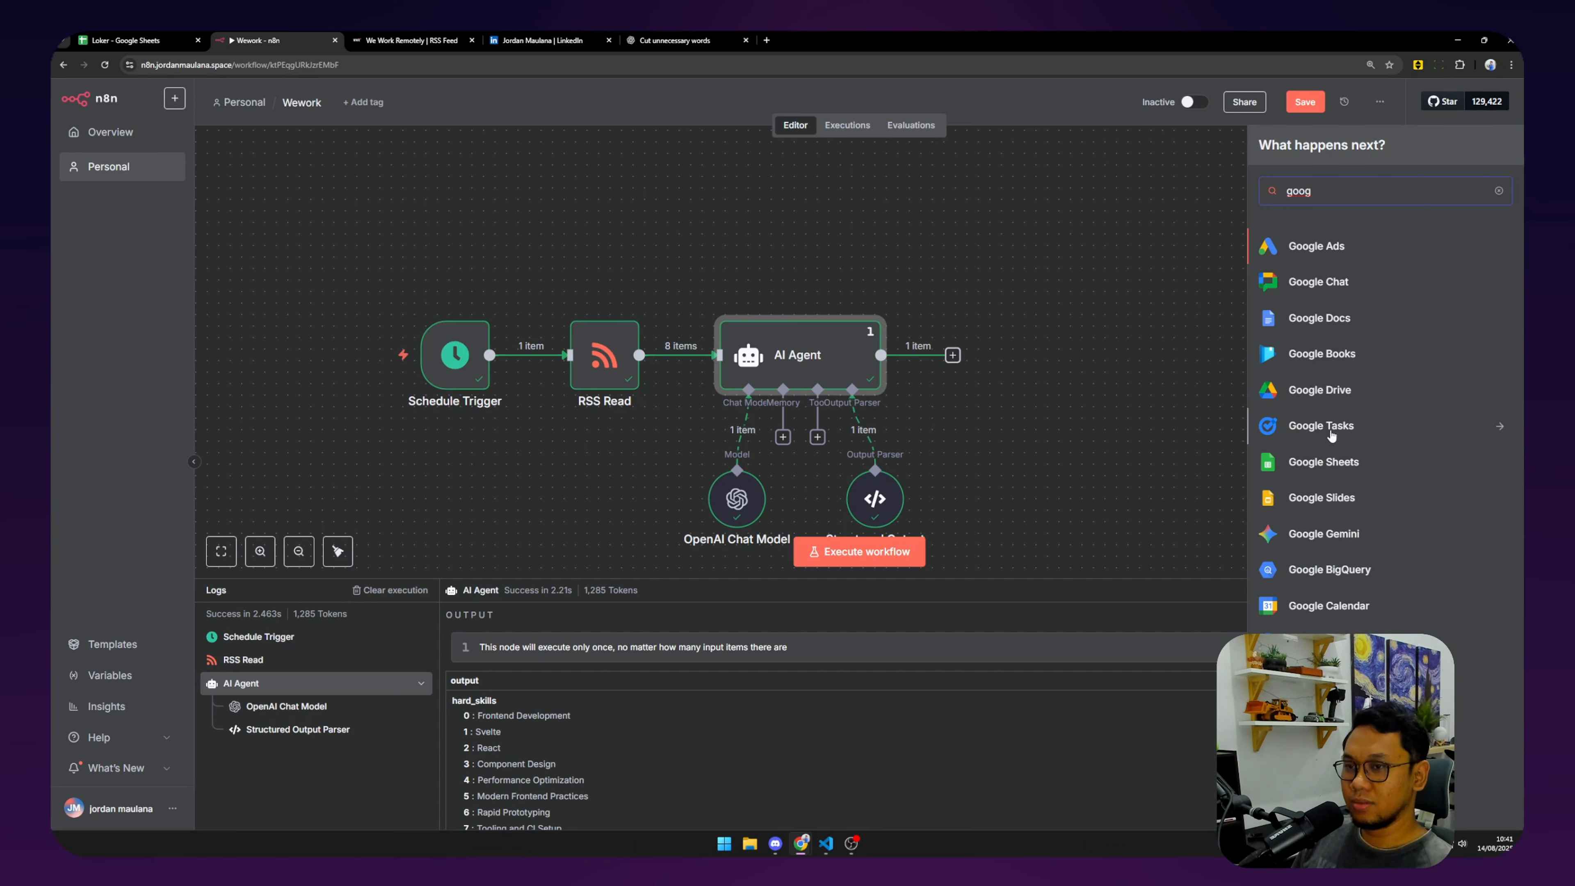
{"action": "left_click", "coordinate": [1308, 462]}
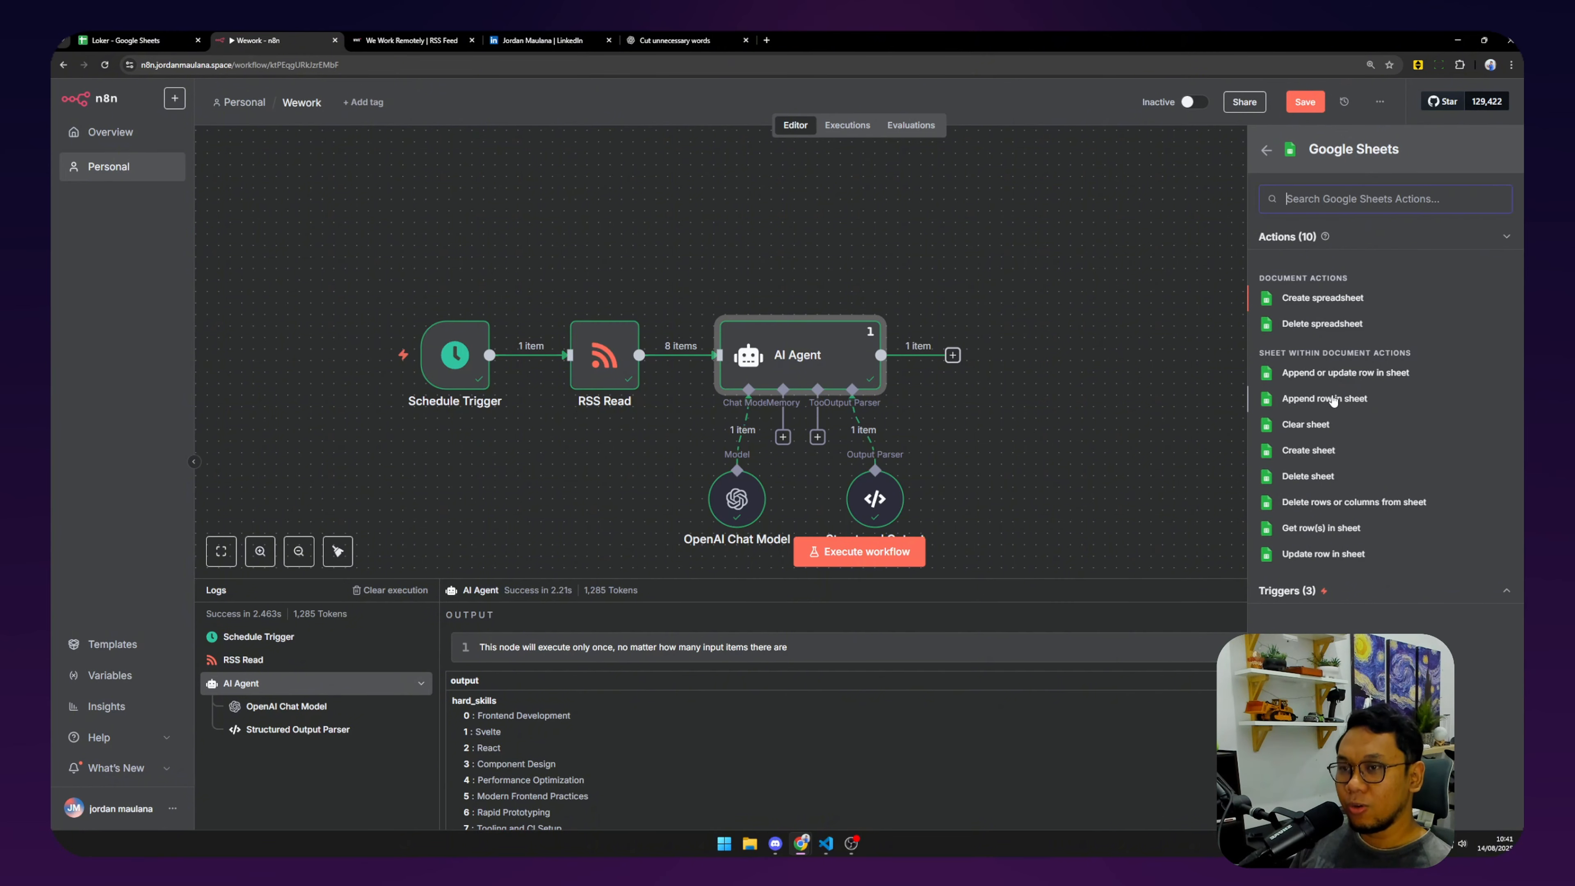
{"action": "left_click", "coordinate": [1373, 398]}
{"action": "left_click", "coordinate": [734, 338]}
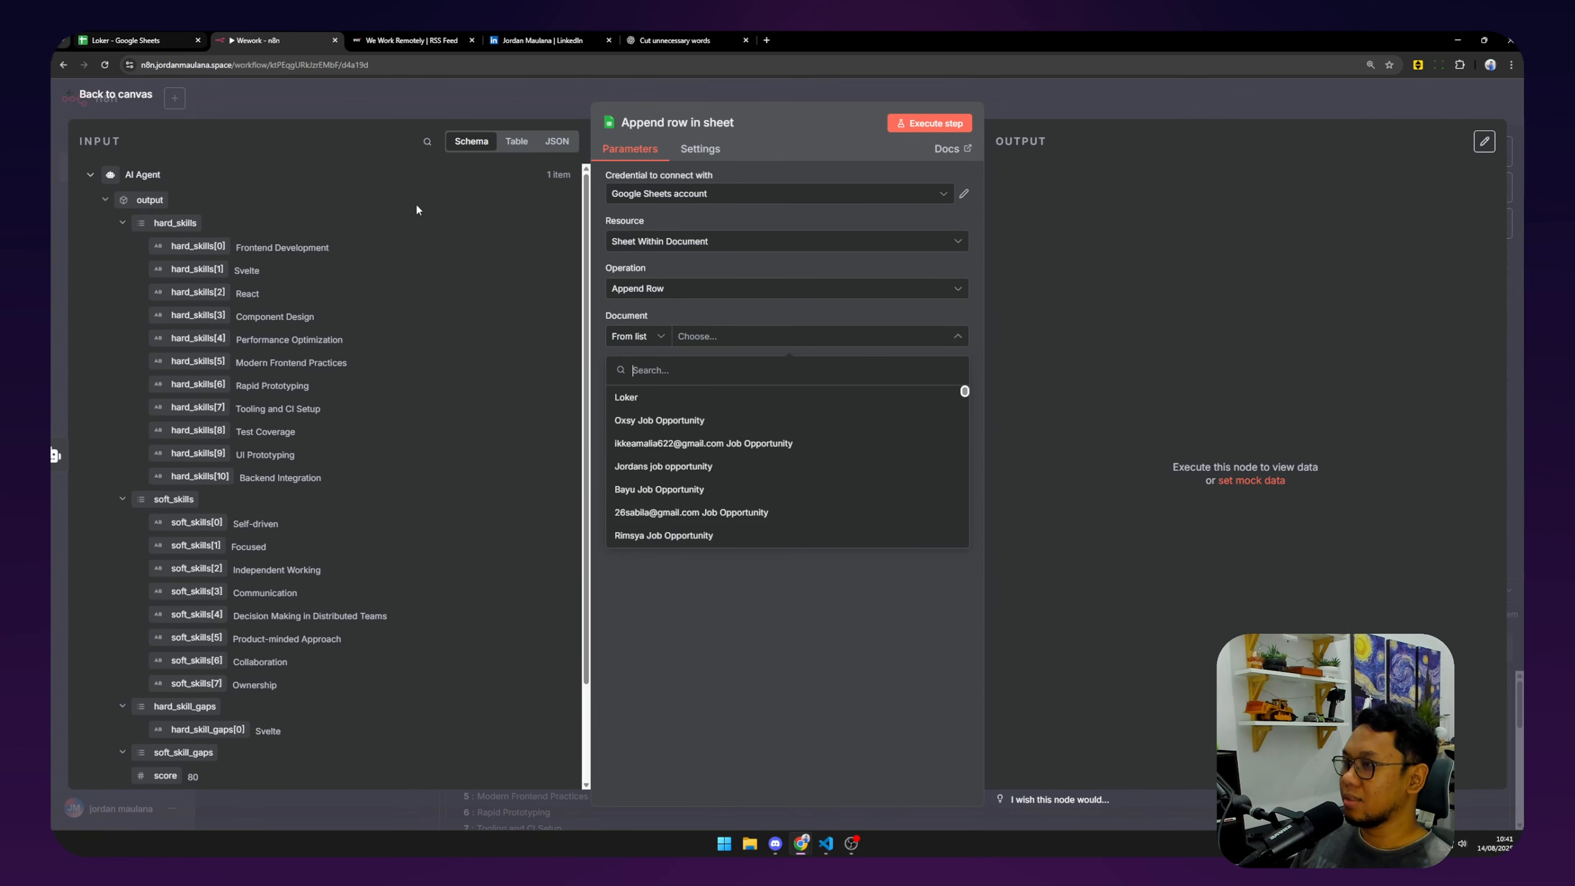
Set the append step's Document to Loker and Sheet to Sheet1, leaving the no field Fixed.
{"action": "left_click", "coordinate": [626, 397]}
{"action": "left_click", "coordinate": [124, 40]}
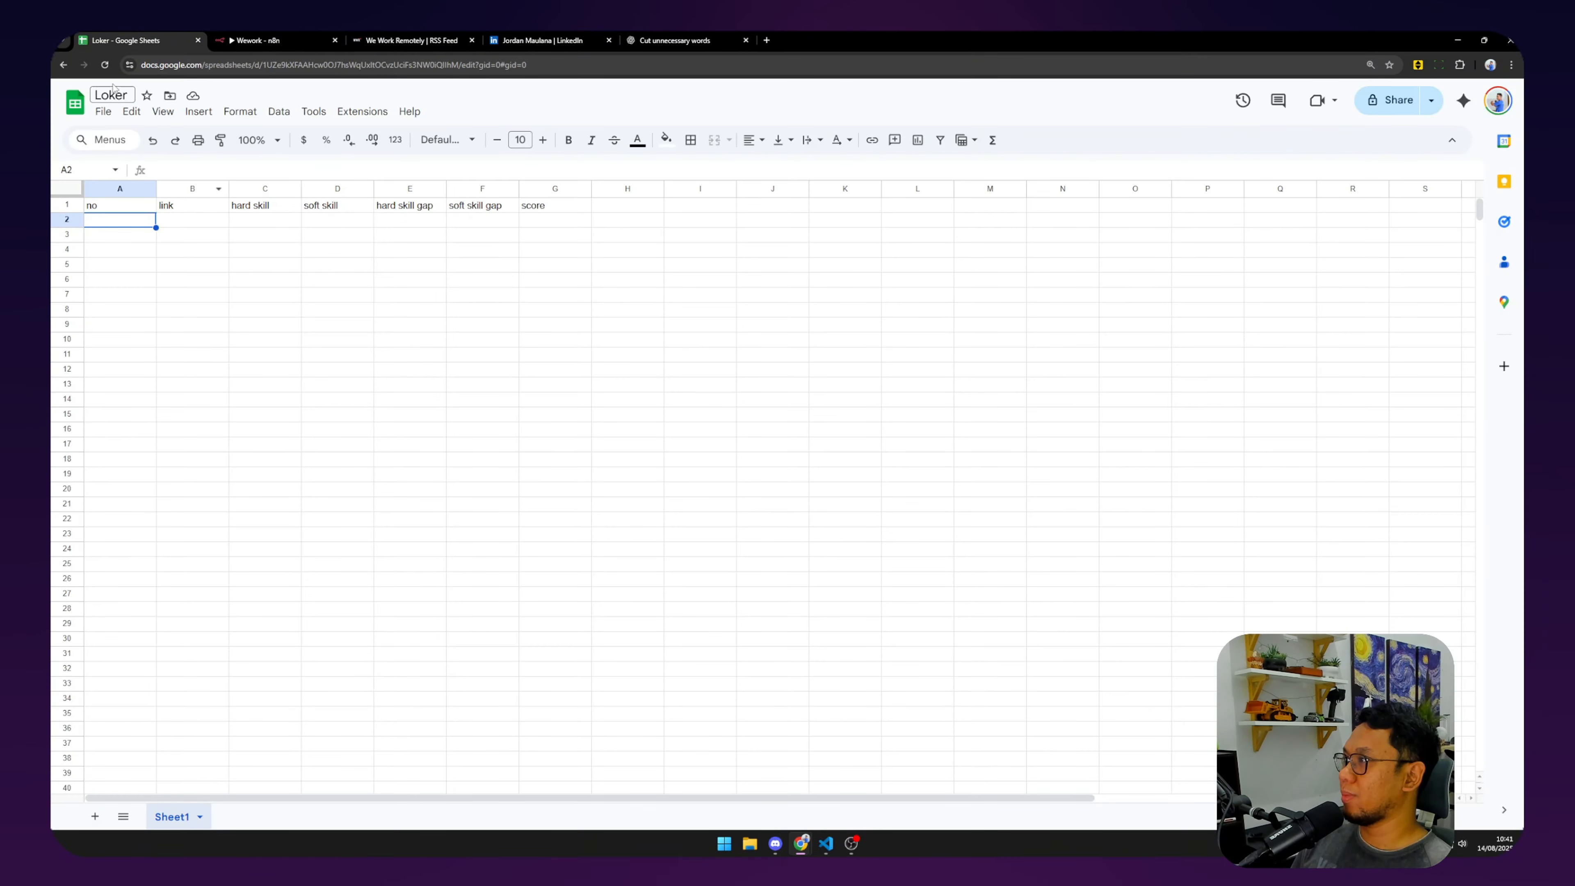
{"action": "left_click", "coordinate": [245, 40]}
{"action": "left_click", "coordinate": [744, 384]}
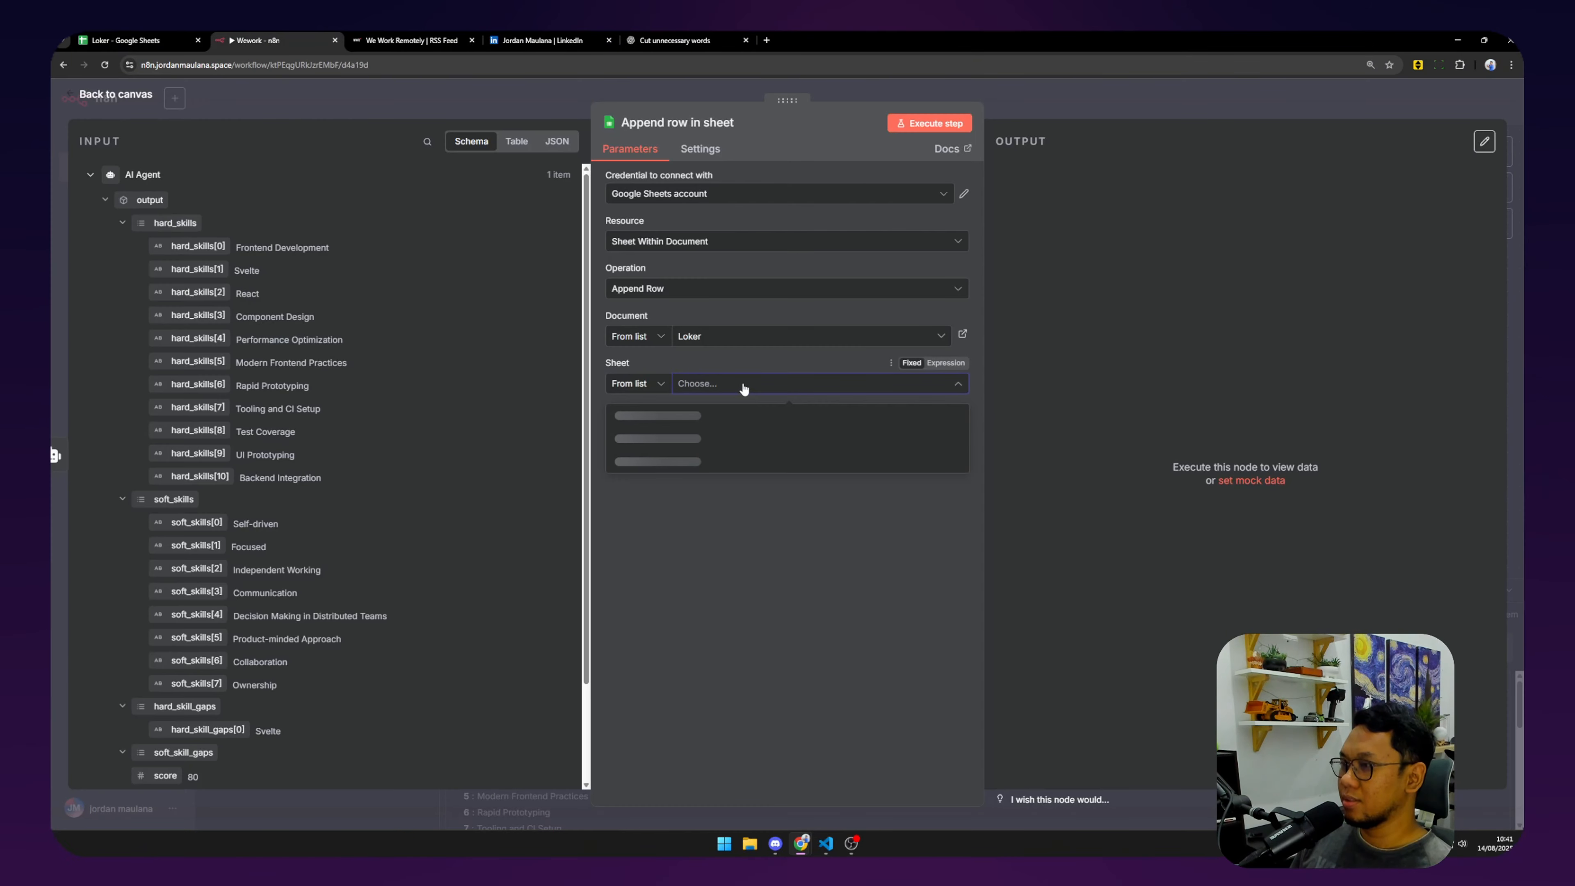
{"action": "left_click", "coordinate": [787, 415]}
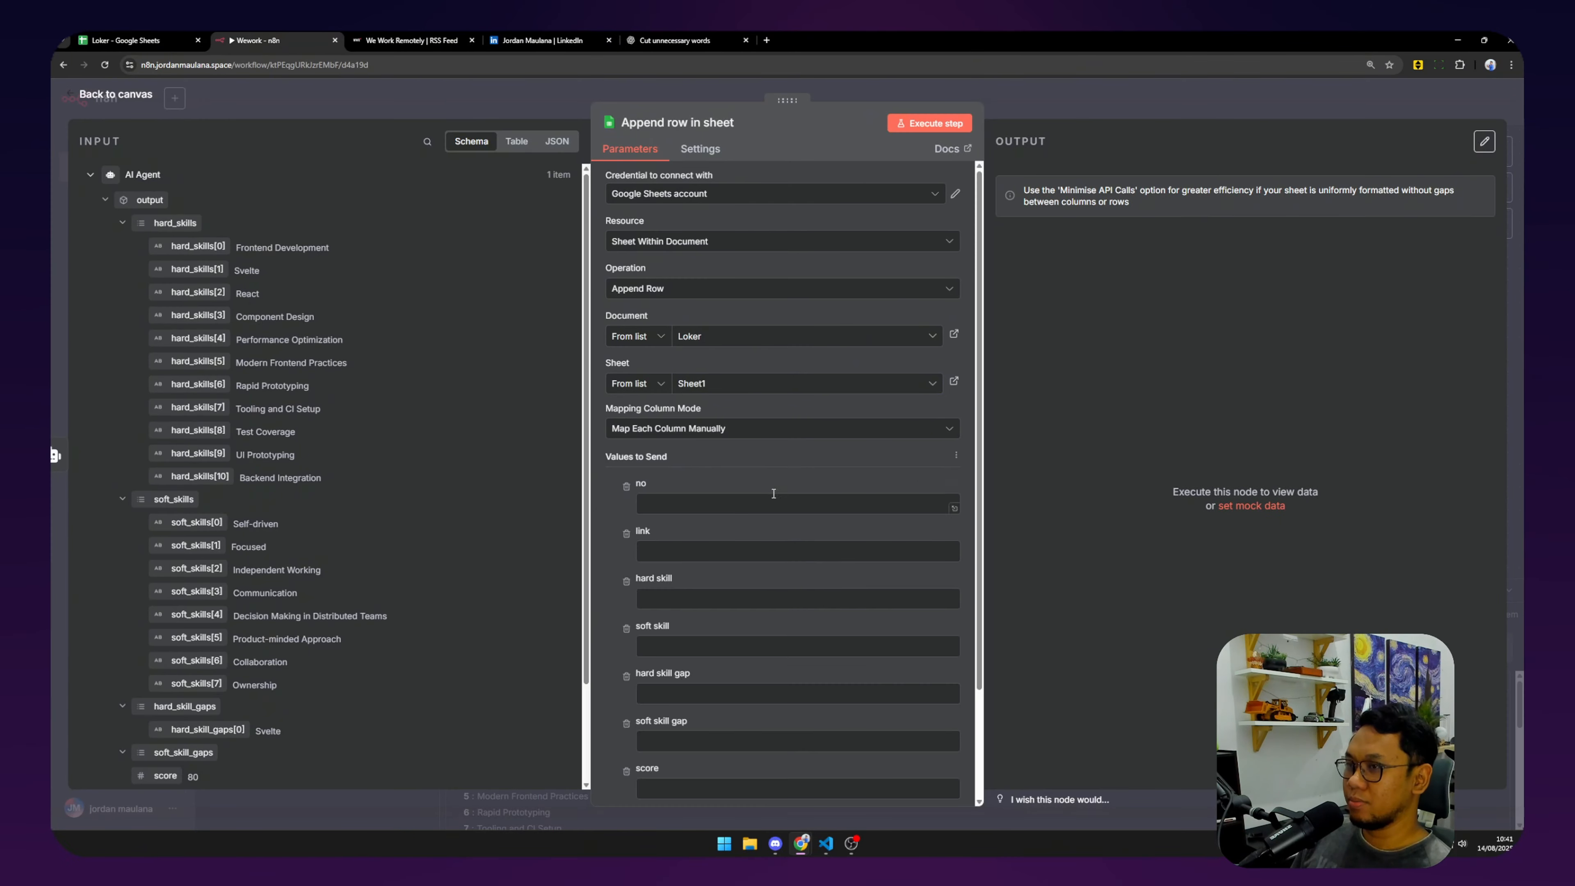
{"action": "scroll", "coordinate": [734, 459], "scroll_direction": "down", "scroll_amount": 1}
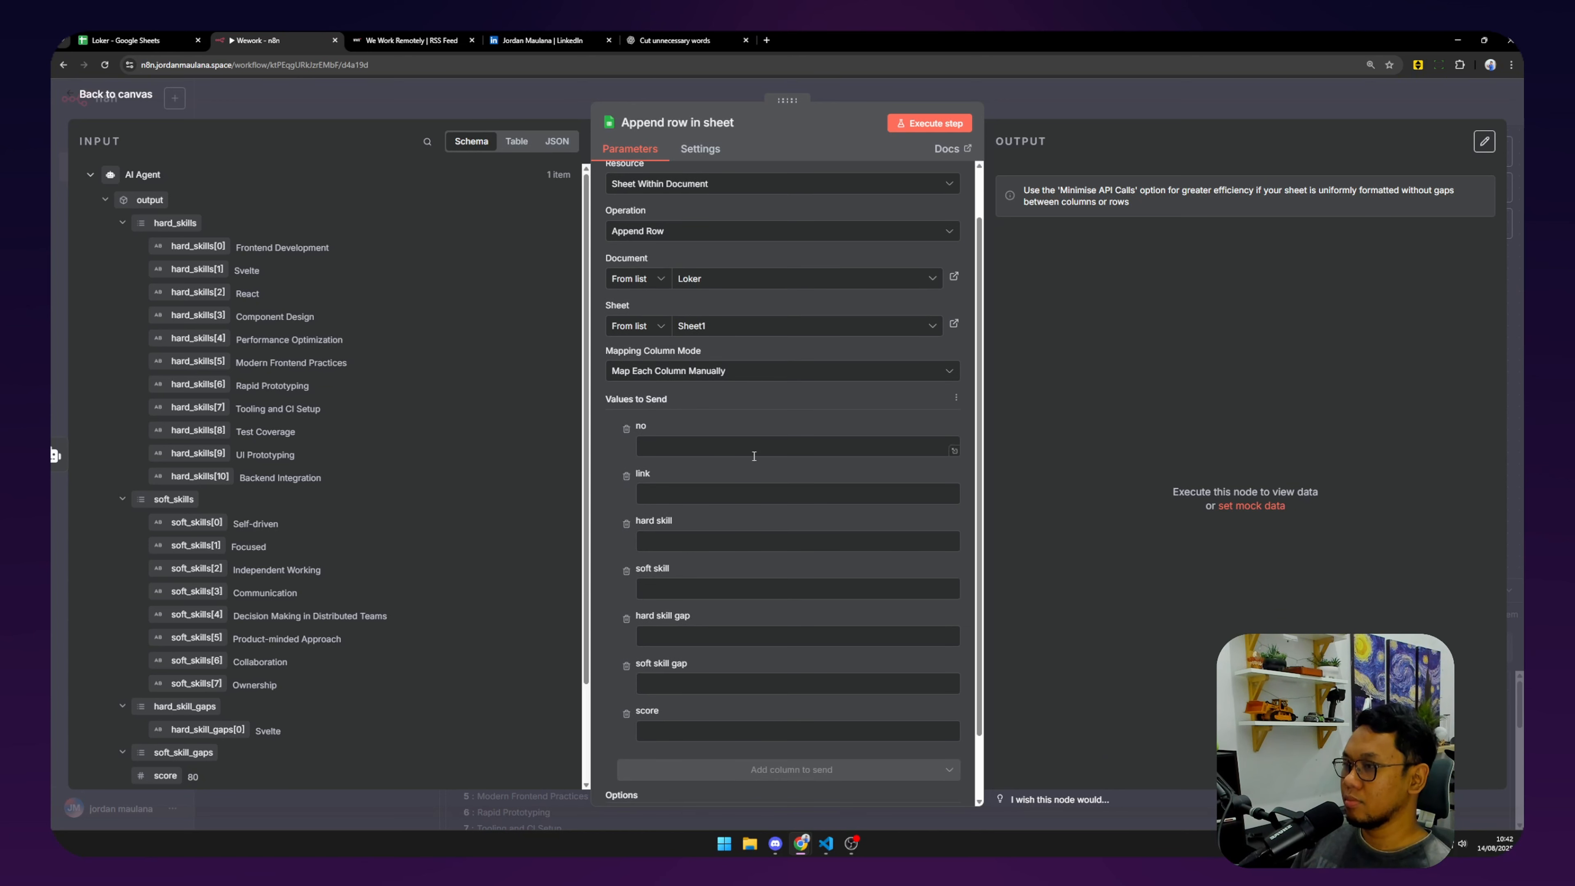
{"action": "left_click", "coordinate": [930, 428]}
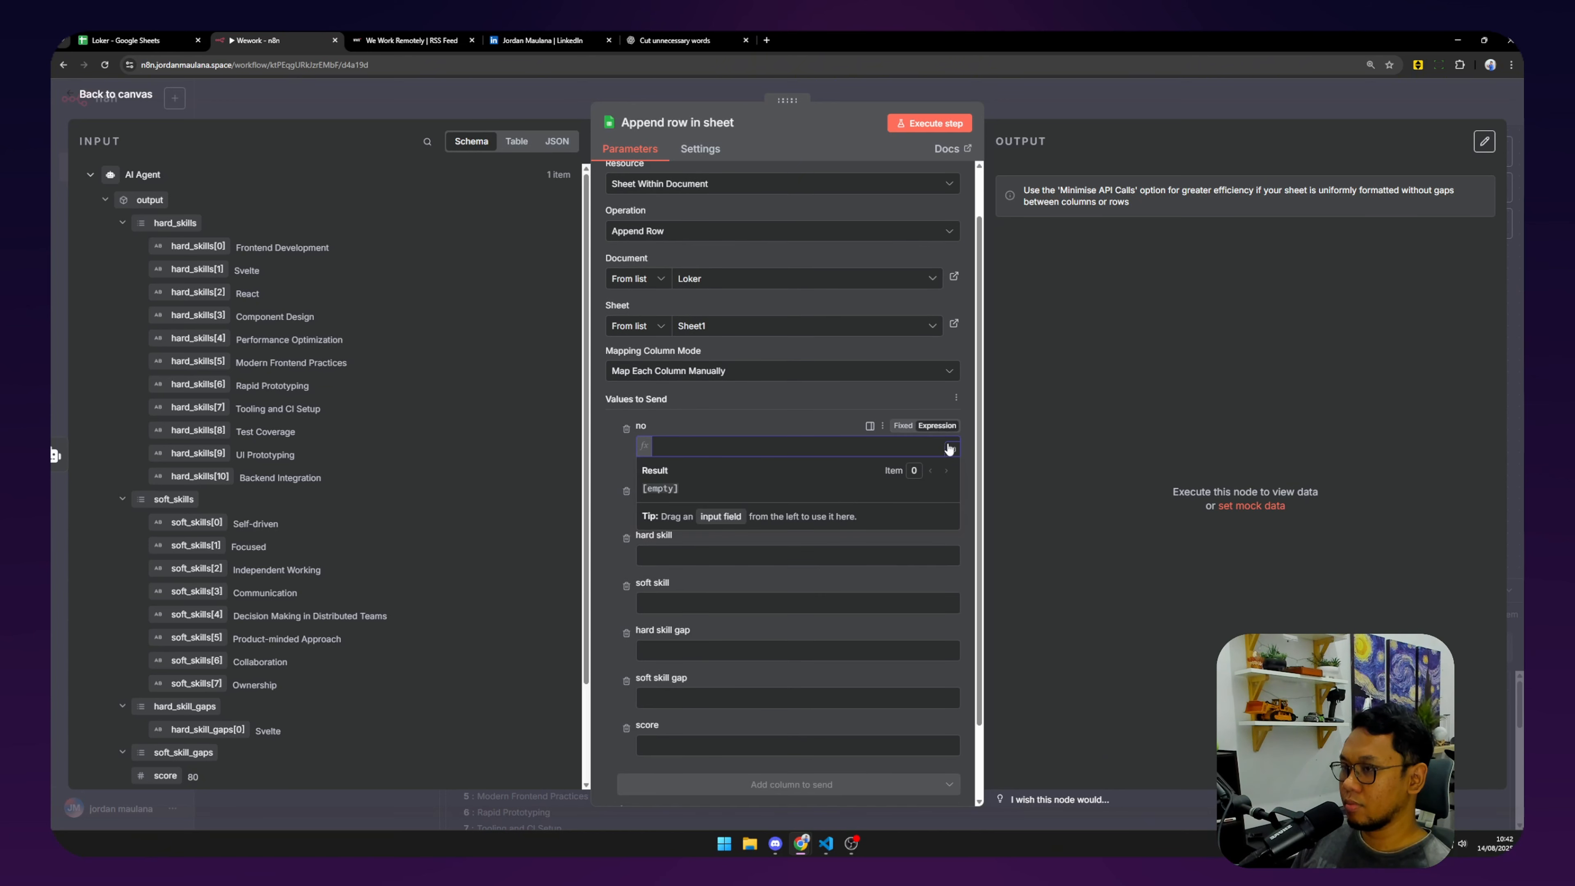
{"action": "left_click", "coordinate": [903, 426]}
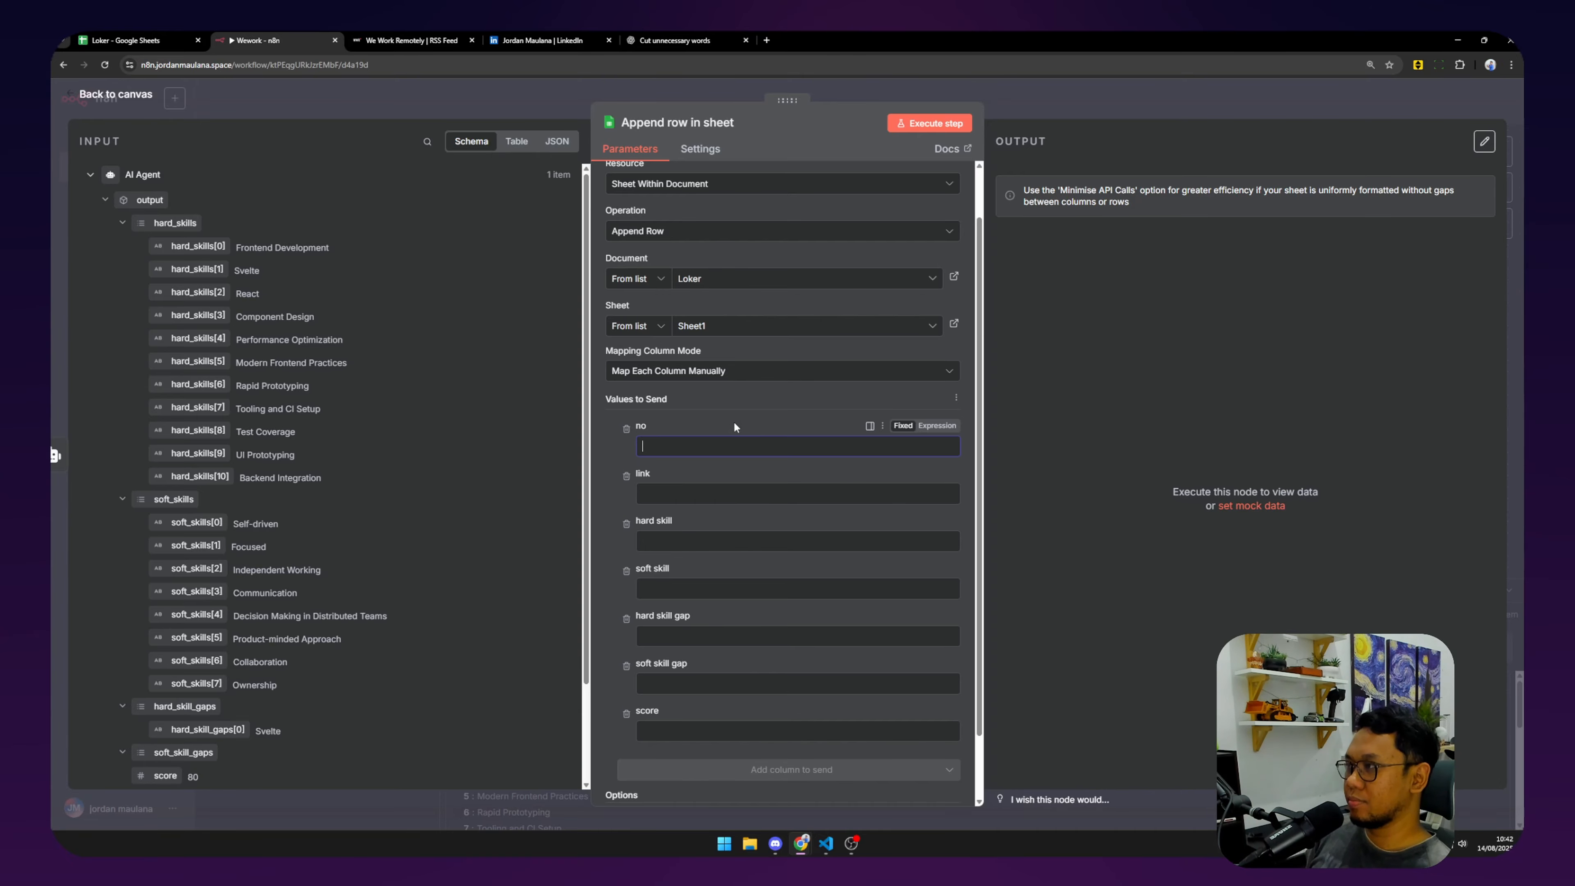
{"action": "left_click", "coordinate": [95, 41]}
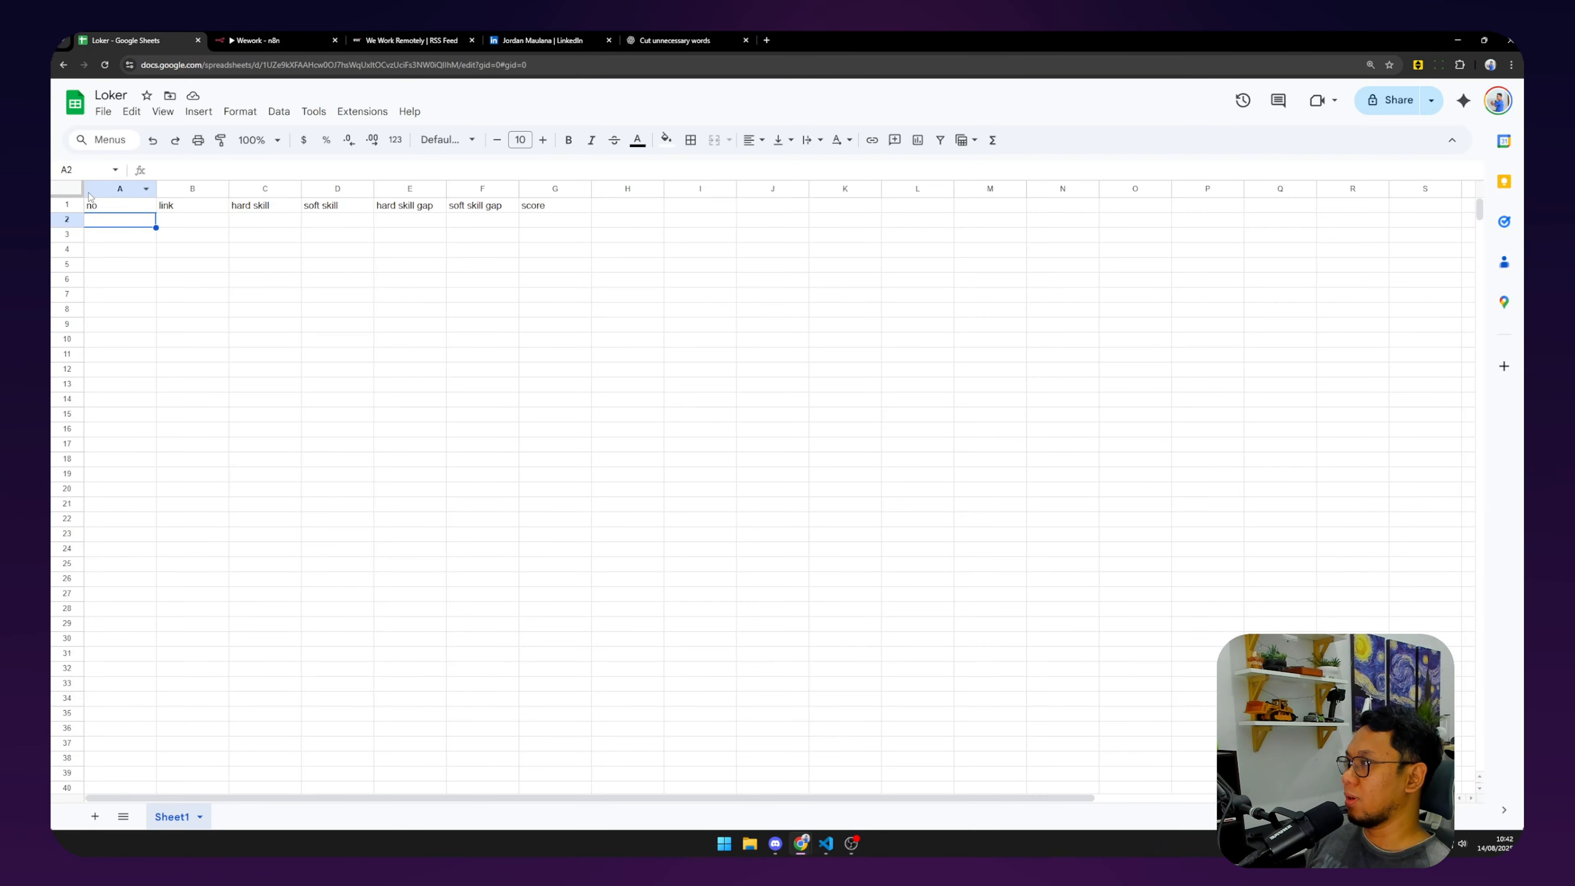
Delete Loker's column A (no) and refresh the append step's column list.
{"action": "right_click", "coordinate": [105, 190]}
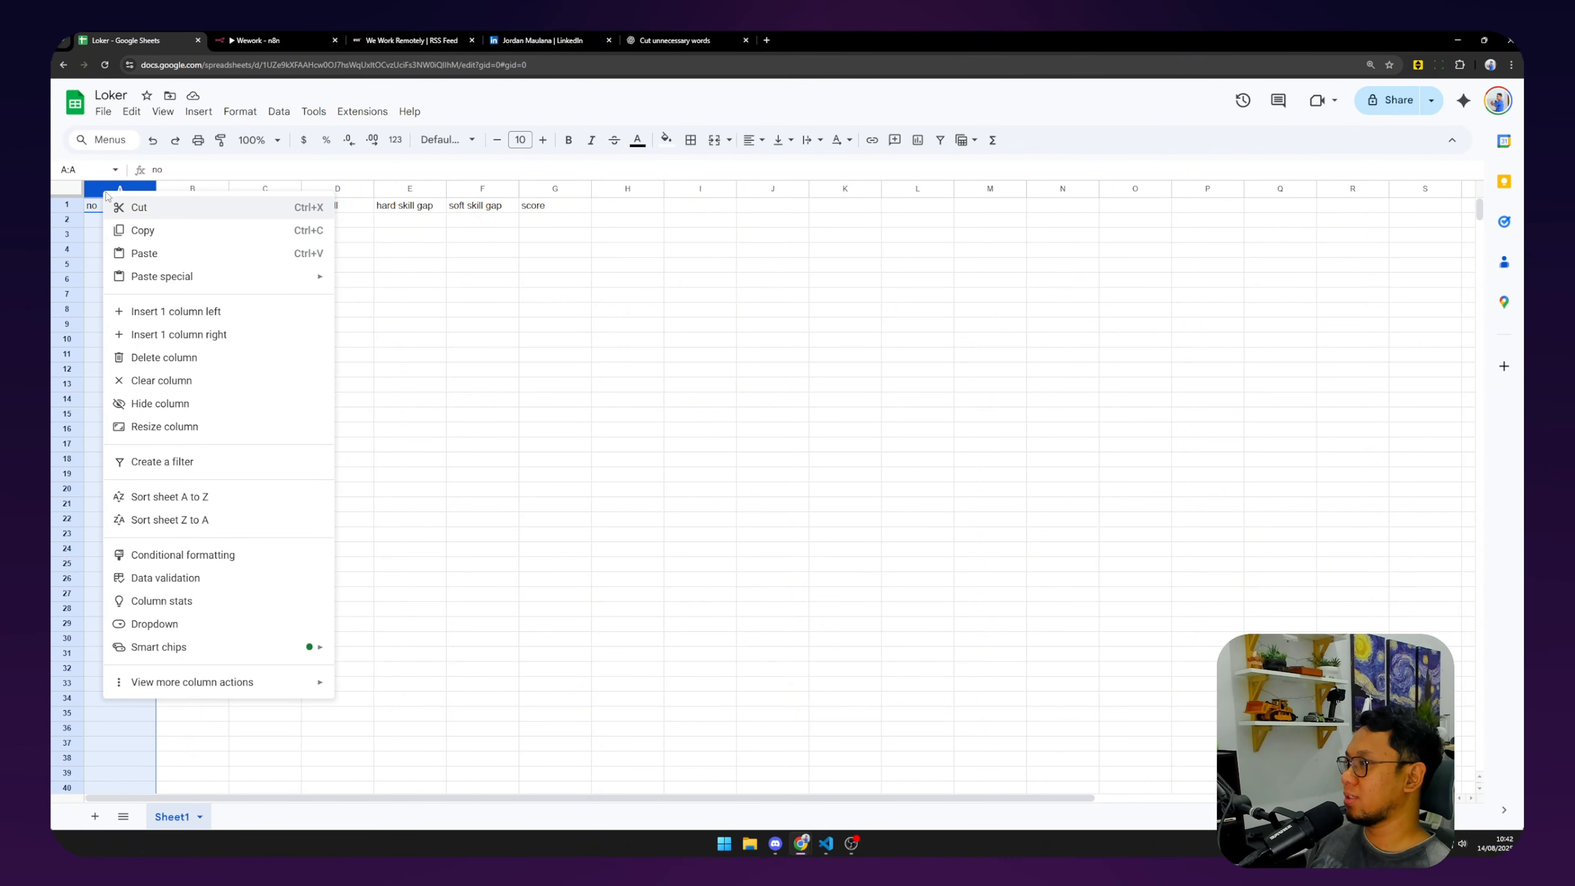
{"action": "left_click", "coordinate": [176, 354]}
{"action": "left_click", "coordinate": [315, 297]}
{"action": "left_click", "coordinate": [254, 39]}
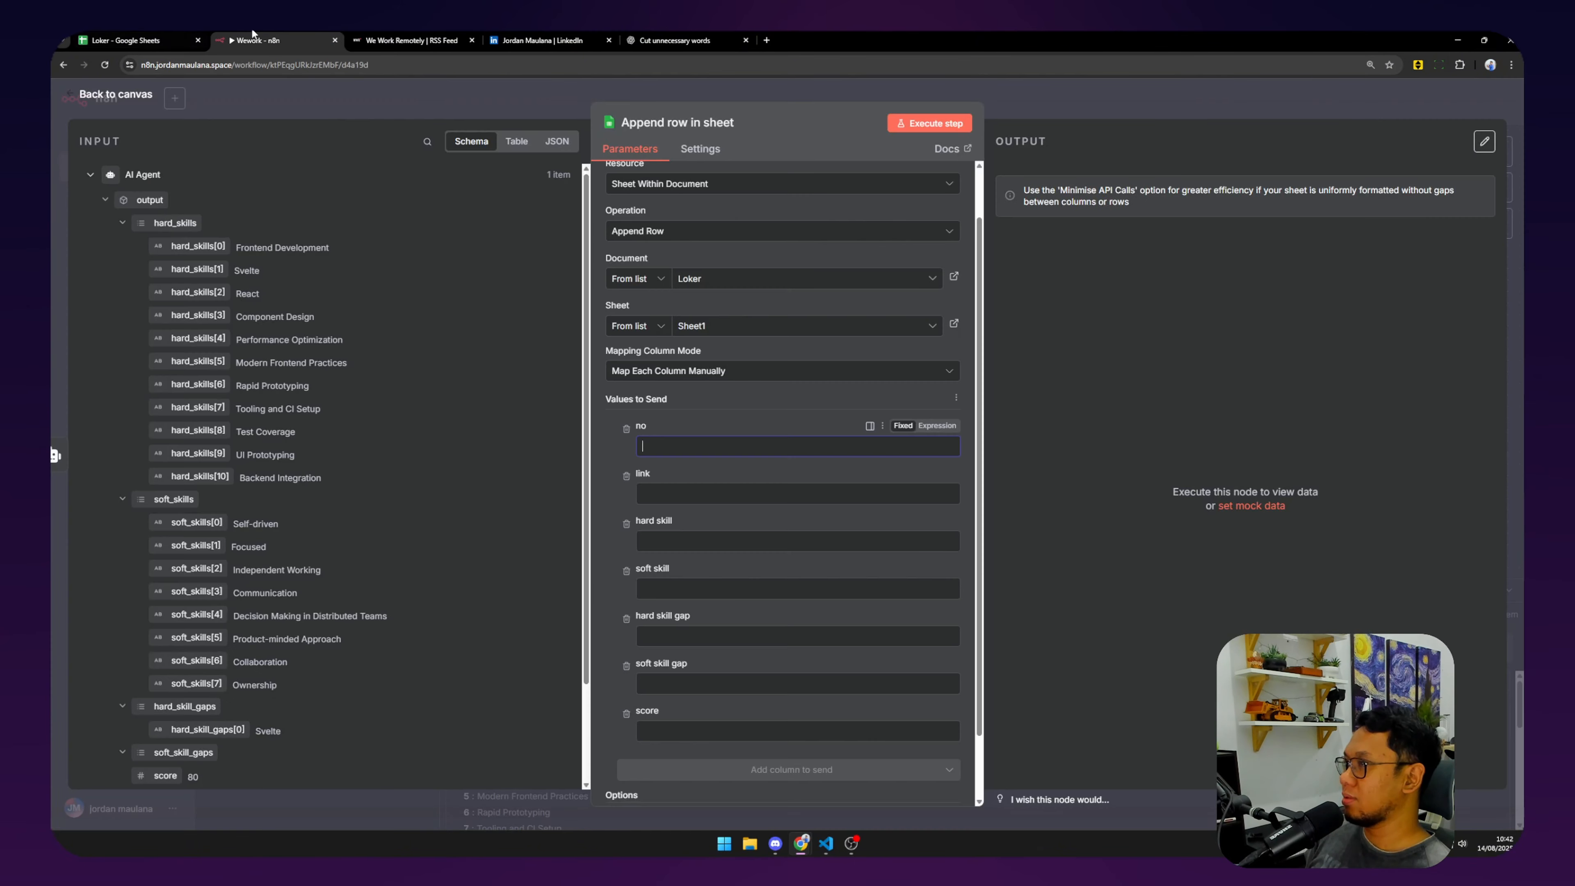
{"action": "left_click", "coordinate": [956, 398]}
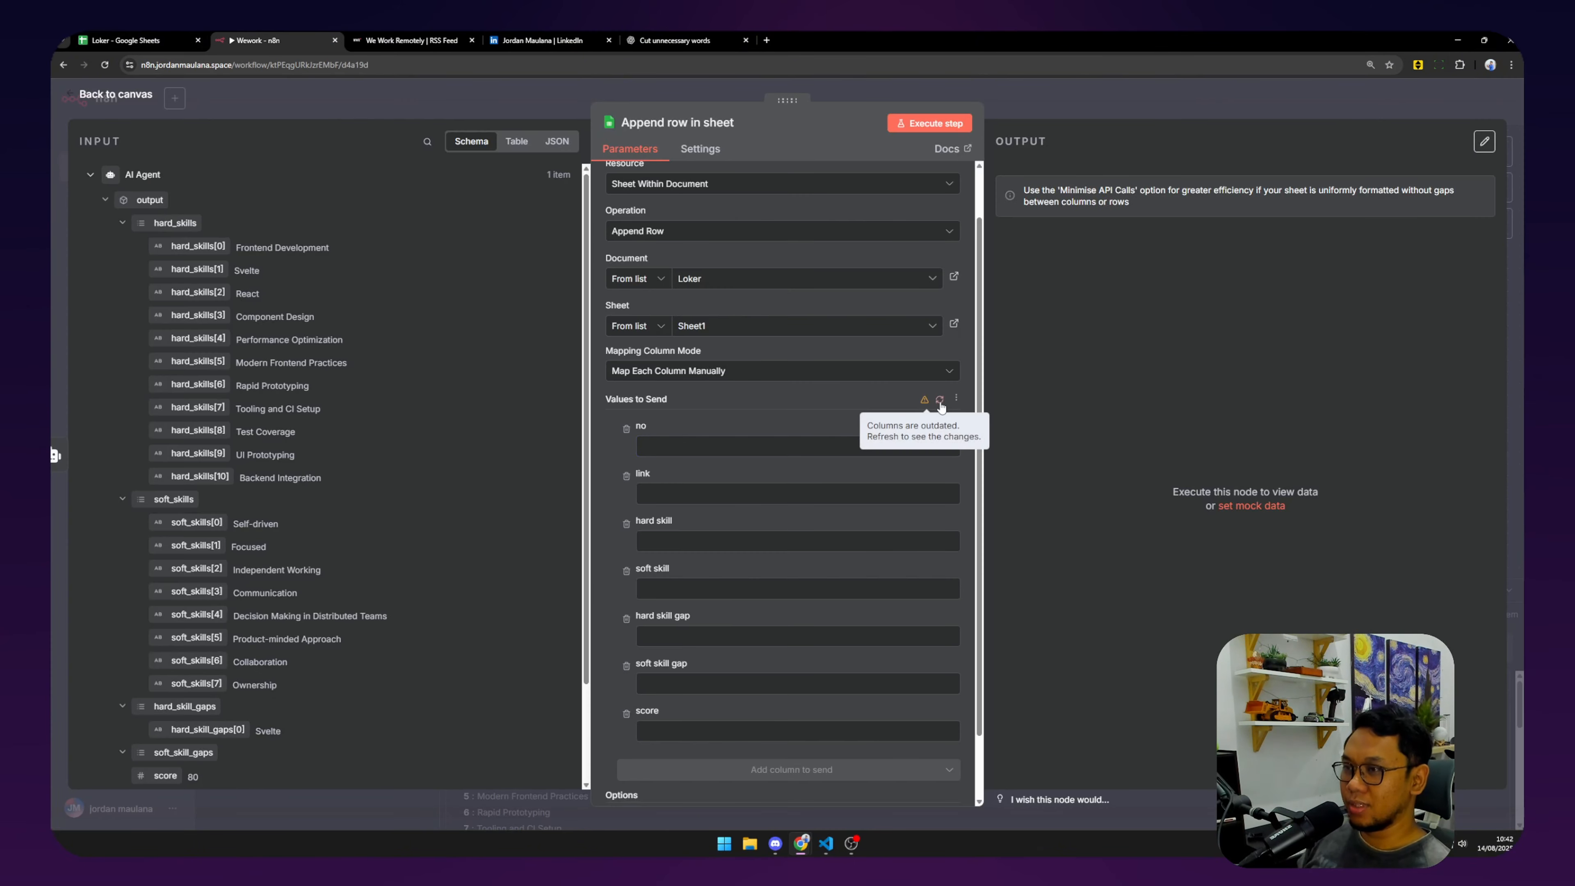
{"action": "left_click", "coordinate": [941, 407]}
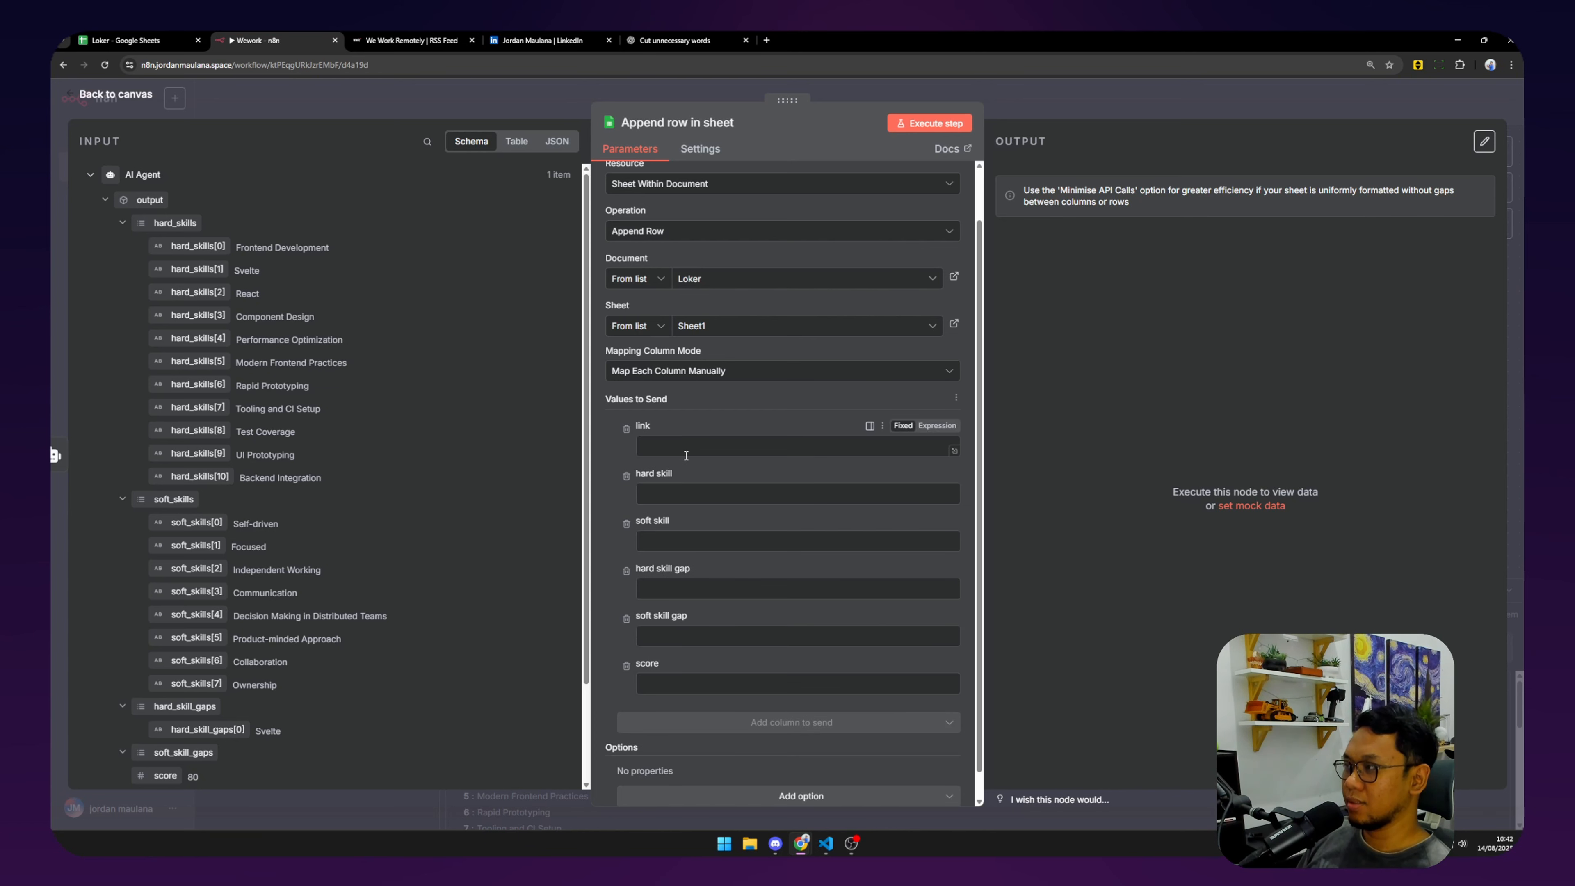
Map the RSS Read link and the agent's hard_skills into the link and hard skill columns.
{"action": "left_click", "coordinate": [682, 453]}
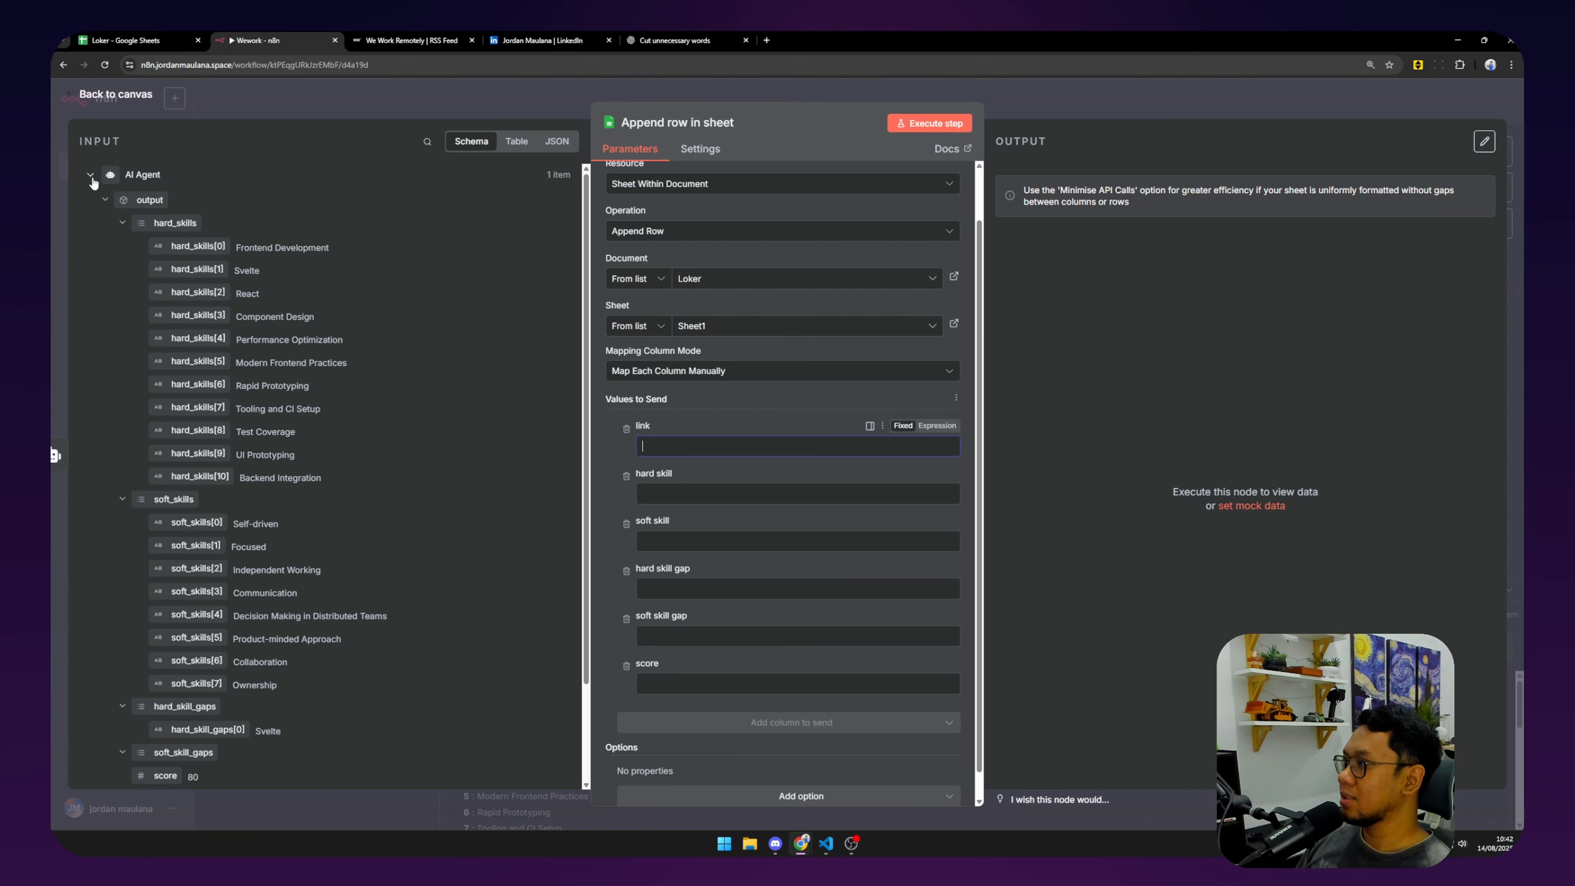
{"action": "left_click", "coordinate": [90, 176]}
{"action": "left_click", "coordinate": [91, 202]}
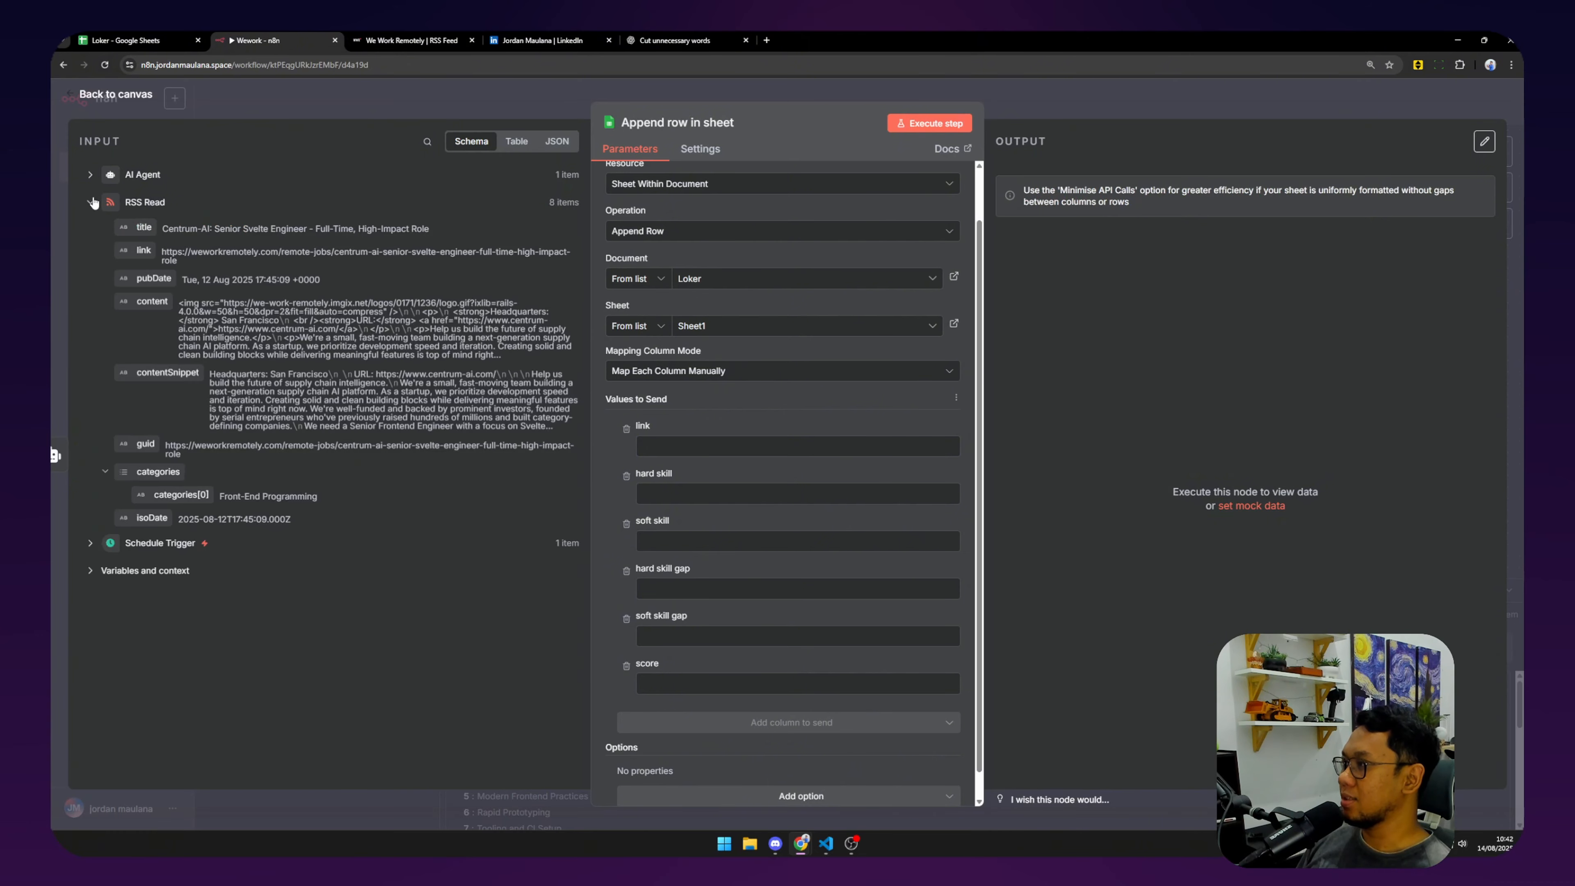
{"action": "left_click_drag", "start_coordinate": [144, 249], "coordinate": [701, 445]}
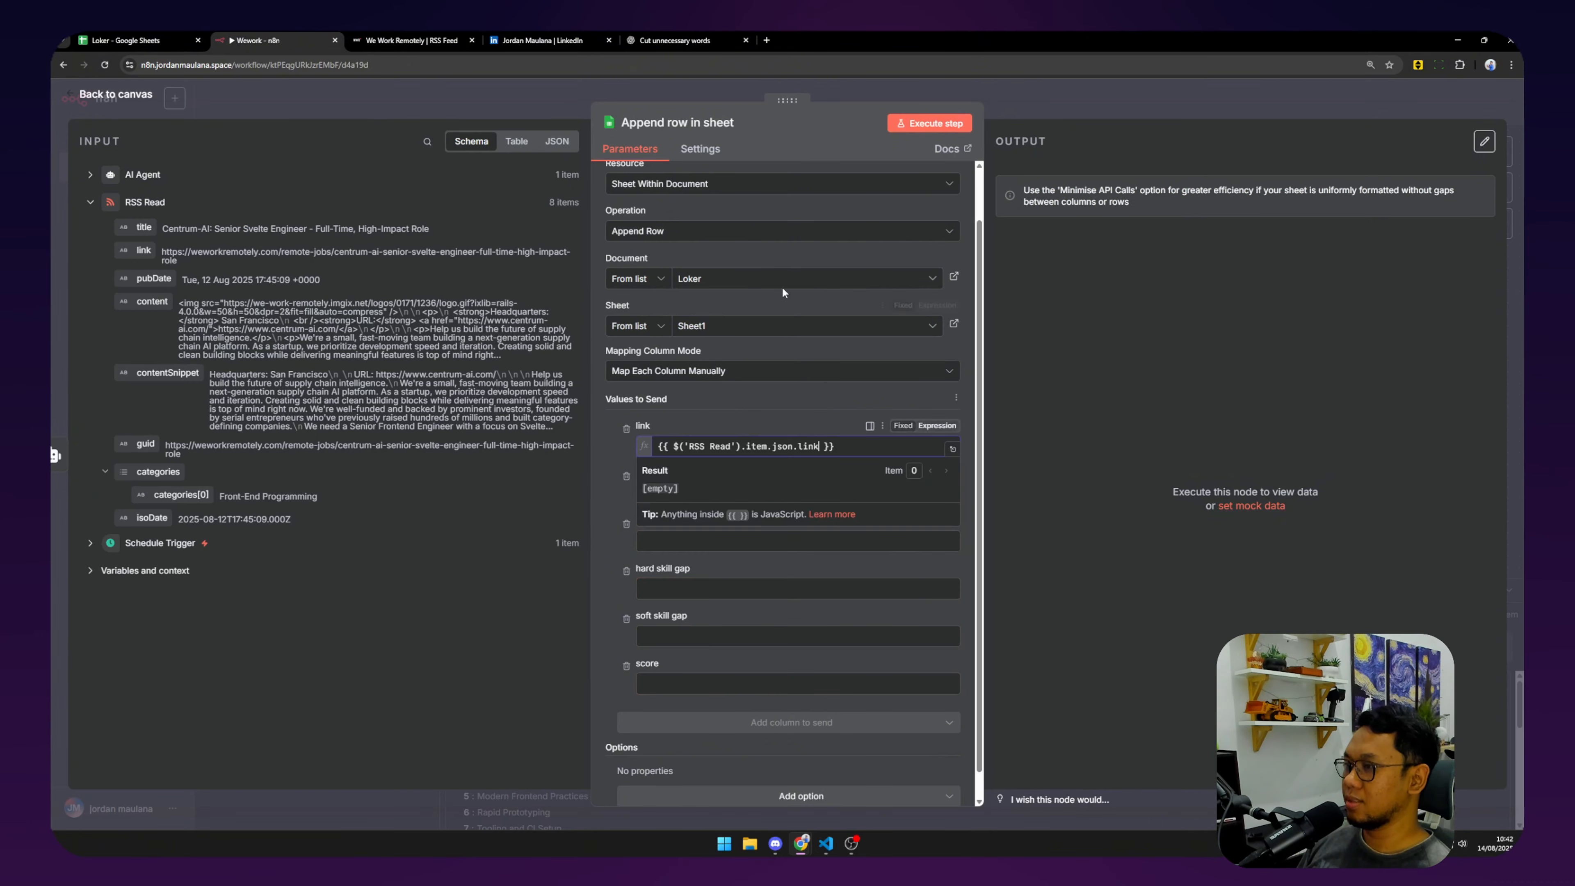
{"action": "left_click", "coordinate": [87, 175]}
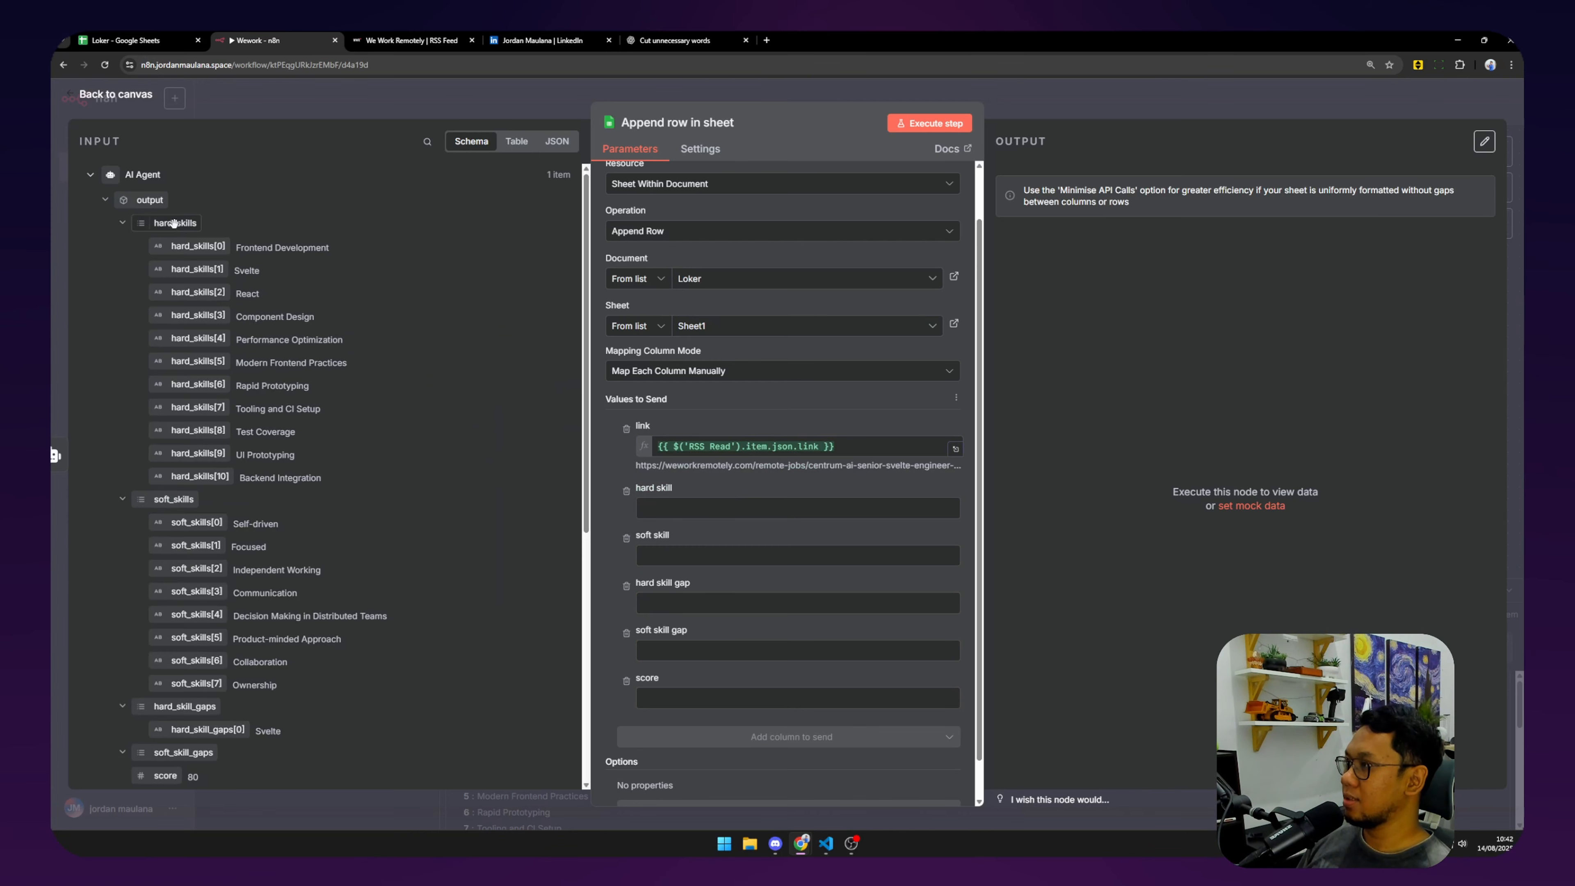
{"action": "left_click_drag", "start_coordinate": [174, 222], "coordinate": [719, 511]}
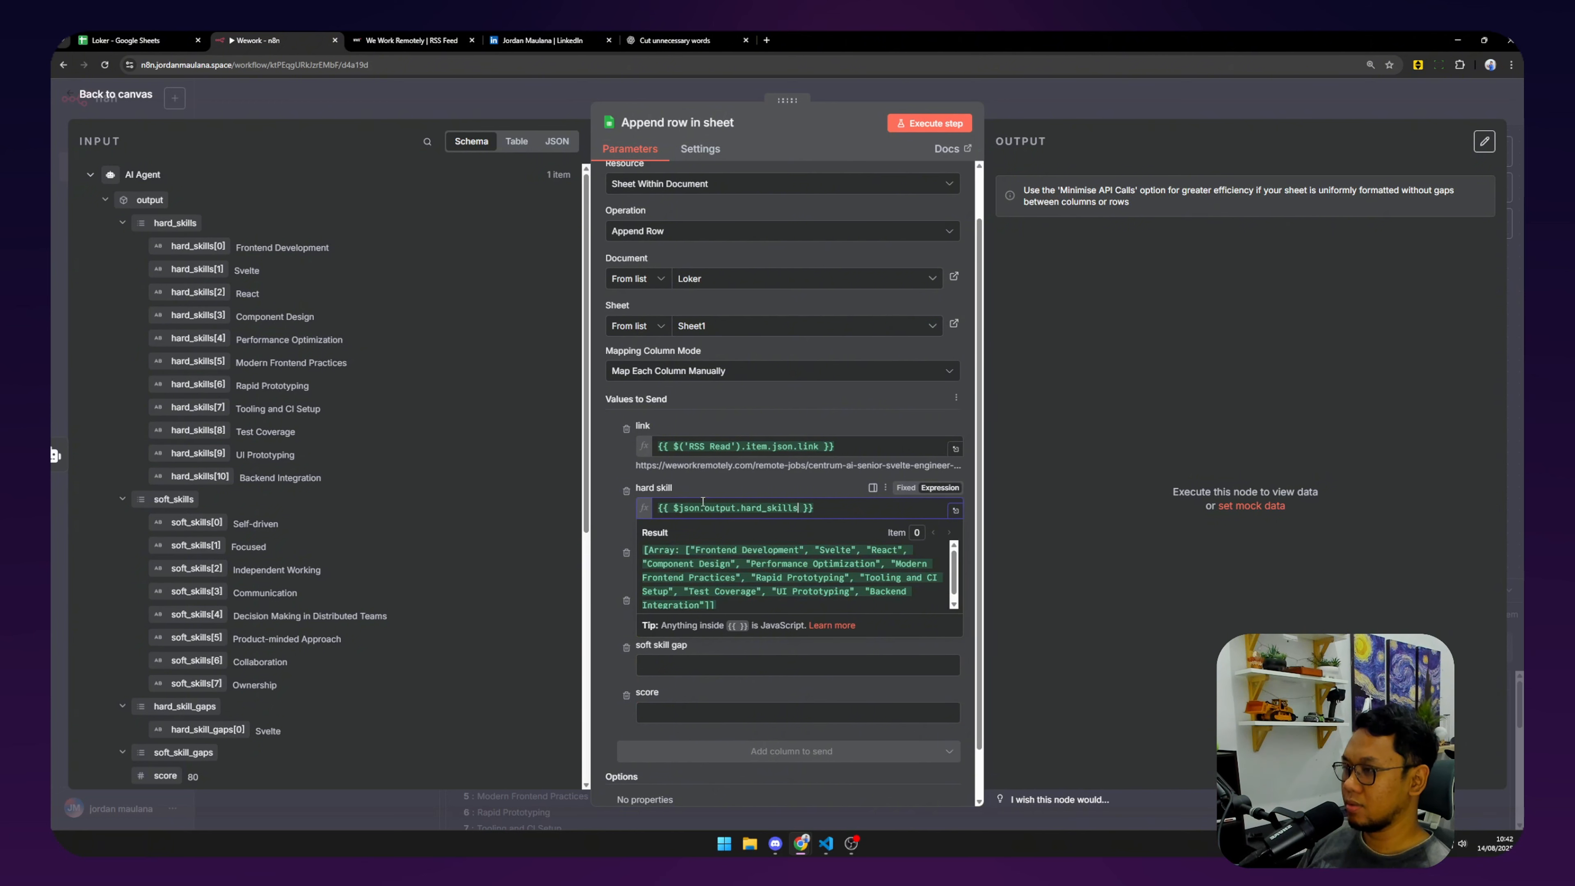
{"action": "scroll", "coordinate": [703, 501], "scroll_direction": "down", "scroll_amount": 1}
{"action": "left_click", "coordinate": [612, 461]}
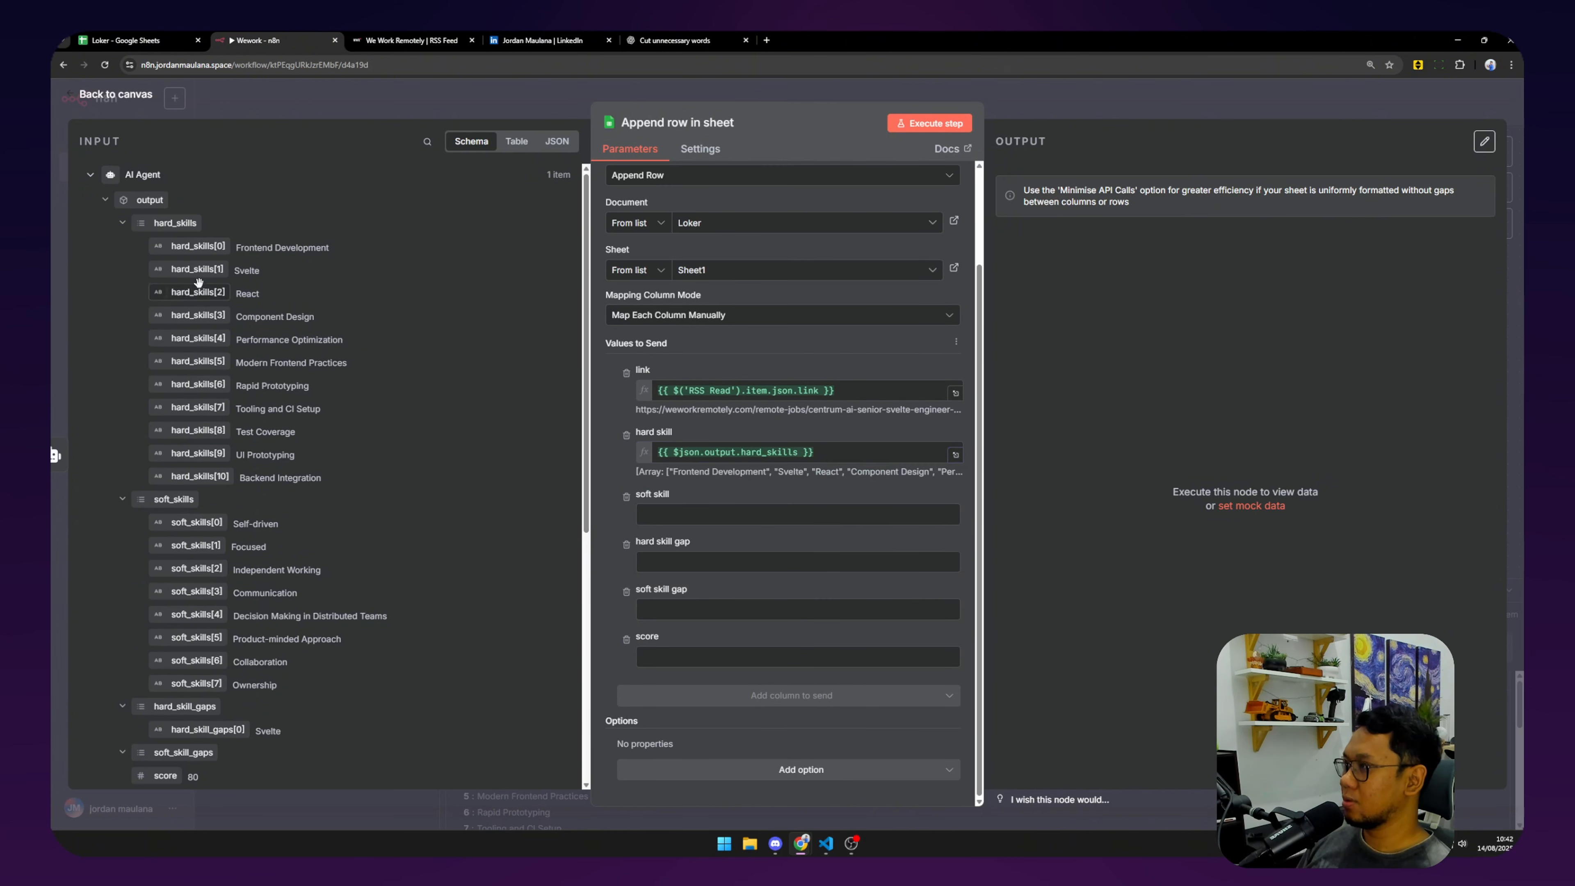
Map soft_skills, hard_skill_gaps, soft_skill_gaps and score into their matching columns.
{"action": "left_click_drag", "start_coordinate": [174, 499], "coordinate": [768, 524]}
{"action": "left_click_drag", "start_coordinate": [205, 706], "coordinate": [713, 580]}
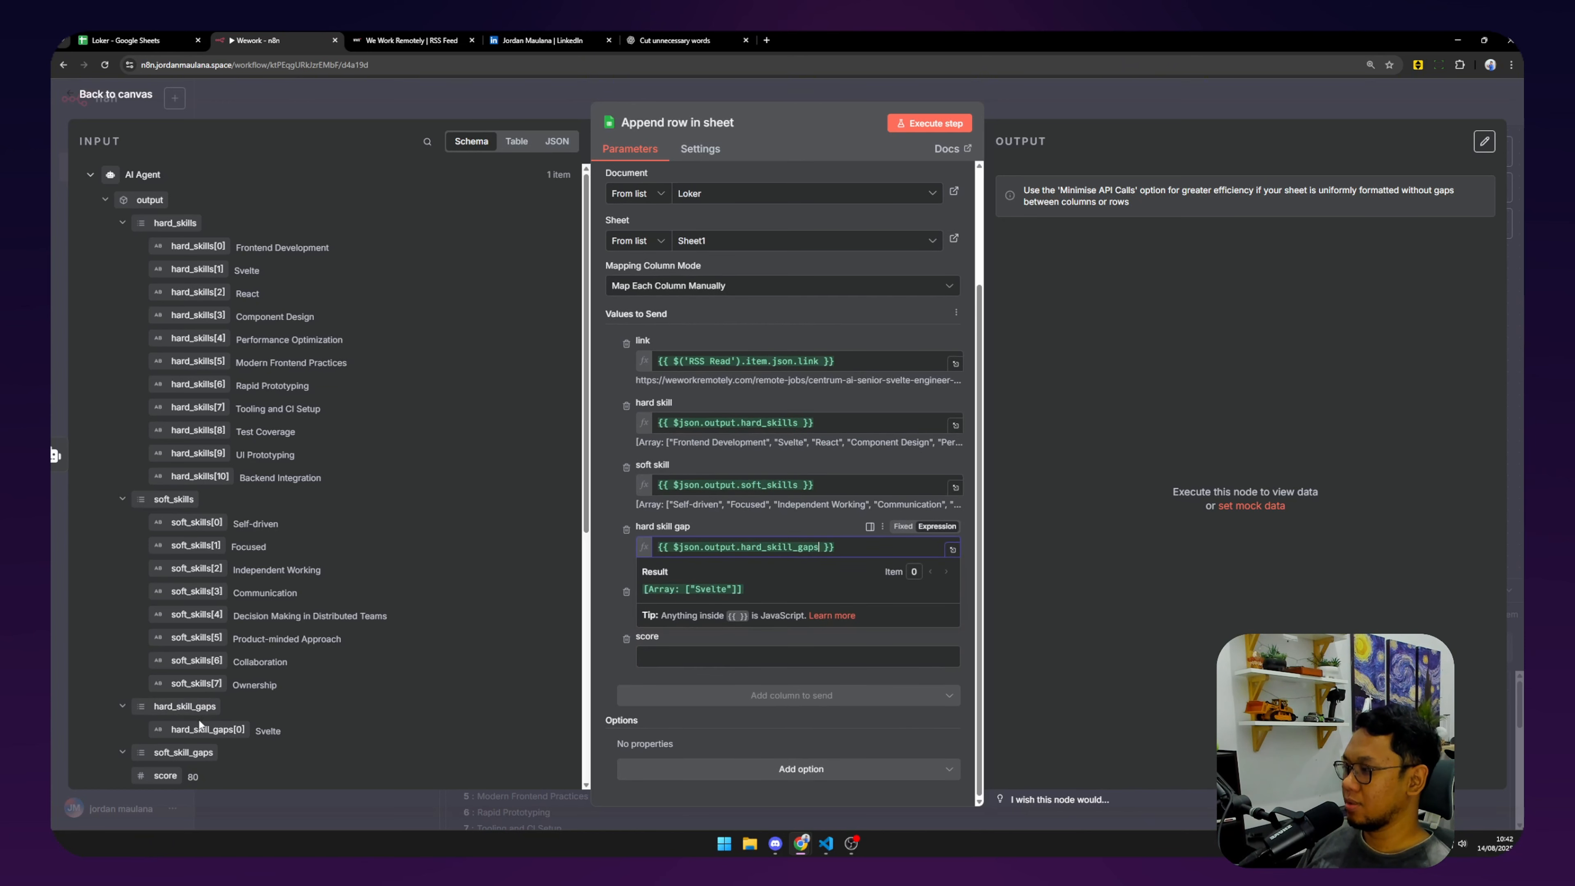
{"action": "left_click_drag", "start_coordinate": [186, 751], "coordinate": [682, 609]}
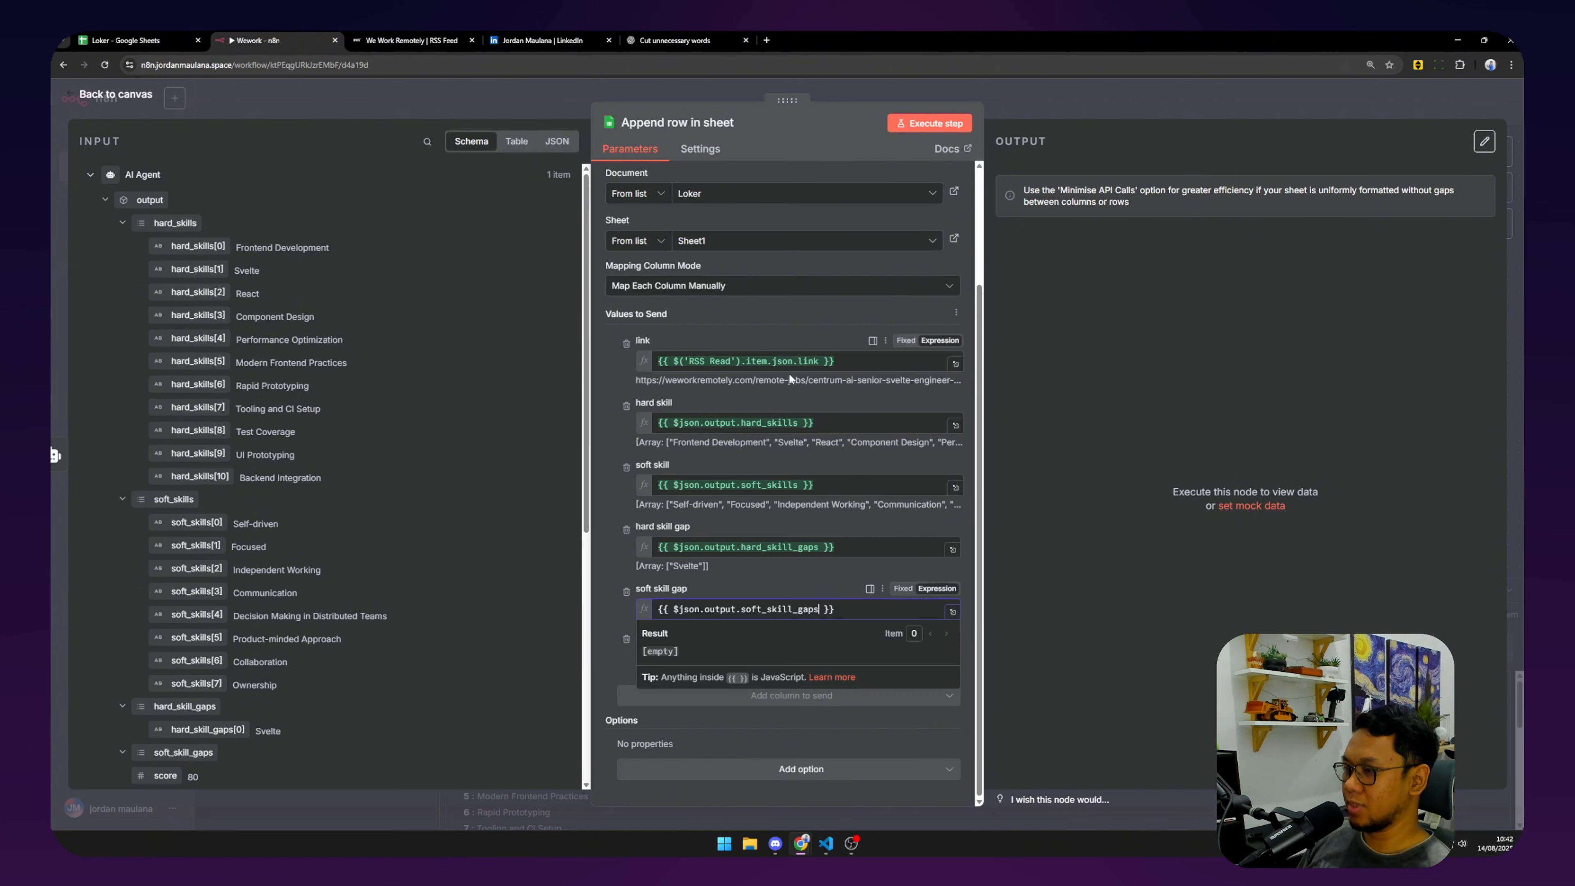
{"action": "left_click", "coordinate": [613, 511]}
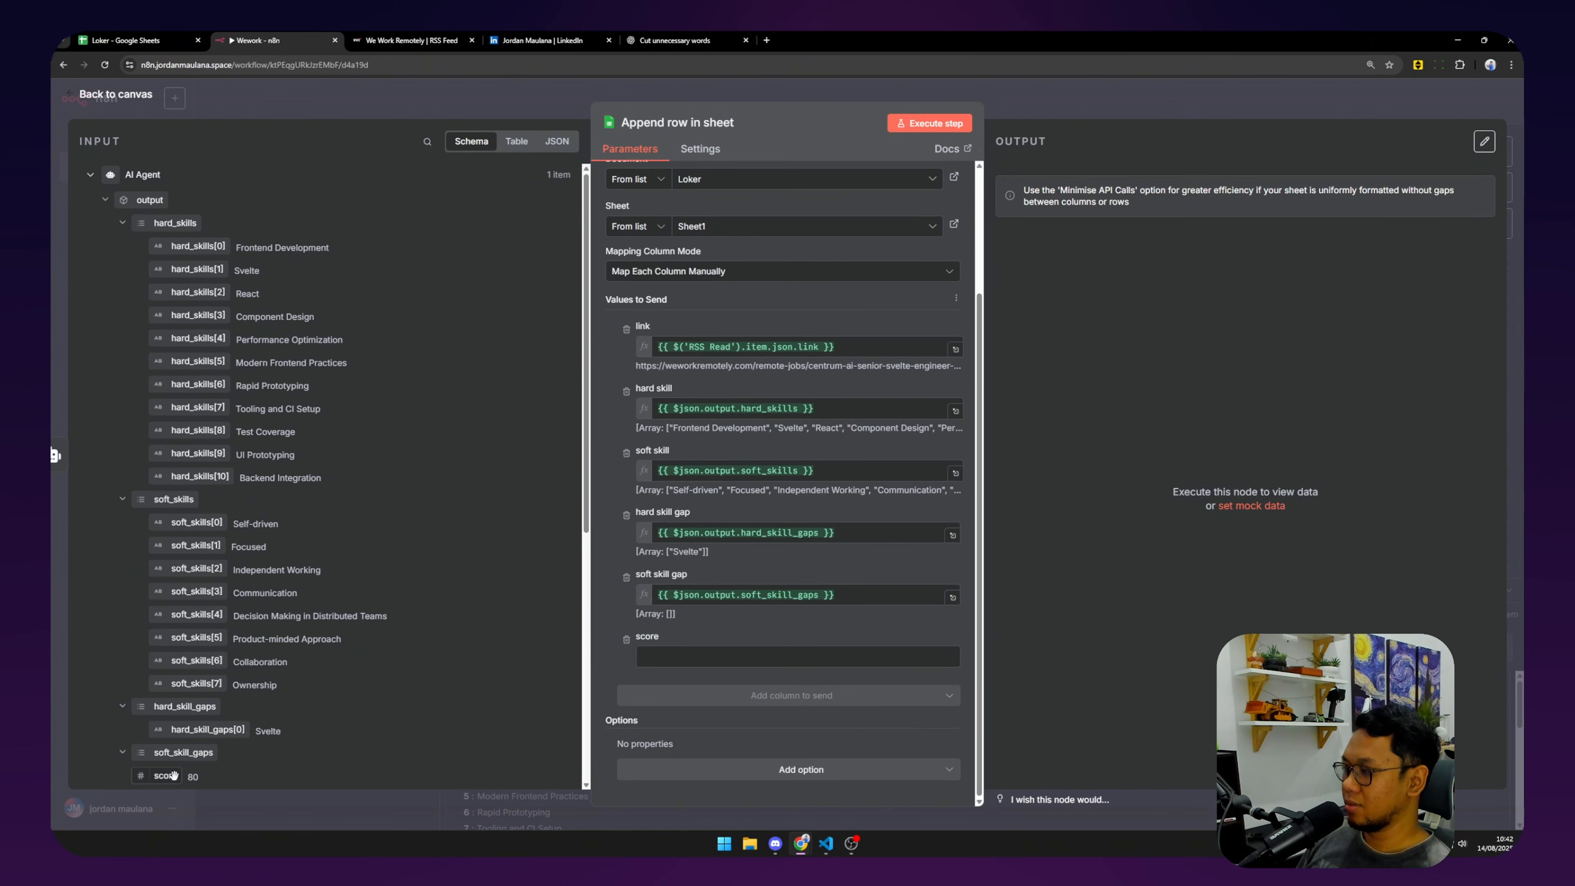
{"action": "left_click_drag", "start_coordinate": [174, 776], "coordinate": [743, 656]}
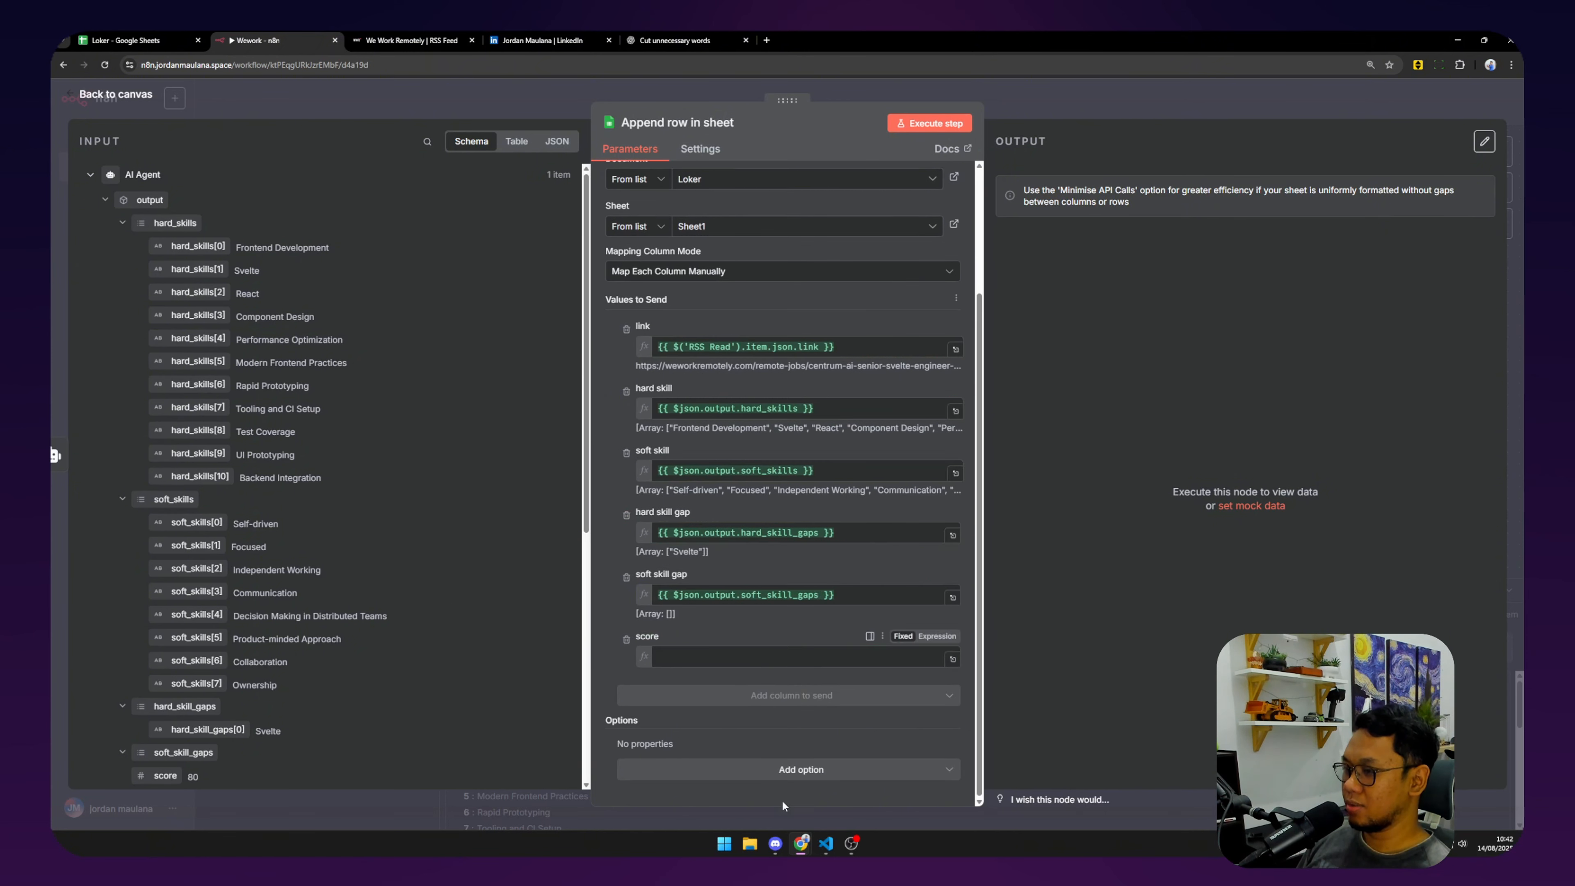
{"action": "left_click", "coordinate": [1098, 310]}
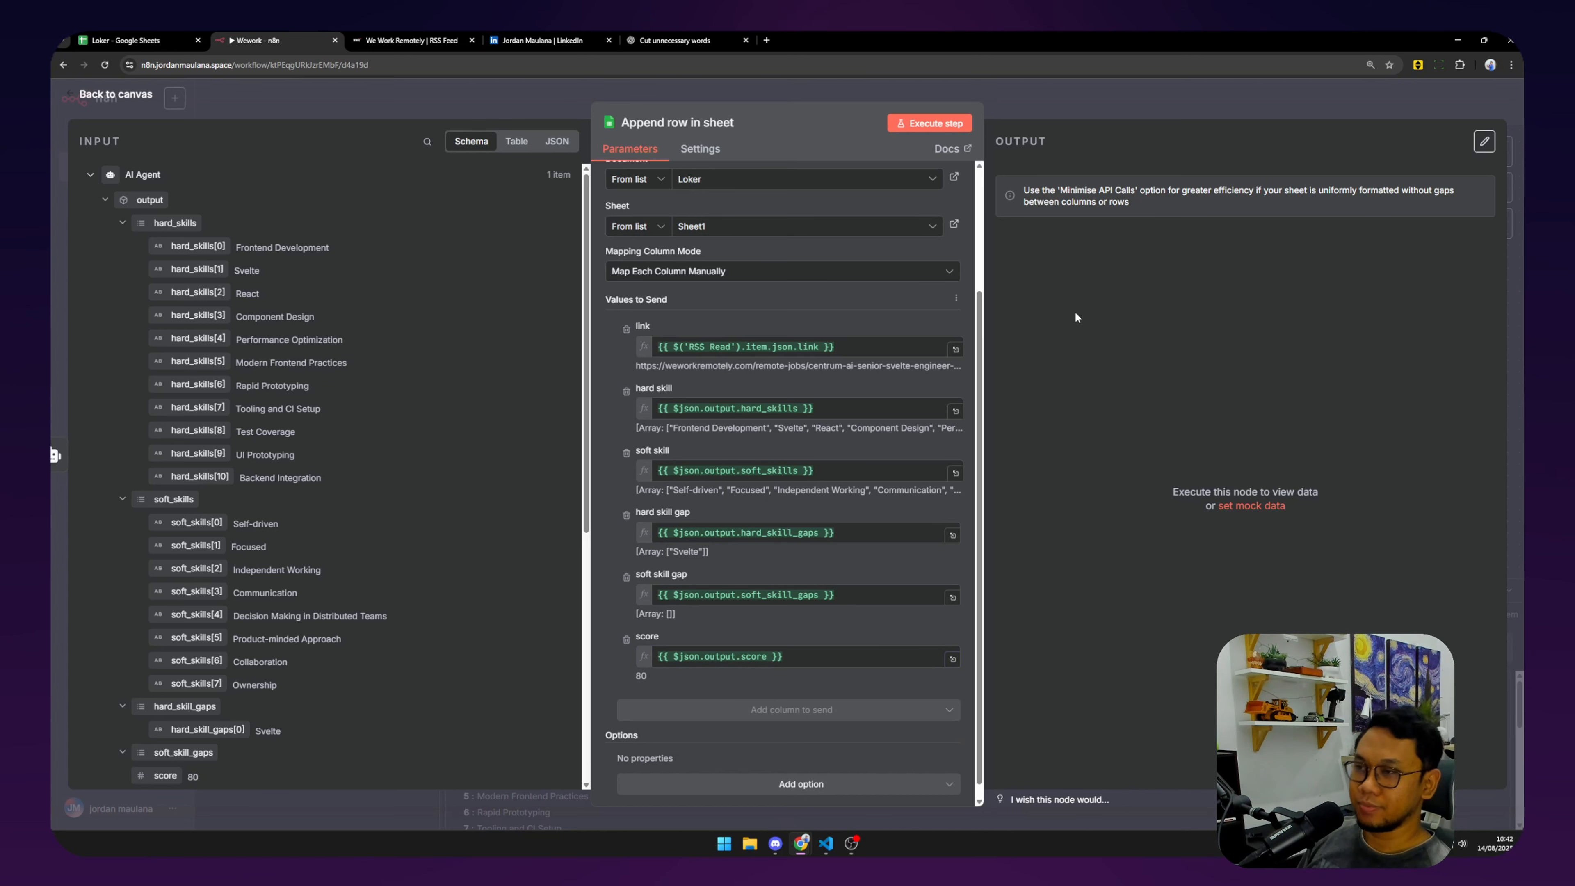
Run the append step, then widen Loker's column B to read the hard skill list in B2.
{"action": "left_click", "coordinate": [913, 126]}
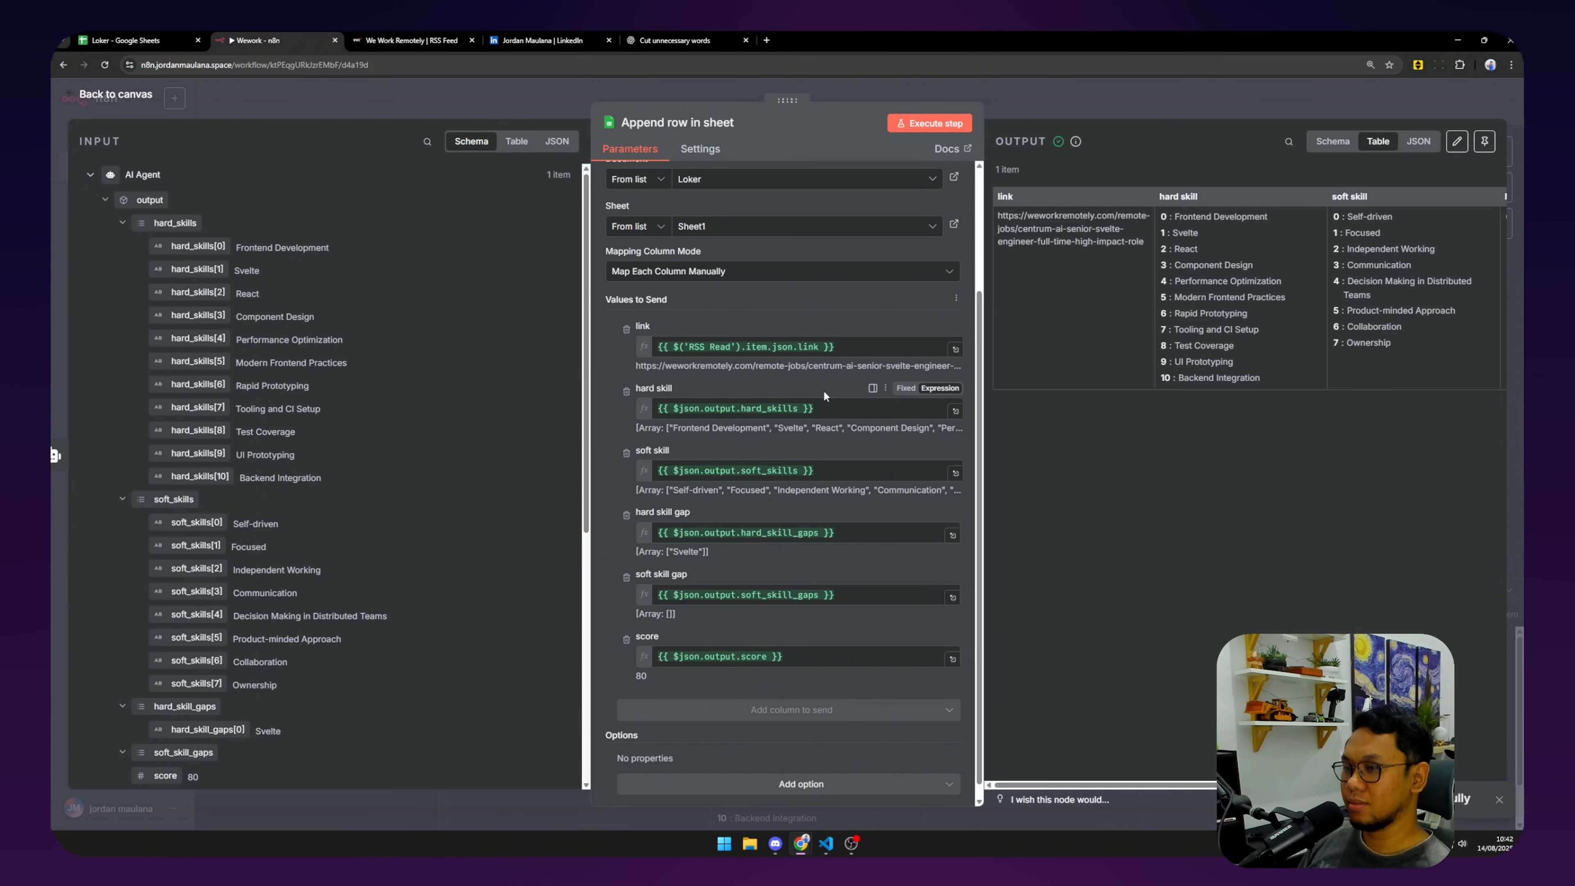
{"action": "left_click", "coordinate": [104, 33]}
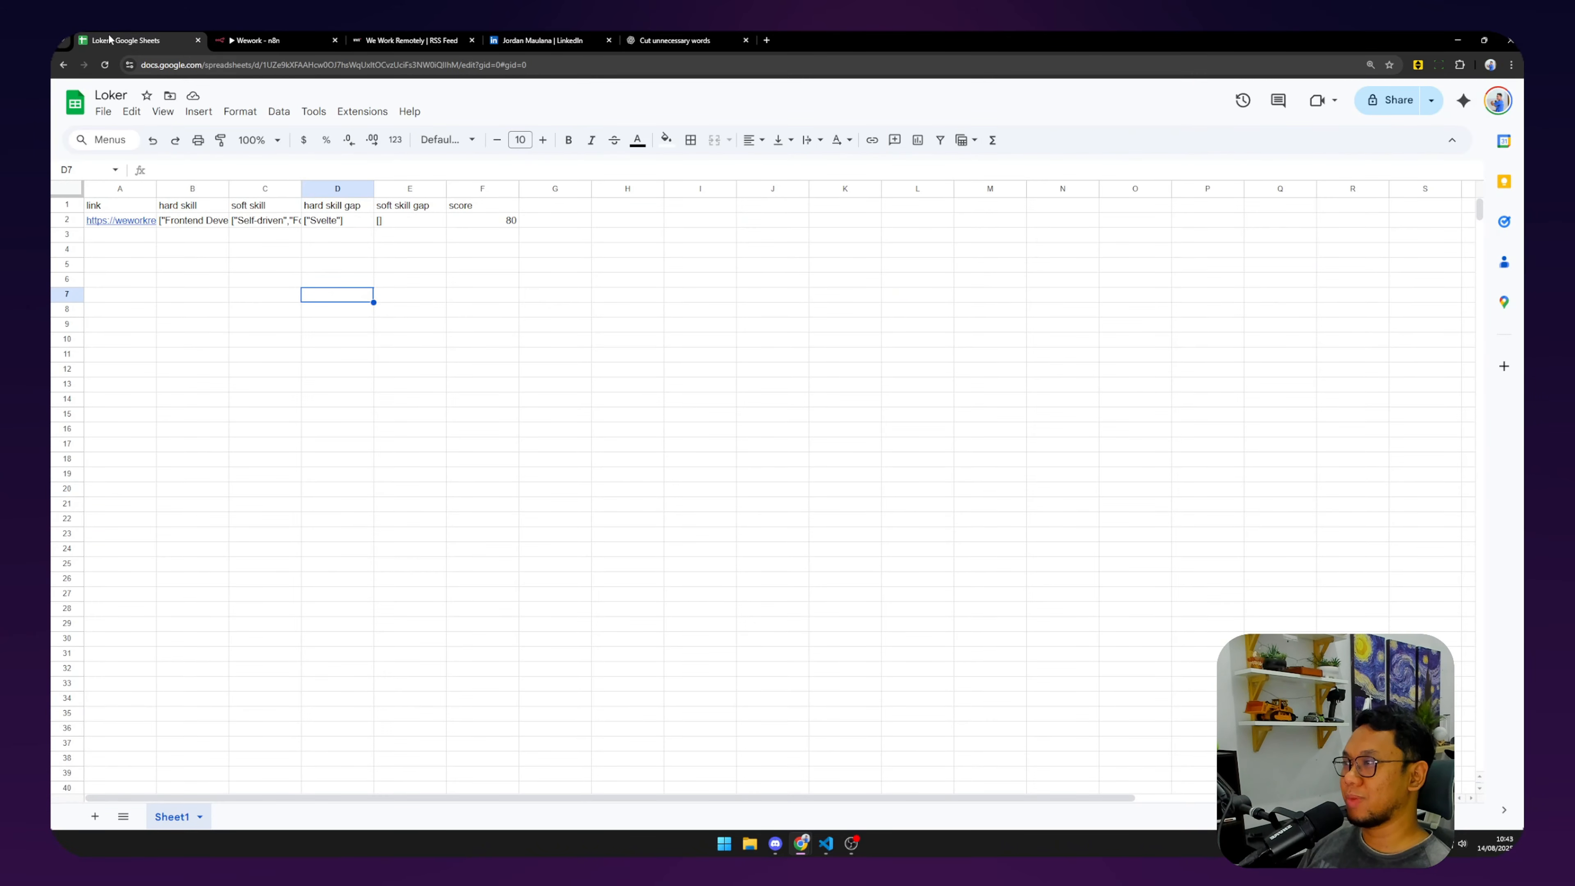
{"action": "left_click_drag", "start_coordinate": [229, 188], "coordinate": [575, 188]}
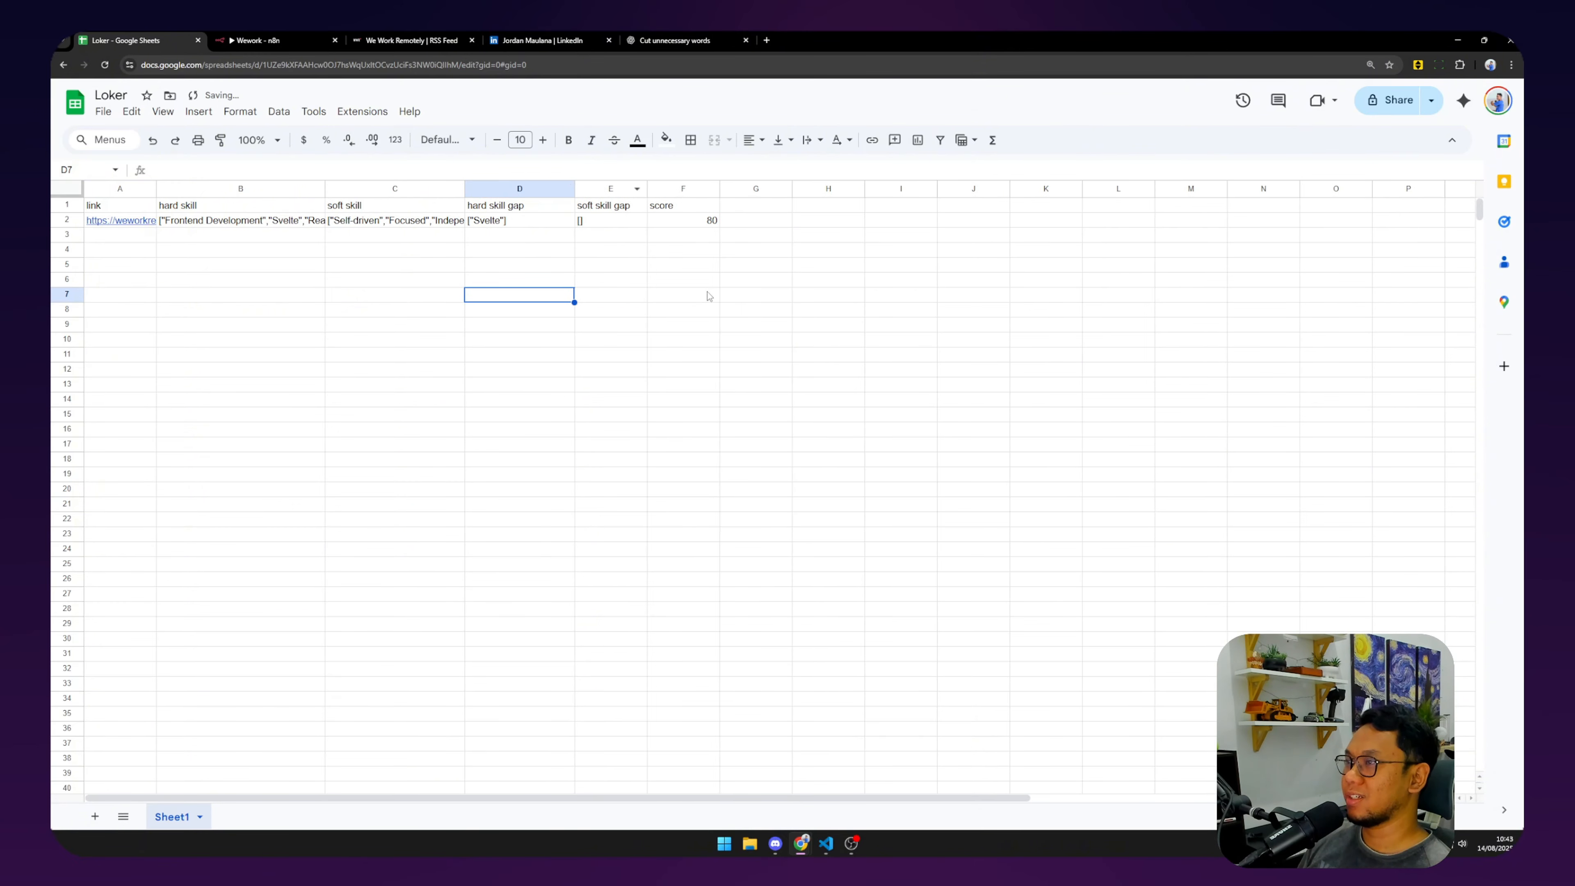
{"action": "left_click", "coordinate": [294, 219]}
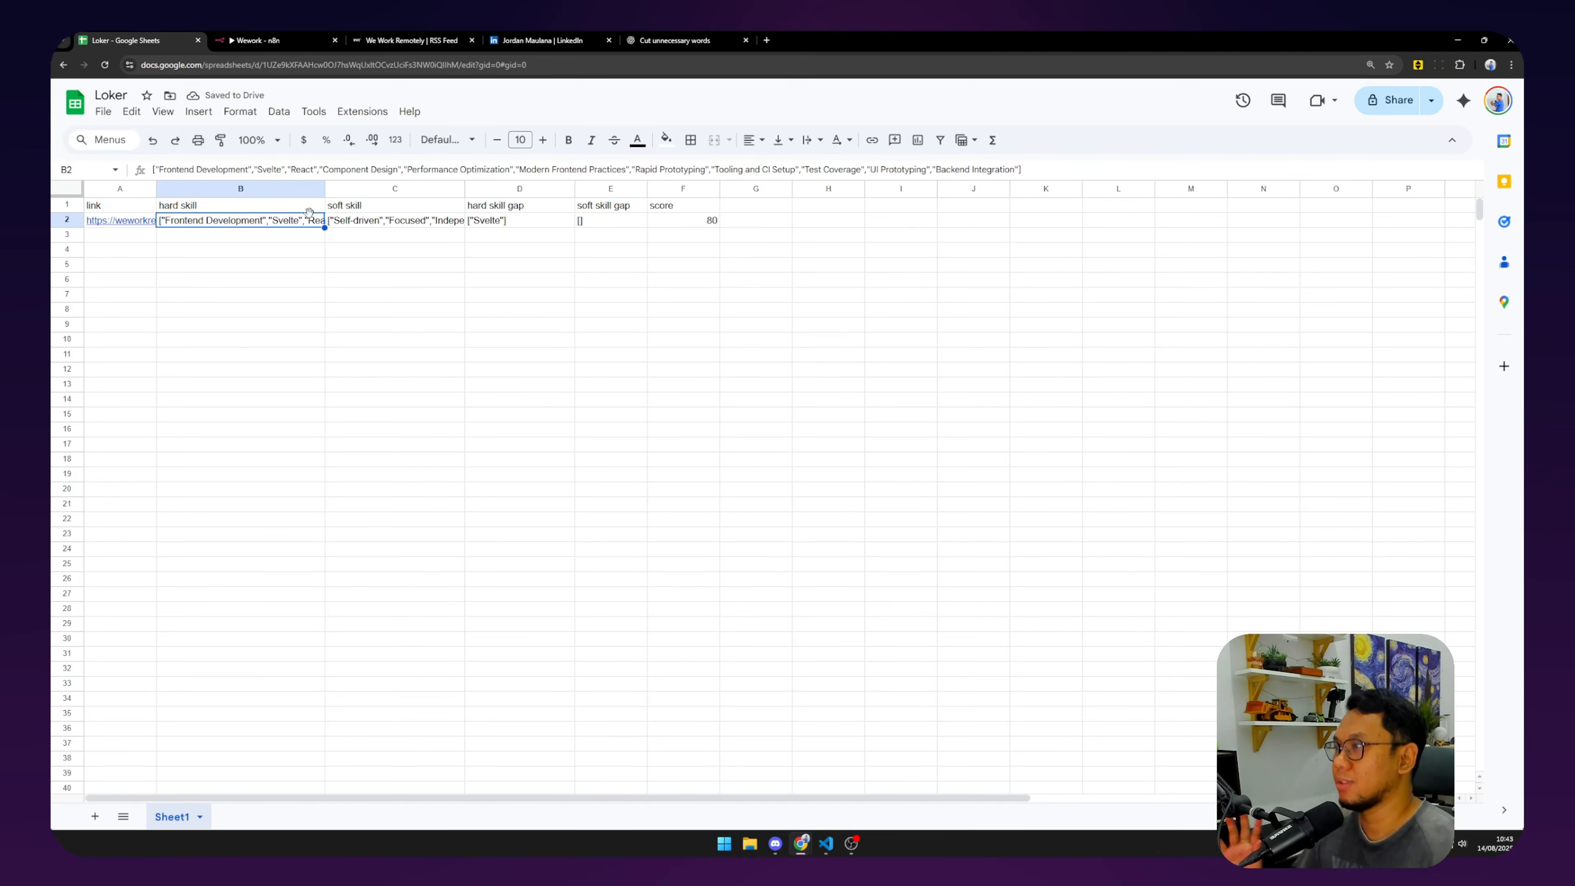
{"action": "left_click", "coordinate": [248, 42]}
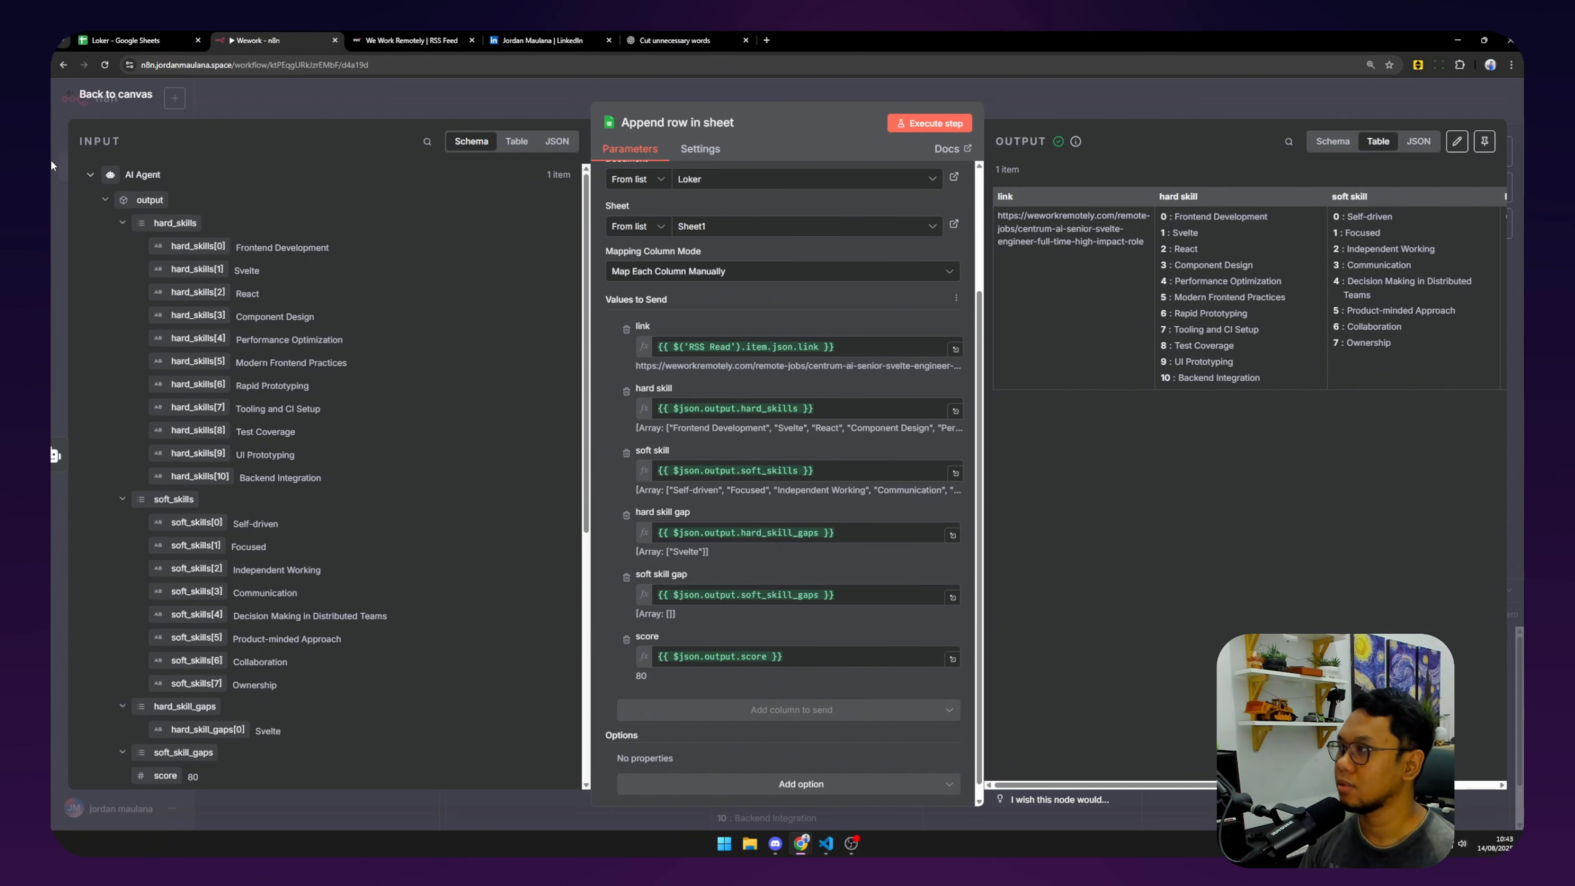
Add a map() call to the hard_skills expression and re-execute the Append row step.
{"action": "left_click", "coordinate": [803, 409]}
{"action": "type", "text": "."}
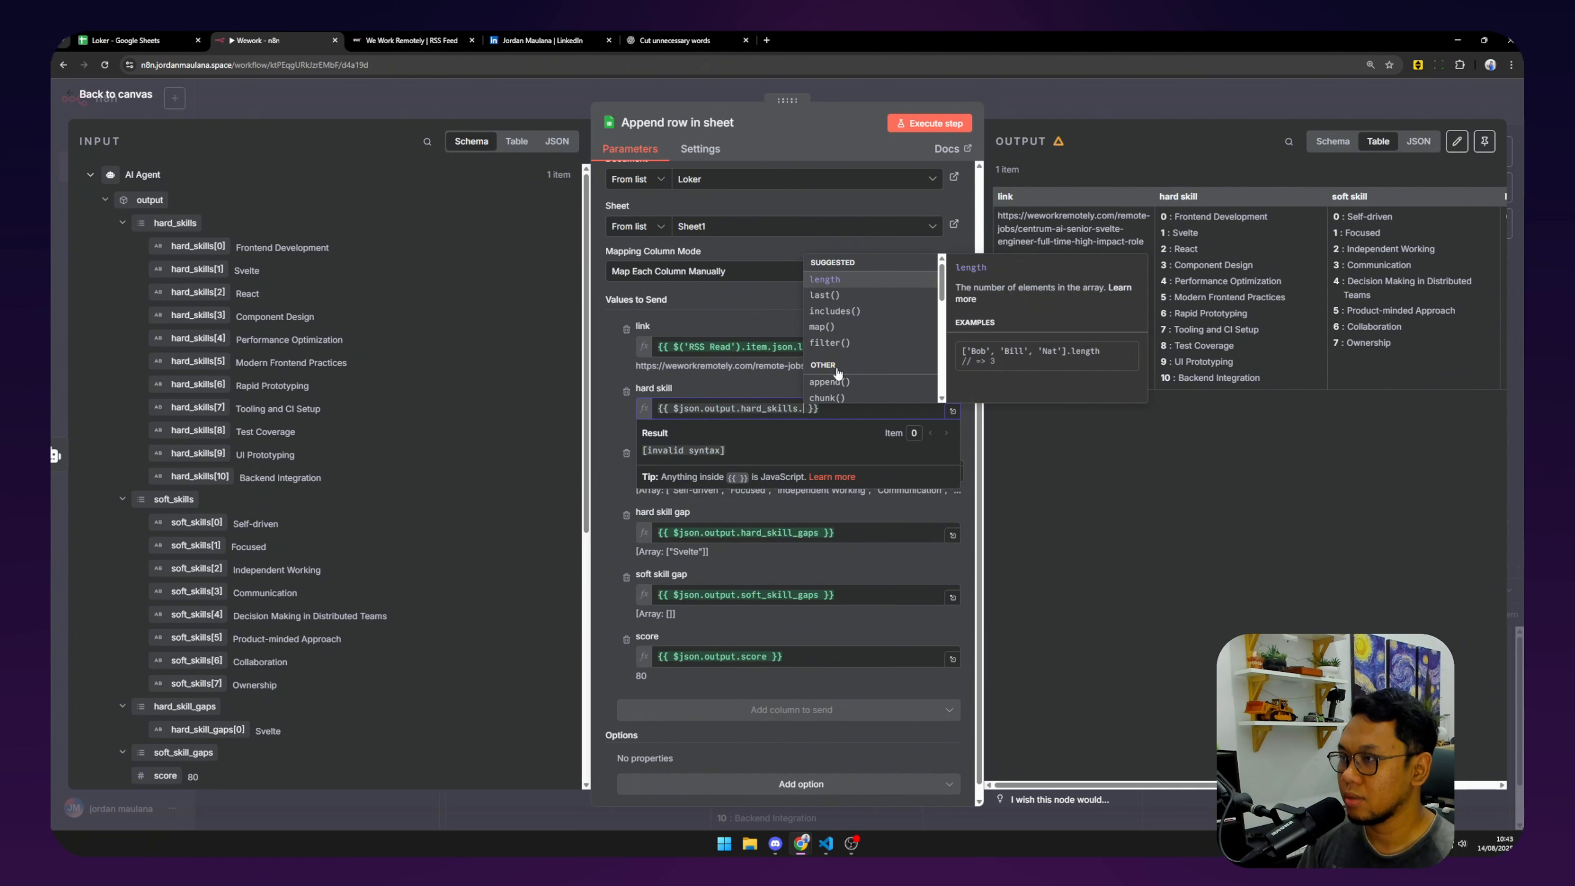
{"action": "key", "text": "Down"}
{"action": "key", "text": "Down"}
{"action": "key", "text": "Down"}
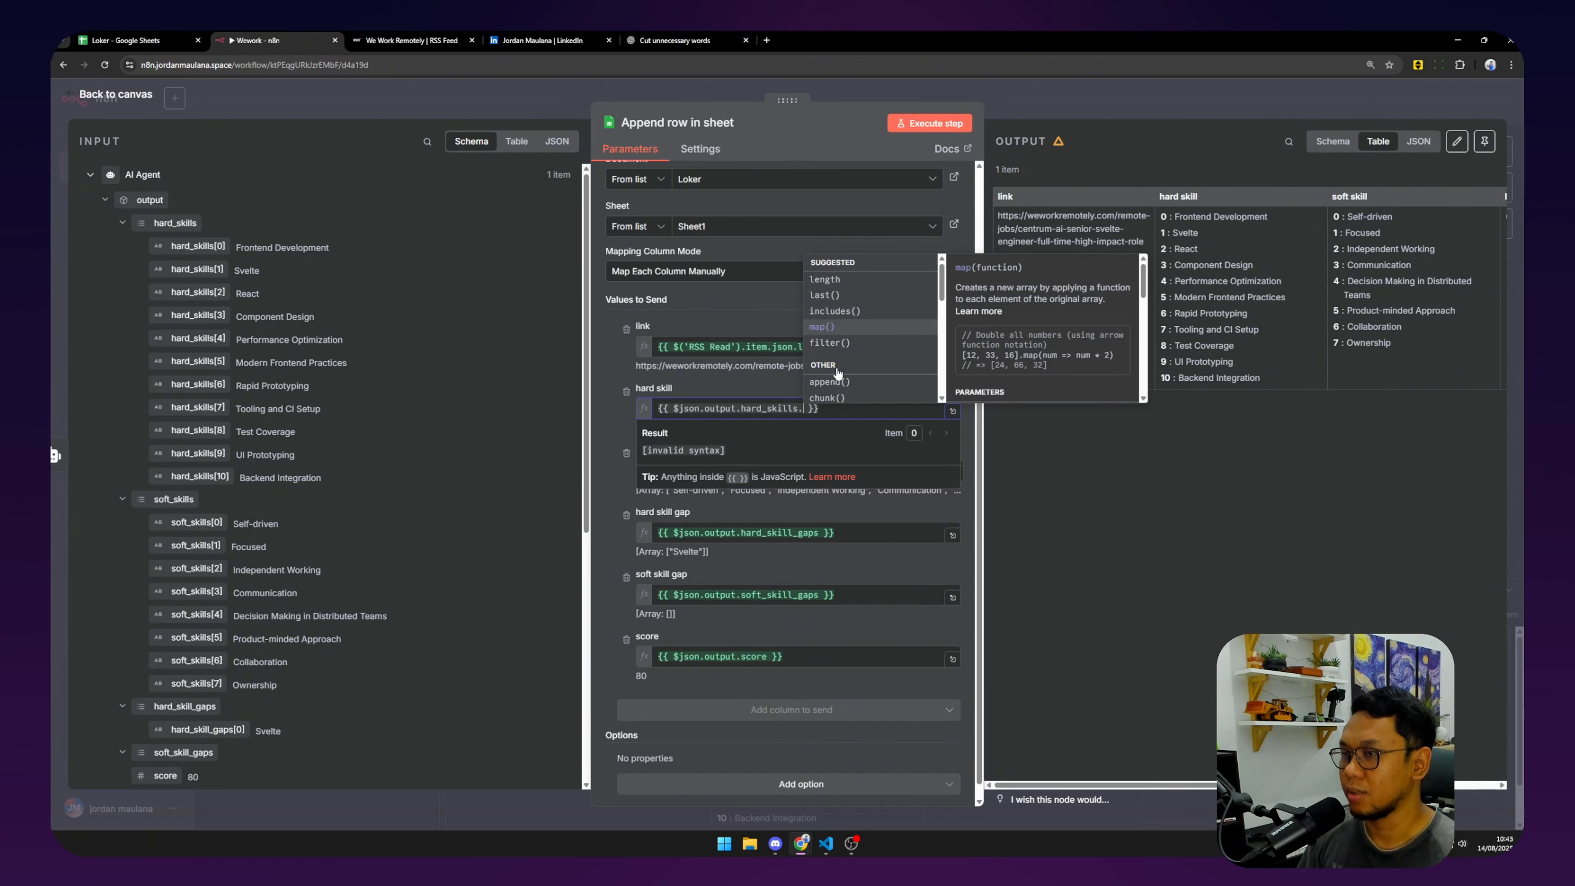
{"action": "key", "text": "Return"}
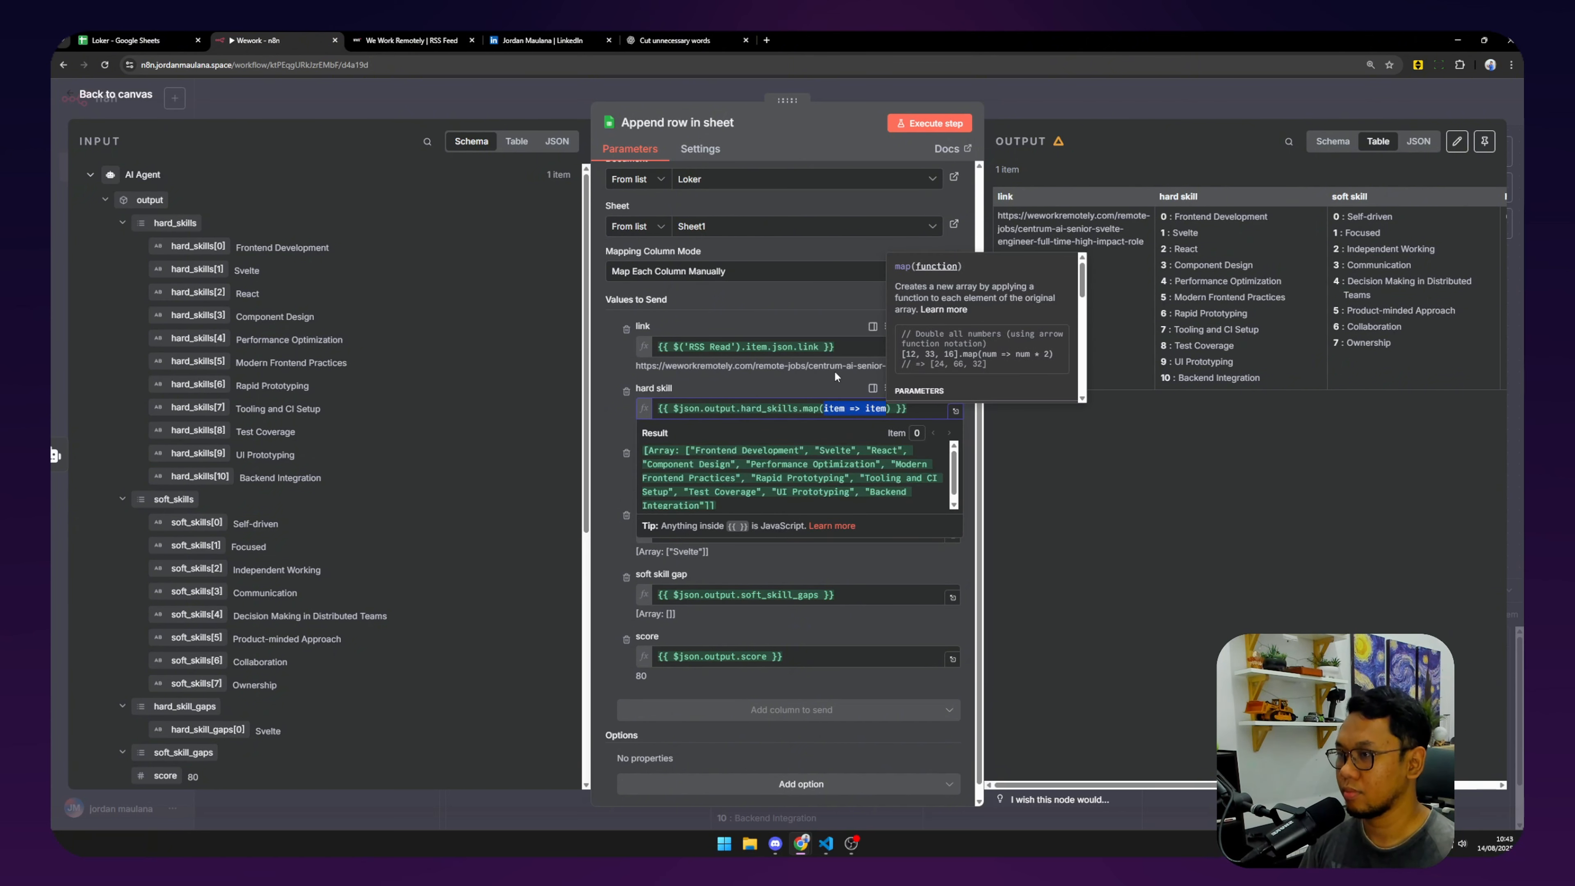
{"action": "left_click", "coordinate": [876, 409]}
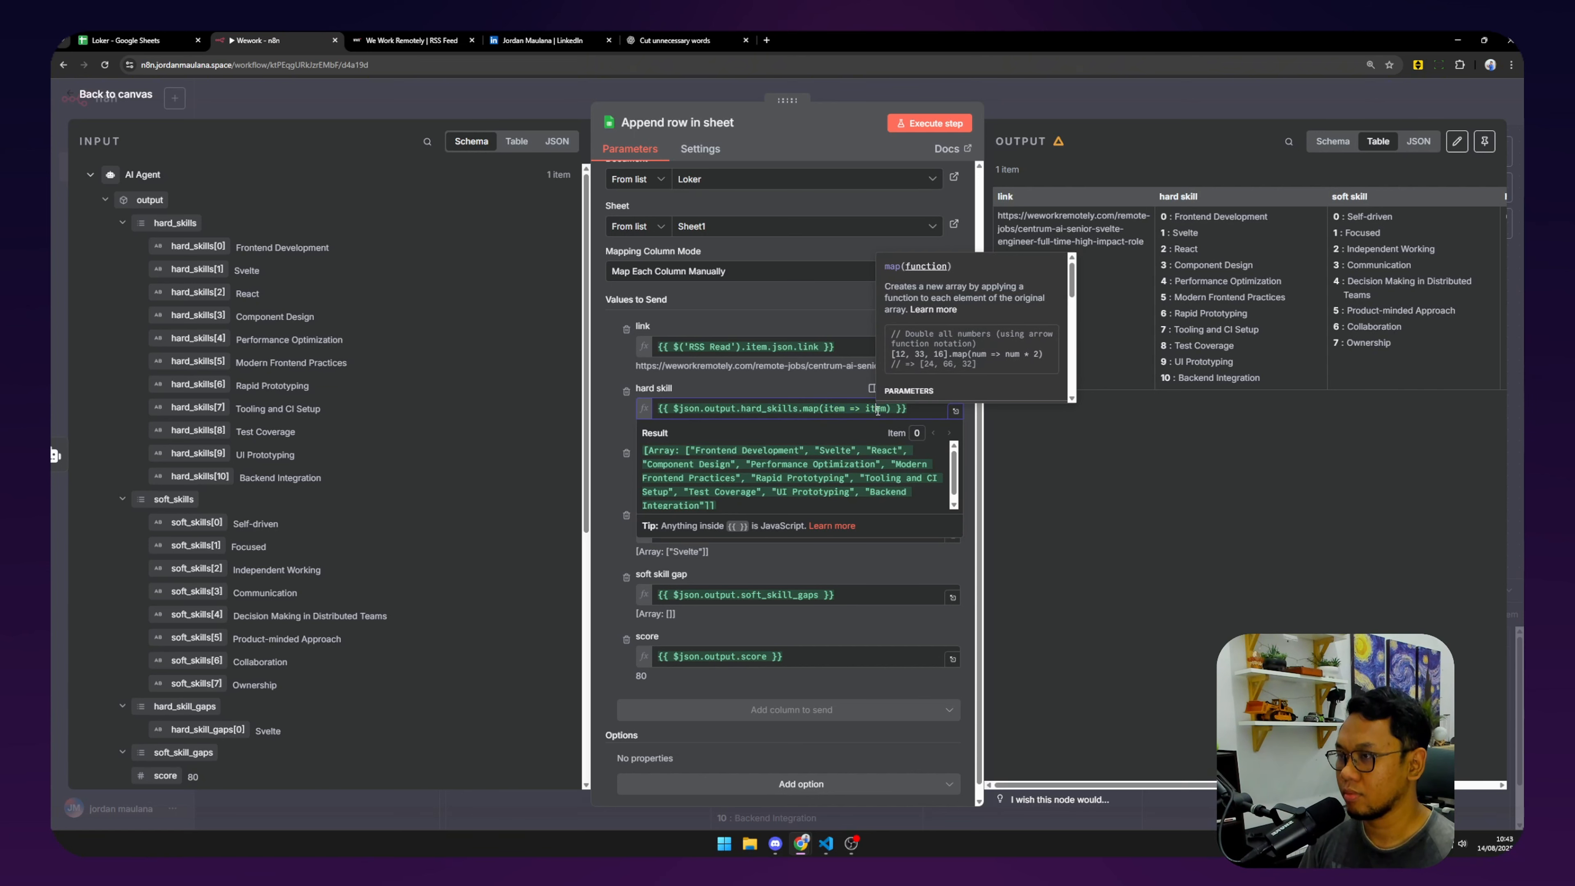
{"action": "left_click", "coordinate": [916, 412]}
{"action": "left_click", "coordinate": [829, 393]}
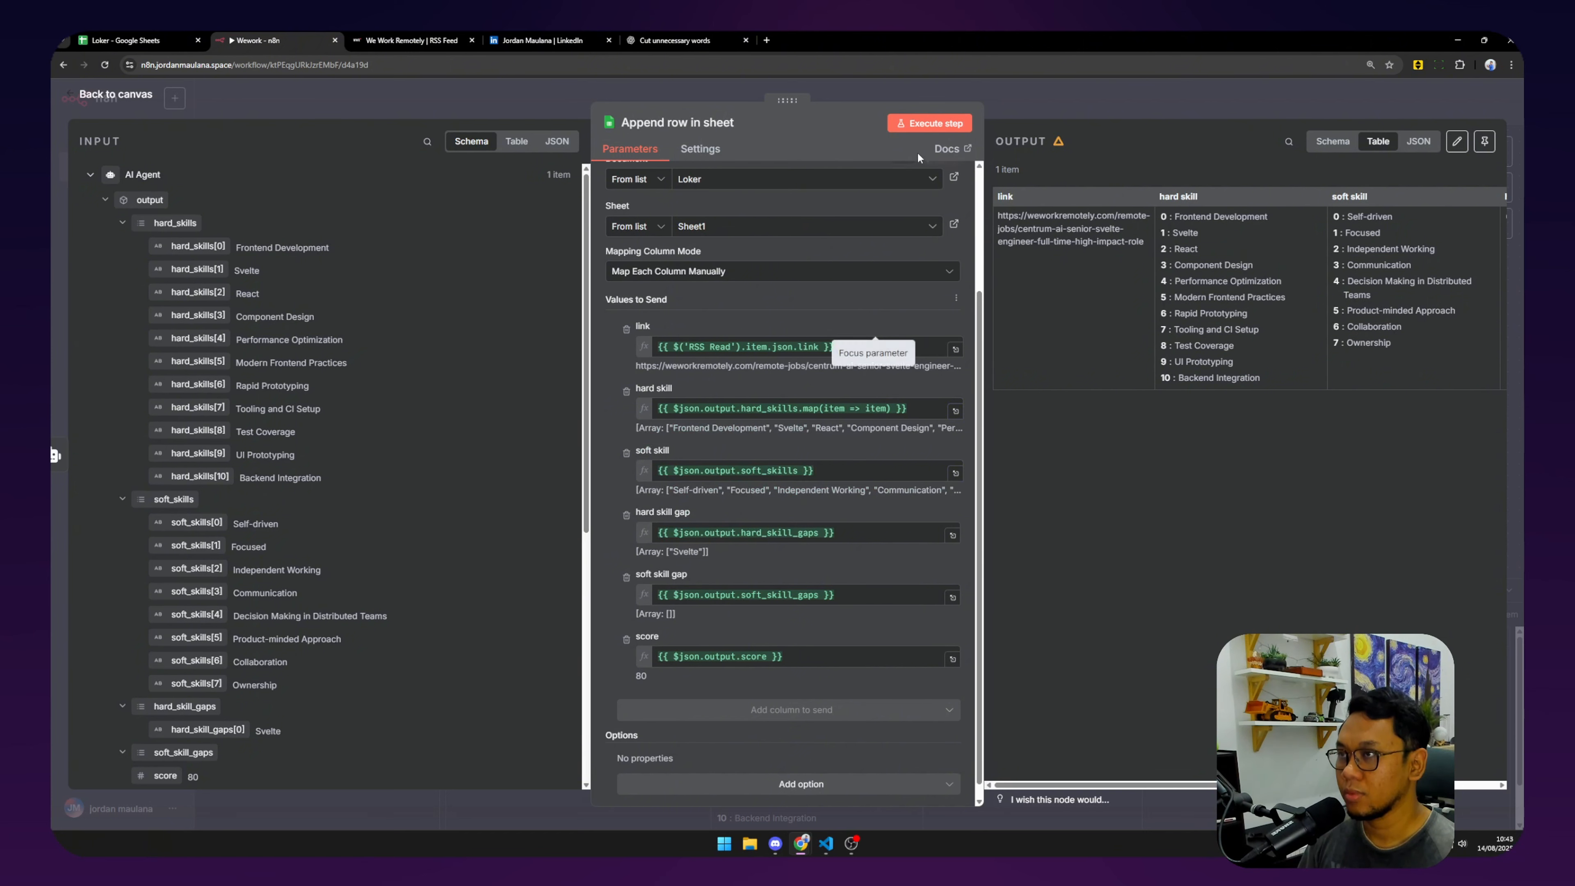
{"action": "left_click", "coordinate": [930, 123]}
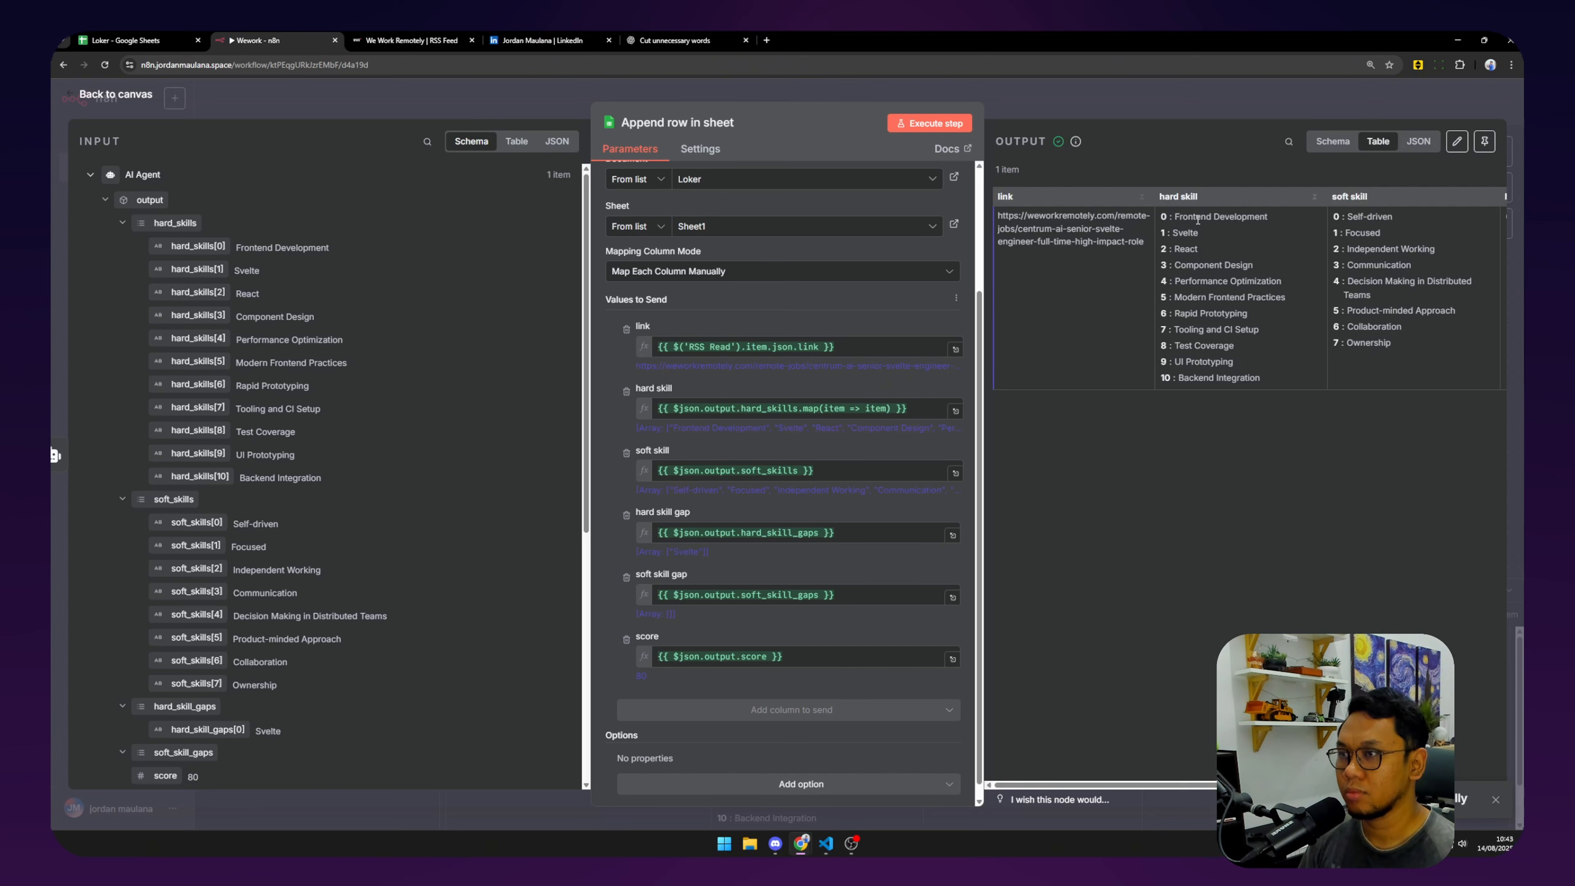
Reopen the hard skill expression to read the map() help.
{"action": "left_click", "coordinate": [891, 411]}
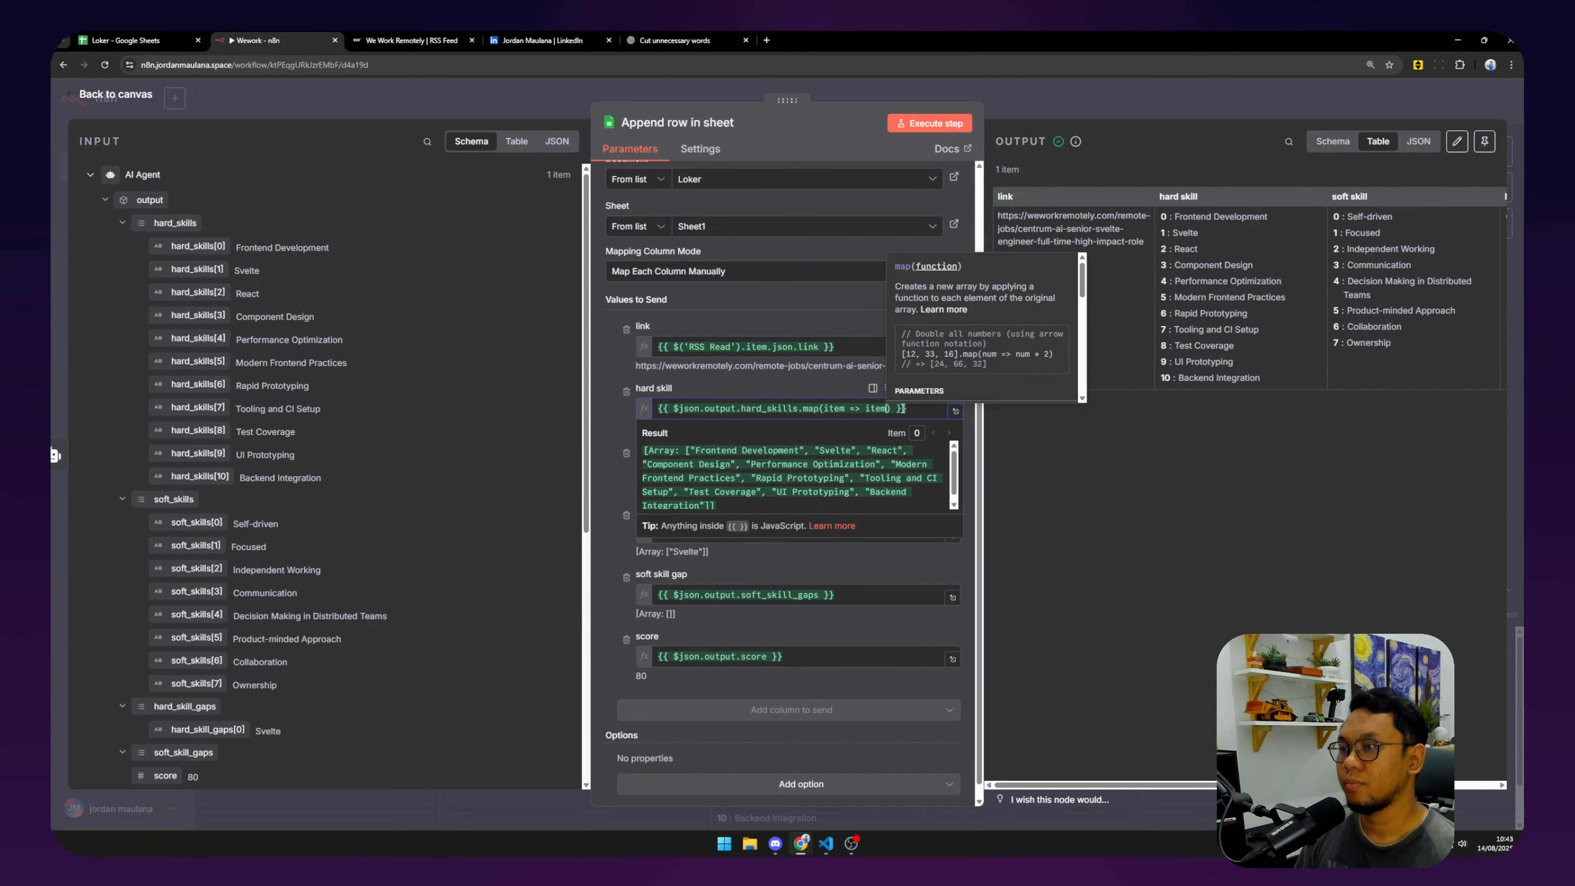
{"action": "scroll", "coordinate": [993, 349], "scroll_direction": "down", "scroll_amount": 5}
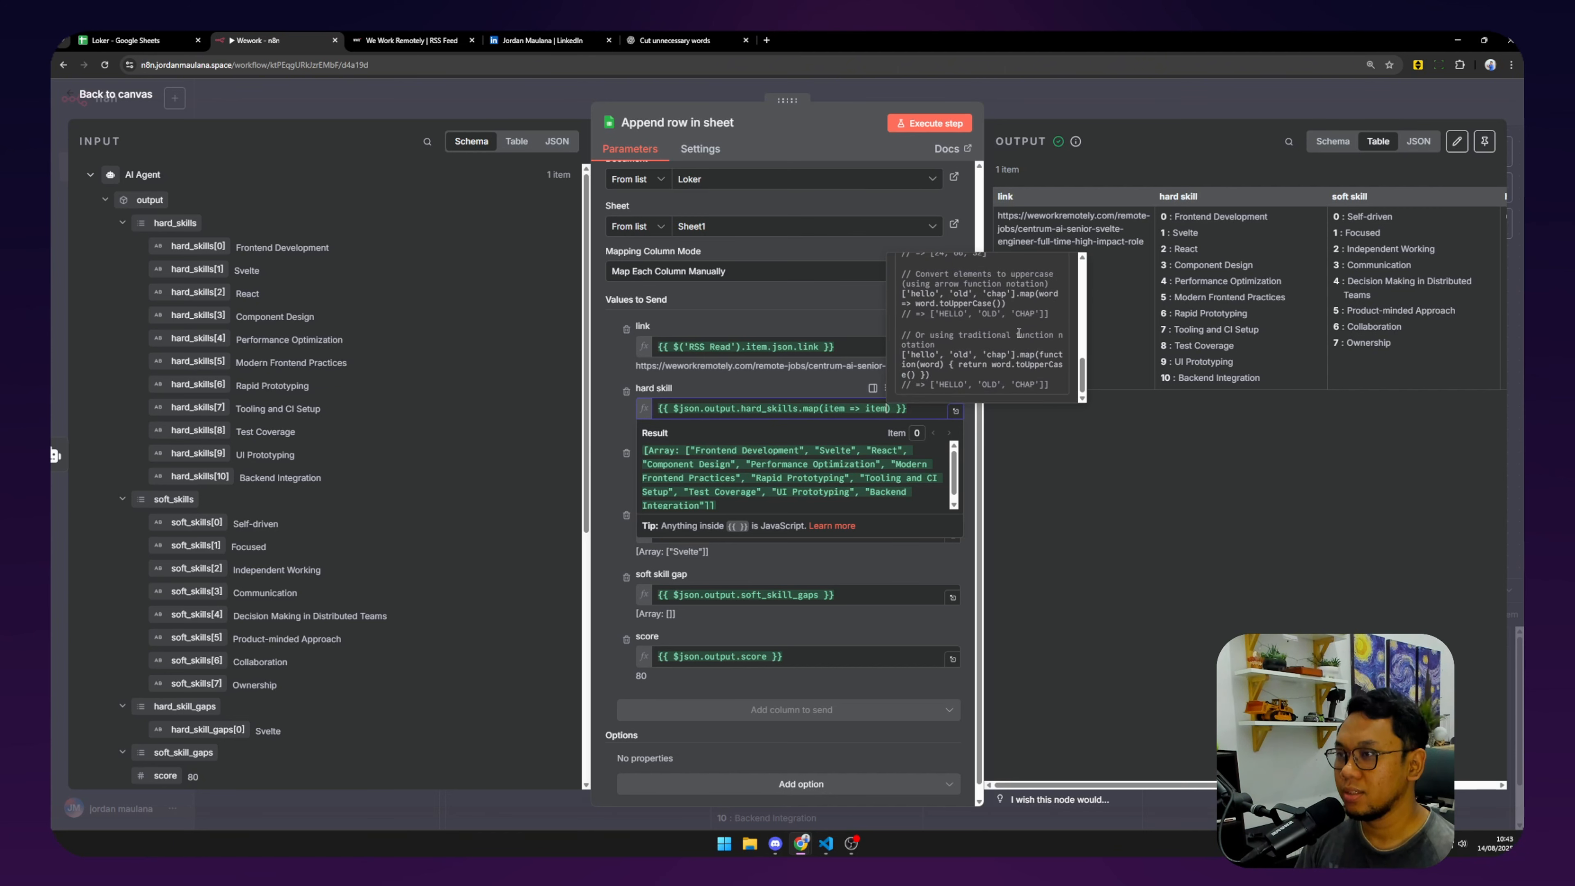
{"action": "scroll", "coordinate": [992, 342], "scroll_direction": "up", "scroll_amount": 4}
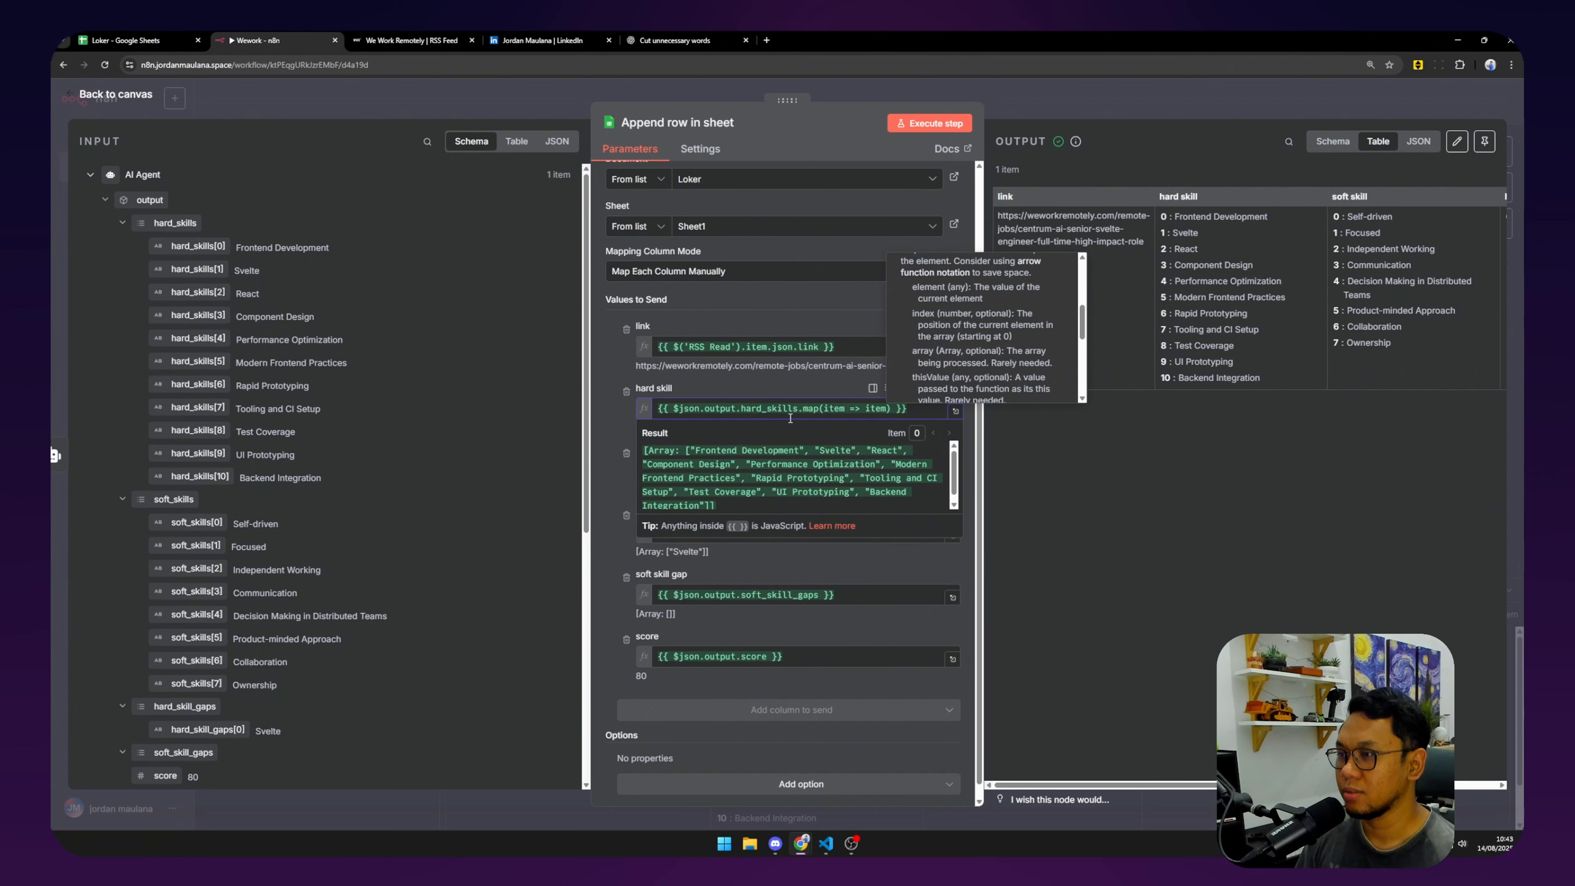
{"action": "scroll", "coordinate": [842, 421], "scroll_direction": "up", "scroll_amount": 3}
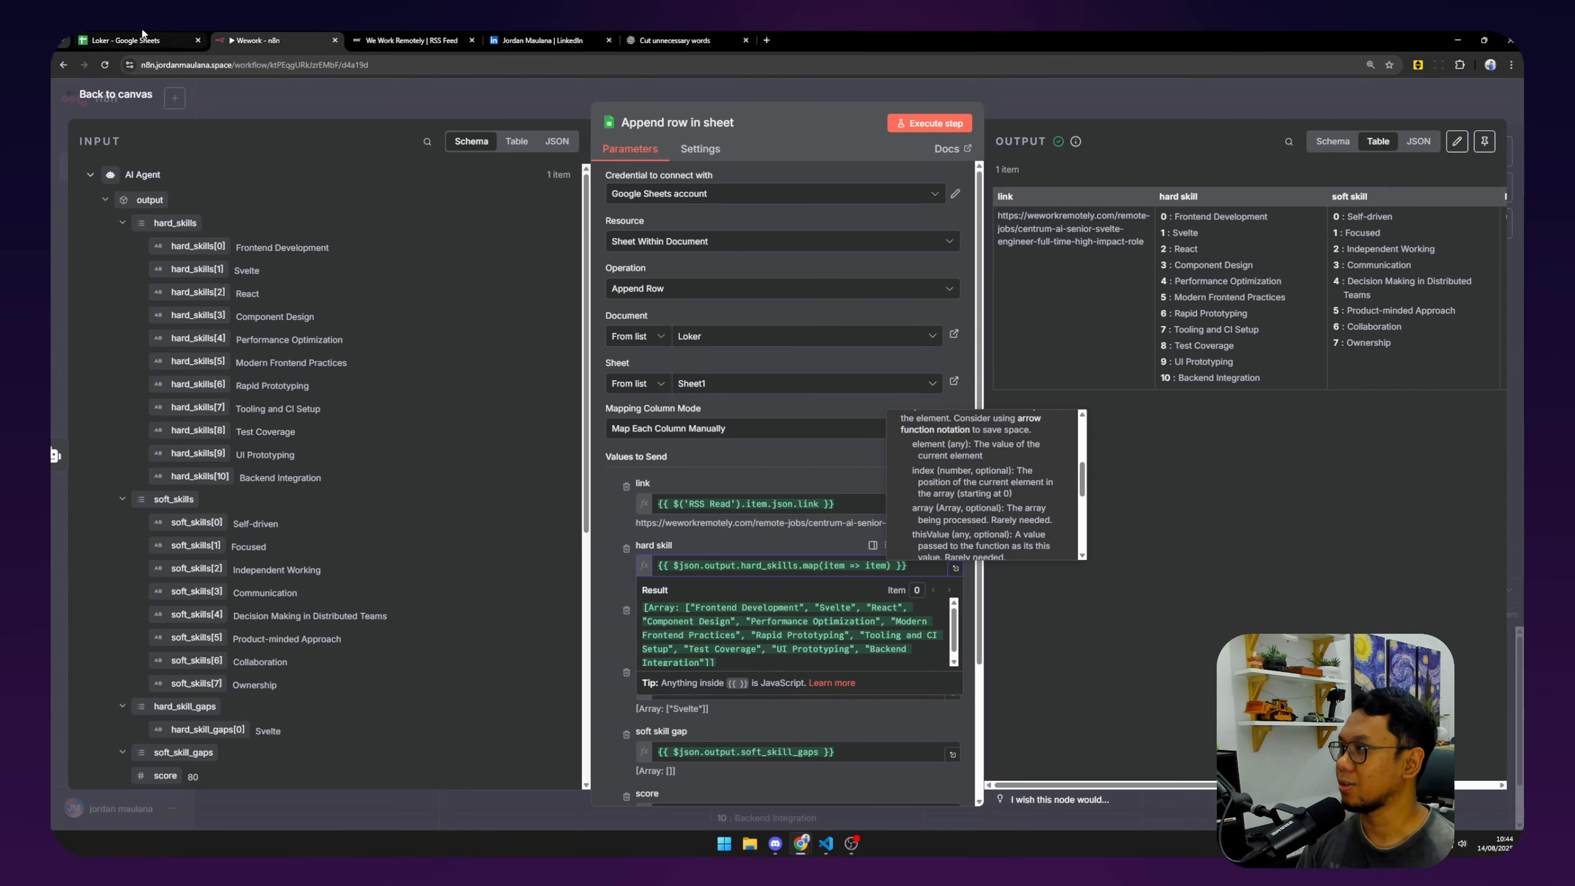
Clear test rows 2–4 in the Loker sheet and start a new ChatGPT chat.
{"action": "left_click", "coordinate": [124, 40]}
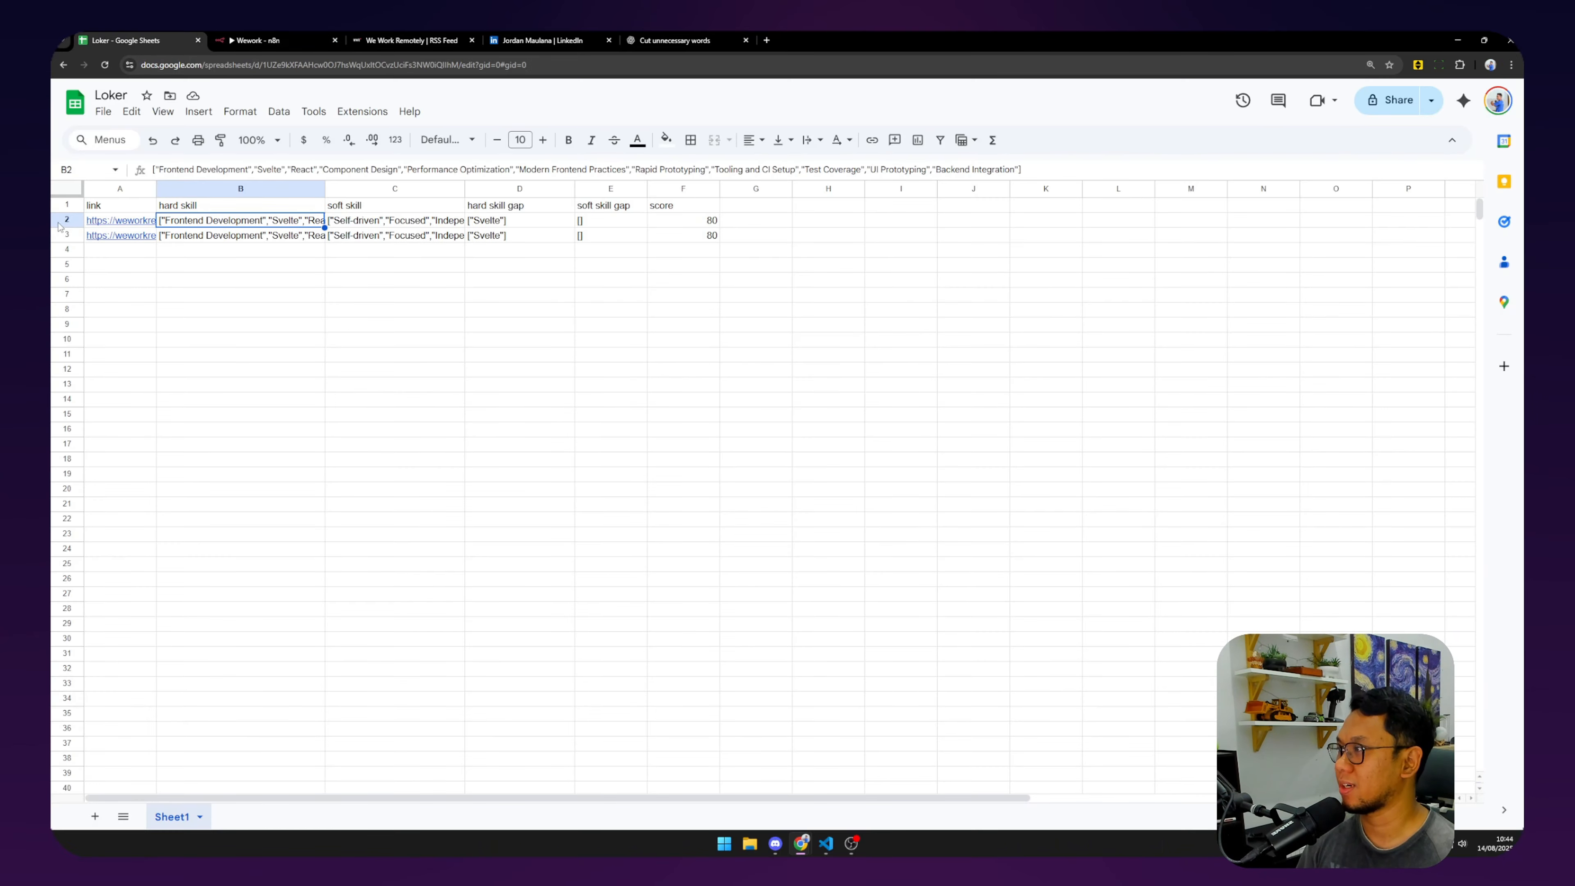
{"action": "left_click_drag", "start_coordinate": [61, 221], "coordinate": [66, 249]}
{"action": "key", "text": "Delete"}
{"action": "left_click", "coordinate": [377, 38]}
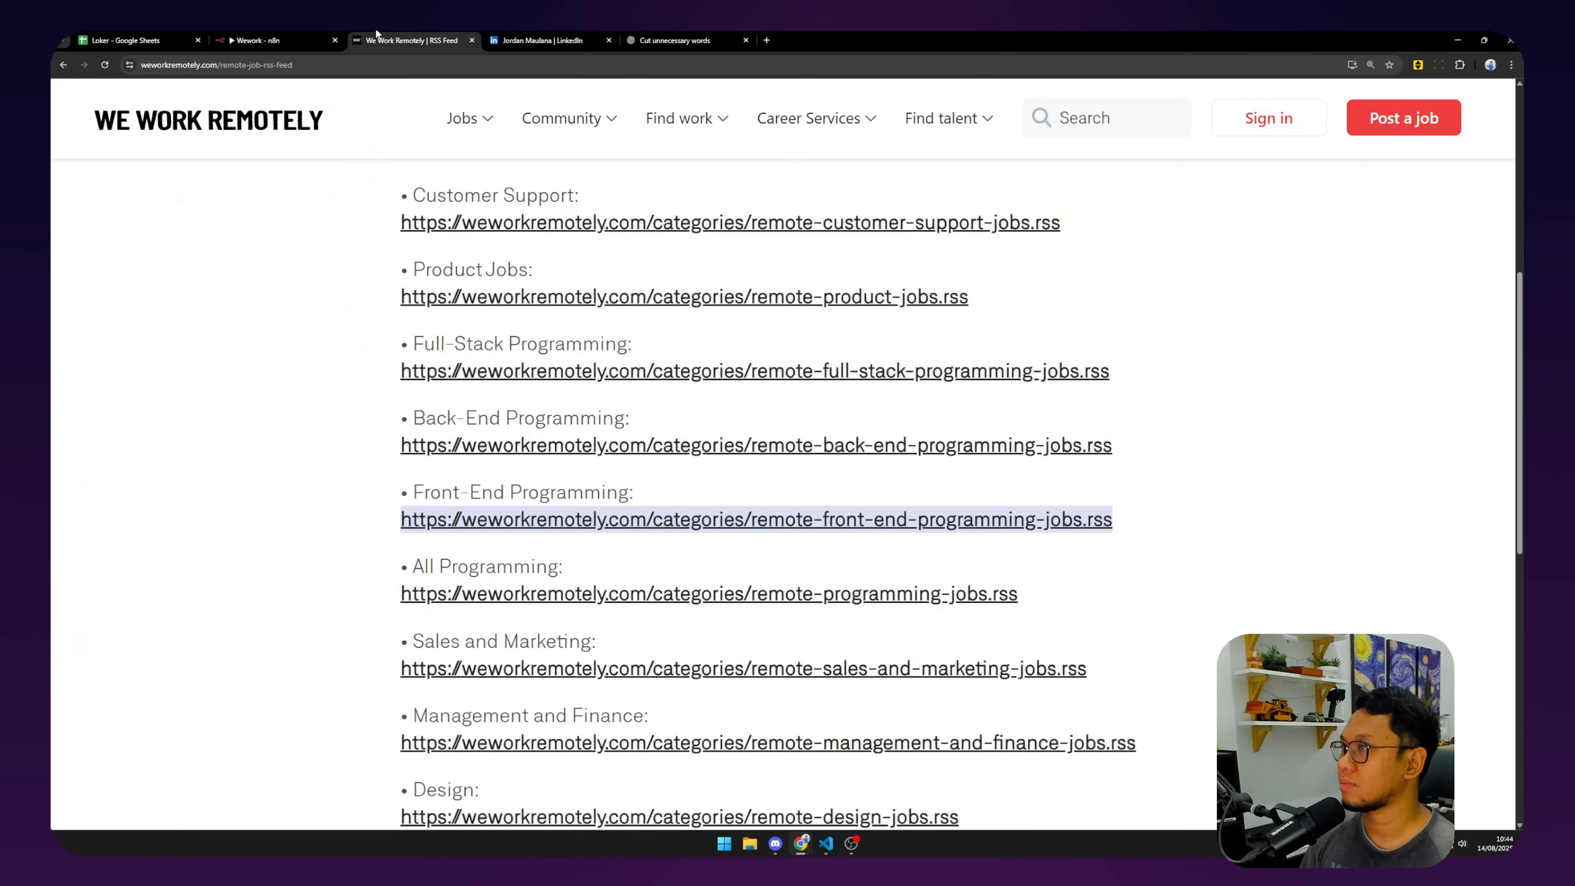
{"action": "left_click", "coordinate": [676, 39]}
{"action": "left_click", "coordinate": [189, 149]}
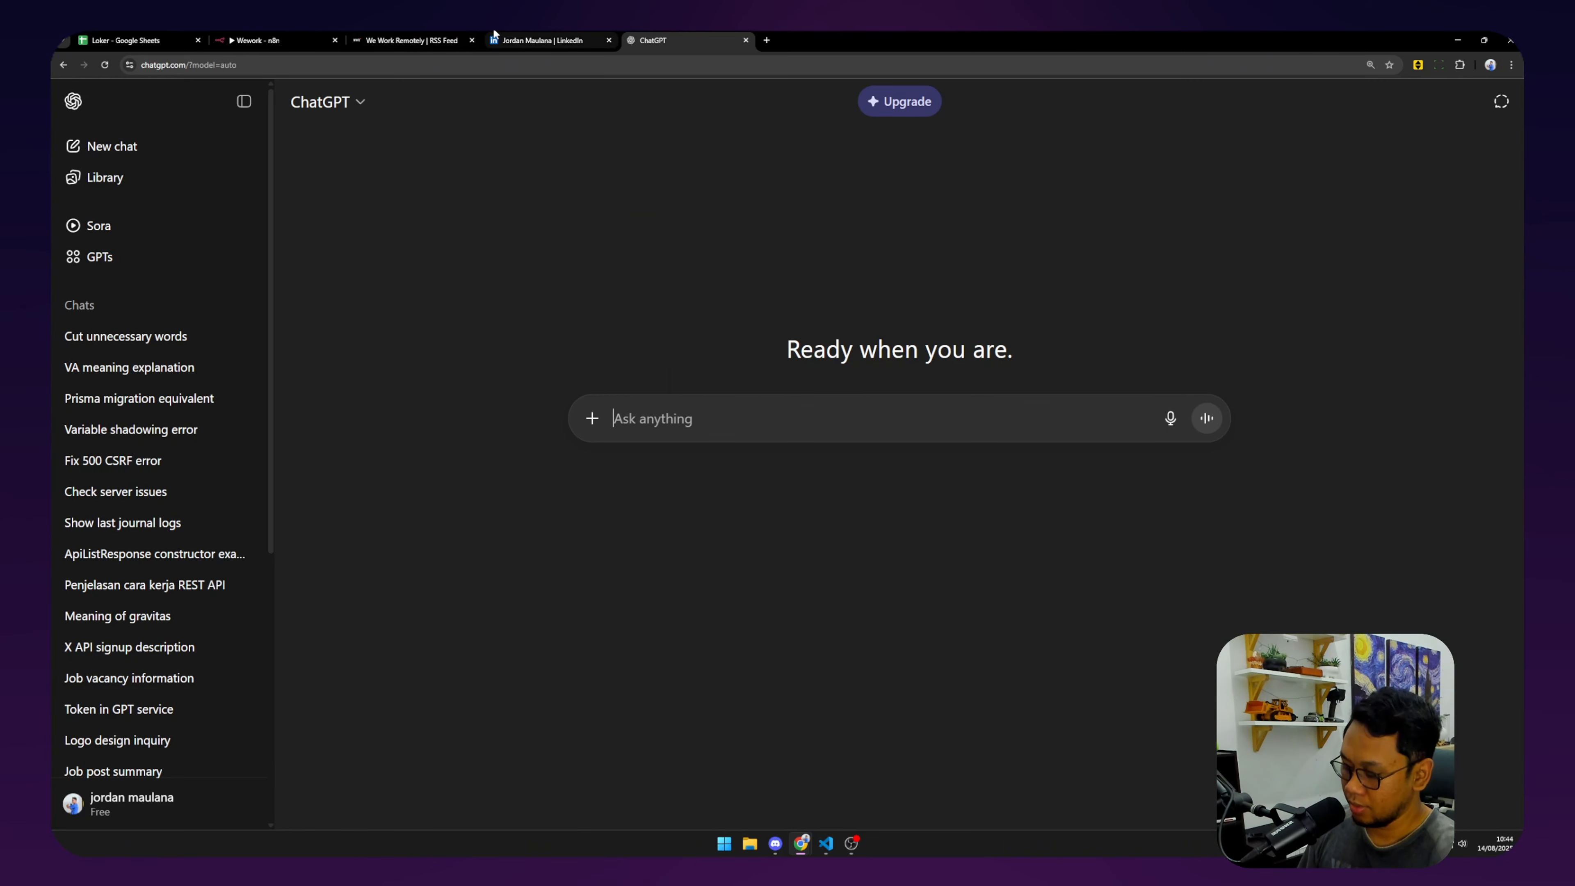
Start the ChatGPT question 'I have a list of sctrings in javascript.' with a 'from:' line.
{"action": "type", "text": "I have "}
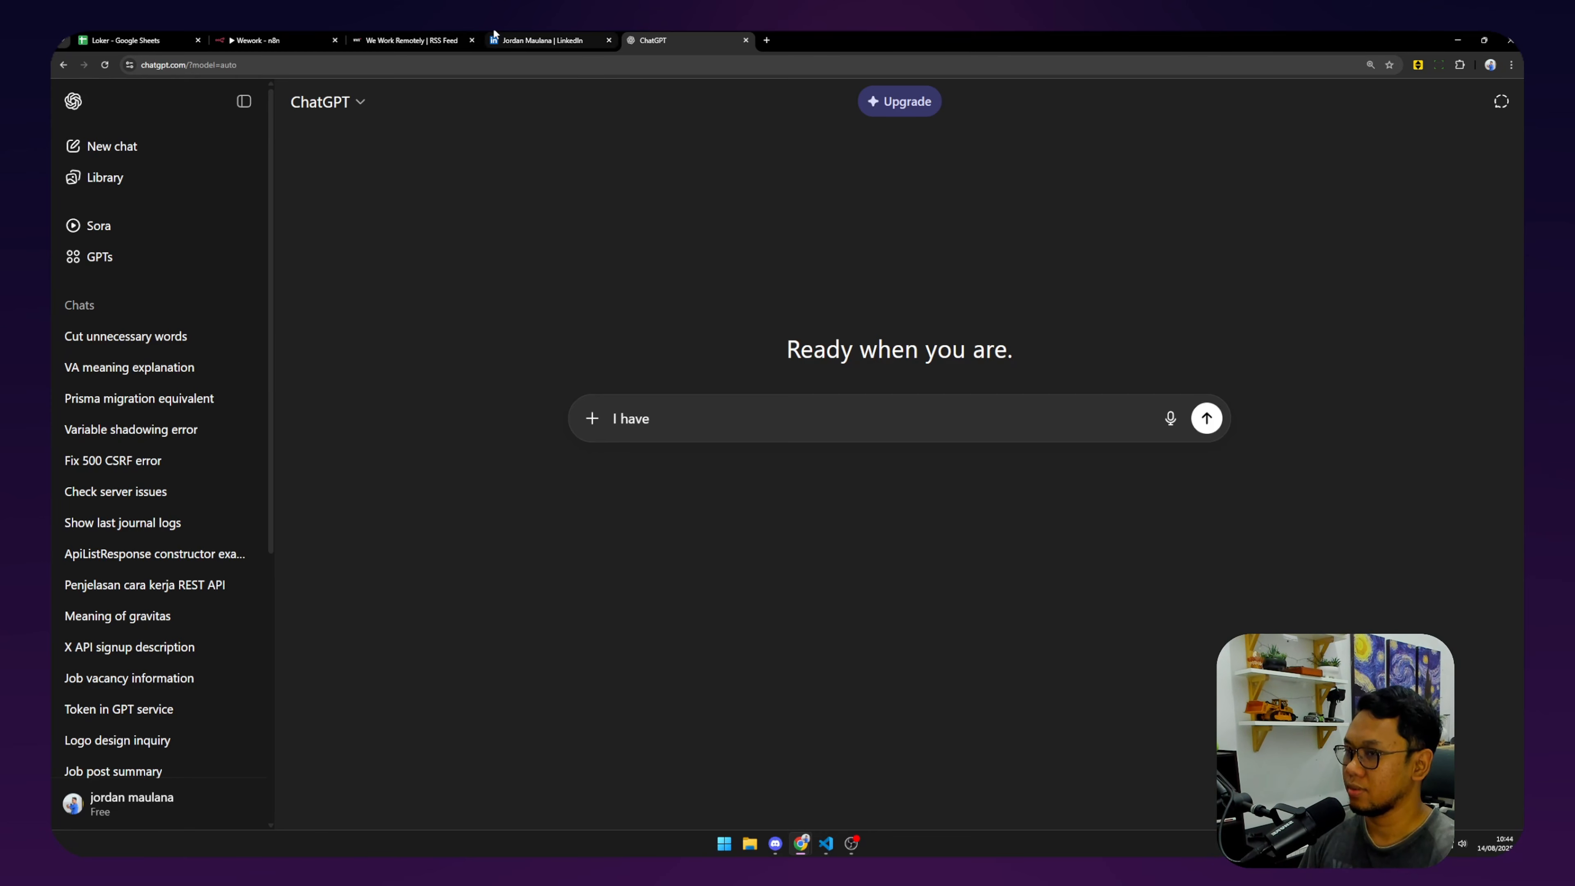
{"action": "type", "text": "a list of sct"}
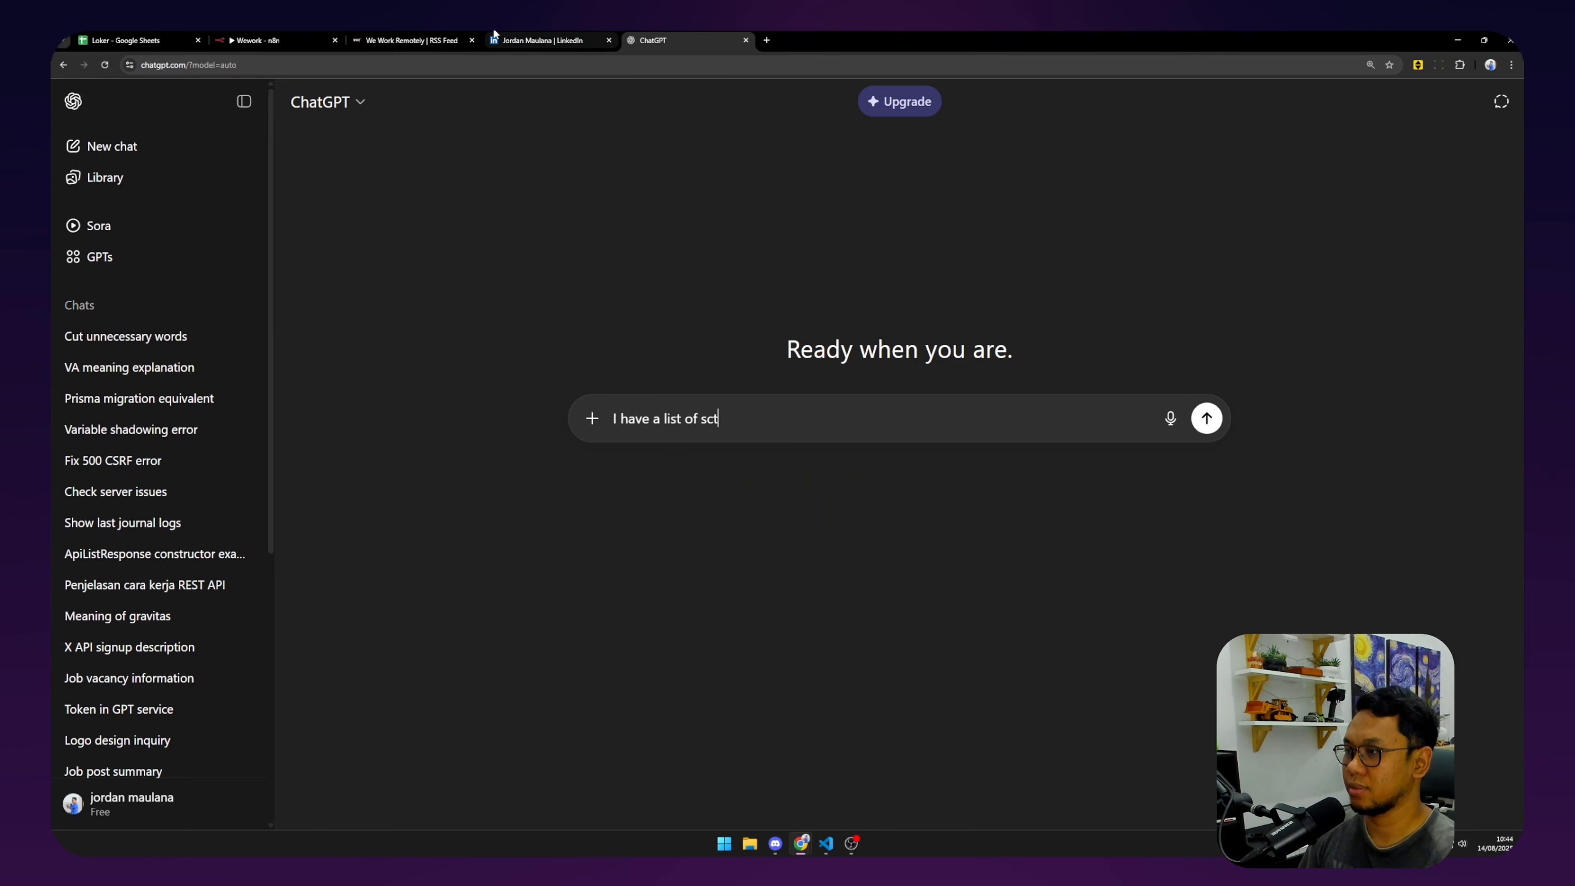
{"action": "key", "text": "BackSpace"}
{"action": "key", "text": "BackSpace"}
{"action": "type", "text": "trings in javascript."}
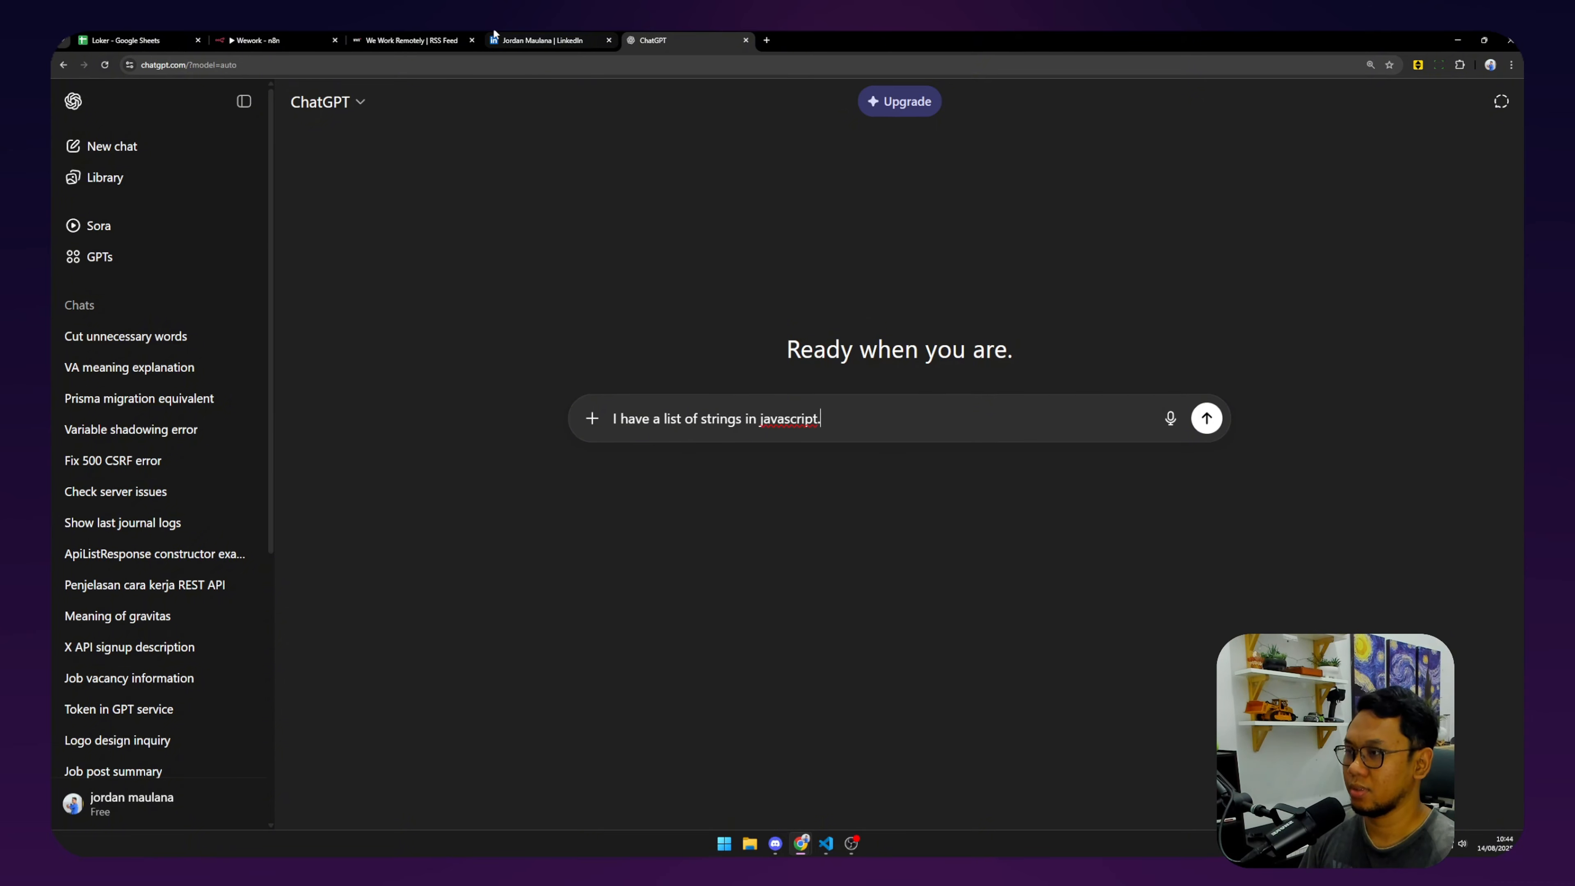
{"action": "key", "text": "shift+Return"}
{"action": "type", "text": "how can "}
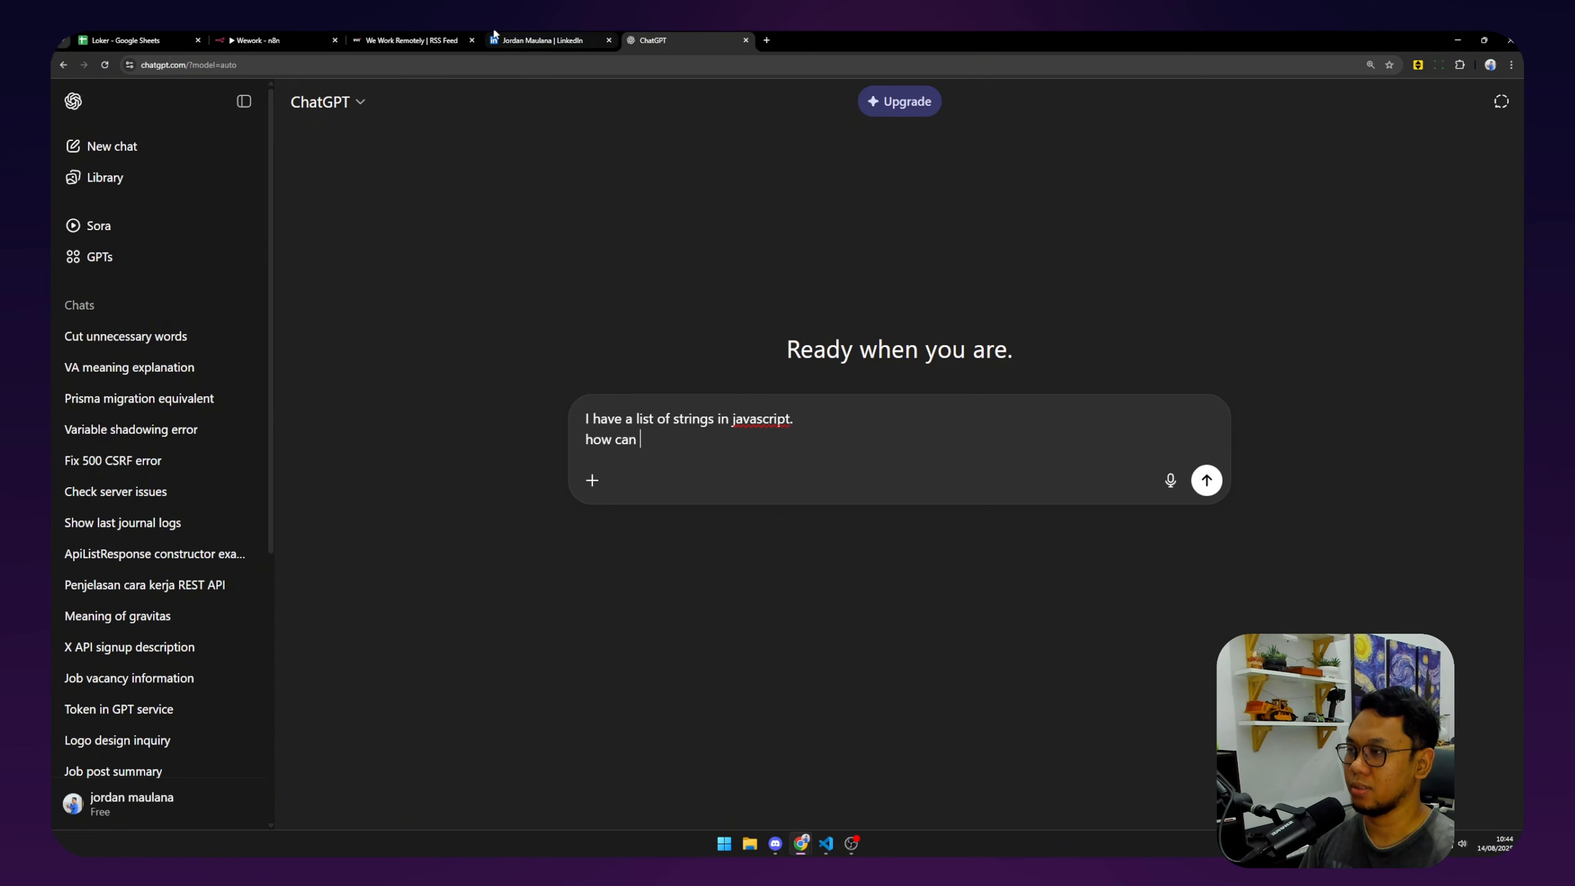
{"action": "type", "text": "I show i"}
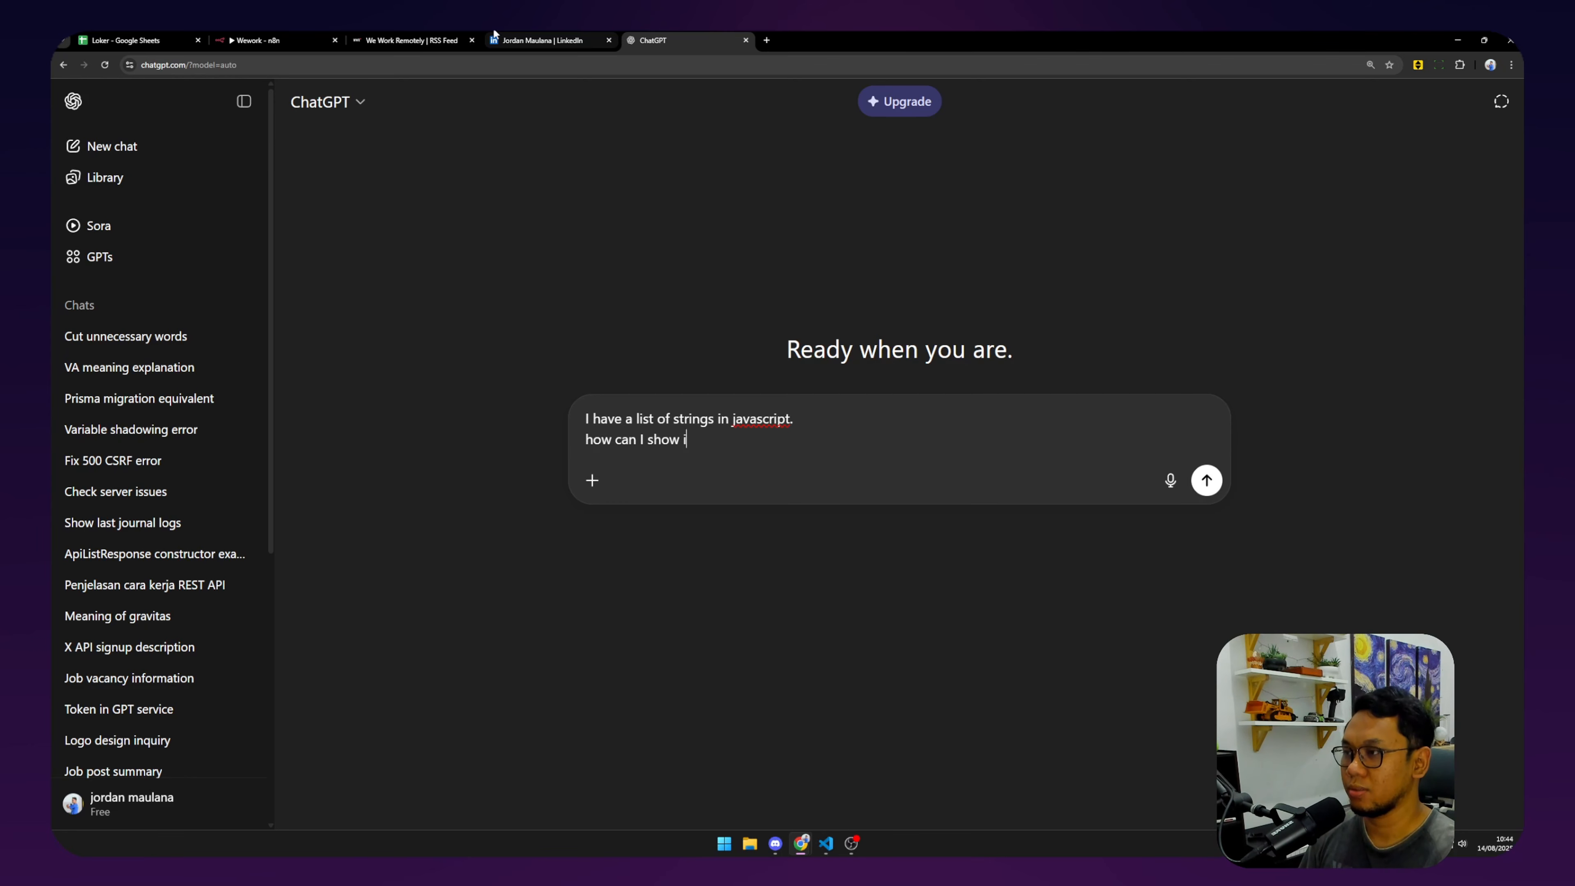
{"action": "type", "text": "t like"}
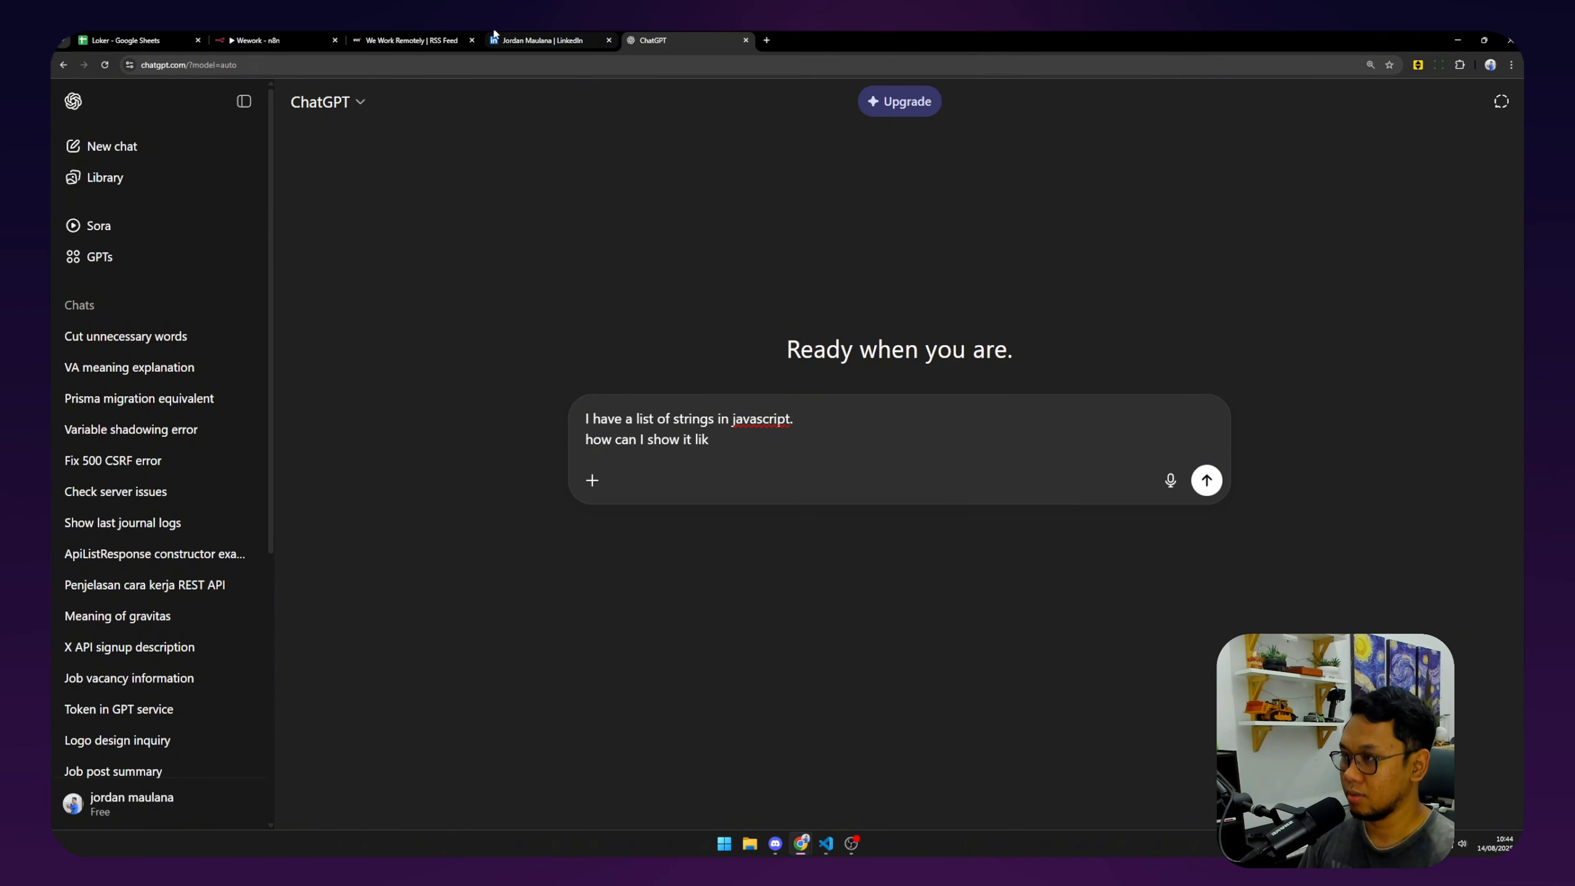
{"action": "key", "text": "ctrl+BackSpace"}
{"action": "key", "text": "ctrl+BackSpace"}
{"action": "key", "text": "ctrl+BackSpace"}
{"action": "key", "text": "ctrl+BackSpace"}
{"action": "key", "text": "ctrl+BackSpace"}
{"action": "key", "text": "ctrl+BackSpace"}
{"action": "type", "text": "f"}
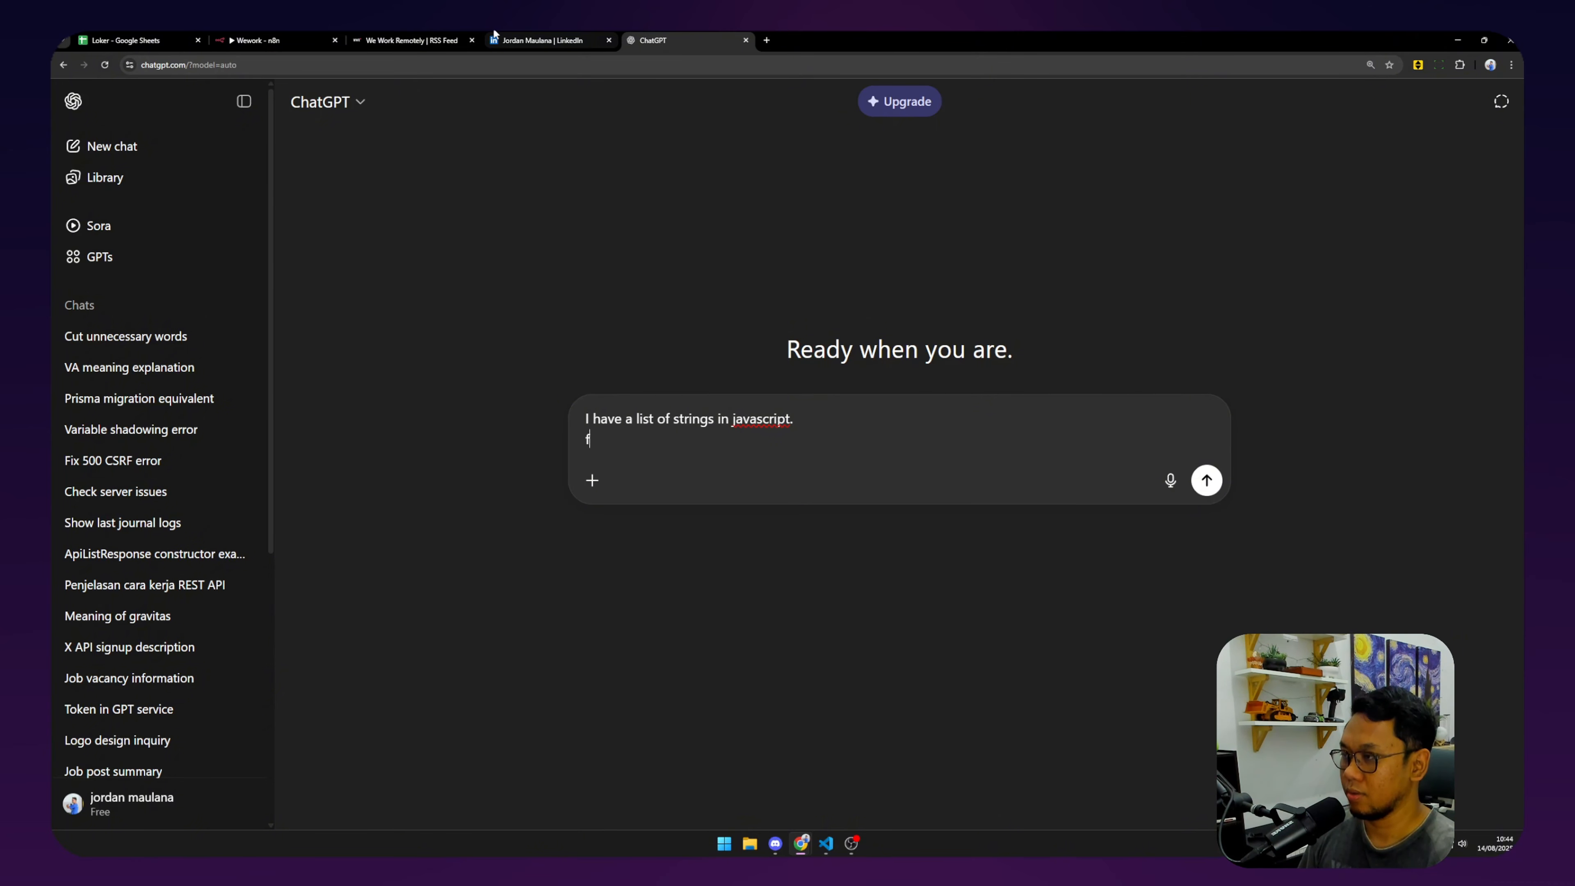
{"action": "type", "text": "rom:"}
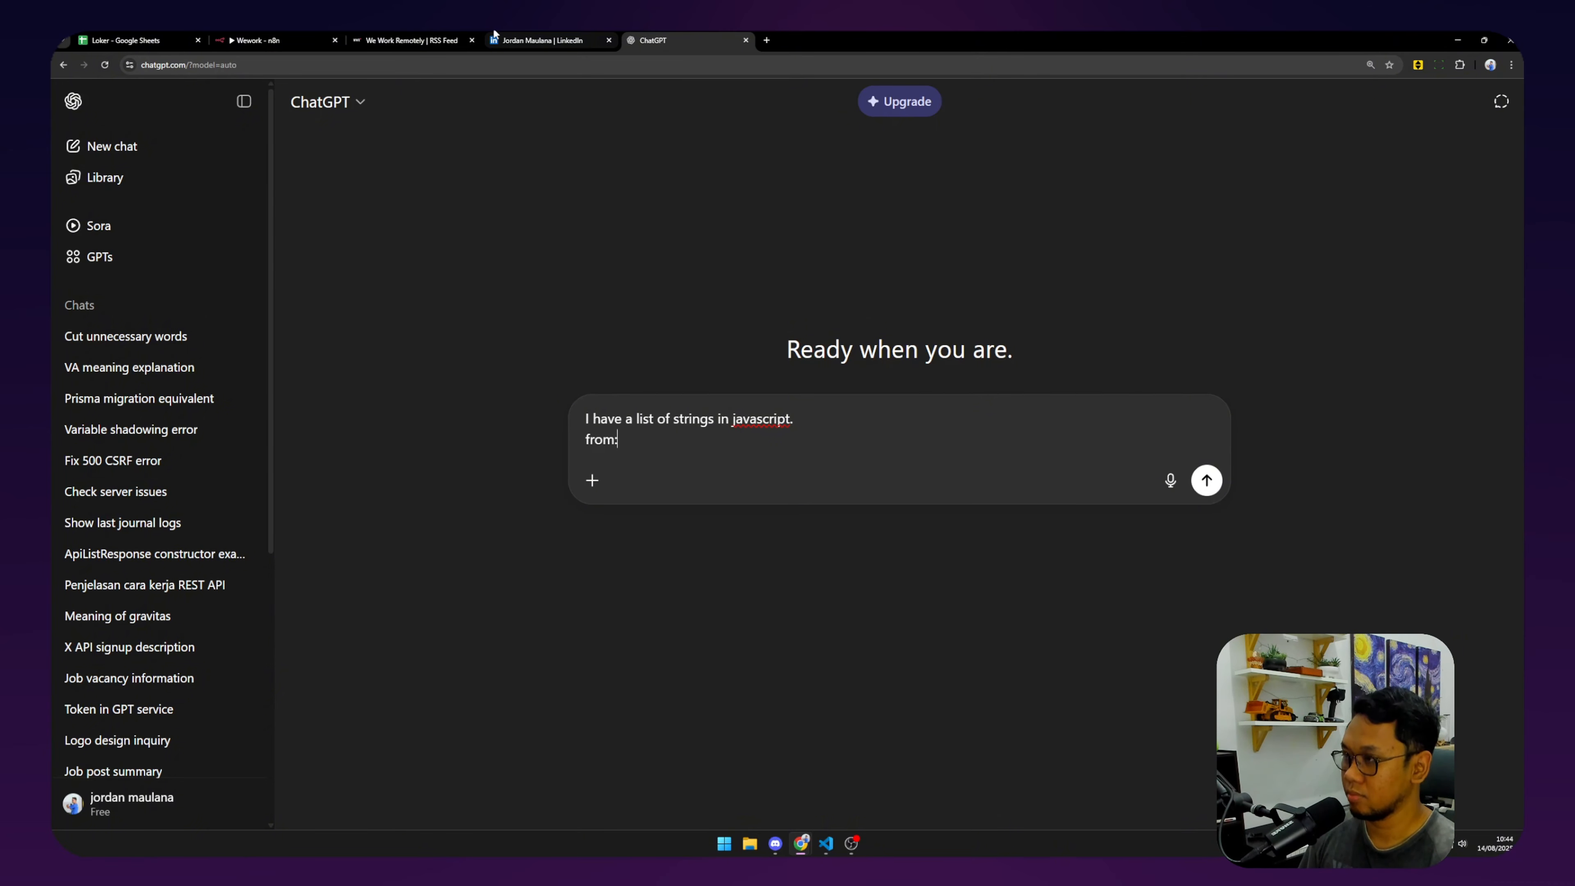
{"action": "key", "text": "shift+Return"}
{"action": "key", "text": "Up"}
{"action": "key", "text": "shift+Return"}
{"action": "key", "text": "Up"}
Add 'I want to change how I show it' with the from/to example, then send it.
{"action": "type", "text": "I wan"}
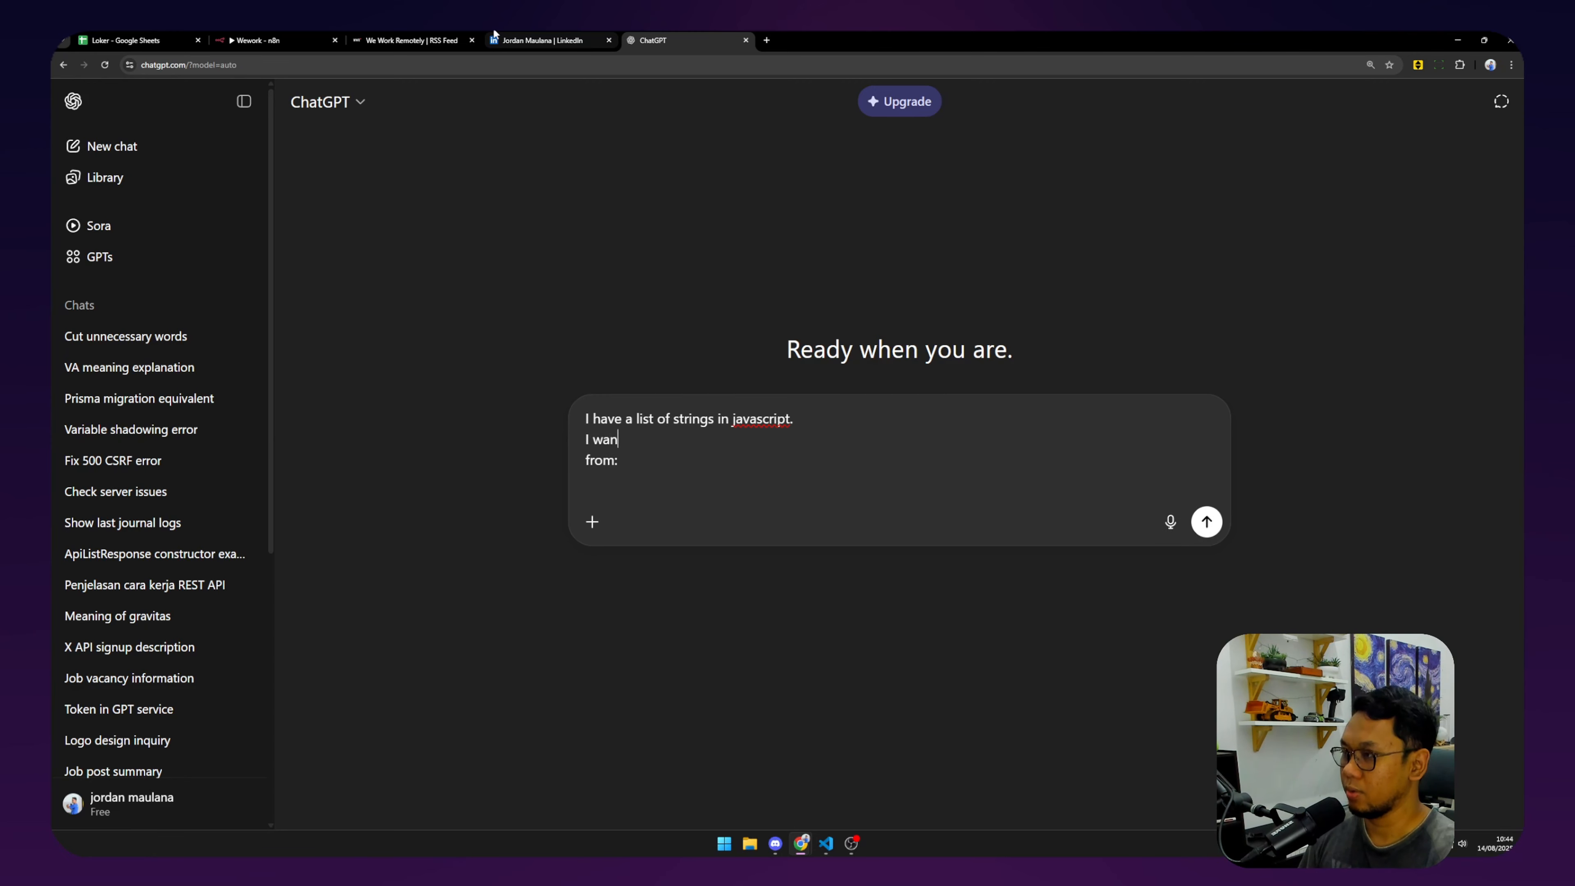
{"action": "type", "text": "t to change "}
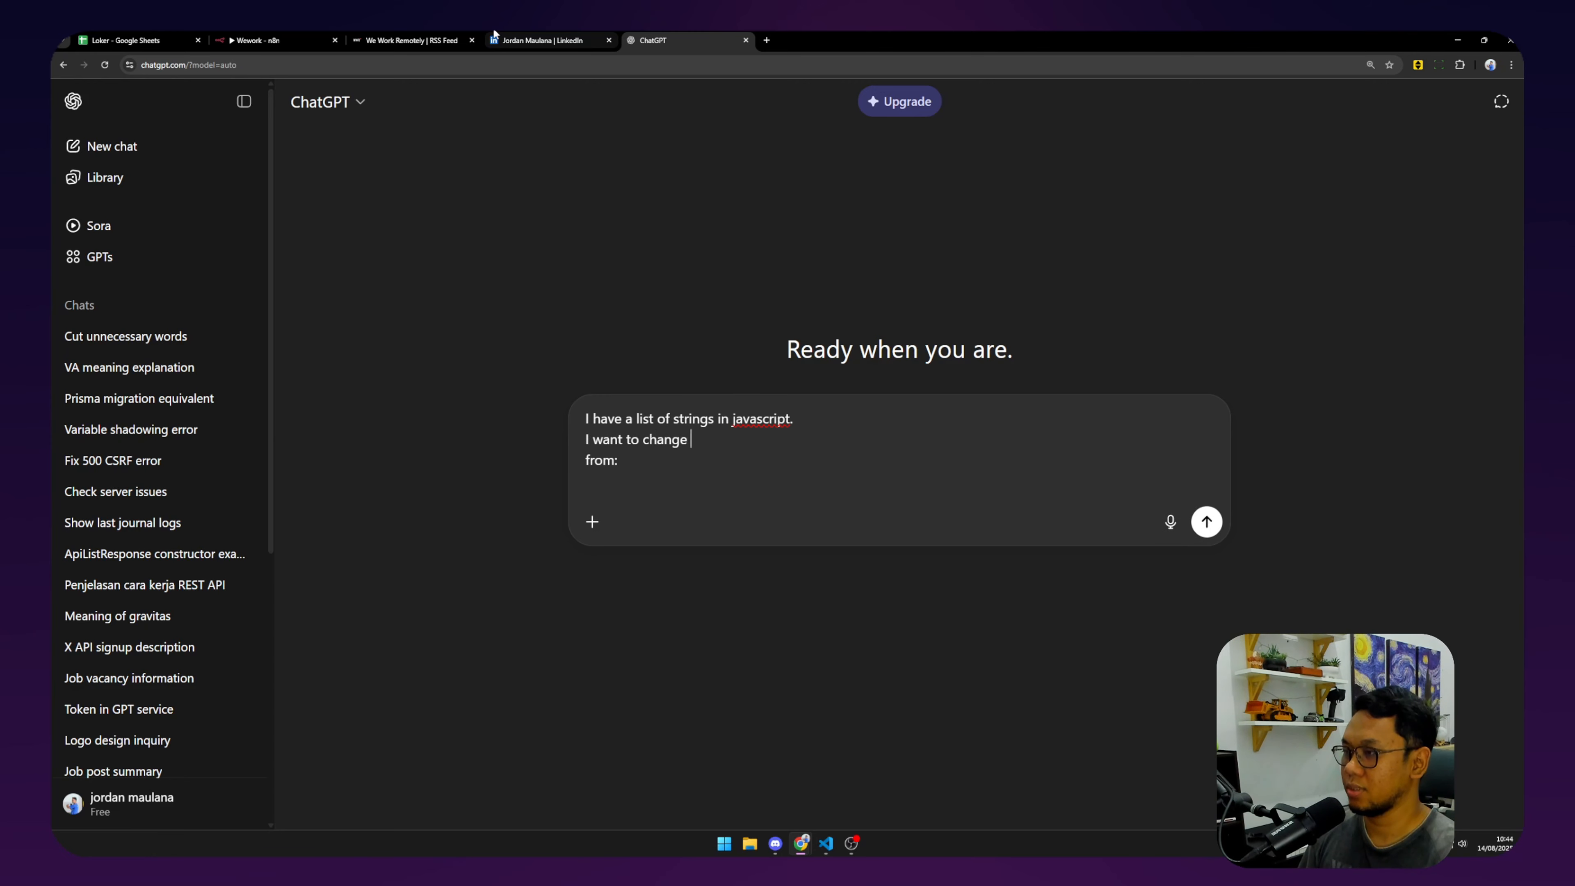
{"action": "type", "text": "how I sh fro"}
{"action": "key", "text": "BackSpace"}
{"action": "key", "text": "BackSpace"}
{"action": "type", "text": "show it"}
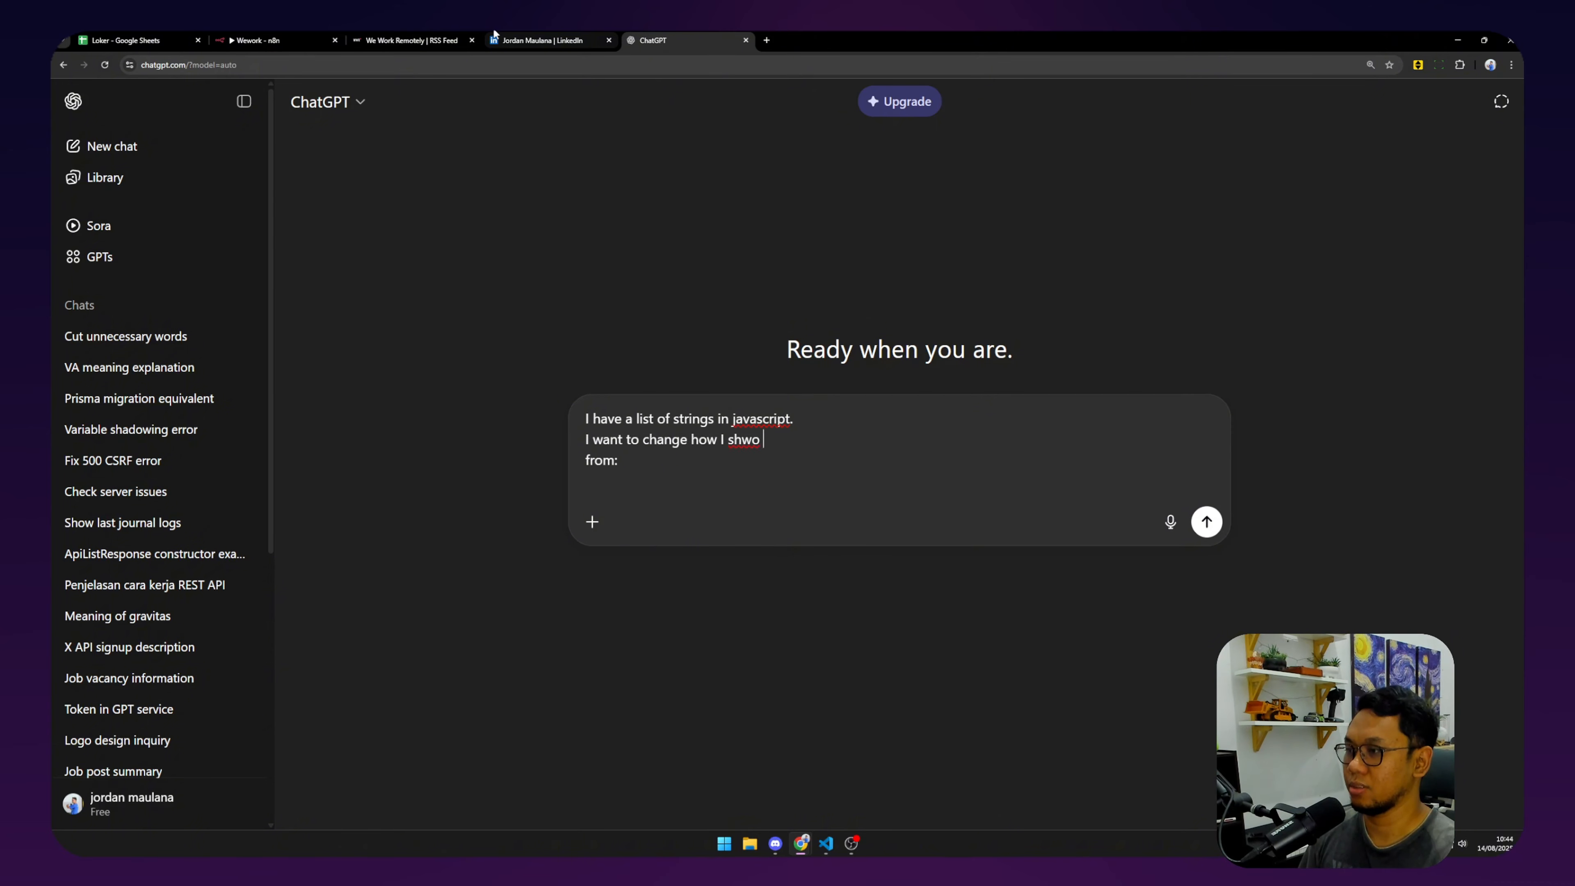
{"action": "key", "text": "BackSpace"}
{"action": "key", "text": "BackSpace"}
{"action": "key", "text": "BackSpace"}
{"action": "key", "text": "BackSpace"}
{"action": "key", "text": "BackSpace"}
{"action": "type", "text": "ow it."}
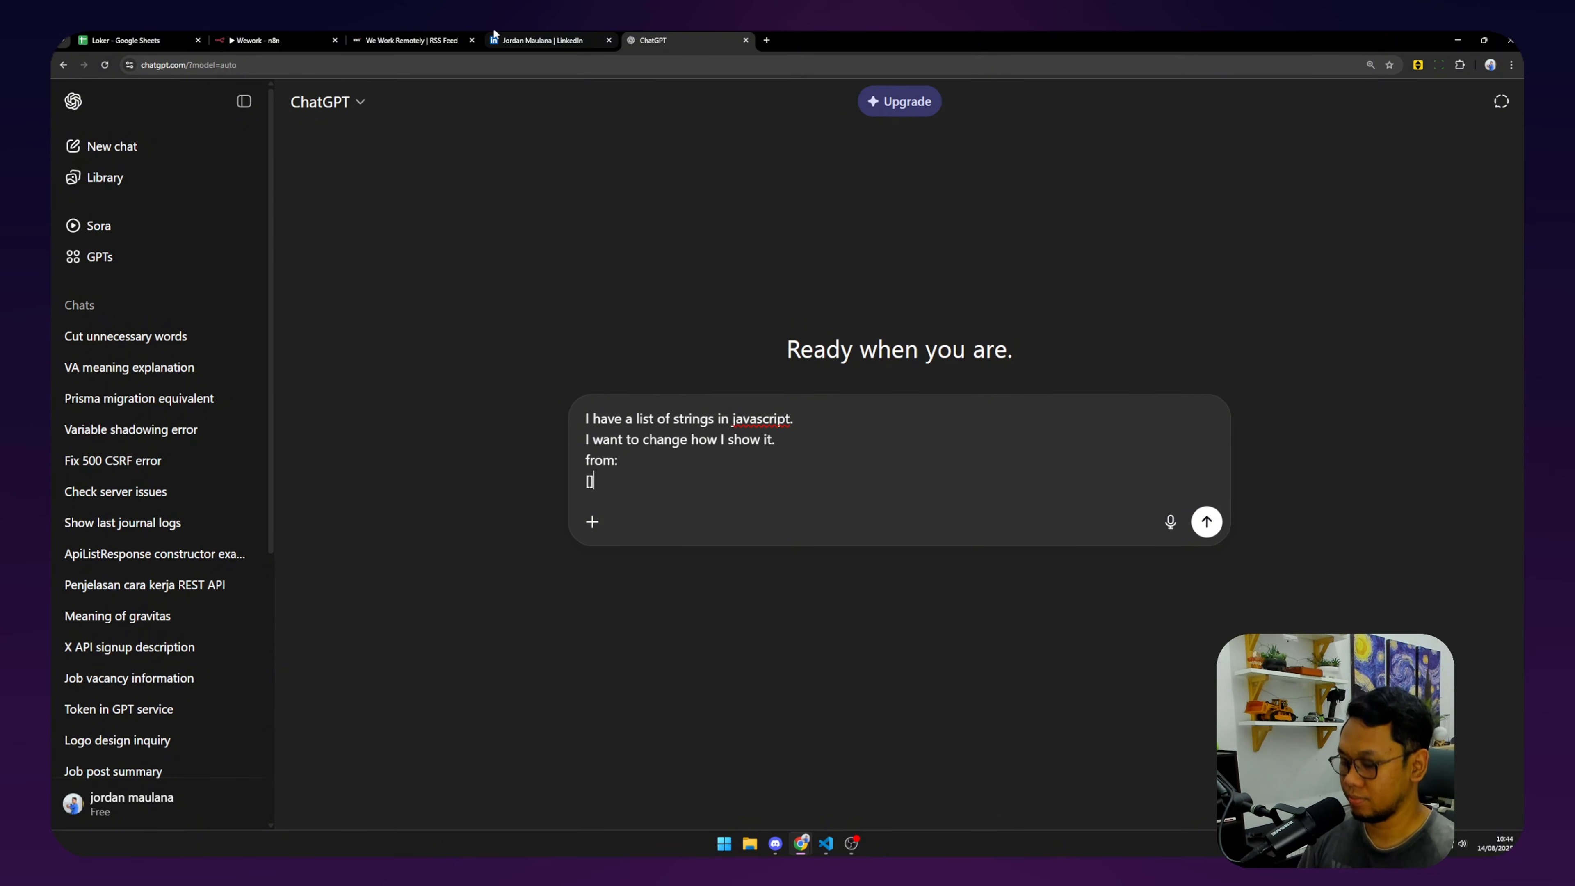
{"action": "type", "text": "\"a\""}
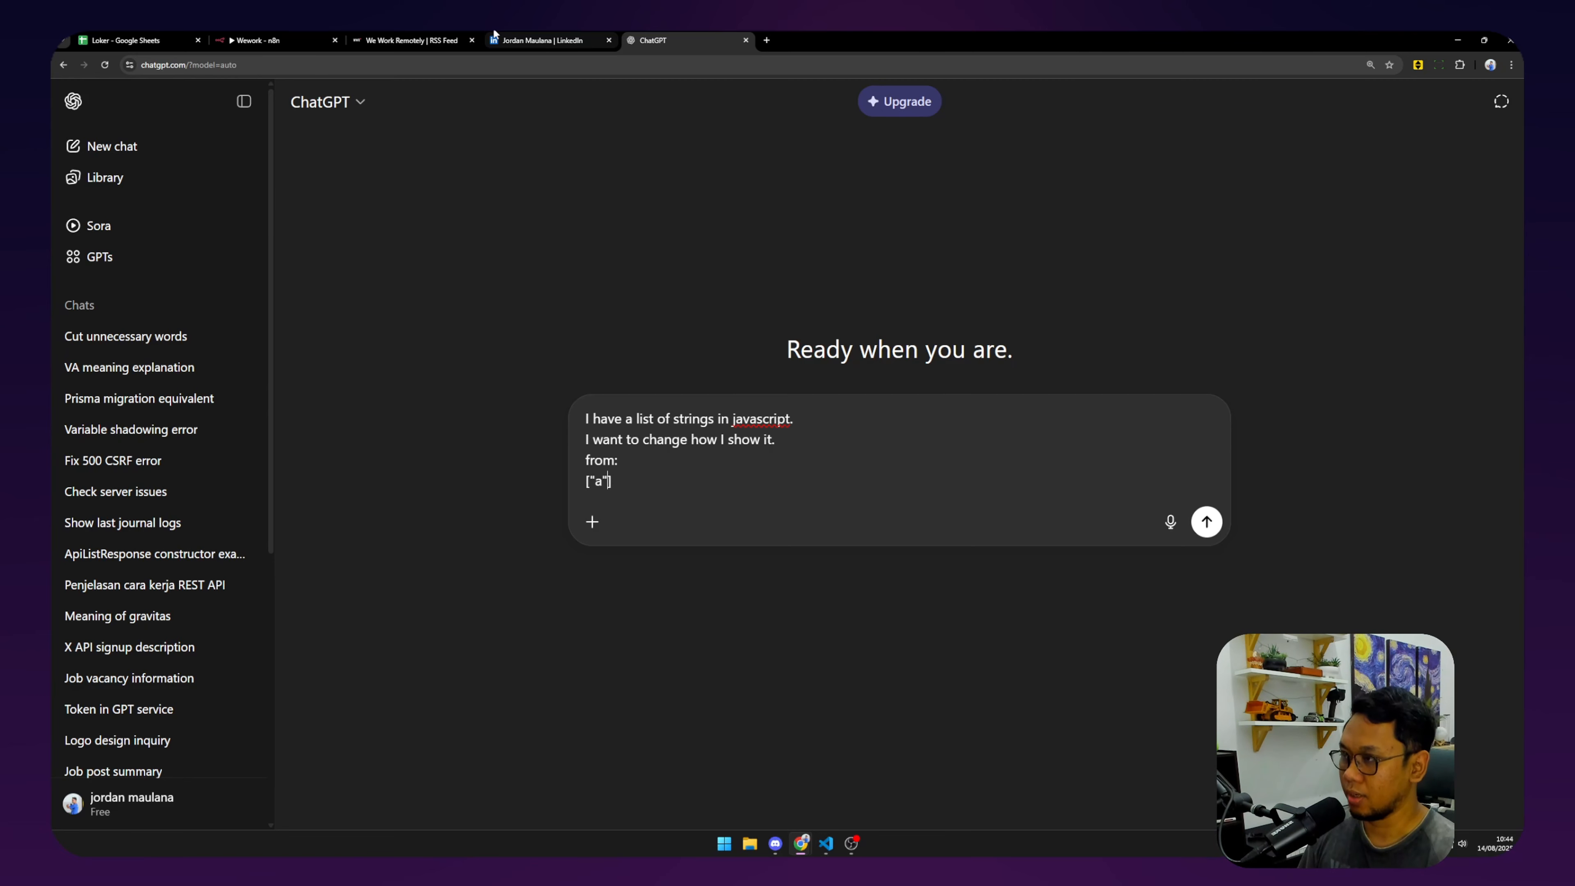
{"action": "type", "text": ",b\""}
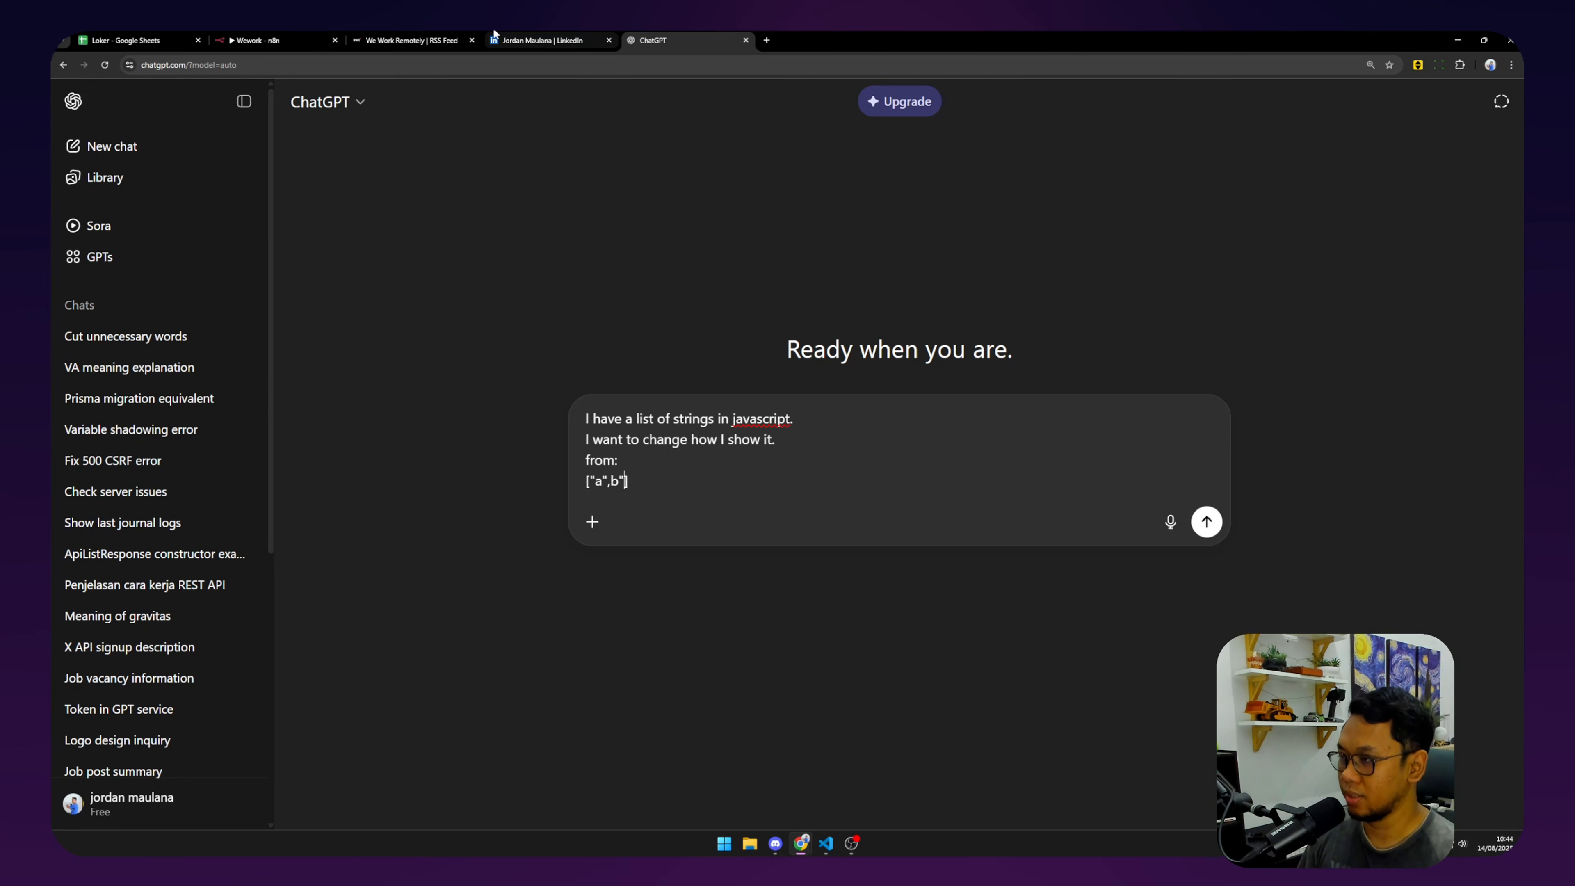
{"action": "type", "text": "\""}
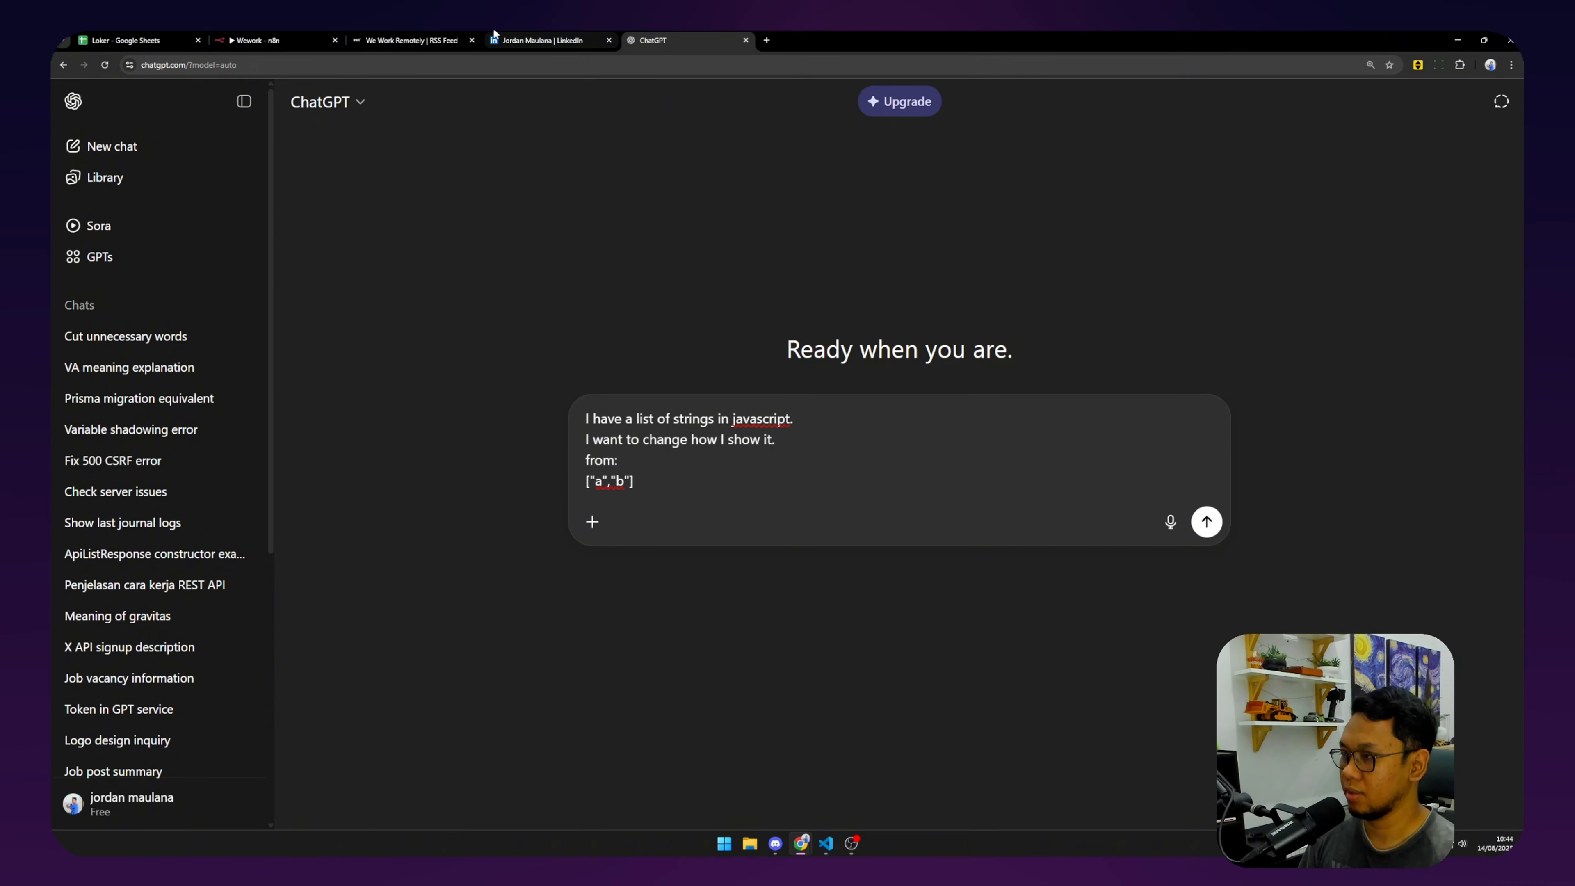
{"action": "key", "text": "shift+Return"}
{"action": "key", "text": "shift+Return"}
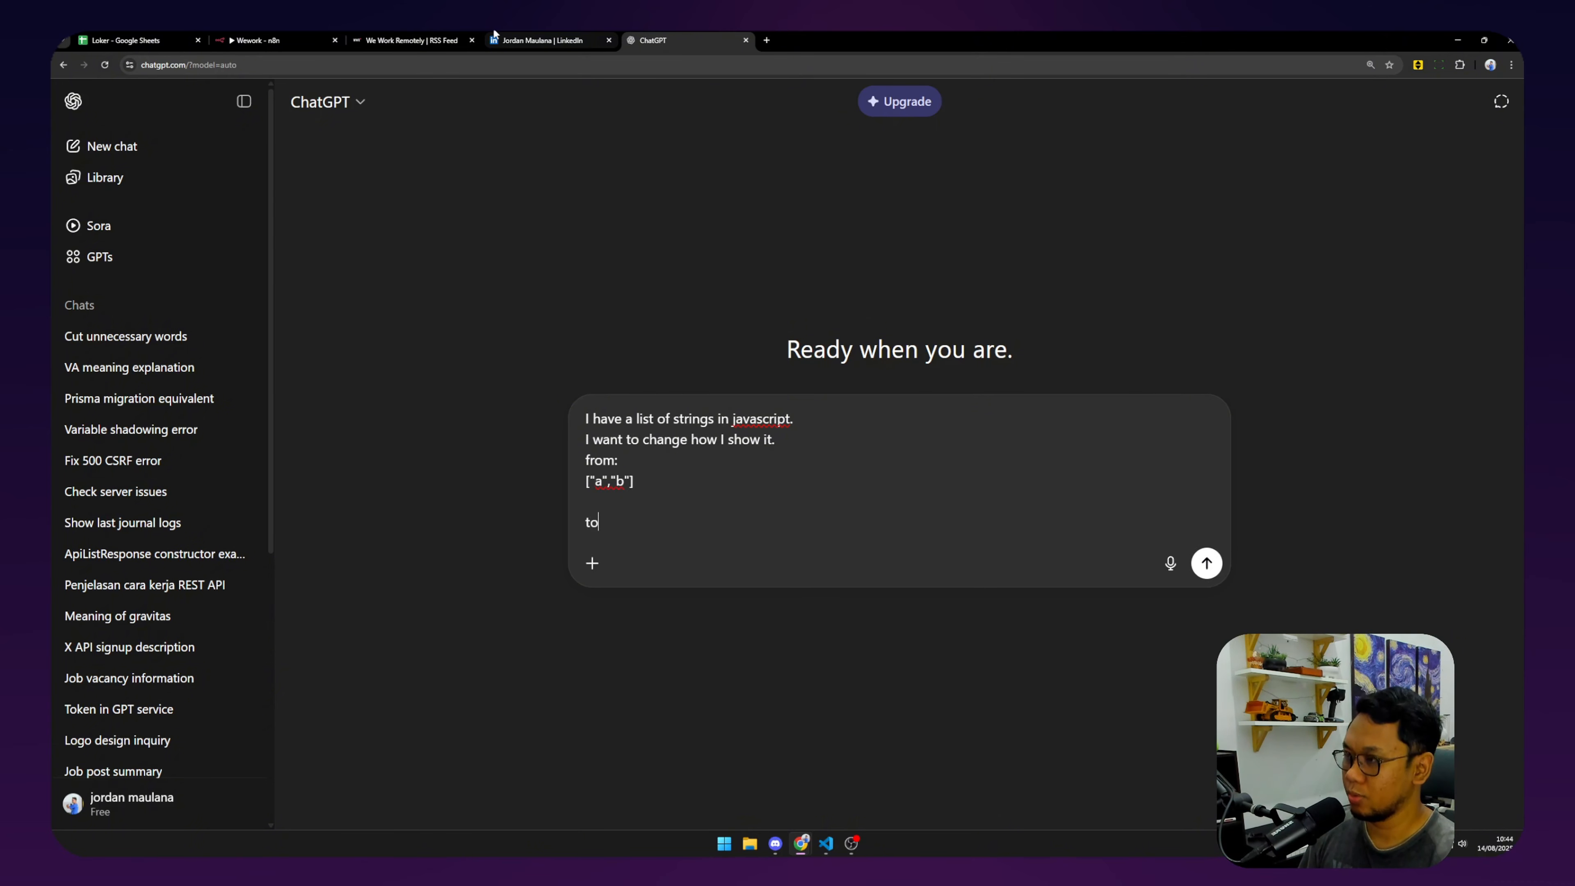
{"action": "type", "text": "to"}
{"action": "key", "text": "shift+Return"}
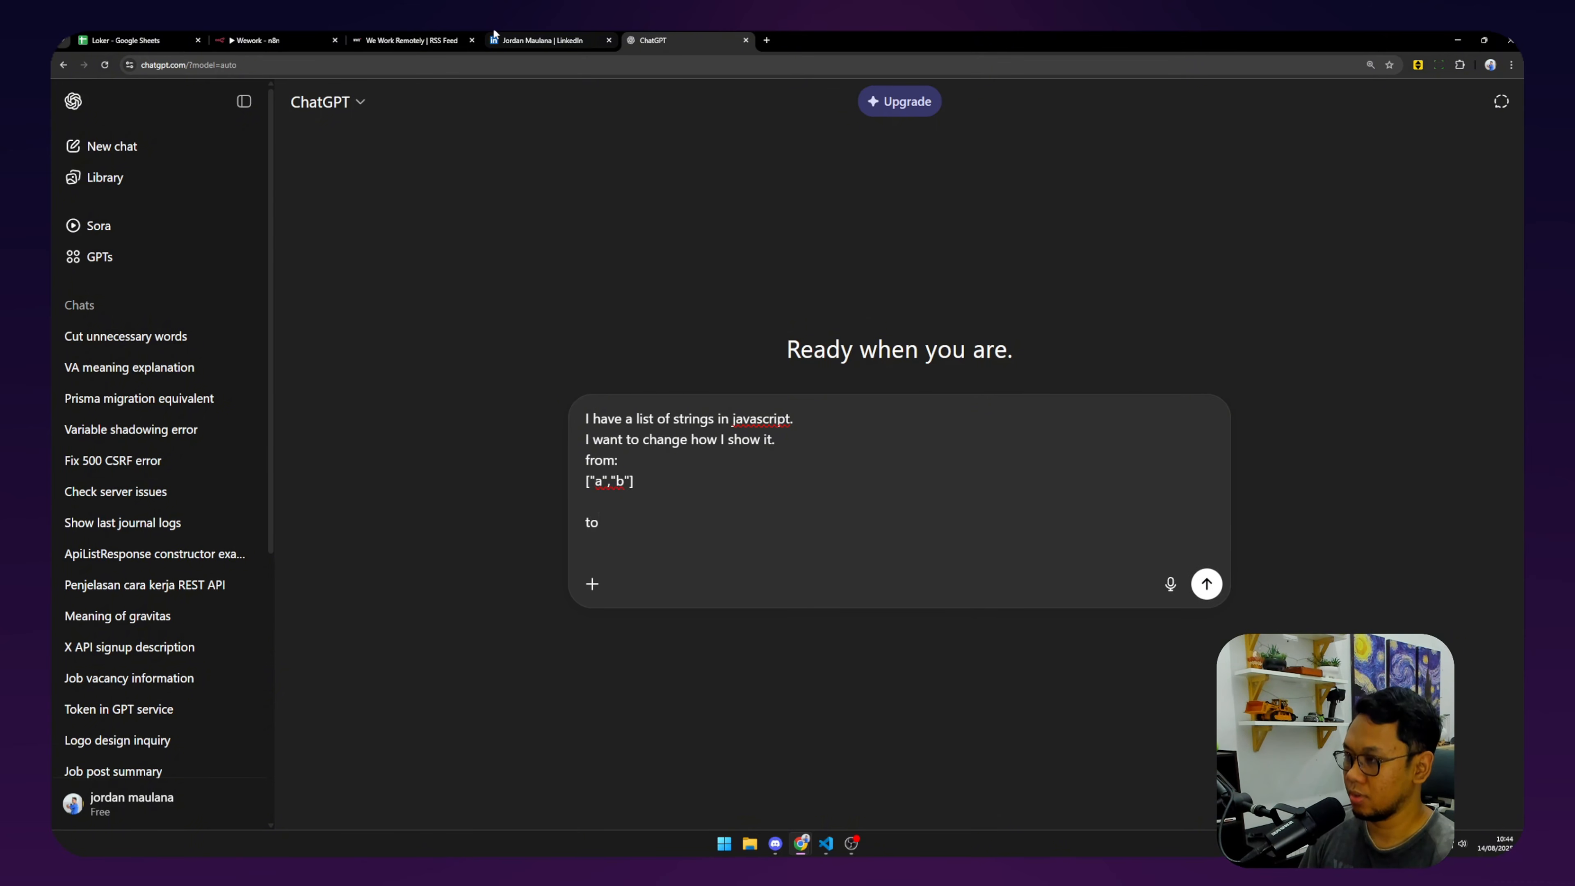
{"action": "type", "text": "a"}
{"action": "key", "text": "shift+Return"}
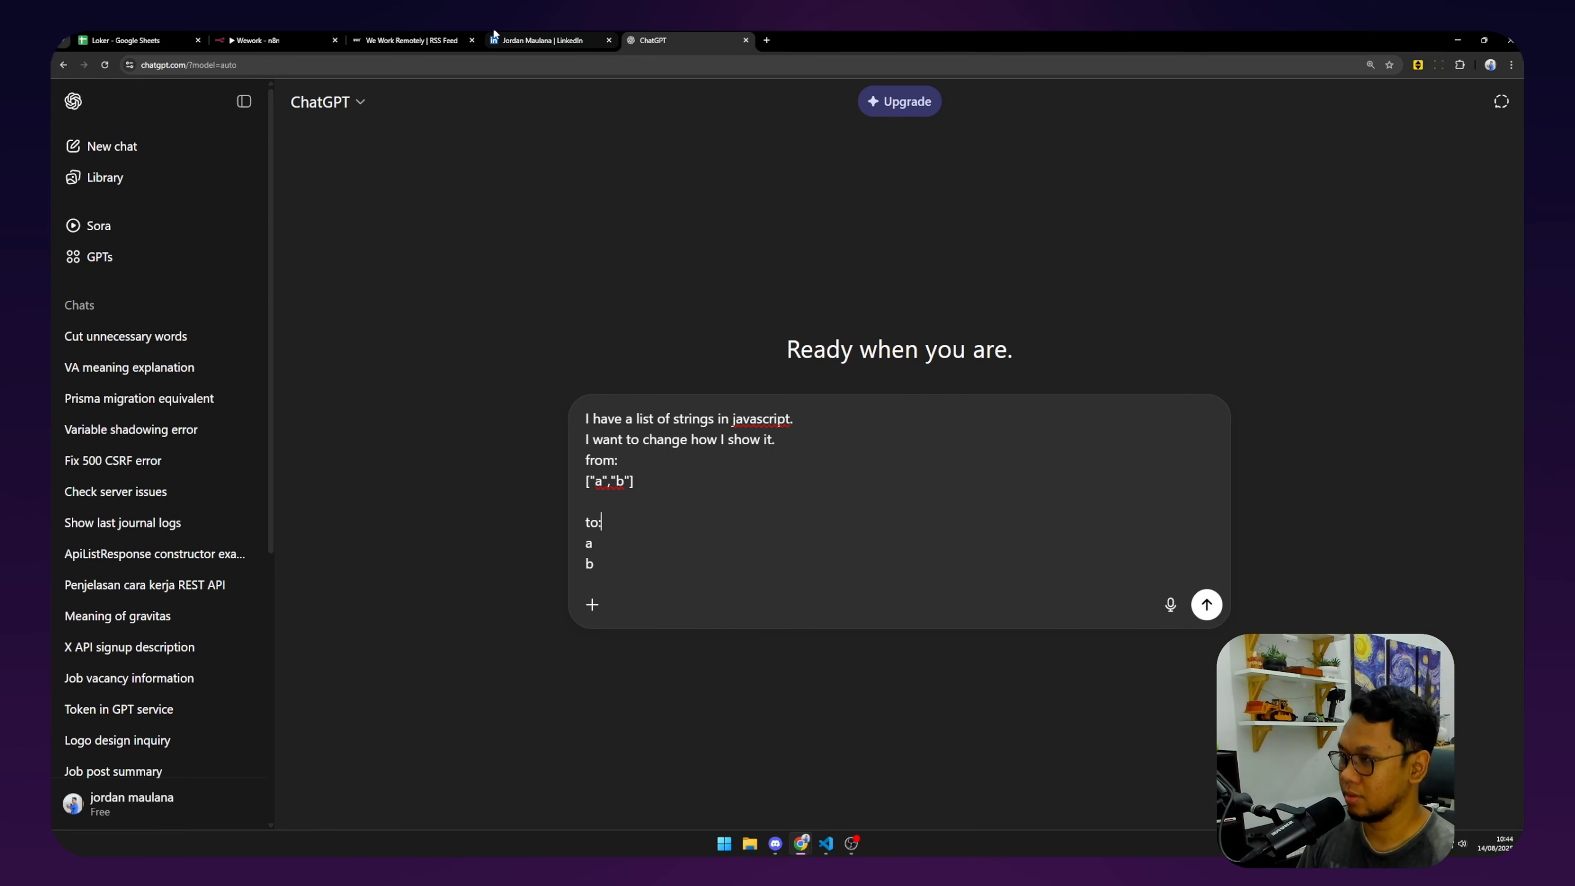
{"action": "key", "text": "Return"}
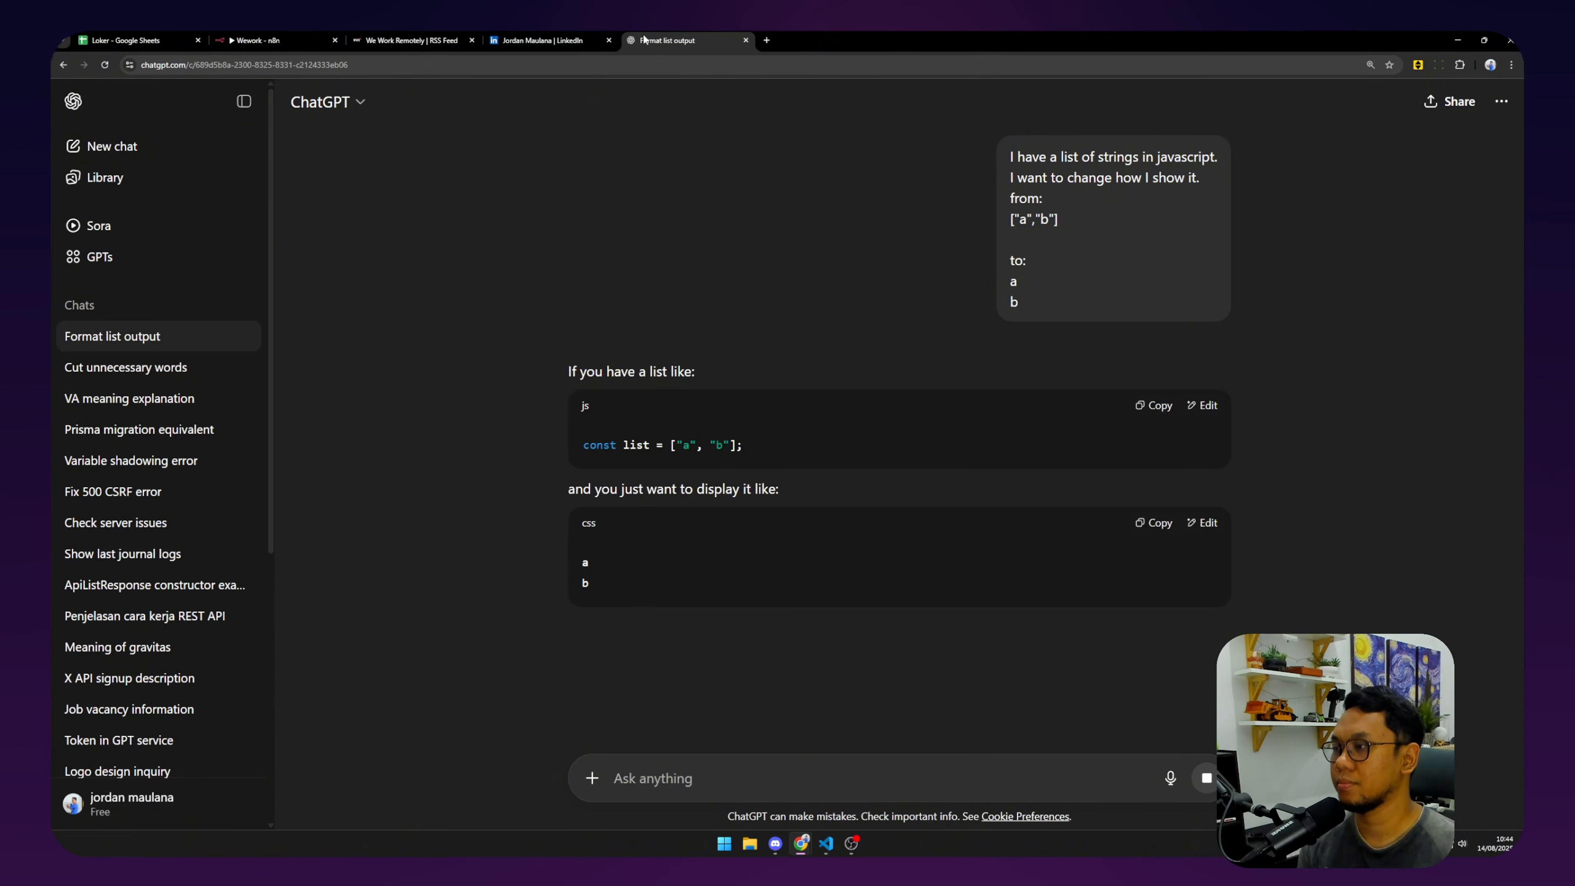
Select the join("\n") snippet from the answer and return to the n8n workflow.
{"action": "scroll", "coordinate": [662, 512], "scroll_direction": "down", "scroll_amount": 2}
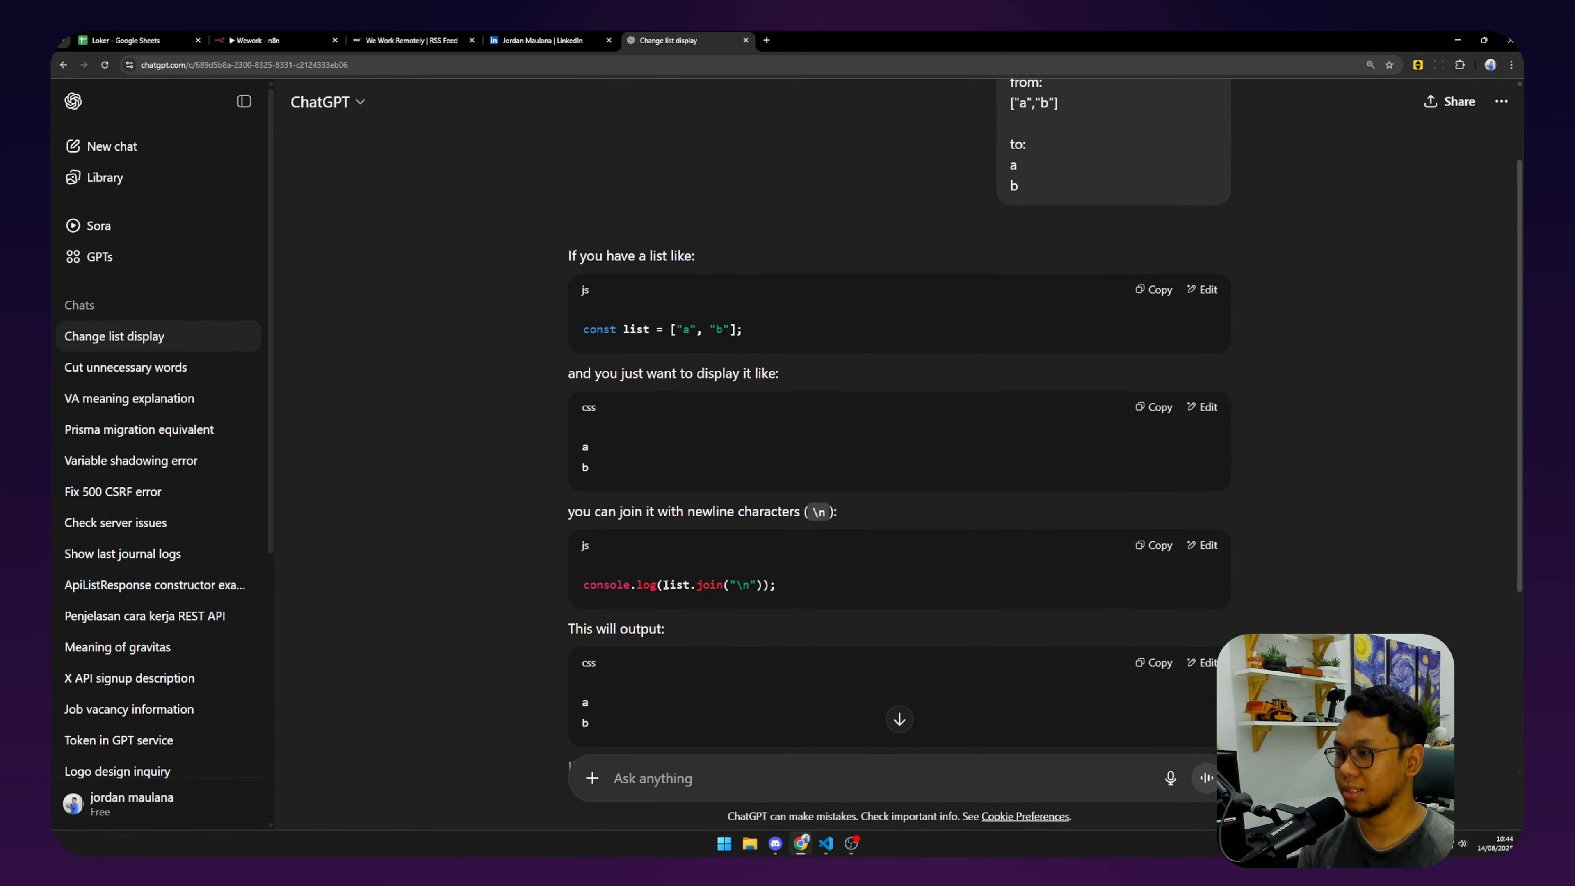
{"action": "left_click_drag", "start_coordinate": [692, 584], "coordinate": [760, 583]}
{"action": "key", "text": "ctrl+c"}
{"action": "left_click", "coordinate": [411, 40]}
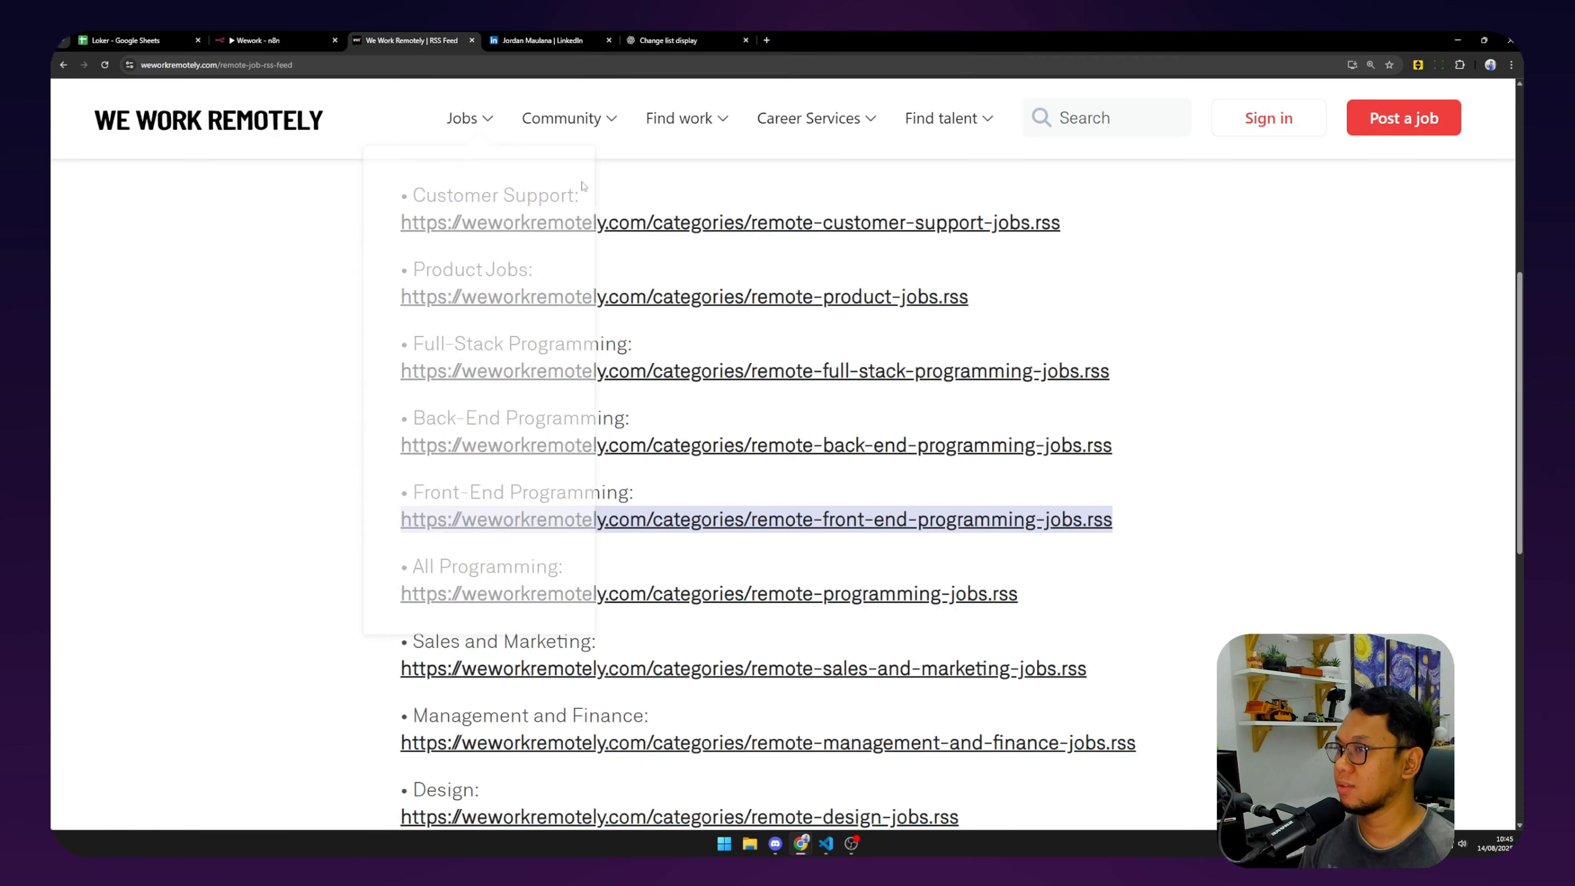
{"action": "left_click", "coordinate": [260, 40]}
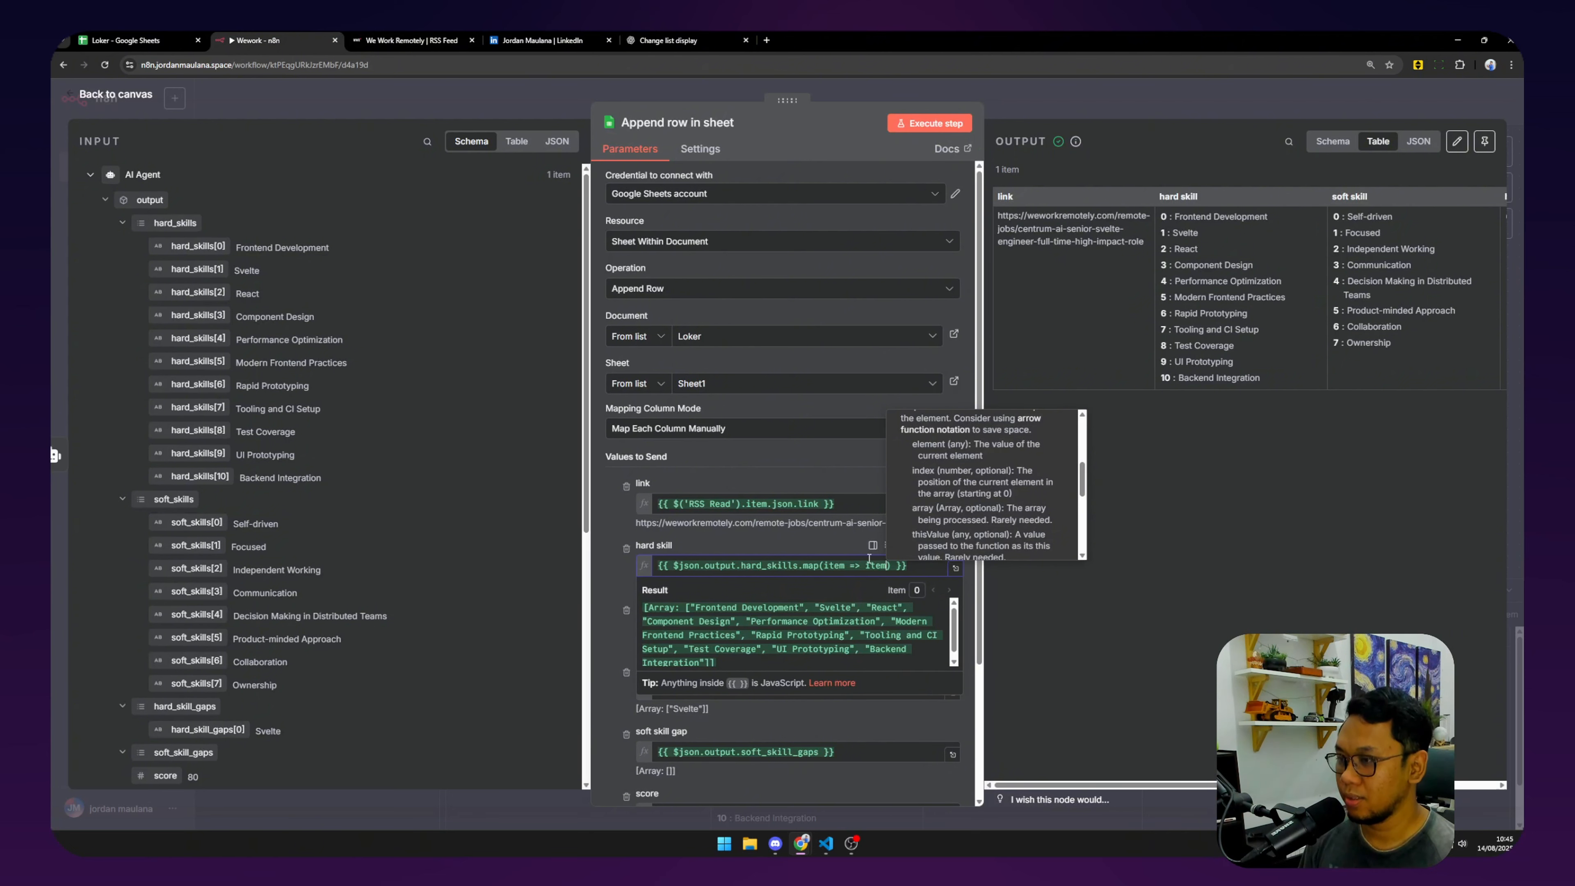
Replace the map(item => item) part of the hard skill expression with join("\n").
{"action": "left_click_drag", "start_coordinate": [800, 565], "coordinate": [890, 567]}
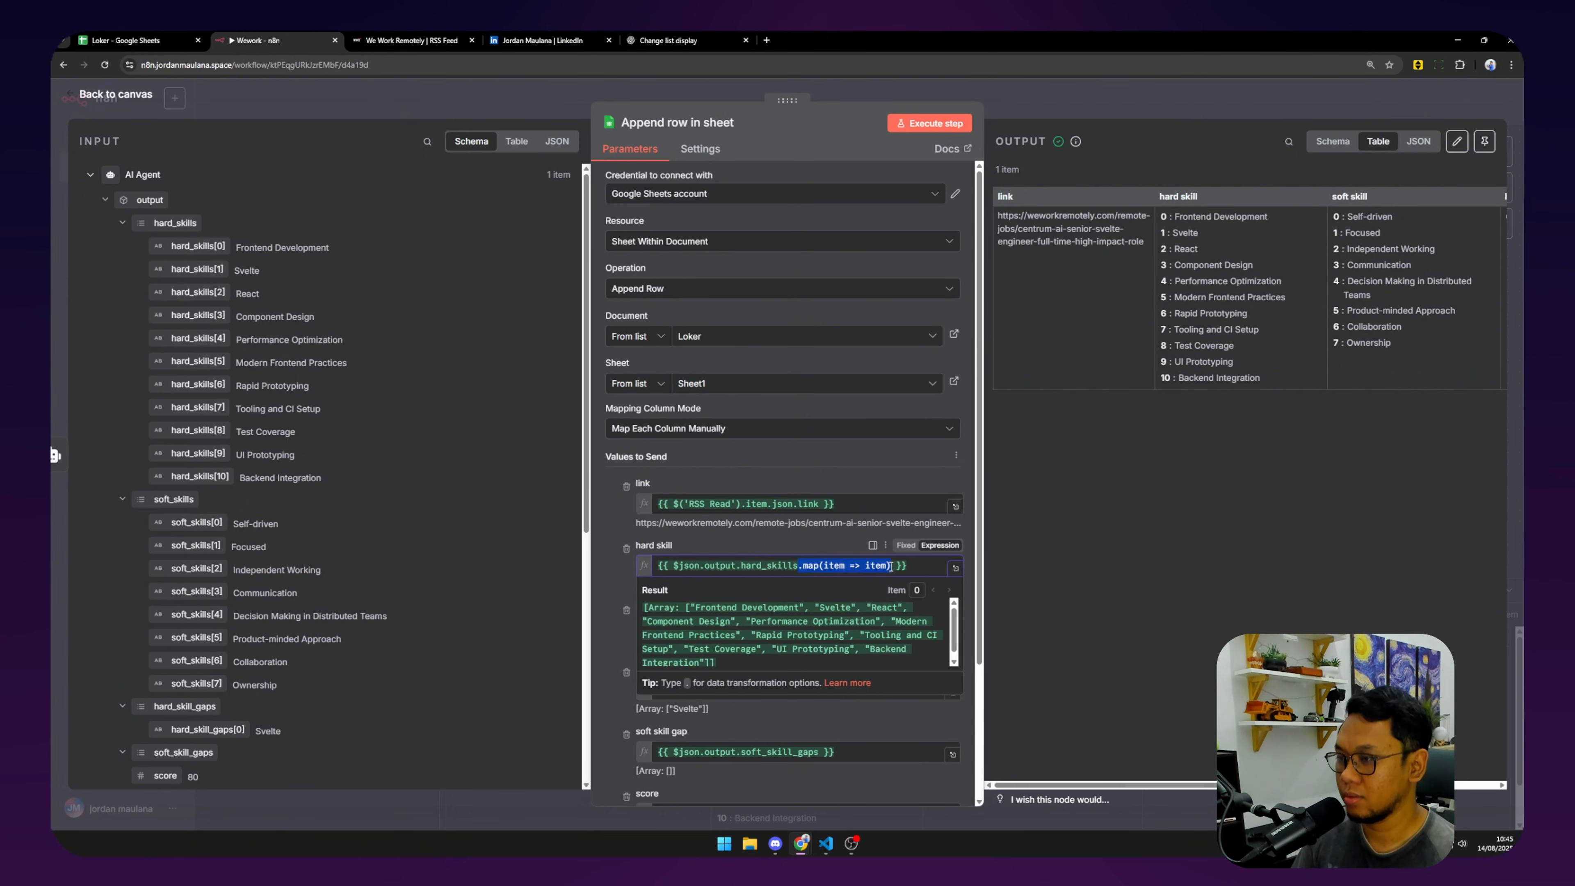
{"action": "key", "text": "ctrl+v"}
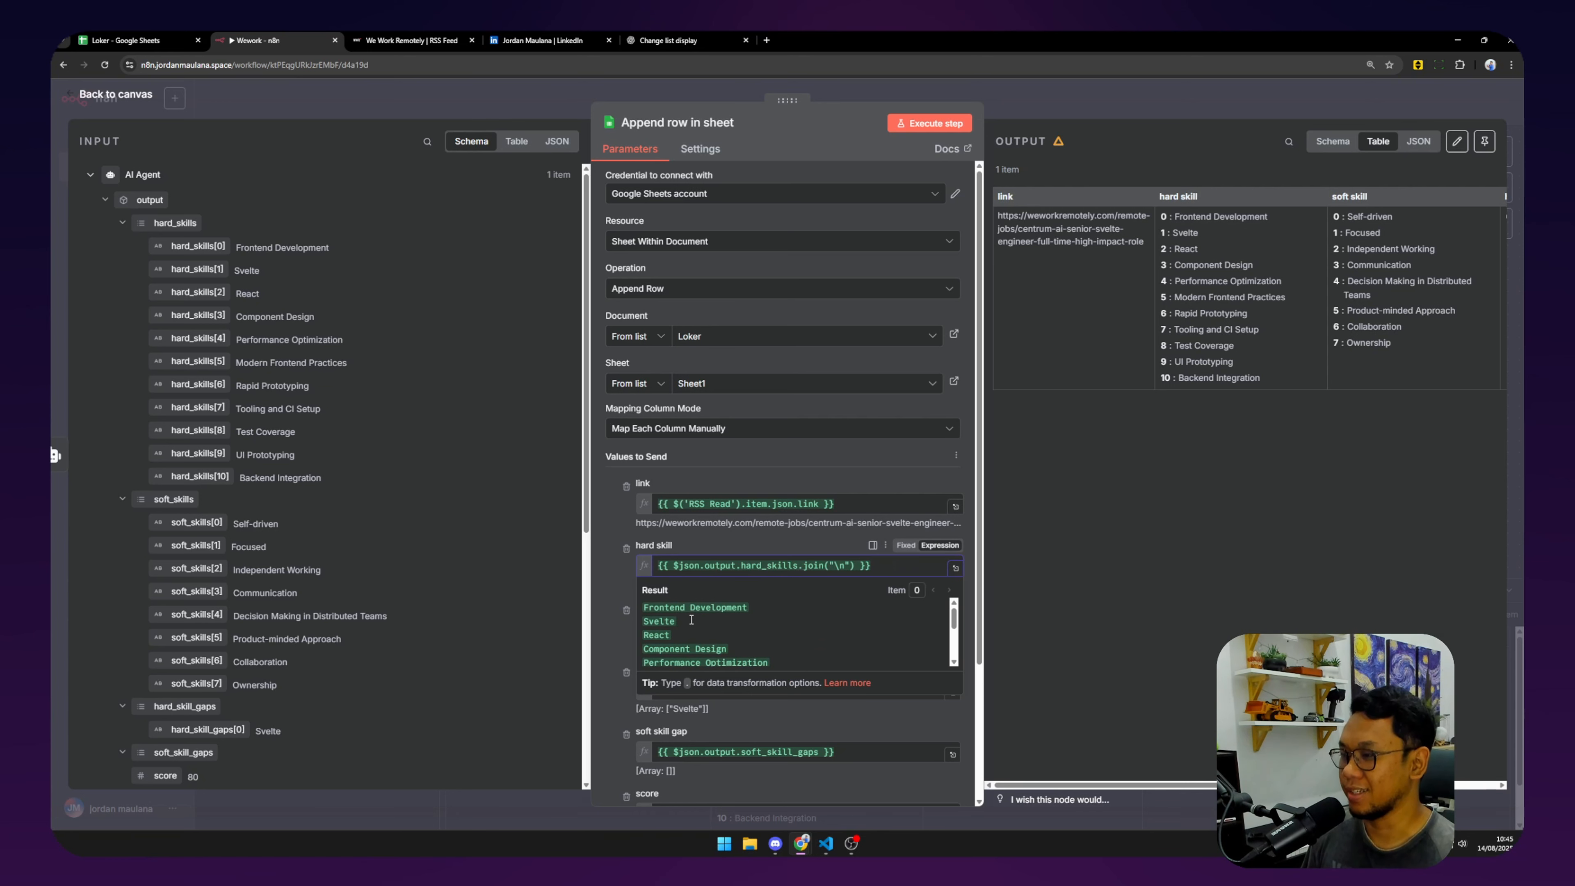
{"action": "scroll", "coordinate": [691, 619], "scroll_direction": "down", "scroll_amount": 3}
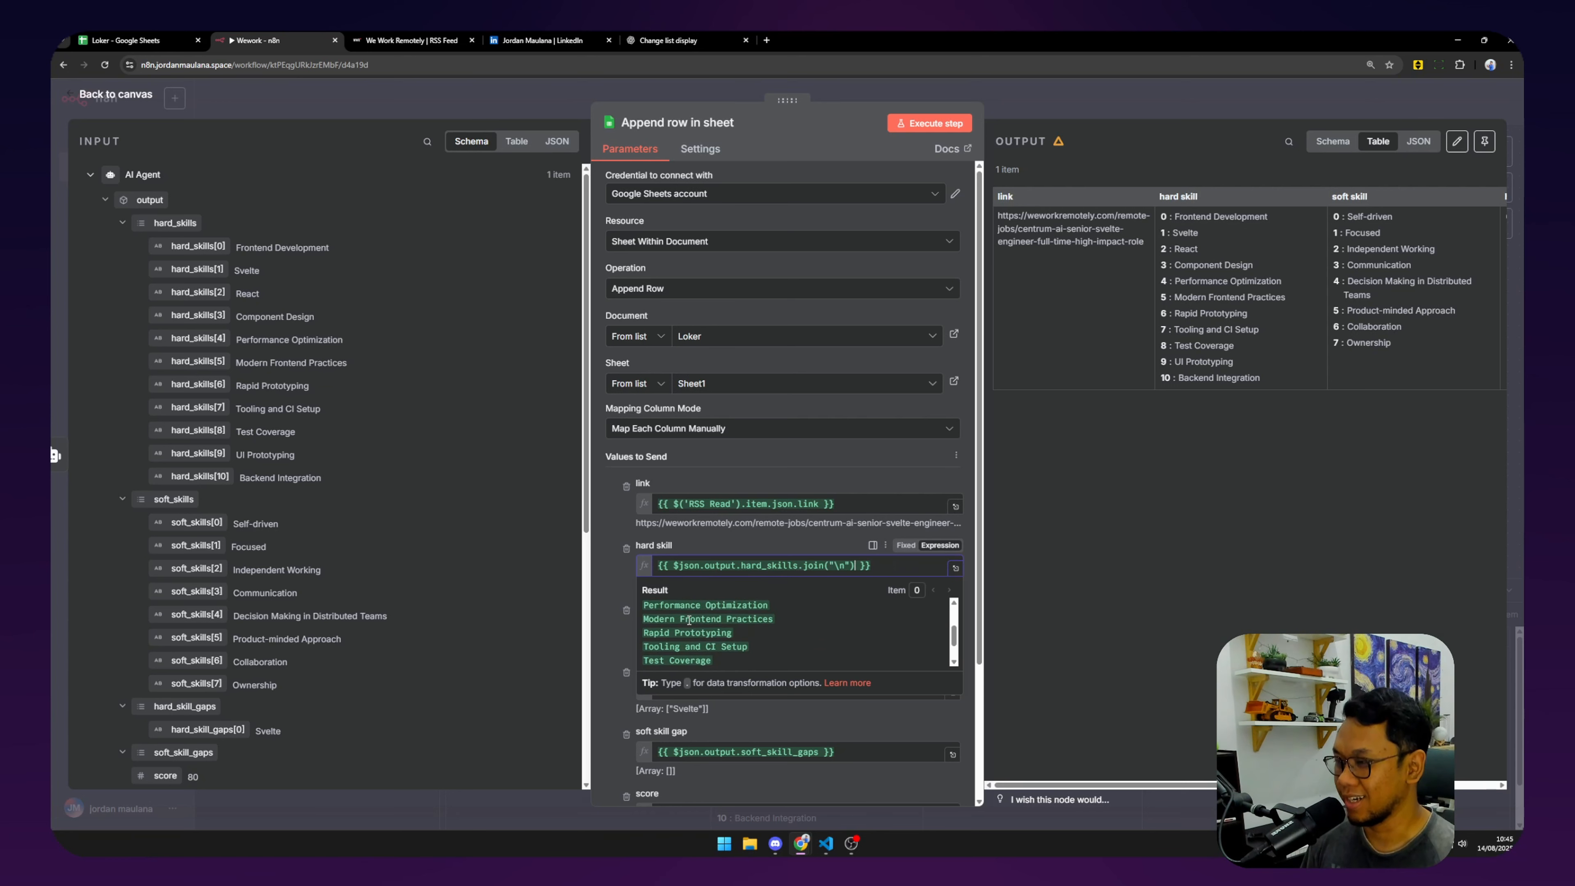
{"action": "left_click", "coordinate": [780, 549]}
Append join("\n") to the soft skill and both gap expressions, rerun, and check Loker.
{"action": "left_click", "coordinate": [800, 627]}
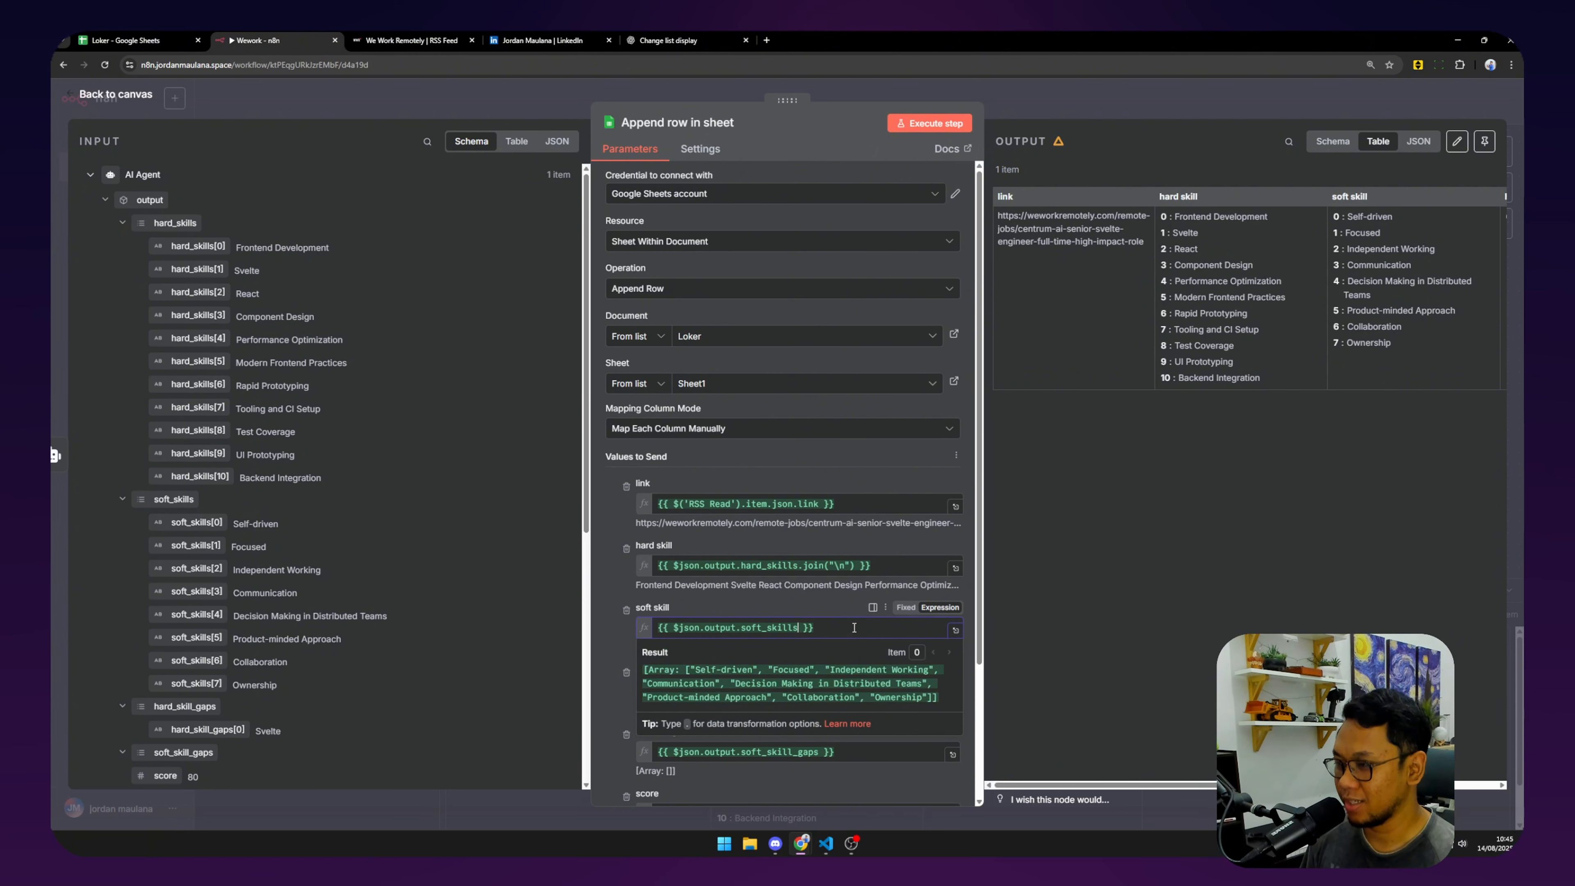
{"action": "key", "text": "ctrl+v"}
{"action": "scroll", "coordinate": [854, 627], "scroll_direction": "down", "scroll_amount": 3}
{"action": "left_click", "coordinate": [818, 577]}
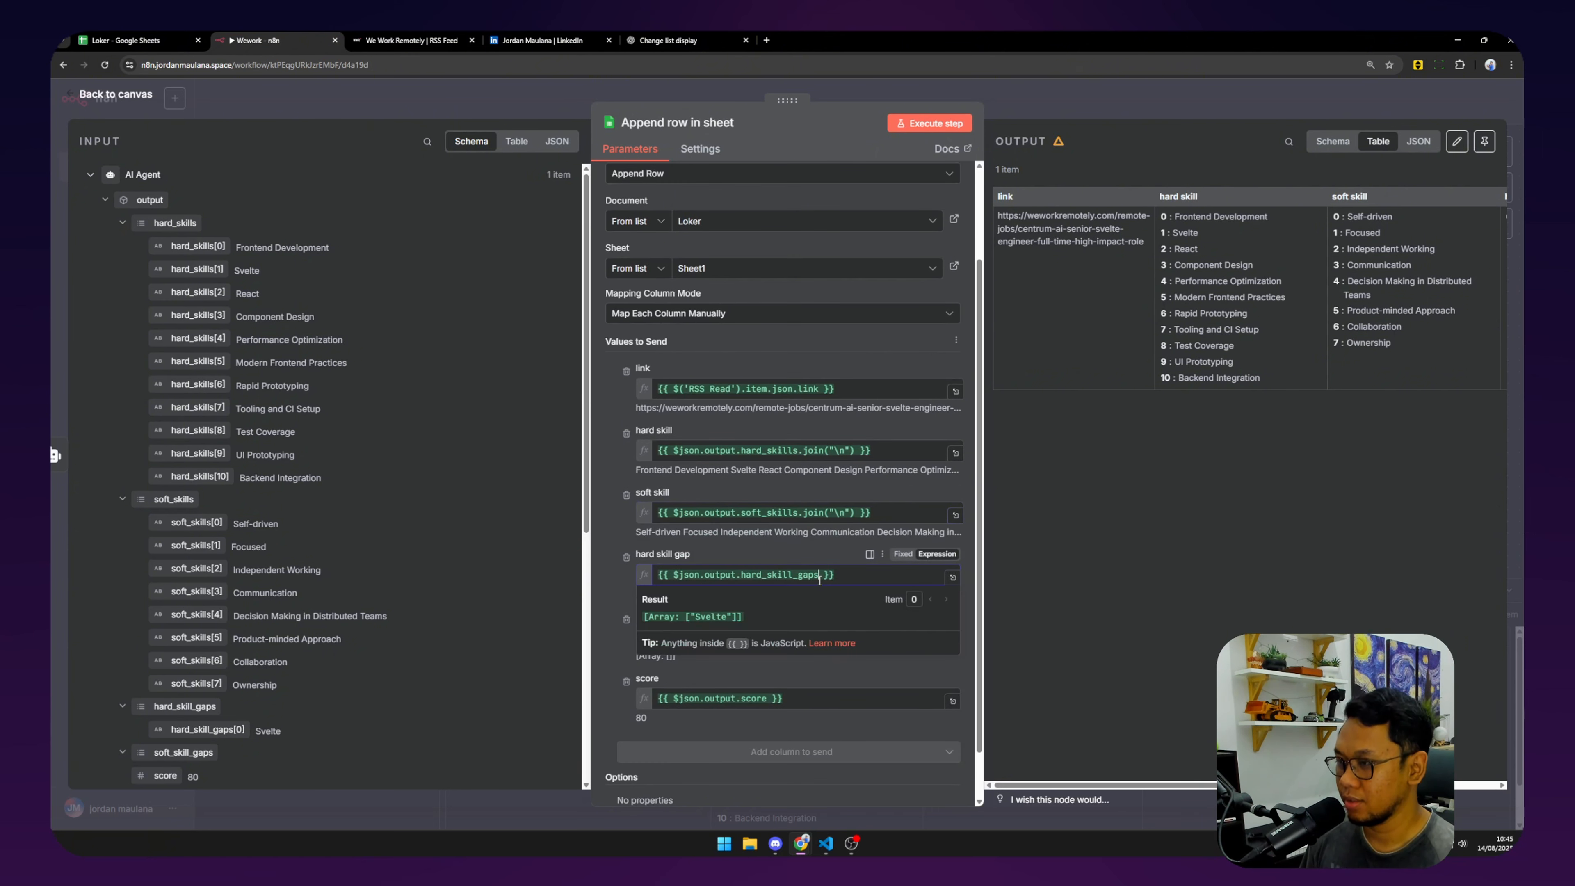
{"action": "key", "text": "ctrl+v"}
{"action": "scroll", "coordinate": [819, 577], "scroll_direction": "down", "scroll_amount": 1}
{"action": "left_click", "coordinate": [819, 580]}
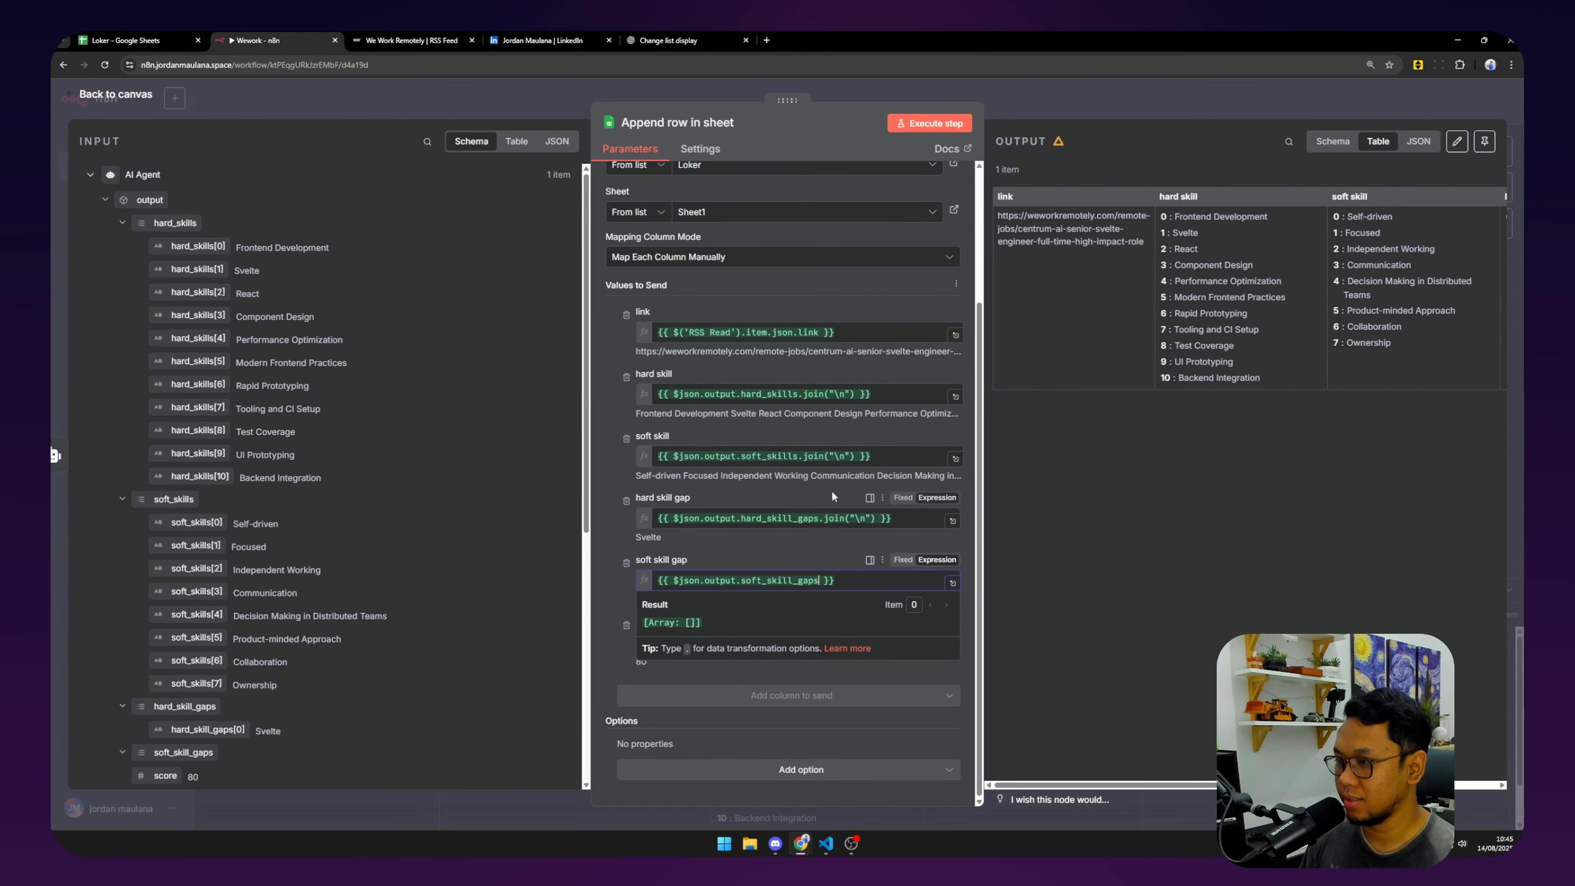
{"action": "key", "text": "ctrl+v"}
{"action": "left_click", "coordinate": [929, 123]}
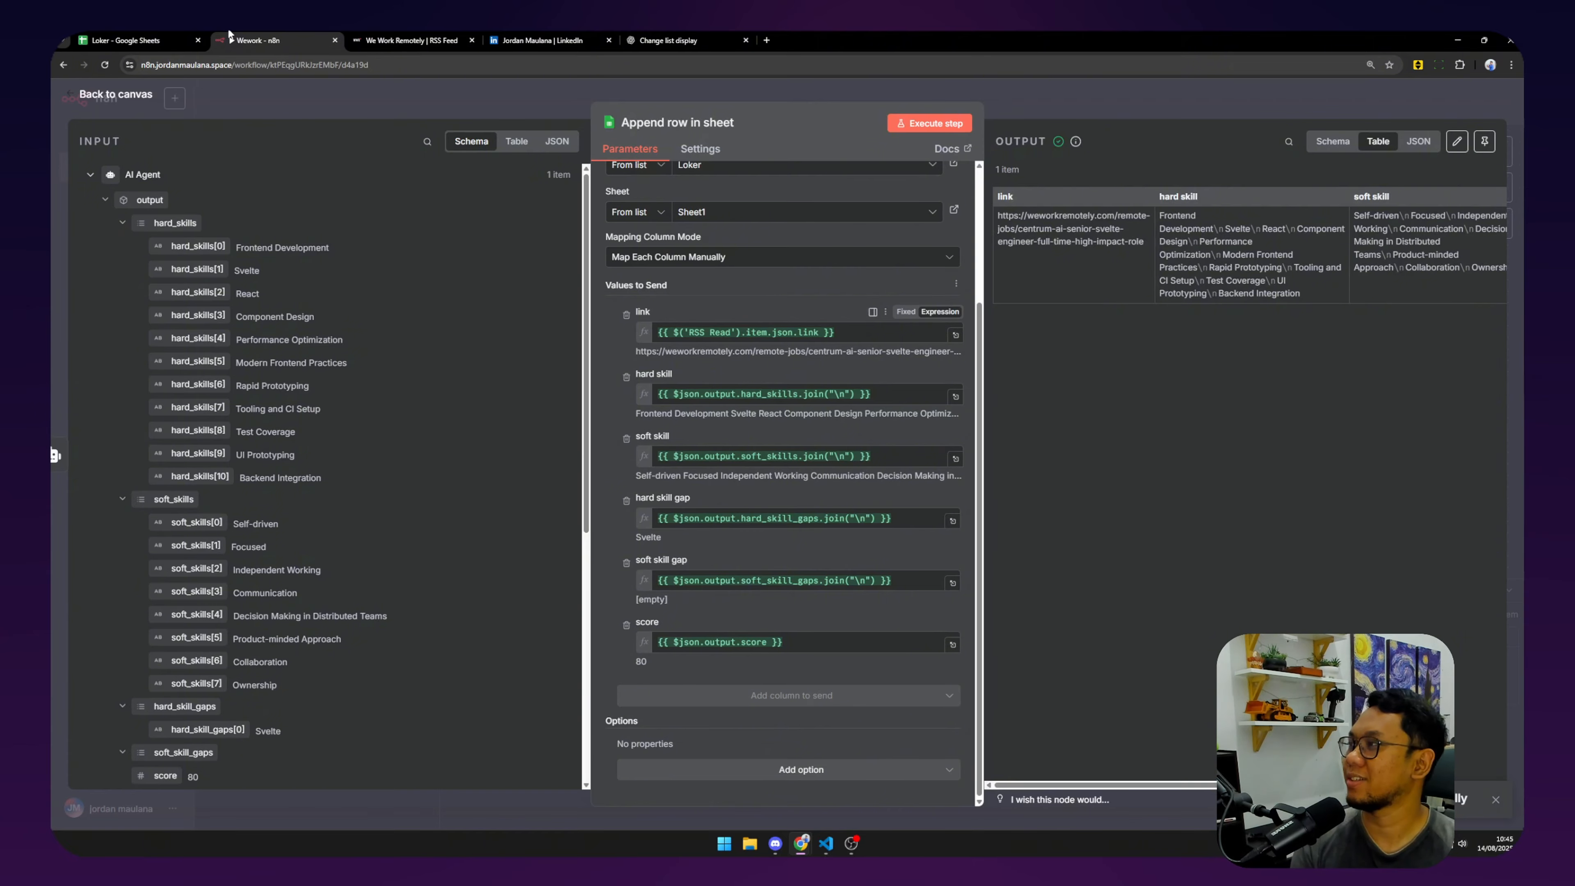
{"action": "left_click", "coordinate": [124, 40]}
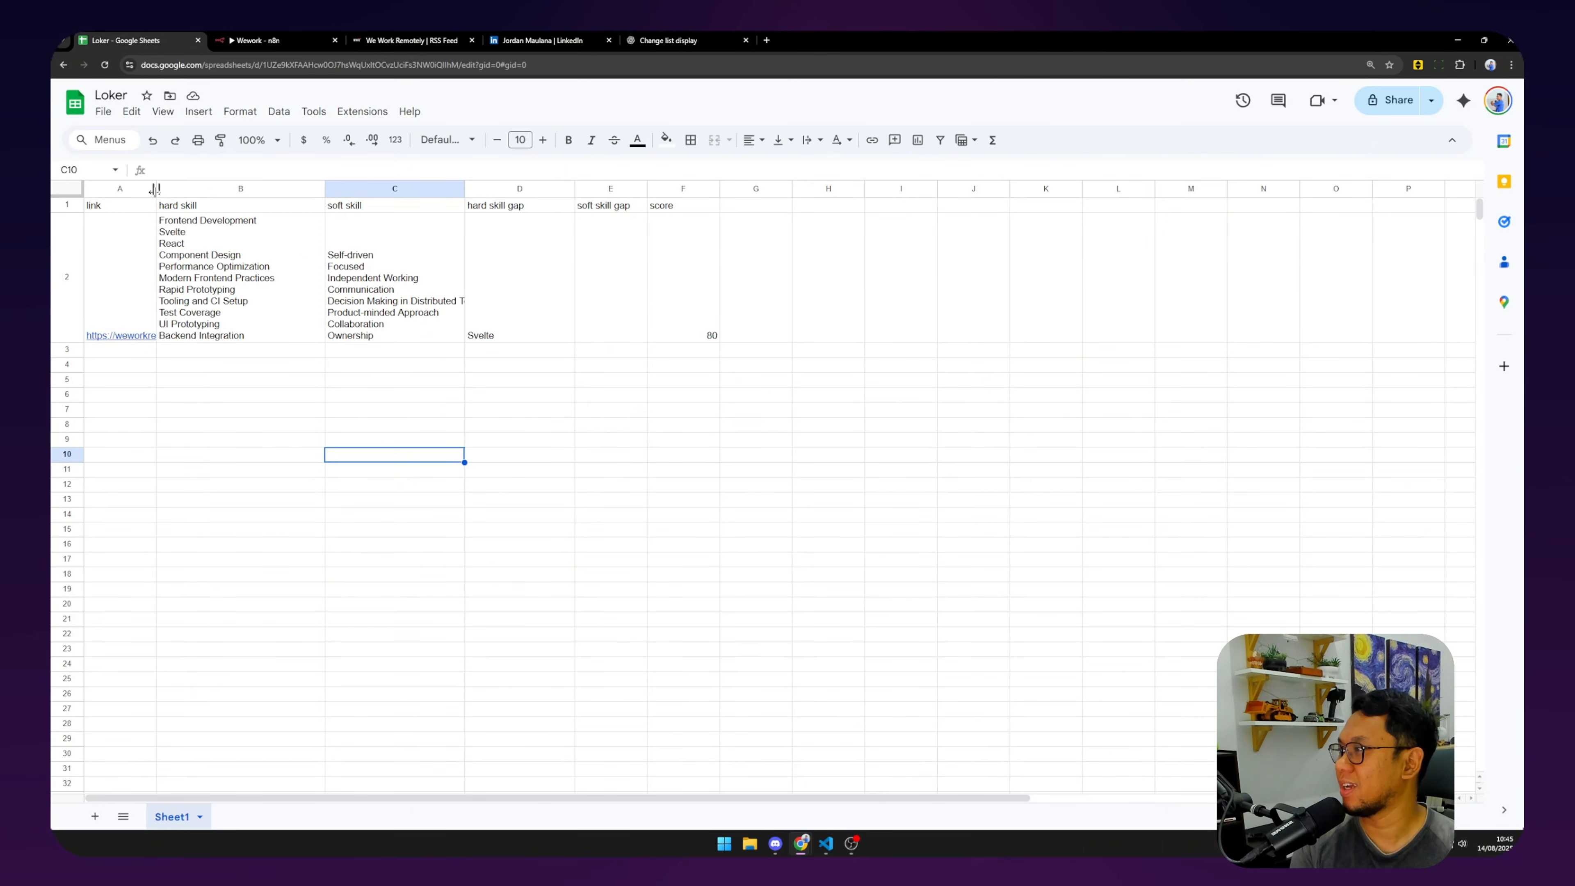
Widen column A and format the whole sheet with top vertical alignment and wrapped text.
{"action": "left_click_drag", "start_coordinate": [156, 188], "coordinate": [242, 188]}
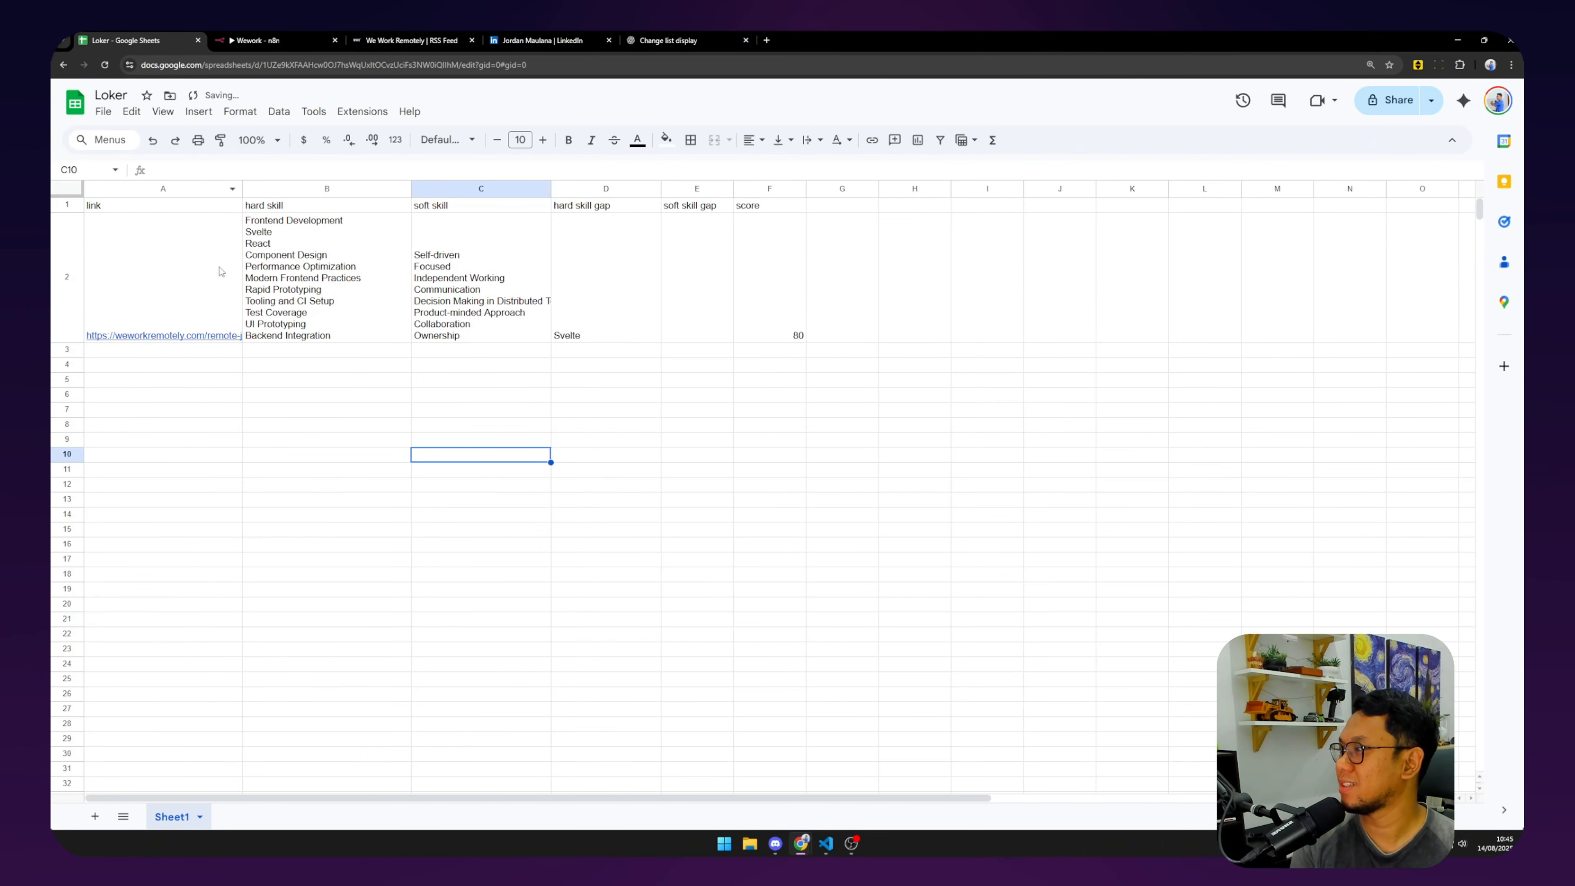
{"action": "left_click", "coordinate": [65, 190]}
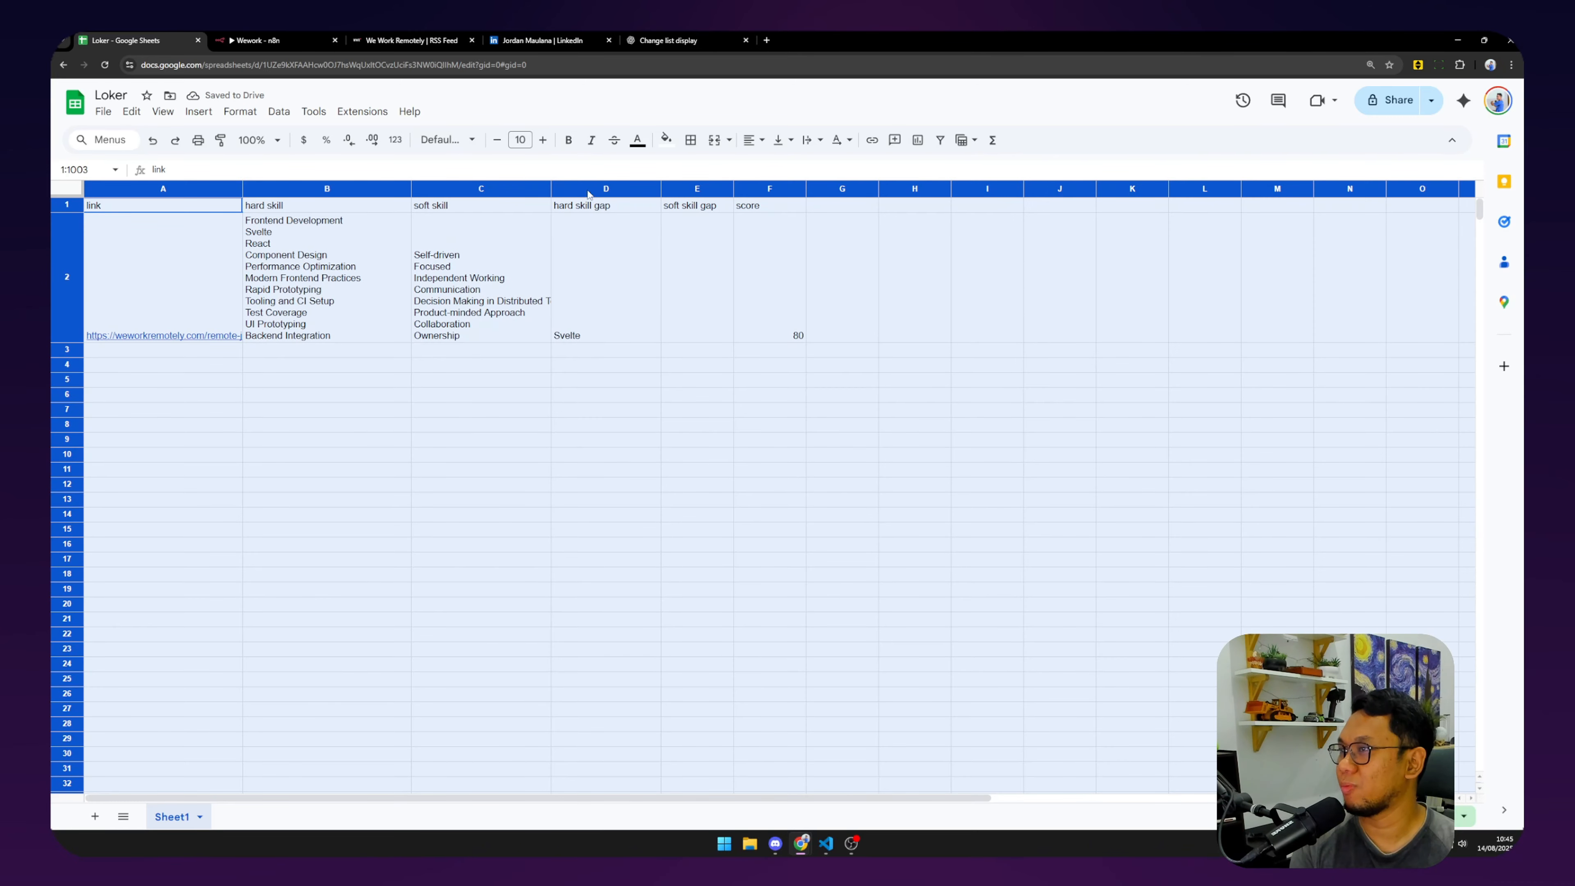
{"action": "left_click", "coordinate": [780, 141]}
{"action": "left_click", "coordinate": [781, 165]}
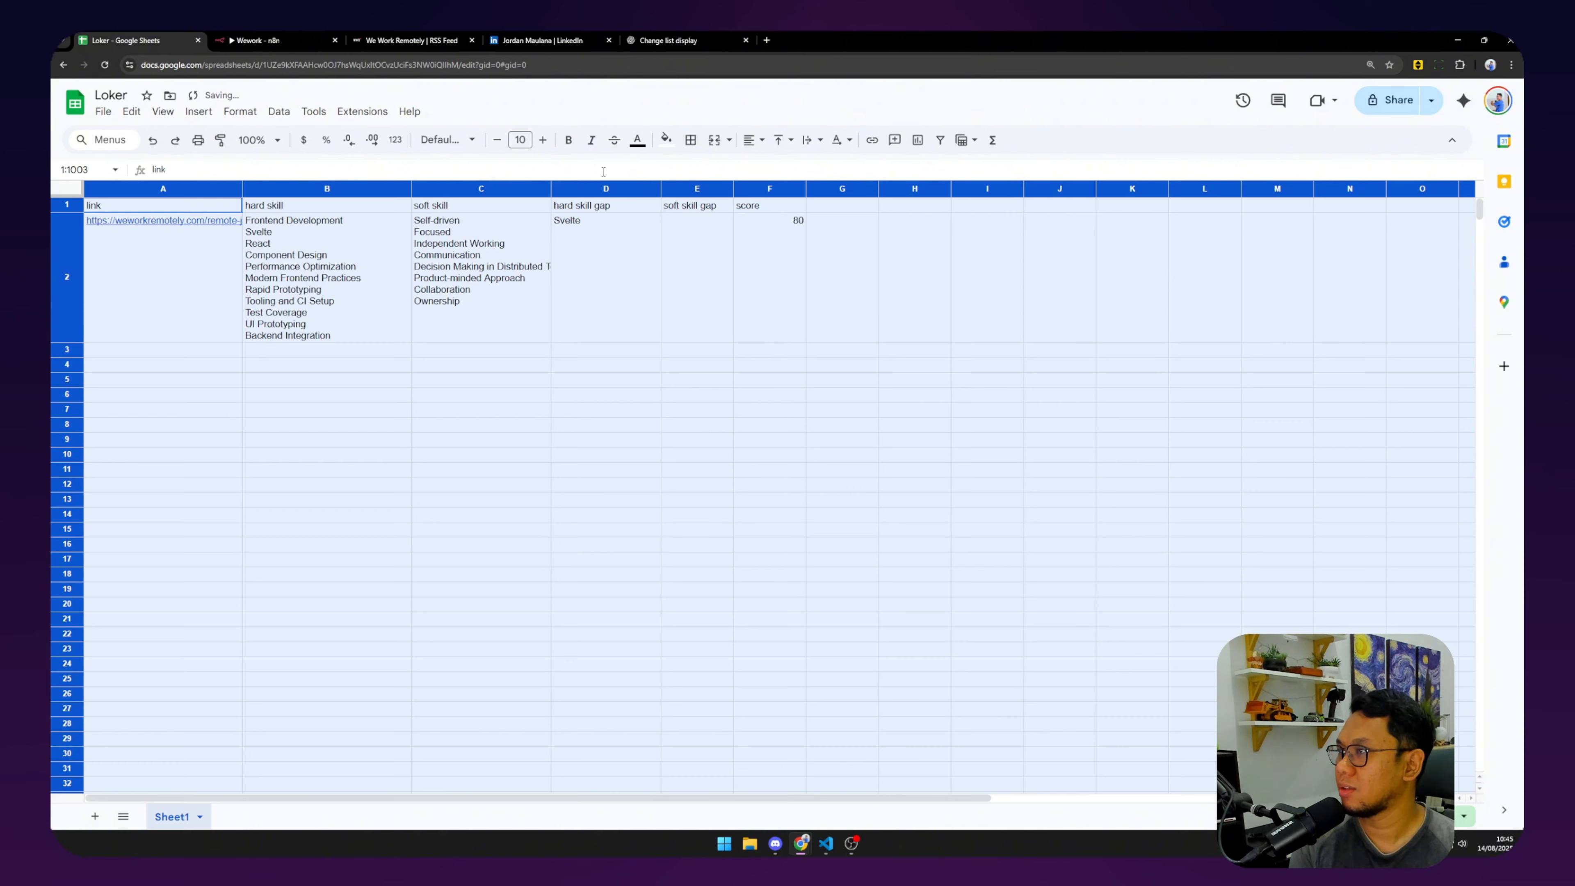
{"action": "left_click", "coordinate": [812, 140]}
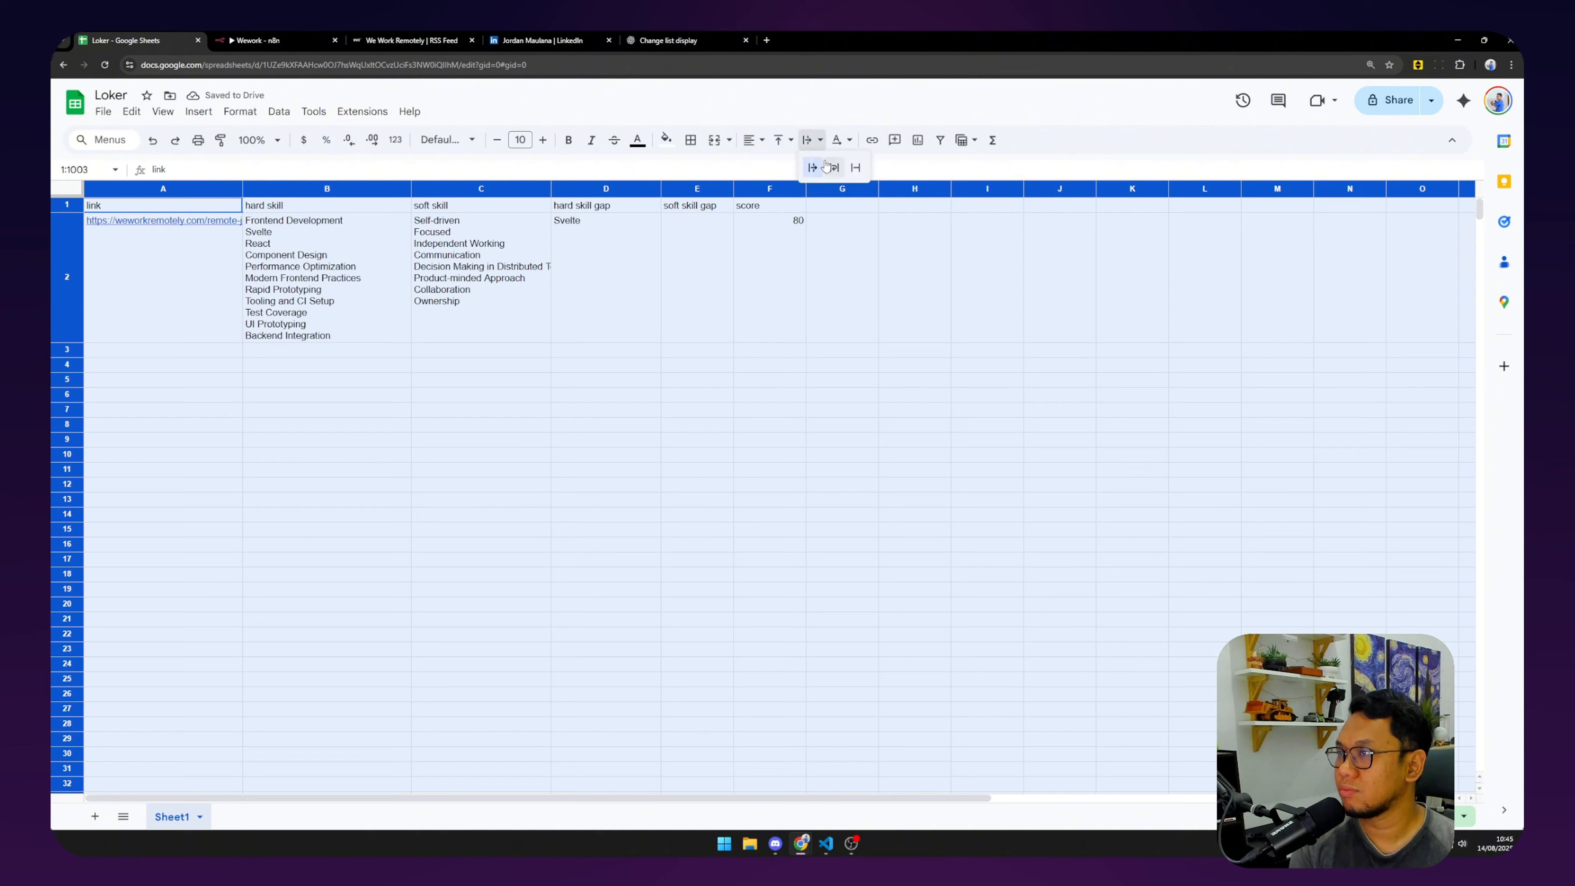
{"action": "left_click", "coordinate": [824, 167]}
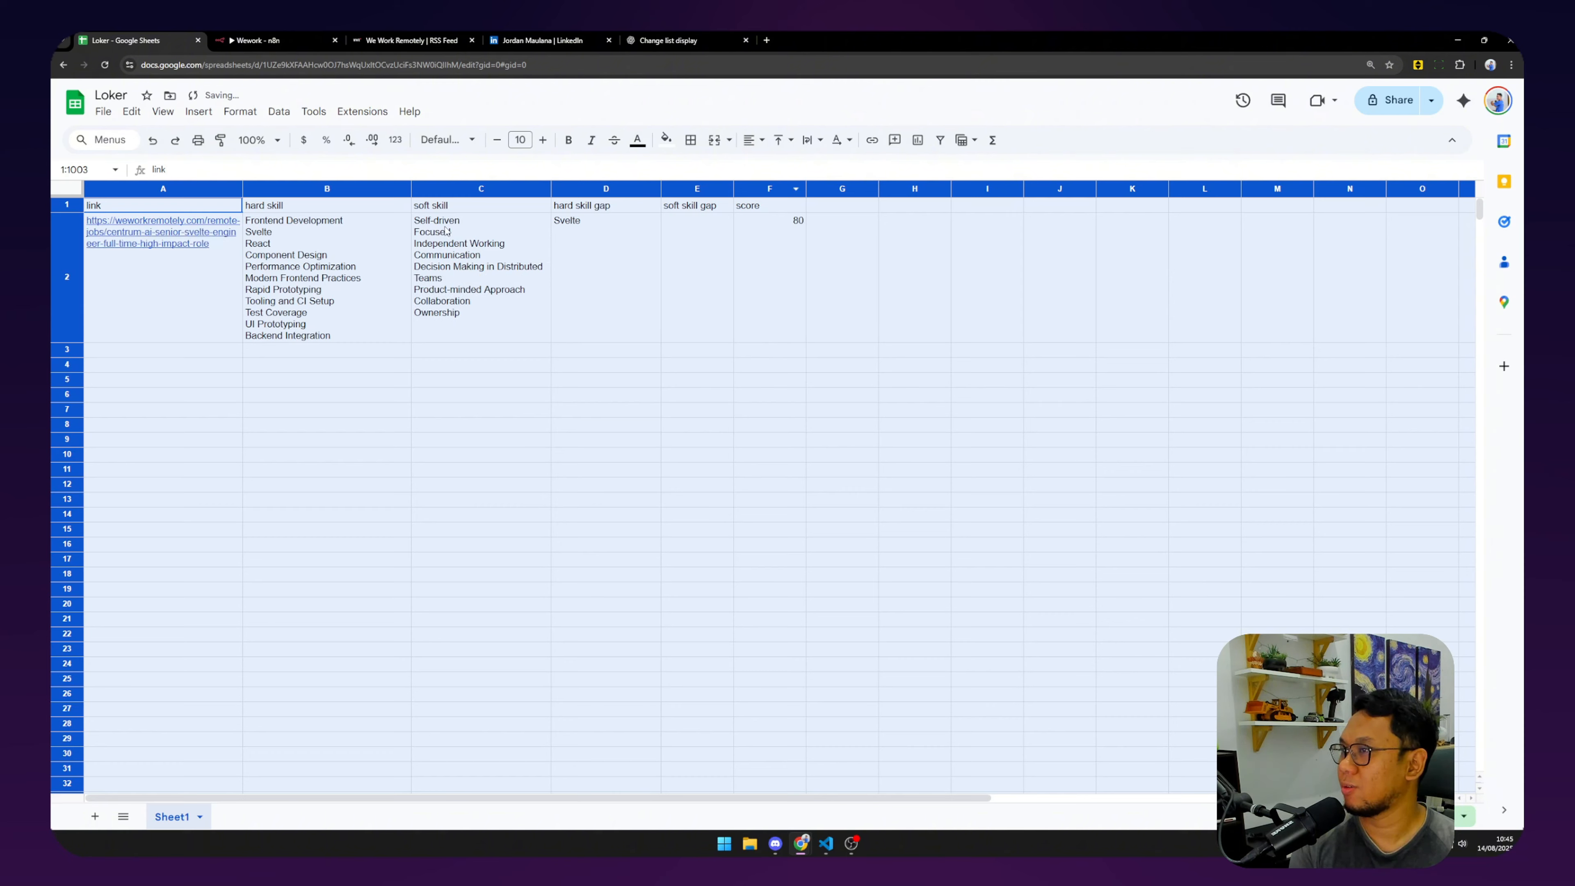
{"action": "left_click", "coordinate": [690, 255]}
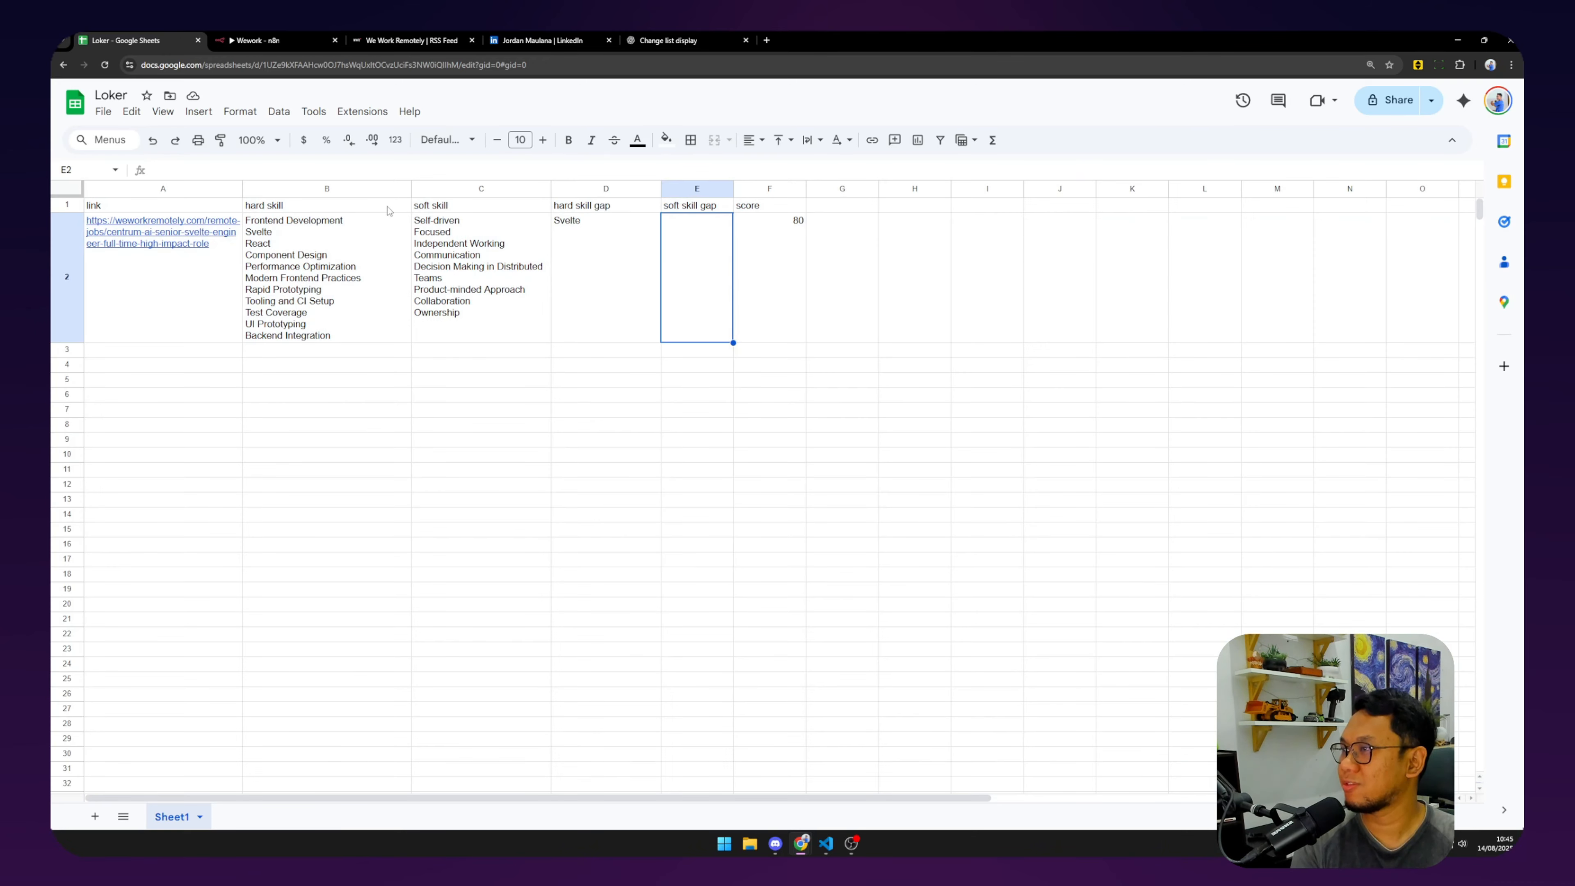
{"action": "left_click", "coordinate": [597, 260]}
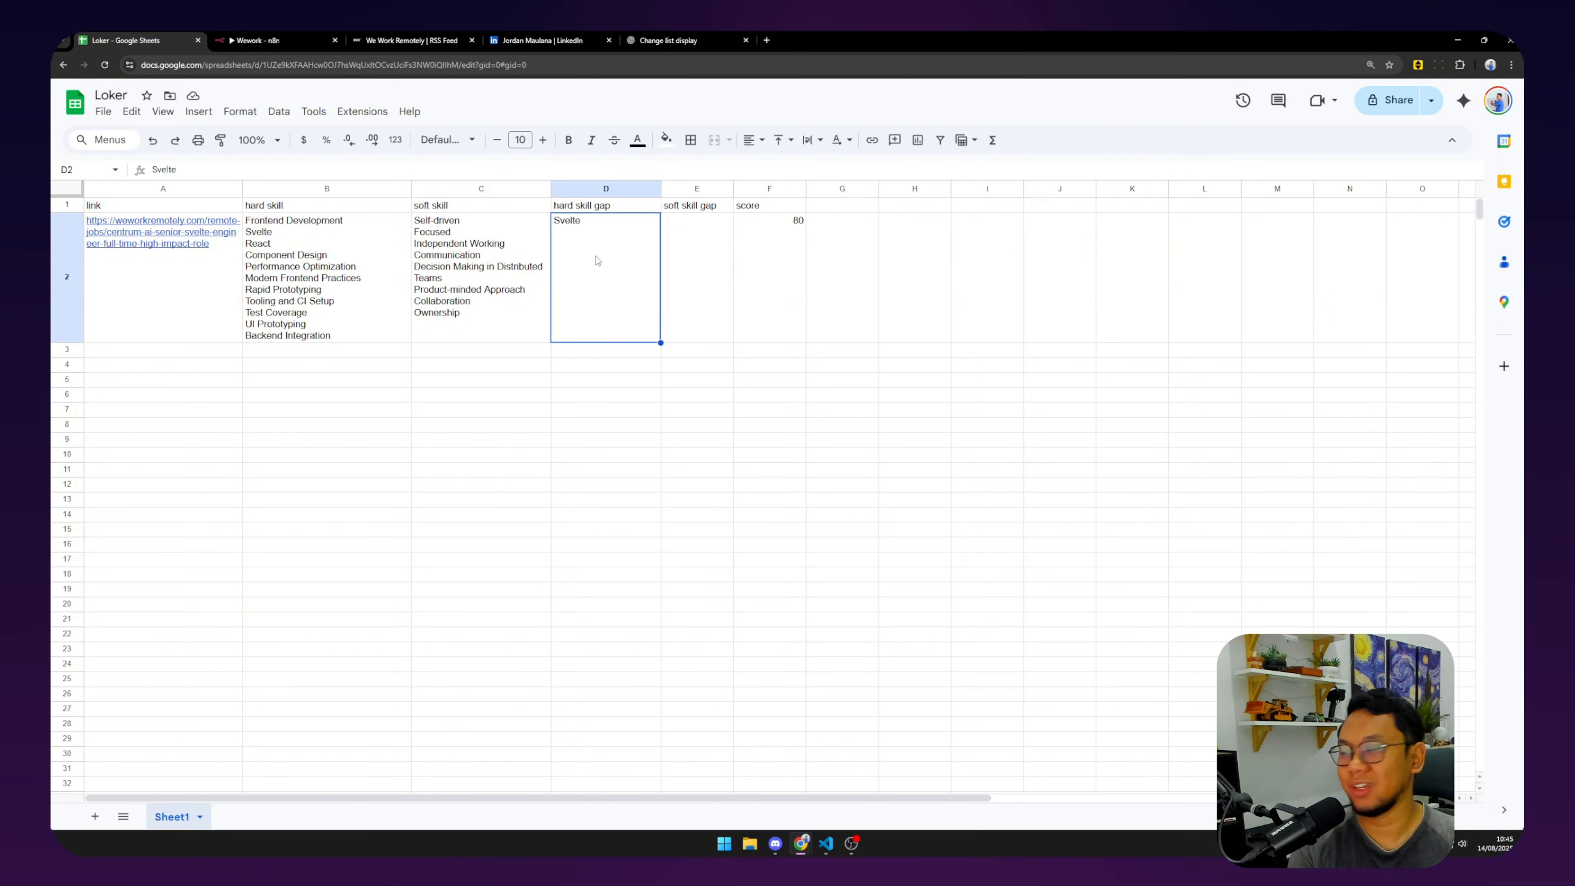
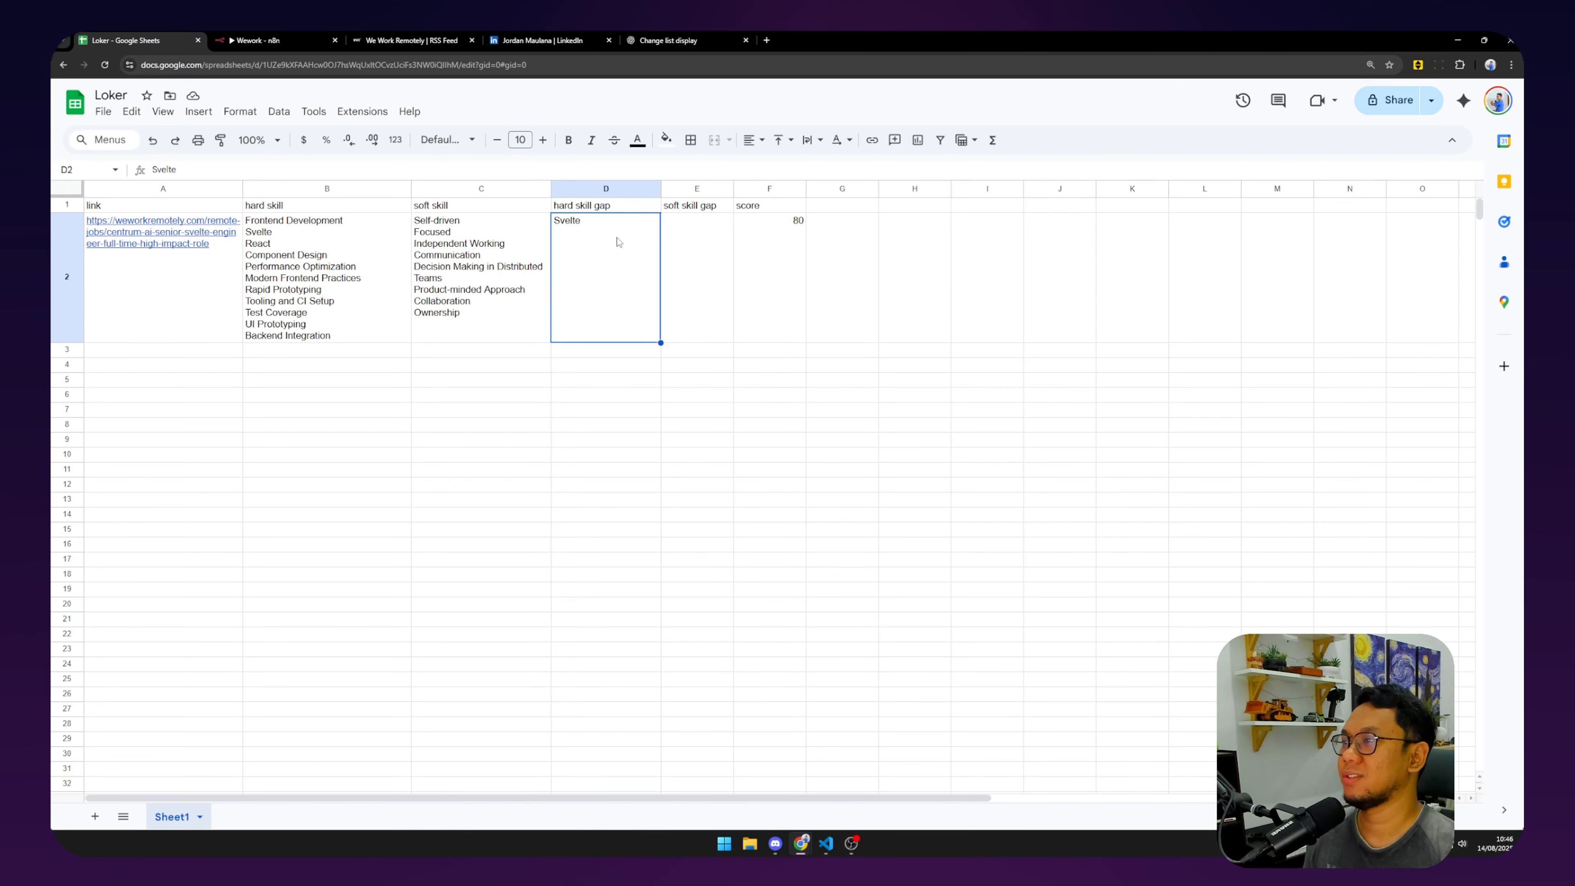
Check the Loker row's empty soft skill gap cell and the score of 80 in F2.
{"action": "left_click", "coordinate": [693, 241]}
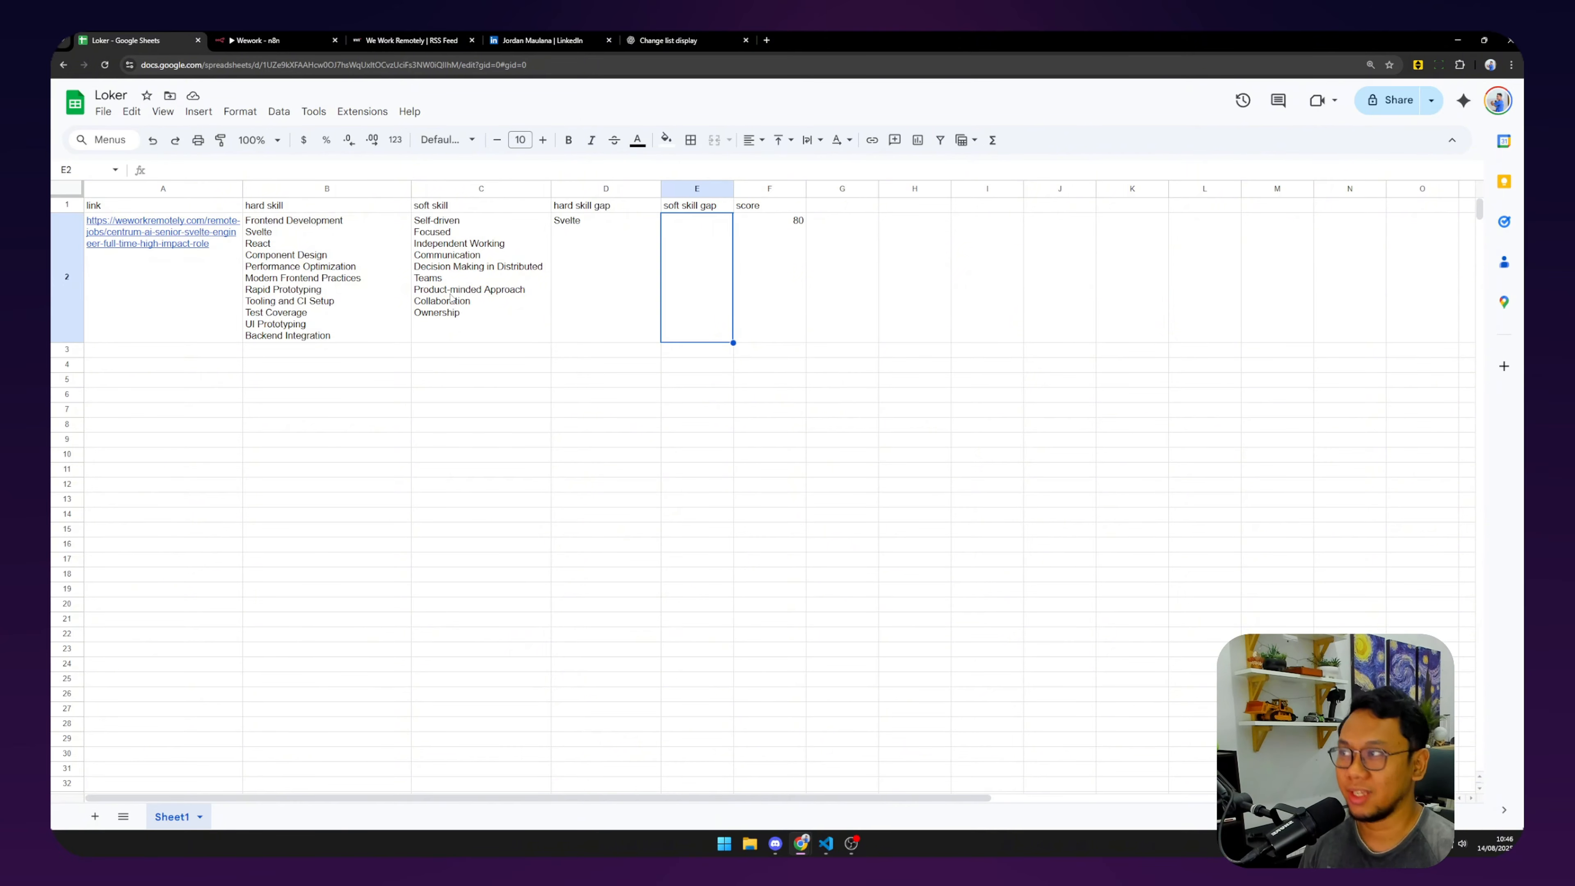
{"action": "left_click", "coordinate": [539, 40]}
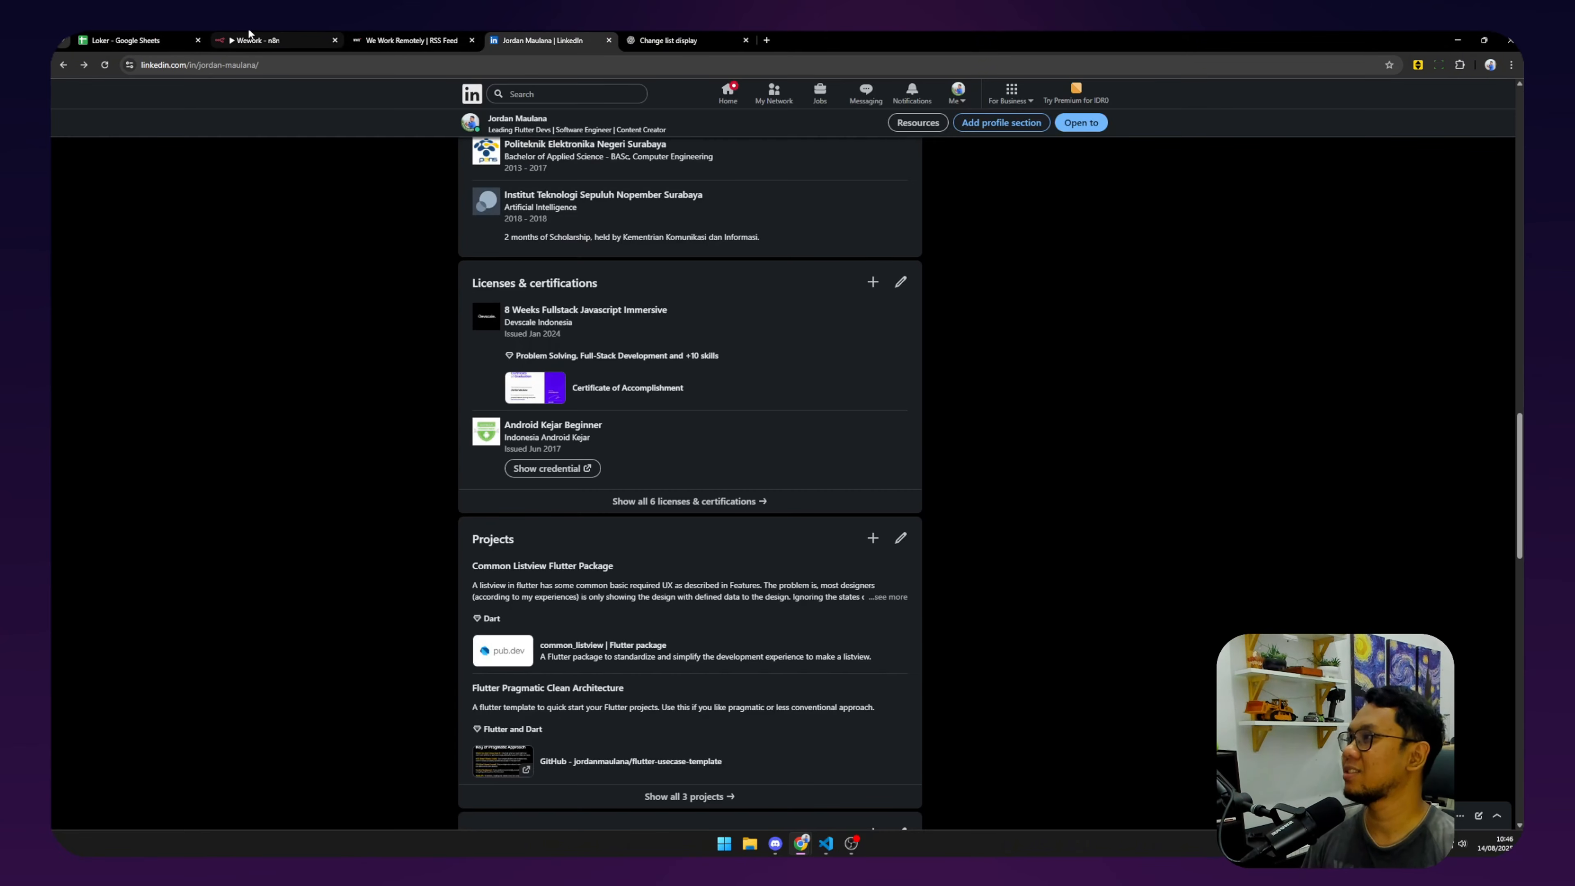
{"action": "left_click", "coordinate": [249, 36]}
{"action": "left_click", "coordinate": [124, 40]}
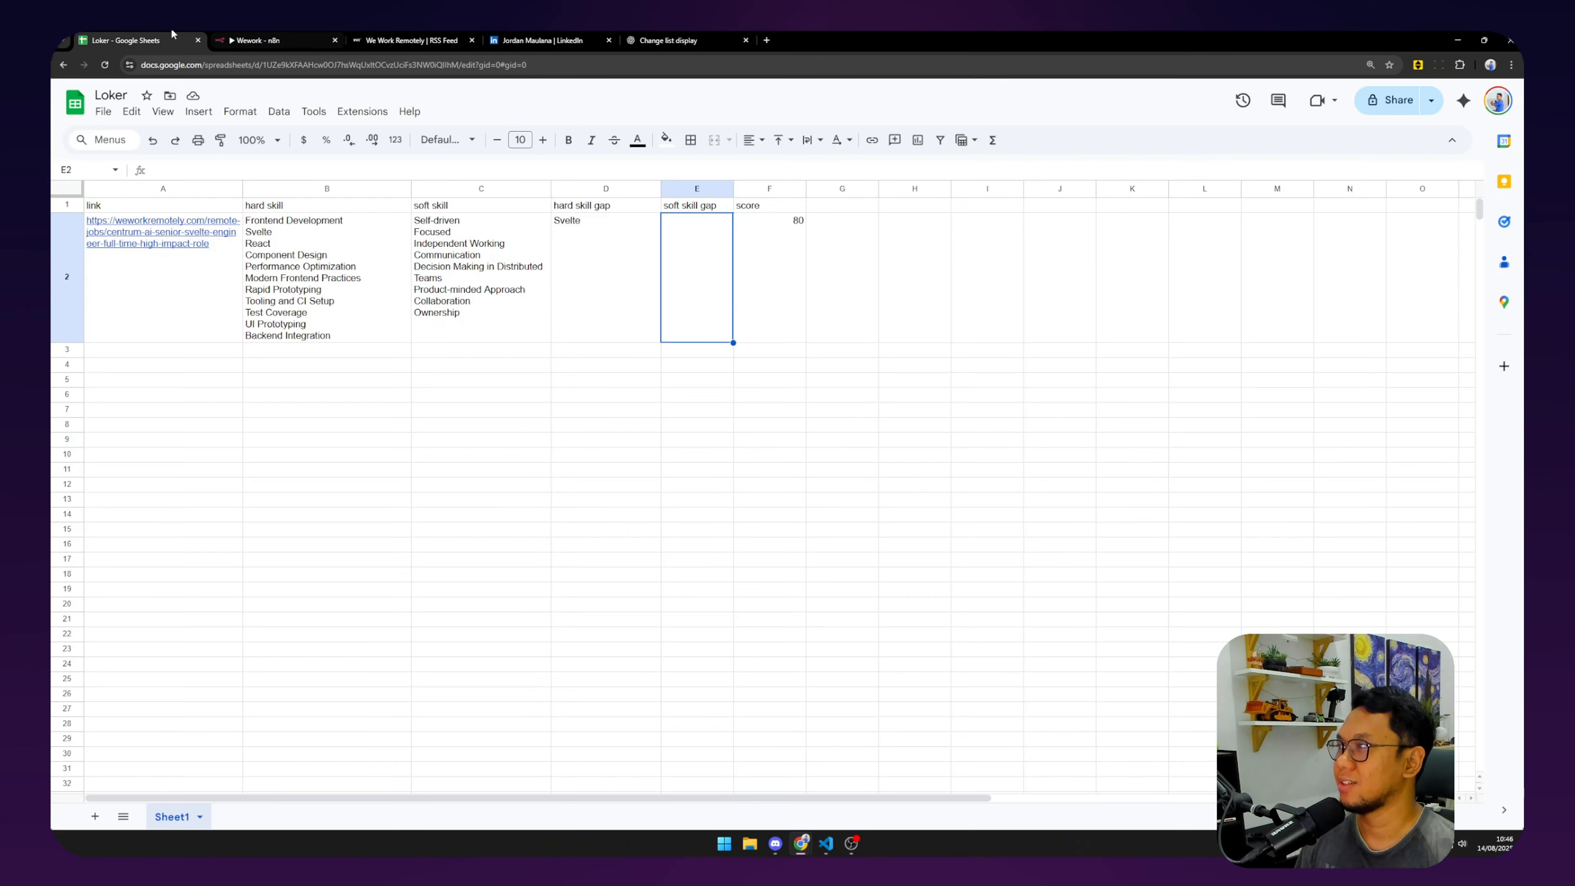
{"action": "left_click", "coordinate": [779, 249]}
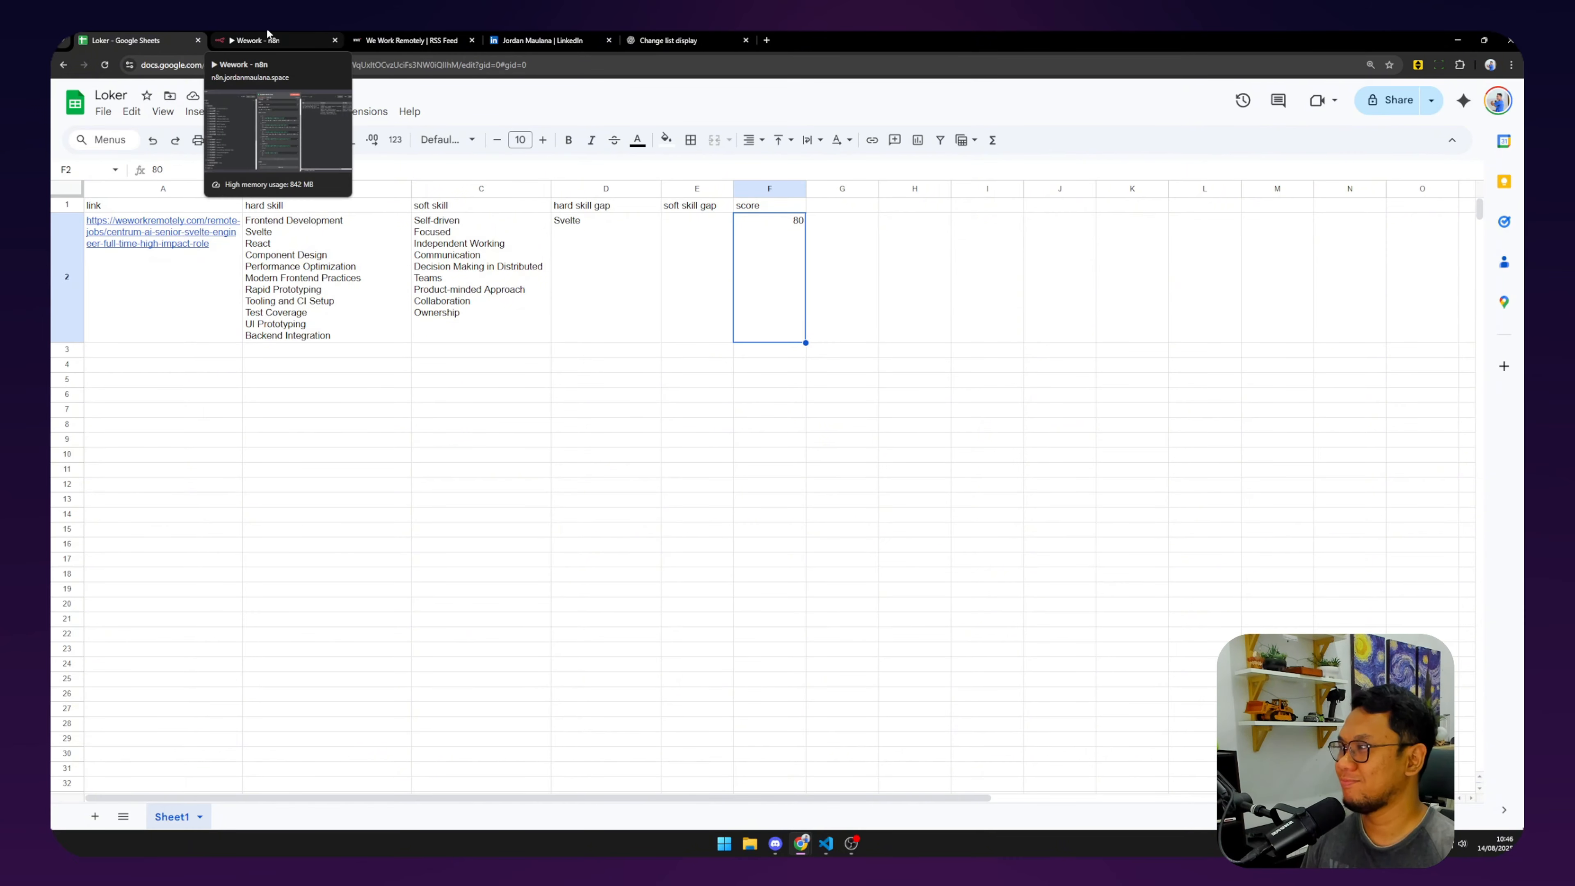
Leave the Append row settings and inspect the Schedule Trigger node's output and settings.
{"action": "left_click", "coordinate": [268, 37]}
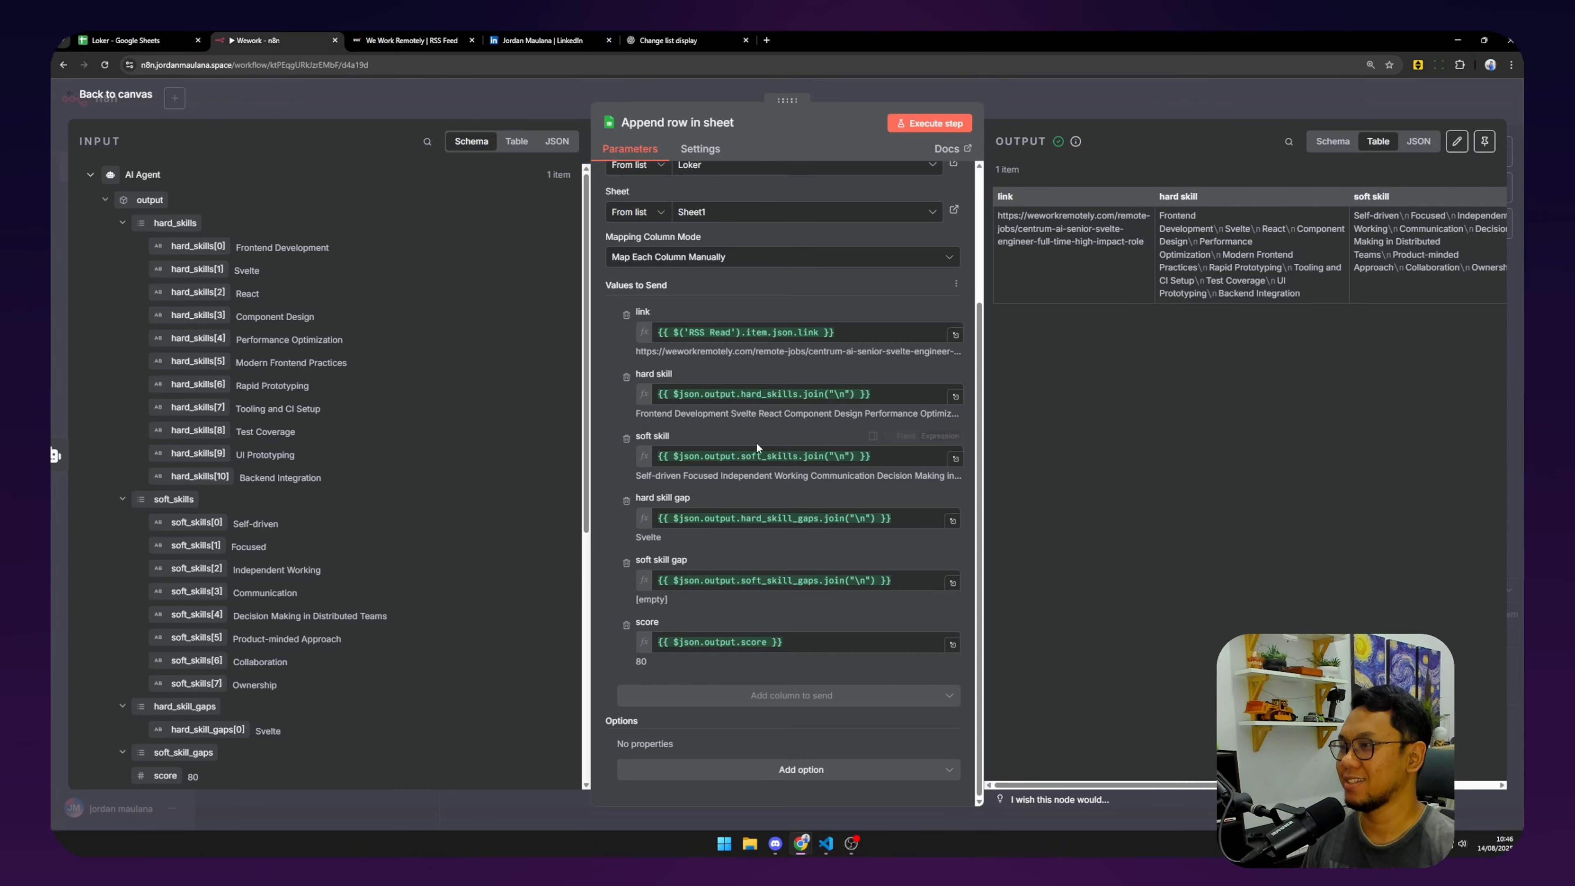
{"action": "left_click", "coordinate": [108, 96]}
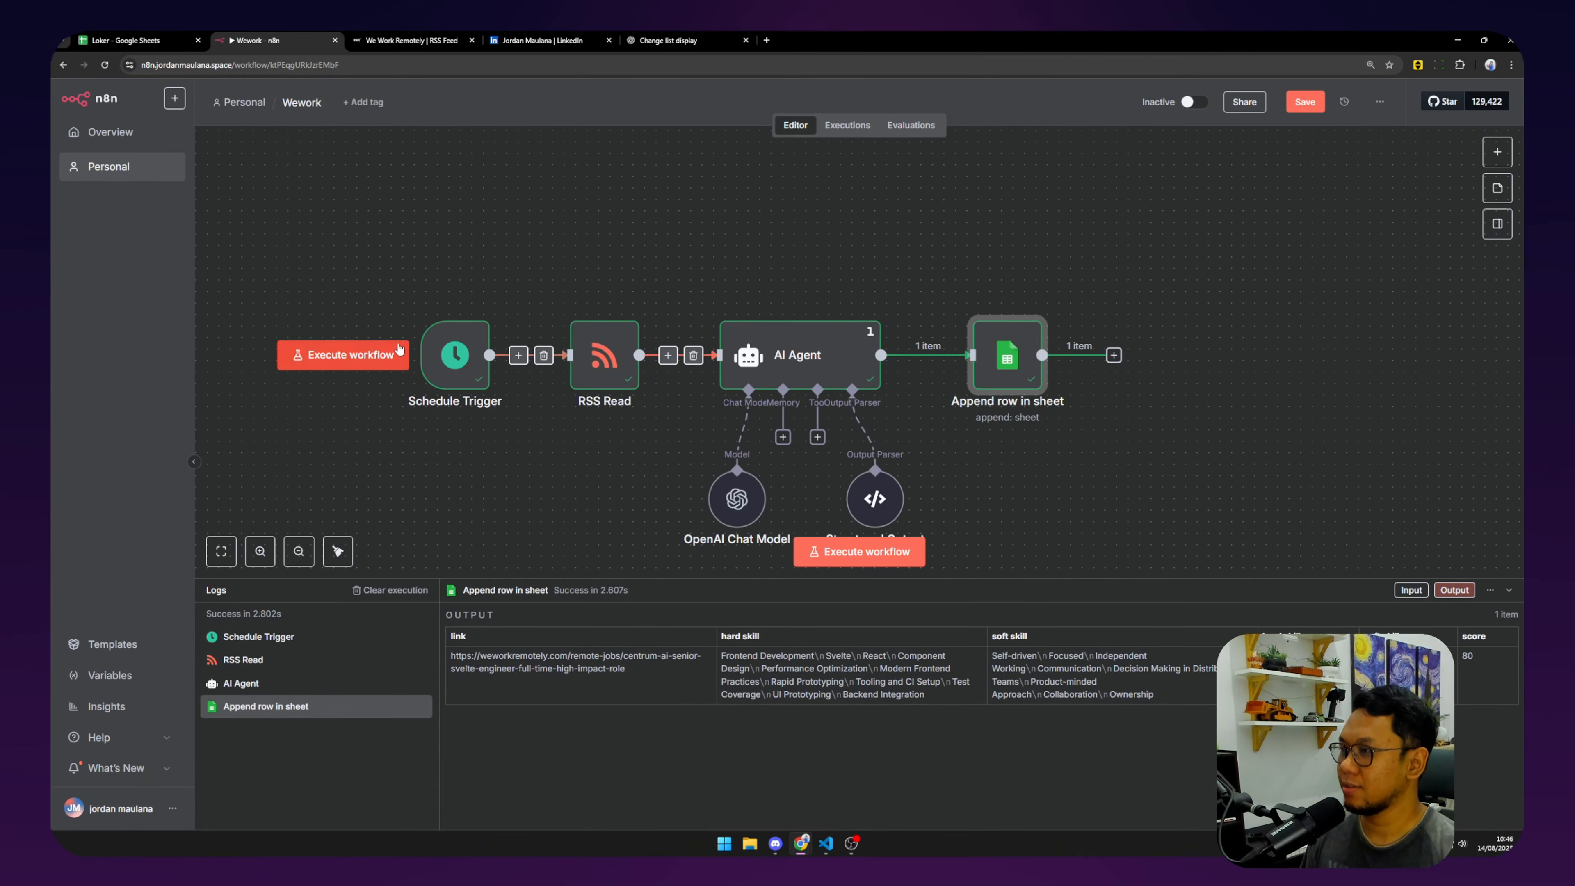
{"action": "left_click", "coordinate": [455, 371]}
{"action": "double_click", "coordinate": [455, 371]}
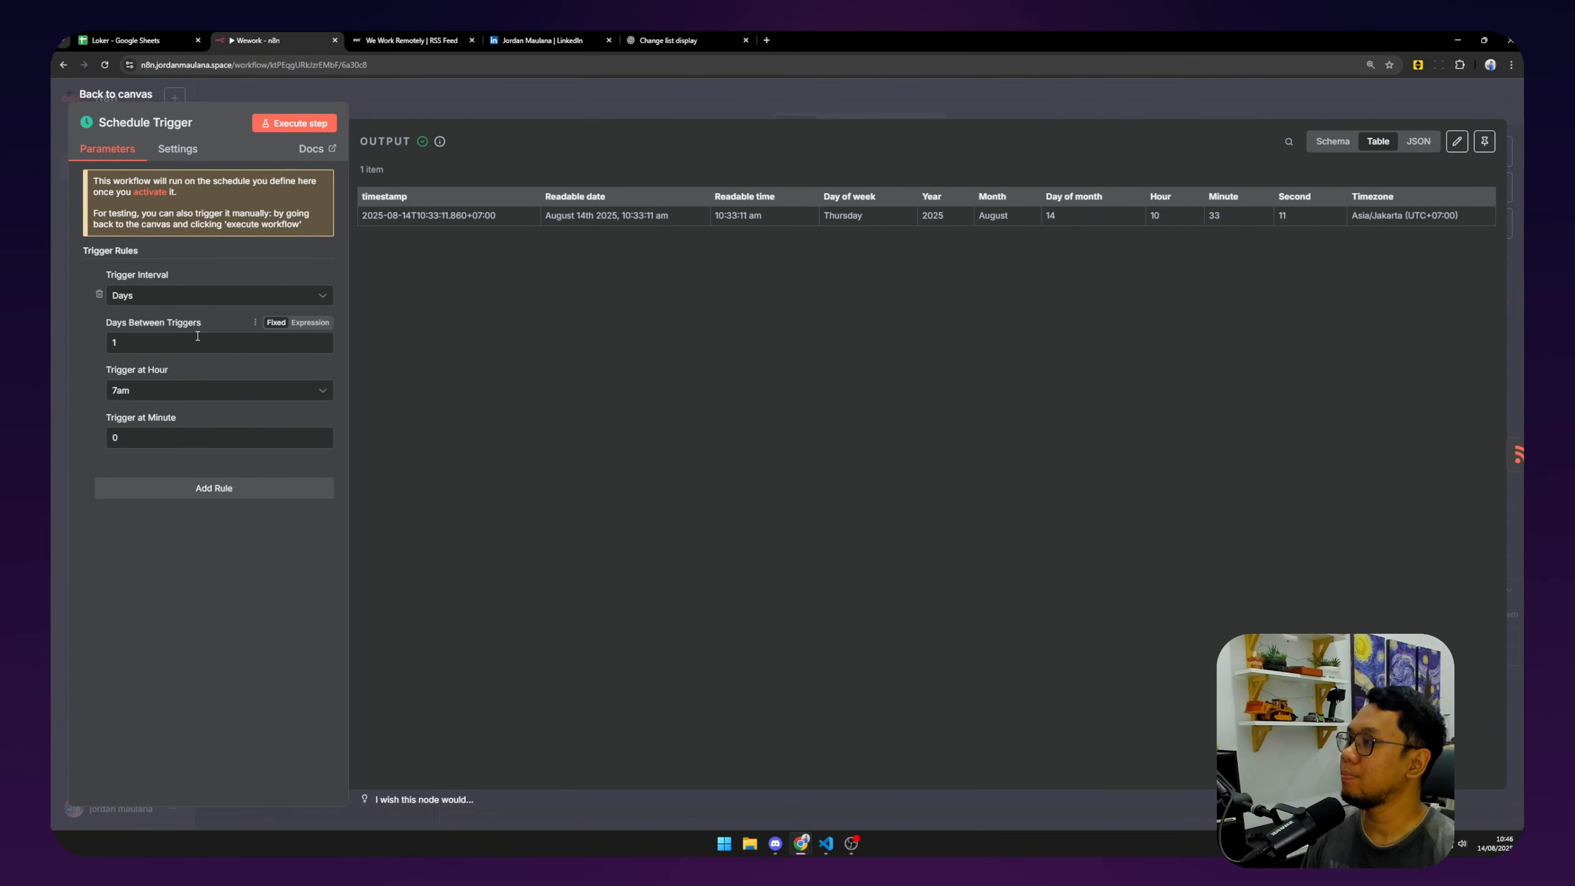
{"action": "left_click", "coordinate": [123, 94]}
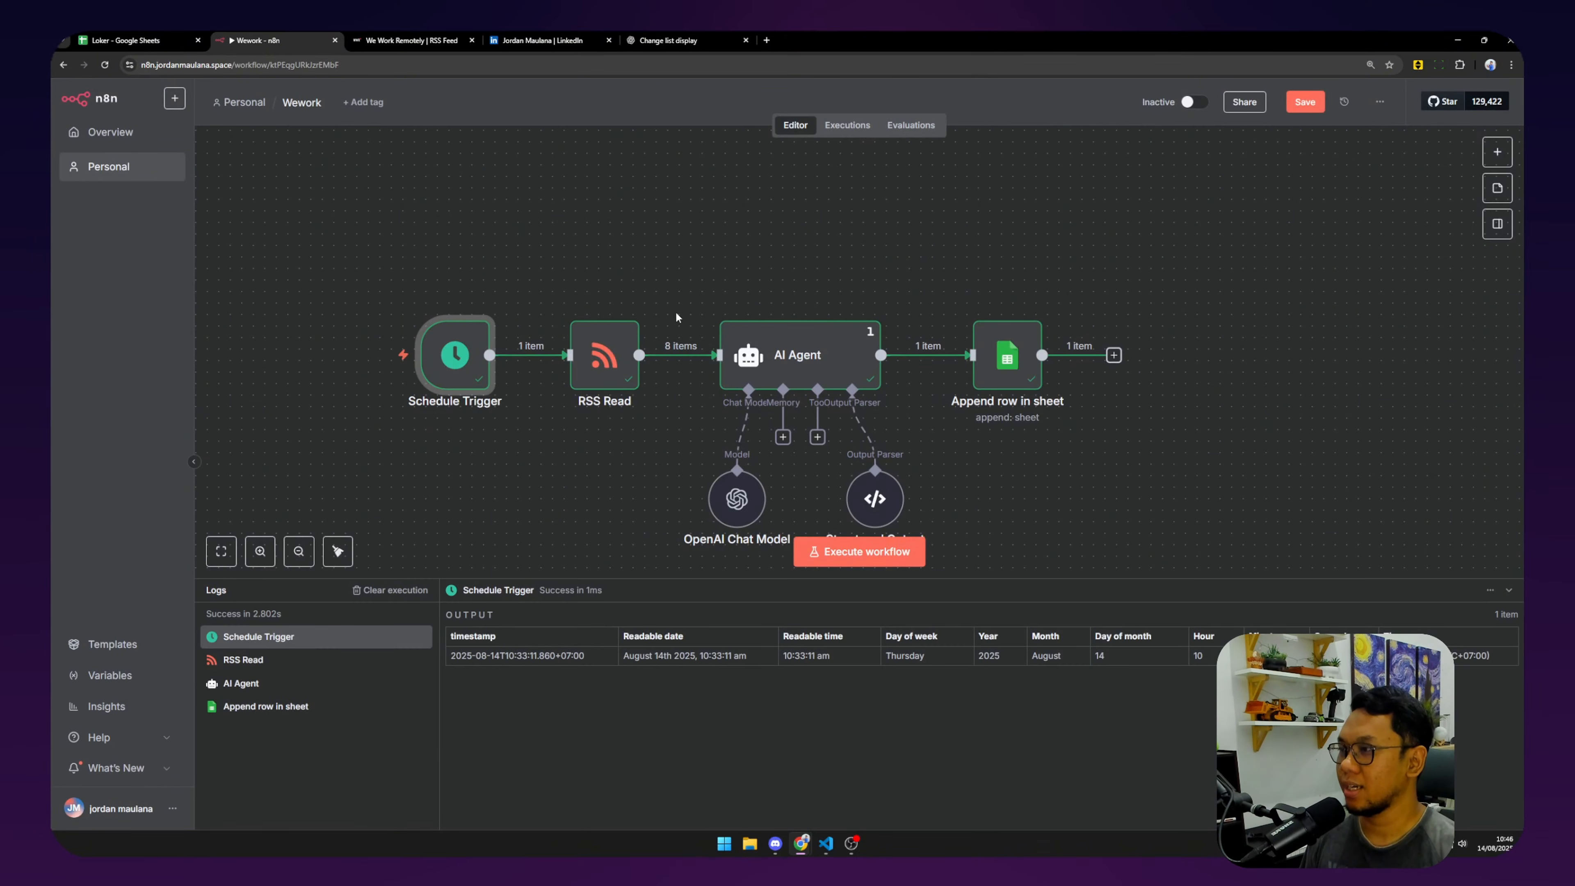
Shift RSS Read slightly left and move AI Agent and Append row in sheet further right.
{"action": "left_click_drag", "start_coordinate": [606, 355], "coordinate": [595, 355]}
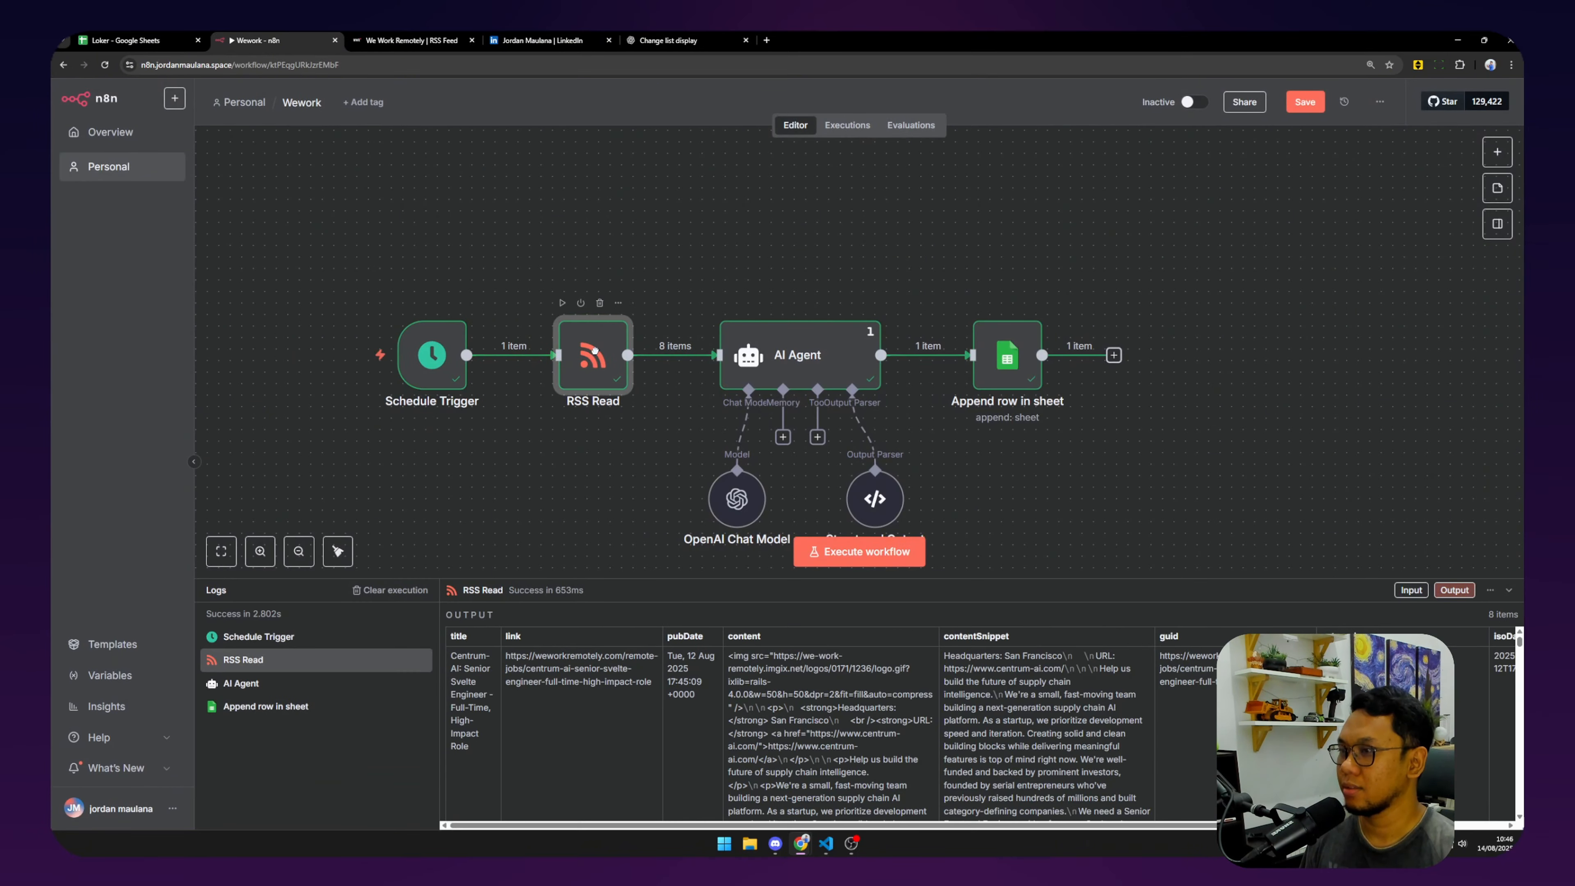
{"action": "left_click", "coordinate": [1220, 269]}
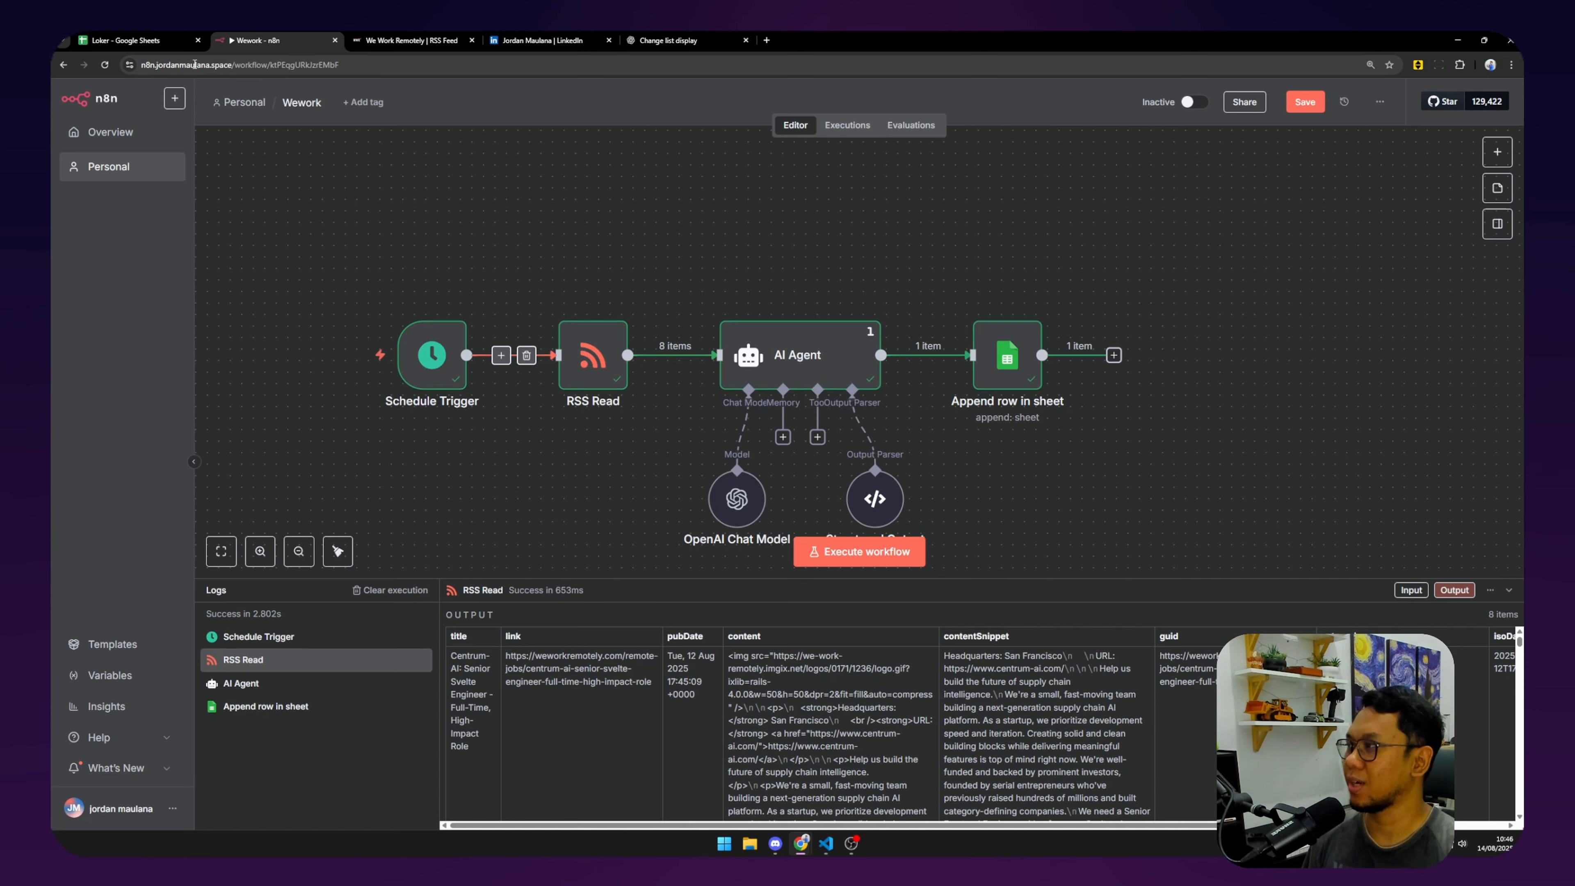
{"action": "left_click", "coordinate": [123, 39]}
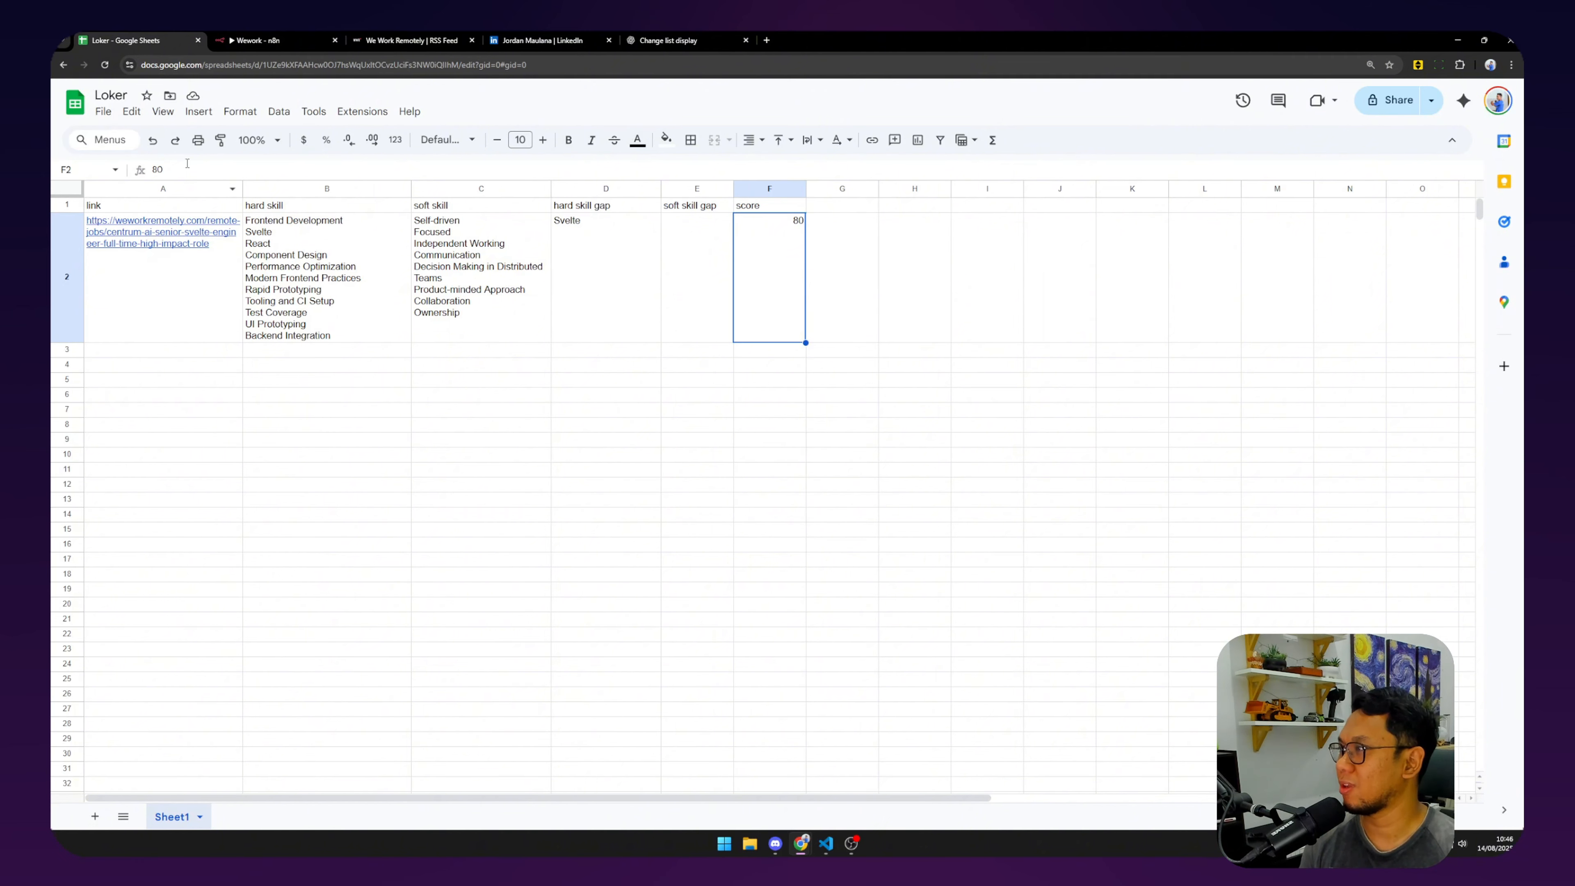
{"action": "left_click", "coordinate": [255, 40]}
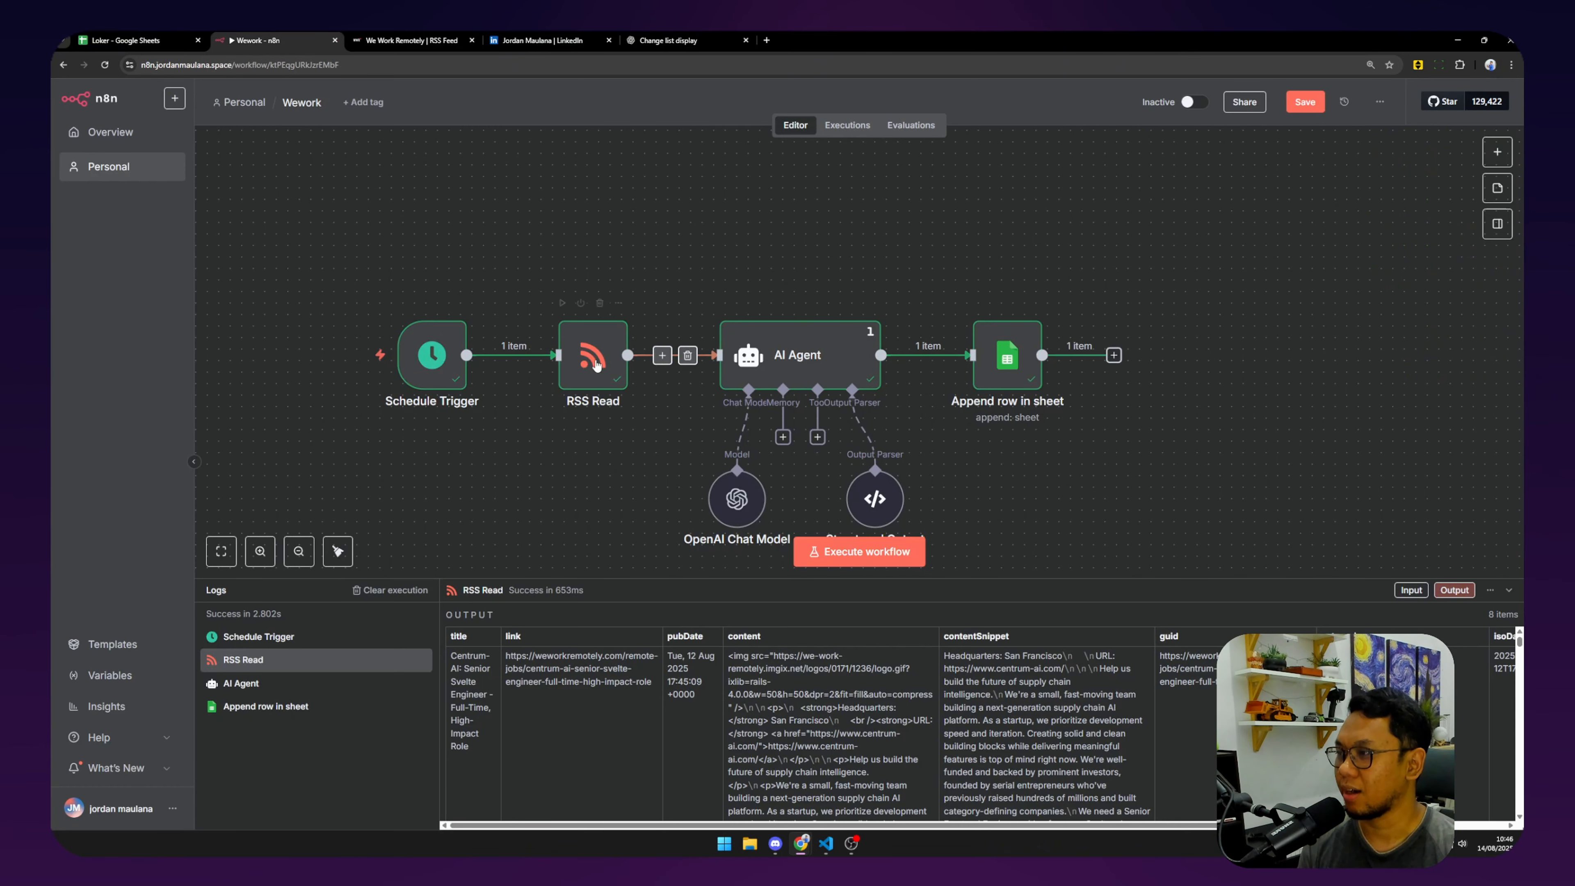
{"action": "mouse_move", "coordinate": [595, 364]}
{"action": "left_mouse_down"}
{"action": "mouse_move", "coordinate": [616, 365]}
{"action": "mouse_move", "coordinate": [572, 365]}
{"action": "left_mouse_up"}
{"action": "left_click_drag", "start_coordinate": [875, 372], "coordinate": [910, 372]}
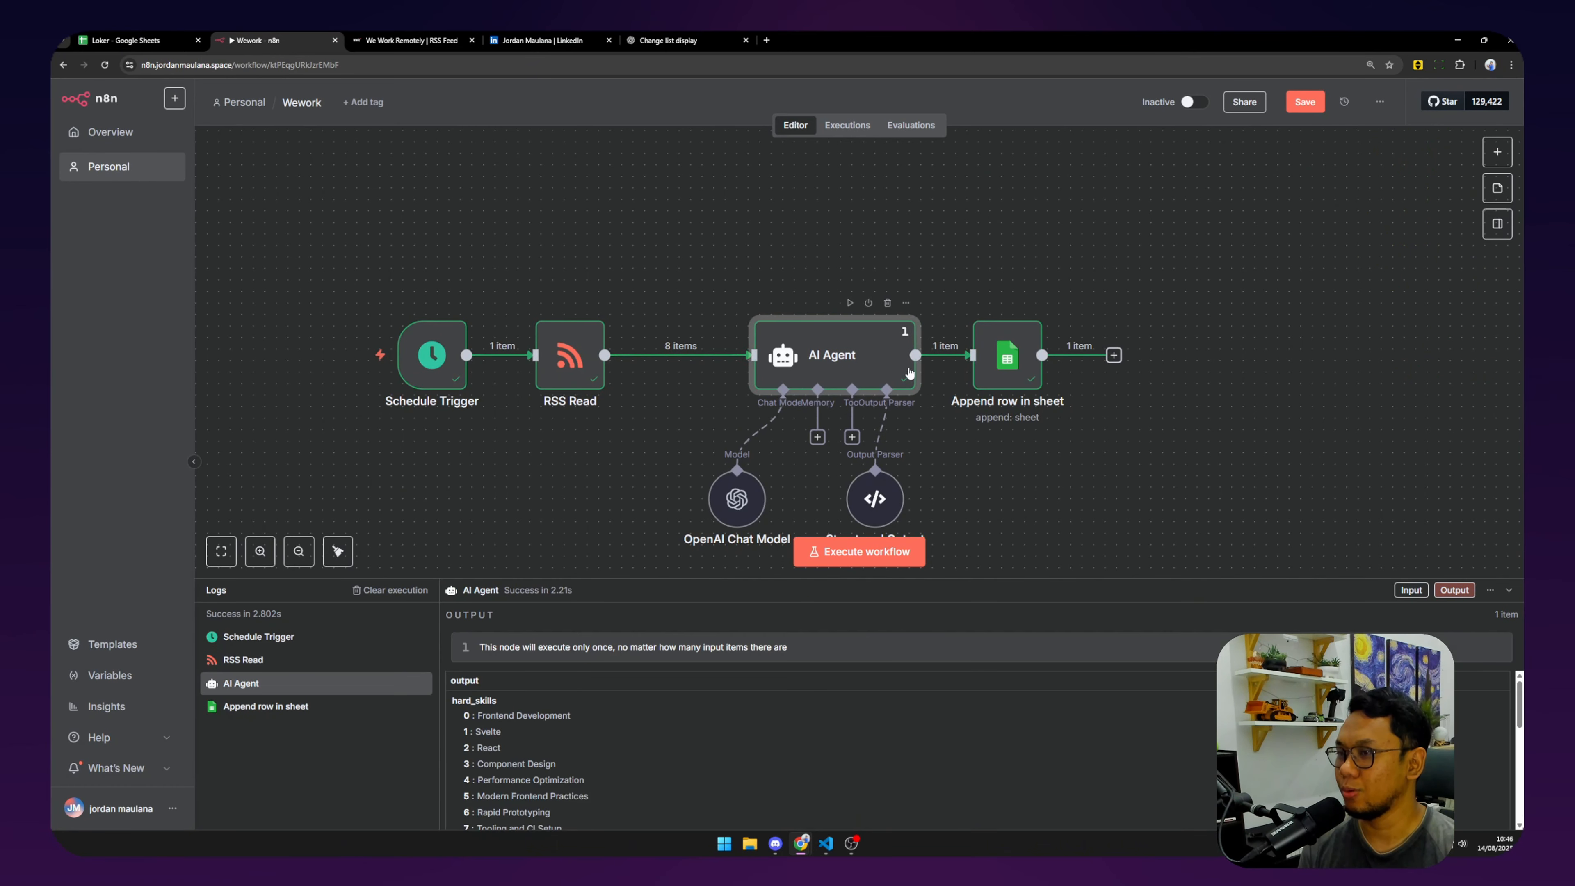
{"action": "left_click_drag", "start_coordinate": [1004, 376], "coordinate": [1107, 377]}
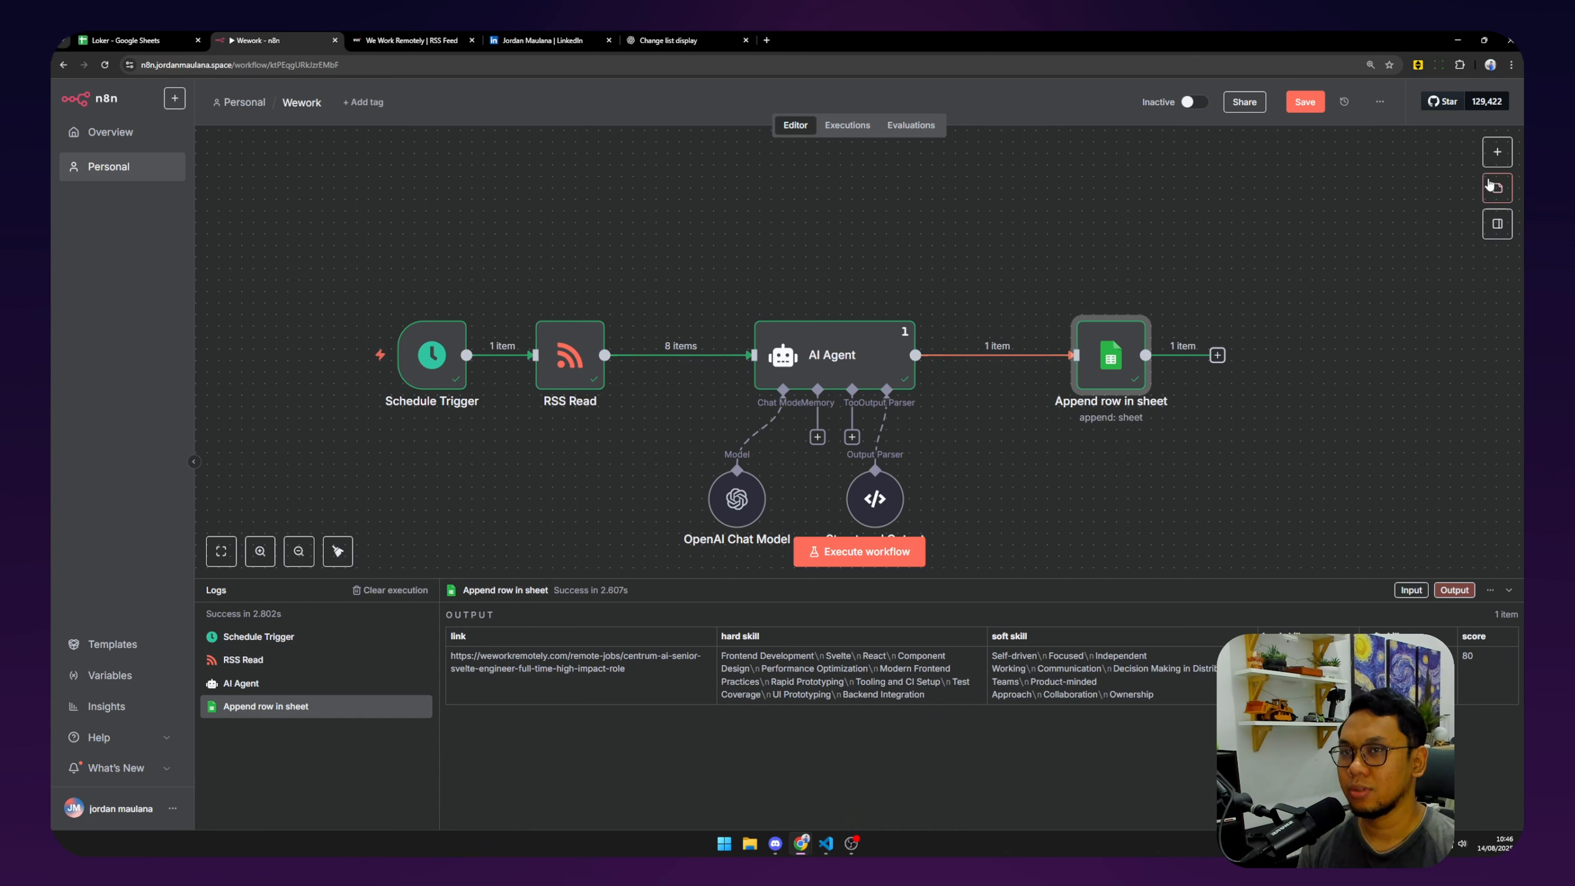
Add a Flow > If node, drop its link from Append row in sheet, and place it above.
{"action": "left_click", "coordinate": [1496, 151]}
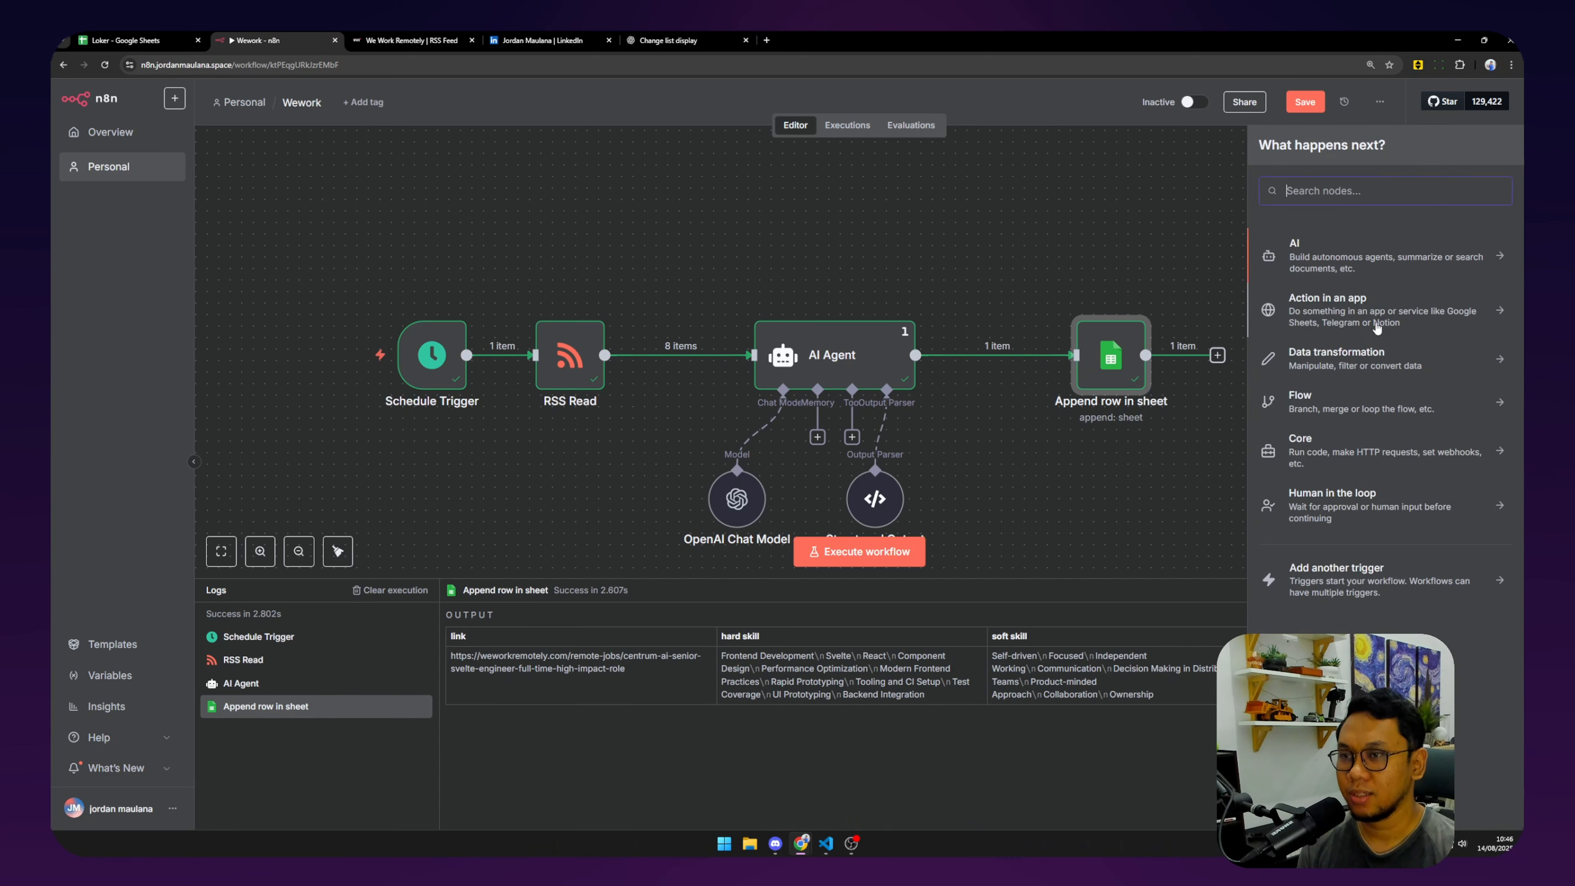
{"action": "left_click", "coordinate": [1370, 402]}
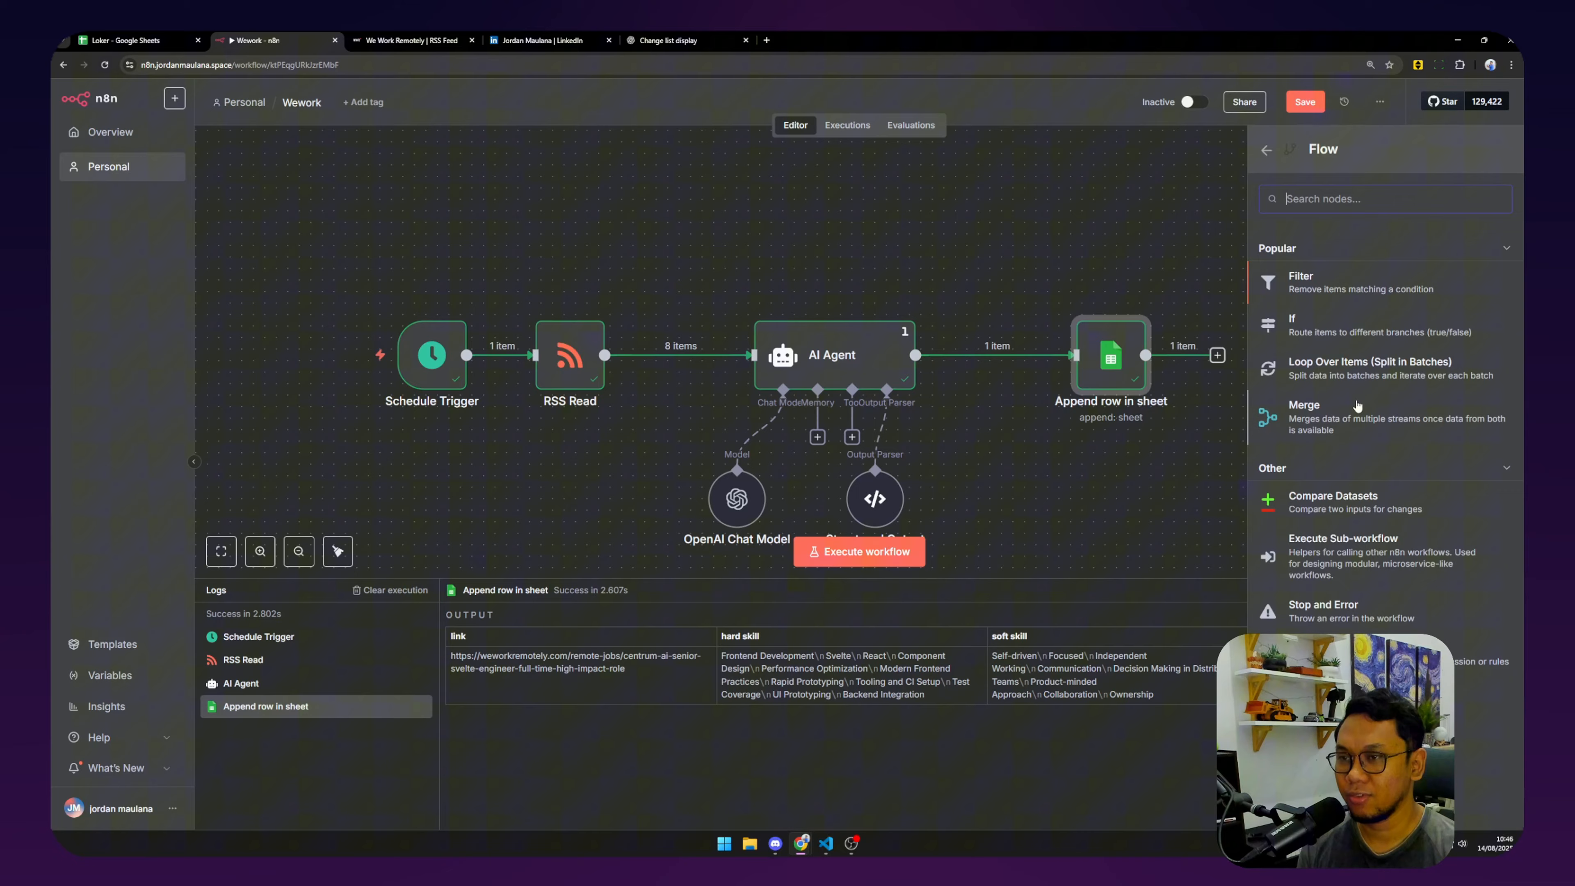
{"action": "left_click", "coordinate": [1368, 326]}
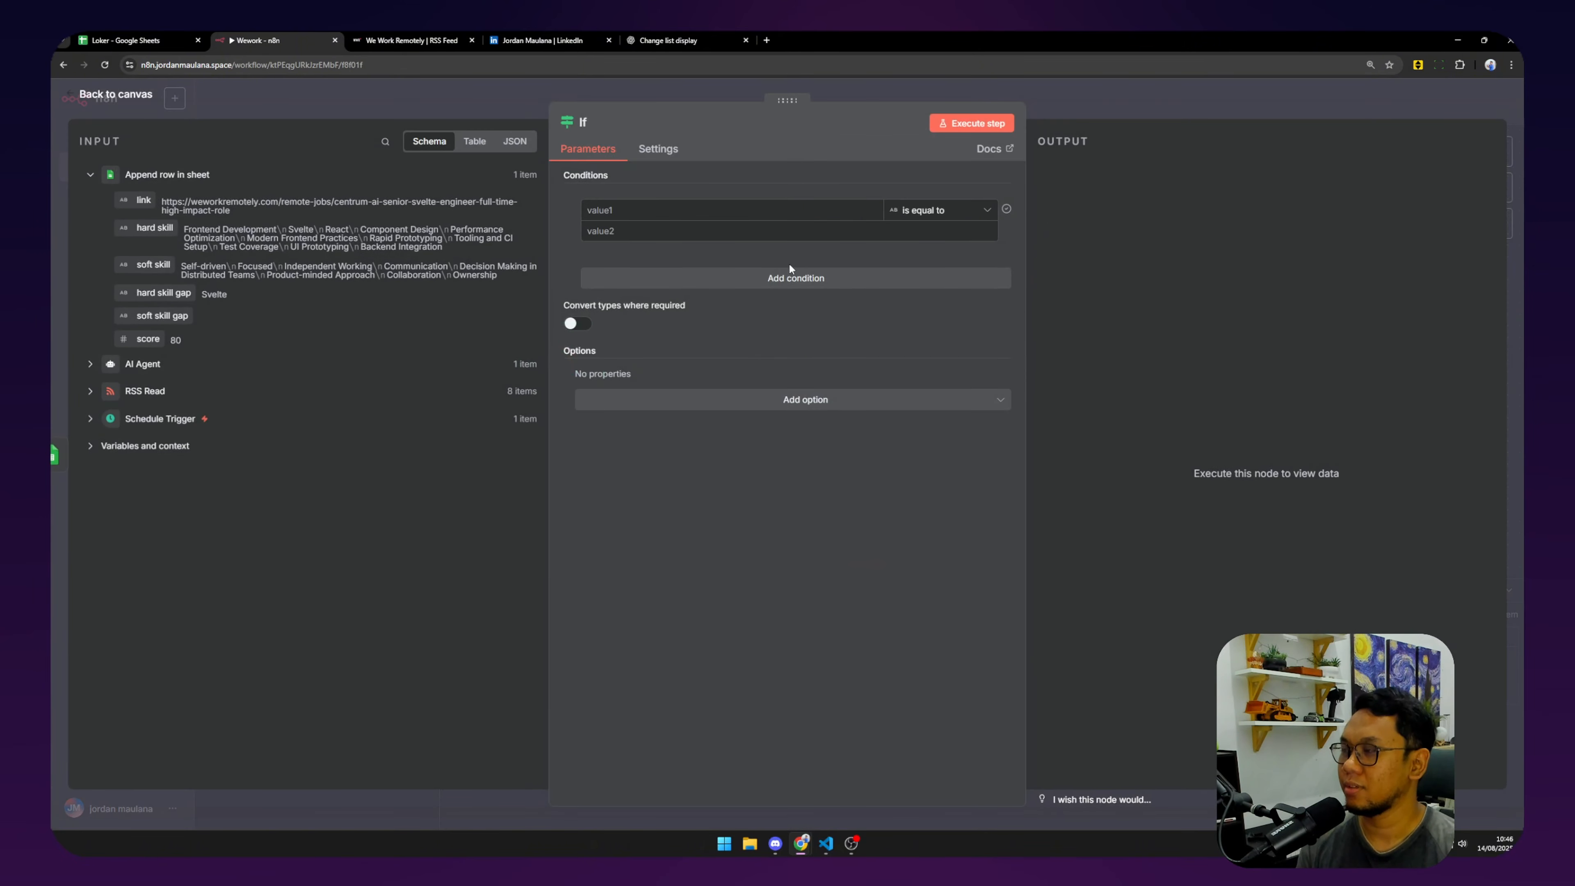
{"action": "left_click", "coordinate": [108, 99]}
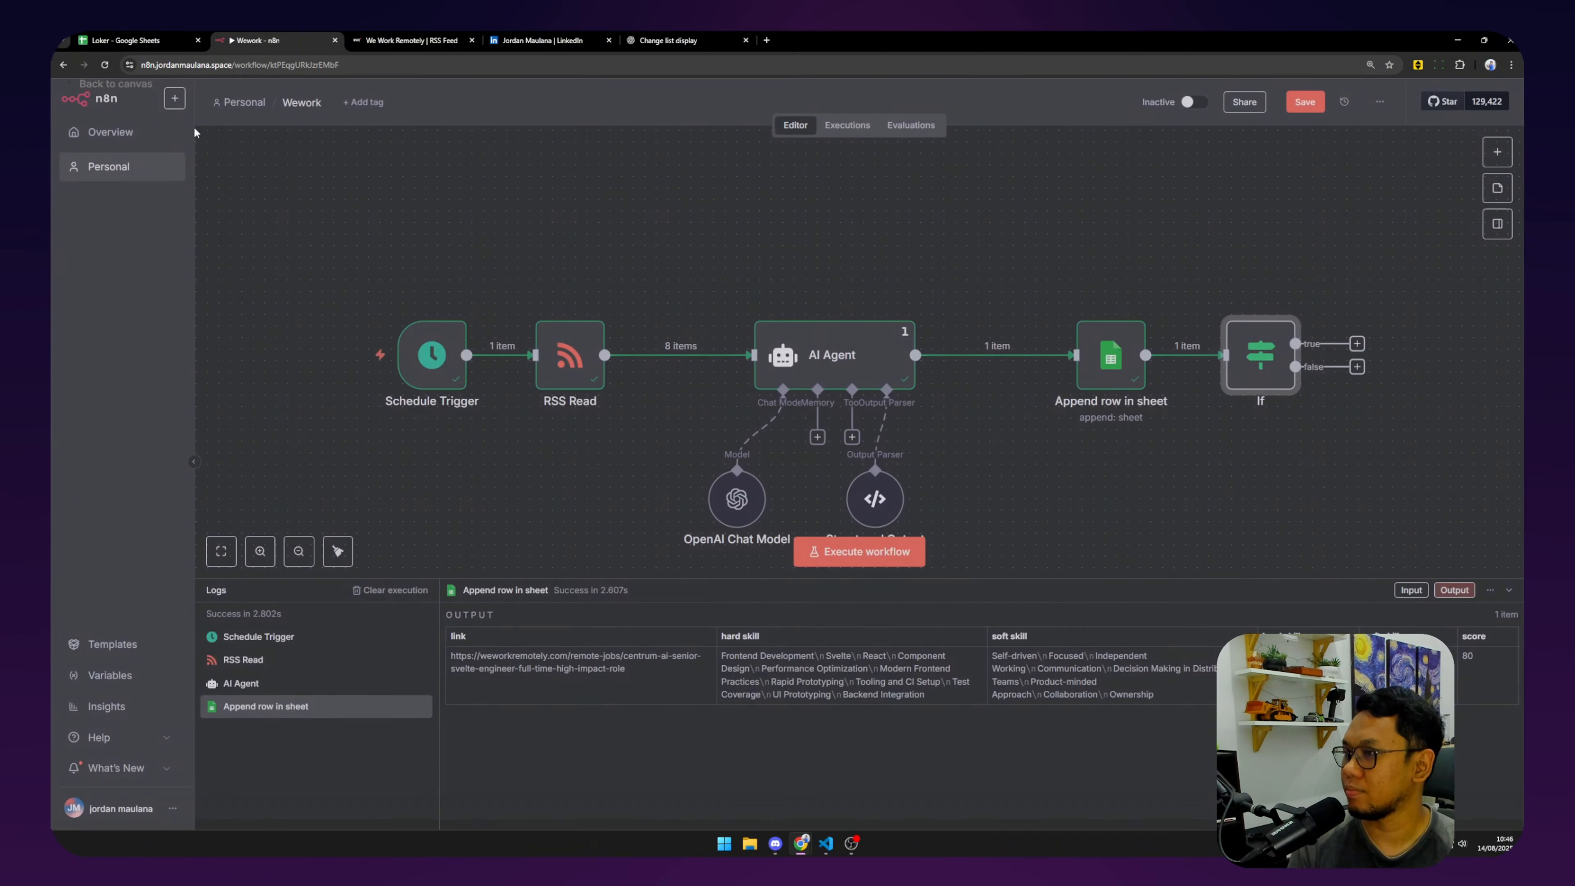
{"action": "left_click", "coordinate": [1201, 355]}
{"action": "left_click_drag", "start_coordinate": [1246, 360], "coordinate": [753, 250]}
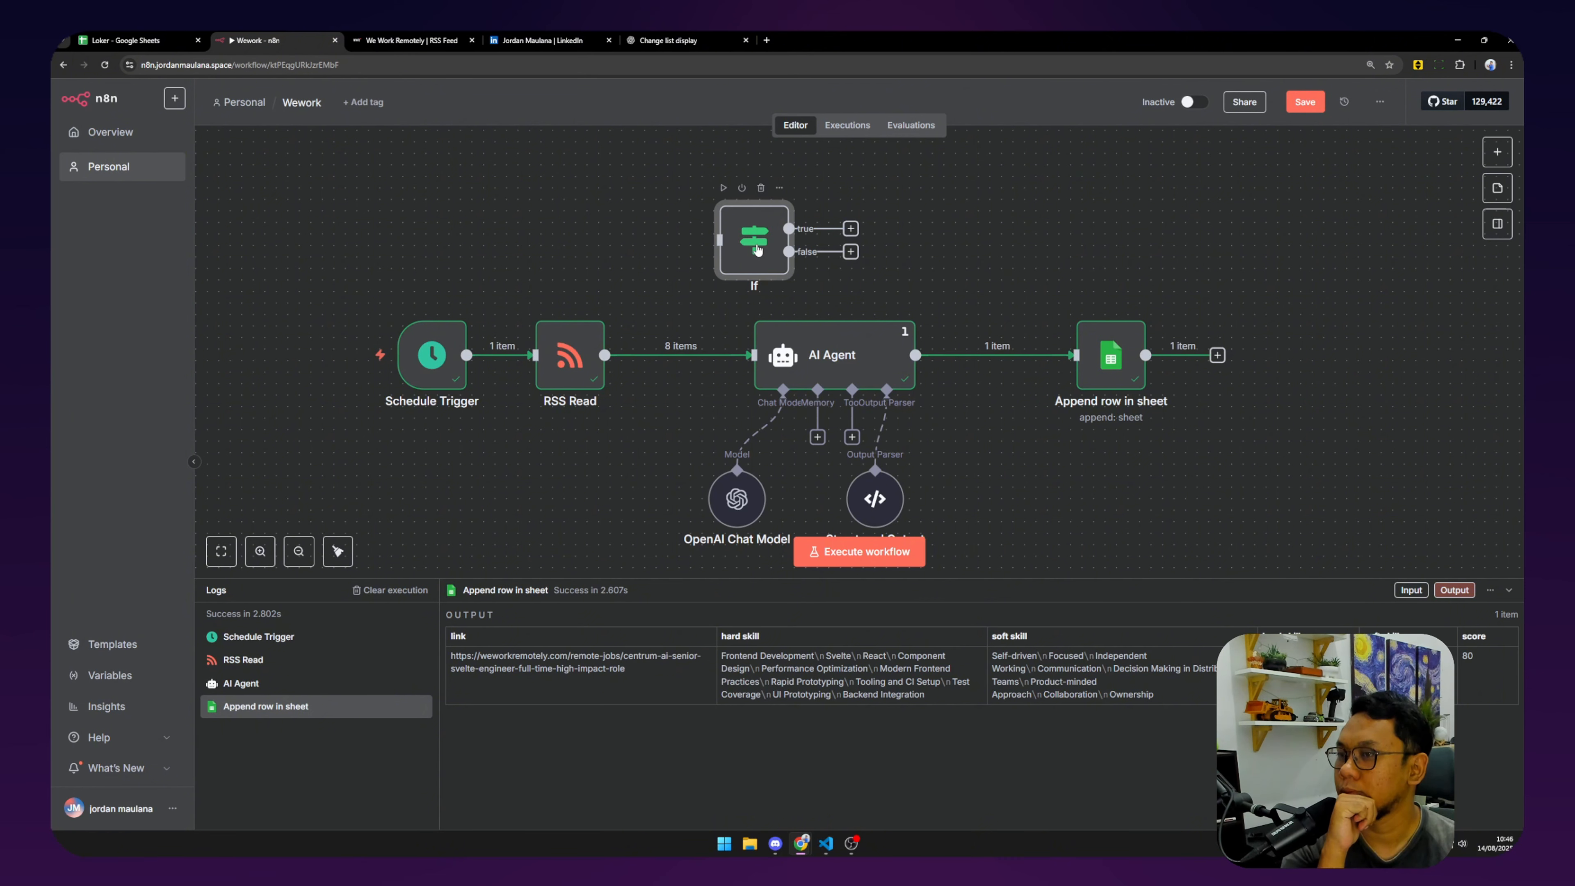
Add a Google Sheets Get row(s) in sheet node via the 'google' node search.
{"action": "left_click", "coordinate": [1492, 155]}
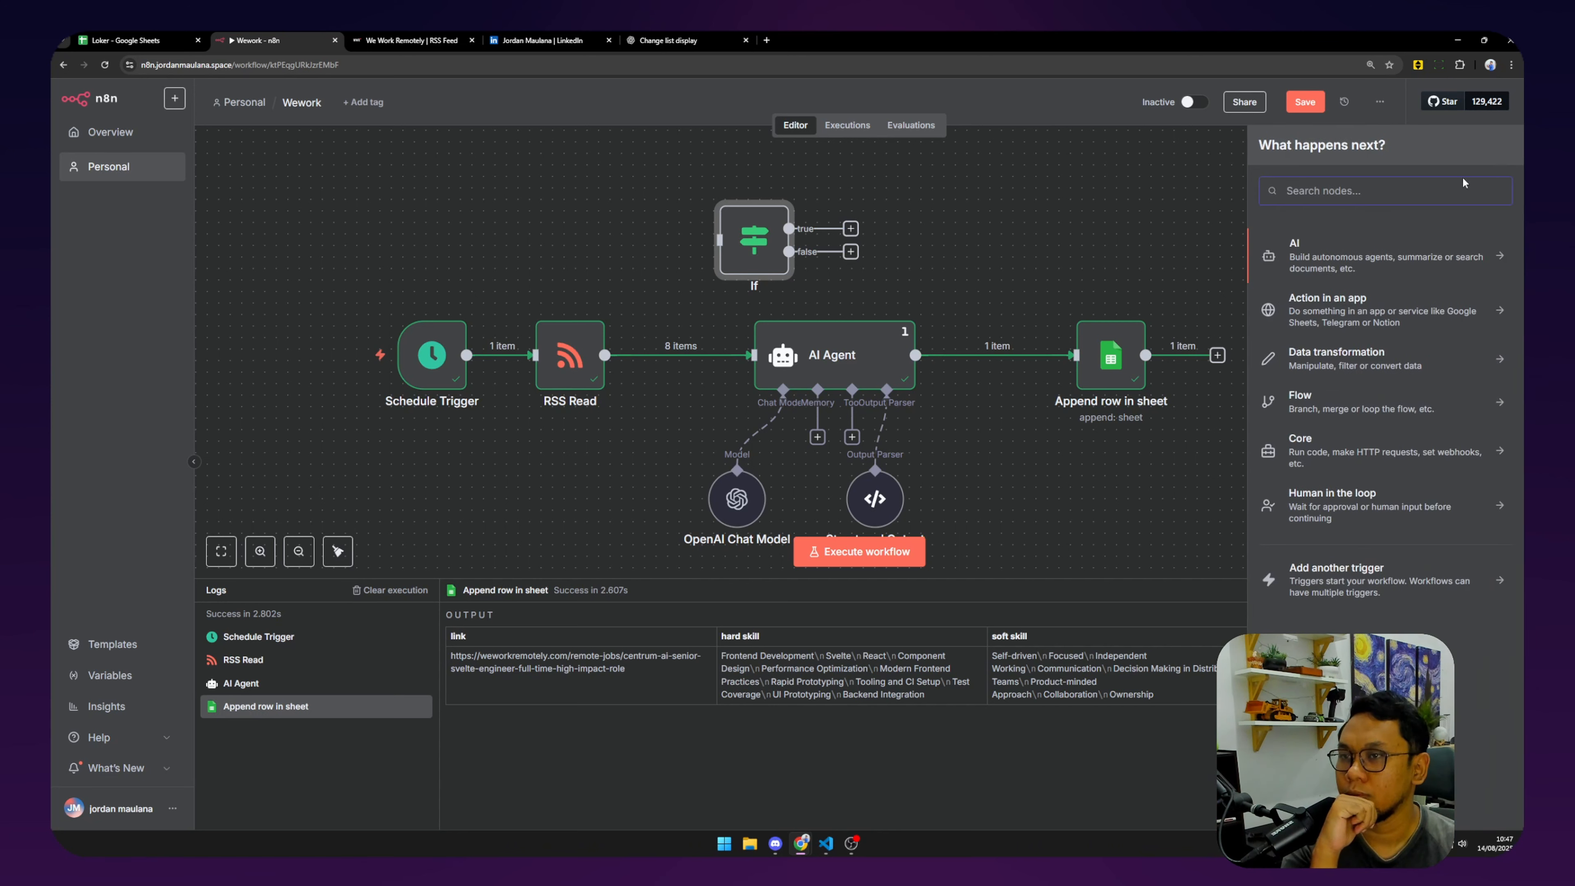
{"action": "type", "text": "ex"}
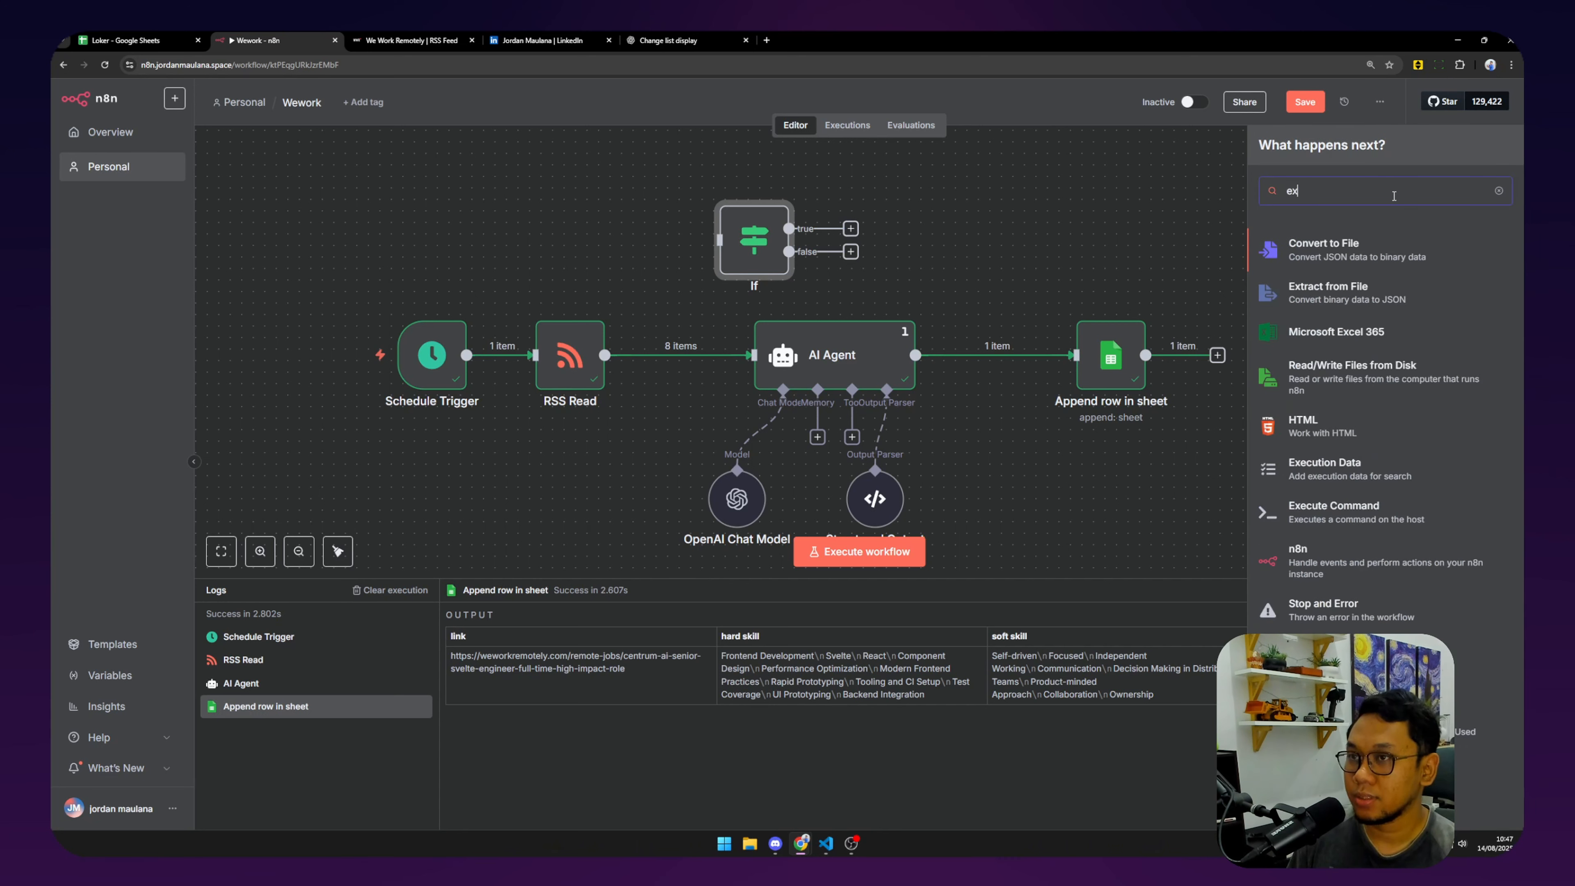
{"action": "key", "text": "BackSpace"}
{"action": "key", "text": "BackSpace"}
{"action": "type", "text": "google"}
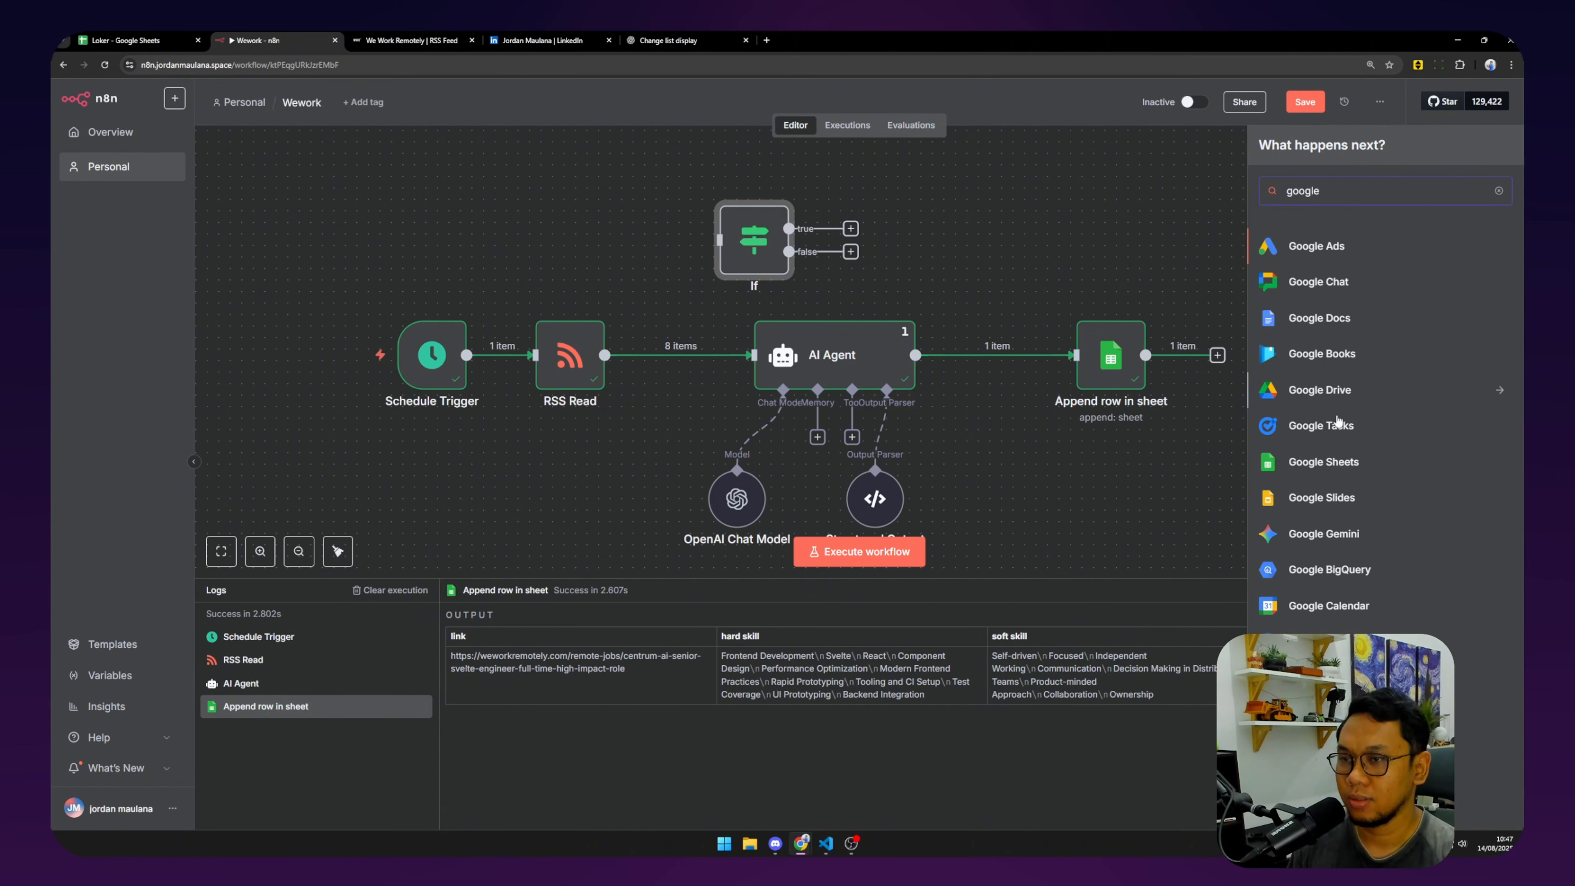
{"action": "left_click", "coordinate": [1332, 459]}
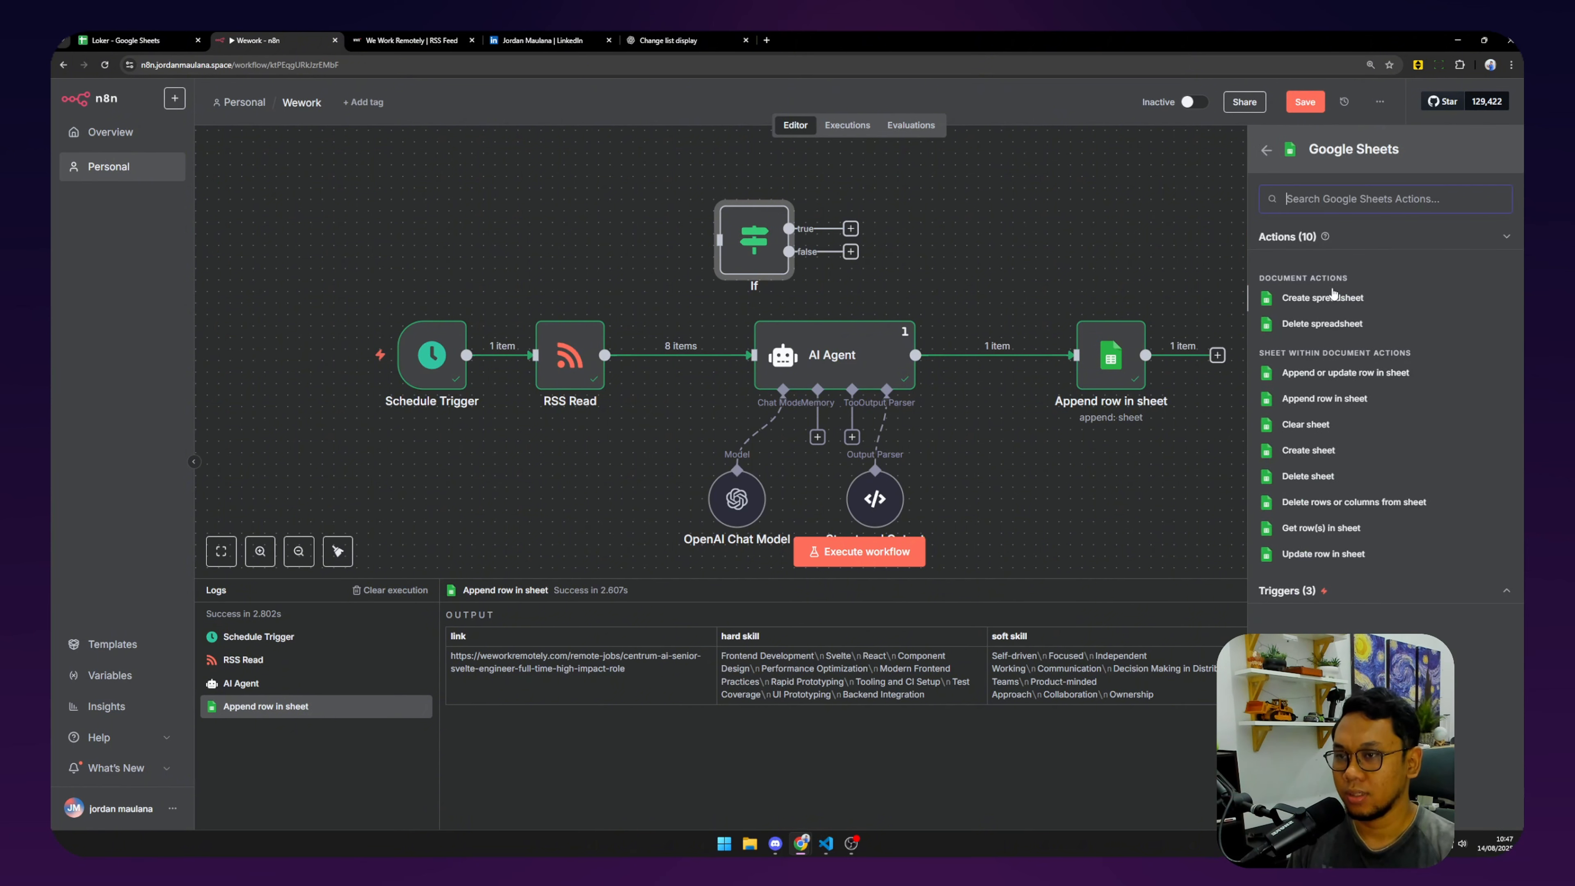
{"action": "left_click", "coordinate": [1339, 529]}
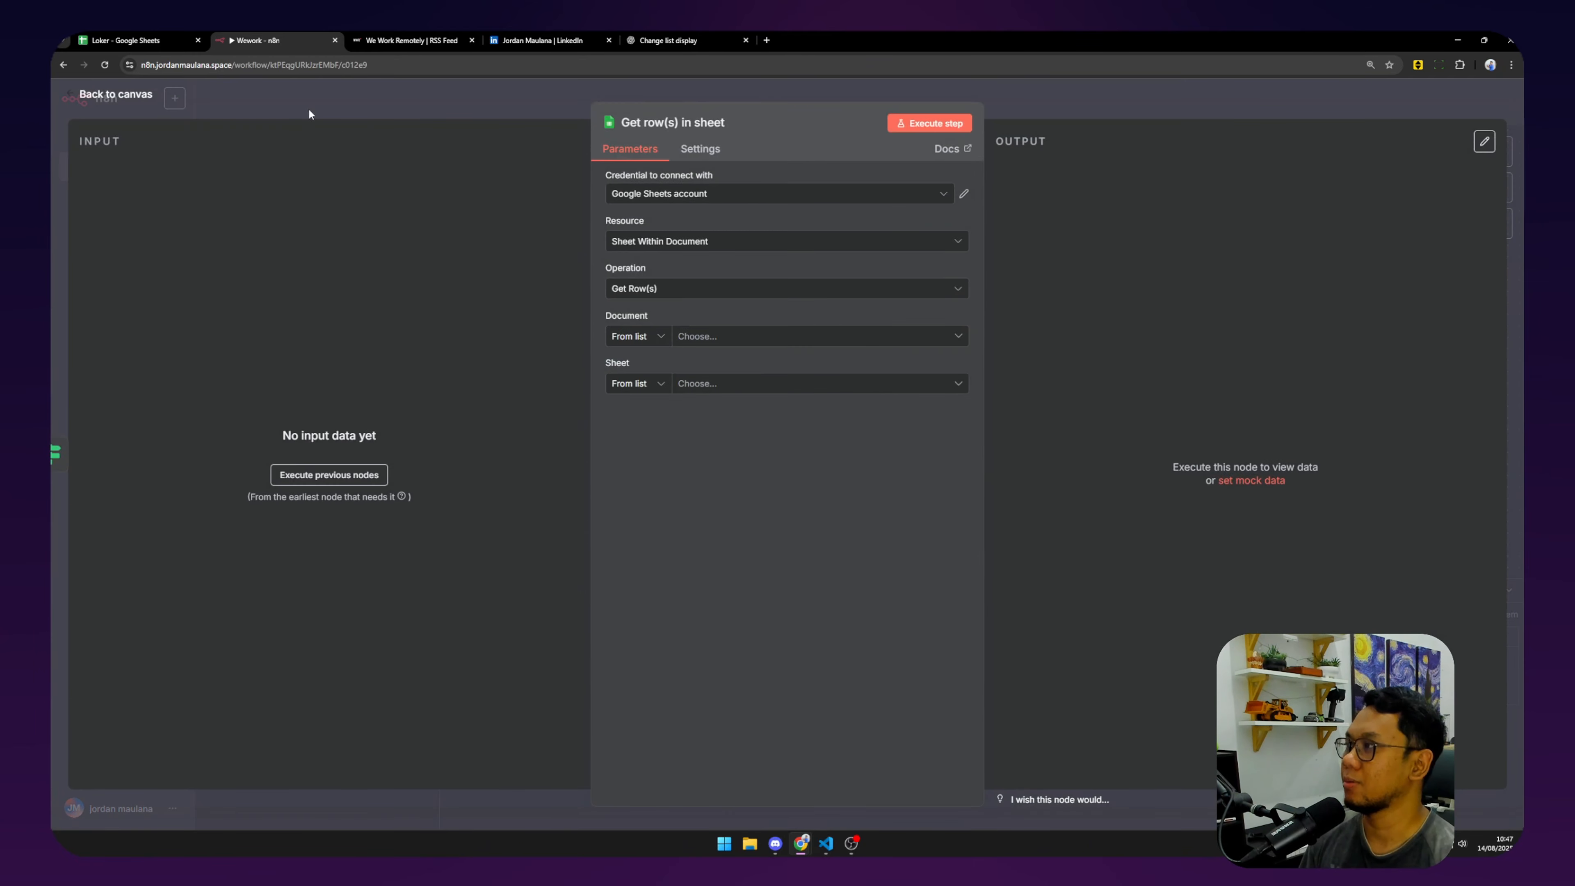
{"action": "left_click", "coordinate": [123, 91]}
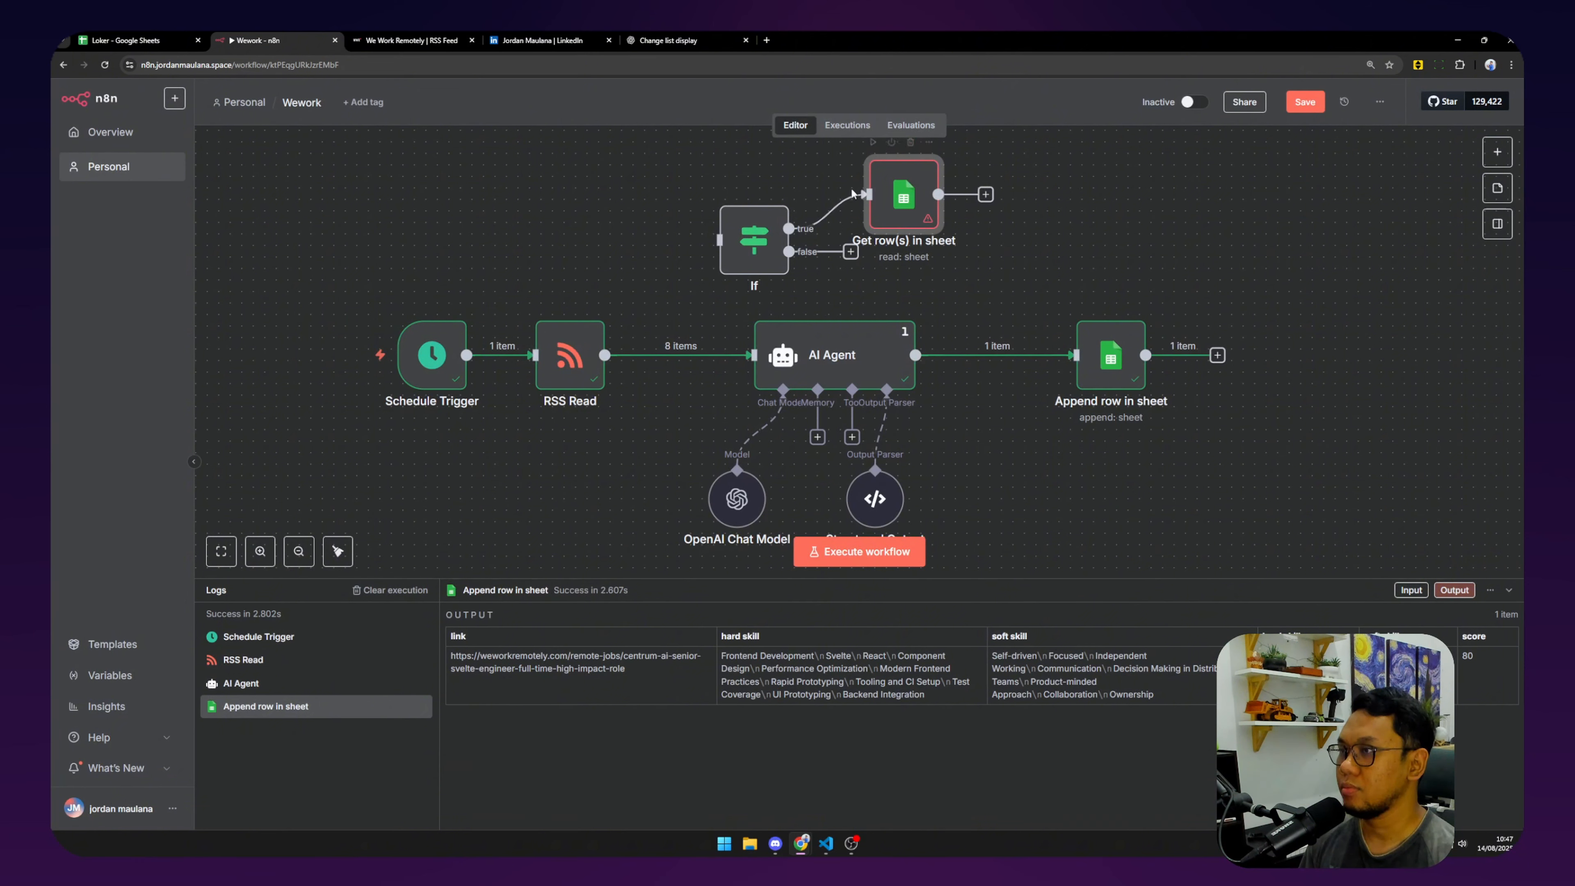
Detach Get row(s) from If and rearrange the AI Agent, If and Get row(s) nodes.
{"action": "left_click", "coordinate": [842, 214]}
{"action": "left_click_drag", "start_coordinate": [806, 363], "coordinate": [933, 363]}
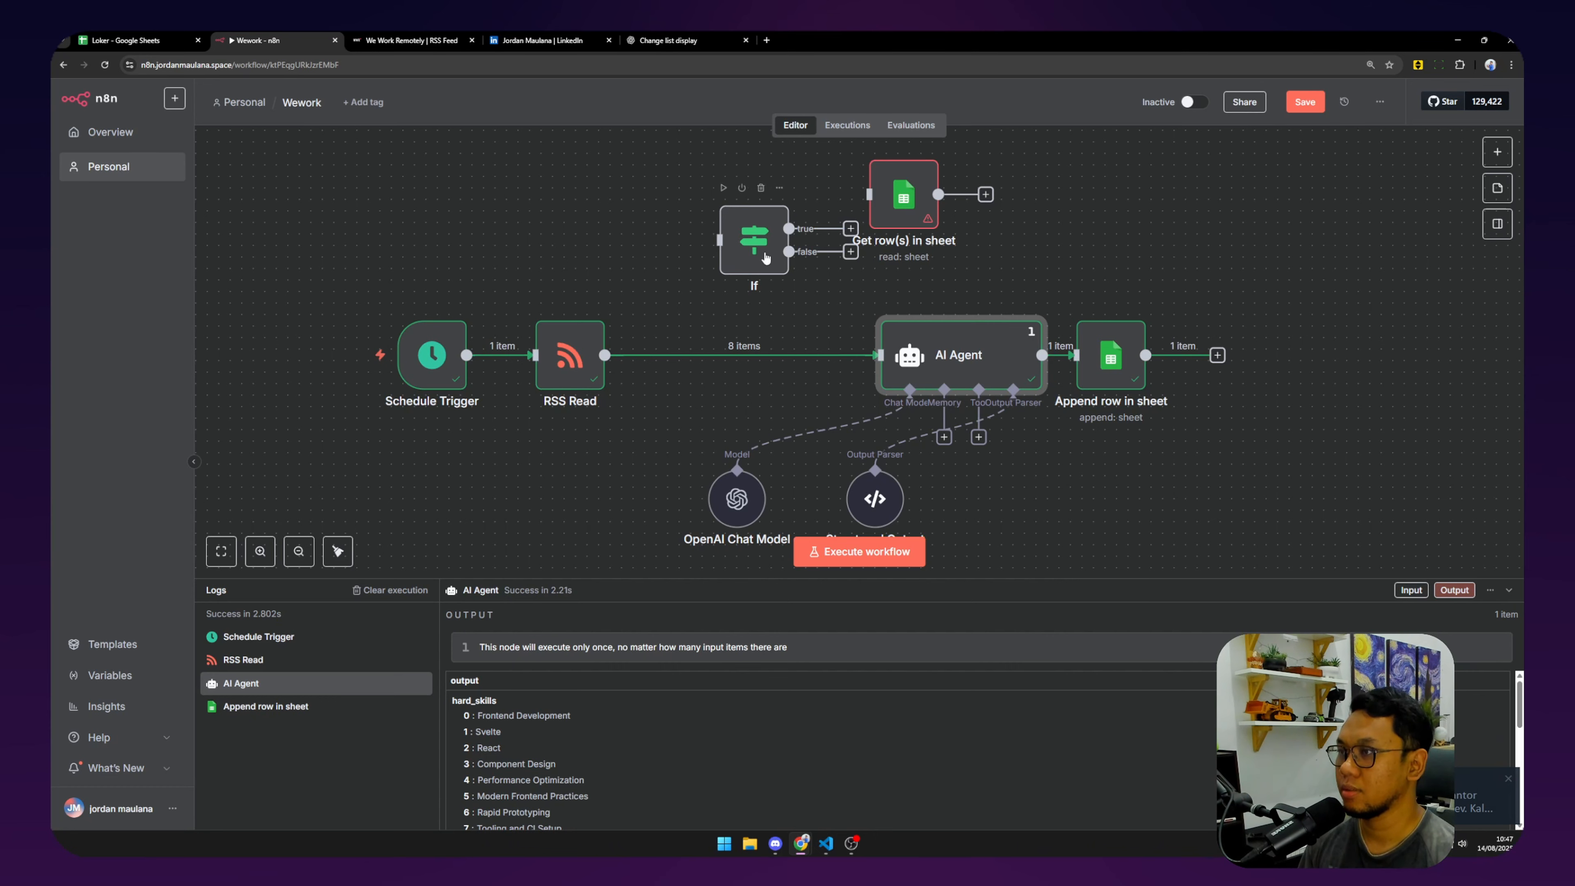
{"action": "left_click_drag", "start_coordinate": [764, 255], "coordinate": [1142, 266]}
{"action": "left_click_drag", "start_coordinate": [910, 224], "coordinate": [689, 234]}
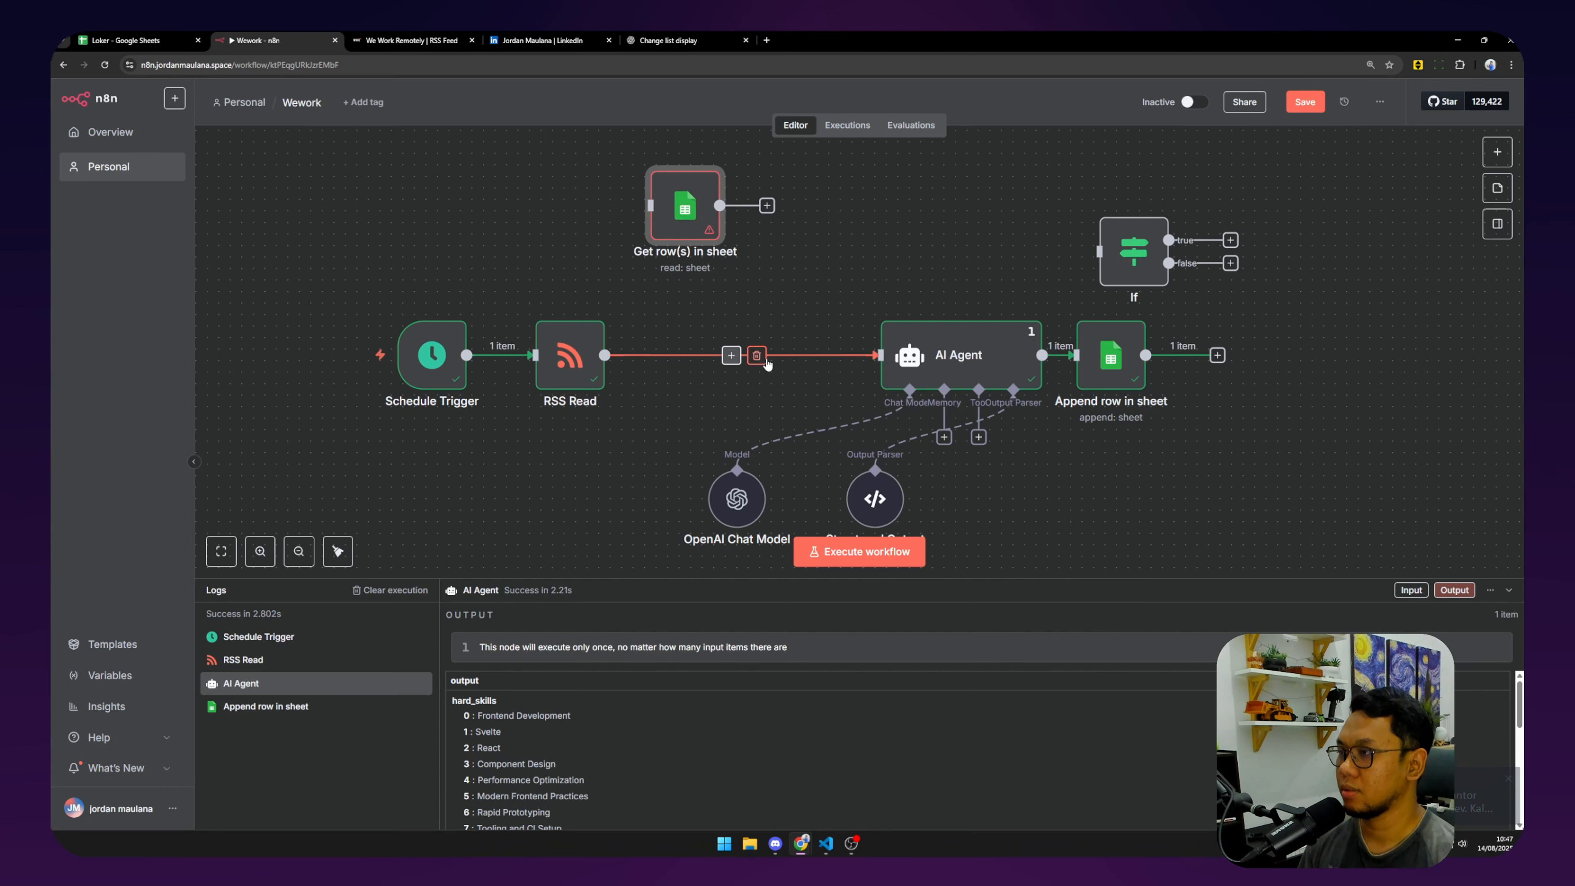
Disconnect RSS Read from AI Agent and wire its output into Get row(s) in sheet.
{"action": "left_click", "coordinate": [758, 354]}
{"action": "double_click", "coordinate": [685, 208]}
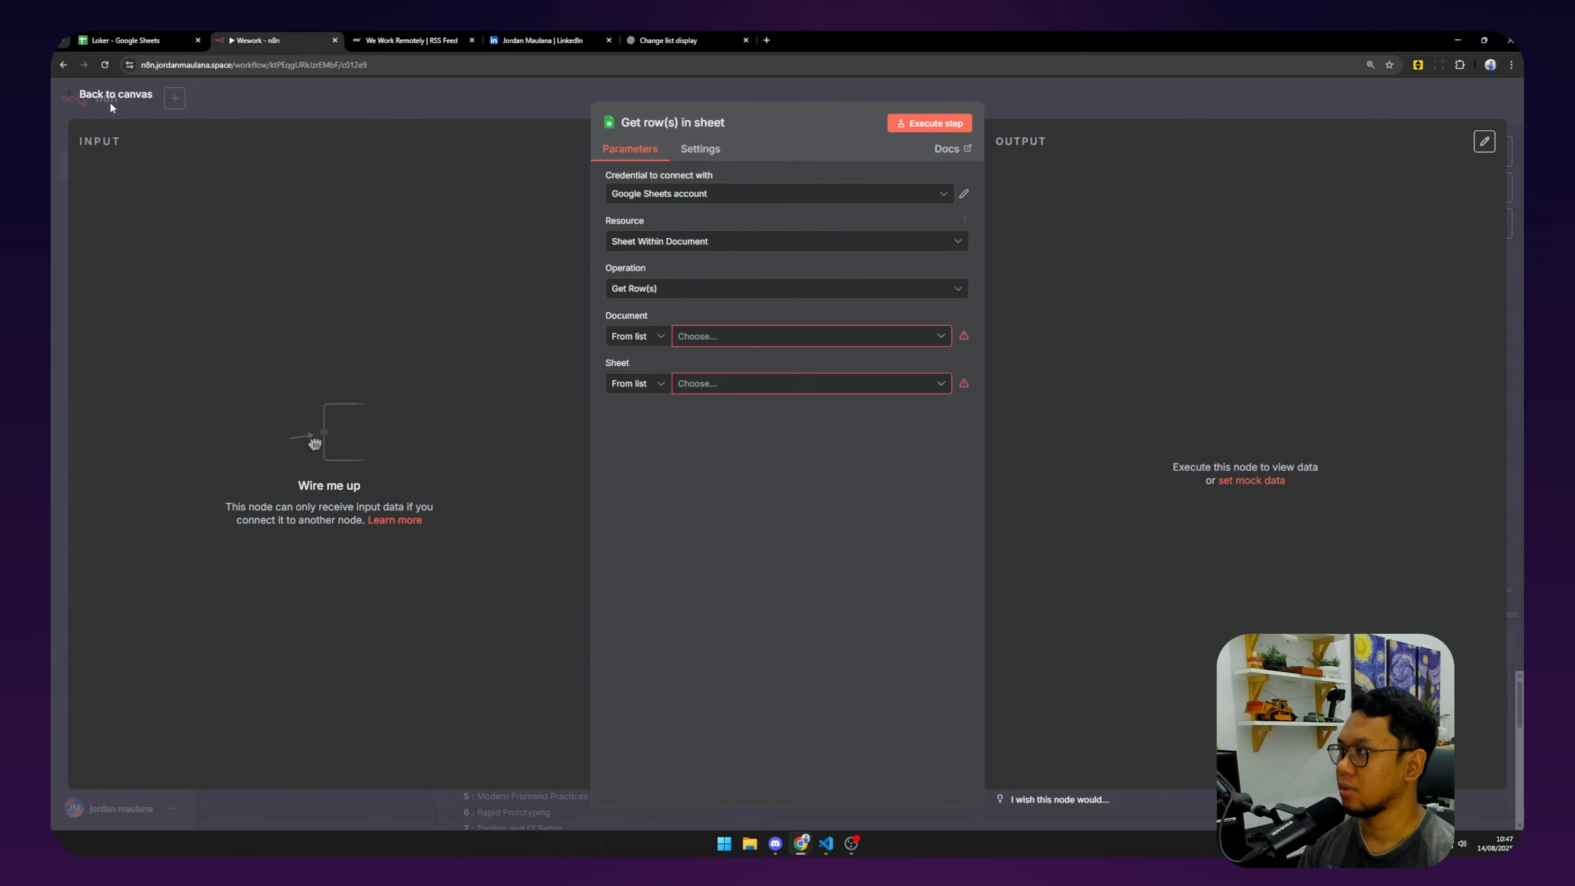
{"action": "left_click", "coordinate": [98, 100]}
{"action": "left_click_drag", "start_coordinate": [674, 364], "coordinate": [650, 205]}
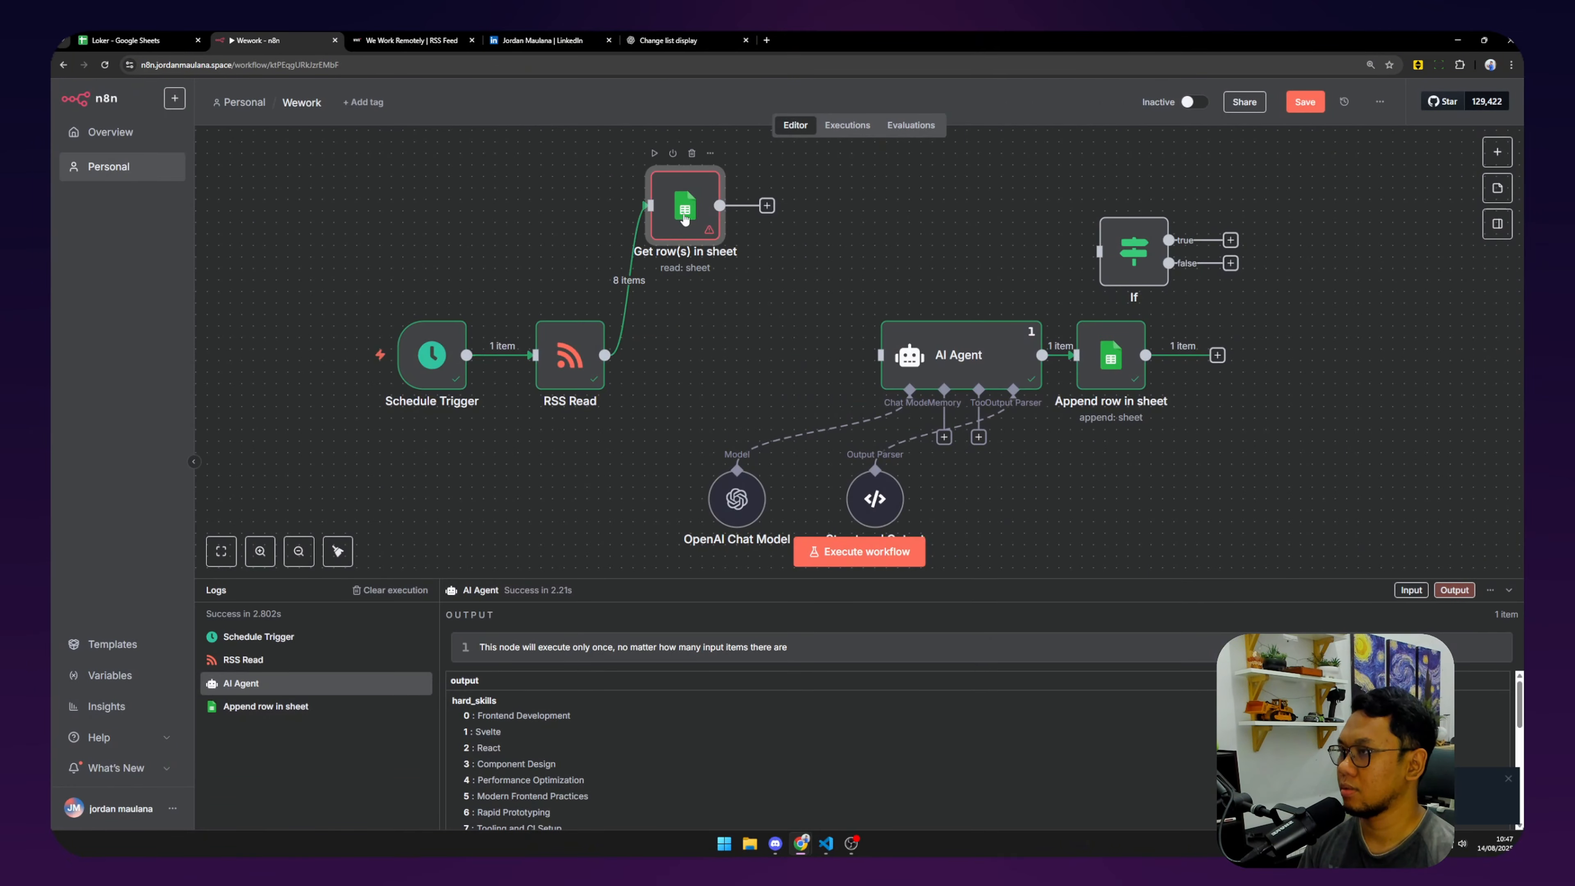
{"action": "double_click", "coordinate": [686, 208]}
Make Get row(s) filter Loker Sheet1 by link = {{ $json.link }} and test it, returning row 2.
{"action": "left_click", "coordinate": [775, 336]}
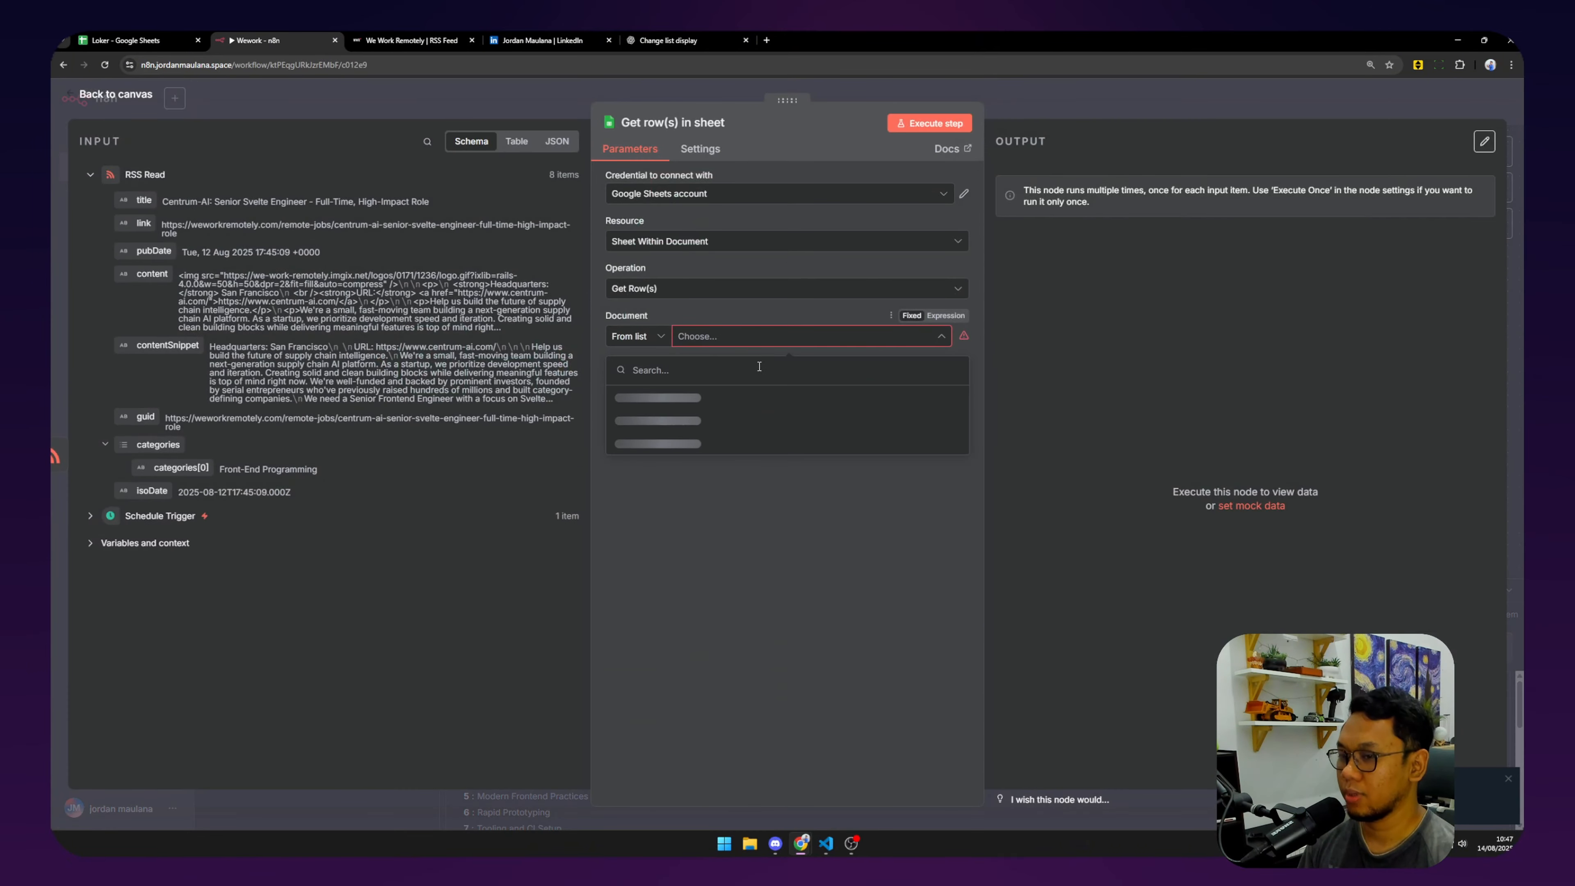
{"action": "left_click", "coordinate": [750, 408]}
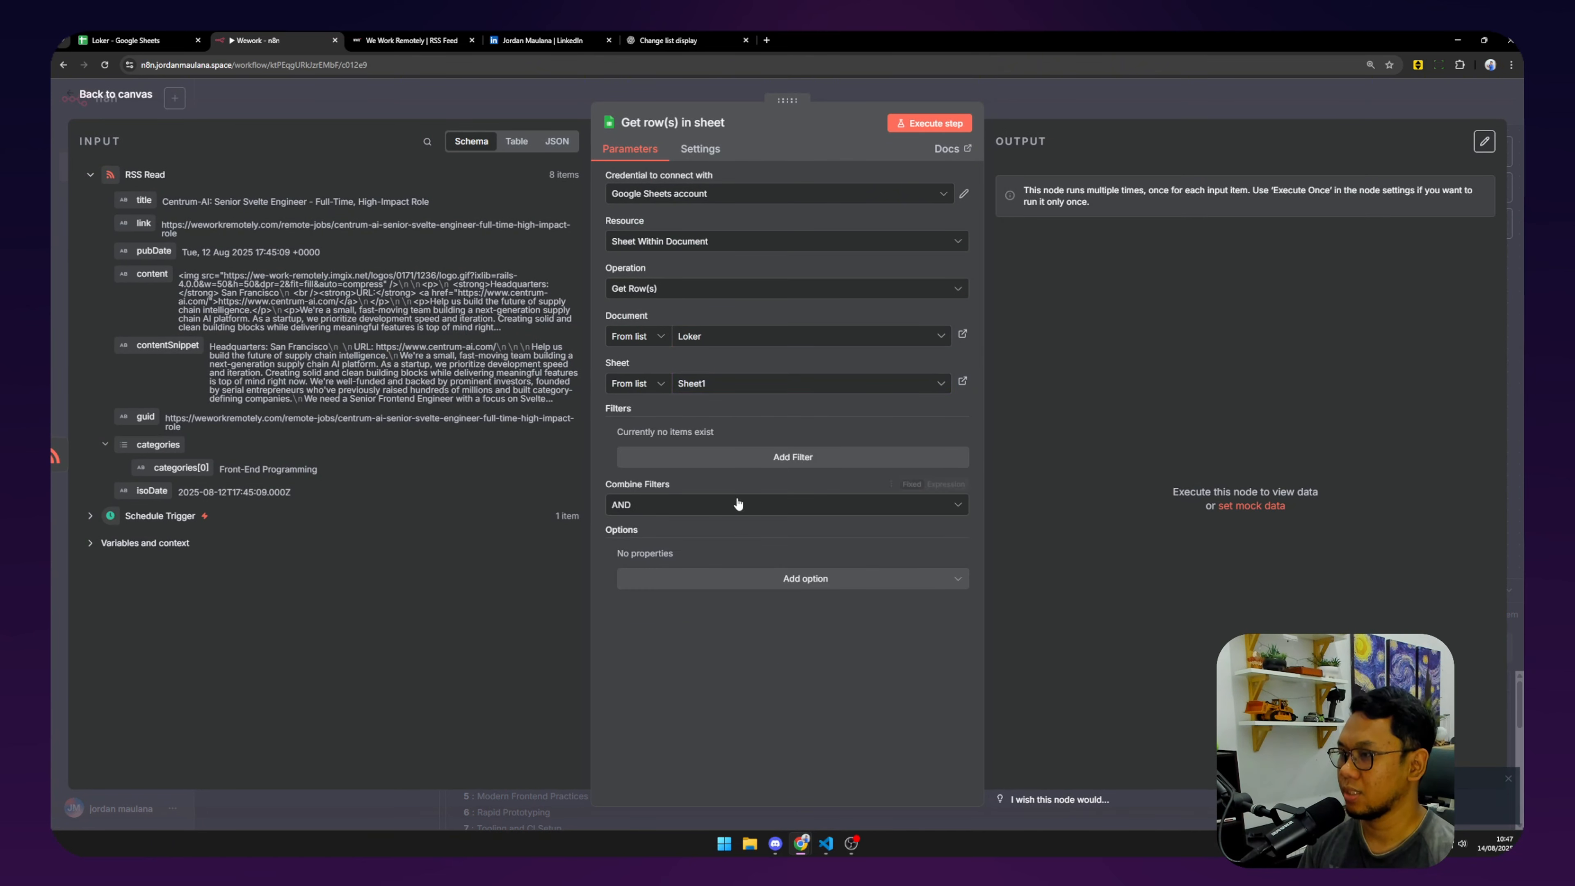
{"action": "left_click", "coordinate": [726, 457]}
{"action": "left_click", "coordinate": [723, 463]}
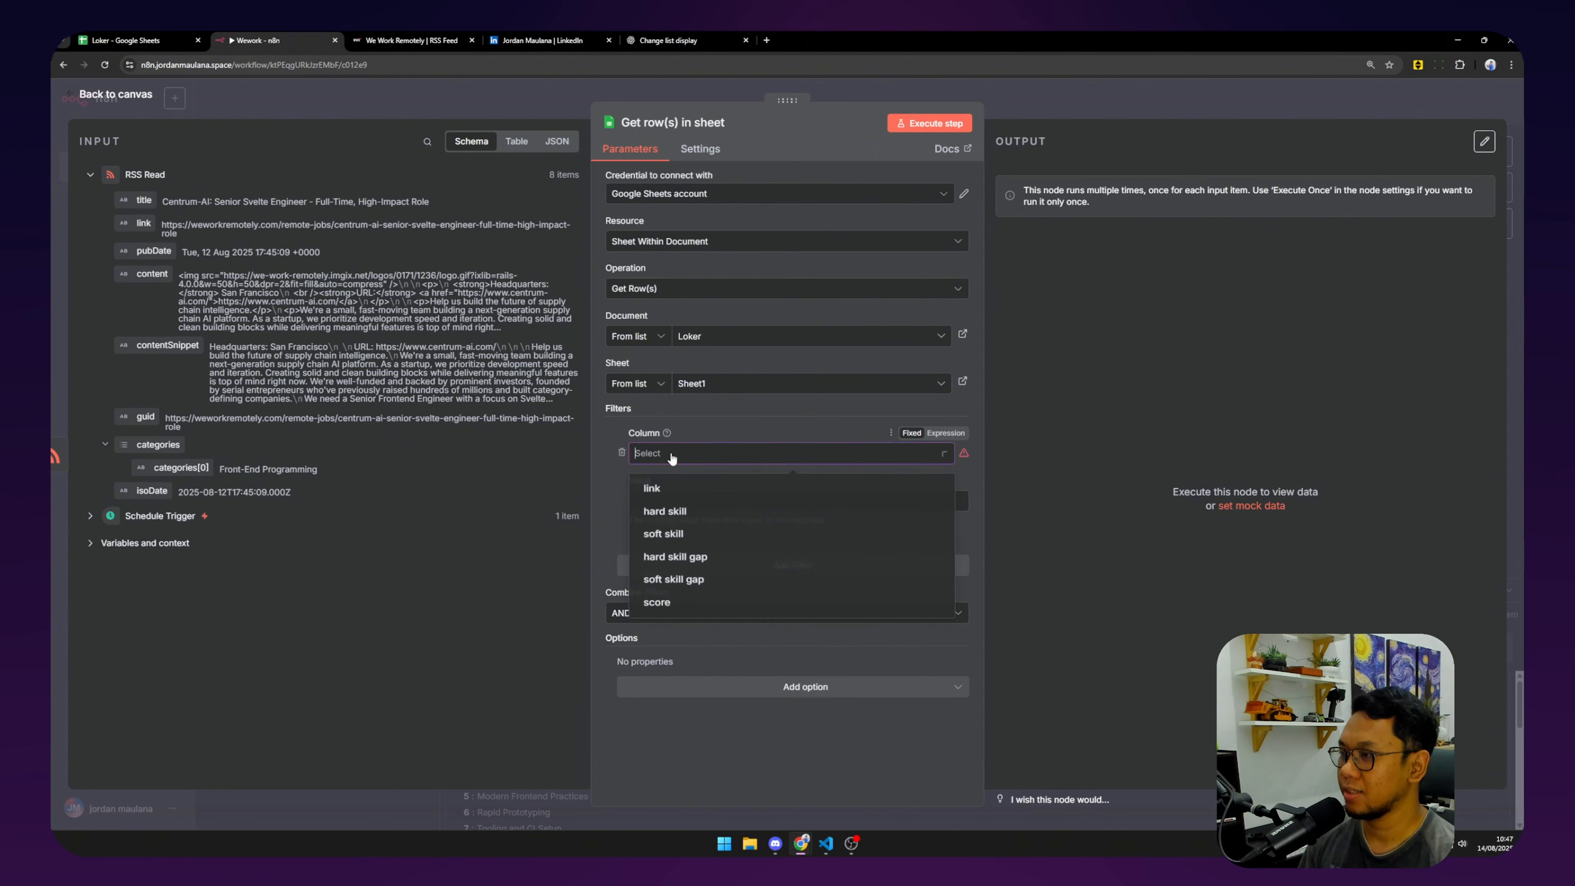
{"action": "left_click", "coordinate": [713, 489]}
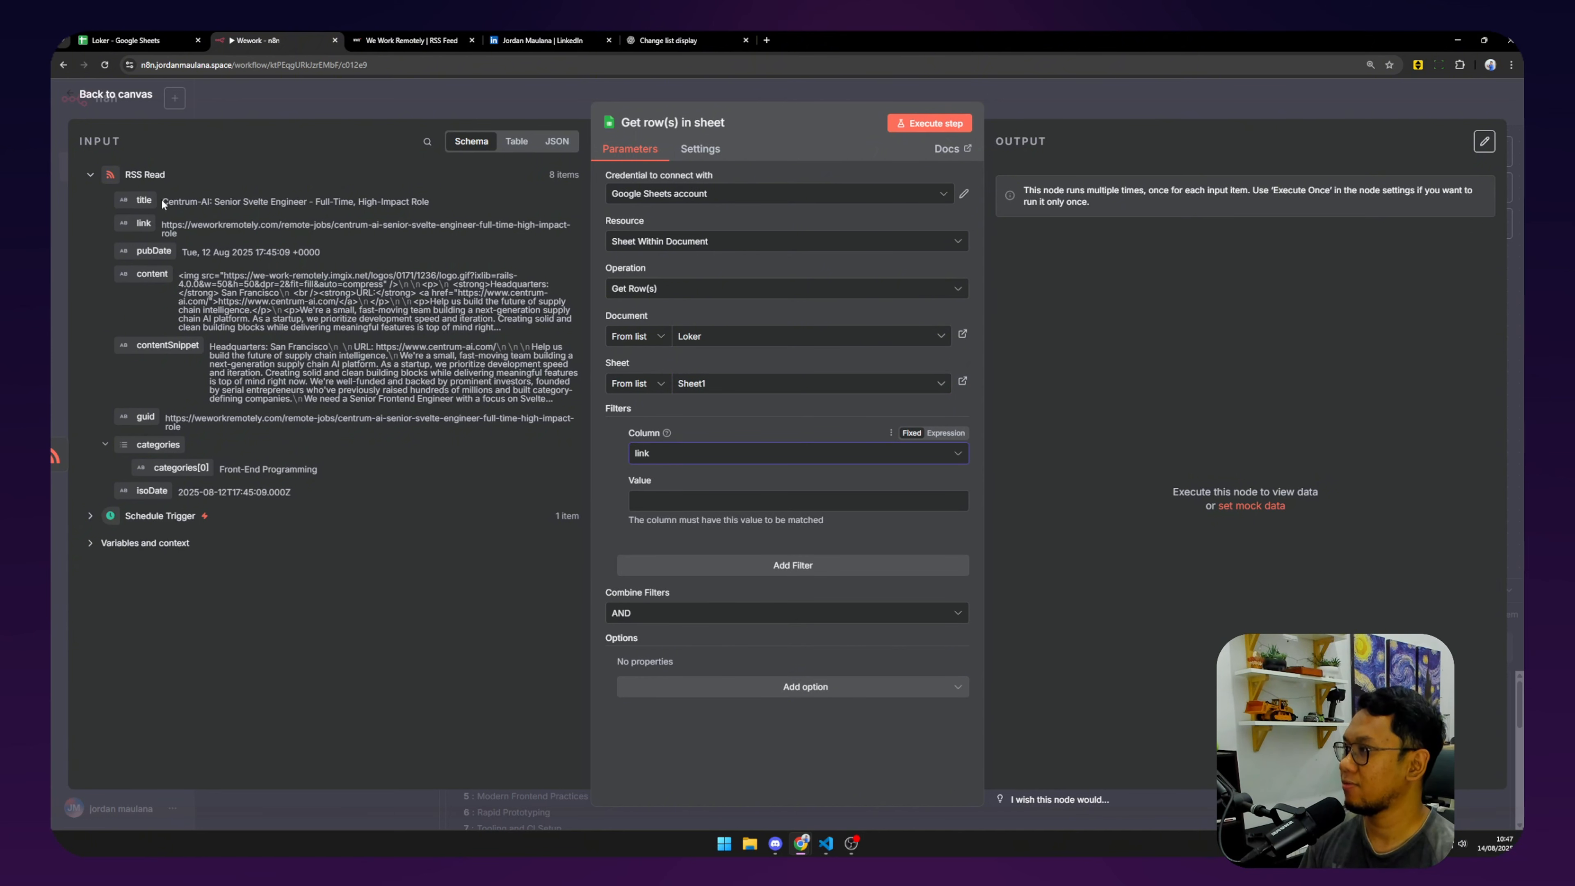
{"action": "left_click_drag", "start_coordinate": [146, 220], "coordinate": [668, 501]}
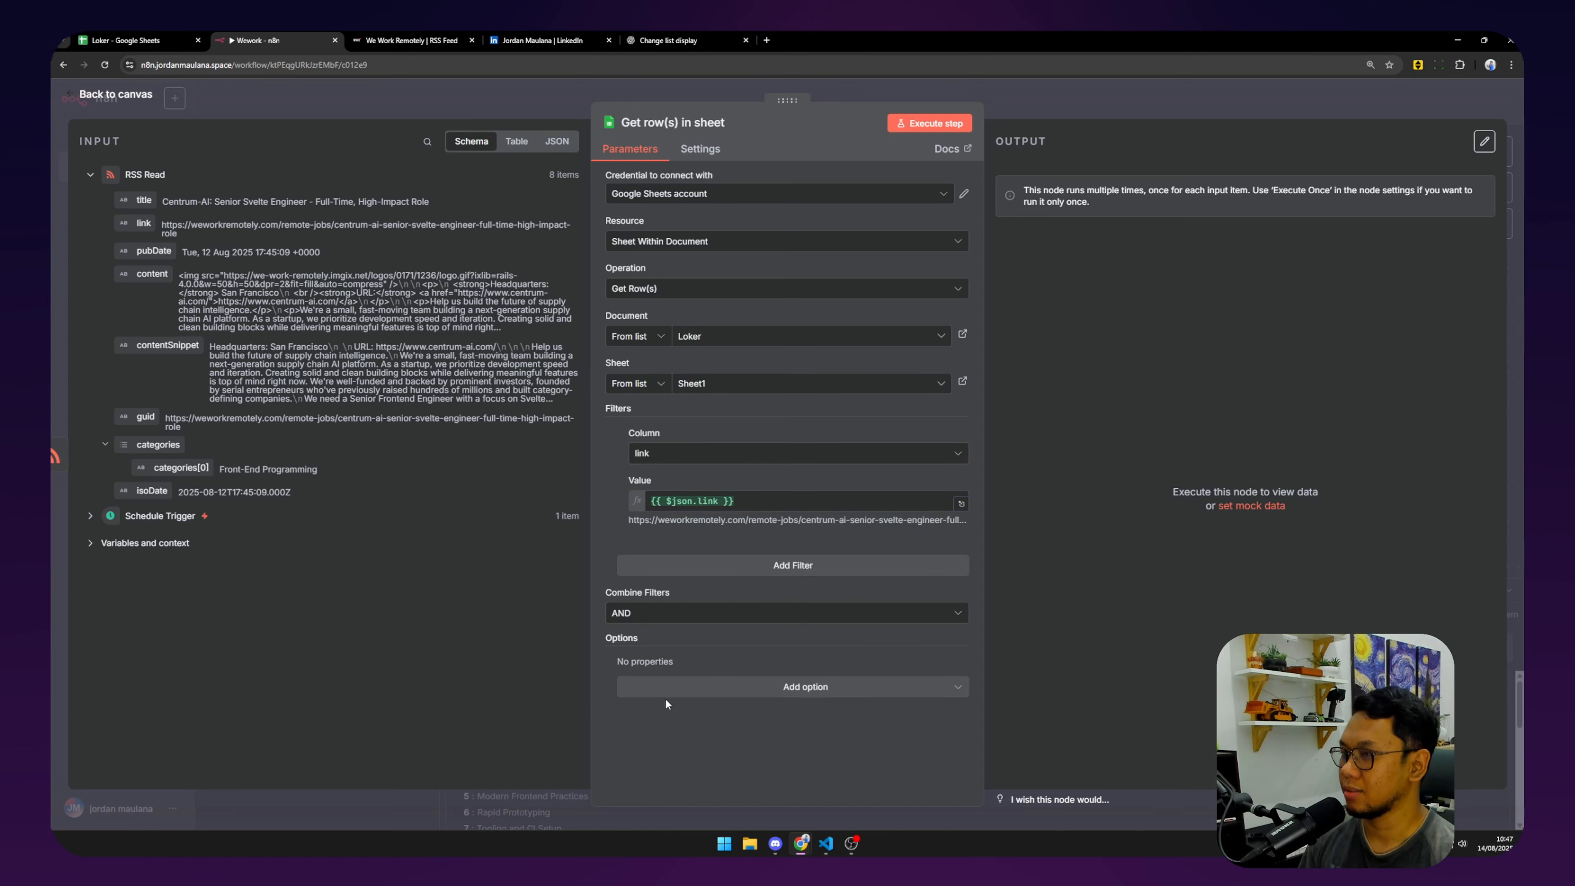
{"action": "left_click", "coordinate": [912, 125]}
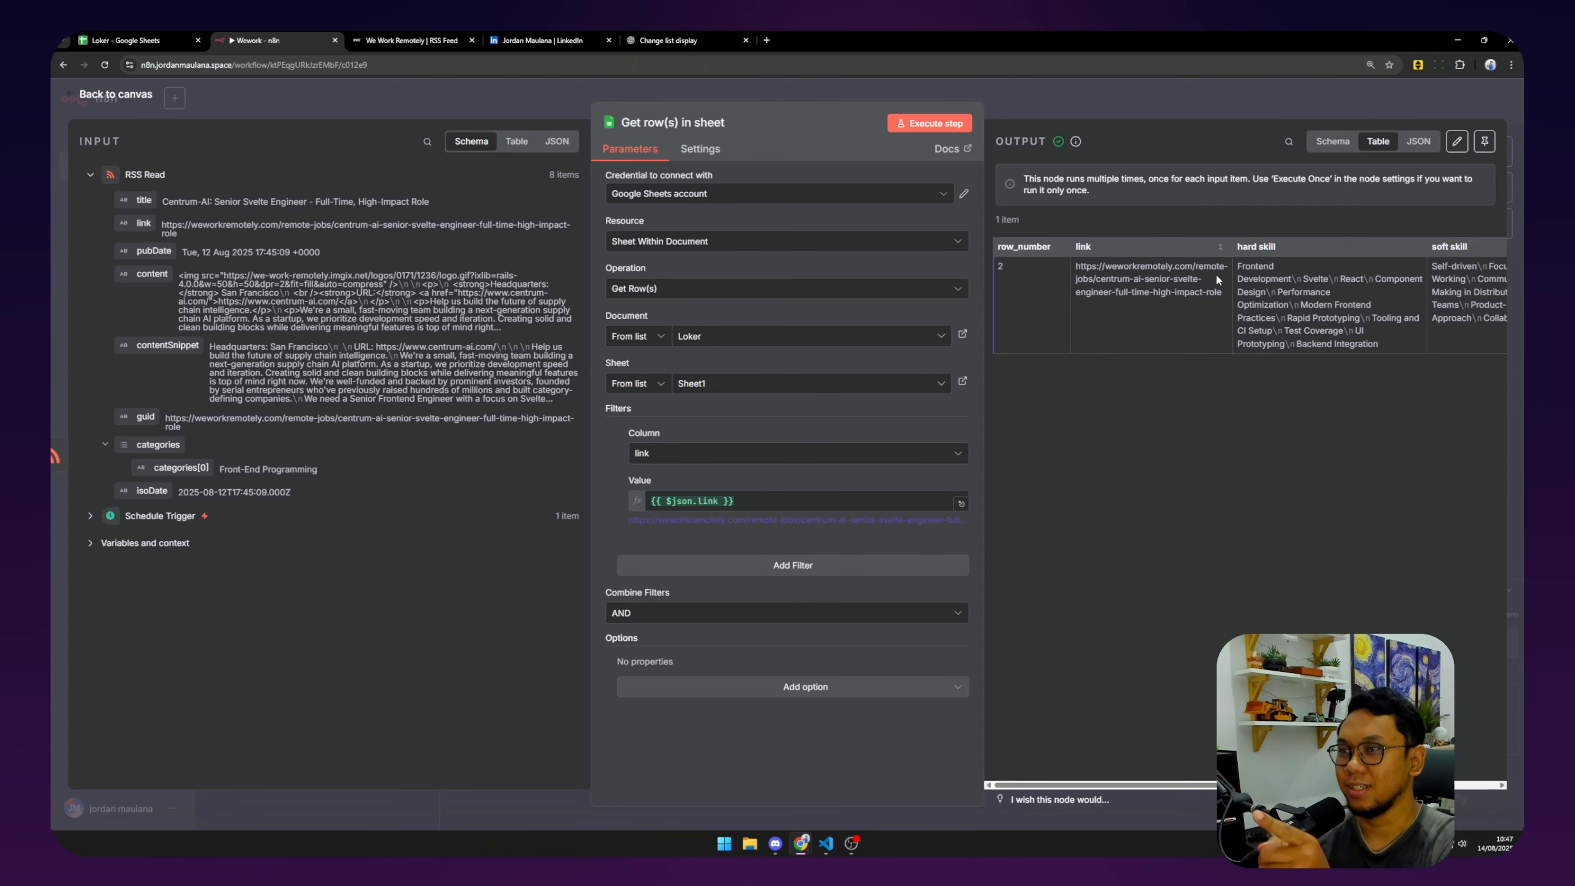
{"action": "left_click", "coordinate": [124, 39]}
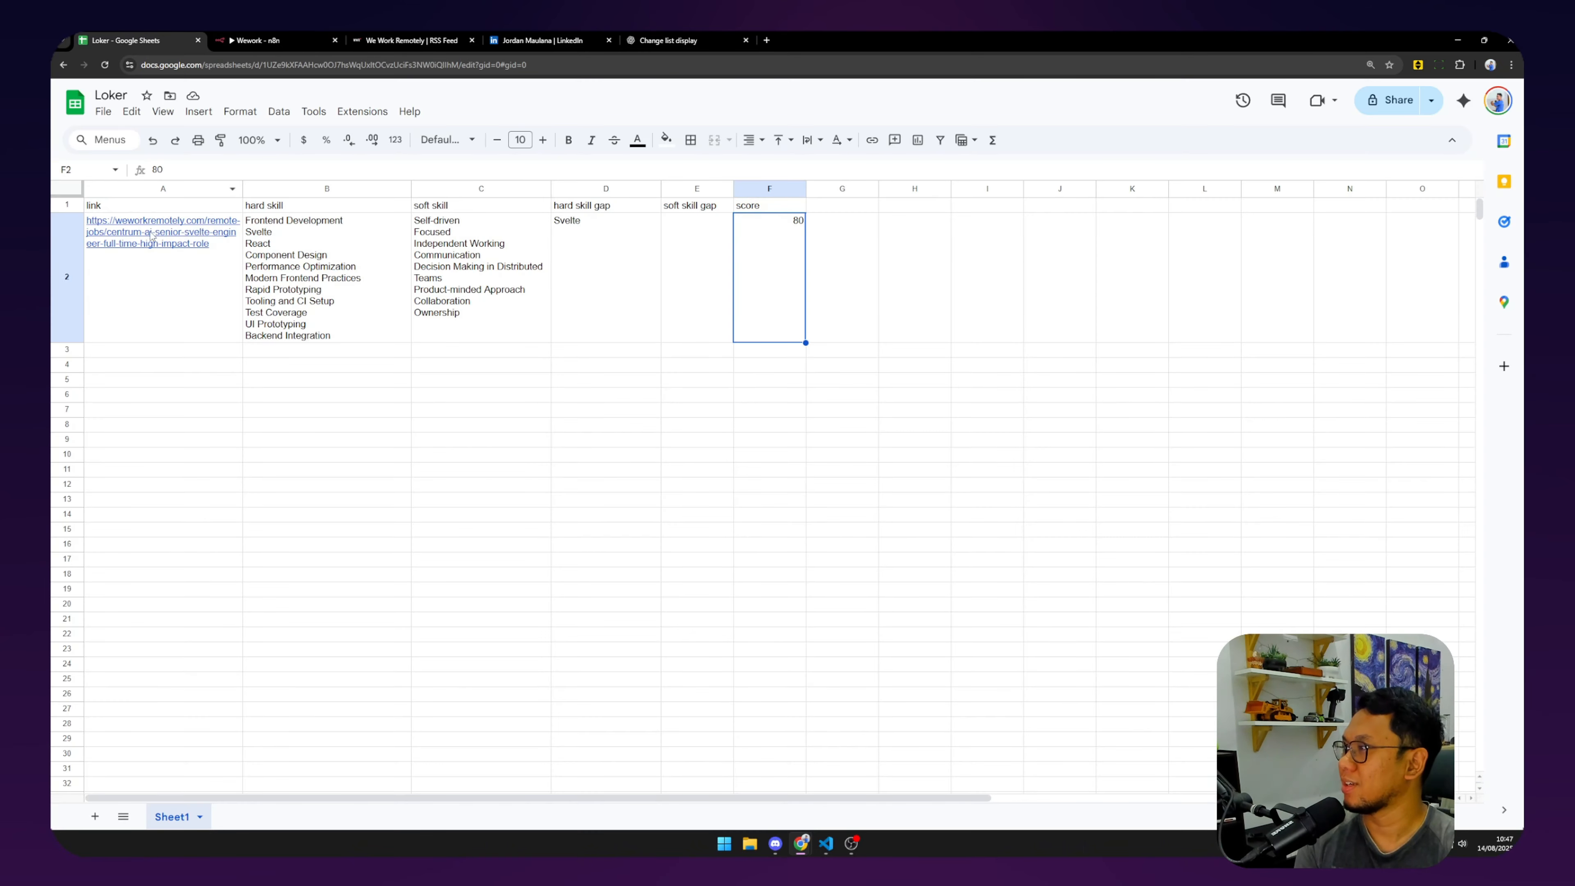
Start altering the job link URL in cell A2, then rerun the lookup in n8n.
{"action": "left_click", "coordinate": [189, 248]}
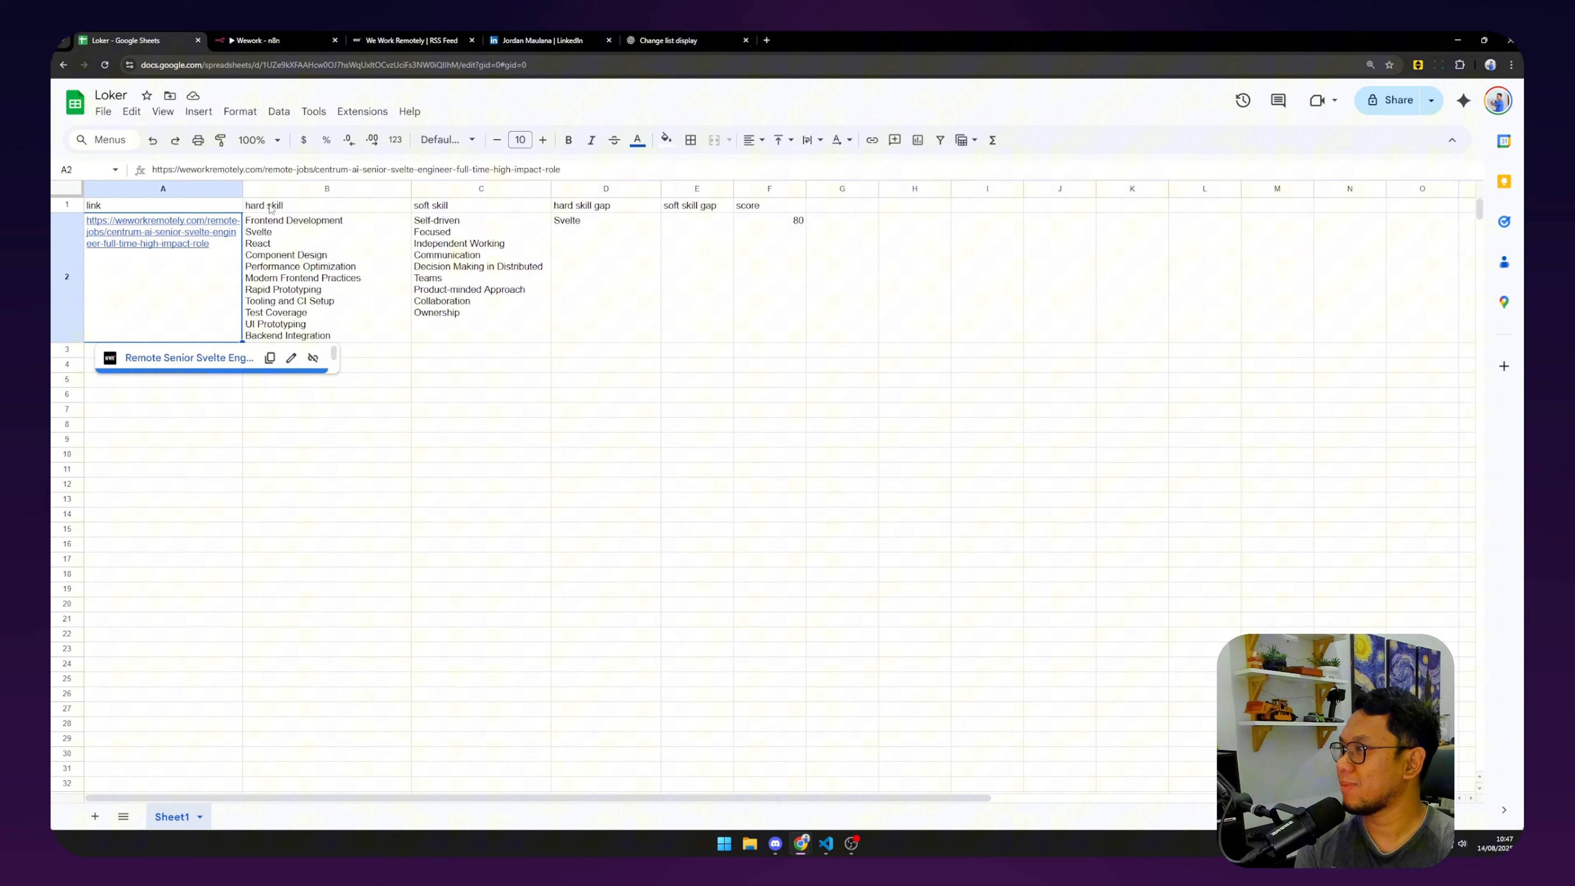
{"action": "left_click", "coordinate": [598, 174]}
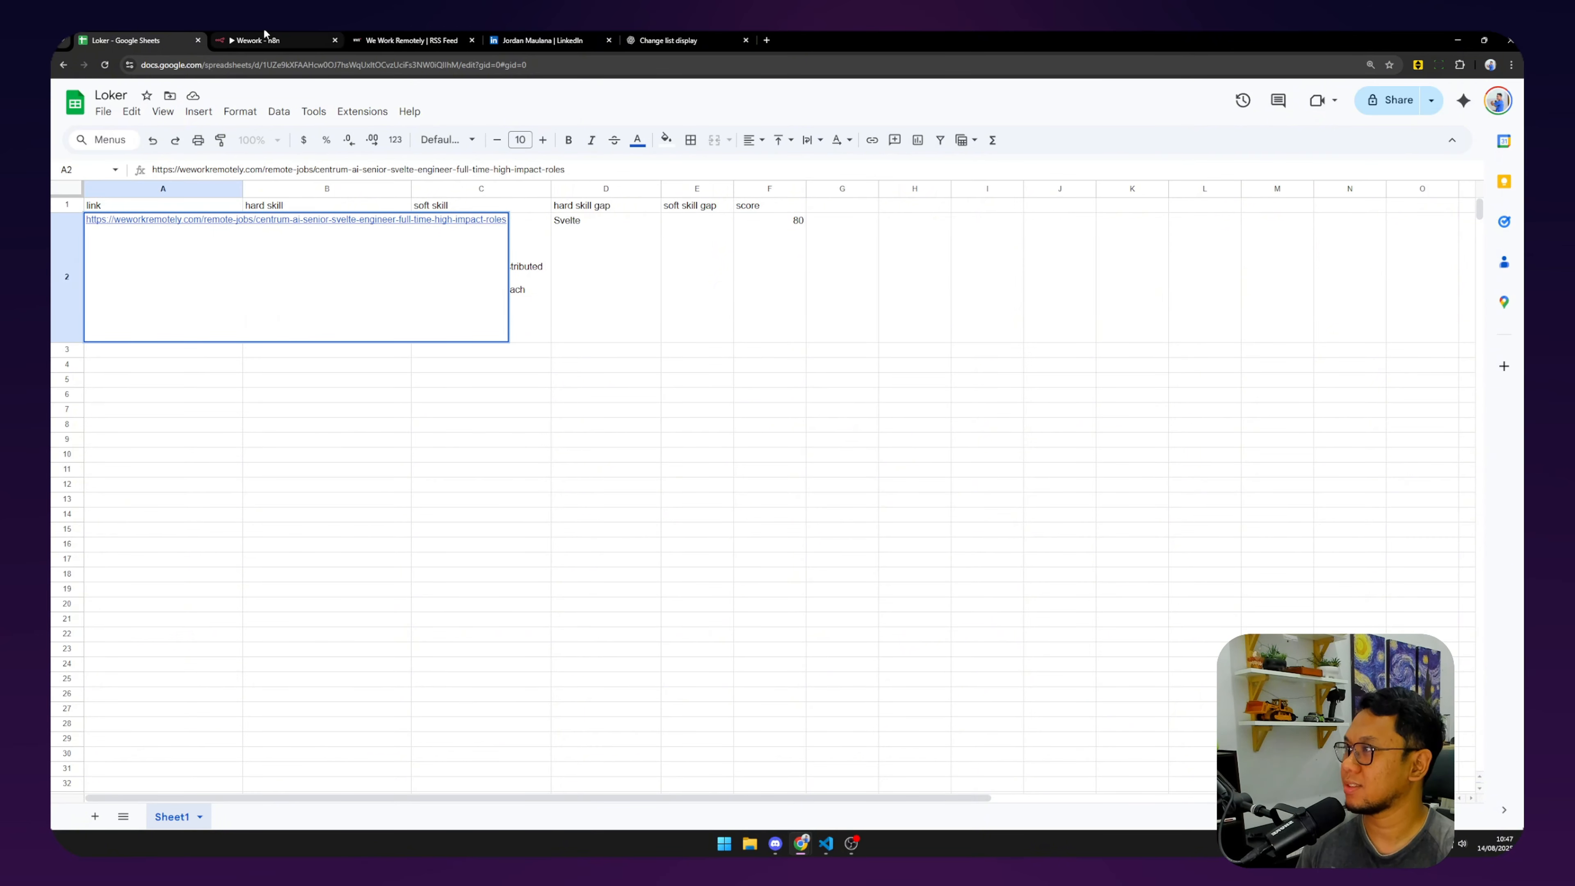
{"action": "left_click", "coordinate": [254, 40]}
{"action": "left_click", "coordinate": [952, 124]}
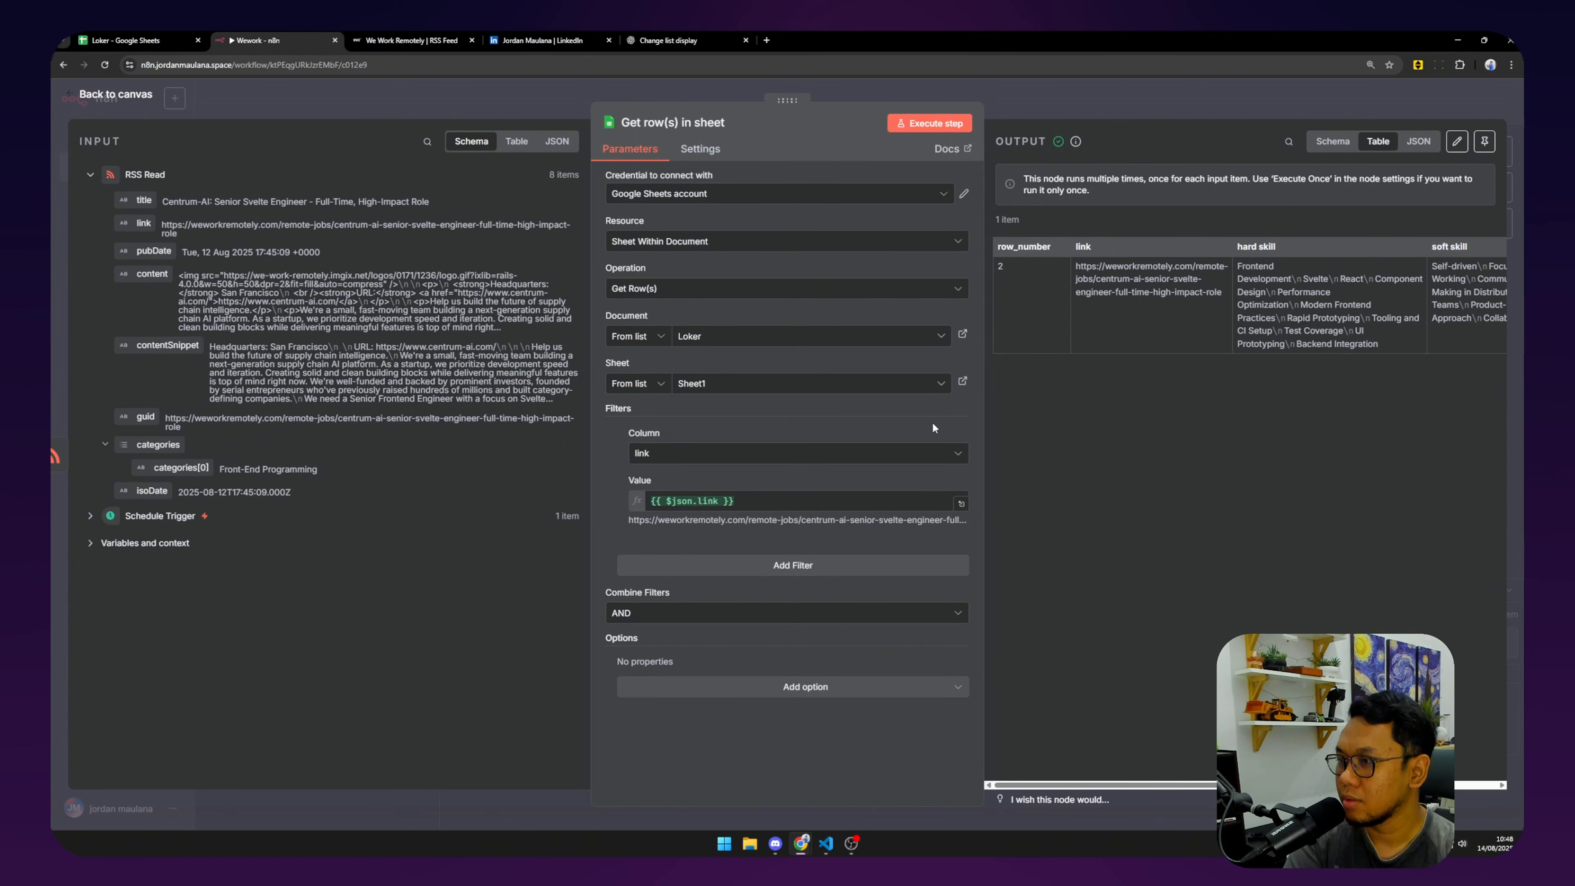
Commit the altered A2 link and rerun Get row(s), which now returns no output data.
{"action": "left_click", "coordinate": [148, 39]}
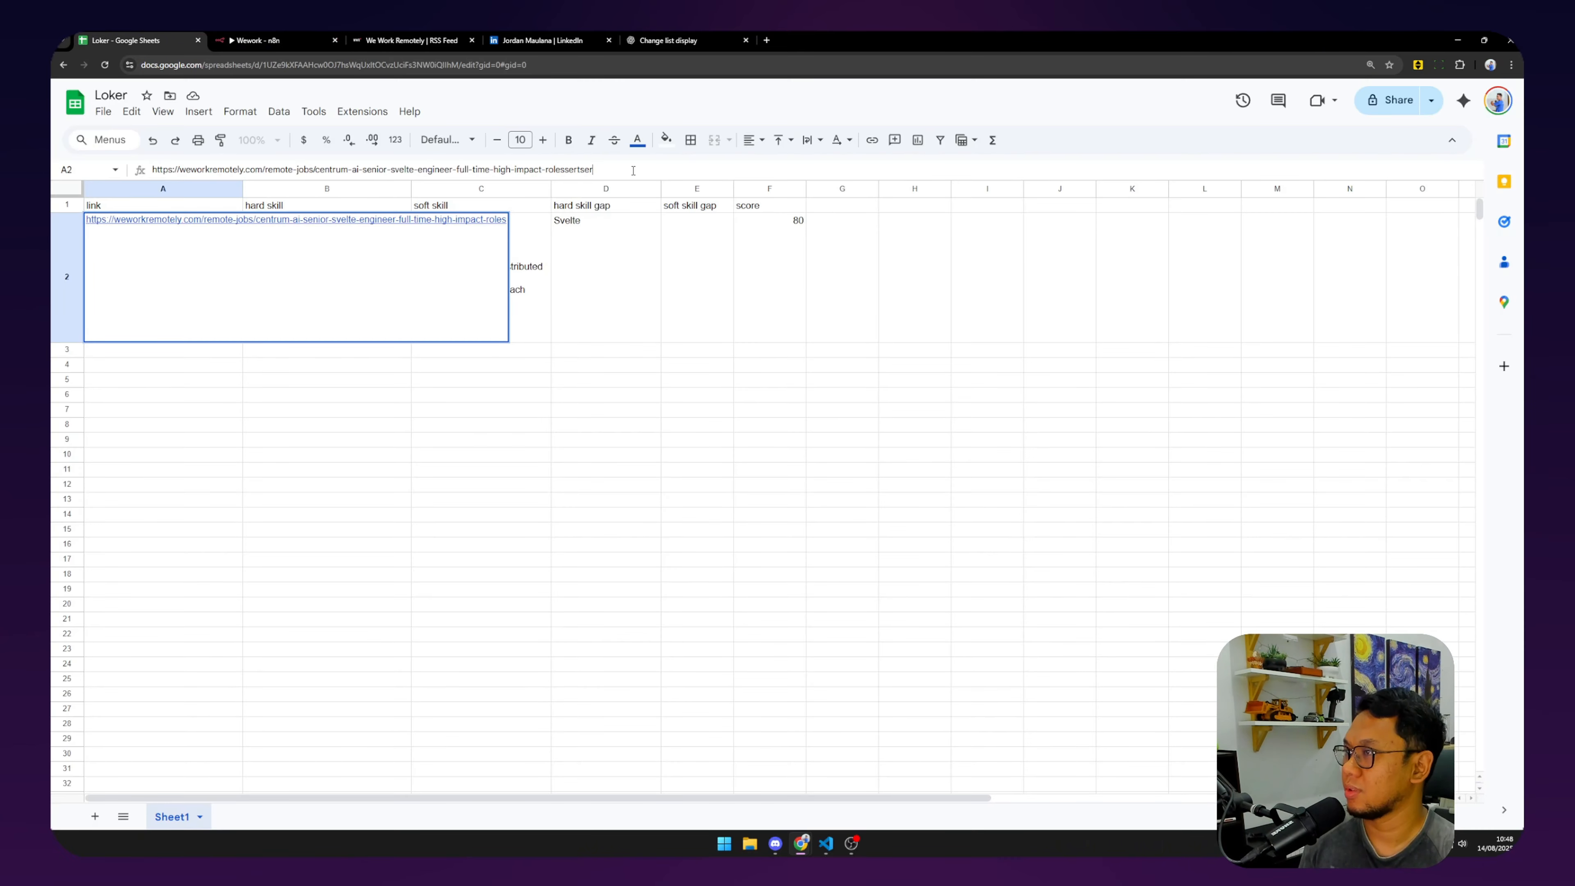
{"action": "key", "text": "Return"}
{"action": "left_click", "coordinate": [235, 39]}
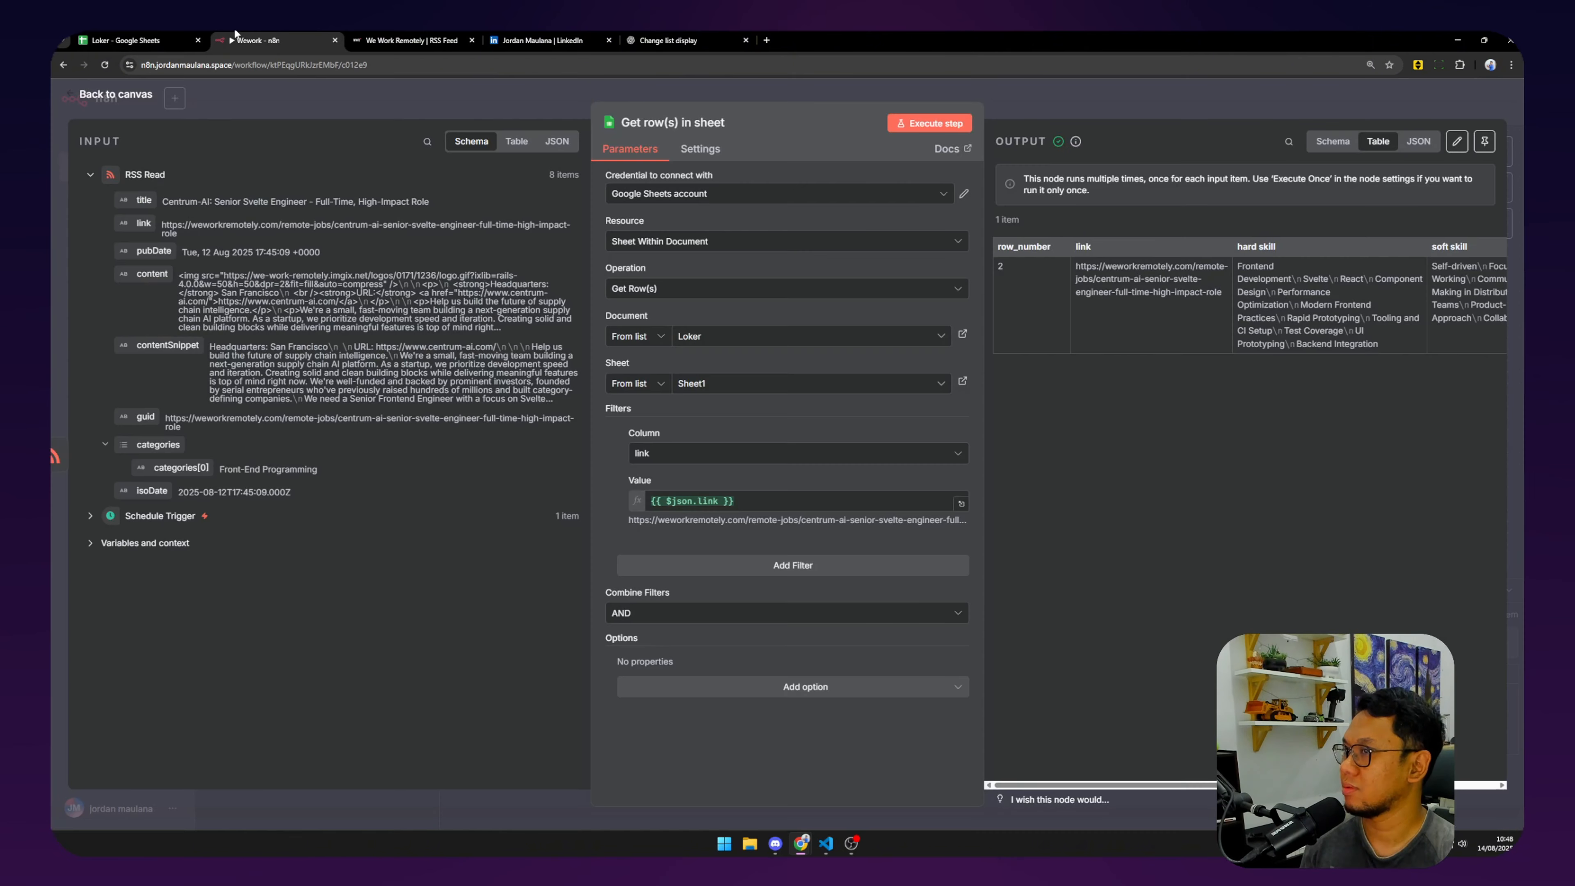
{"action": "left_click", "coordinate": [929, 123]}
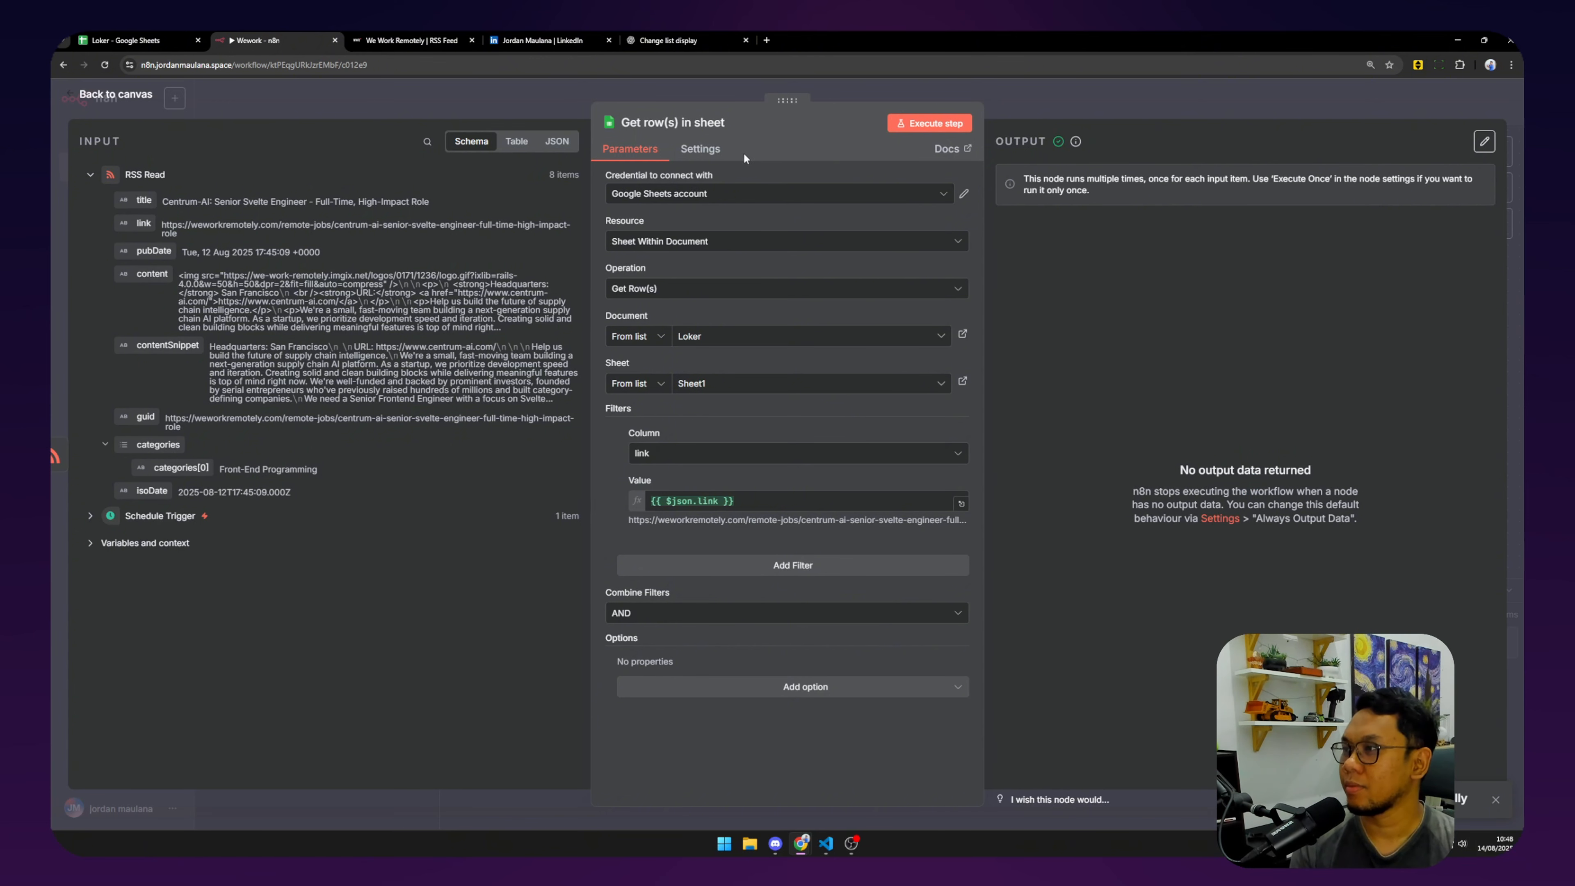
Turn on Always Output Data for Get row(s) in sheet and rerun it to get one empty item.
{"action": "left_click", "coordinate": [700, 150]}
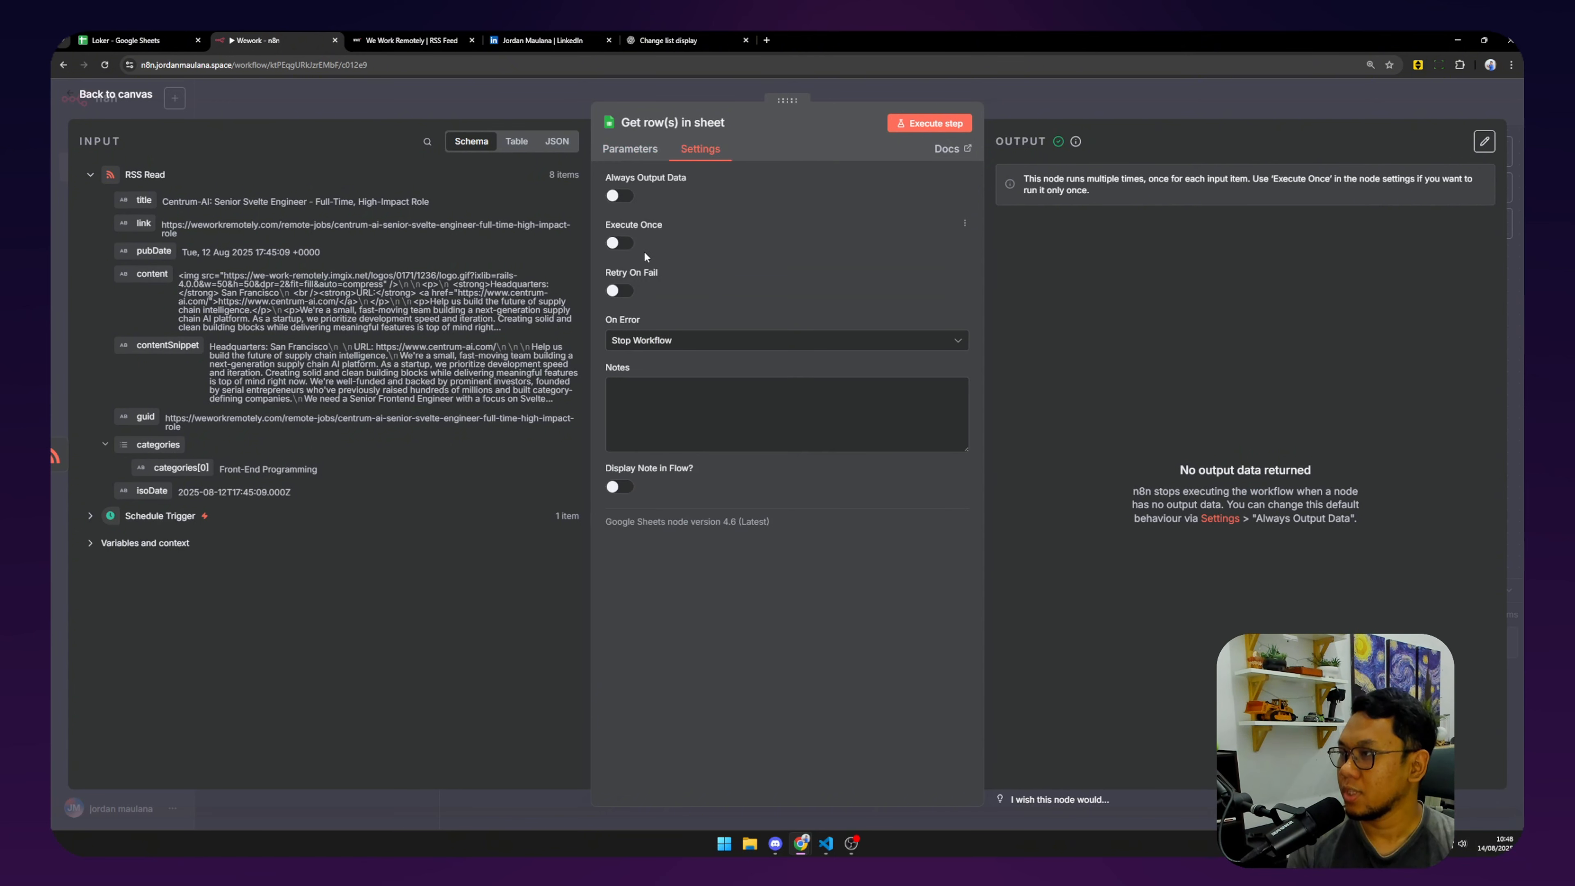
{"action": "left_click", "coordinate": [622, 196]}
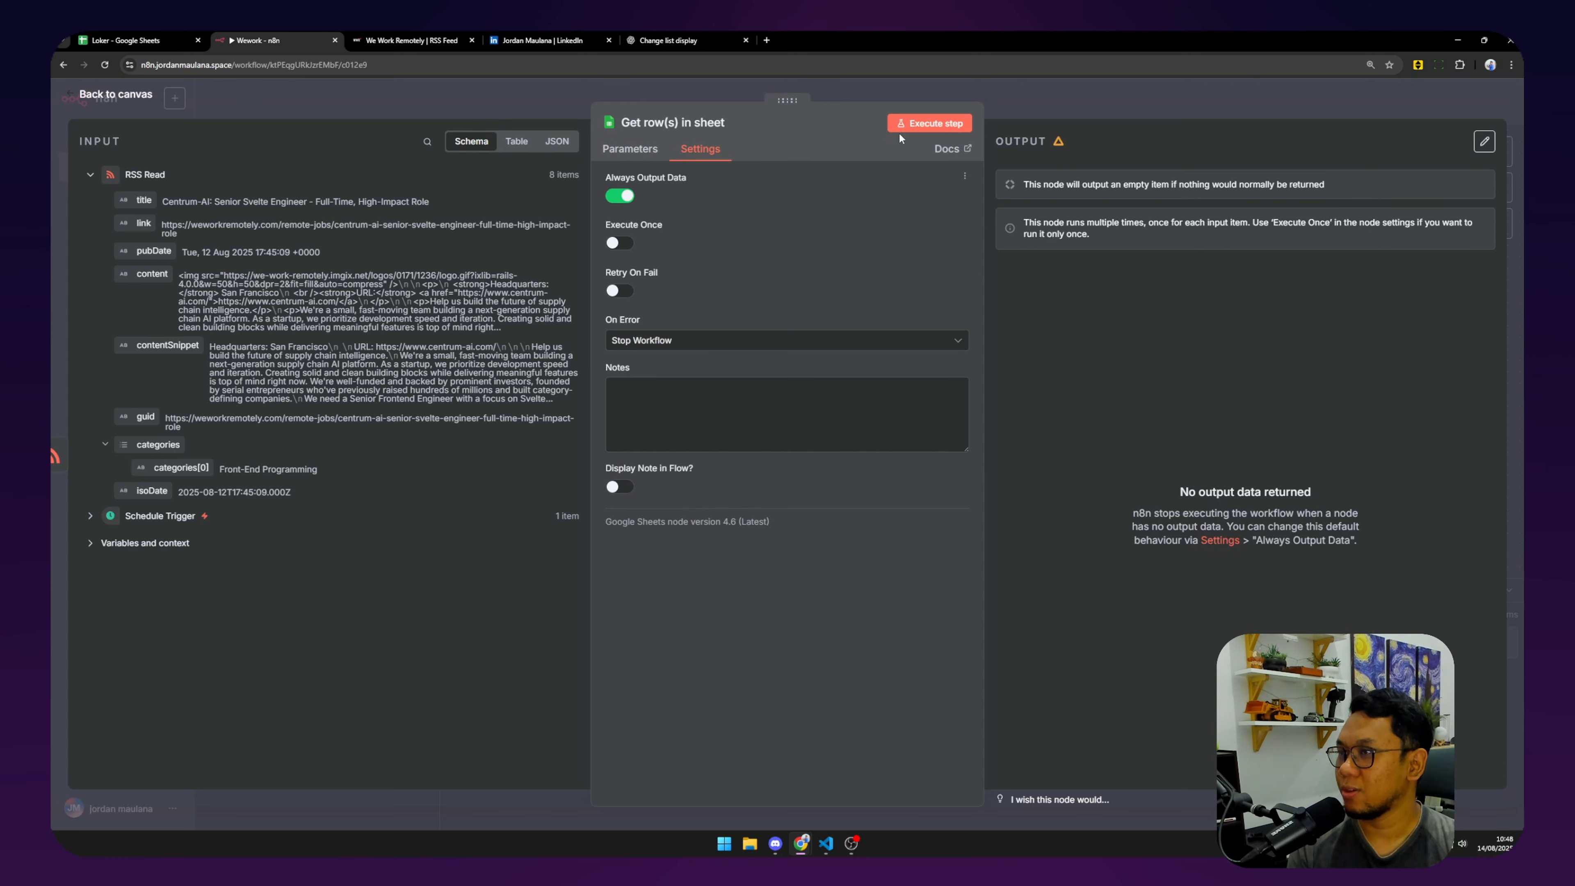
{"action": "left_click", "coordinate": [906, 125]}
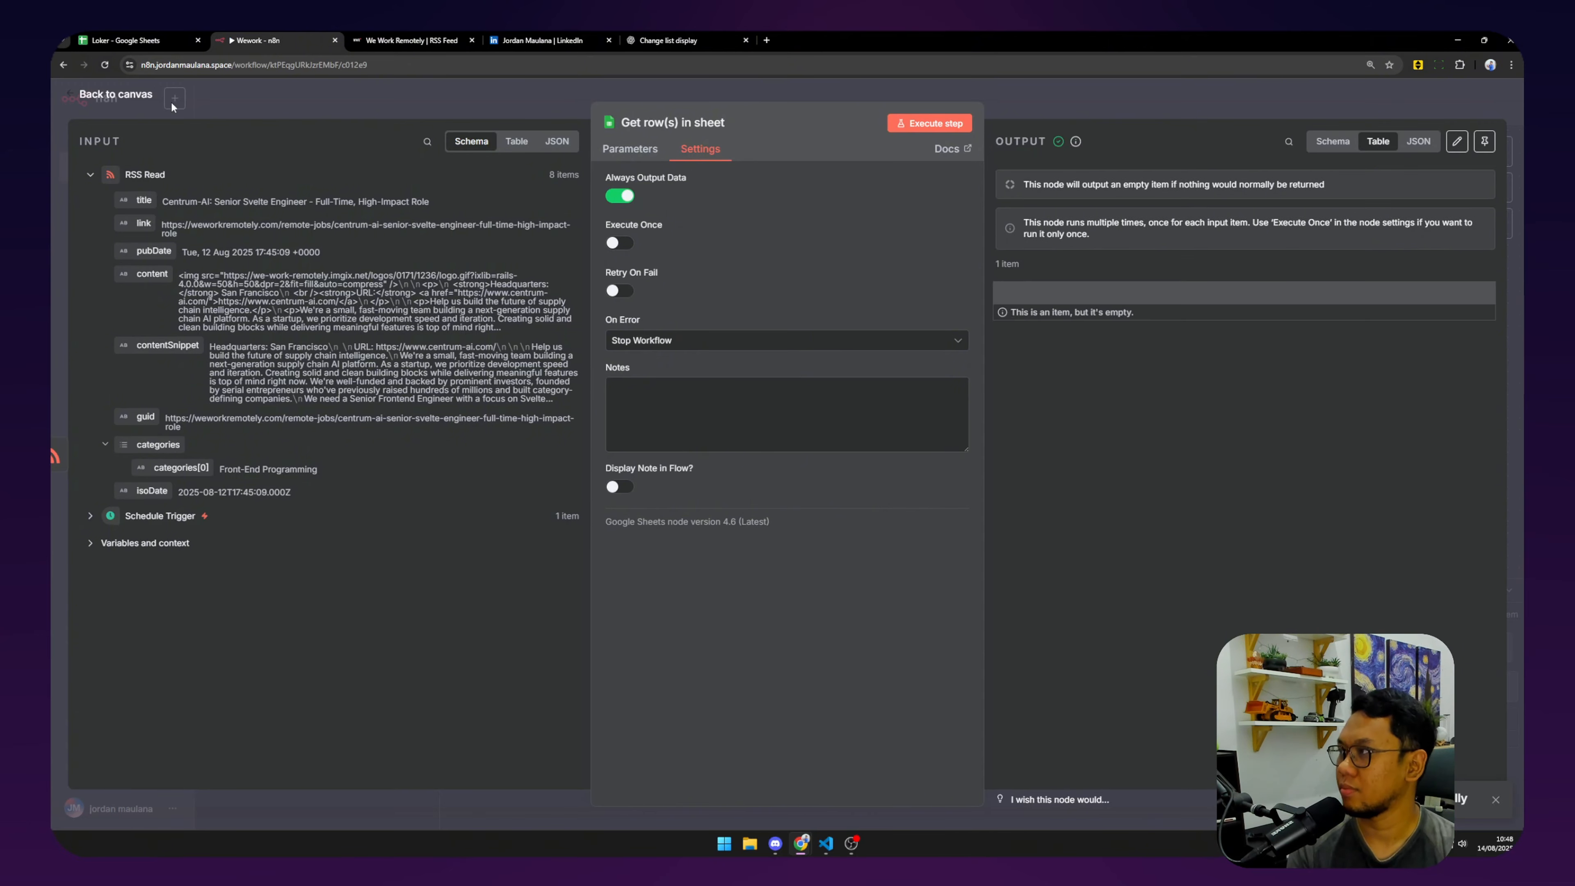
{"action": "left_click", "coordinate": [121, 96]}
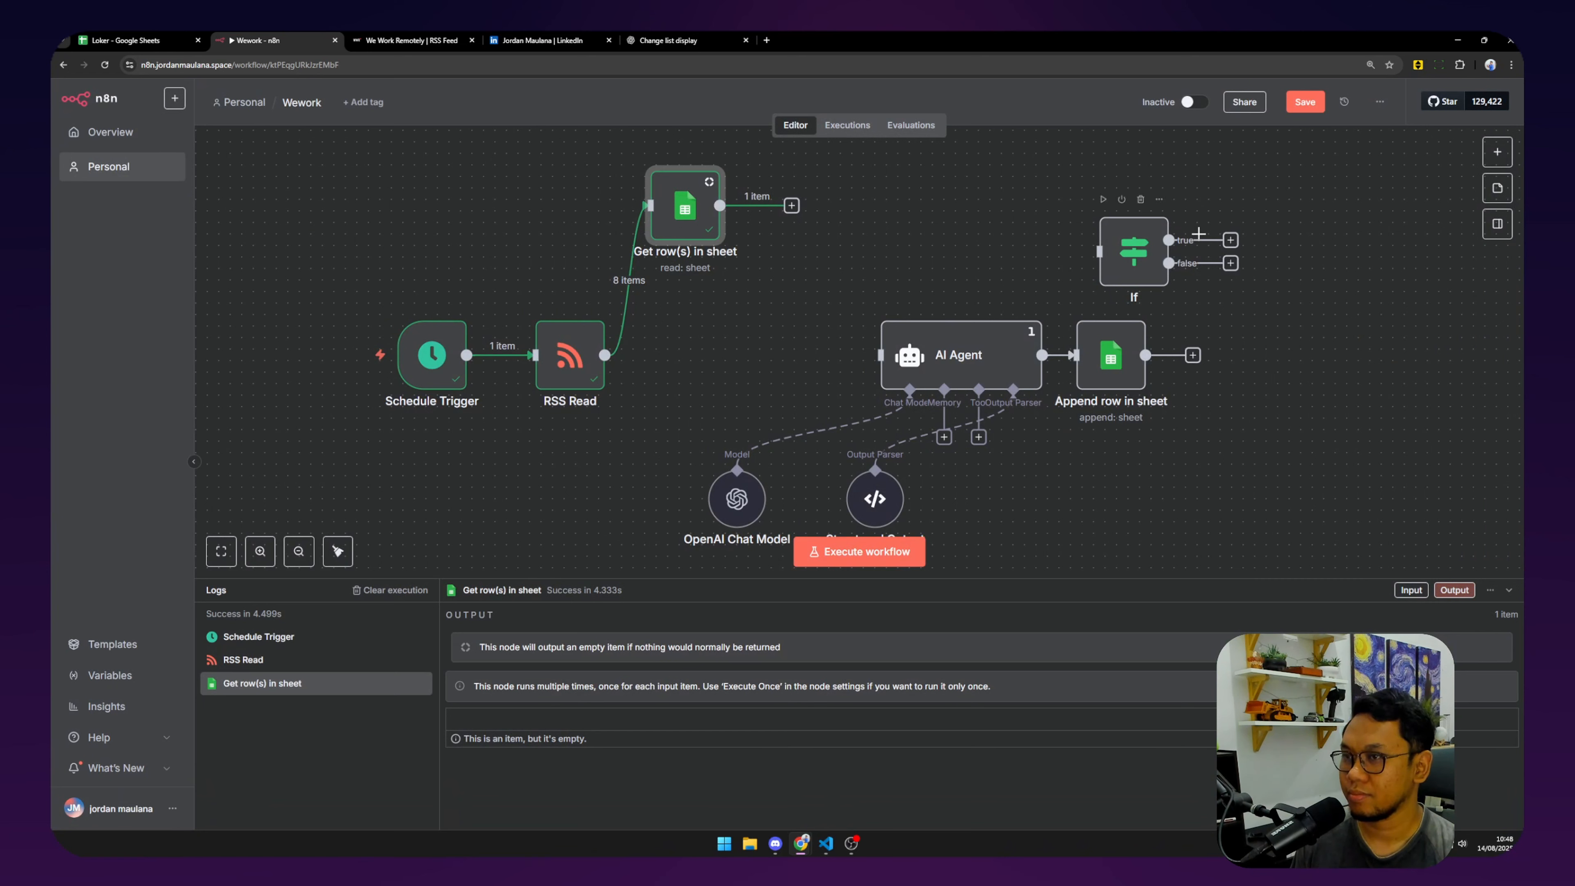
Move the AI Agent group right and connect Get row(s) in sheet to the If node.
{"action": "left_click_drag", "start_coordinate": [1150, 259], "coordinate": [920, 247]}
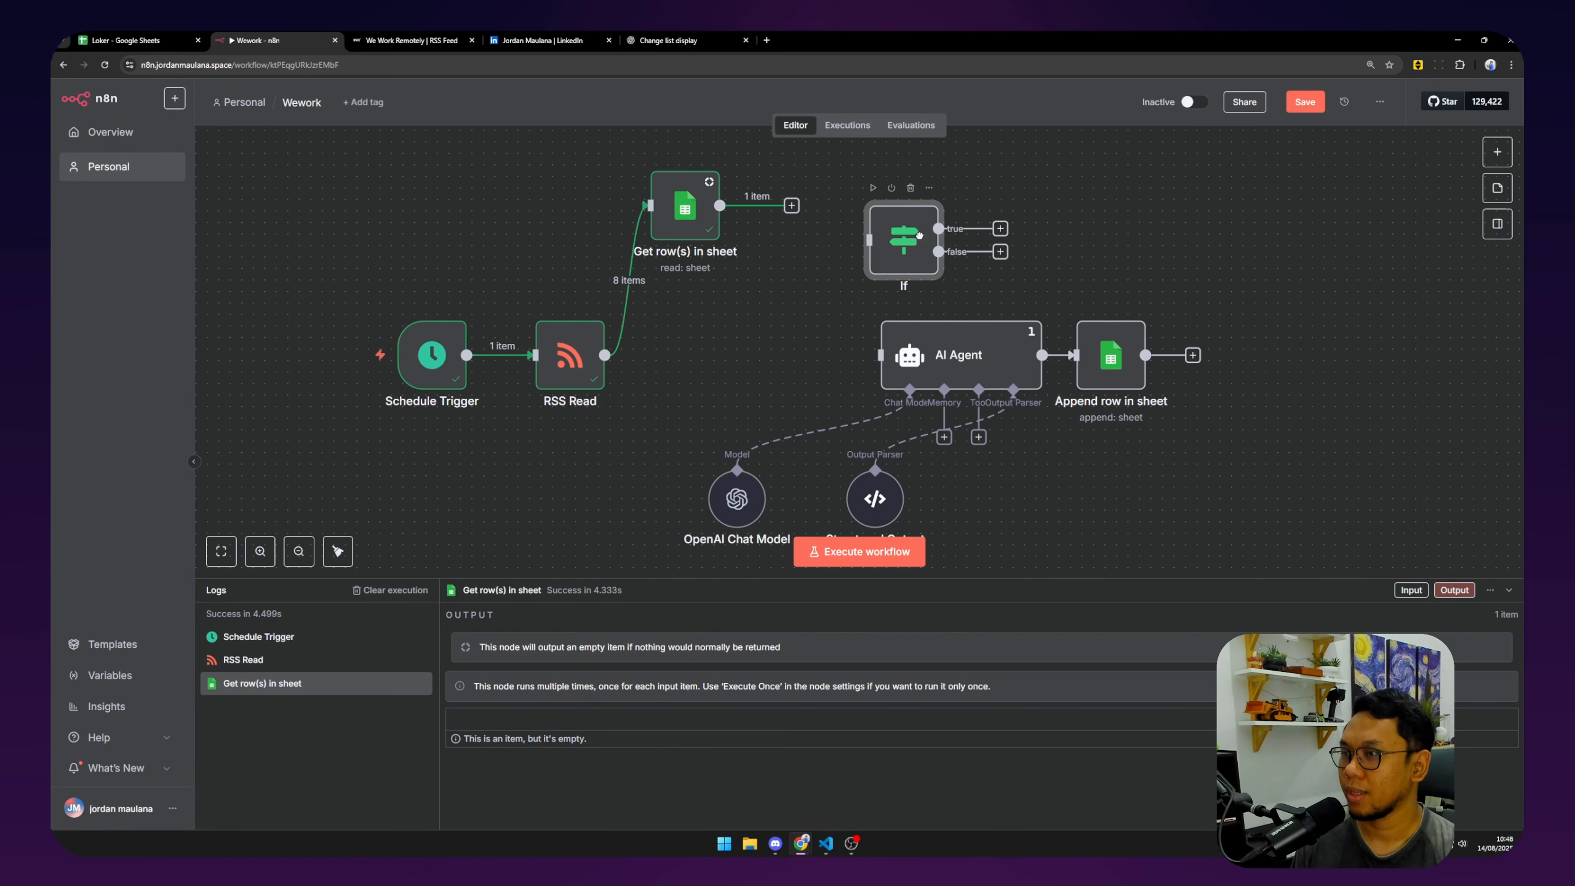
{"action": "left_click_drag", "start_coordinate": [1165, 307], "coordinate": [688, 546]}
{"action": "left_click_drag", "start_coordinate": [970, 368], "coordinate": [1202, 378]}
{"action": "left_click_drag", "start_coordinate": [792, 205], "coordinate": [924, 244]}
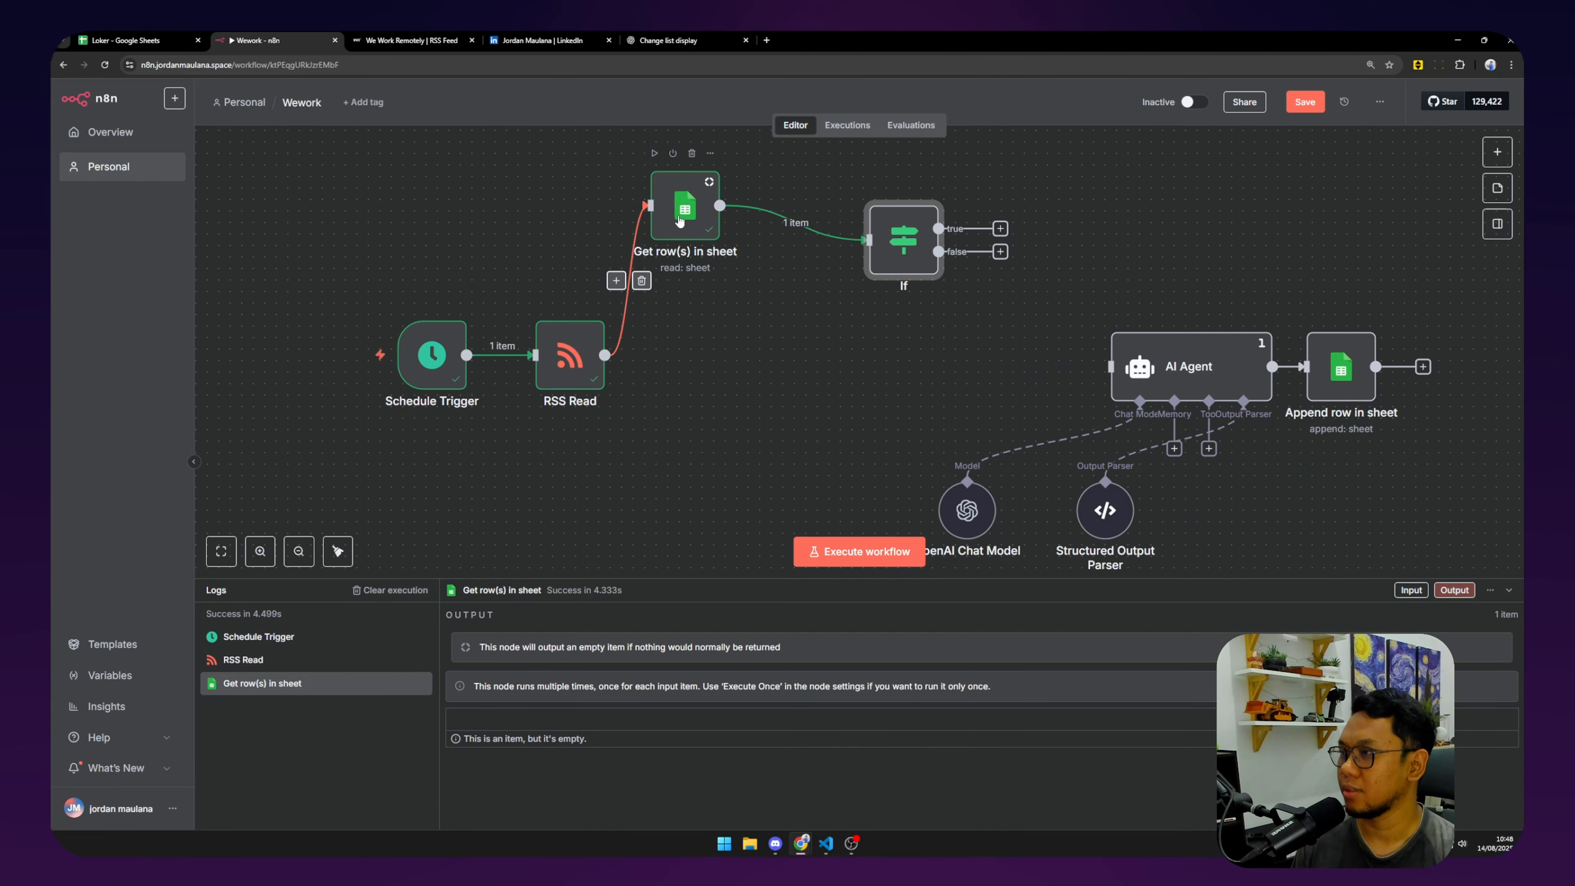
Undo the A2 link edit in Loker and rerun Get row(s), finding row 2 again.
{"action": "left_click", "coordinate": [152, 38]}
{"action": "left_click", "coordinate": [376, 355]}
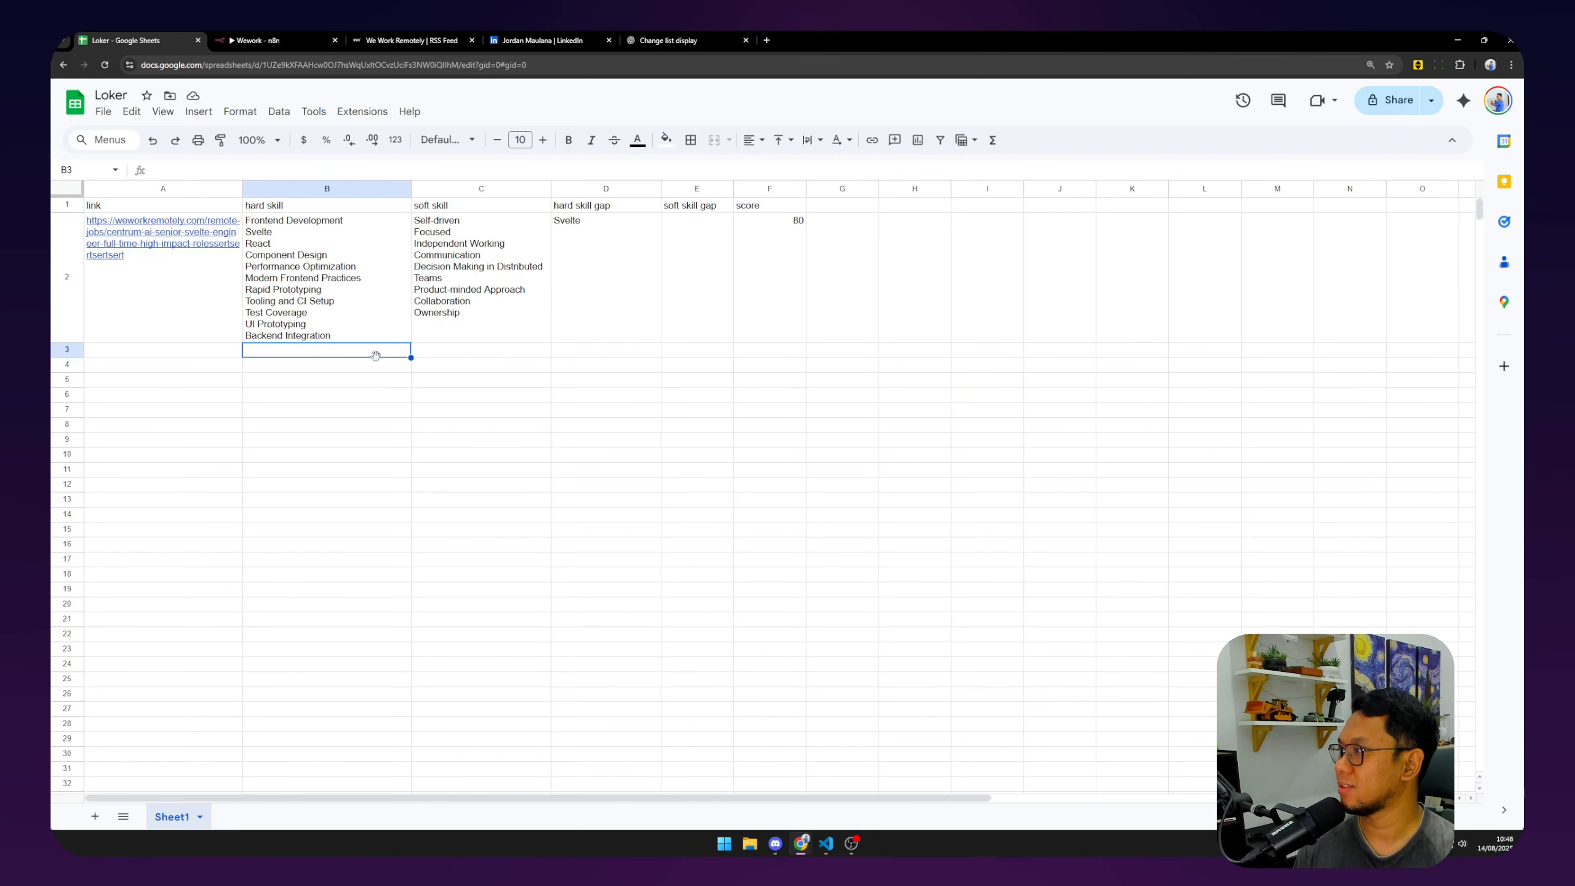
{"action": "key", "text": "ctrl+z"}
{"action": "key", "text": "ctrl+z"}
{"action": "left_click", "coordinate": [376, 356]}
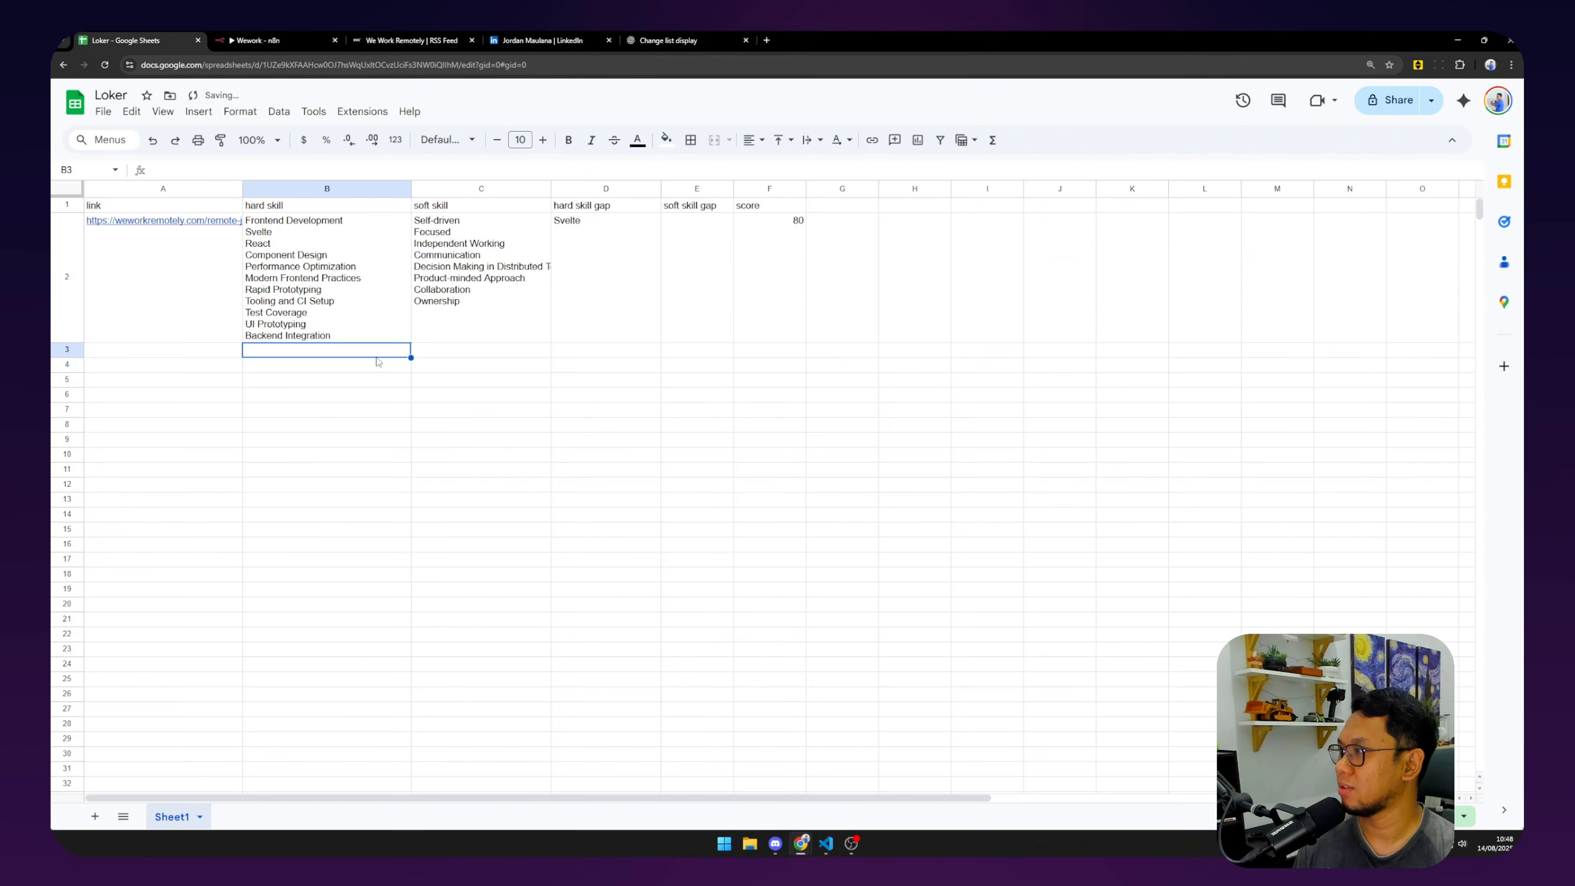
{"action": "left_click", "coordinate": [203, 274]}
{"action": "left_click", "coordinate": [278, 37]}
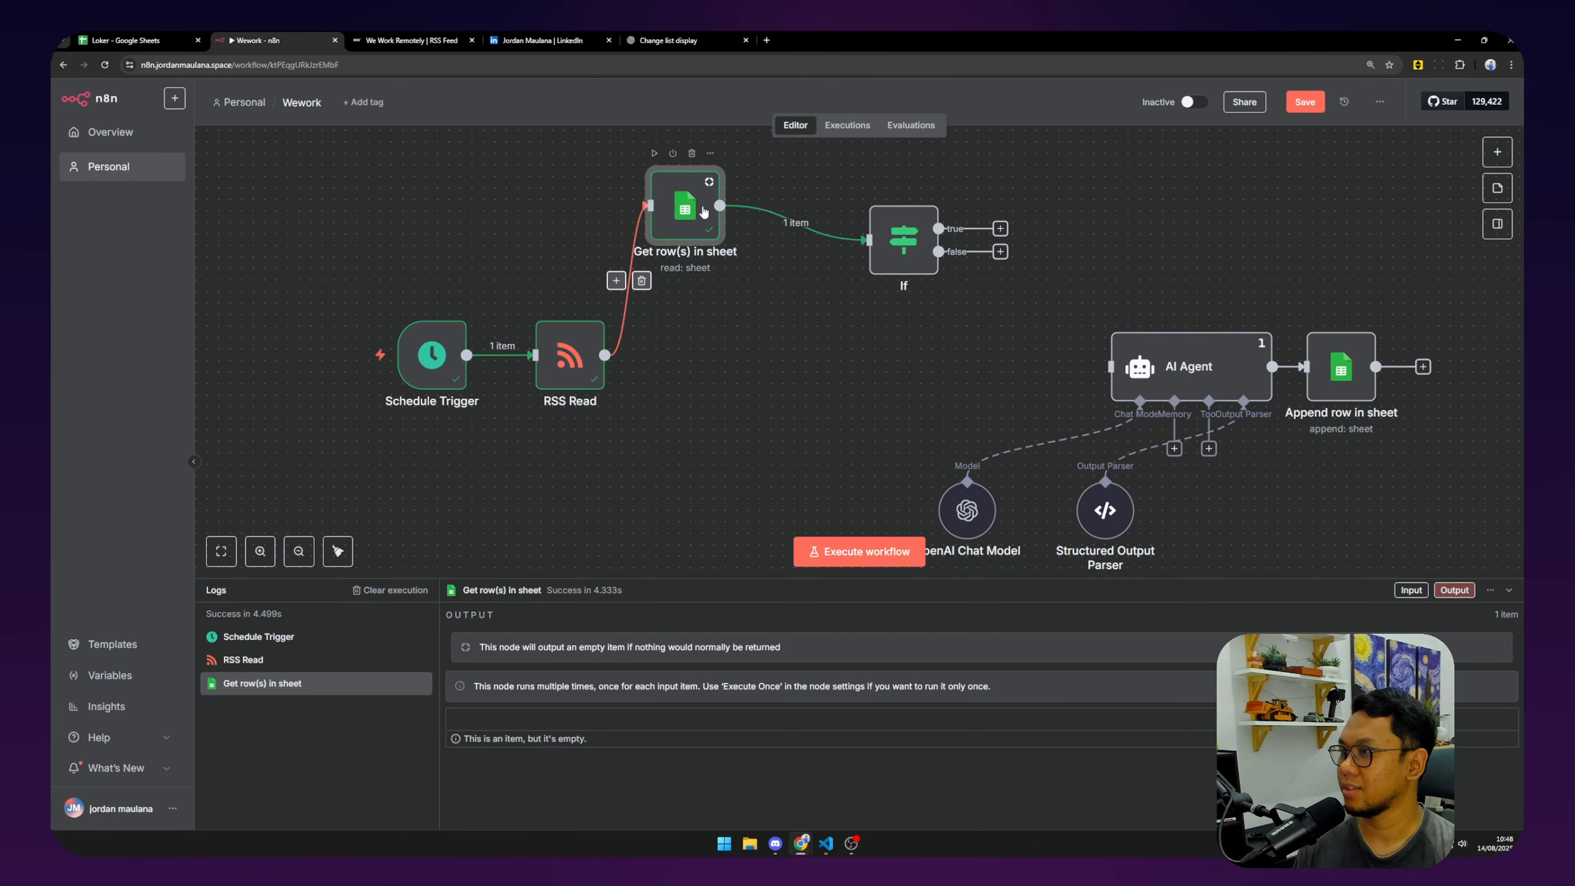
{"action": "double_click", "coordinate": [682, 217]}
{"action": "left_click", "coordinate": [943, 121]}
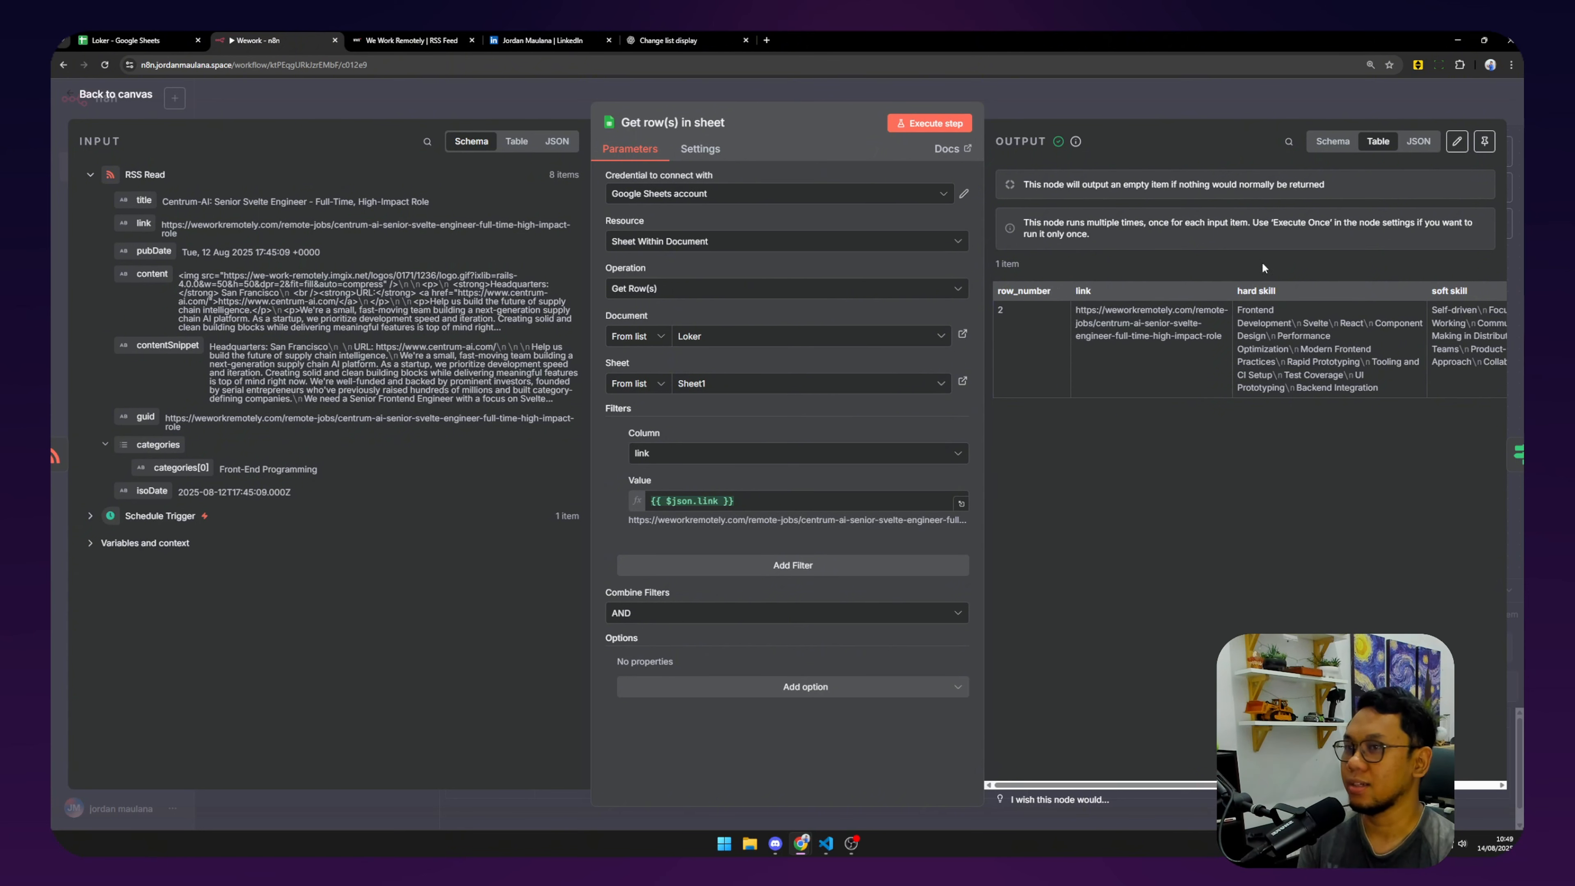
Set the If condition to {{ $json.row_number }} Number exists and test it, sending row 2 to true.
{"action": "left_click", "coordinate": [108, 96]}
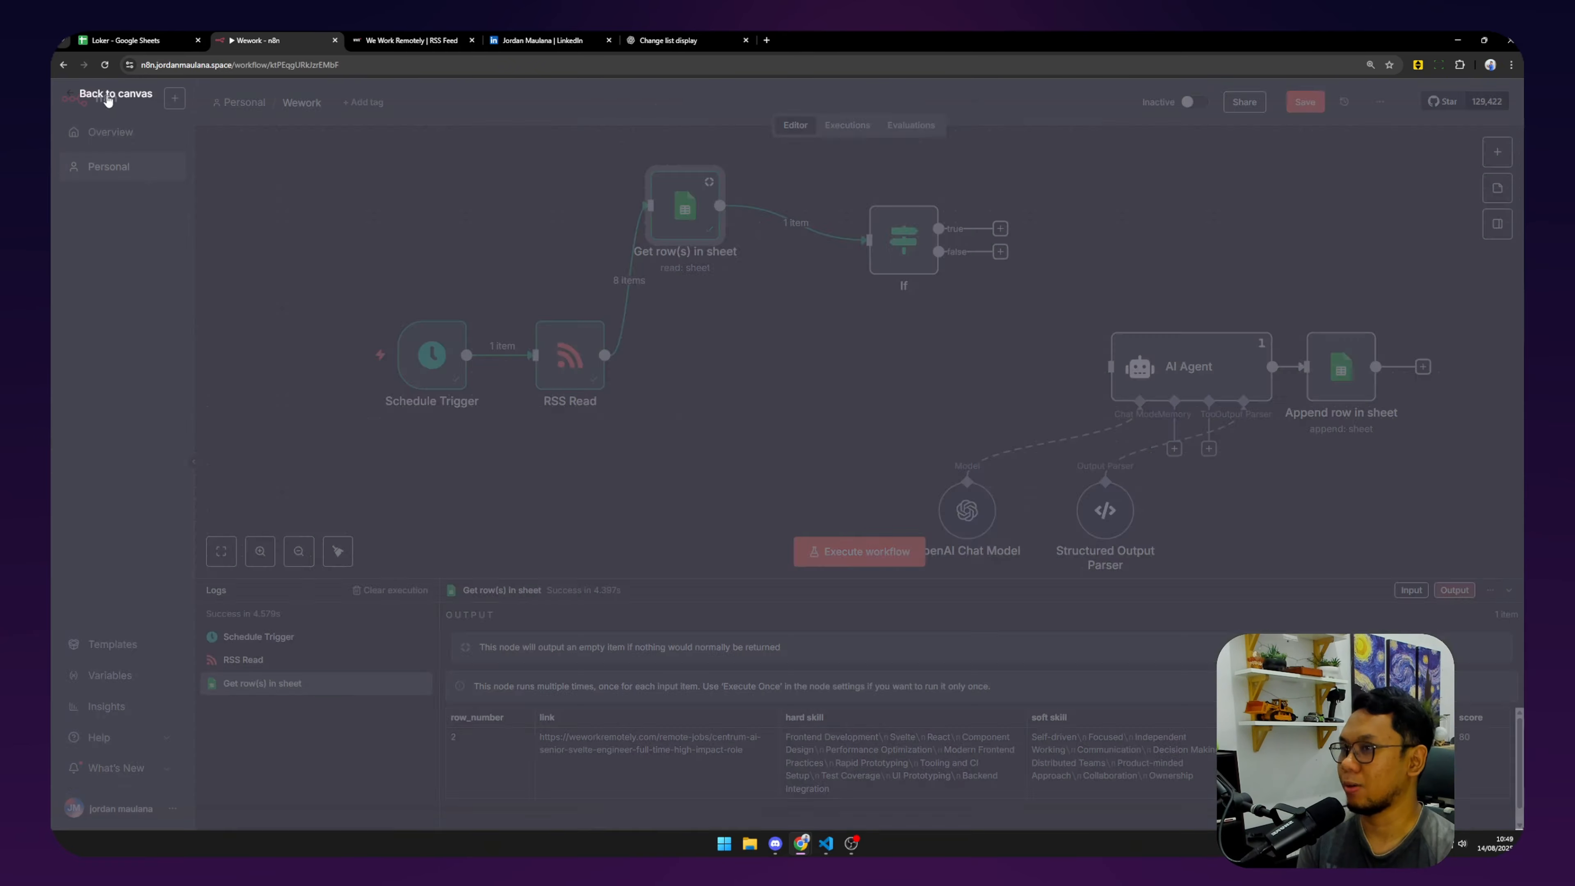
{"action": "double_click", "coordinate": [904, 239]}
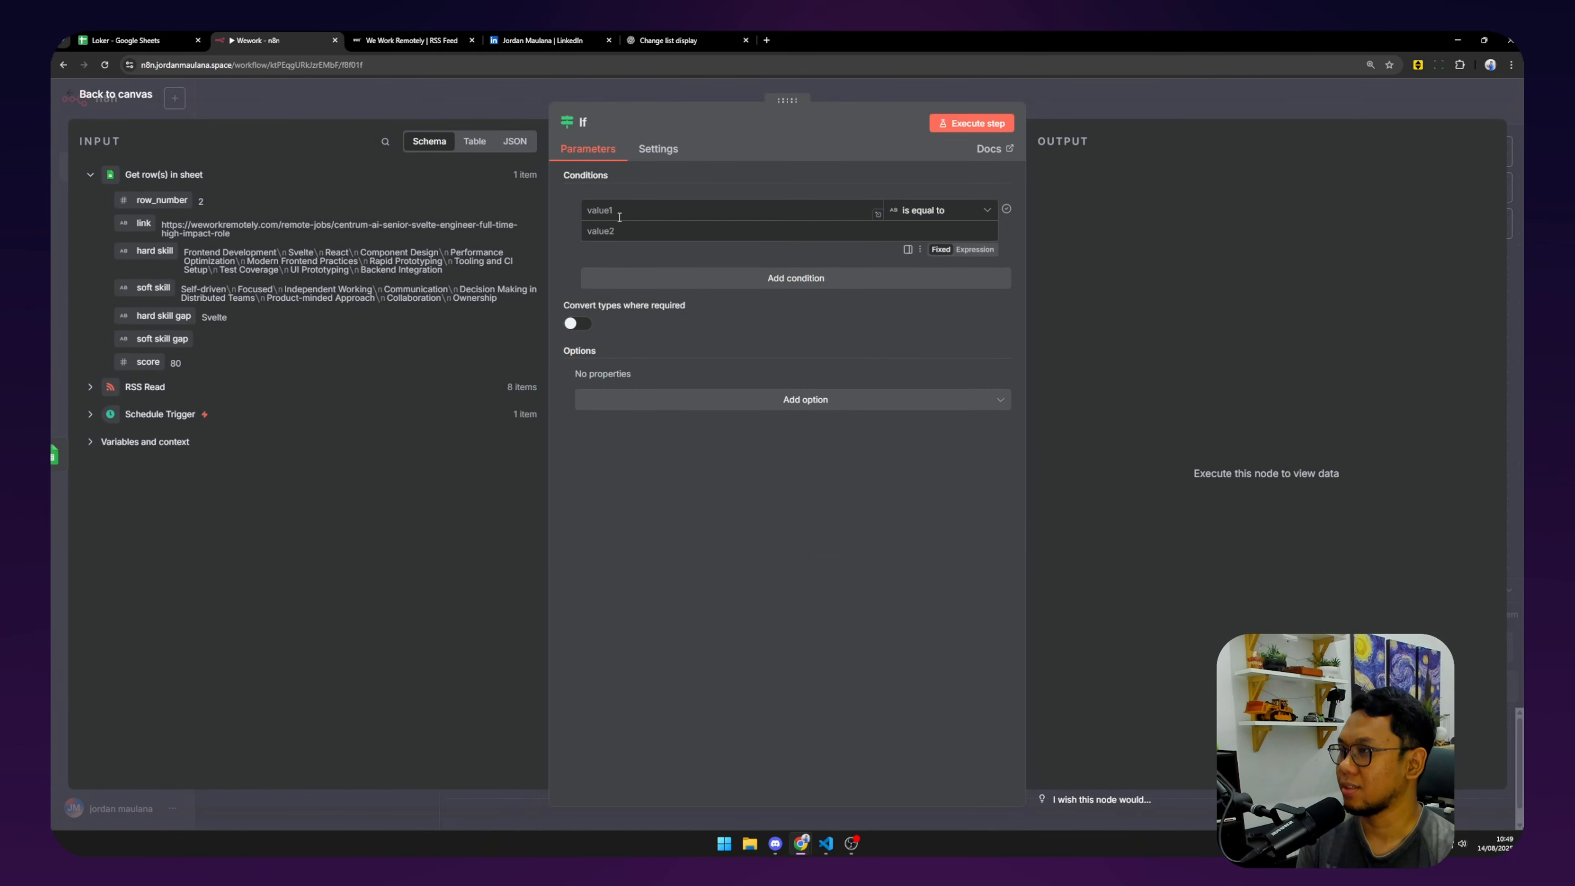
{"action": "left_click_drag", "start_coordinate": [158, 200], "coordinate": [684, 220]}
{"action": "left_click", "coordinate": [945, 209]}
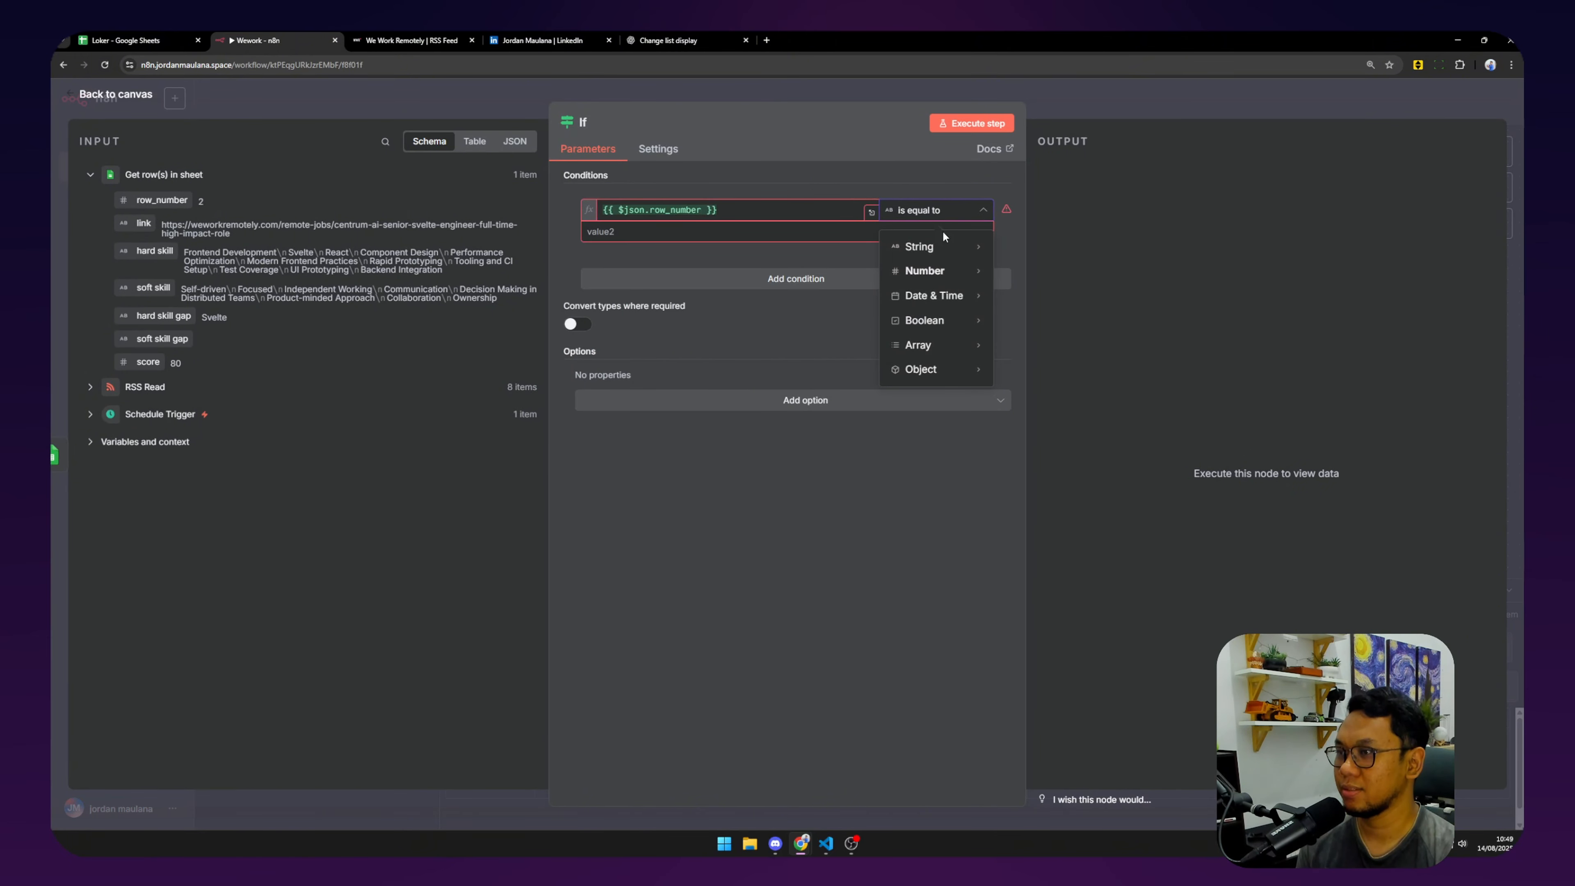
{"action": "mouse_move", "coordinate": [936, 271]}
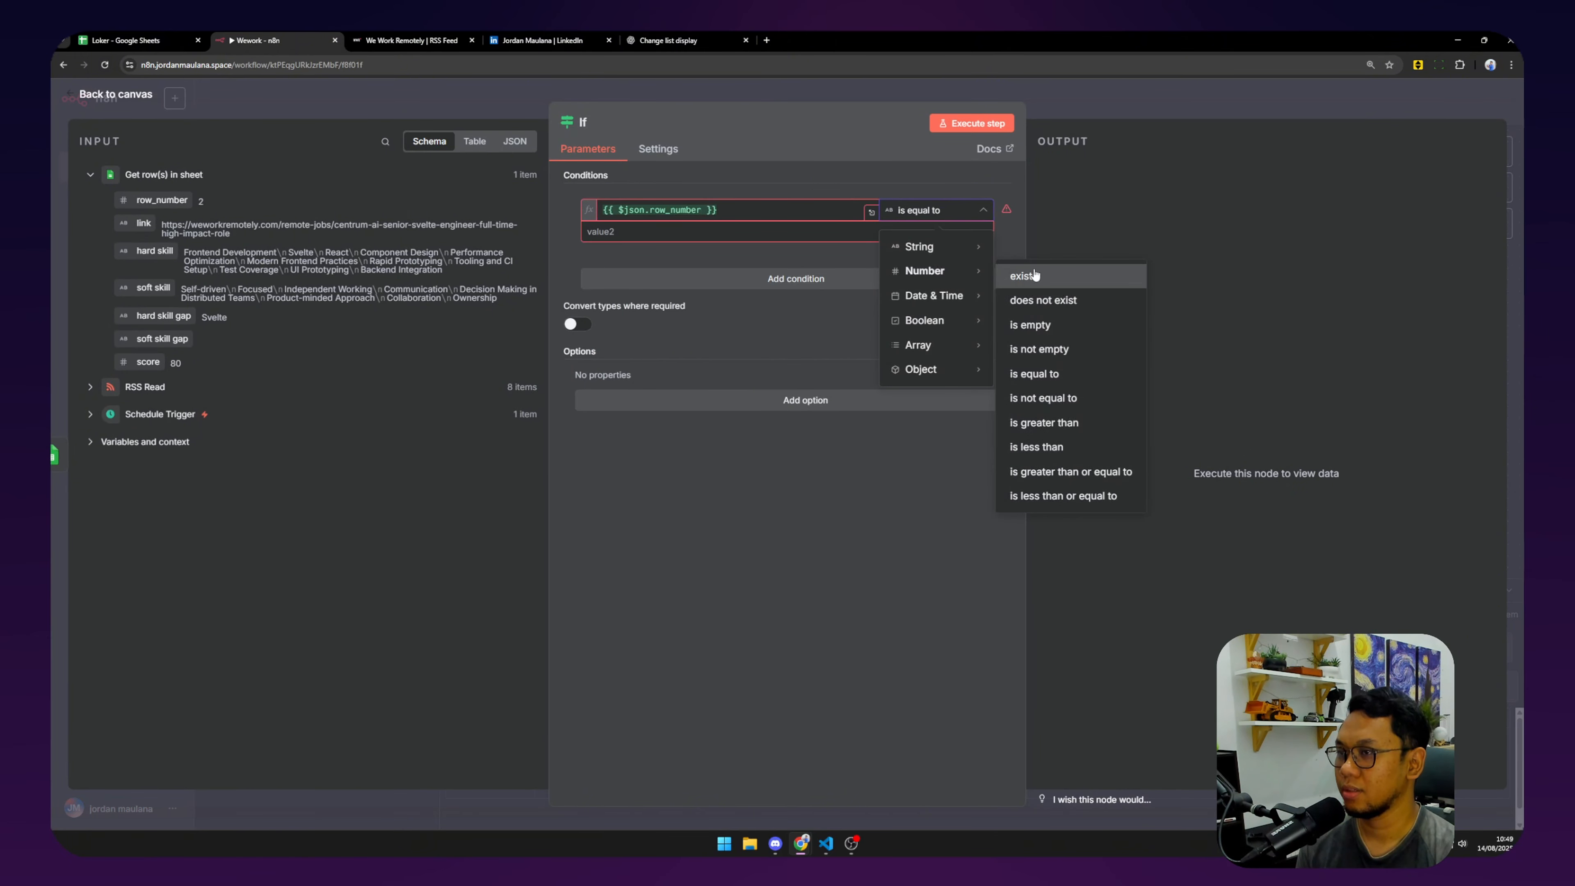
{"action": "left_click", "coordinate": [1023, 271]}
{"action": "left_click", "coordinate": [965, 128]}
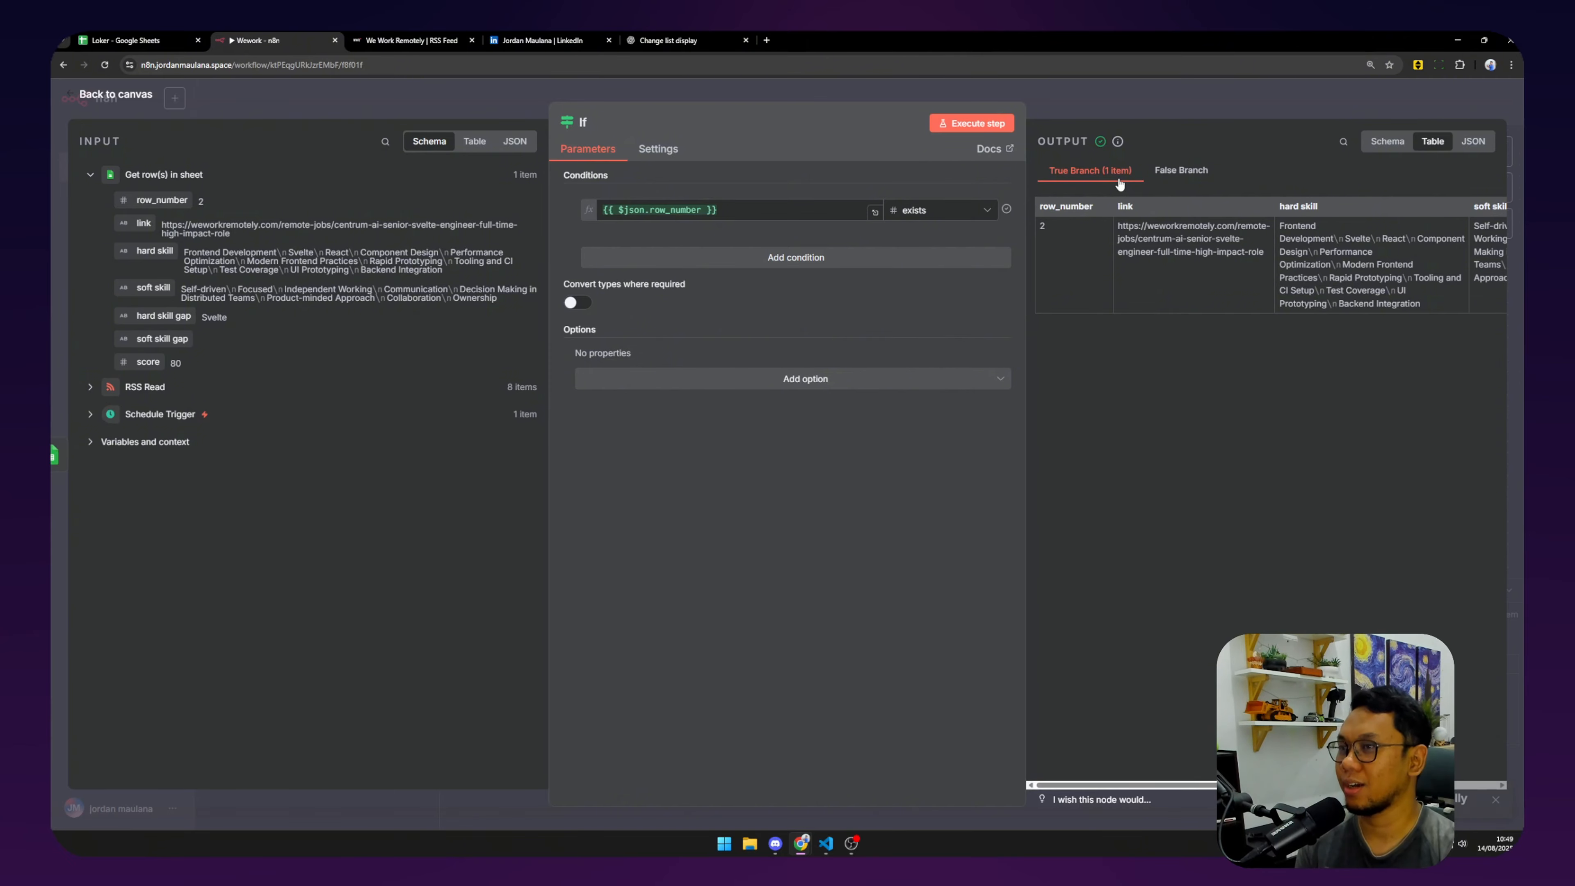
{"action": "left_click", "coordinate": [126, 101]}
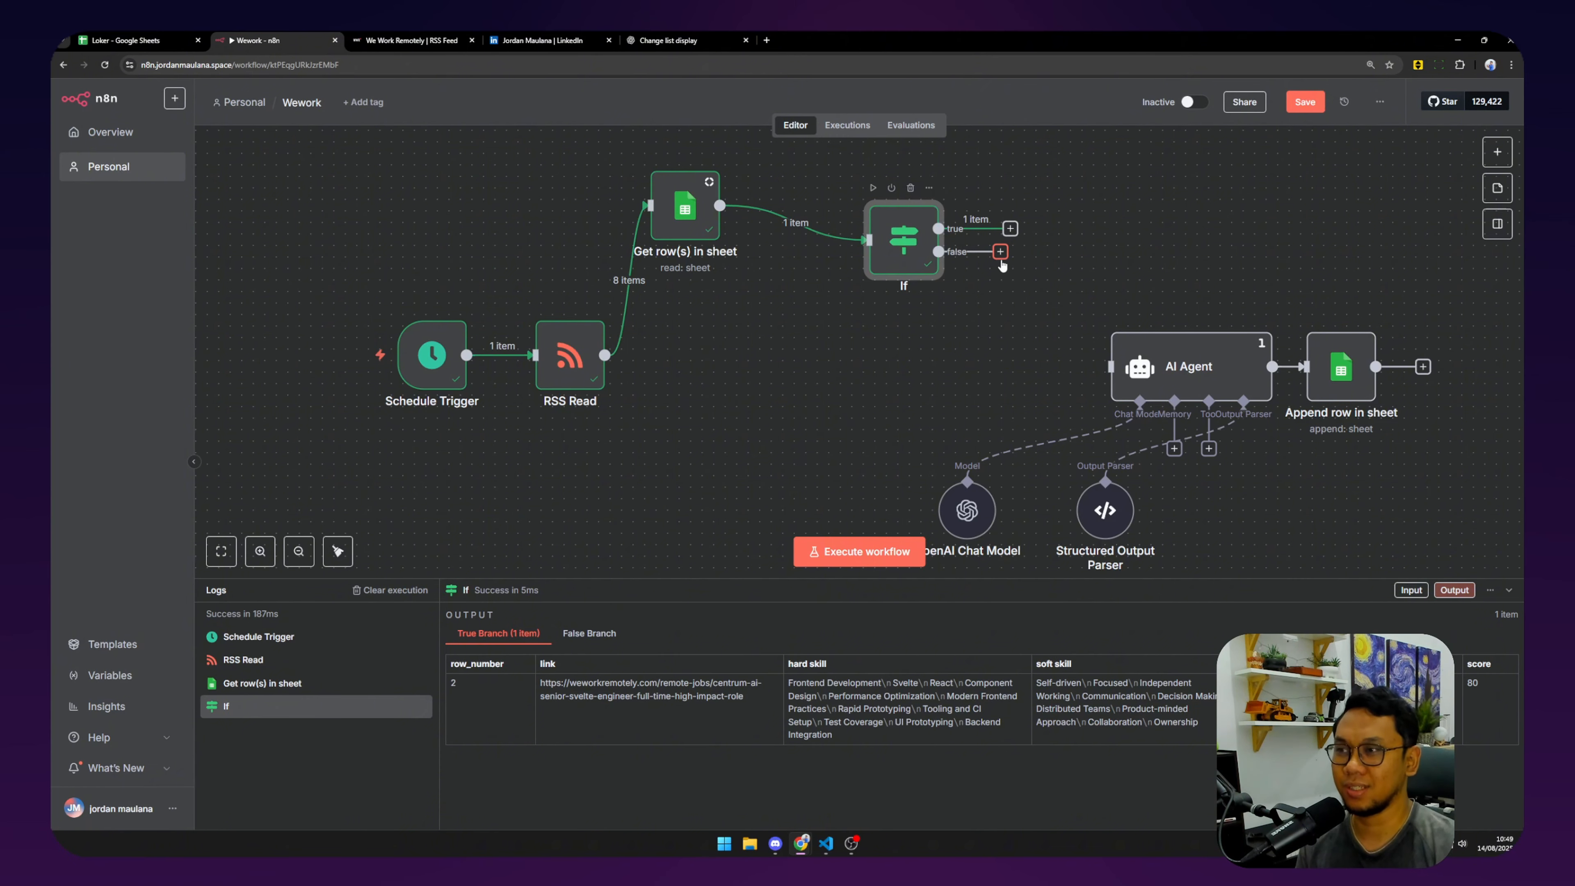
Connect the If node's false output to the AI Agent and tidy all nodes into one row.
{"action": "left_click_drag", "start_coordinate": [1000, 251], "coordinate": [1109, 367]}
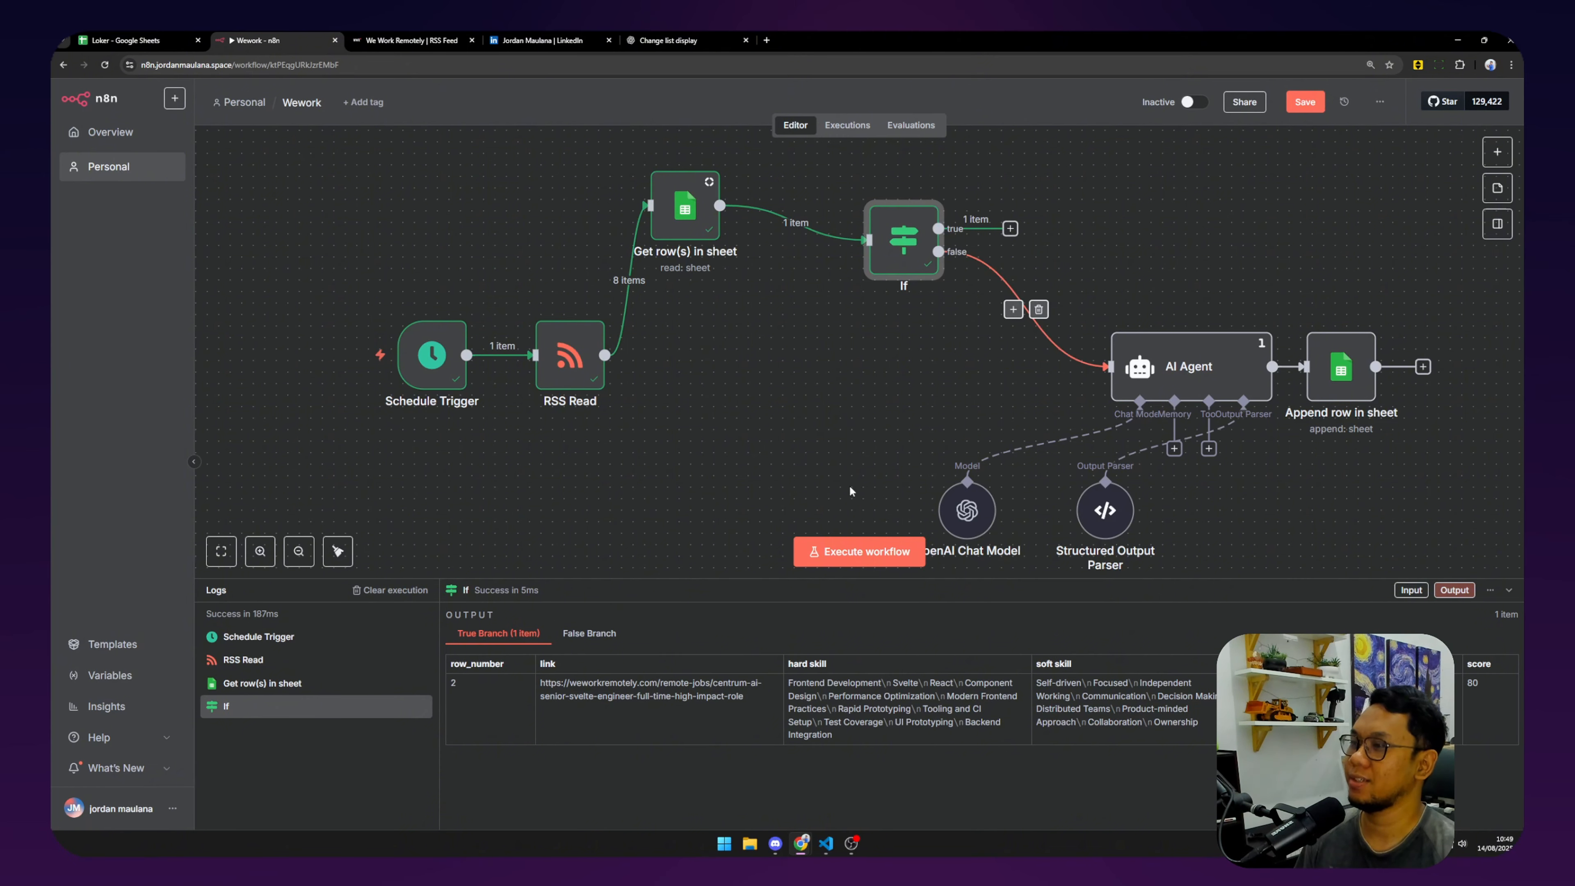
{"action": "left_click_drag", "start_coordinate": [826, 456], "coordinate": [709, 432]}
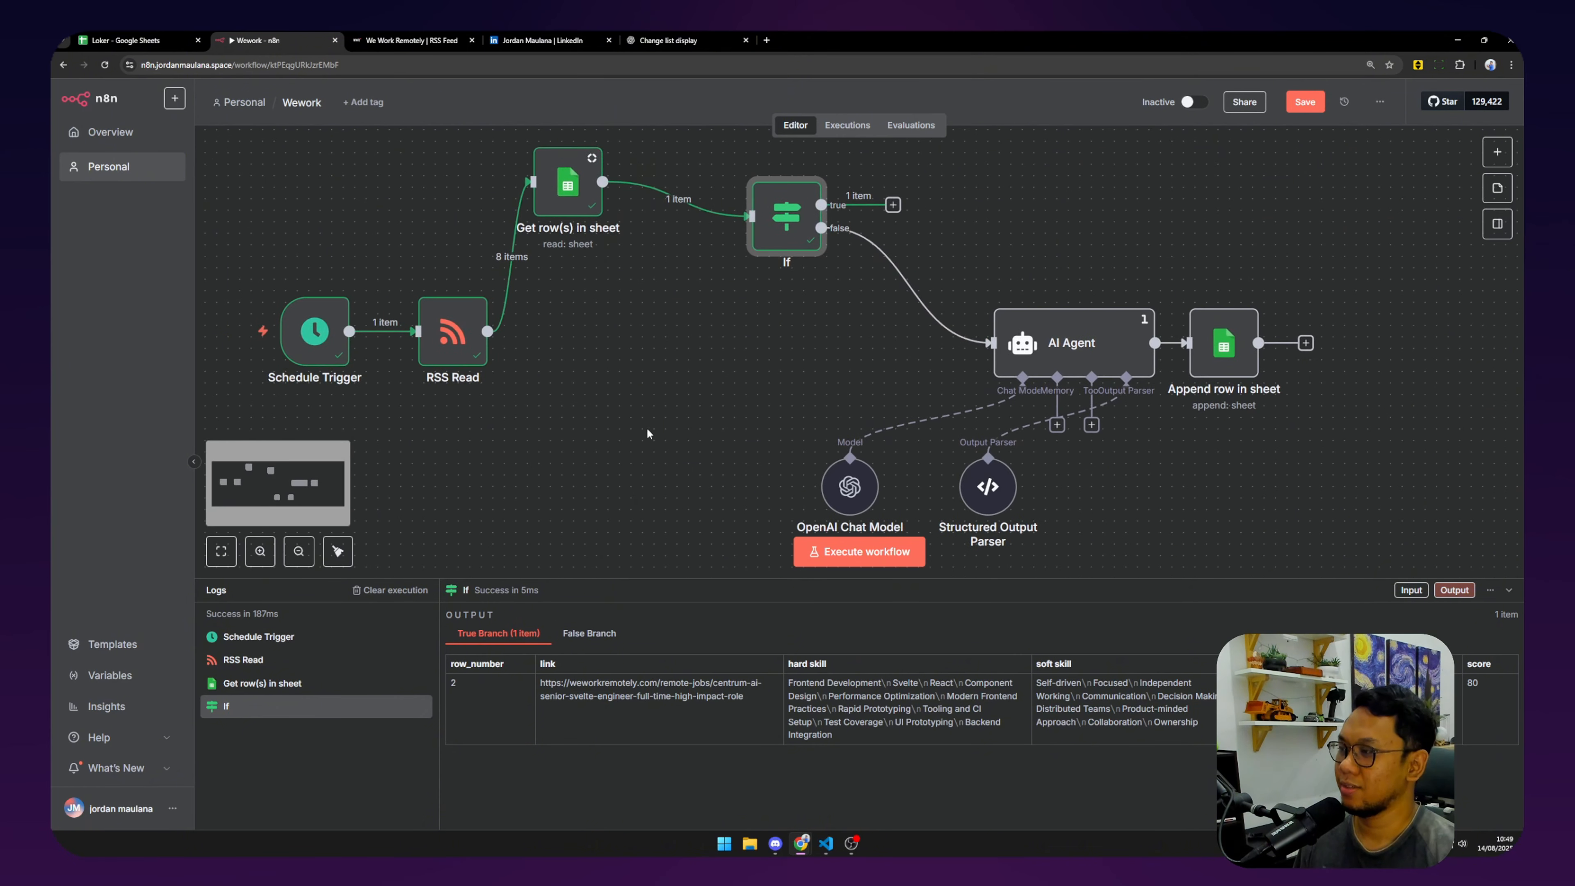
{"action": "left_click", "coordinate": [340, 555]}
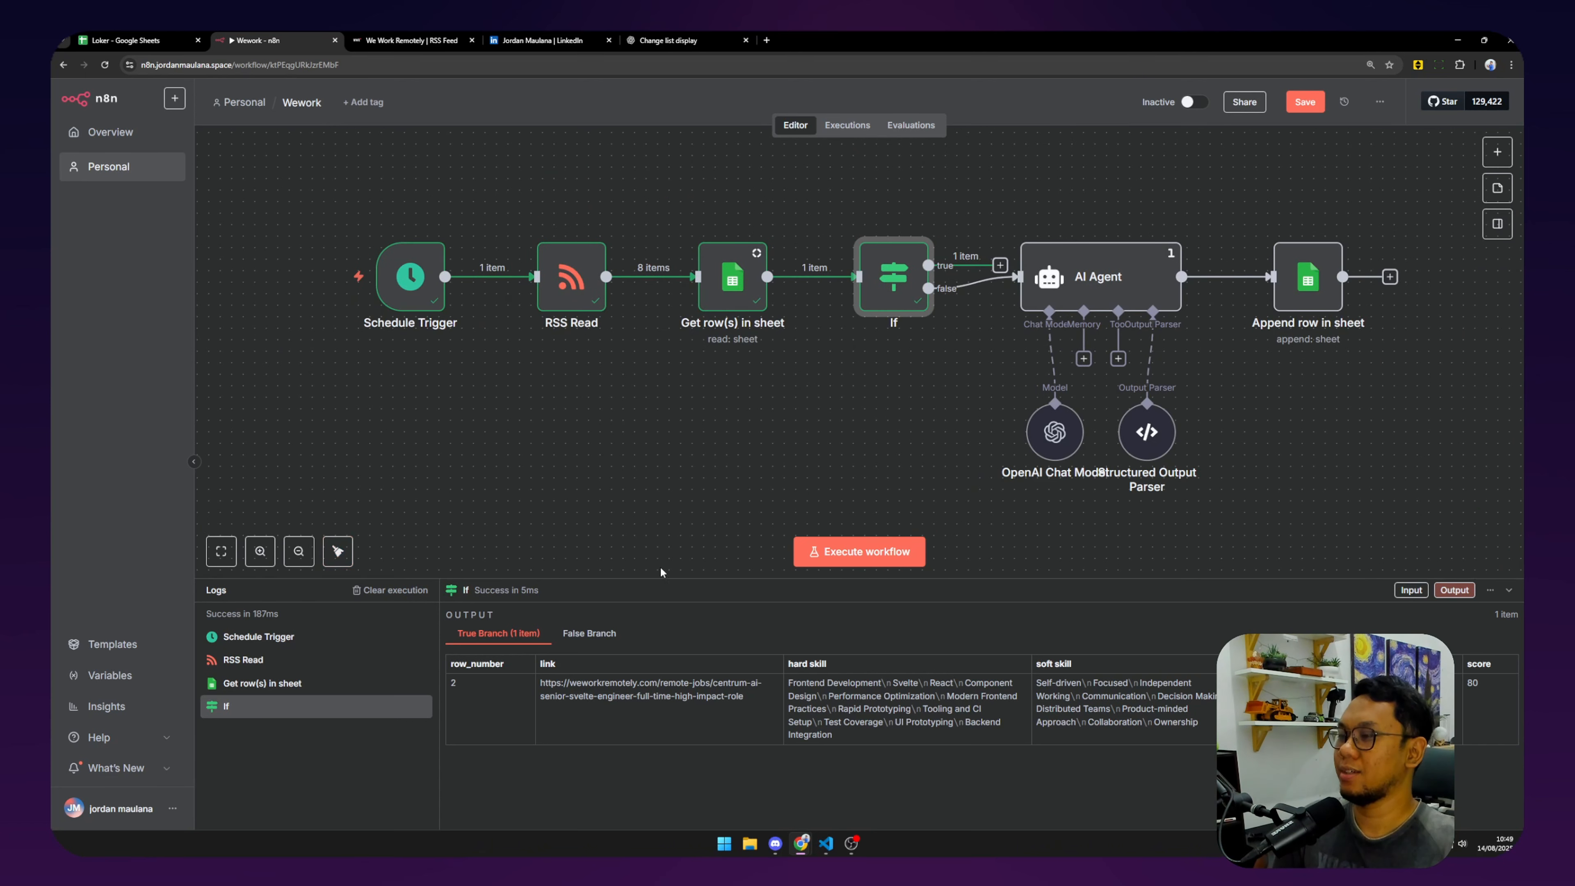
Start adding a new step after the Append row in sheet node.
{"action": "left_click_drag", "start_coordinate": [786, 457], "coordinate": [668, 458]}
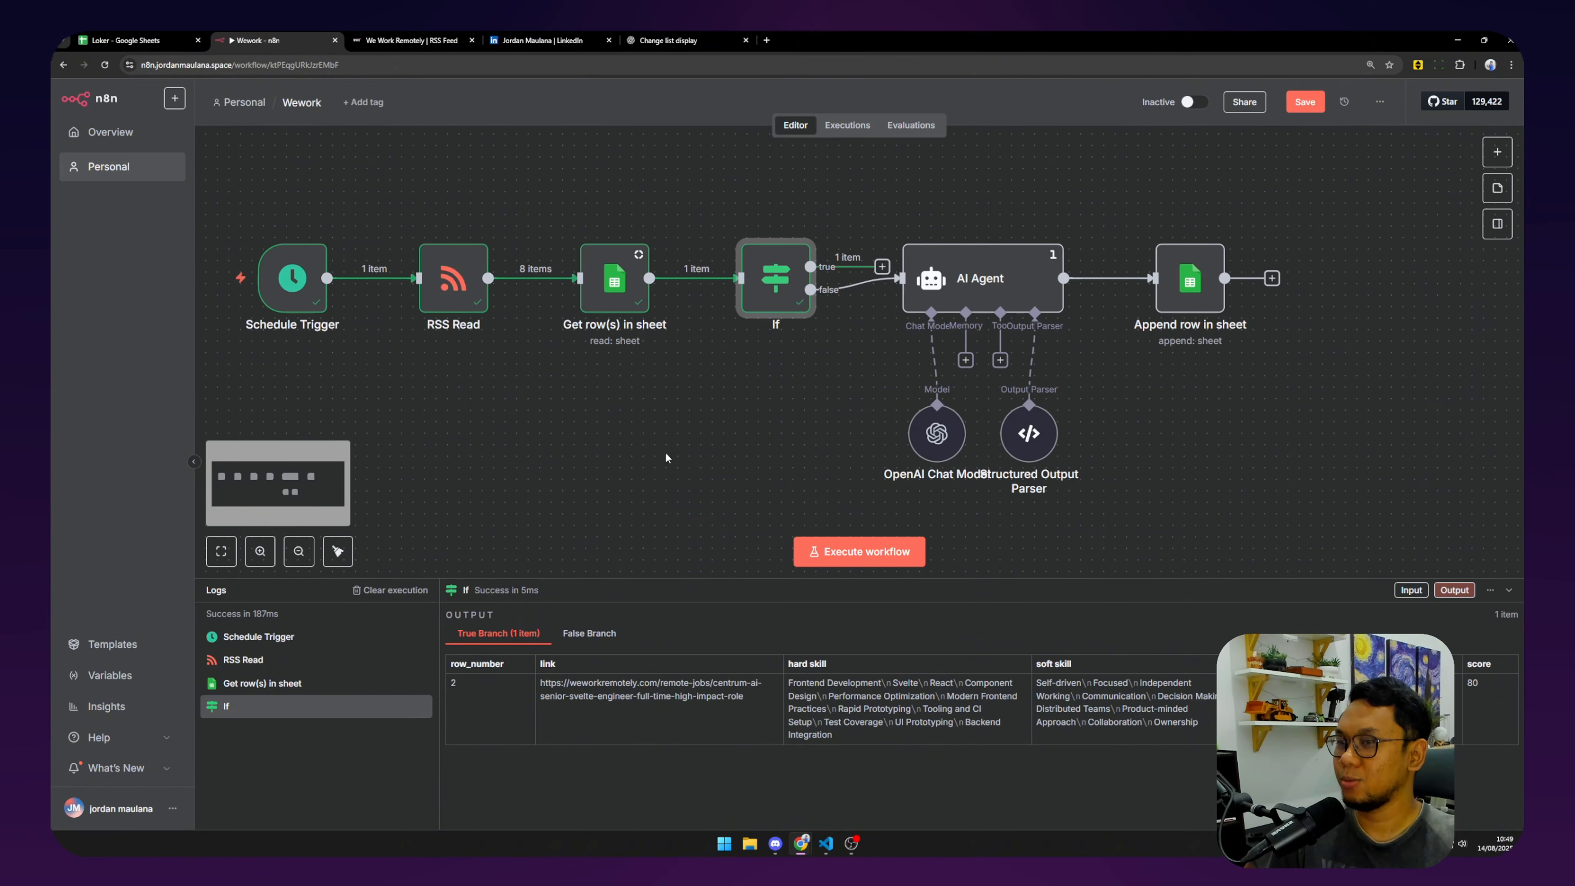
{"action": "left_click_drag", "start_coordinate": [1266, 325], "coordinate": [882, 342]}
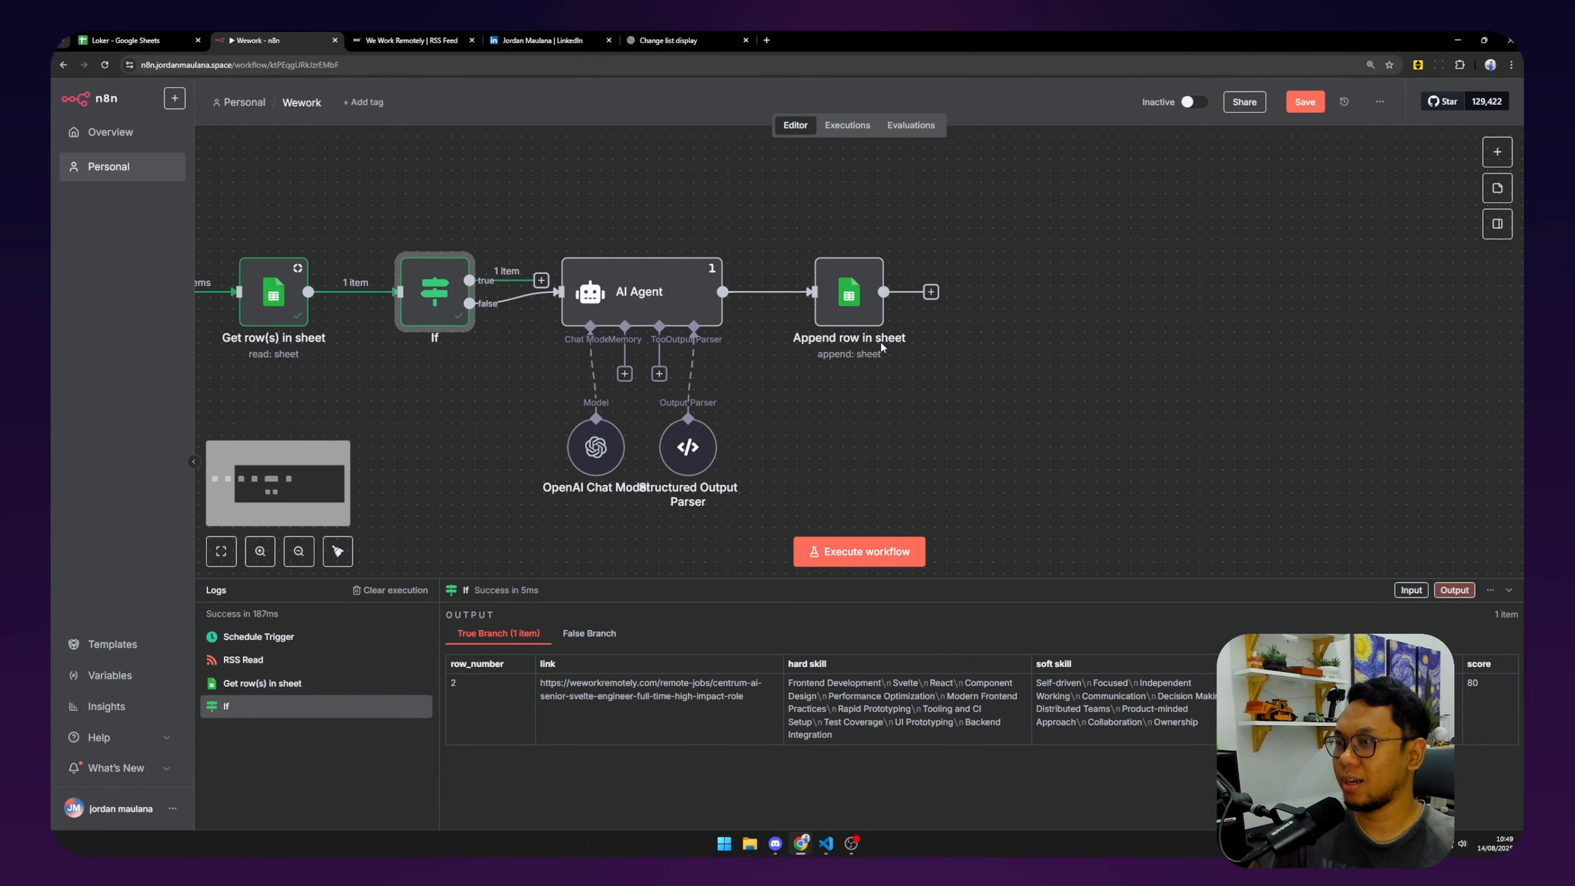
{"action": "left_click", "coordinate": [930, 292]}
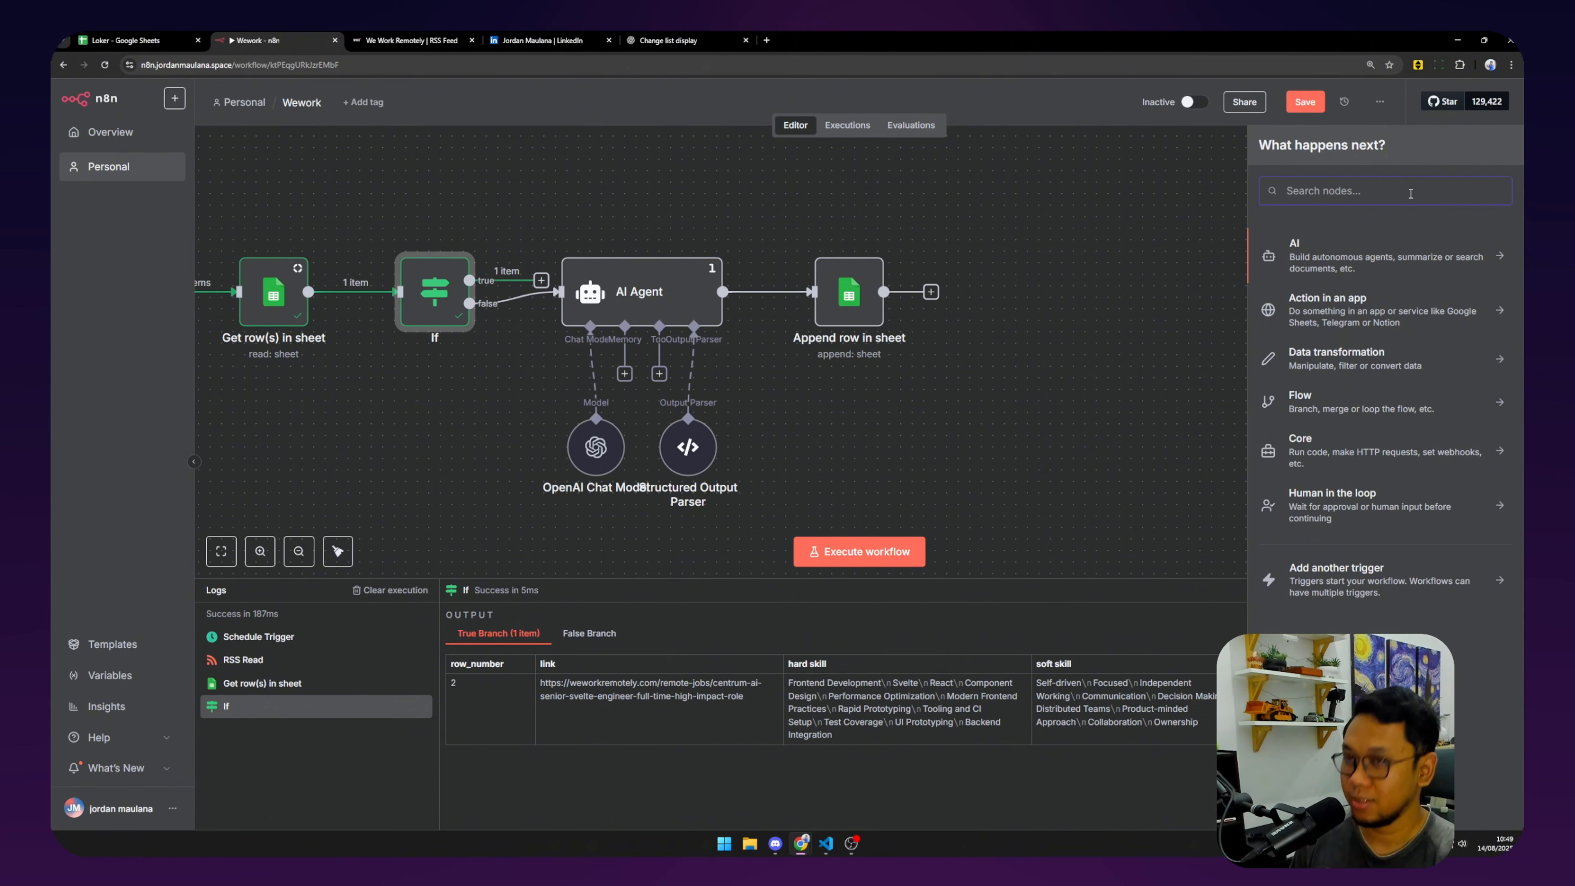
Search nodes for 'di' and choose the Discord integration.
{"action": "type", "text": "di"}
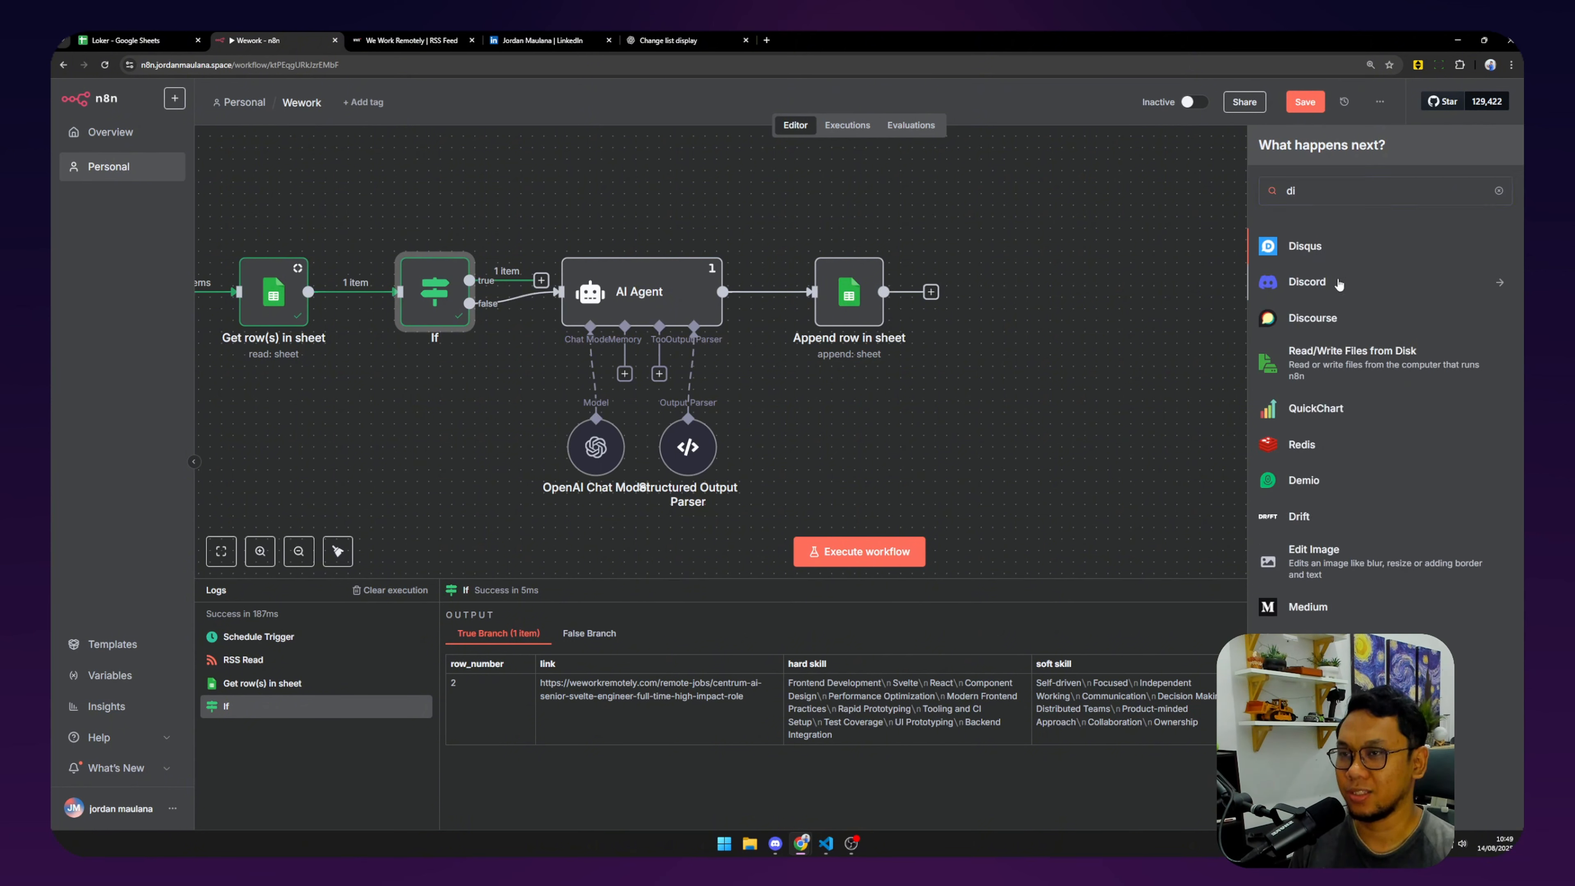
{"action": "left_click", "coordinate": [1339, 282]}
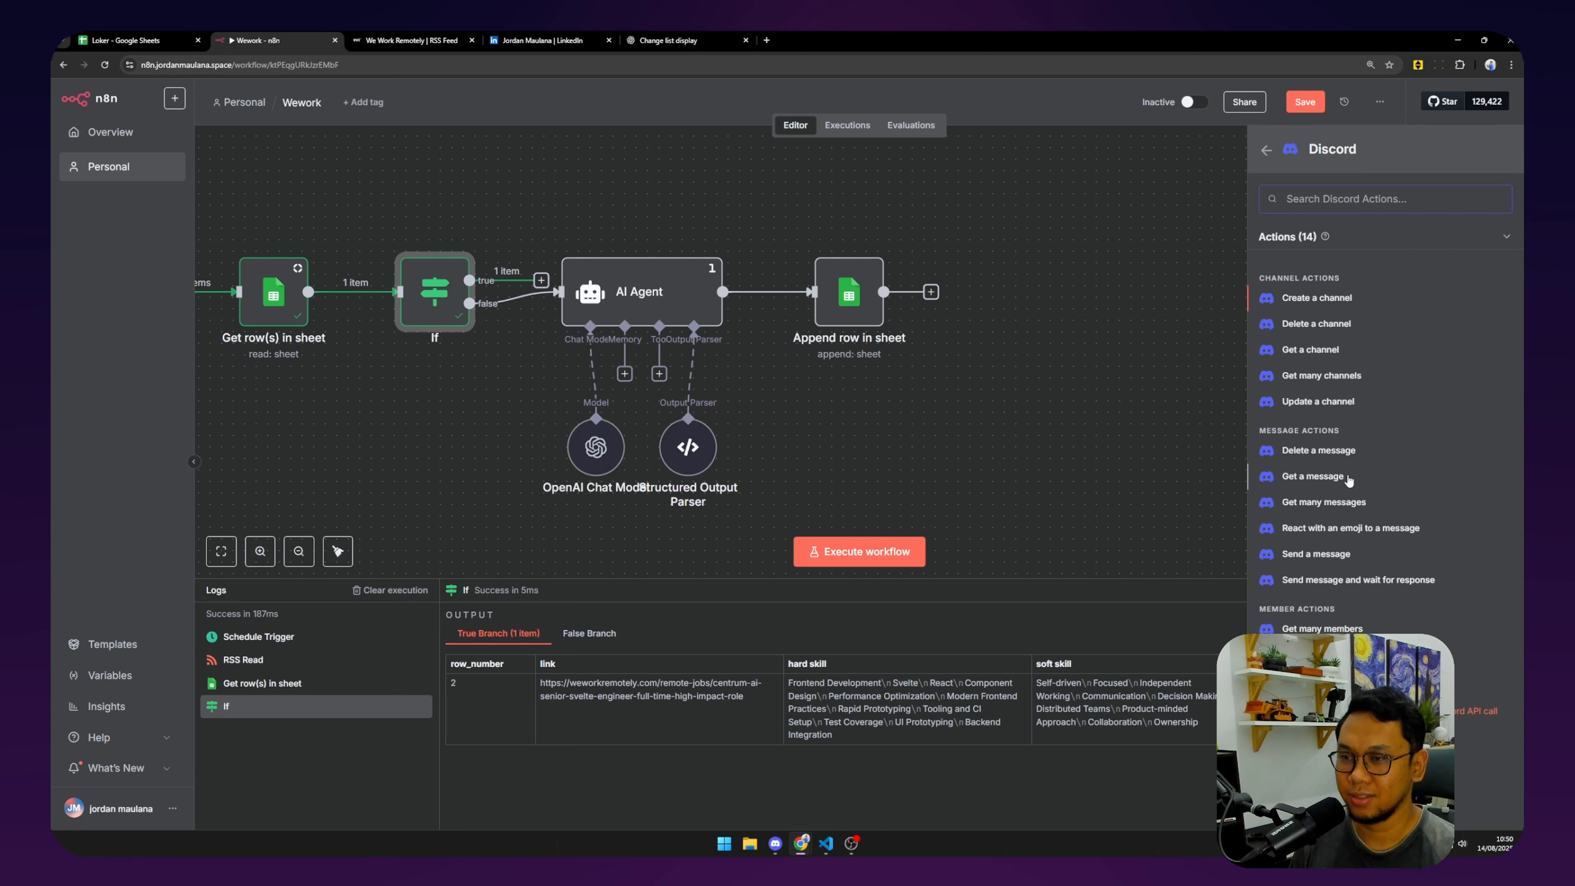
Add a Discord 'Send a message' step using the existing bot credential, targeting the I Wanna Learn server's bots channel.
{"action": "left_click", "coordinate": [1313, 552]}
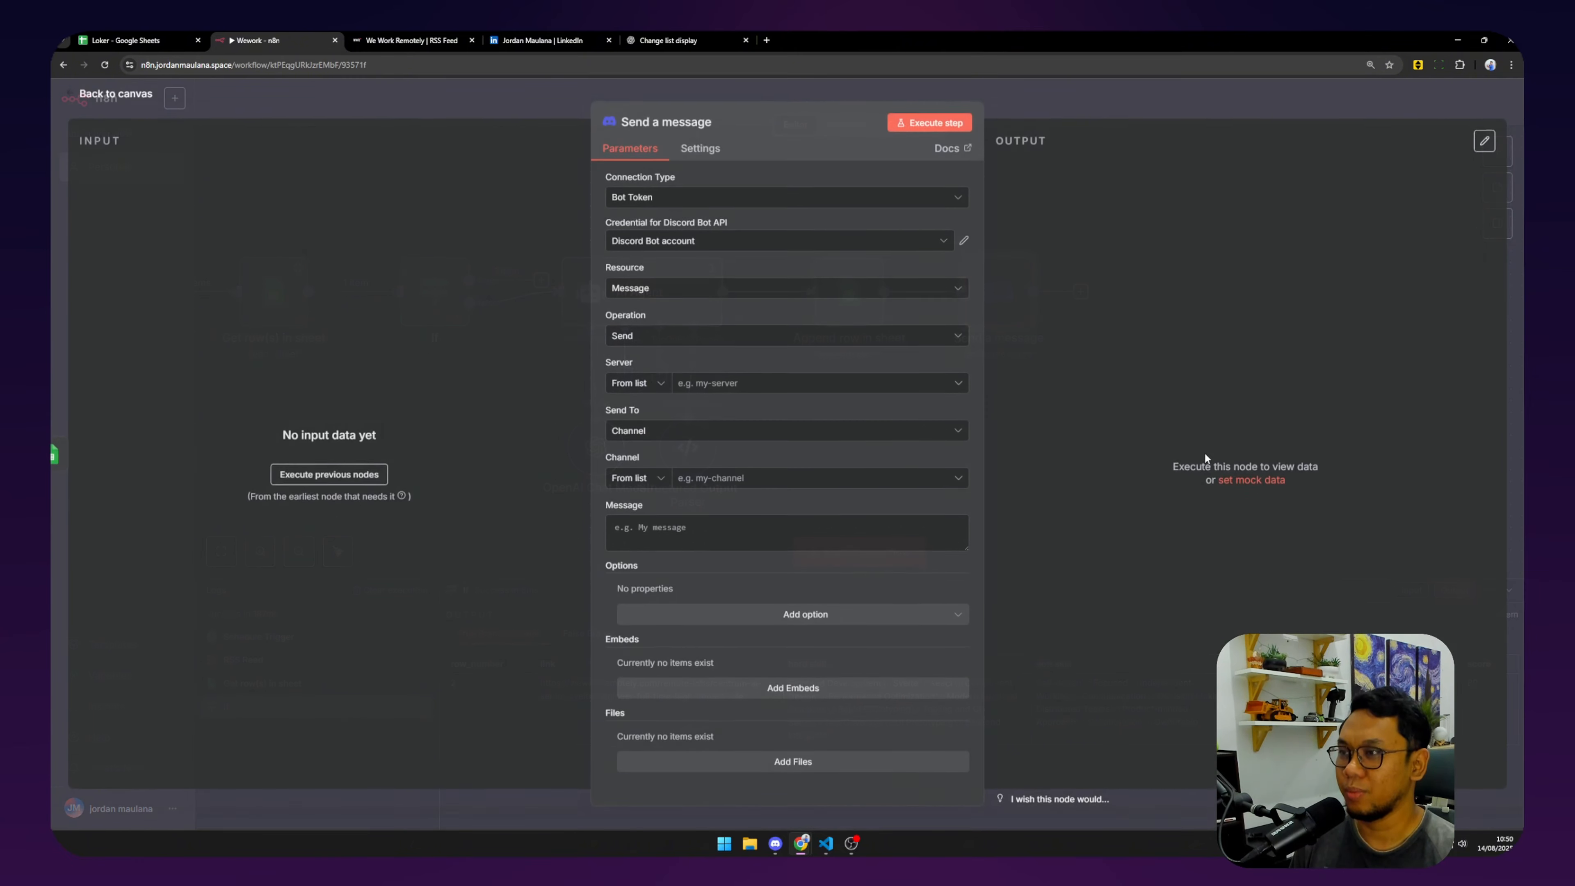
{"action": "left_click", "coordinate": [687, 243]}
{"action": "left_click", "coordinate": [687, 243]}
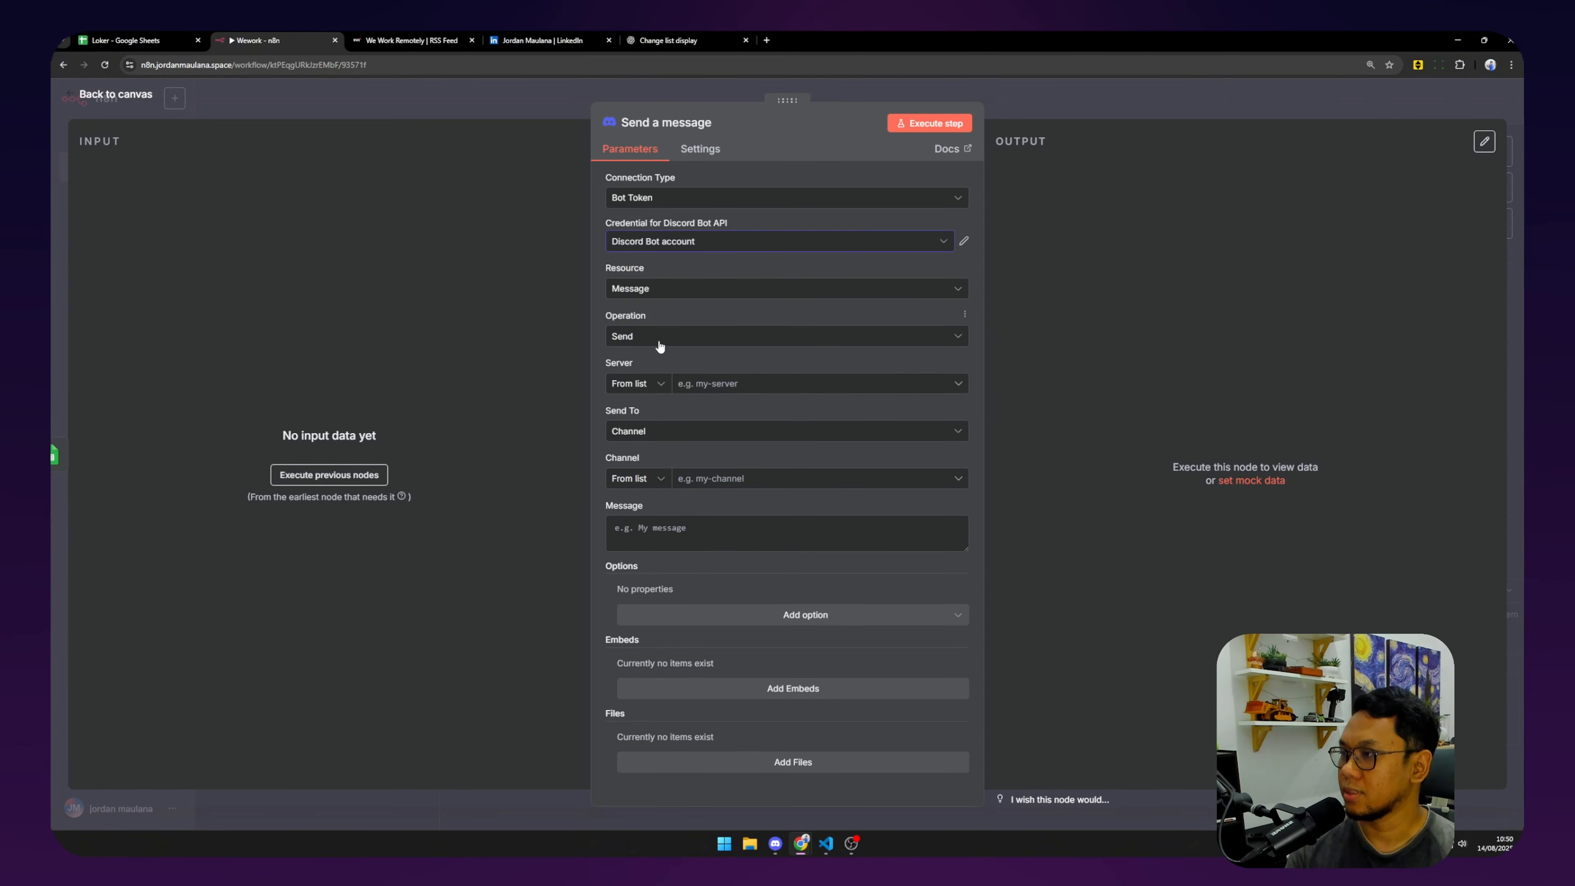
{"action": "left_click", "coordinate": [729, 389]}
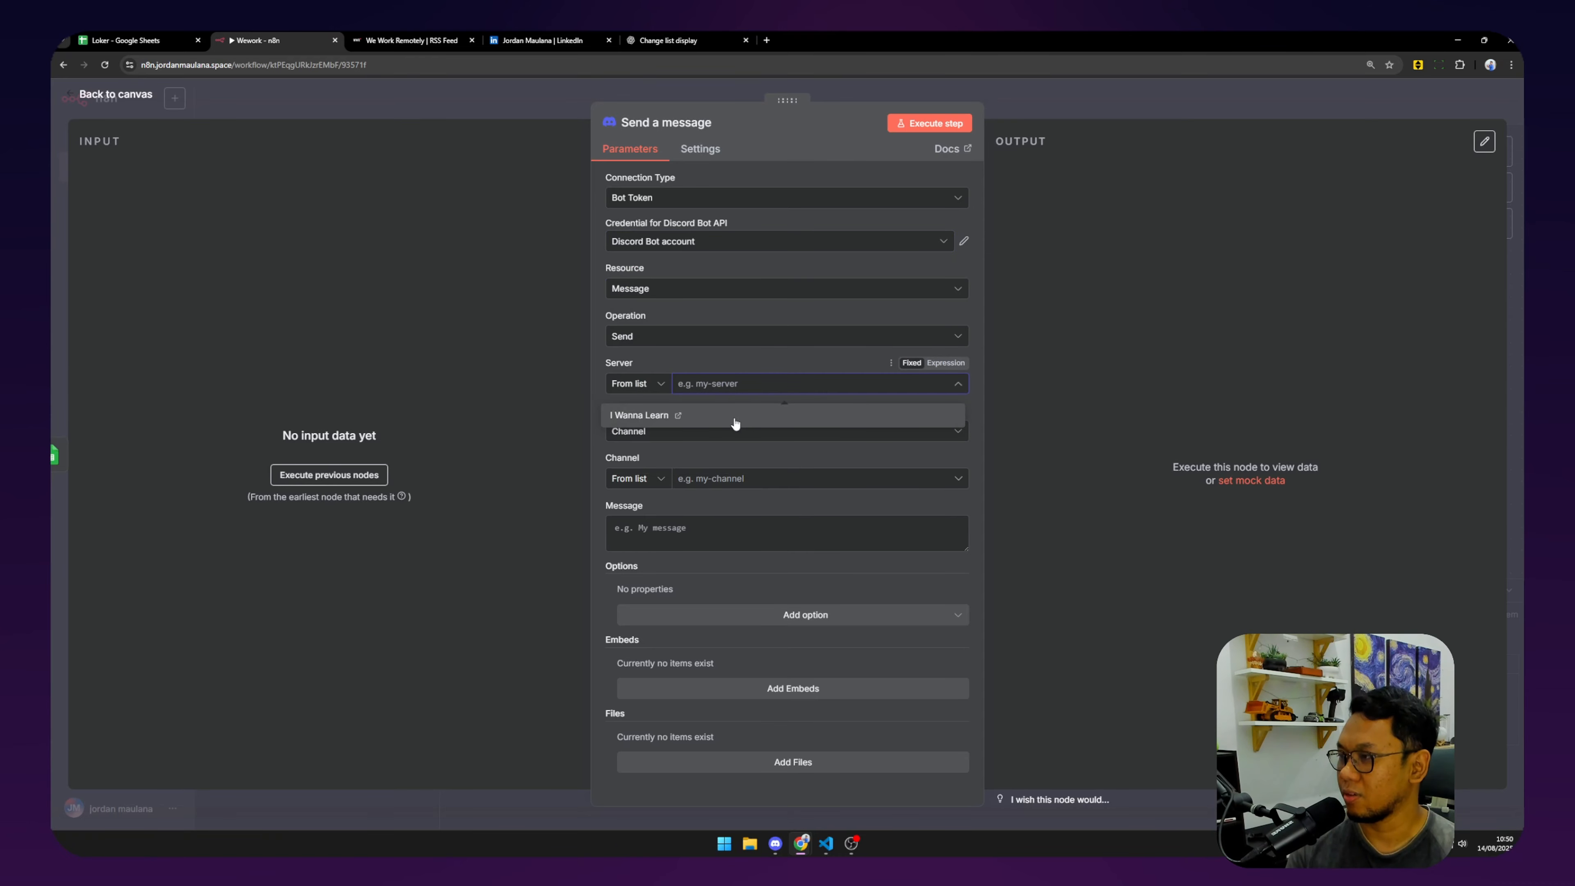
{"action": "left_click", "coordinate": [734, 418]}
{"action": "left_click", "coordinate": [751, 478]}
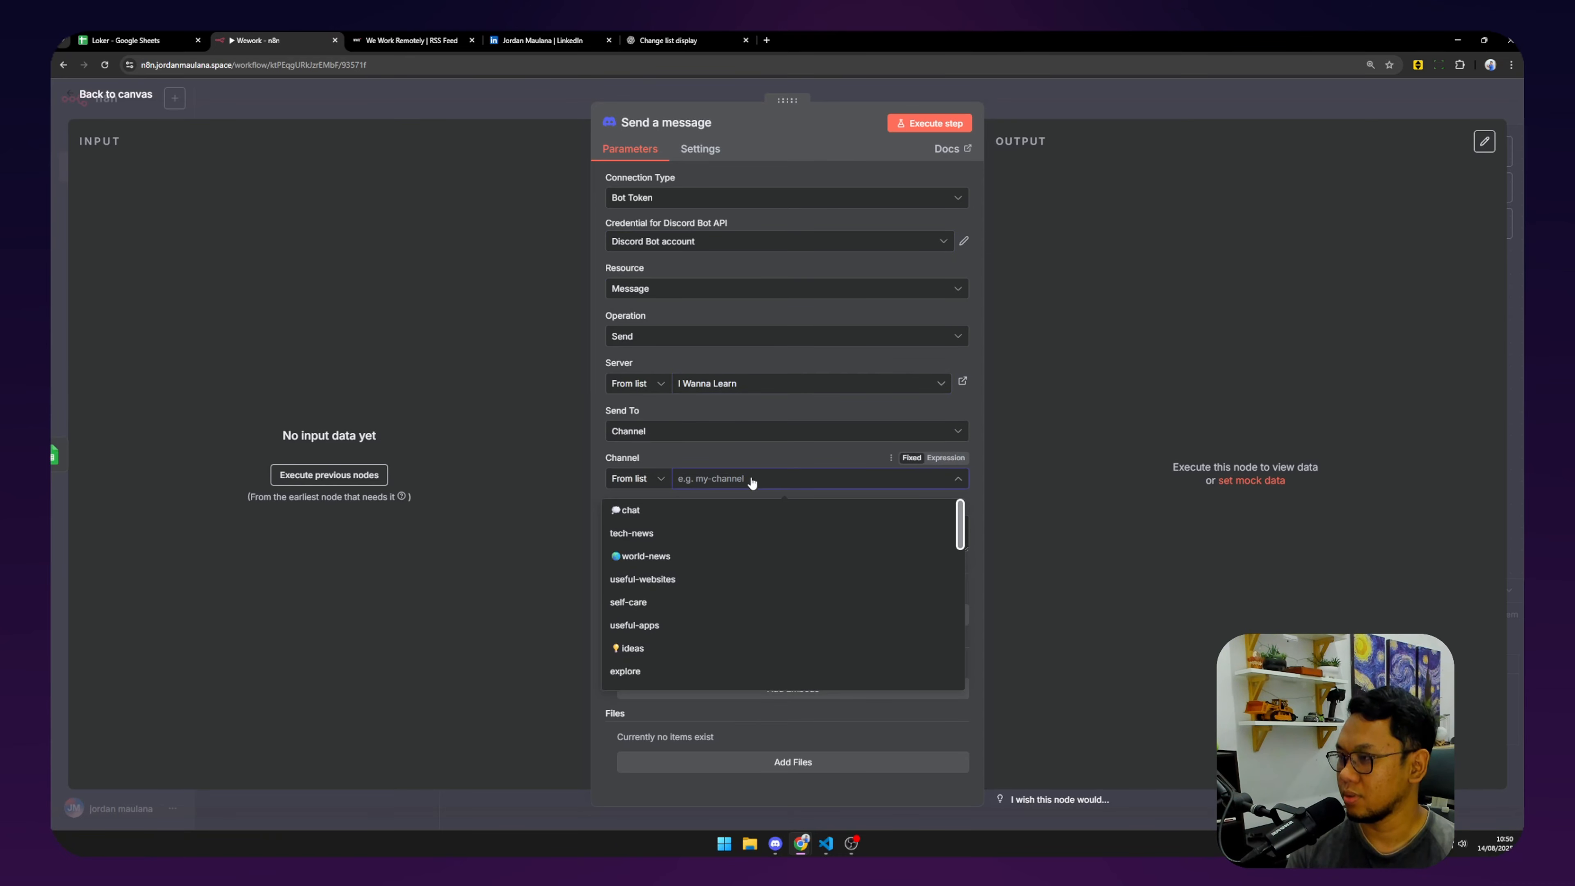
{"action": "scroll", "coordinate": [729, 562], "scroll_direction": "down", "scroll_amount": 5}
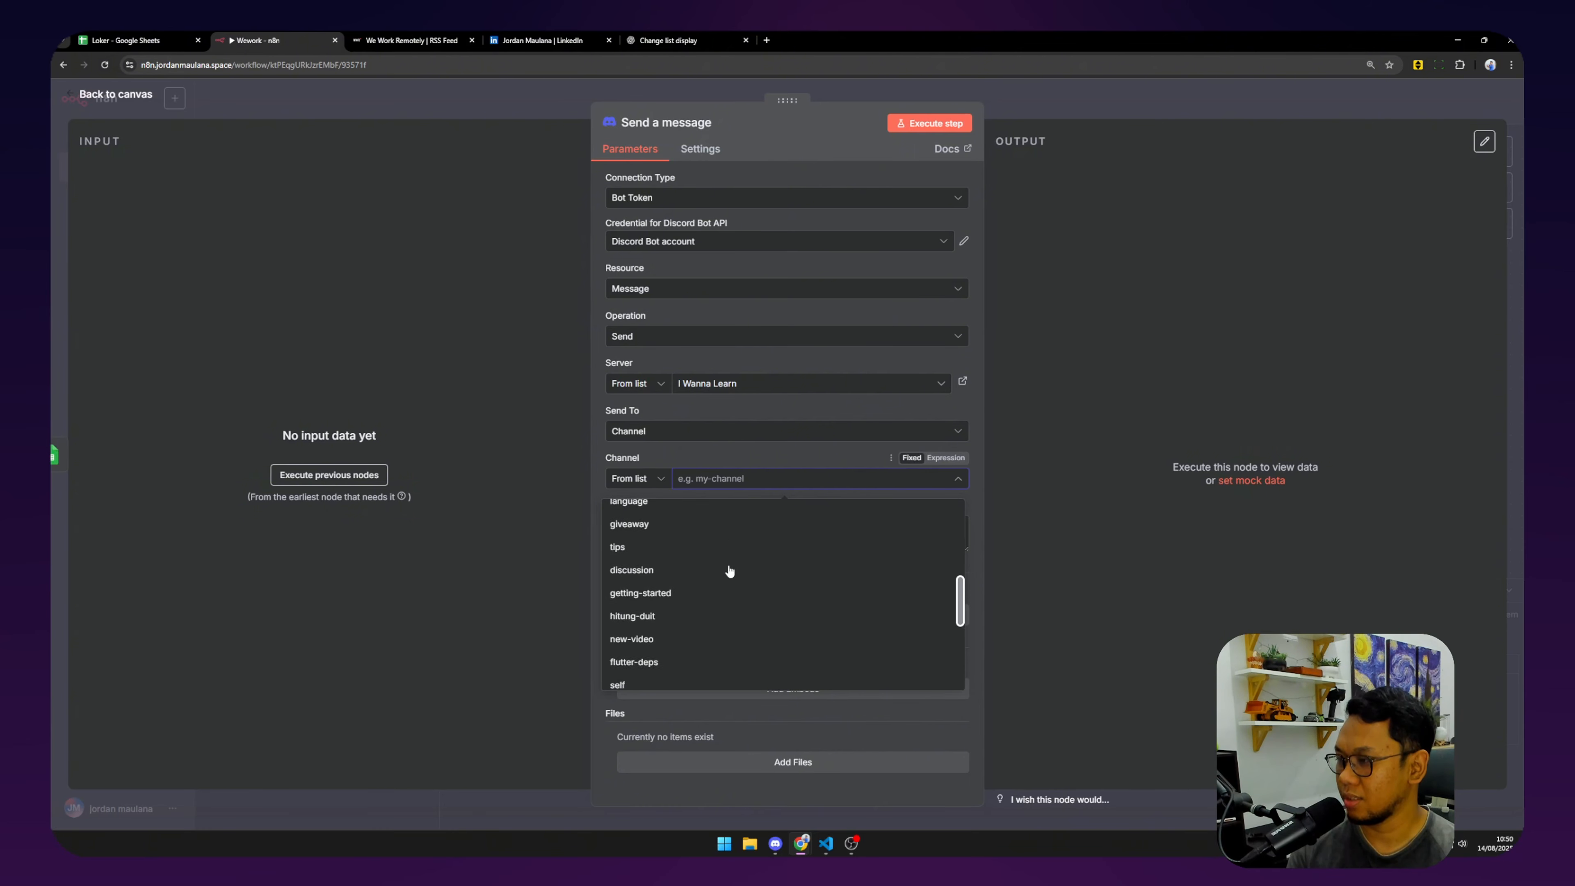
{"action": "scroll", "coordinate": [730, 570], "scroll_direction": "down", "scroll_amount": 3}
{"action": "left_click", "coordinate": [808, 581]}
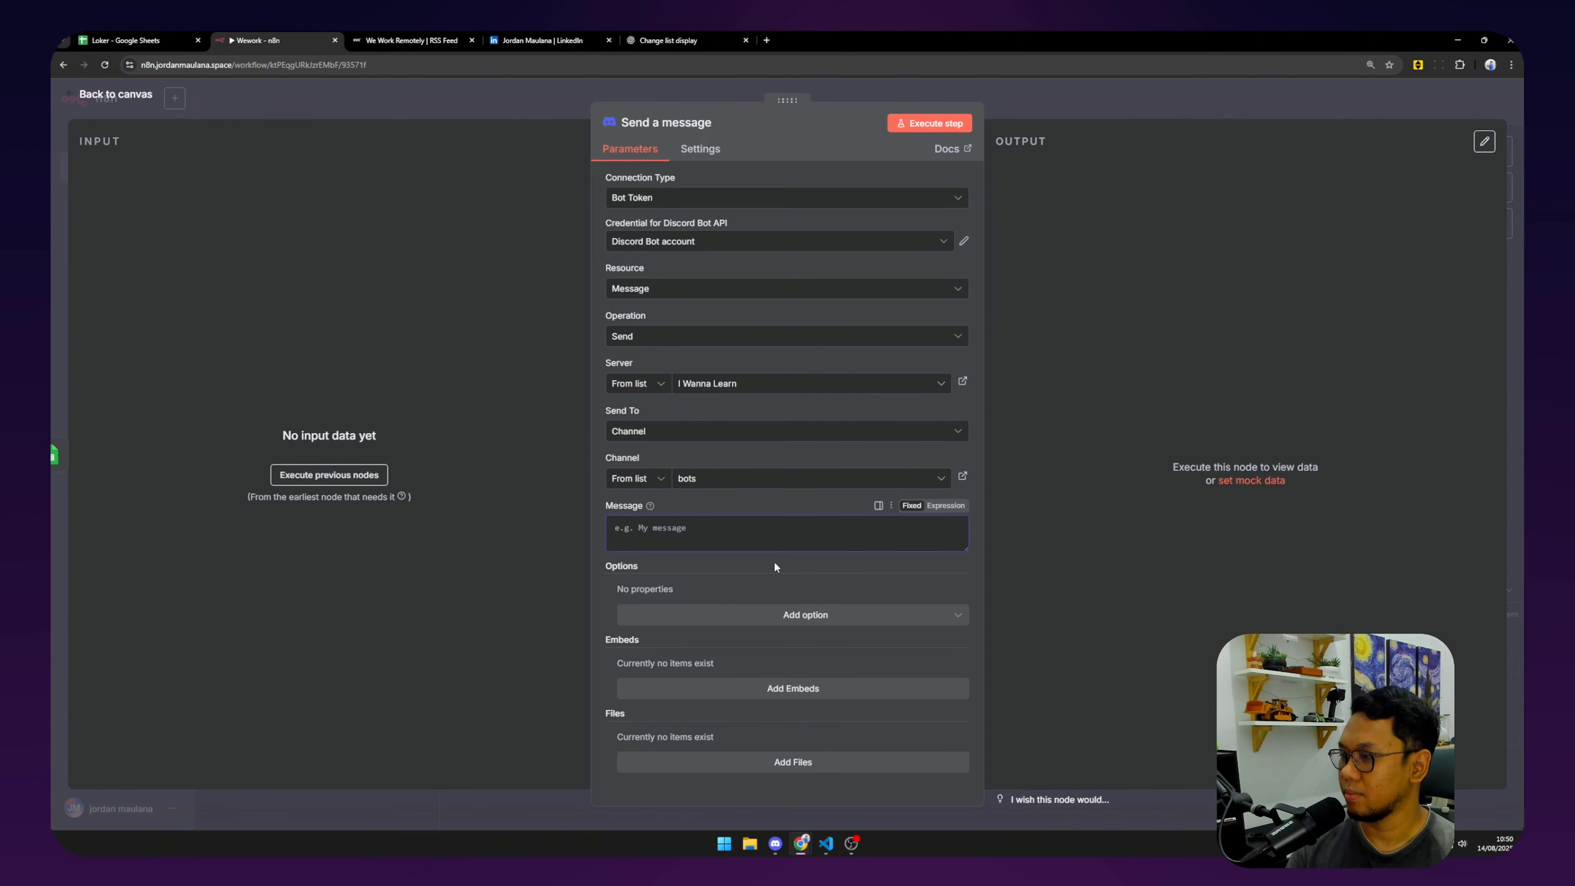
Back on the canvas, re-run the Append row in sheet step.
{"action": "left_click", "coordinate": [109, 99]}
{"action": "left_click", "coordinate": [816, 241]}
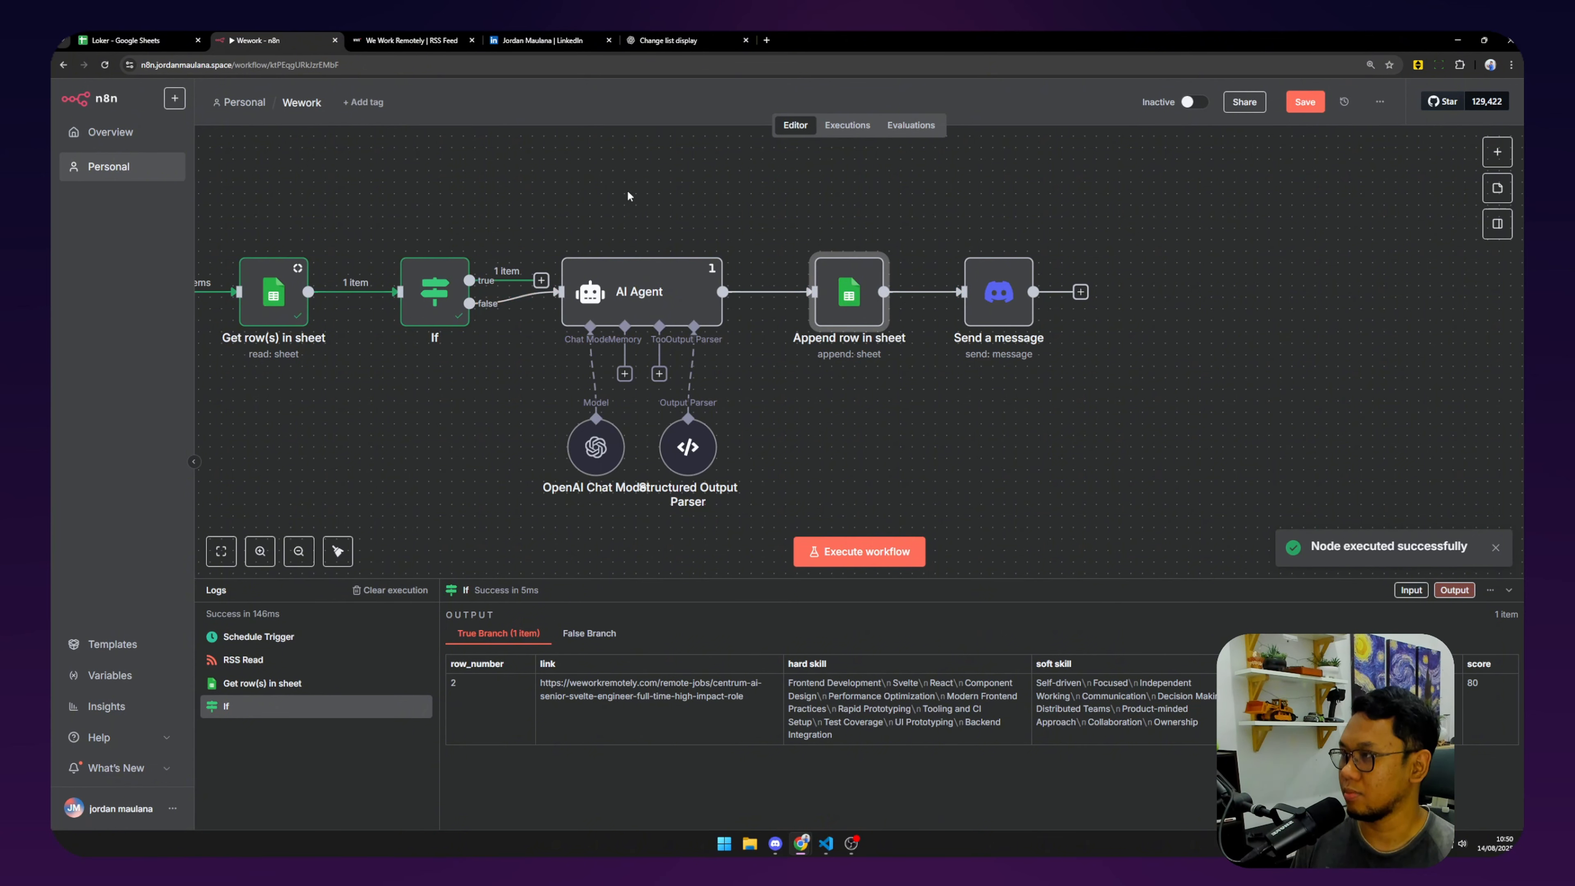
{"action": "left_click_drag", "start_coordinate": [587, 194], "coordinate": [925, 235]}
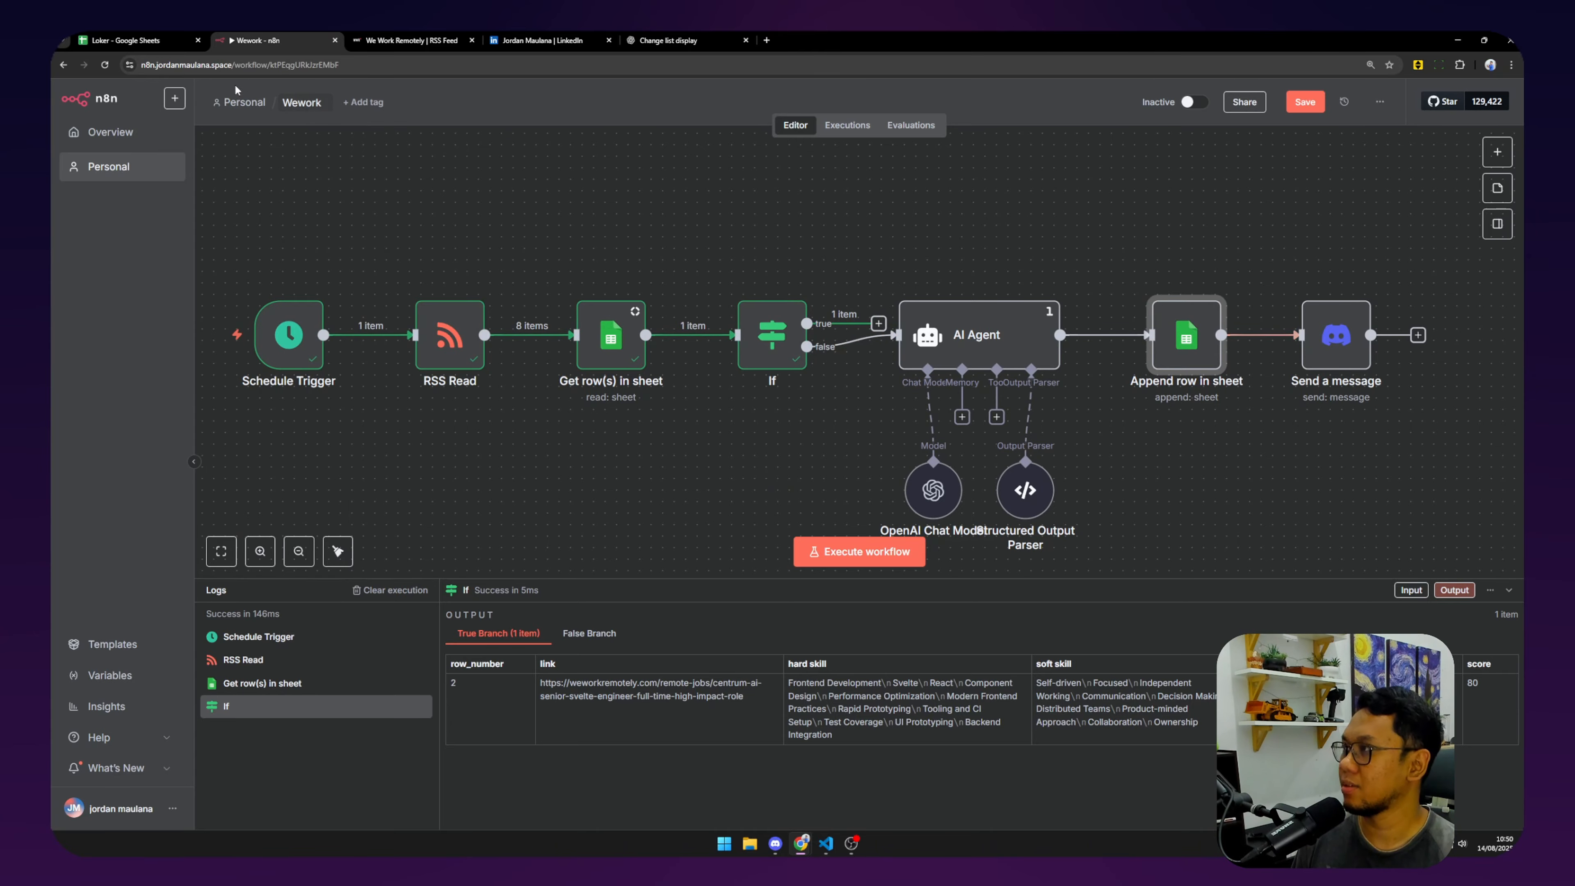
{"action": "left_click", "coordinate": [130, 39]}
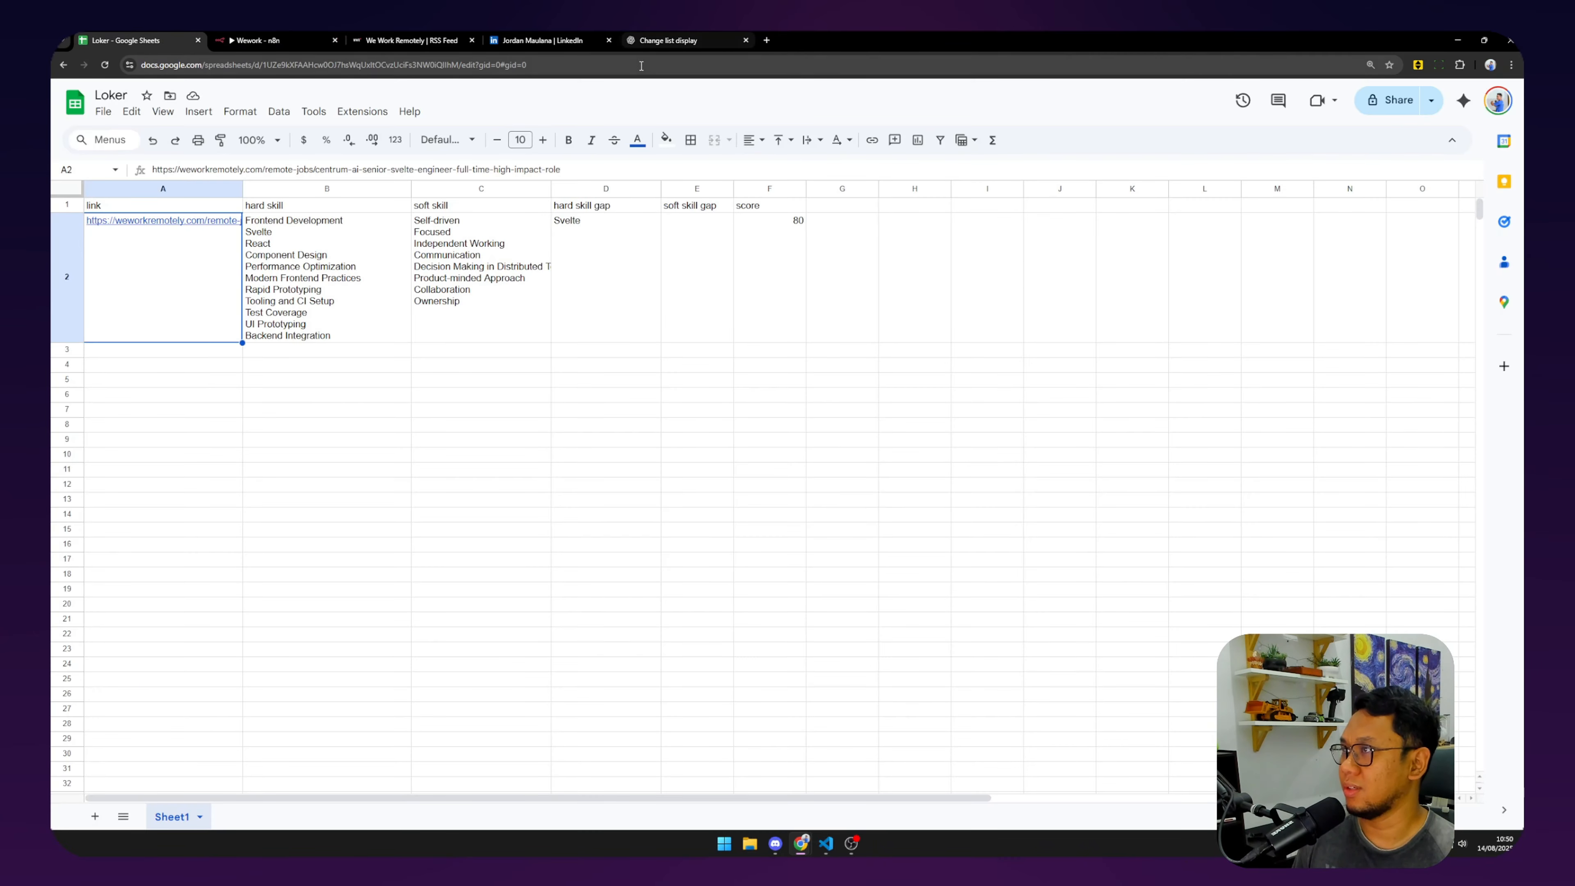
{"action": "left_click", "coordinate": [606, 66]}
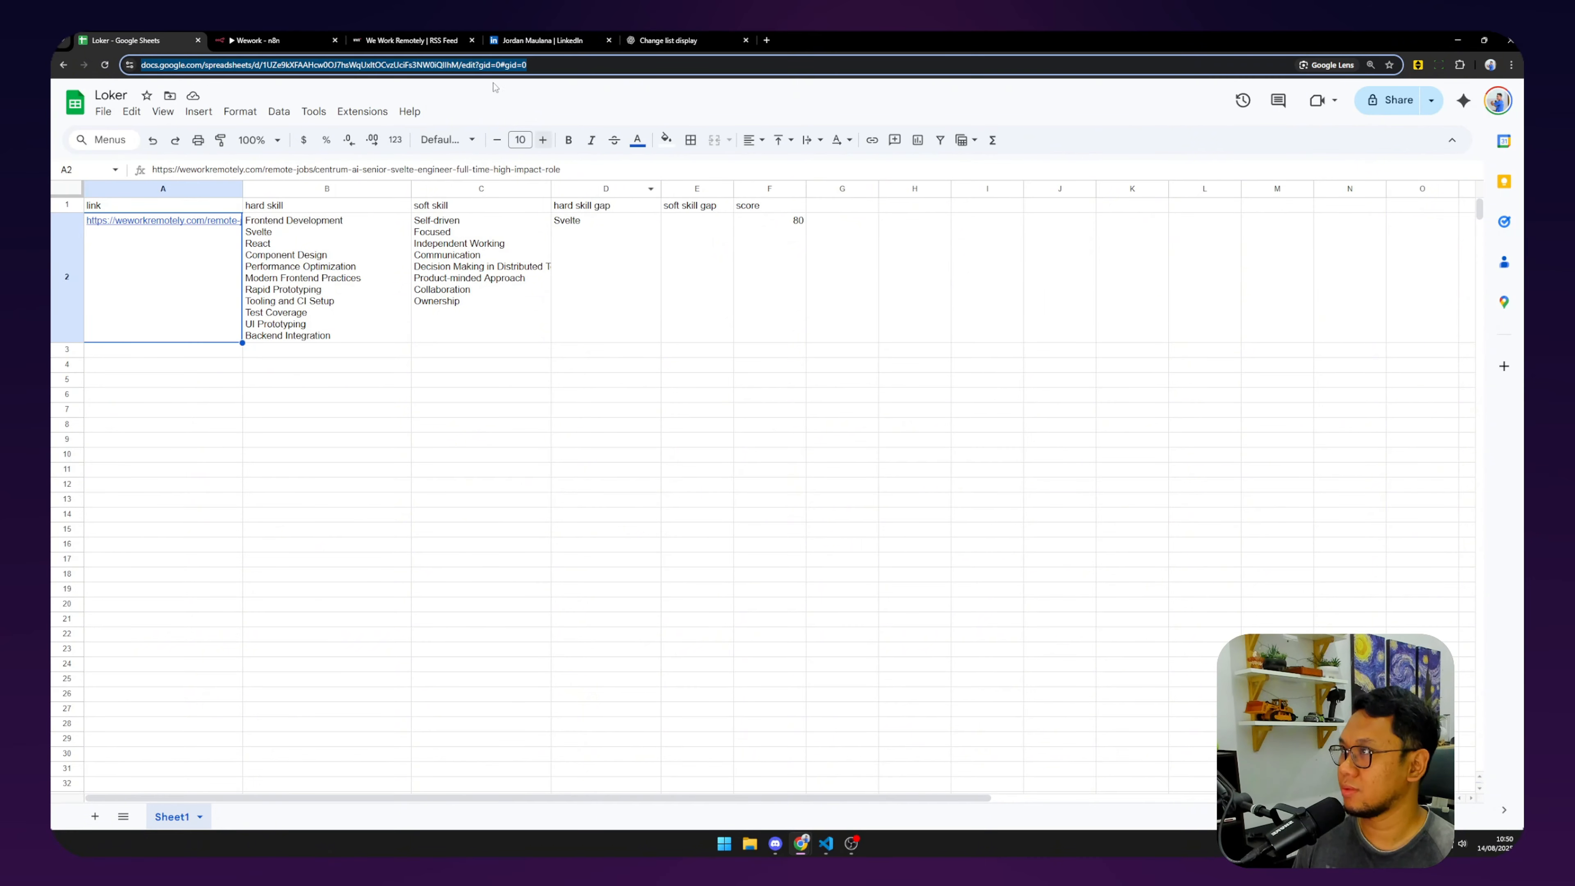
{"action": "left_click", "coordinate": [448, 30]}
{"action": "left_click", "coordinate": [562, 30]}
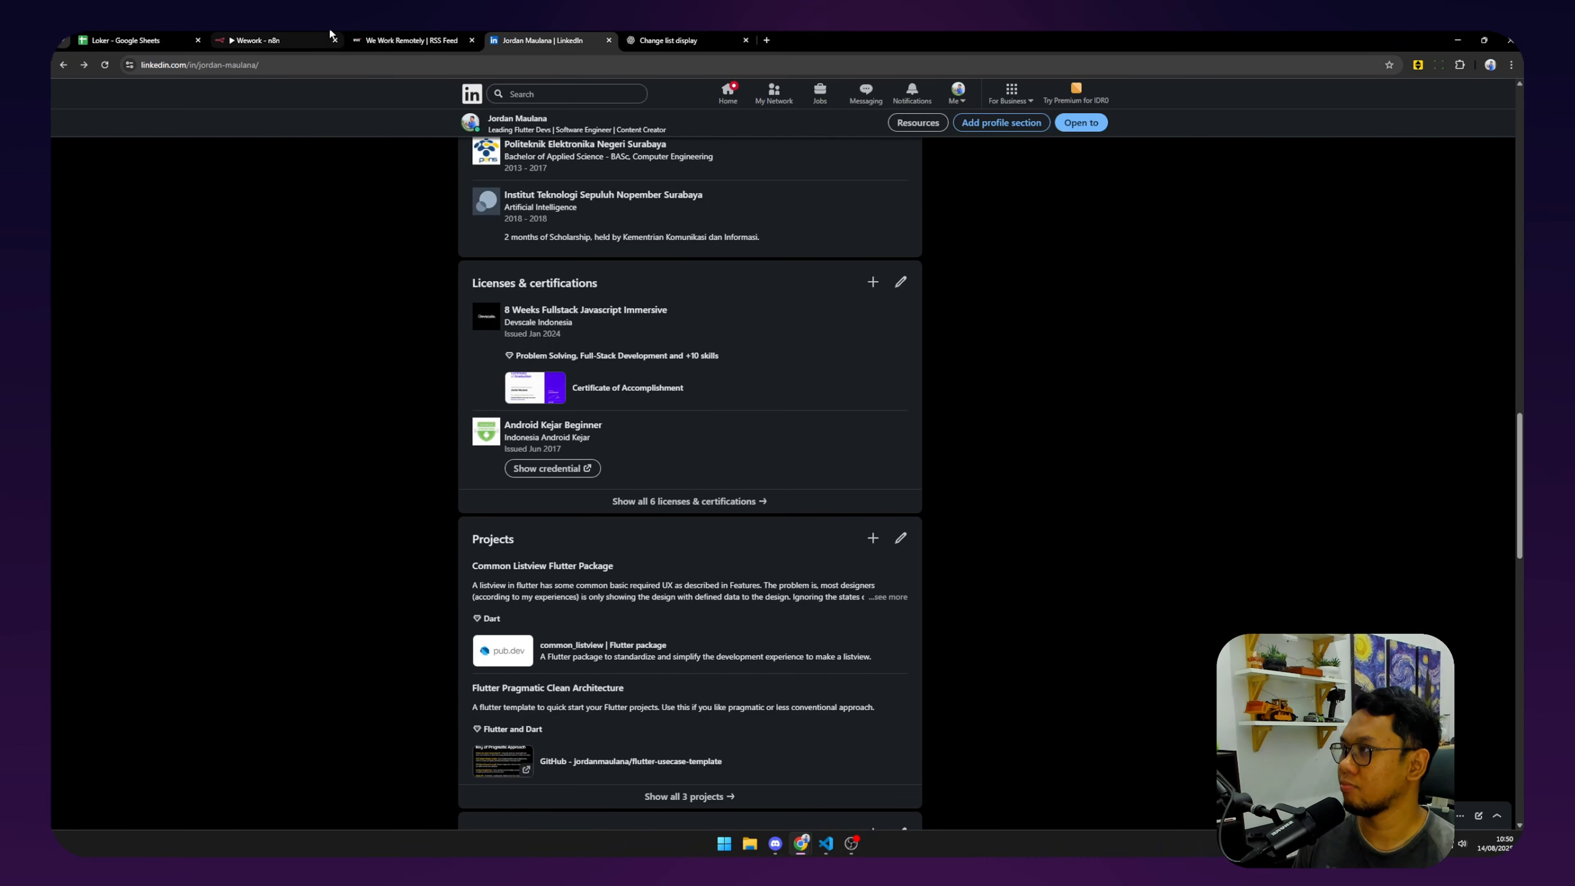
{"action": "left_click", "coordinate": [267, 39]}
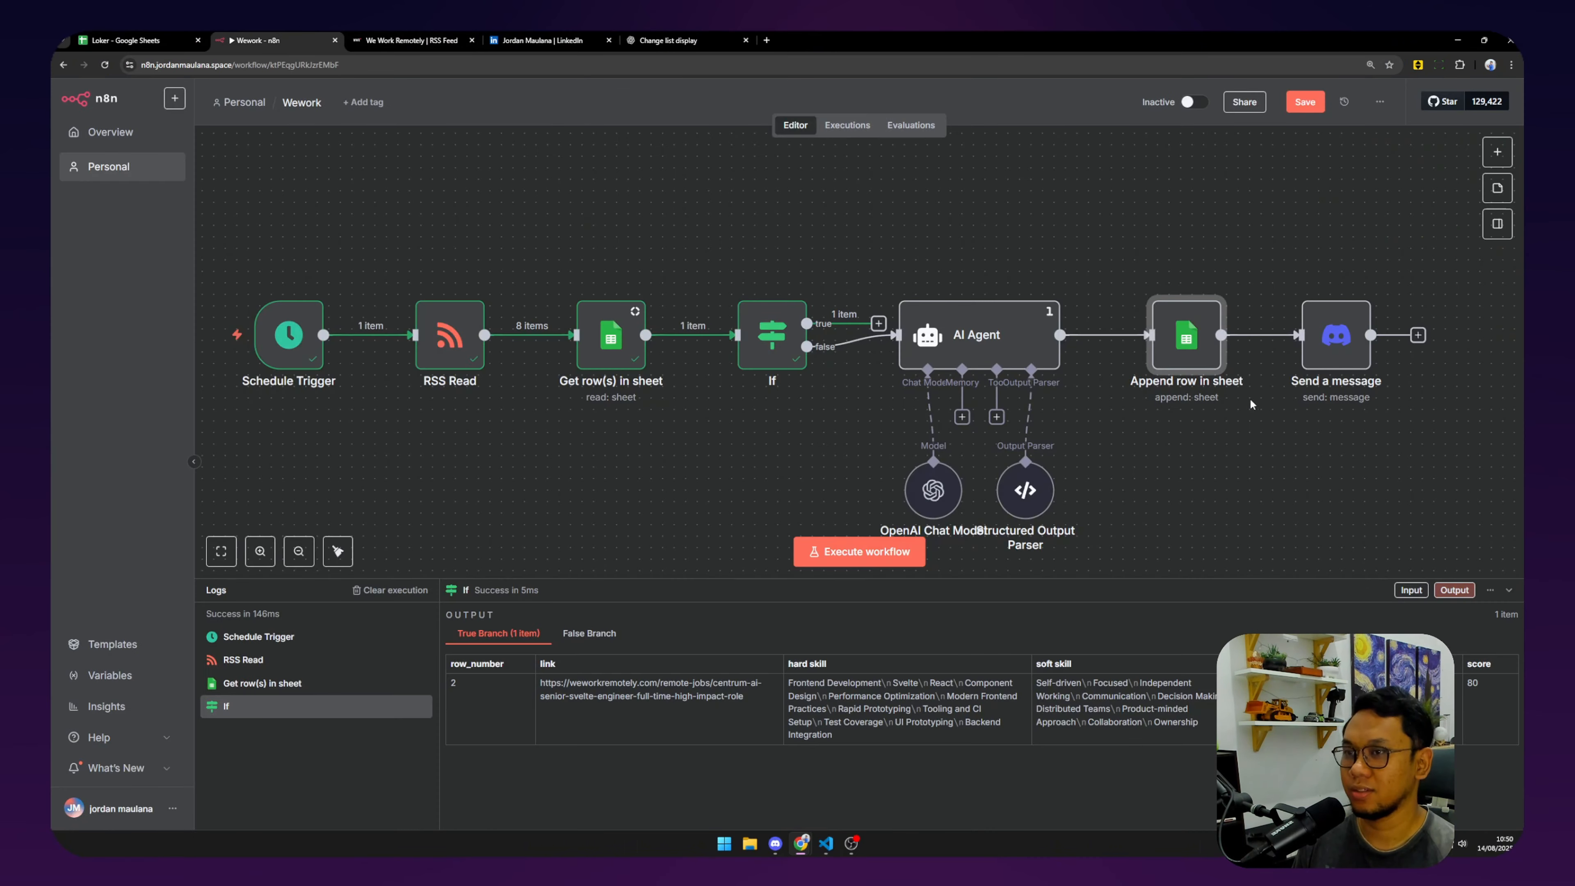
Write the Discord message 'Ada loker baru, cek di:' with the pasted Loker sheet link on its own line.
{"action": "double_click", "coordinate": [1046, 347]}
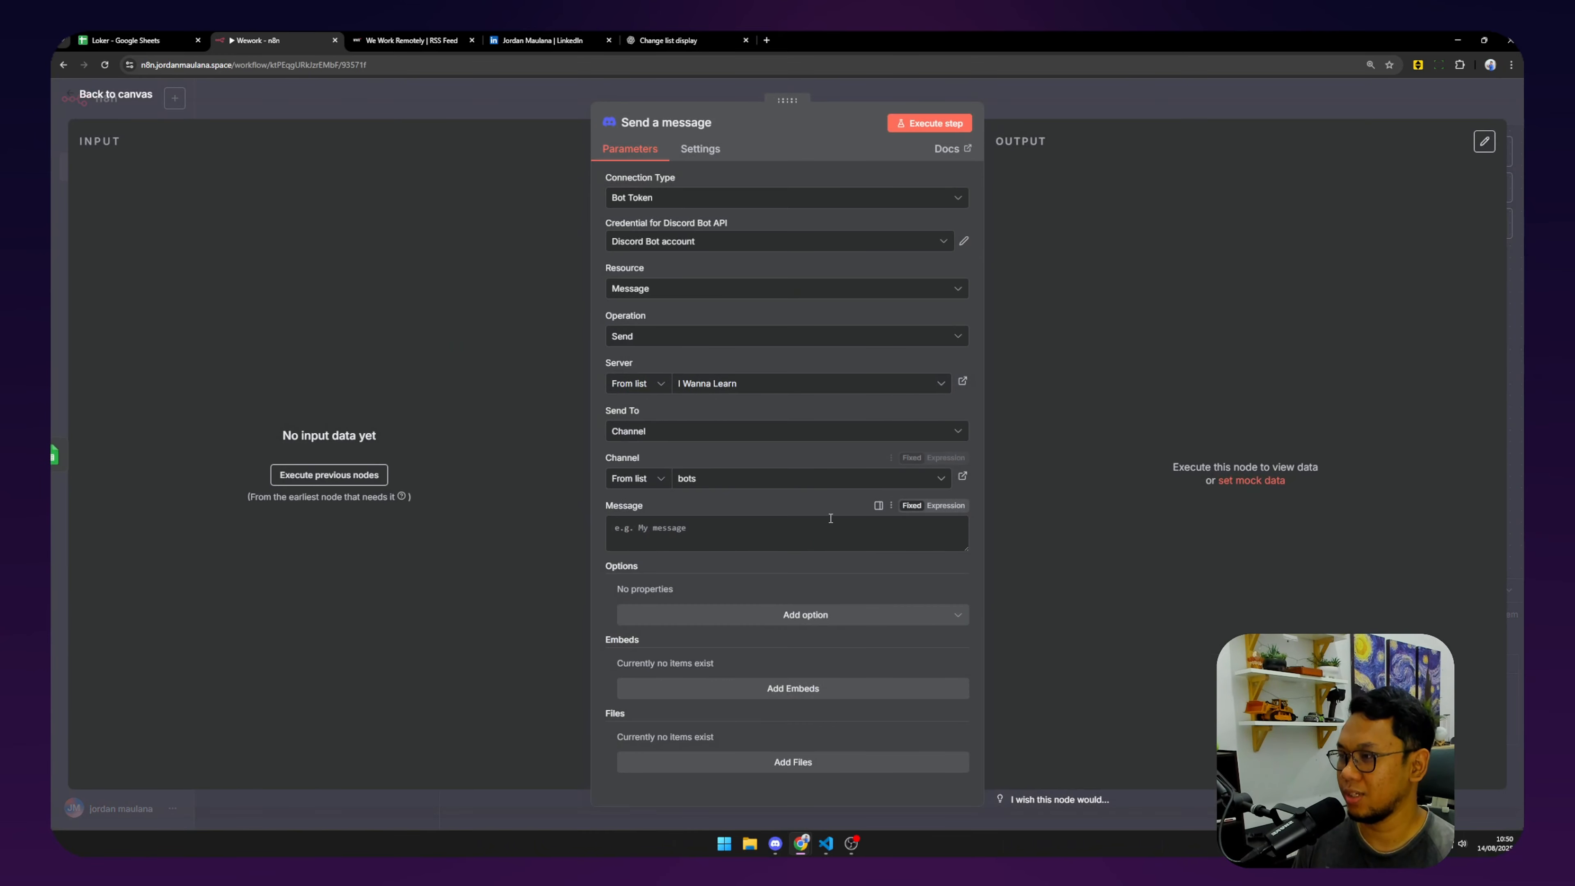
{"action": "left_click", "coordinate": [827, 522]}
{"action": "type", "text": "Ada loker baru, cek di"}
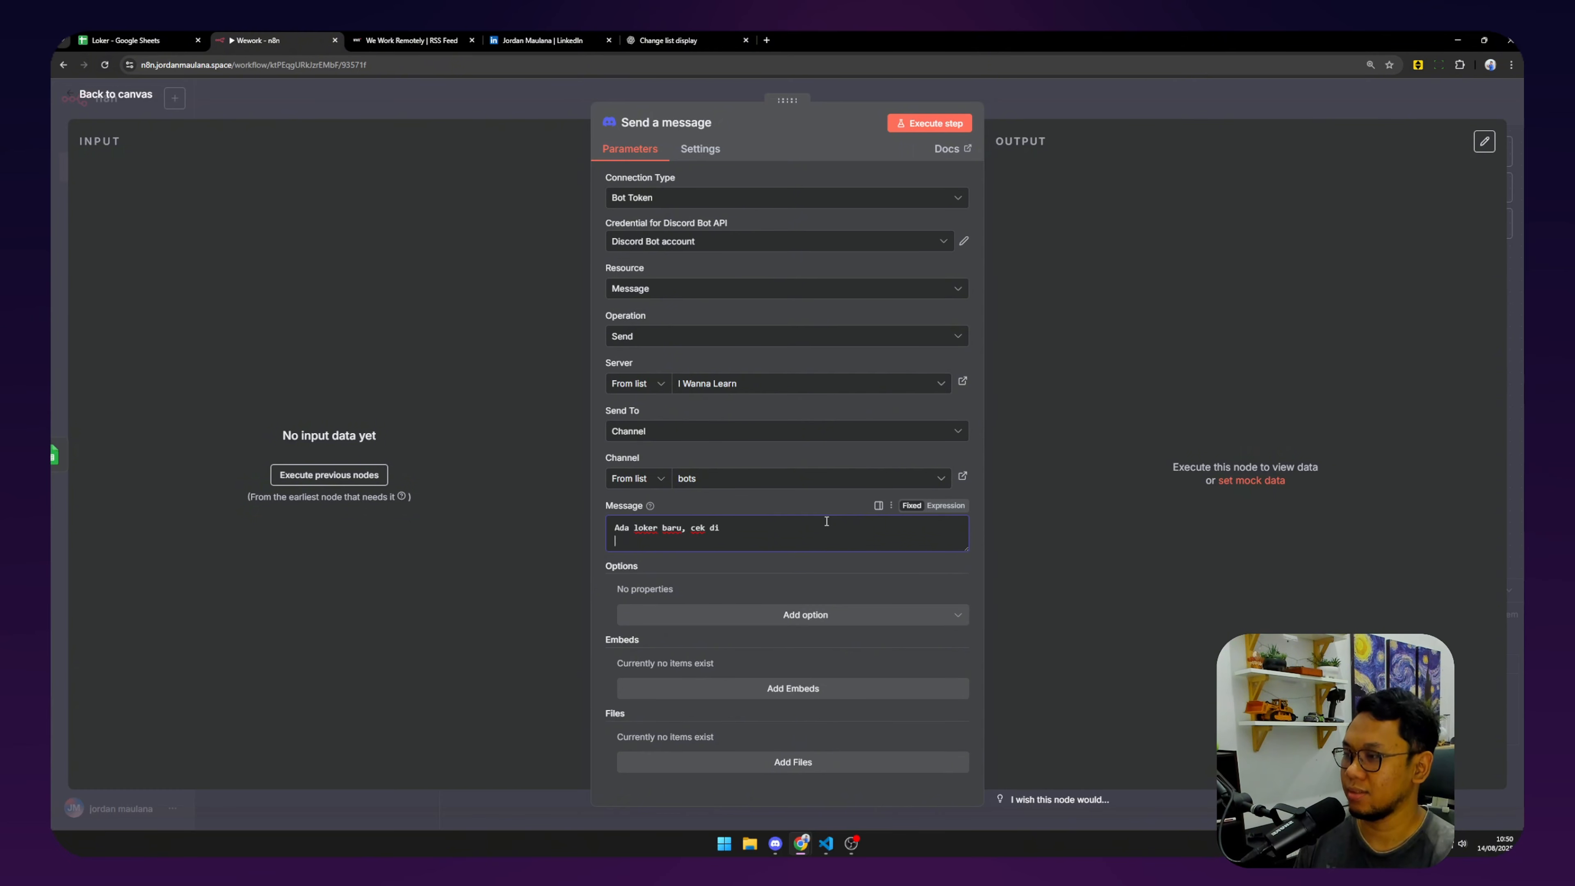
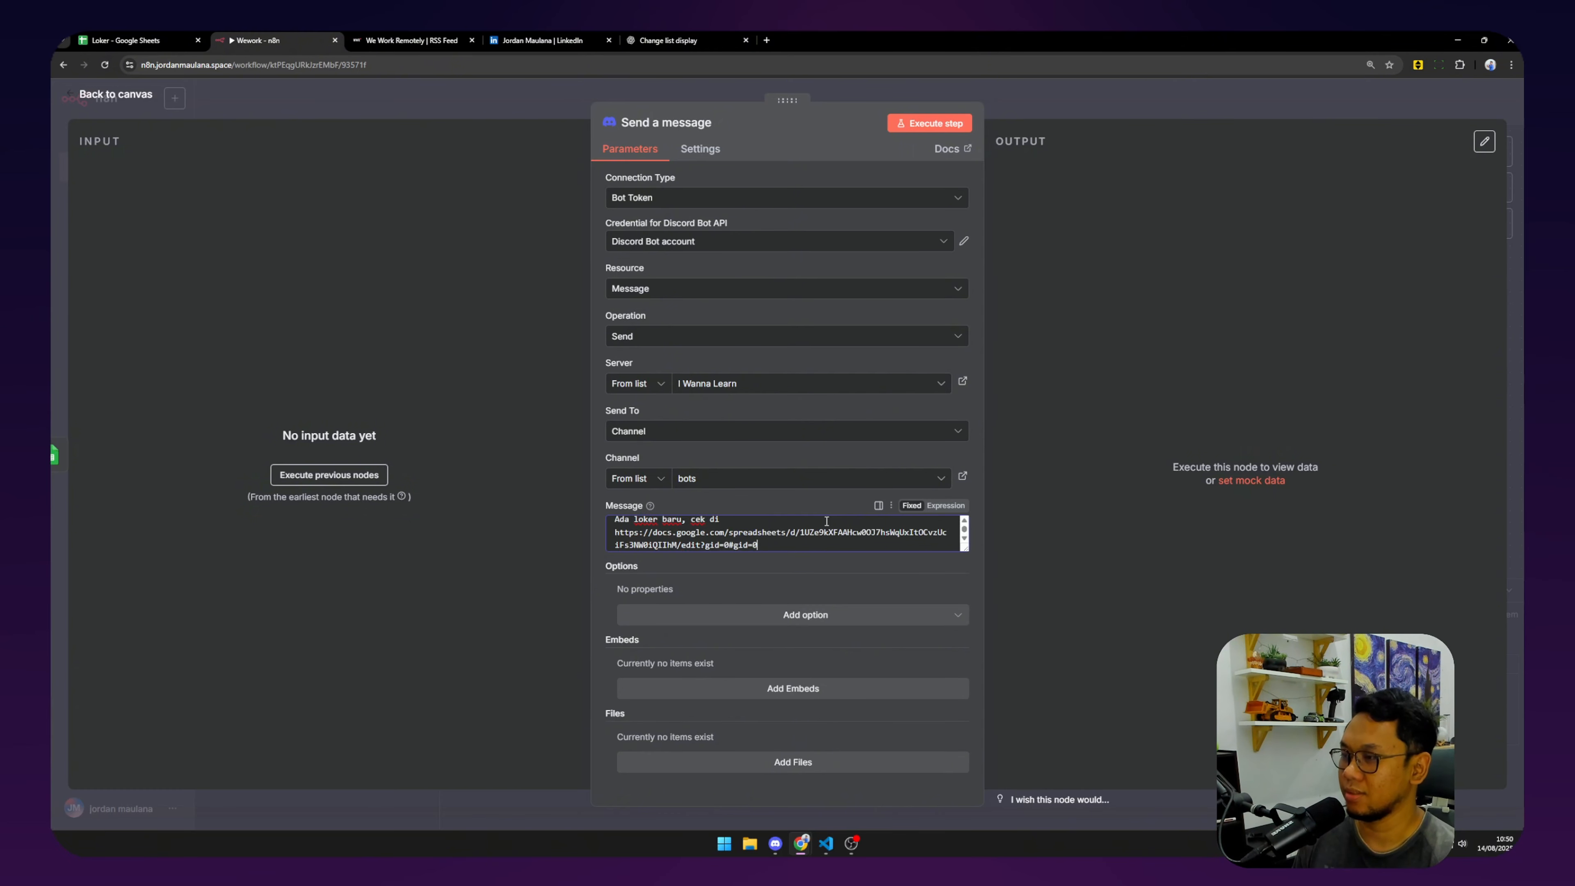
{"action": "key", "text": "Up"}
{"action": "key", "text": "Up"}
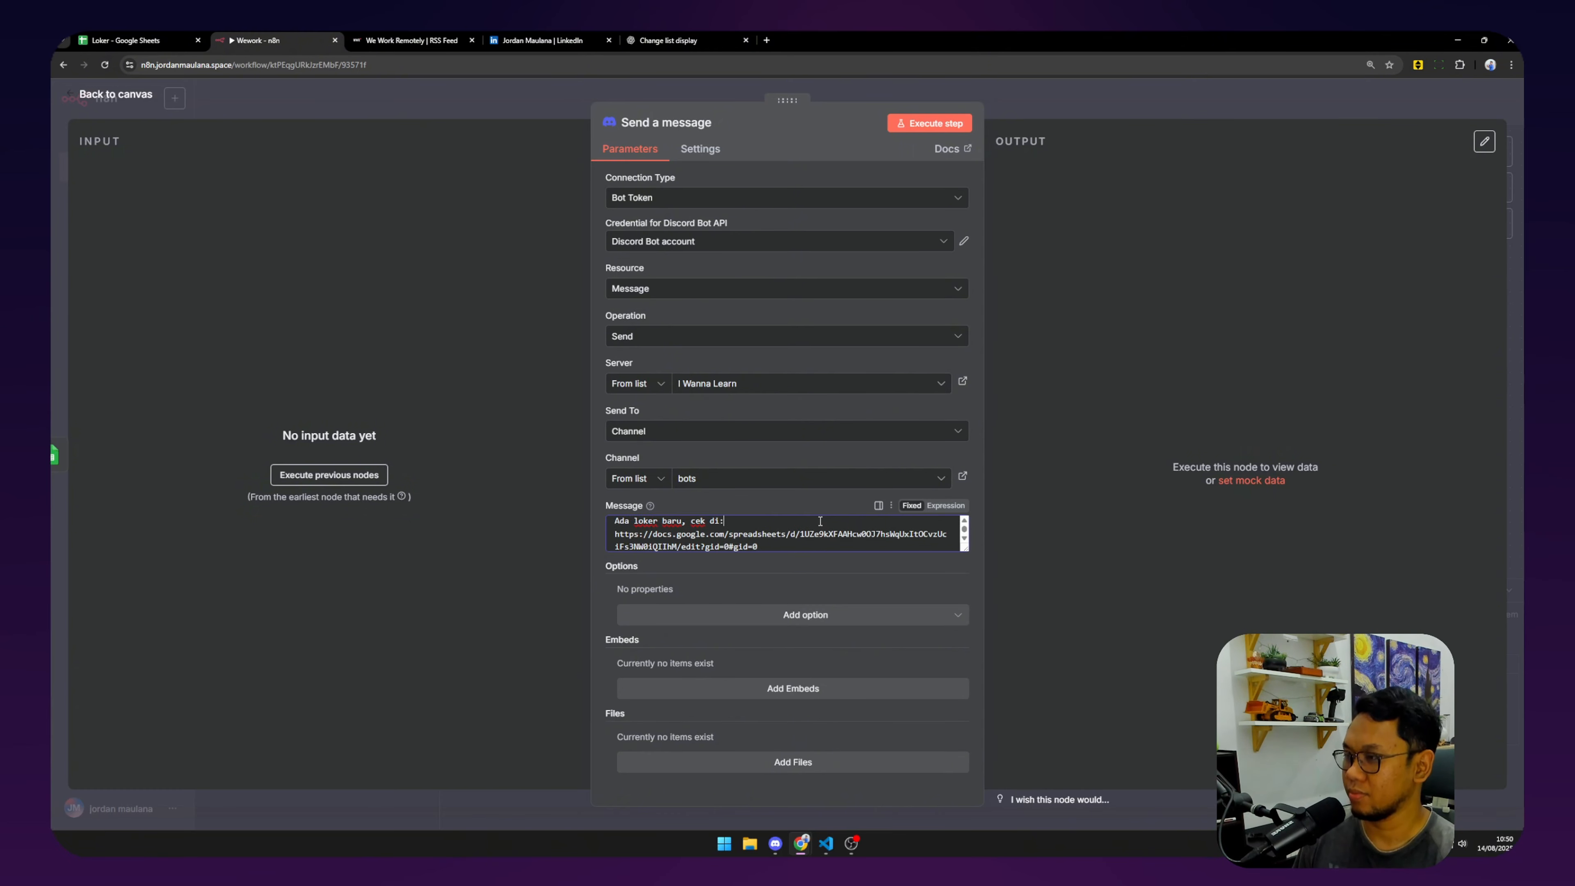
{"action": "key", "text": "Return"}
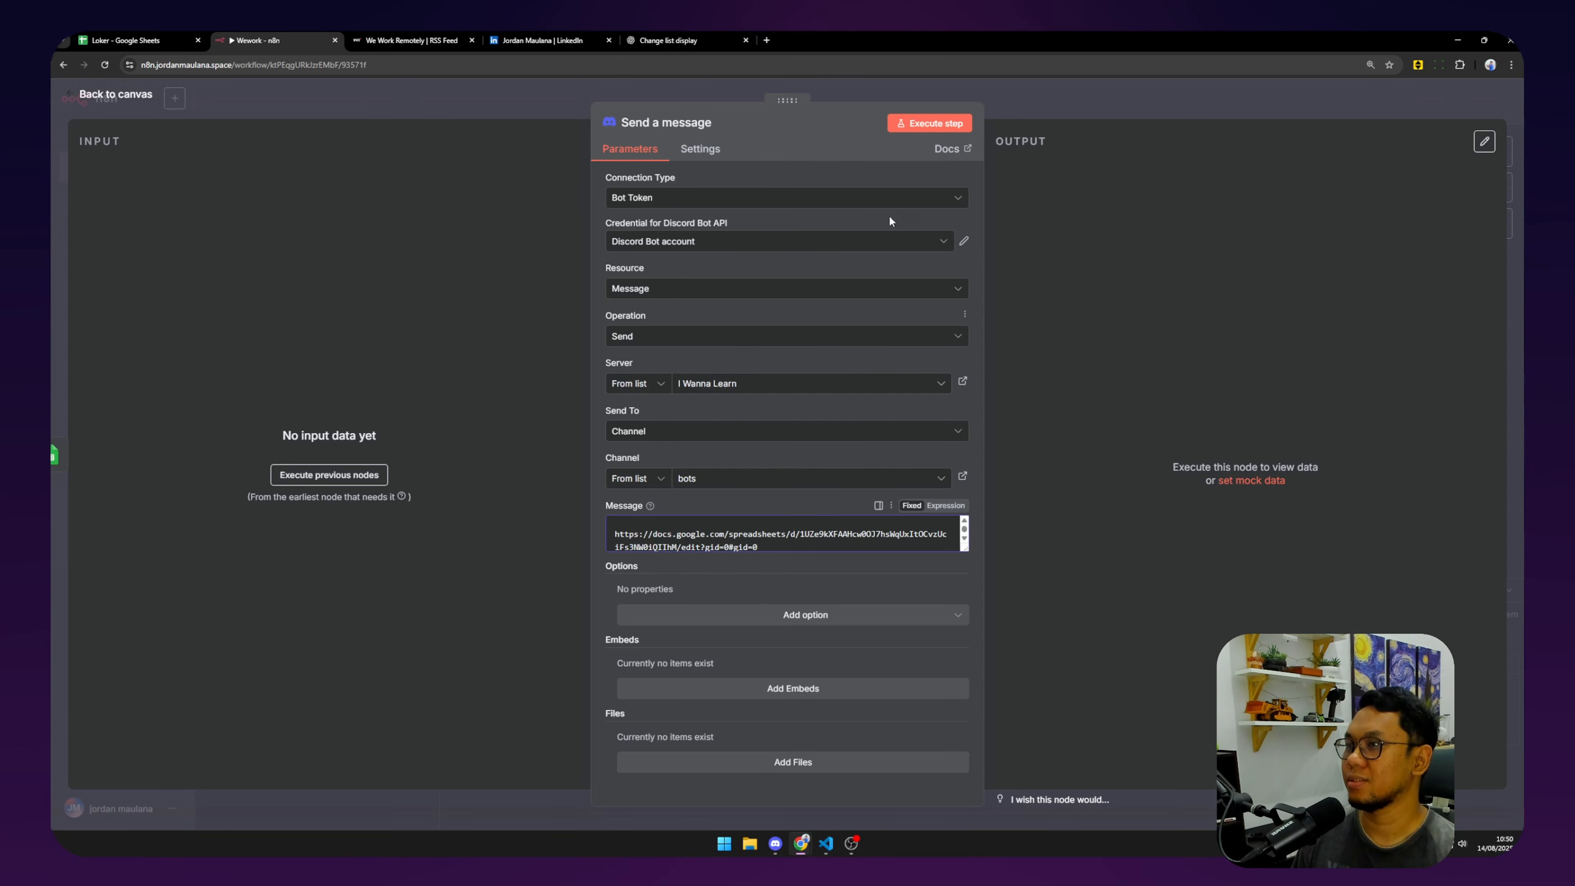
{"action": "left_click", "coordinate": [132, 95]}
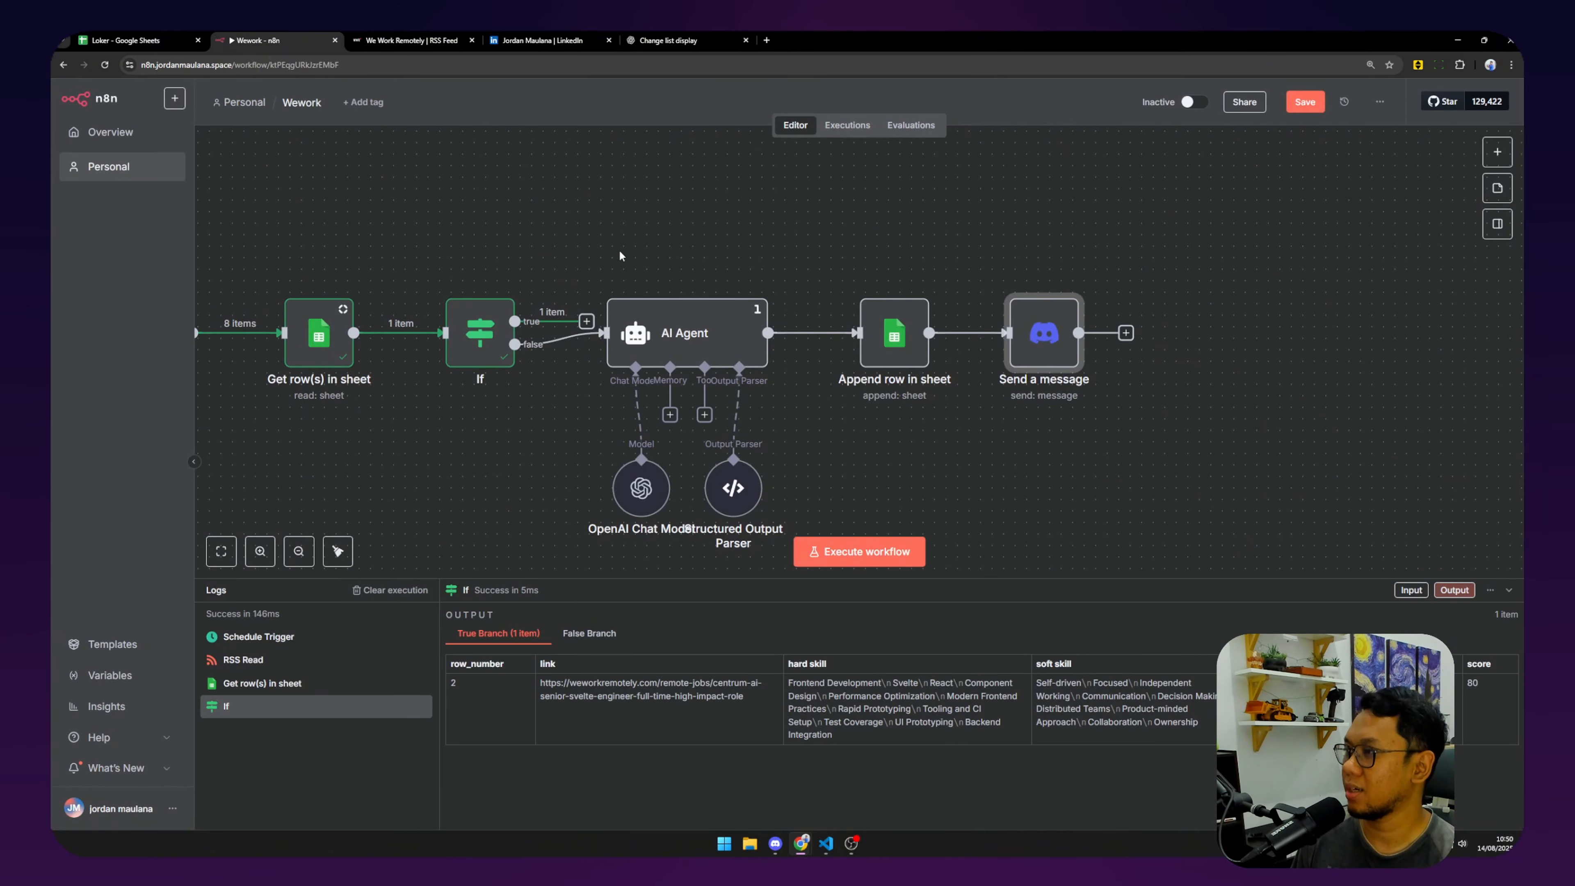
Swap the If false→AI Agent link for the true branch, then test-run Send a message.
{"action": "left_click_drag", "start_coordinate": [621, 253], "coordinate": [823, 242]}
{"action": "left_click_drag", "start_coordinate": [865, 323], "coordinate": [876, 334]}
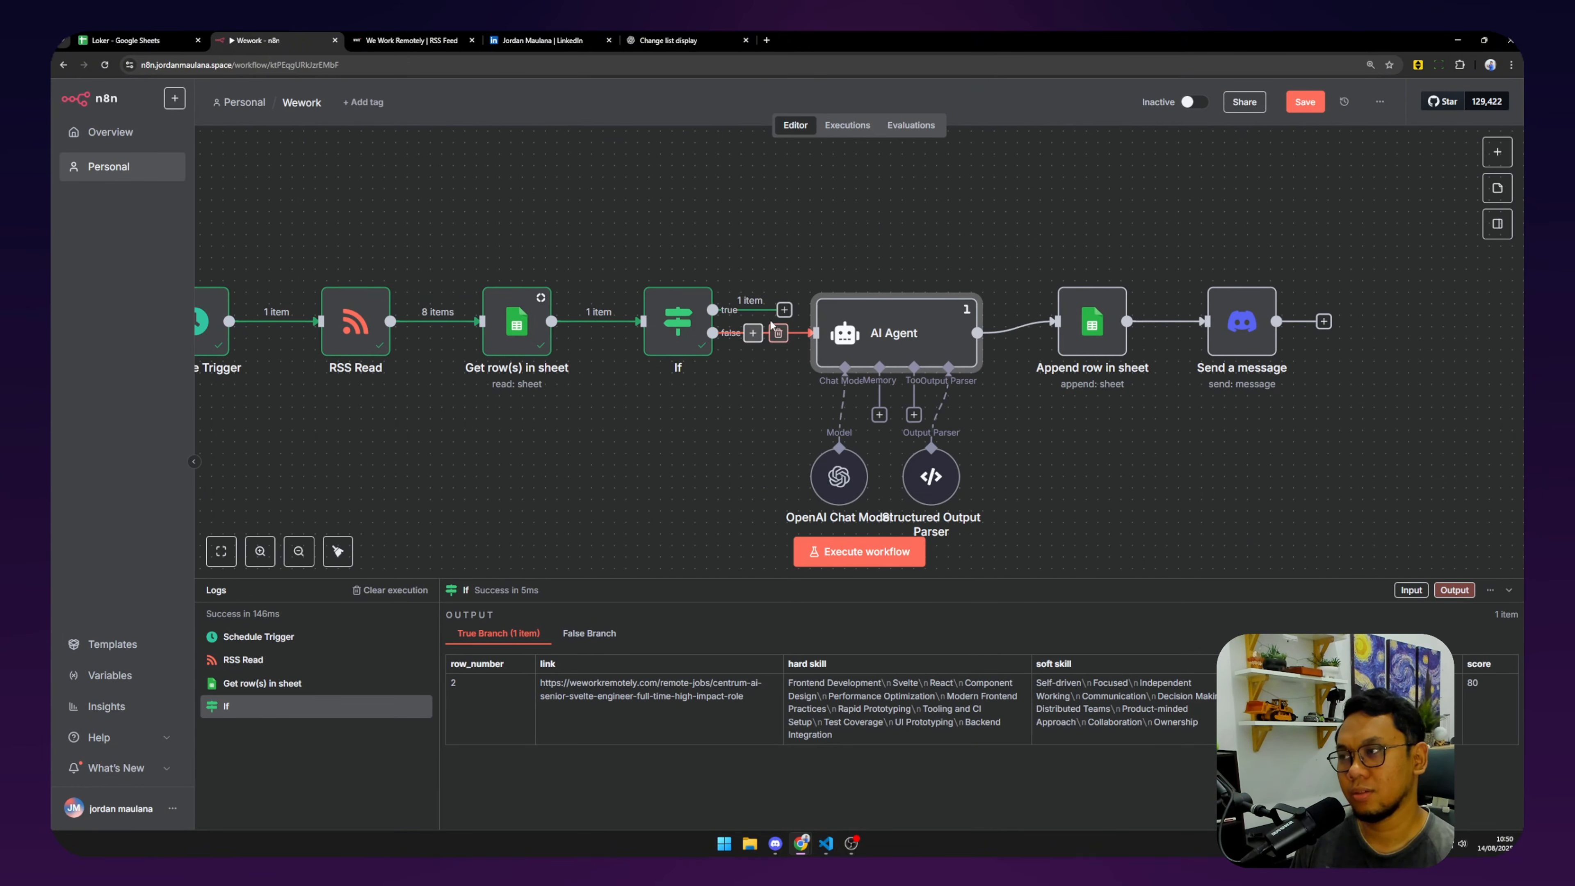
{"action": "left_click", "coordinate": [778, 333]}
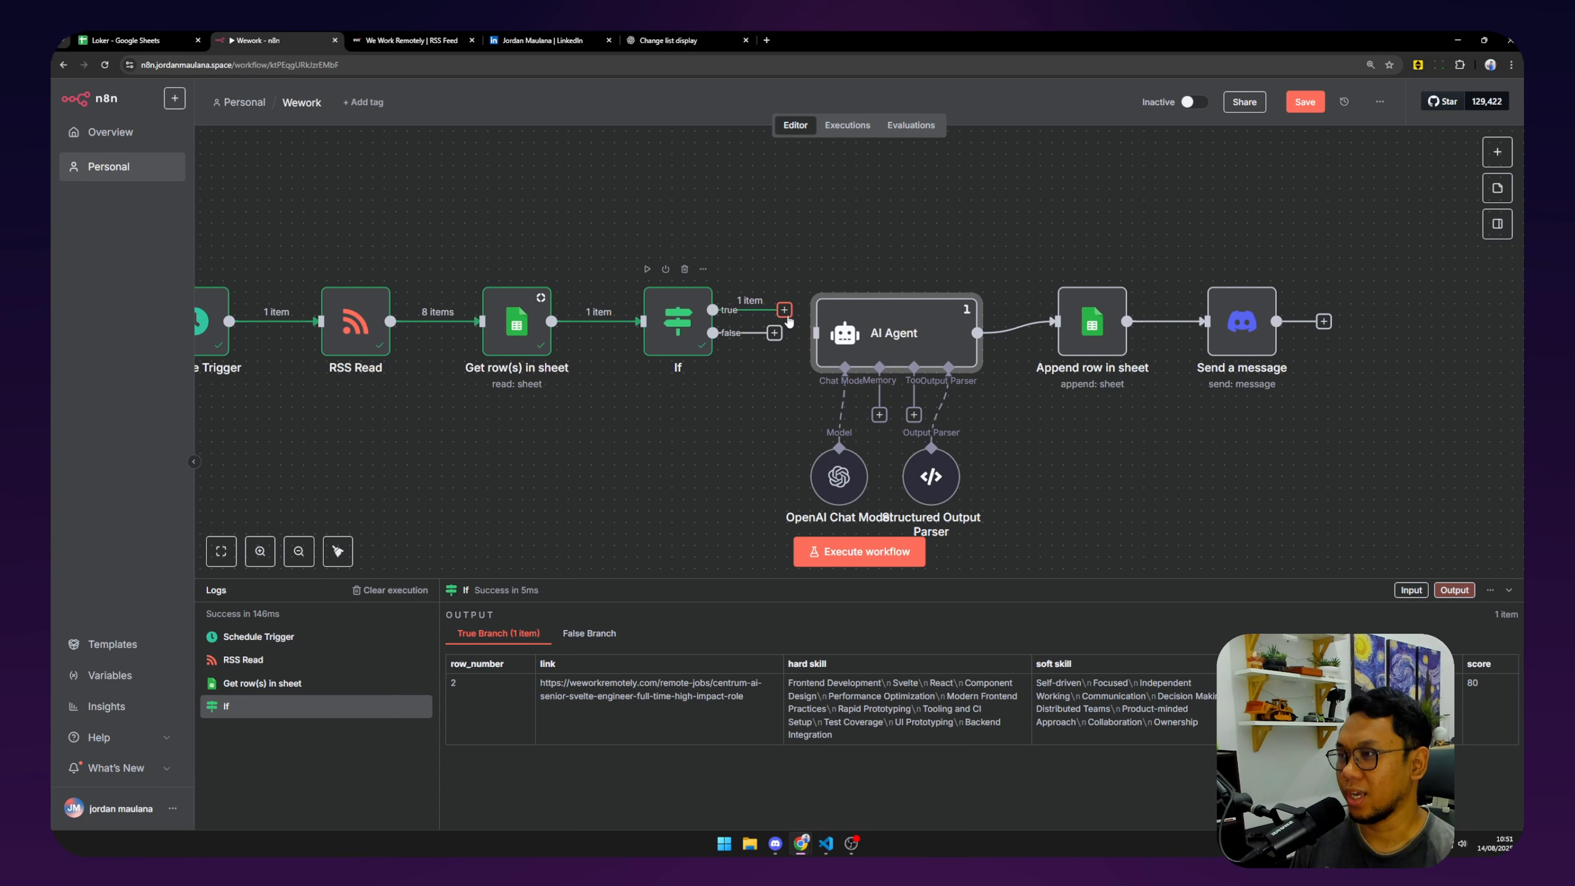
{"action": "left_click_drag", "start_coordinate": [713, 309], "coordinate": [816, 333]}
{"action": "scroll", "coordinate": [1125, 439], "scroll_direction": "right", "scroll_amount": 2}
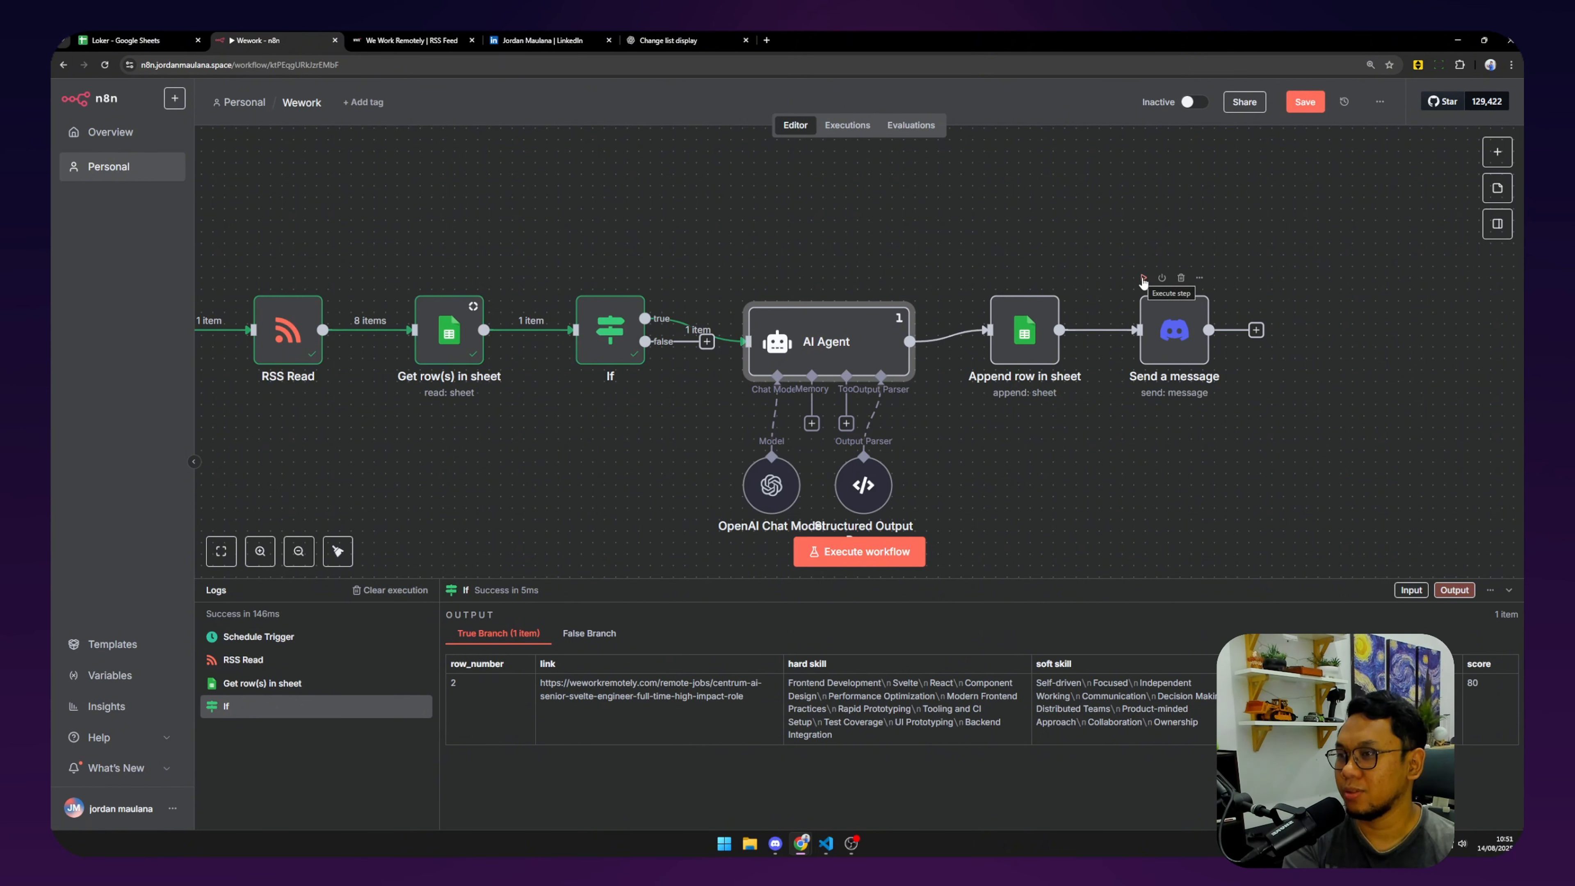
{"action": "left_click", "coordinate": [1143, 279]}
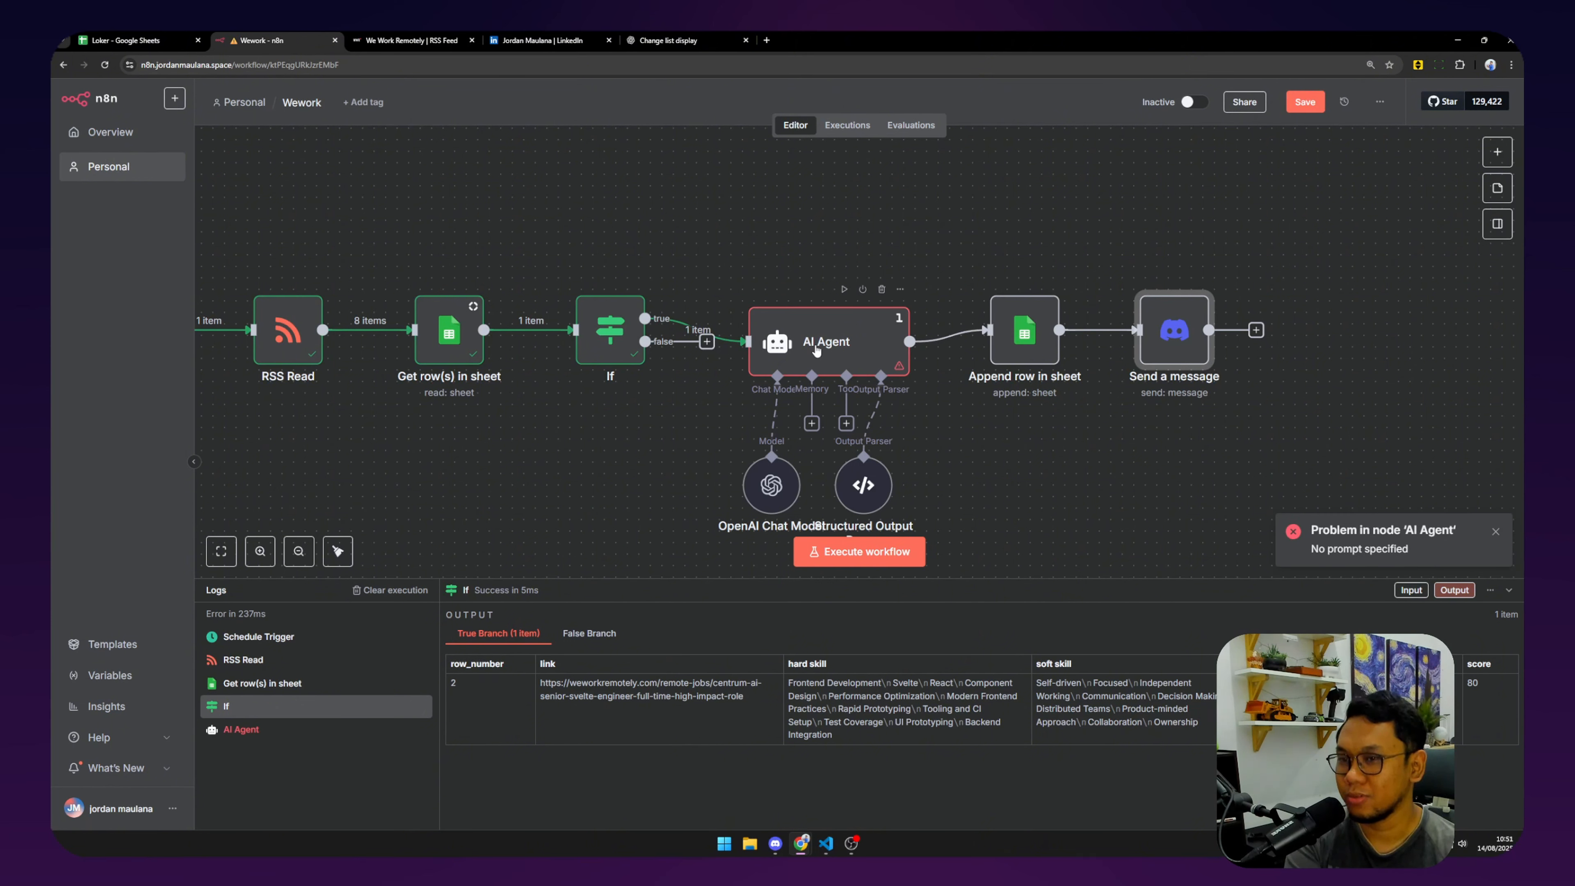
Replace the AI Agent prompt with {{ $('RSS Read').item.json.contentSnippet }}.
{"action": "double_click", "coordinate": [845, 356]}
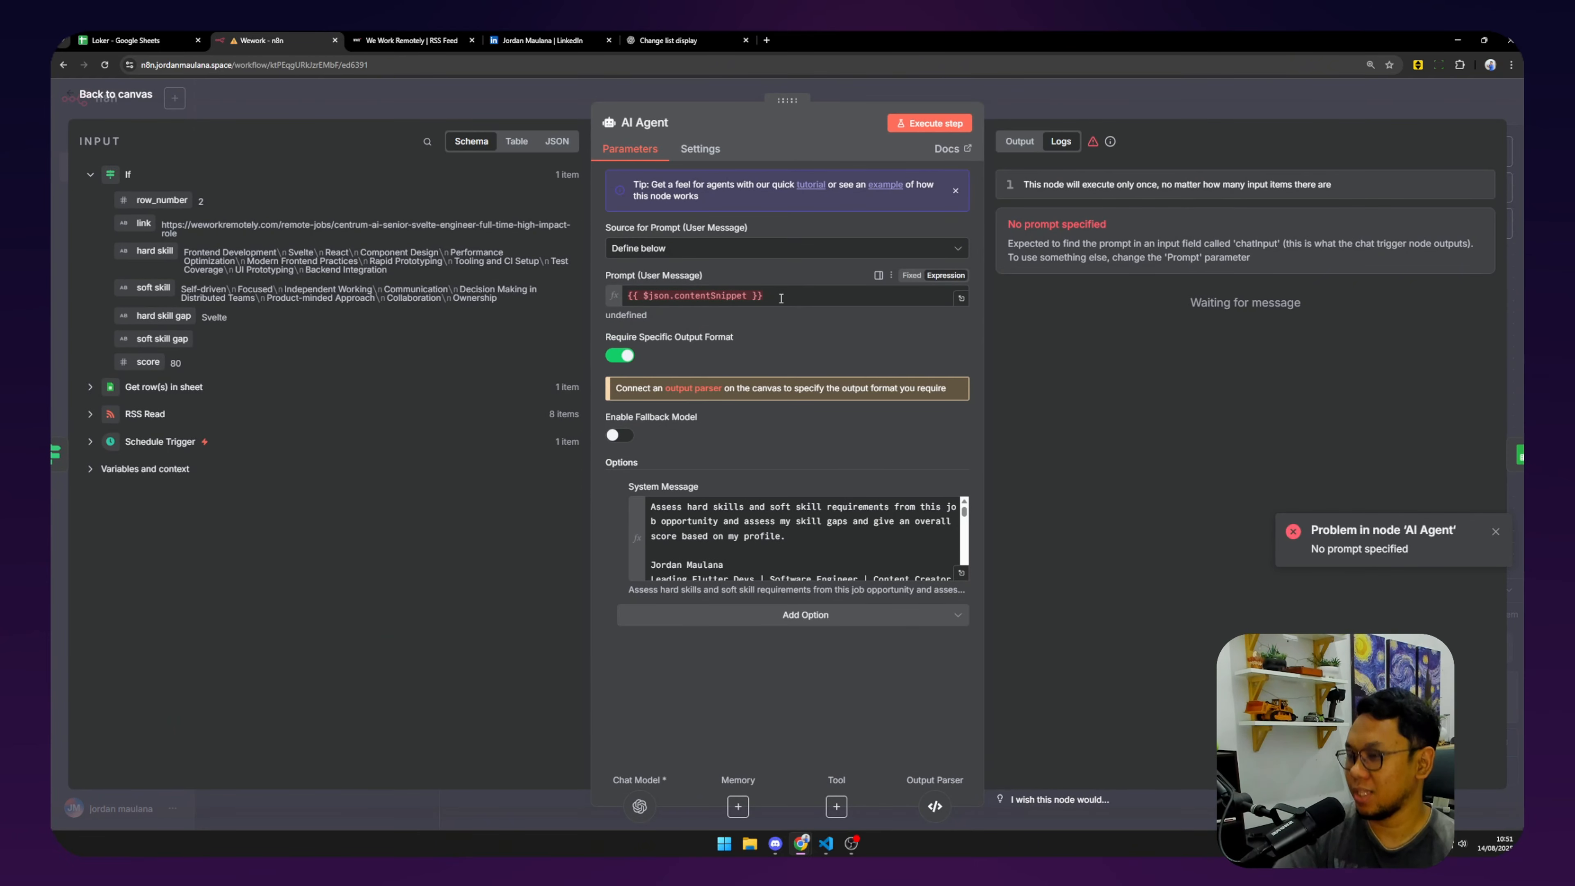
{"action": "left_click", "coordinate": [751, 297]}
{"action": "key", "text": "ctrl+a"}
{"action": "key", "text": "BackSpace"}
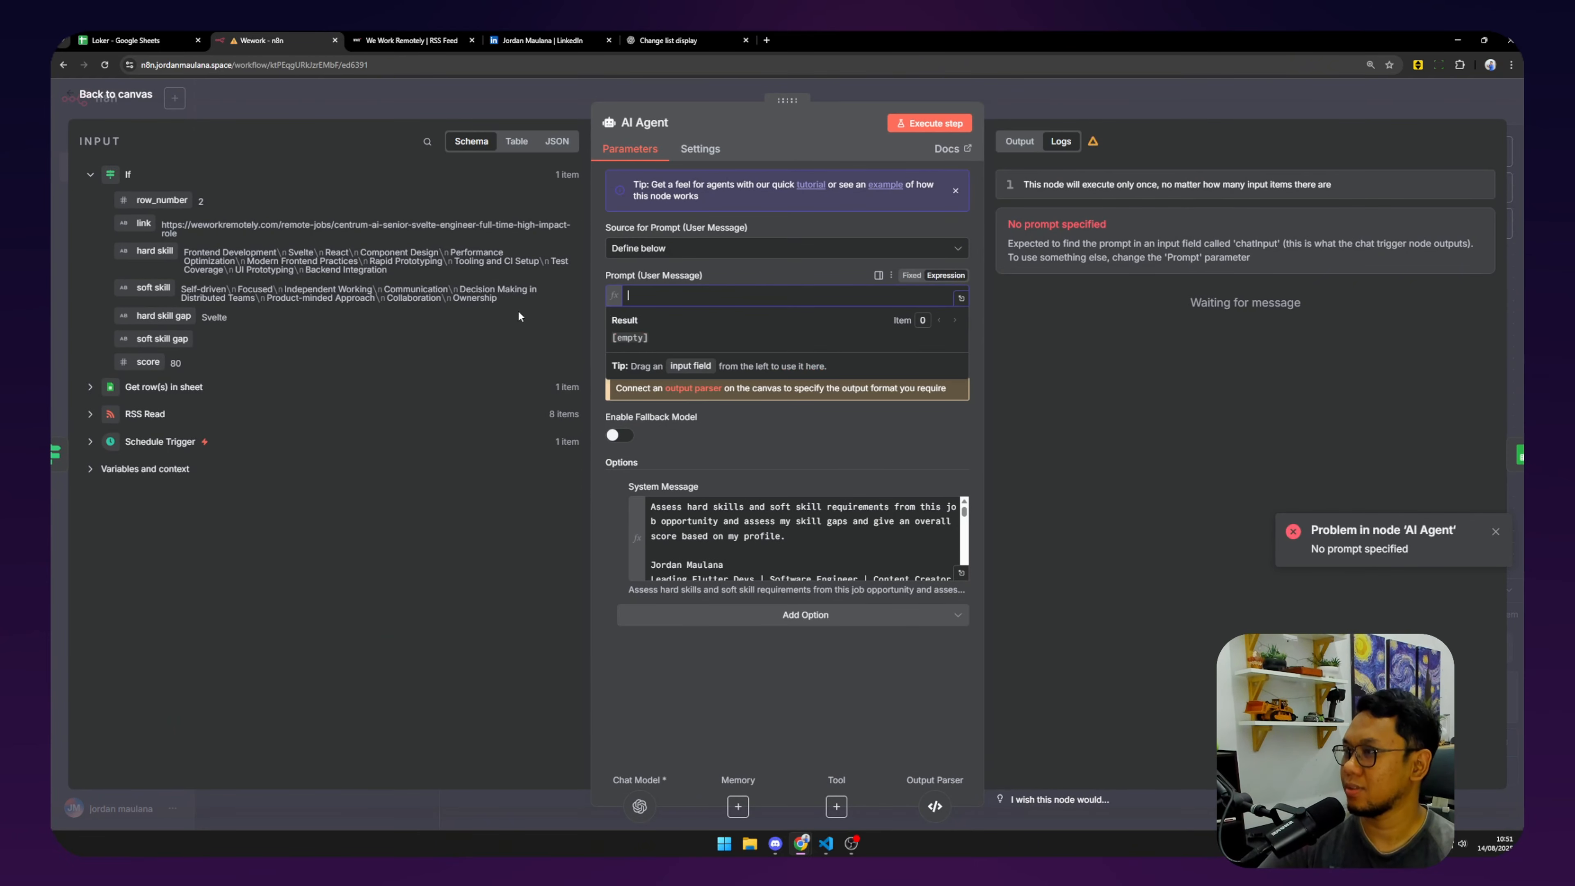
{"action": "left_click", "coordinate": [93, 409]}
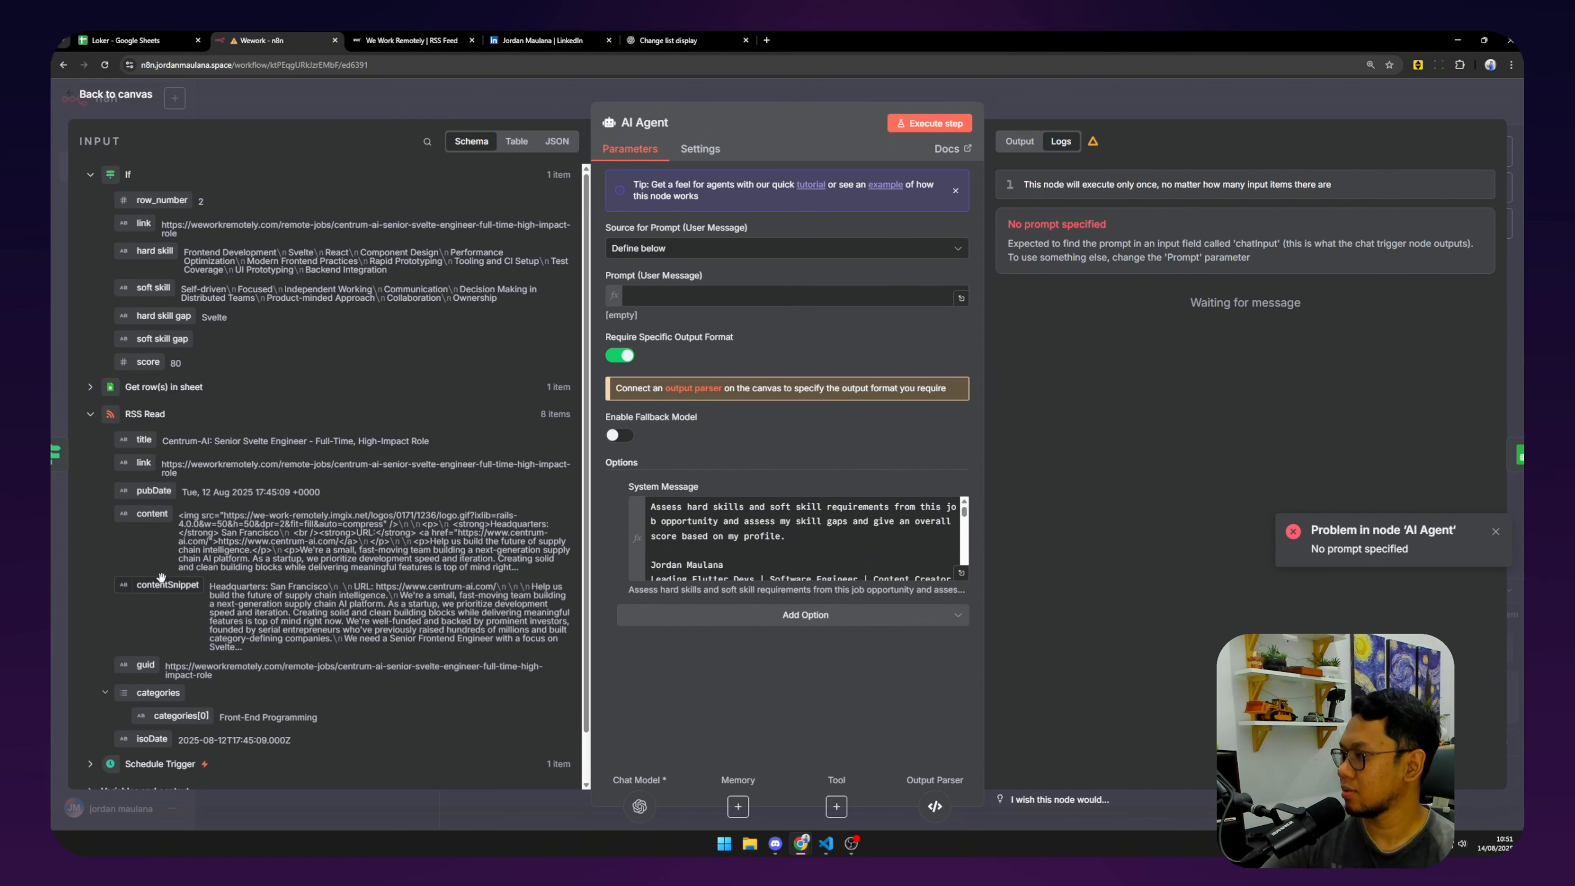
{"action": "left_click_drag", "start_coordinate": [162, 584], "coordinate": [699, 299]}
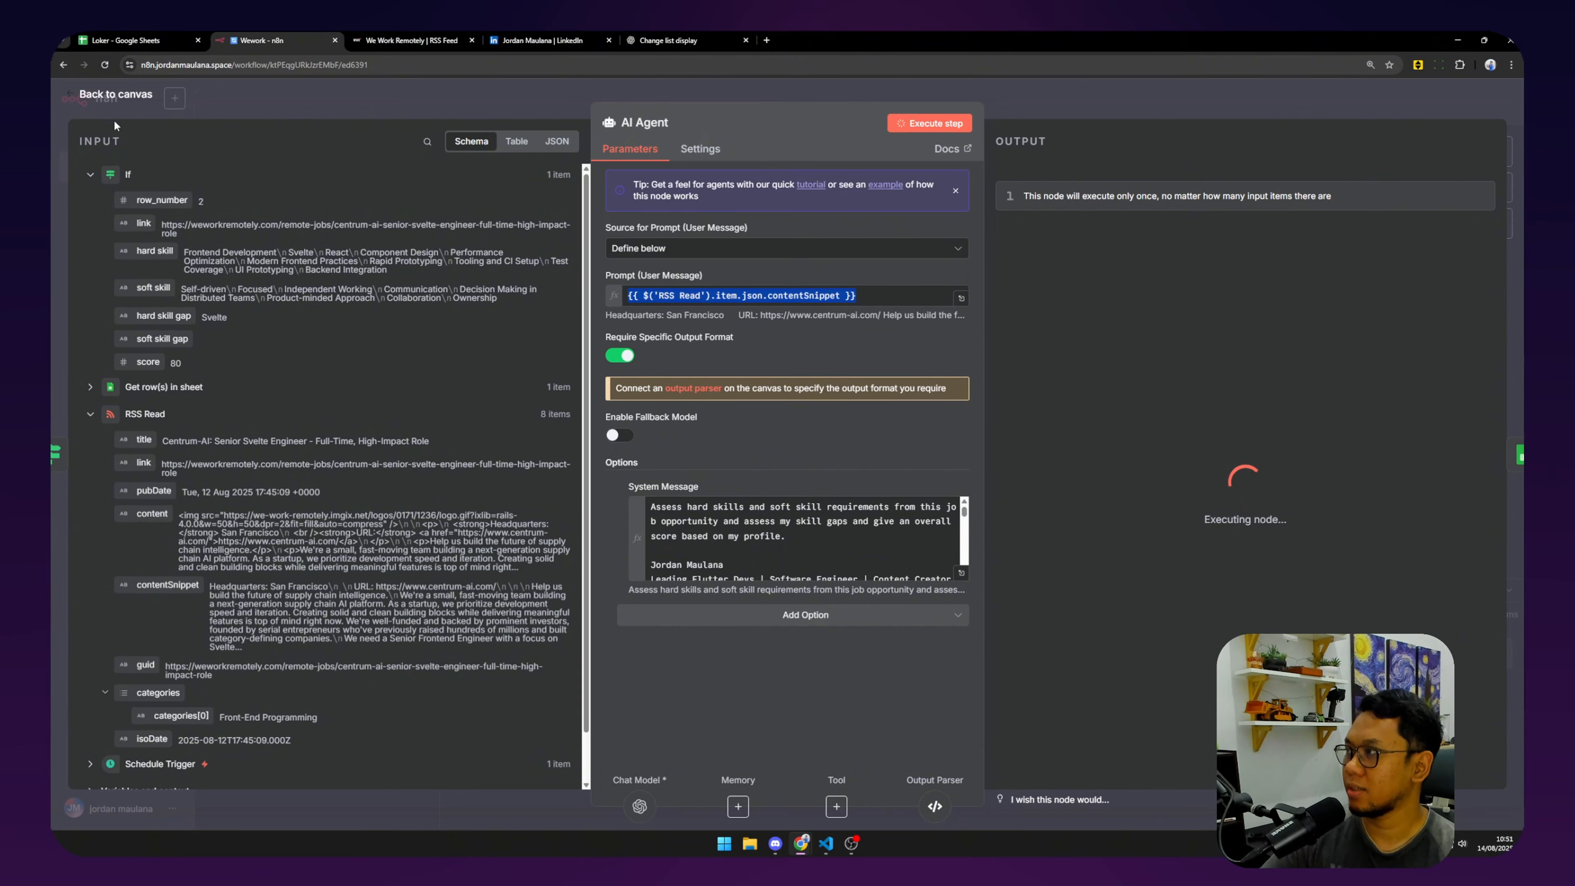
{"action": "left_click", "coordinate": [116, 94]}
Run the workflow through Send a message, then open the Loker sheet link from the Discord post.
{"action": "left_click_drag", "start_coordinate": [910, 253], "coordinate": [770, 225]}
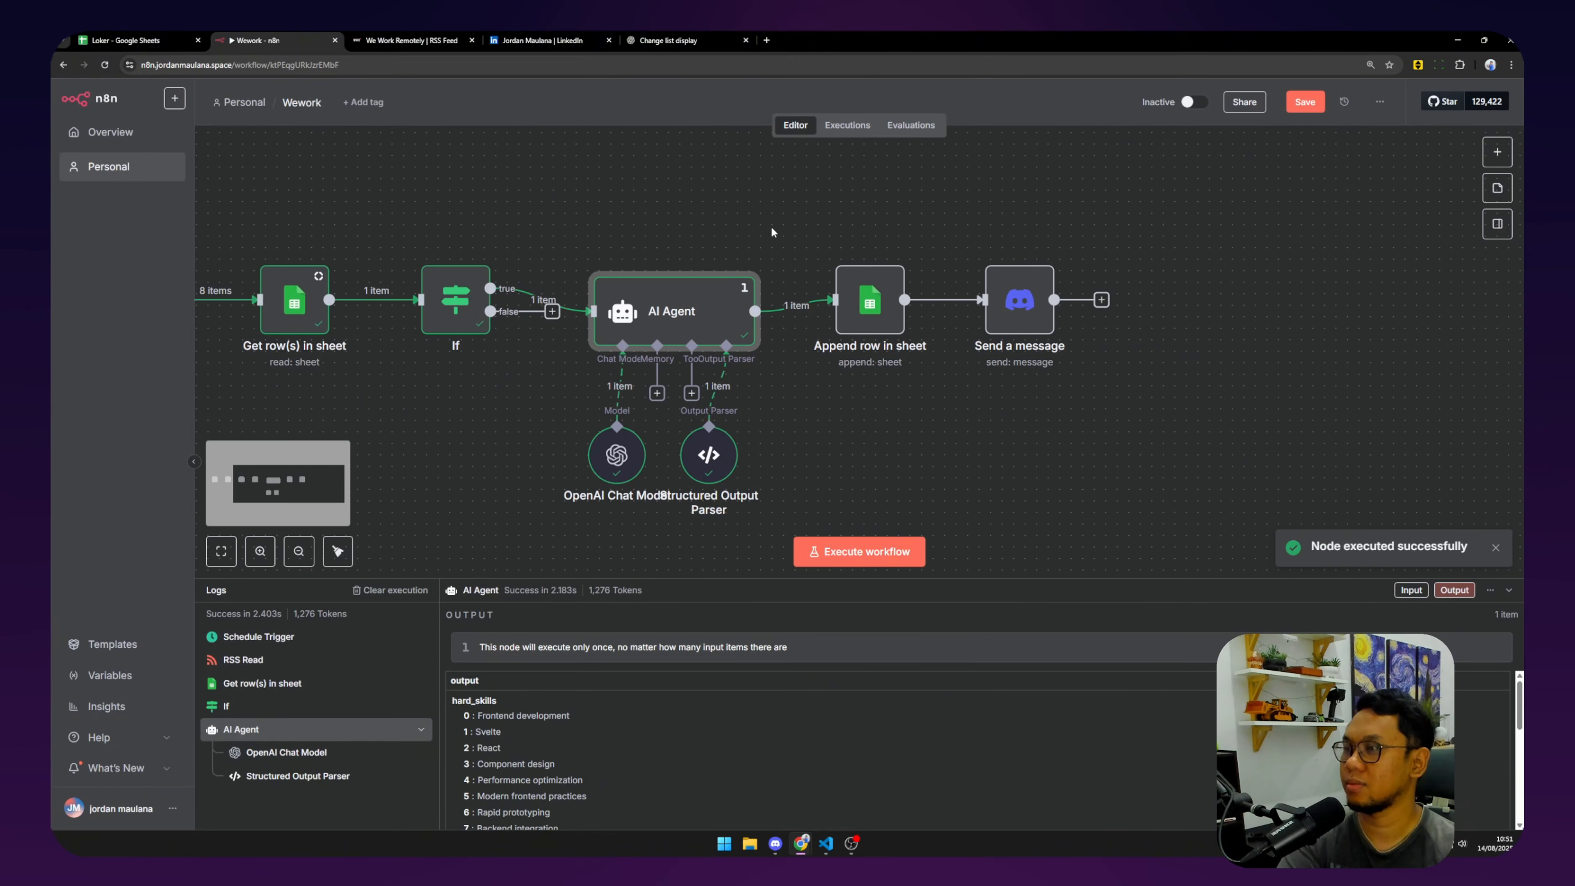
{"action": "left_click", "coordinate": [990, 248]}
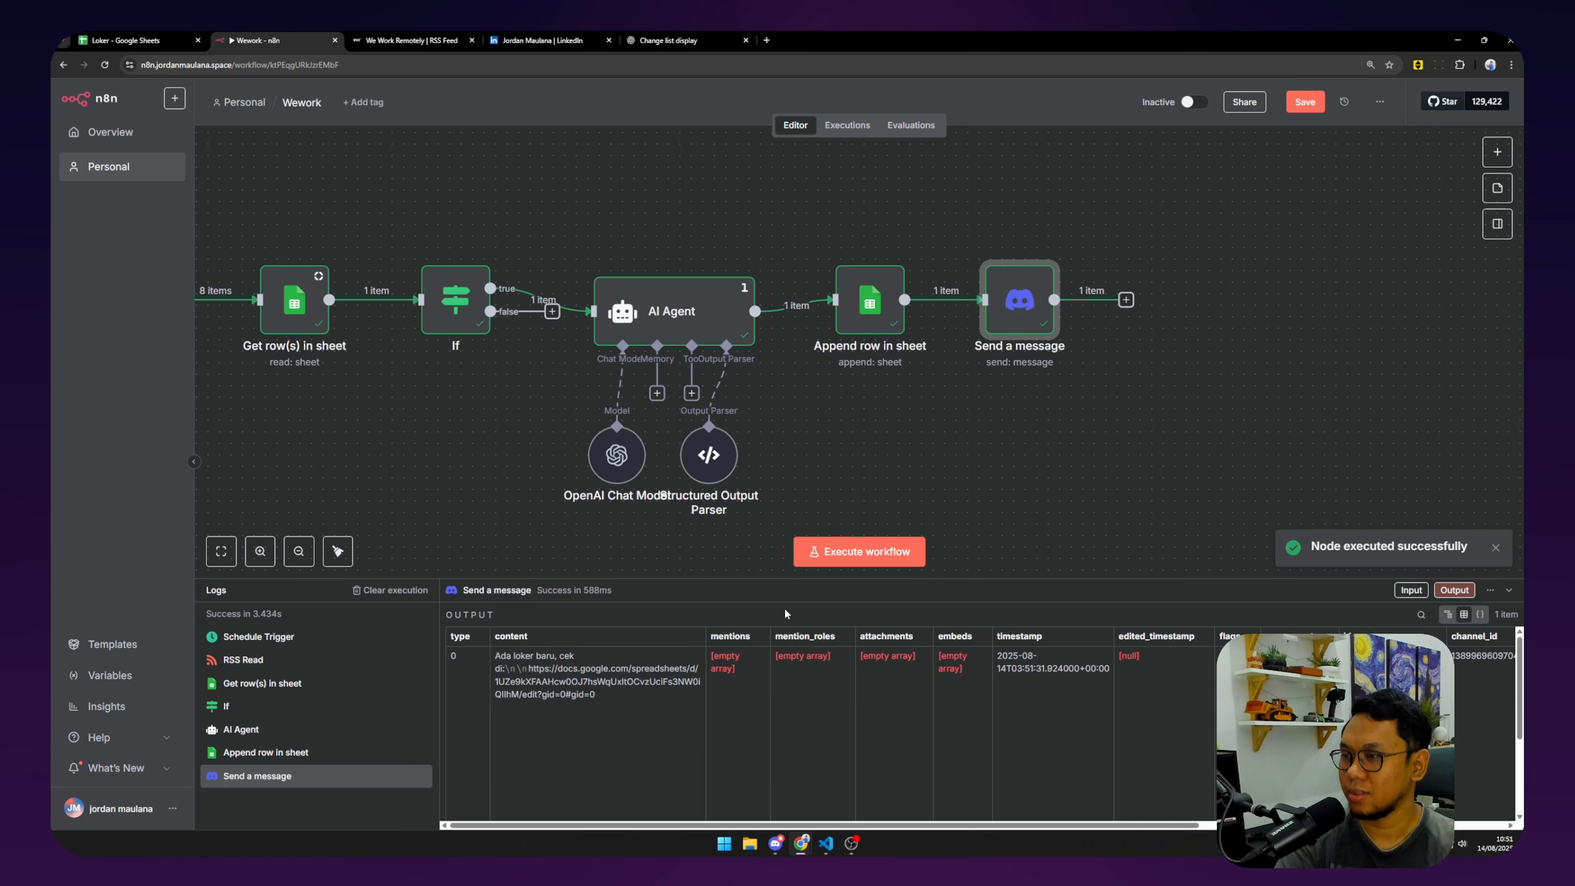
{"action": "left_click", "coordinate": [780, 848]}
{"action": "left_click", "coordinate": [801, 843]}
{"action": "left_click", "coordinate": [126, 40]}
{"action": "left_click", "coordinate": [66, 204]}
Add a filter to the job table A1:F3 and freeze the header row.
{"action": "left_click", "coordinate": [940, 141]}
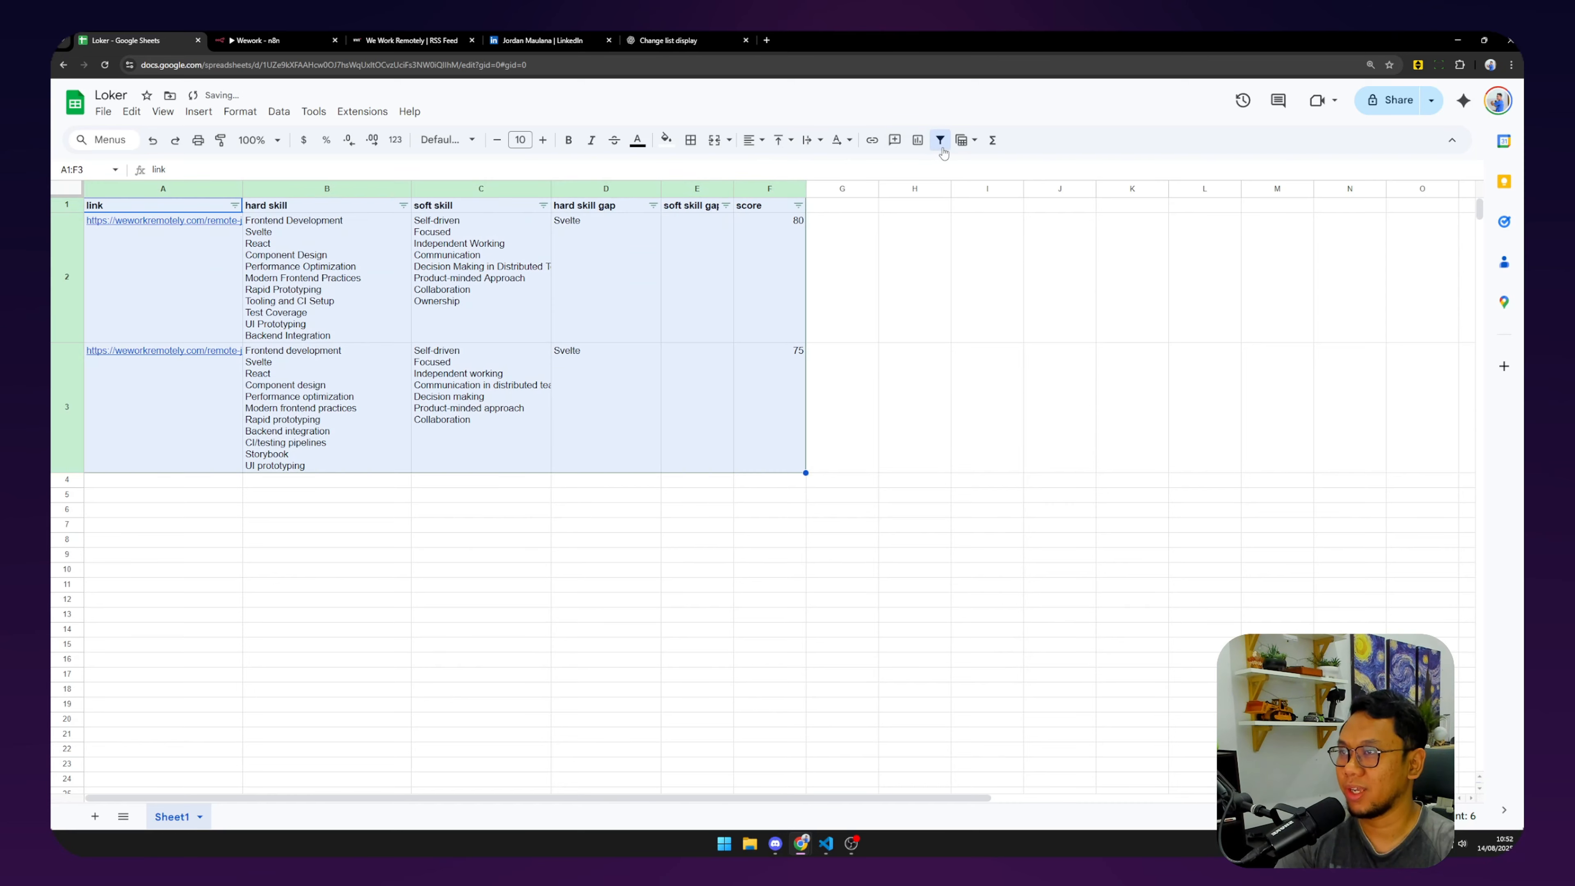
{"action": "left_click", "coordinate": [757, 220]}
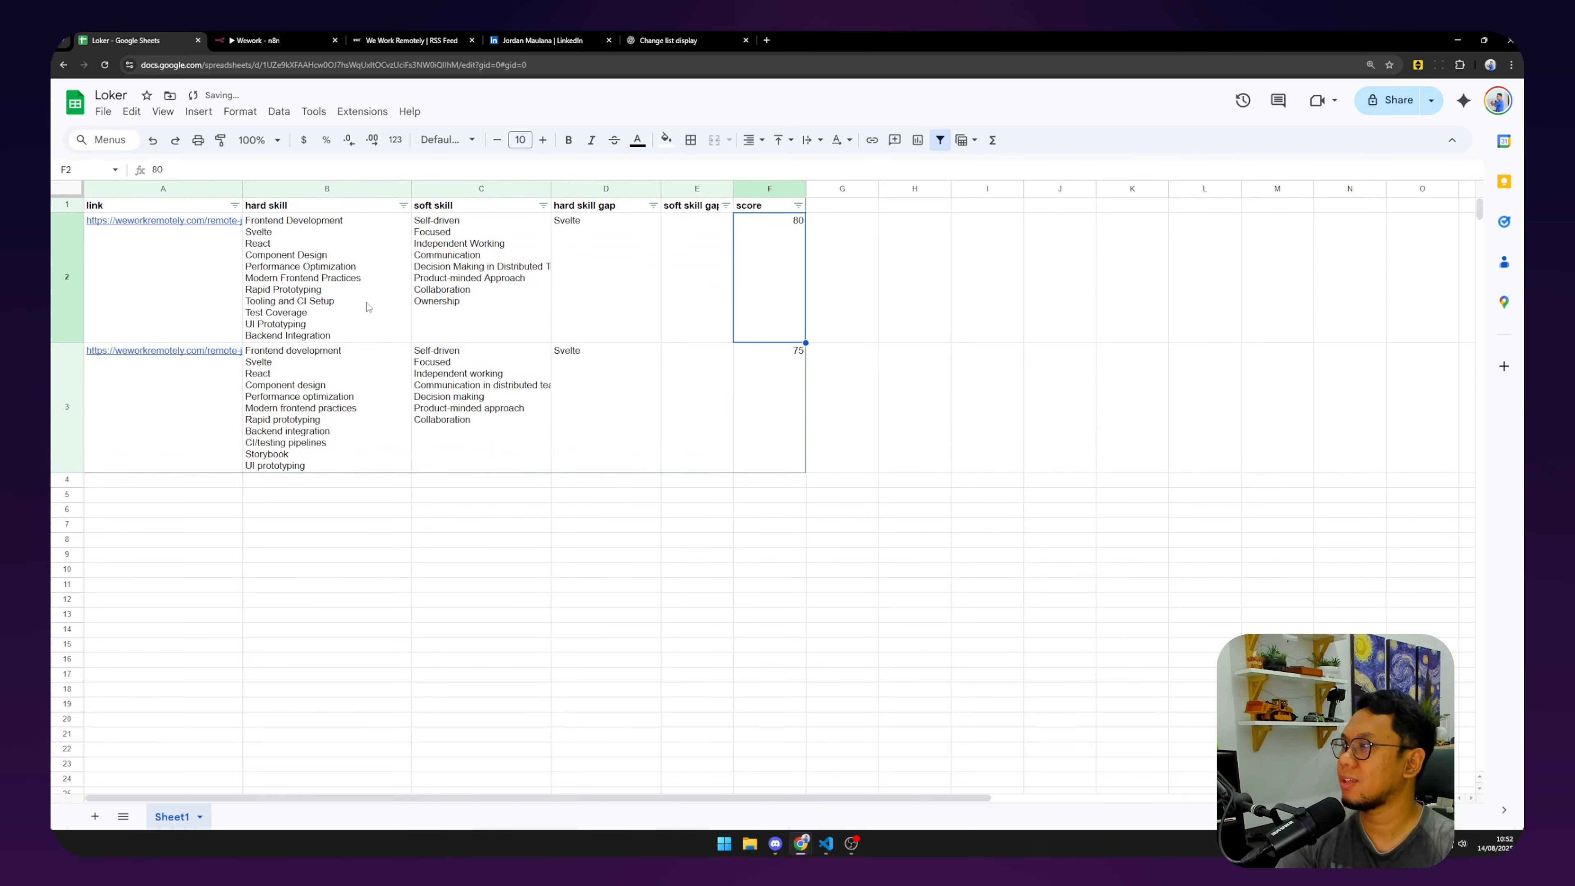
{"action": "left_click", "coordinate": [67, 205]}
{"action": "right_click", "coordinate": [67, 205]}
{"action": "mouse_move", "coordinate": [288, 565]}
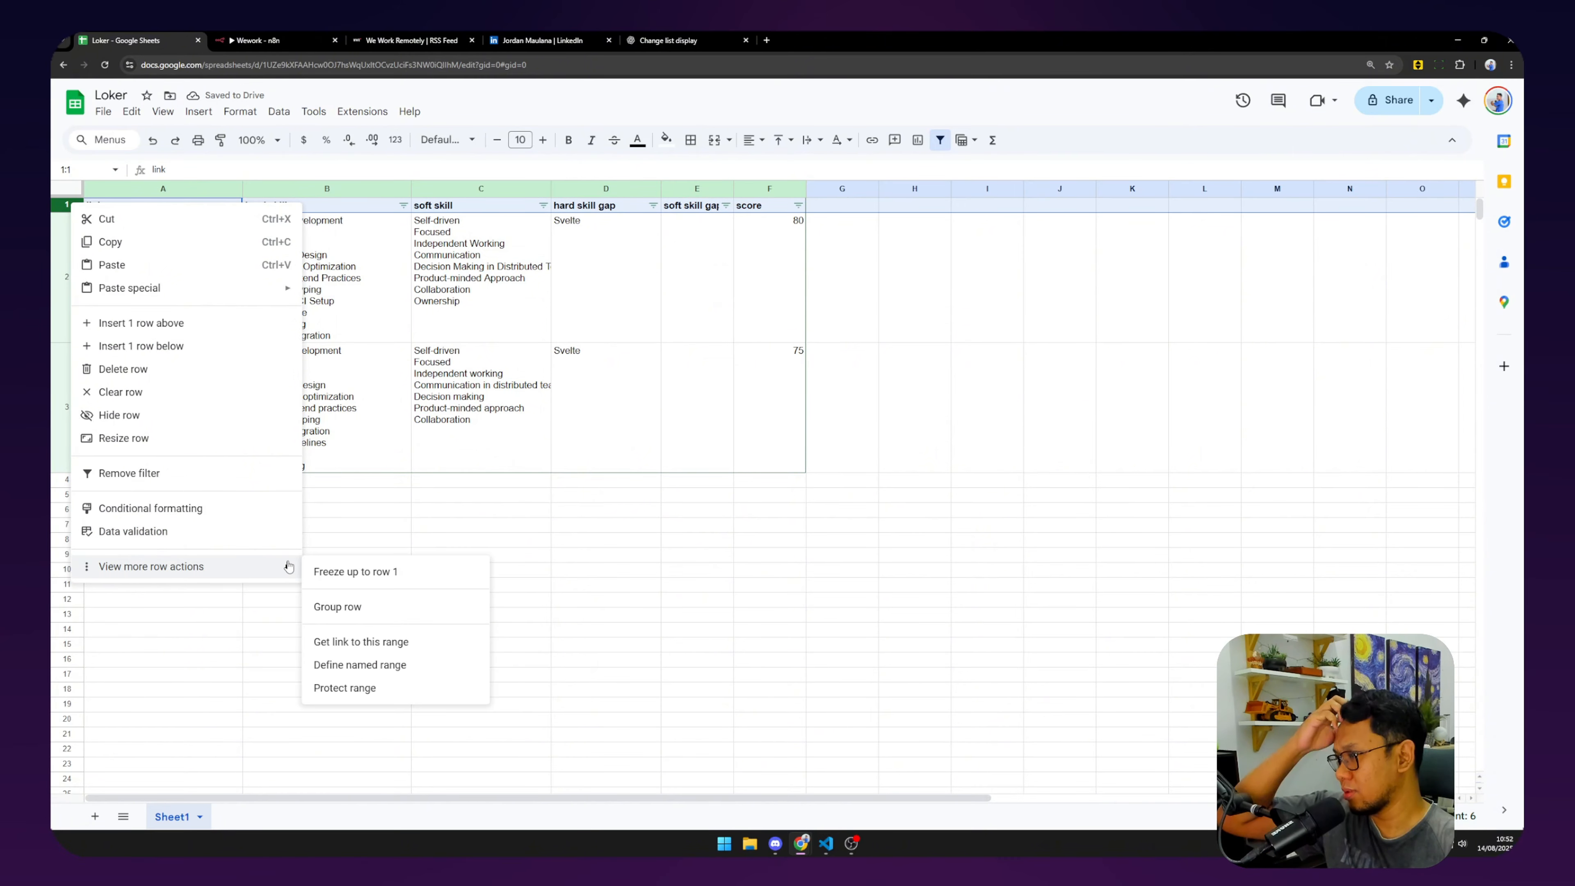
{"action": "left_click", "coordinate": [355, 572]}
{"action": "scroll", "coordinate": [390, 346], "scroll_direction": "down", "scroll_amount": 5}
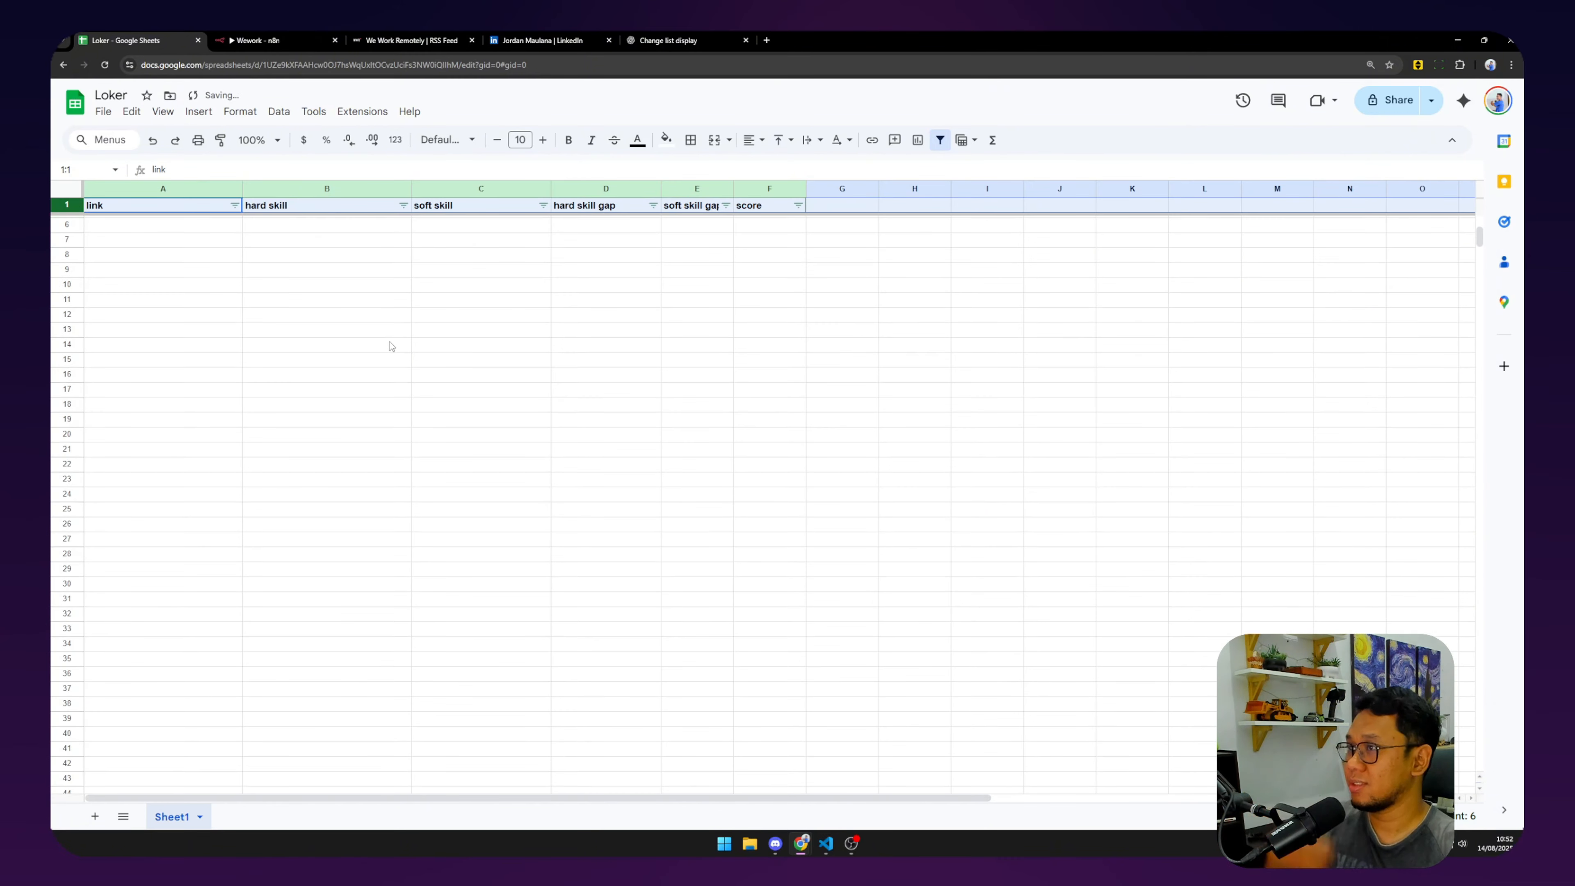
{"action": "scroll", "coordinate": [390, 346], "scroll_direction": "up", "scroll_amount": 5}
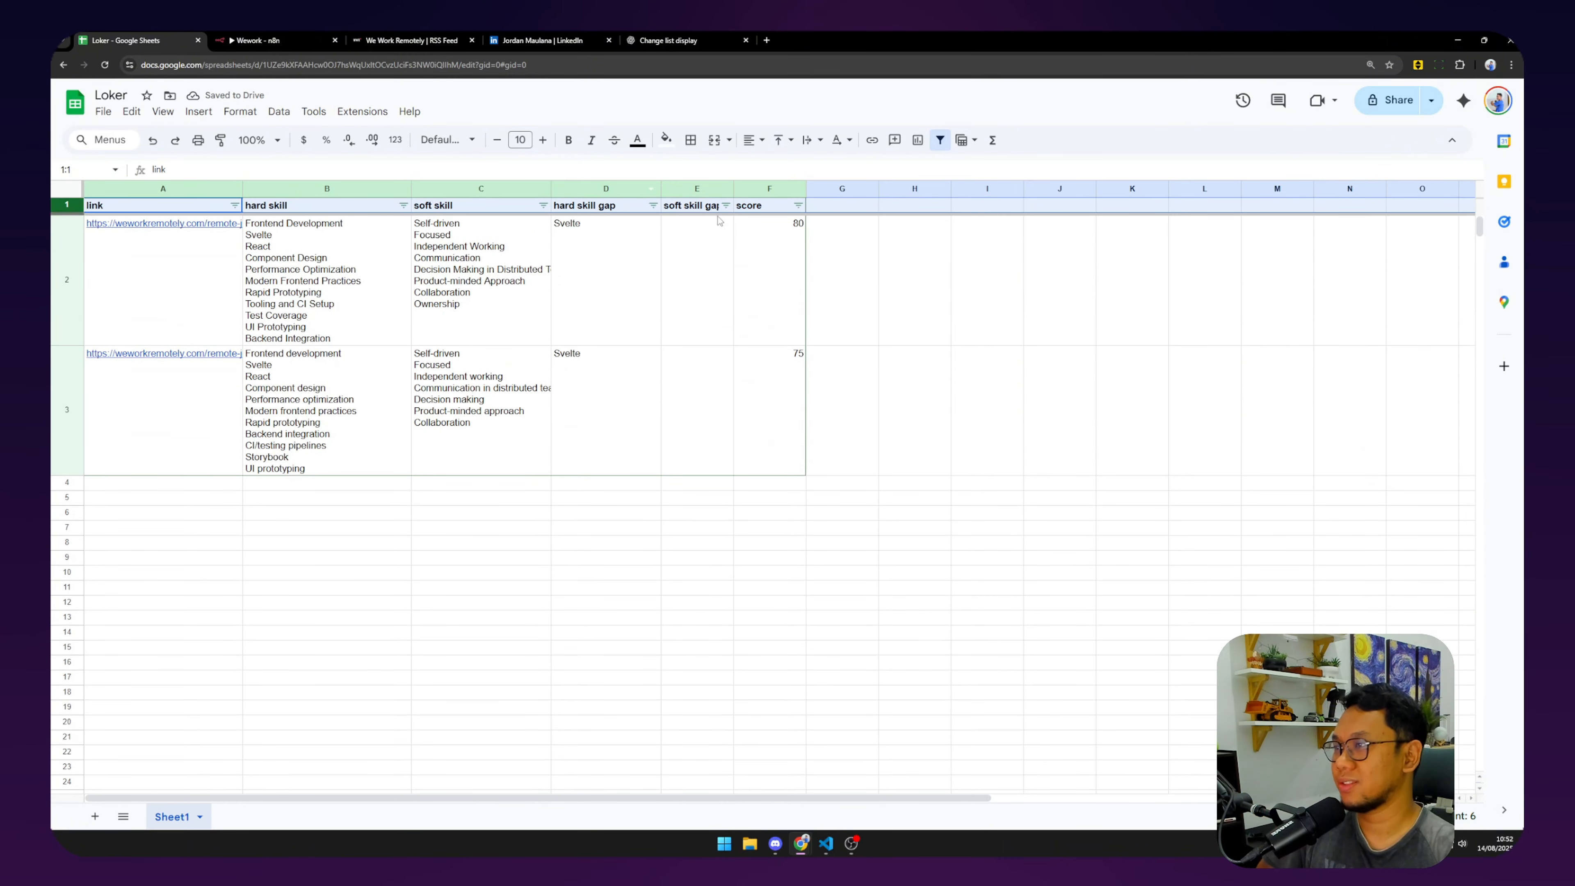
Test the score filter by hiding then restoring the 75-score job, and return to n8n.
{"action": "left_click", "coordinate": [763, 223]}
{"action": "left_click", "coordinate": [799, 206]}
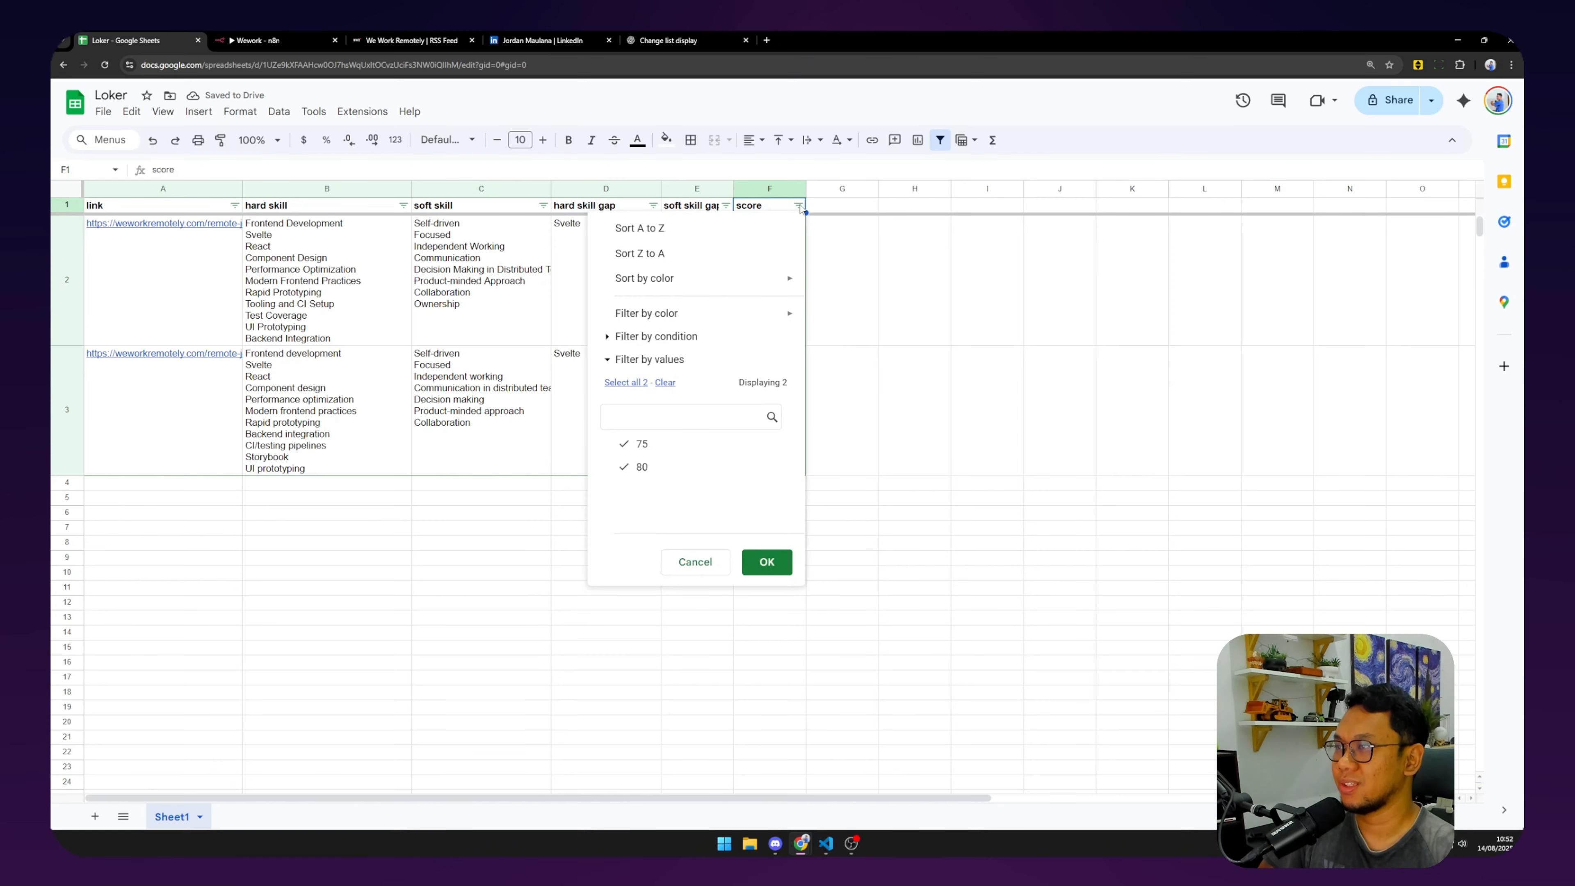
{"action": "left_click", "coordinate": [627, 444]}
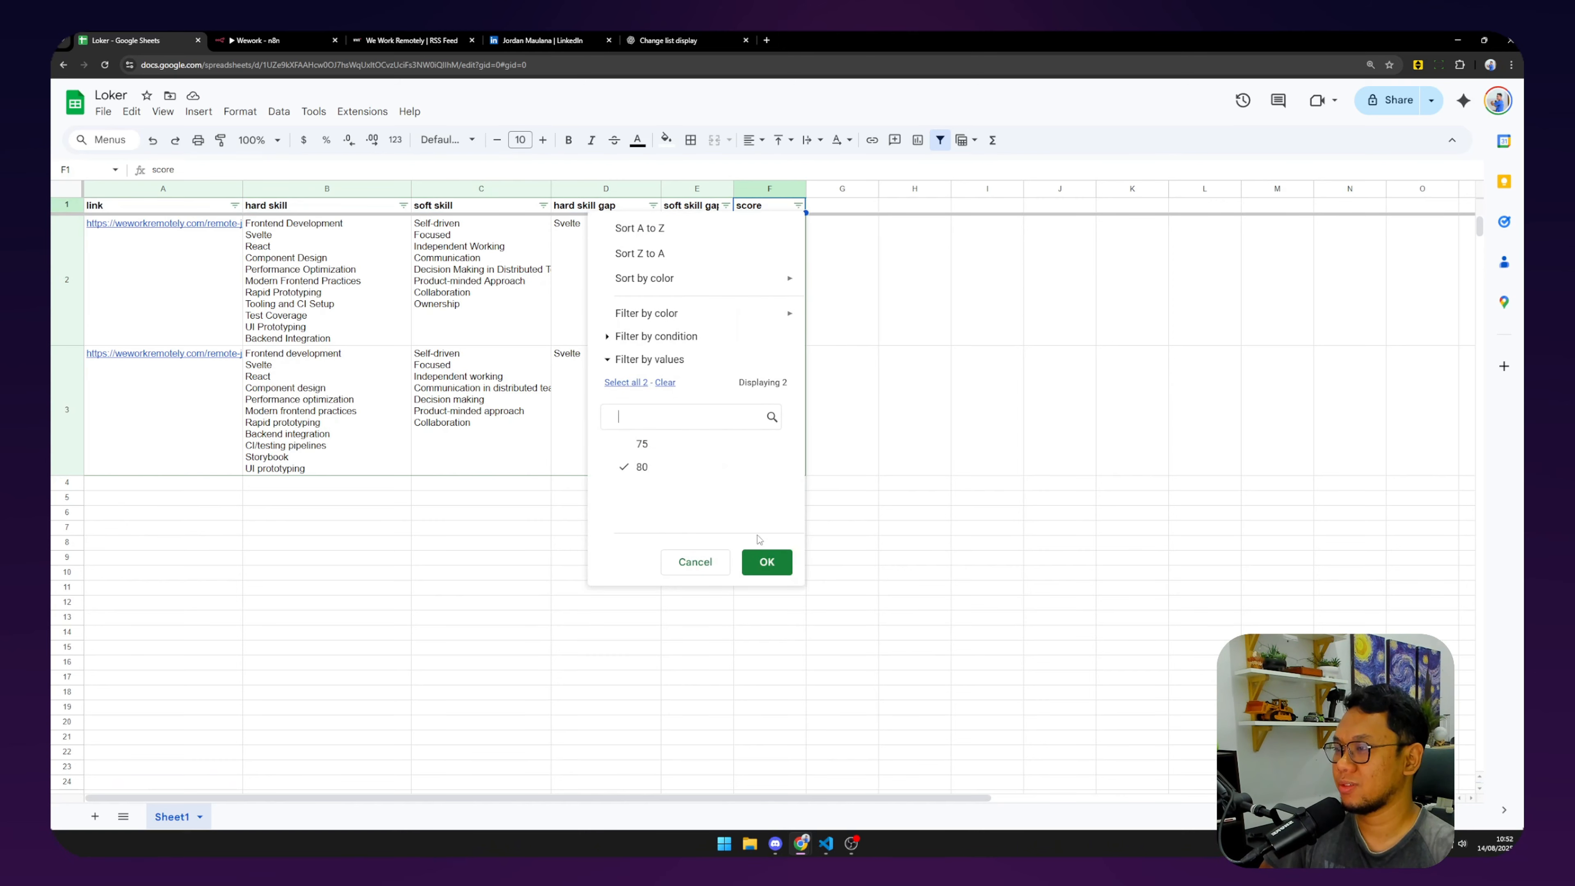
{"action": "left_click", "coordinate": [767, 561]}
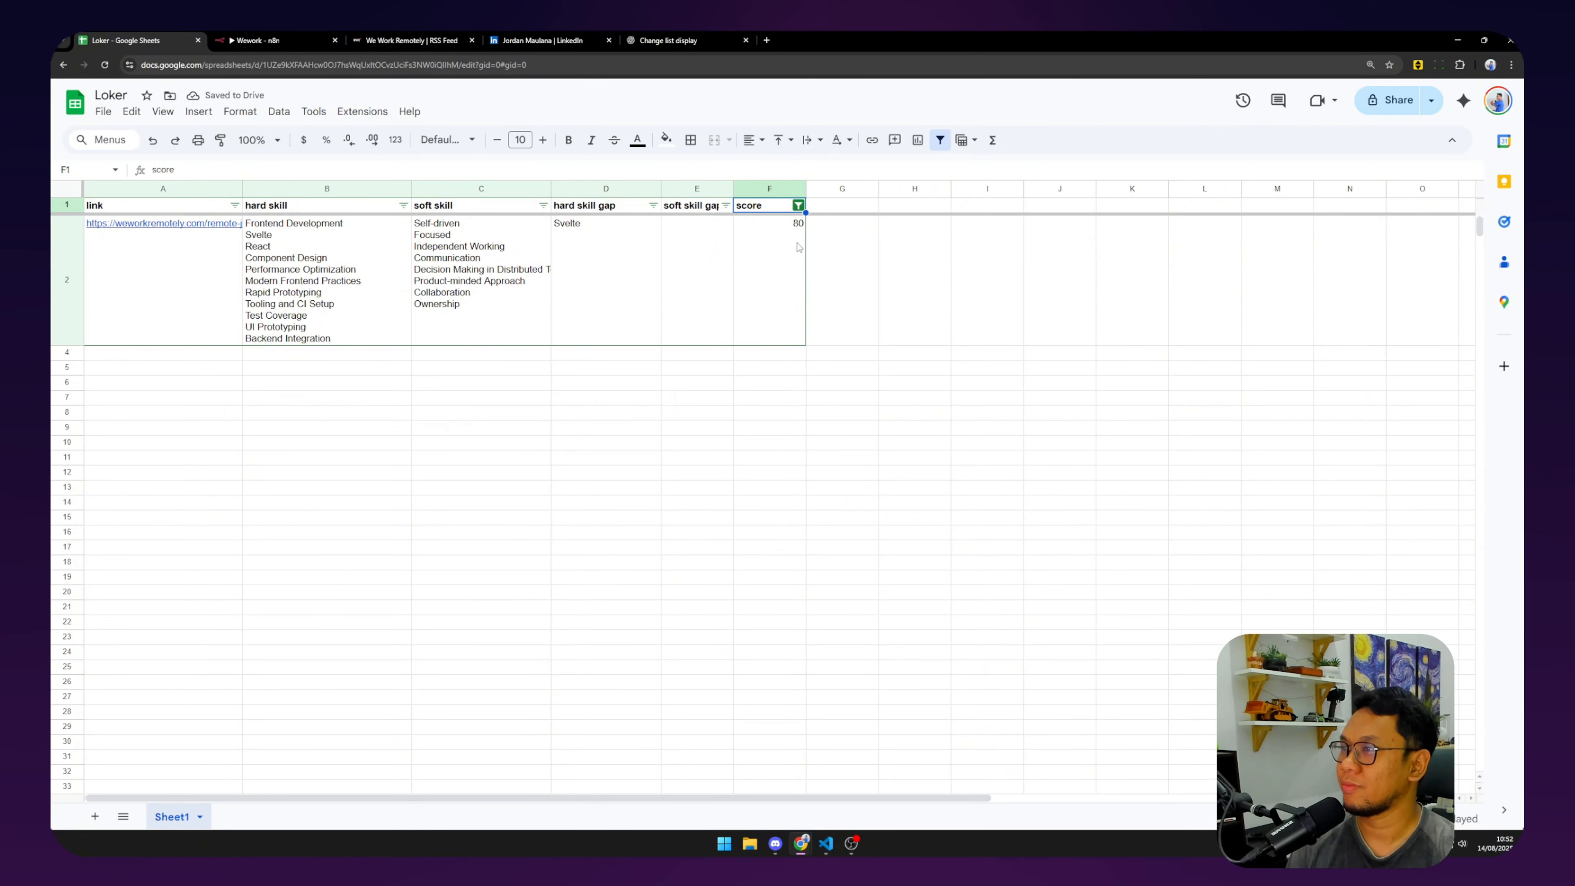
{"action": "left_click", "coordinate": [798, 205]}
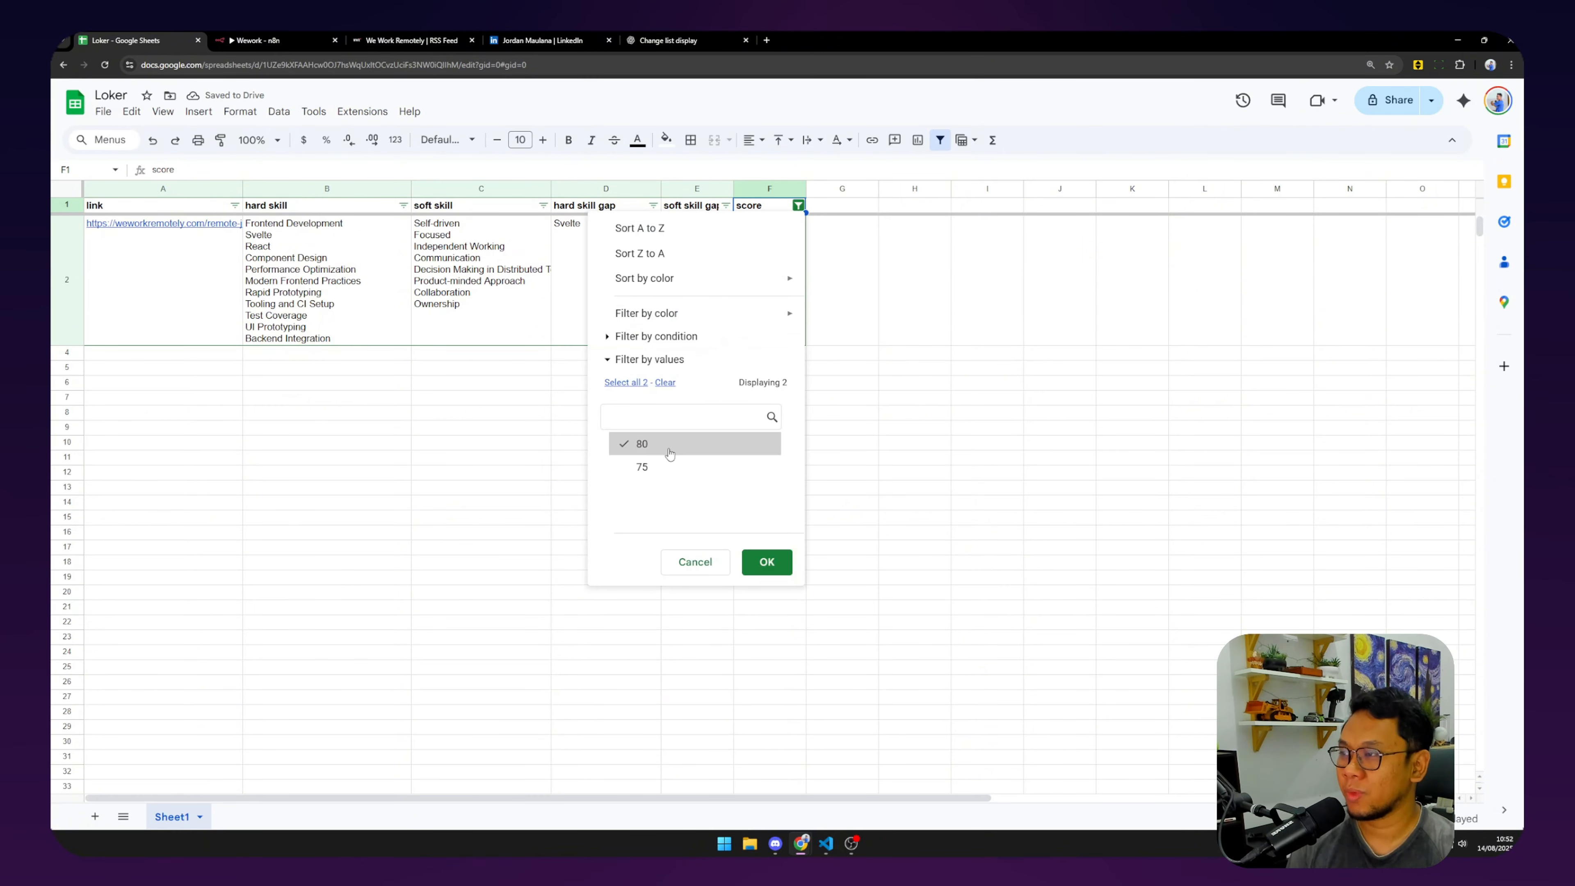
{"action": "left_click", "coordinate": [702, 473]}
{"action": "left_click", "coordinate": [767, 561]}
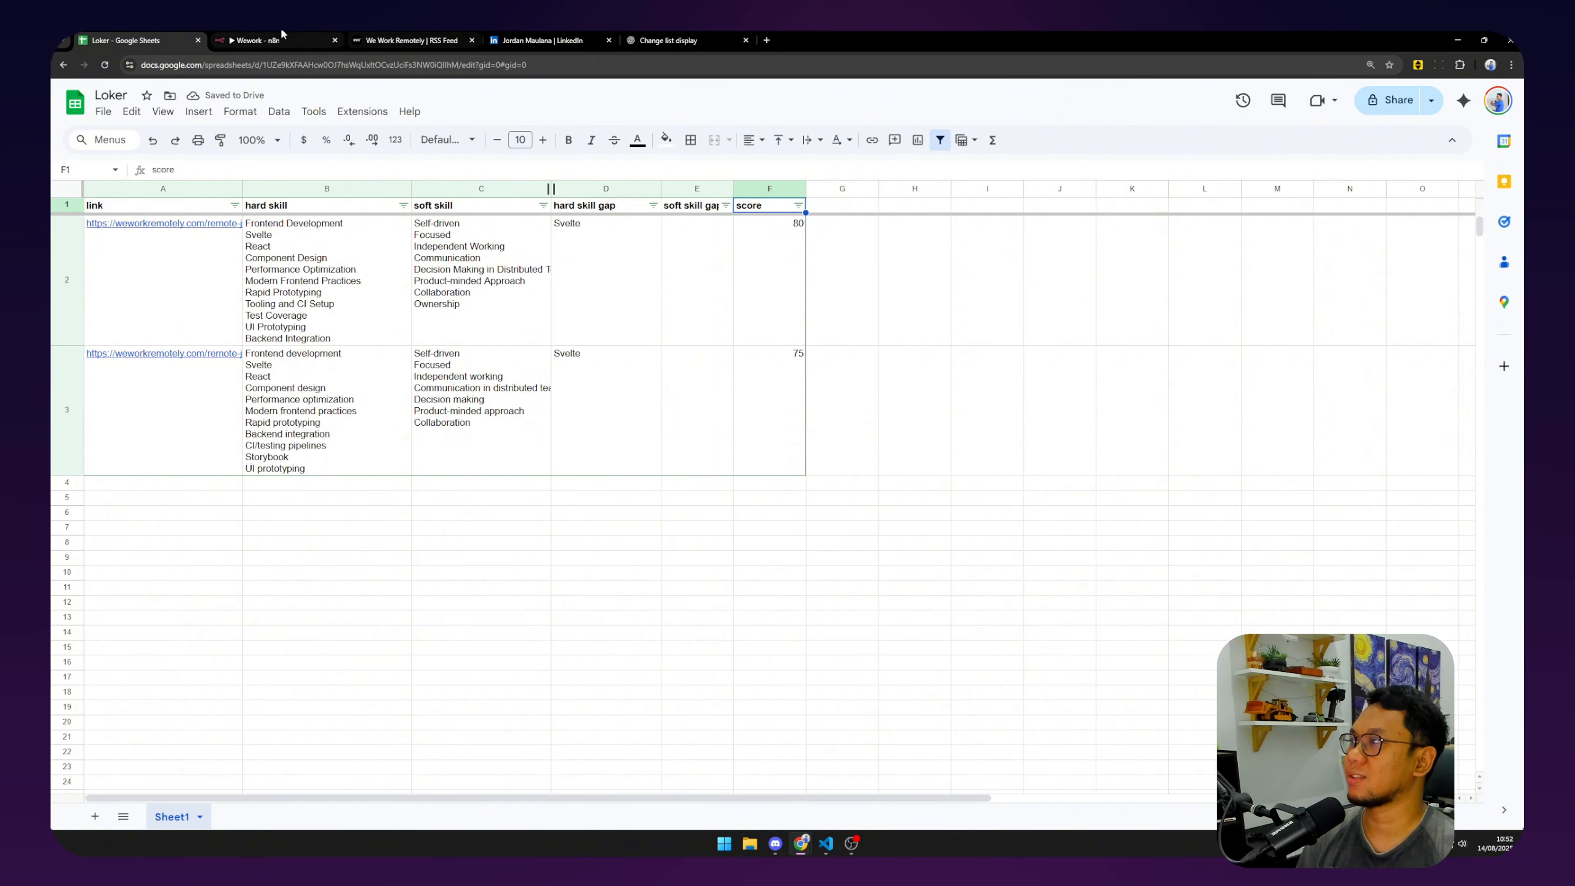
{"action": "left_click", "coordinate": [267, 40]}
{"action": "left_click_drag", "start_coordinate": [1234, 450], "coordinate": [1115, 451]}
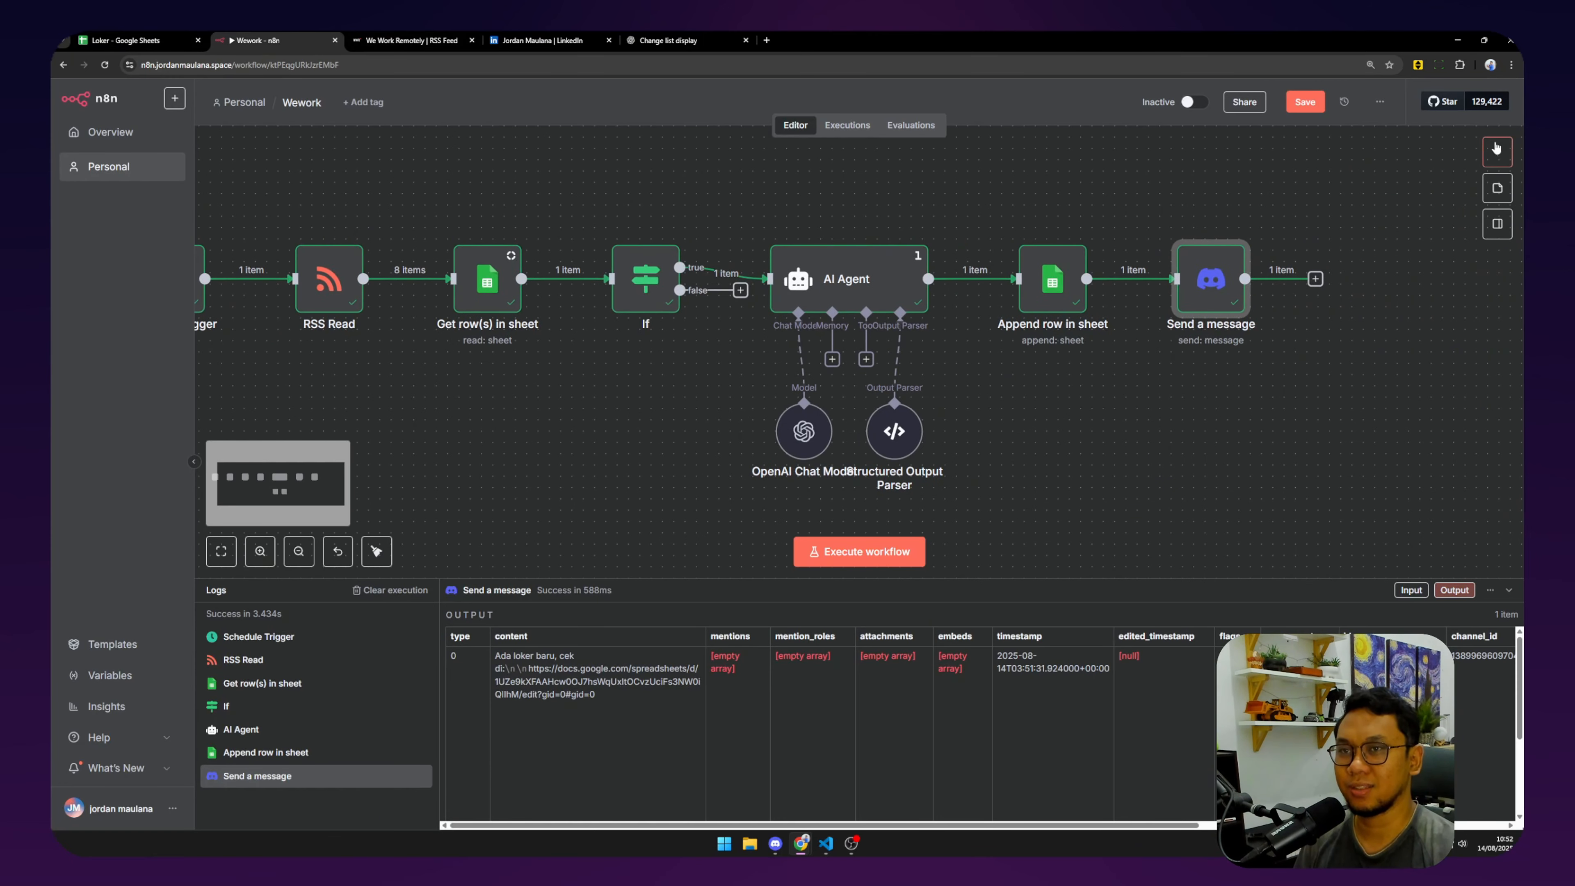